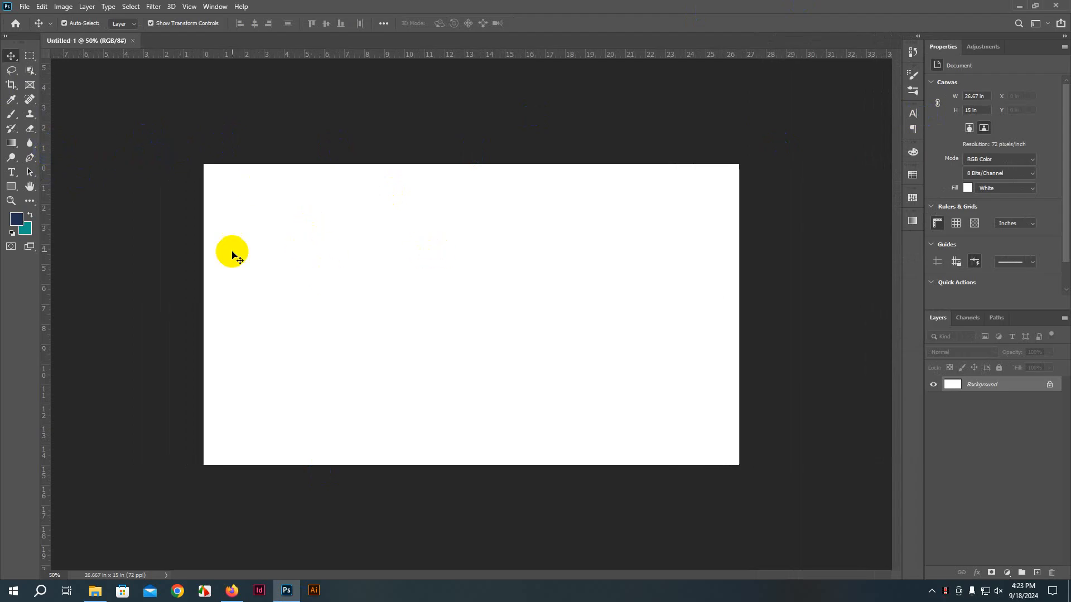
# Step: Switch to Firefox and open a new browser tab
pyautogui.scroll(1, 341, 249)
pyautogui.scroll(2, 340, 247)
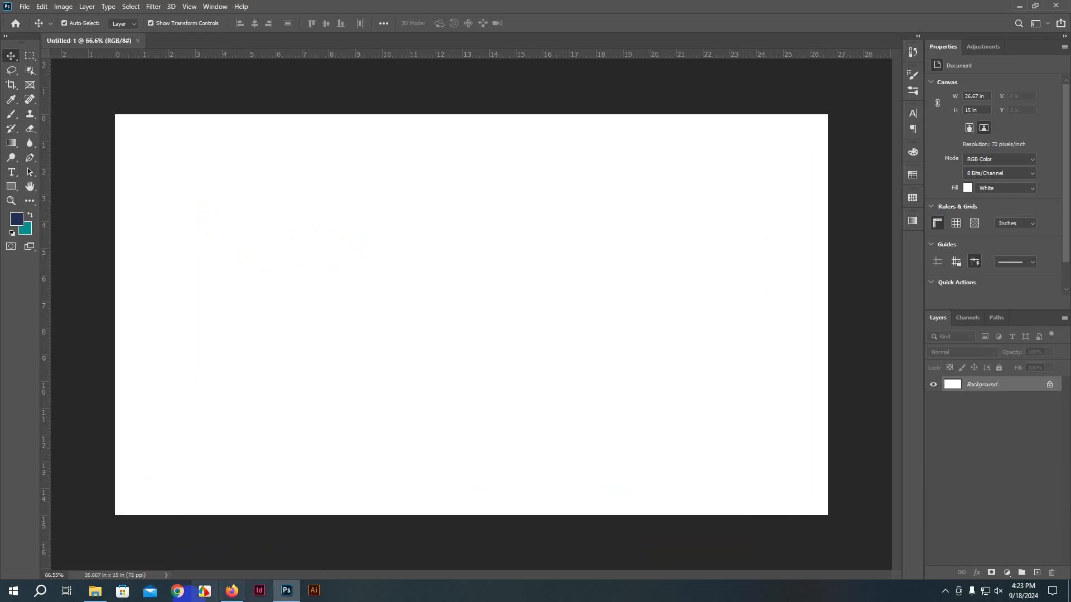
pyautogui.click(232, 590)
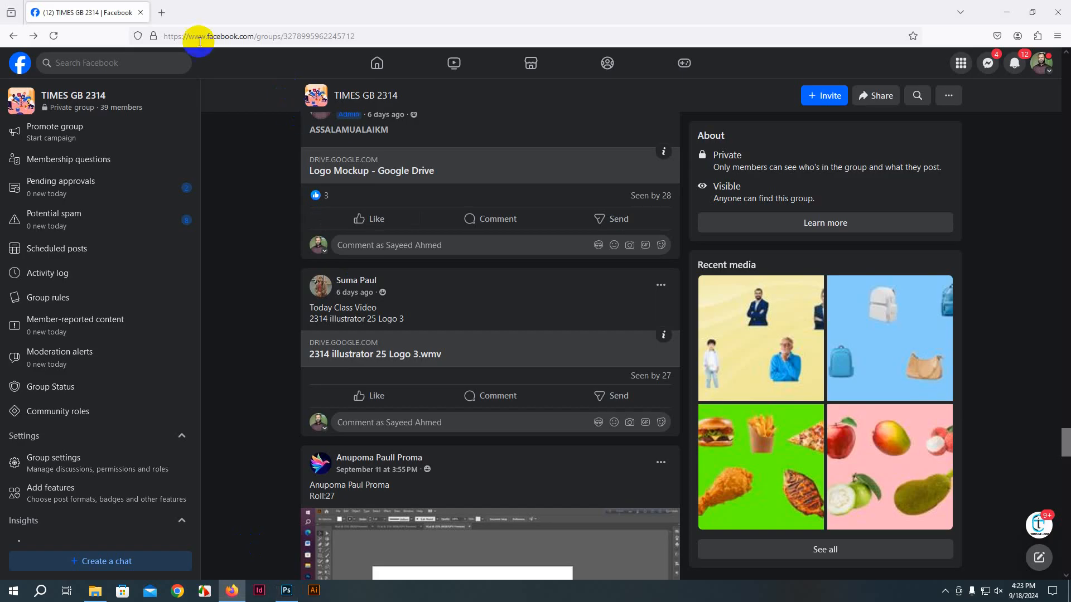
pyautogui.click(162, 12)
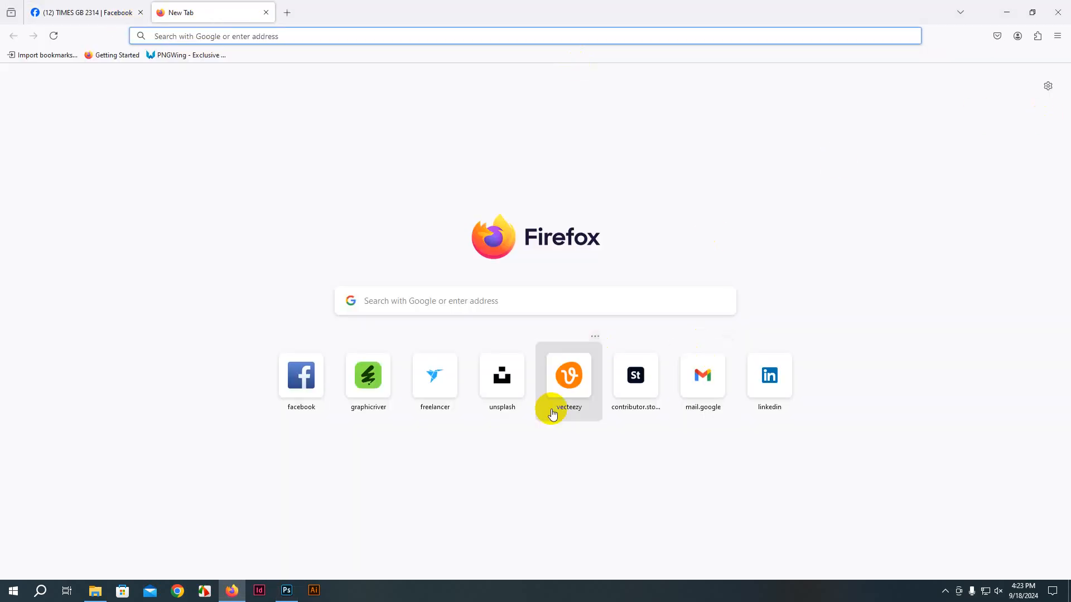
# Step: Place the city photo ben-o-bro-wpU4veNGnHg-unsplash.jpg from the Downloads folder into the Untitled-1 Photoshop document at its initial placement size
pyautogui.click(96, 593)
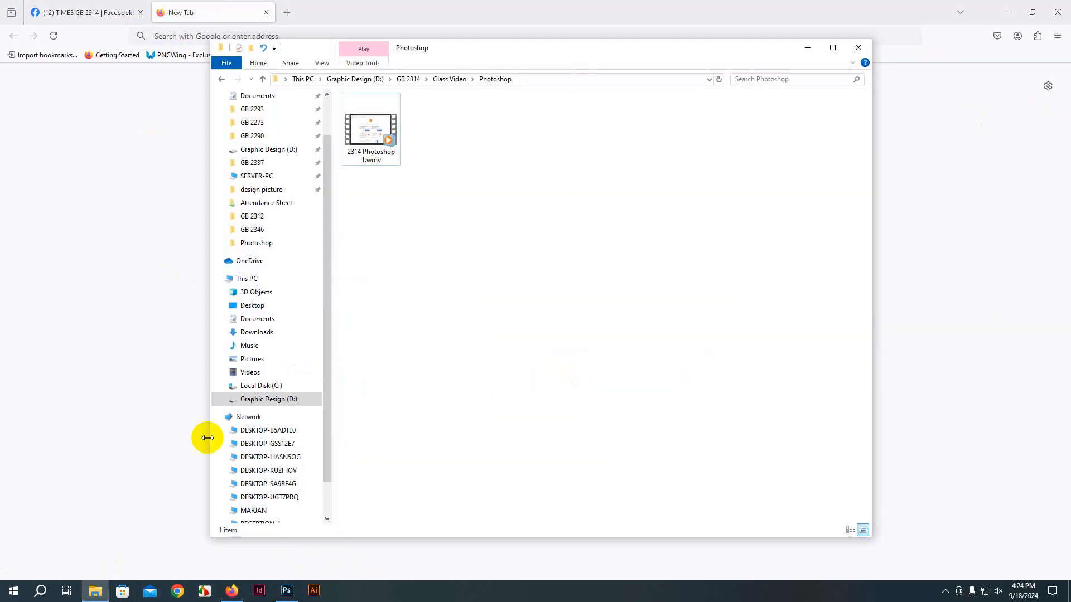
pyautogui.scroll(2, 306, 269)
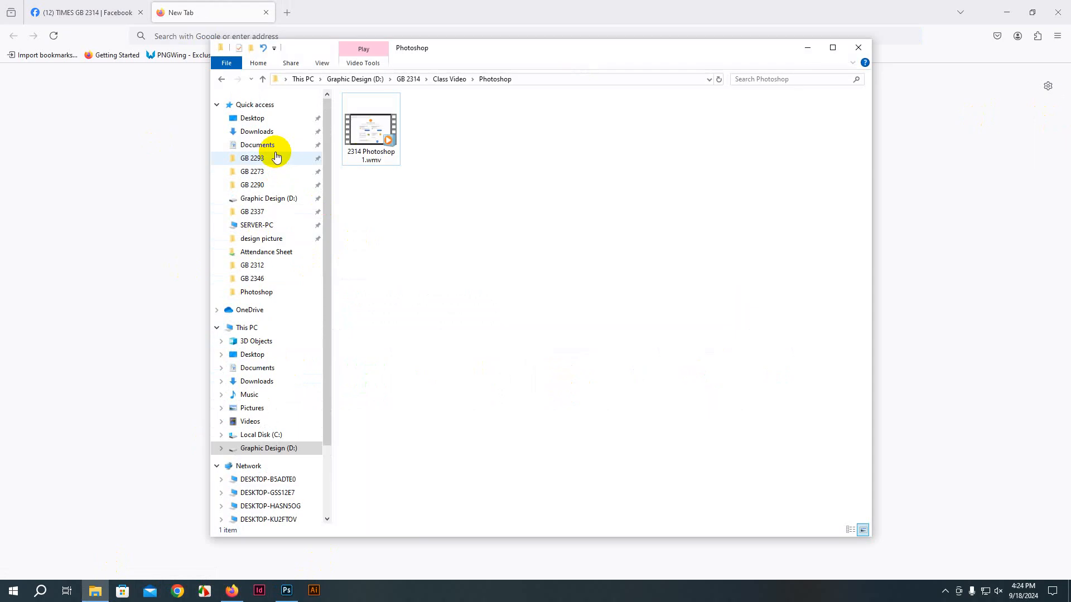
pyautogui.click(268, 133)
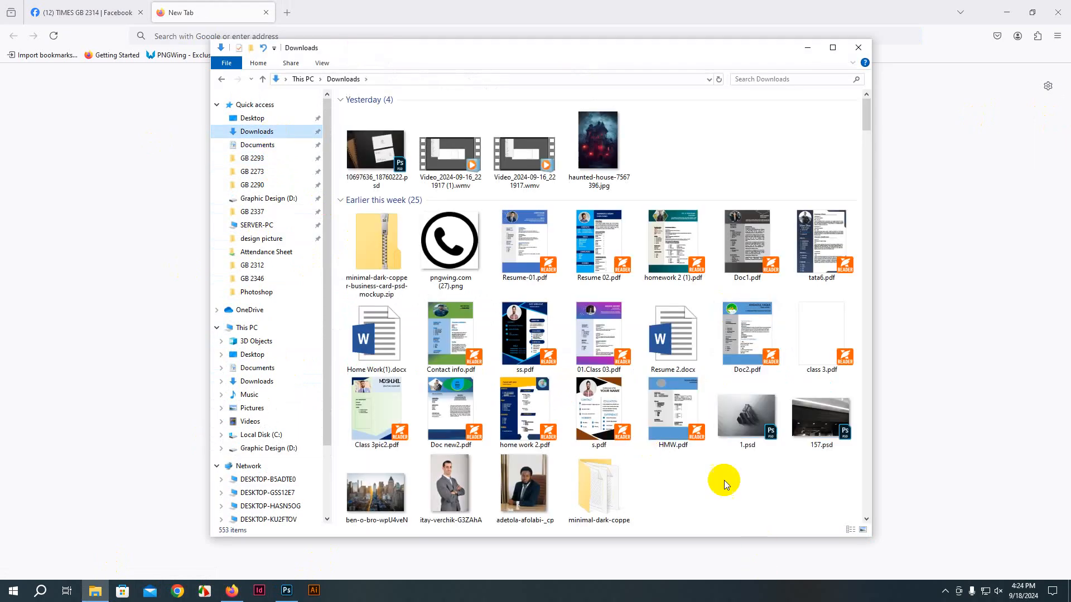
pyautogui.scroll(-2, 466, 474)
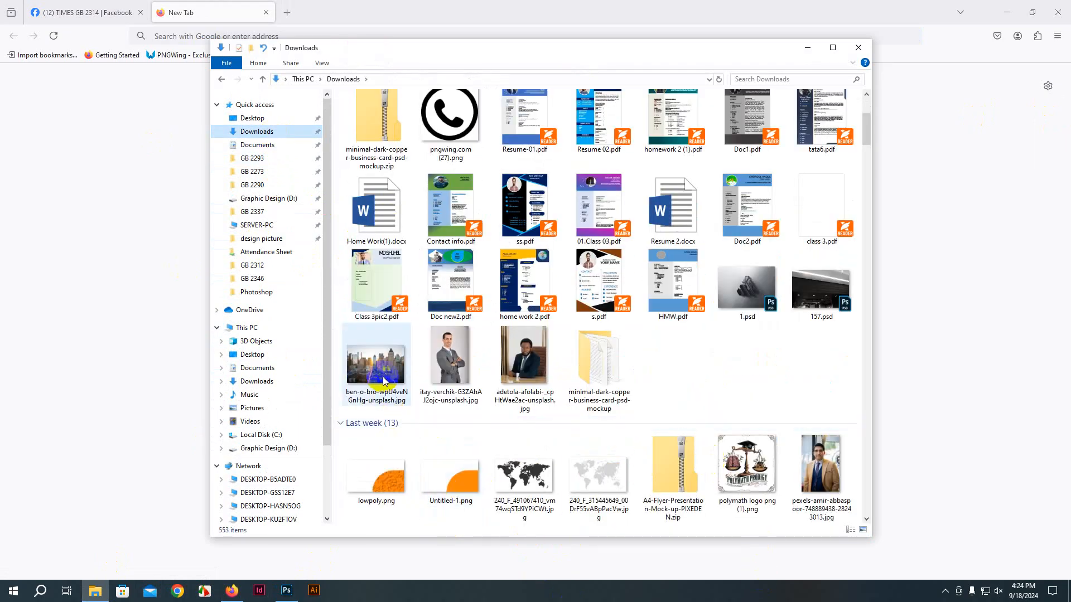
pyautogui.moveTo(383, 381); pyautogui.dragTo(380, 416)
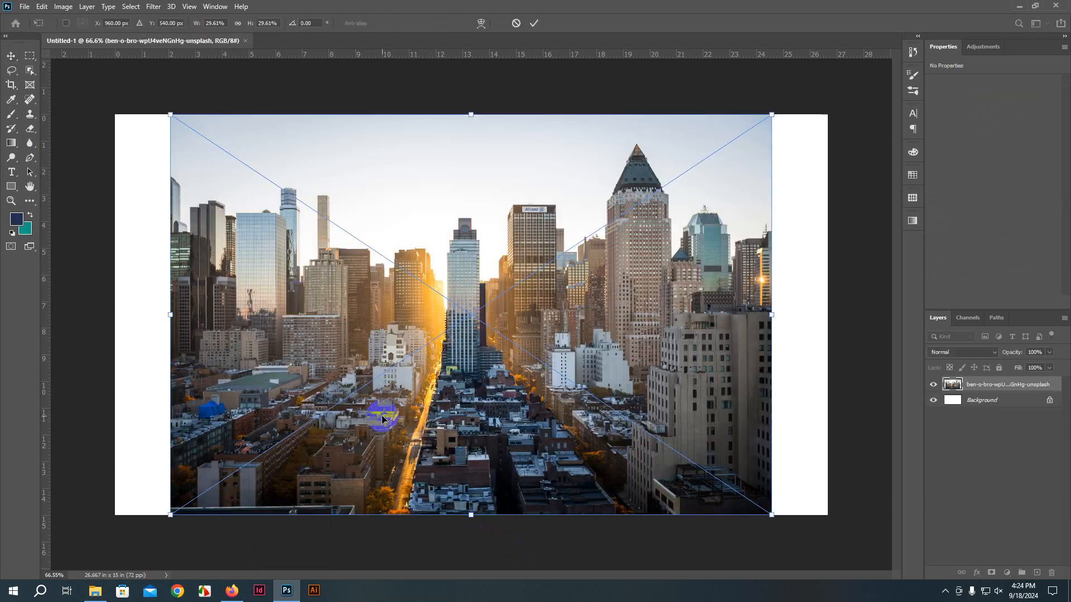
pyautogui.scroll(-1, 450, 322)
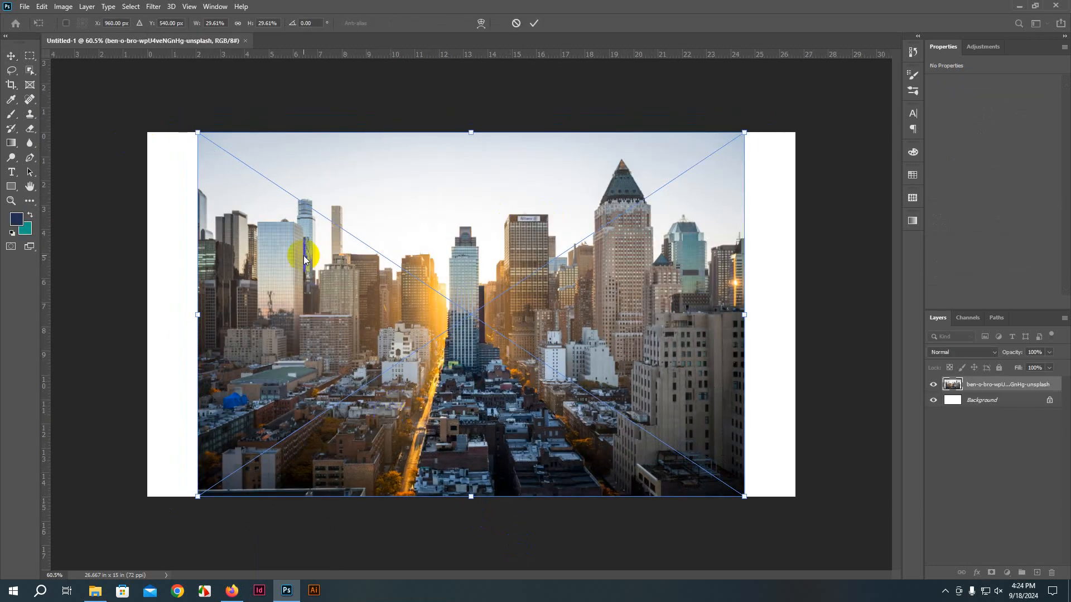
pyautogui.click(536, 23)
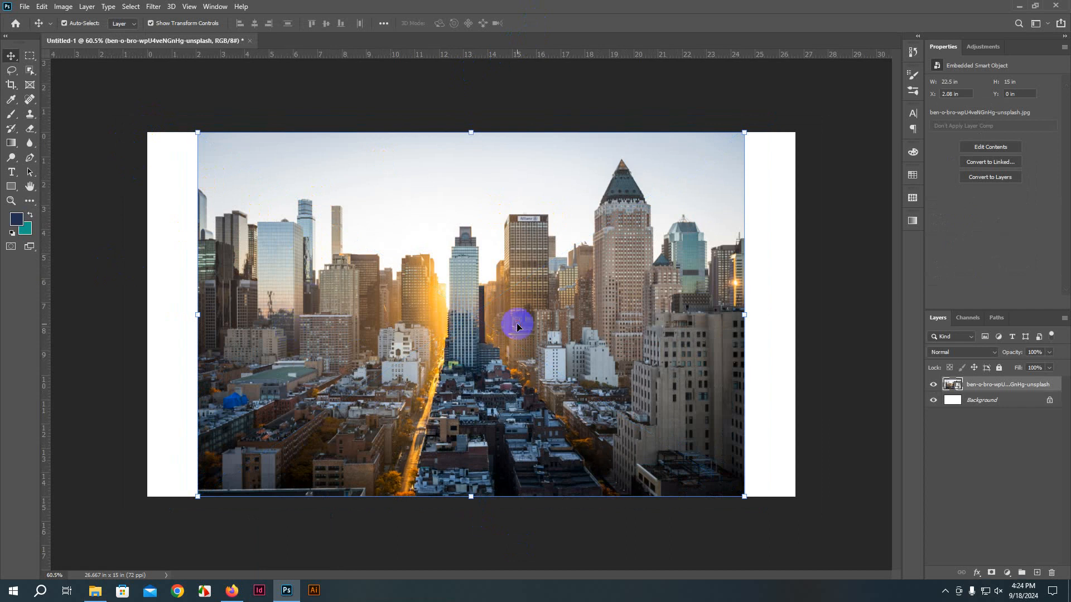
# Step: Try to scale the city photo down to about 19% around its centre with Free Transform
pyautogui.click(801, 313)
pyautogui.click(580, 324)
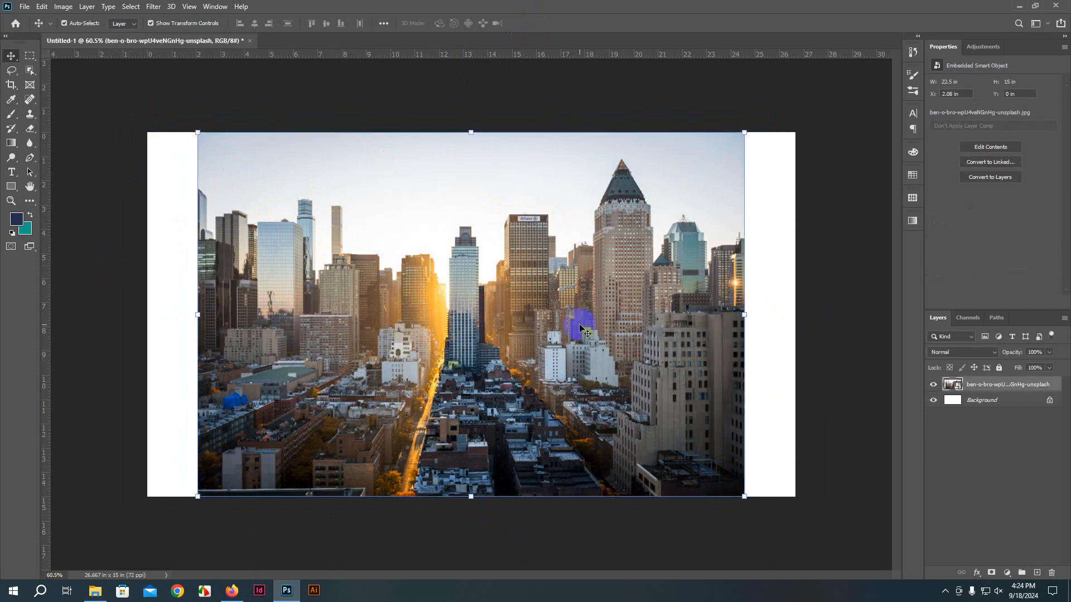
pyautogui.hotkey('ctrl', 't')
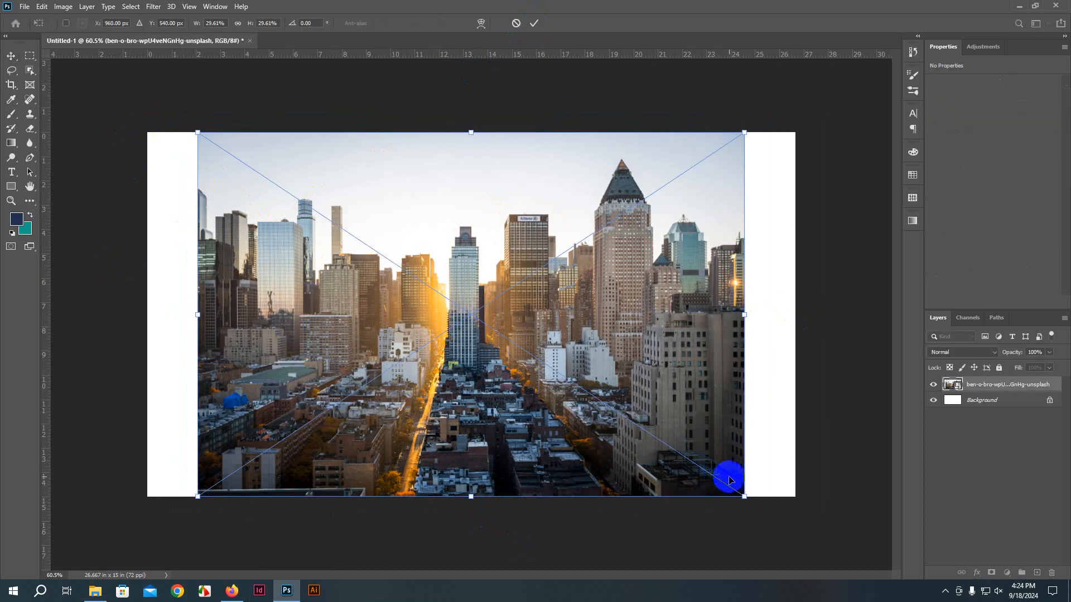
pyautogui.moveTo(744, 495); pyautogui.dragTo(647, 441)
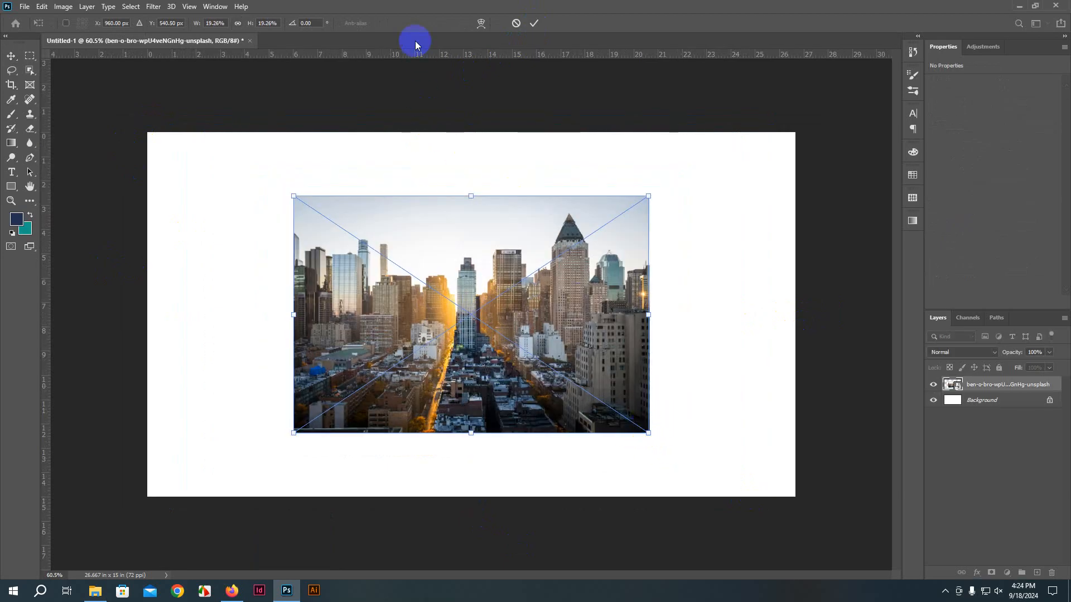
pyautogui.click(516, 25)
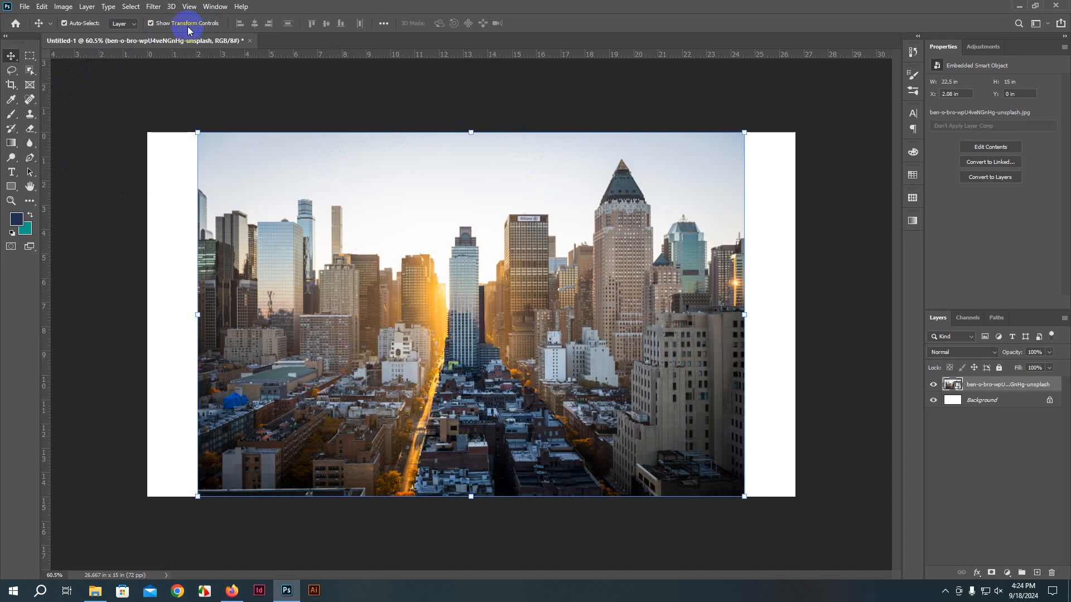
# Step: Turn off Show Transform Controls and move the city photo to about X 2.45 in, Y 0.37 in
pyautogui.click(152, 25)
pyautogui.click(161, 174)
pyautogui.moveTo(296, 230); pyautogui.dragTo(313, 261)
pyautogui.moveTo(441, 307); pyautogui.dragTo(434, 285)
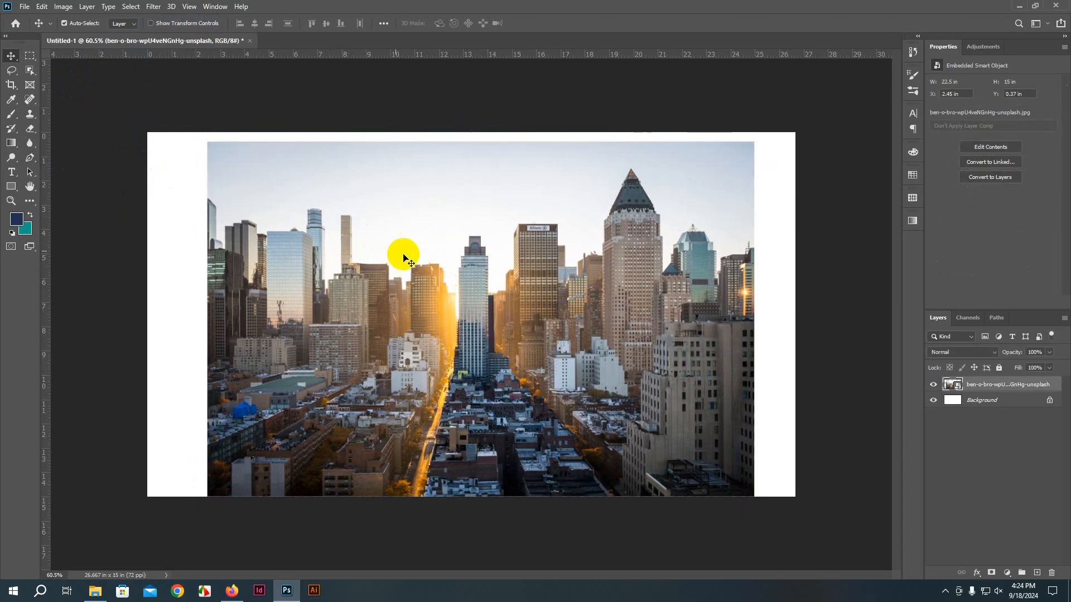
# Step: Turn Show Transform Controls on, scale the photo to about 13.4%, and position it at about X 4.09 in, Y 2.9 in
pyautogui.click(153, 24)
pyautogui.moveTo(280, 246); pyautogui.dragTo(280, 259)
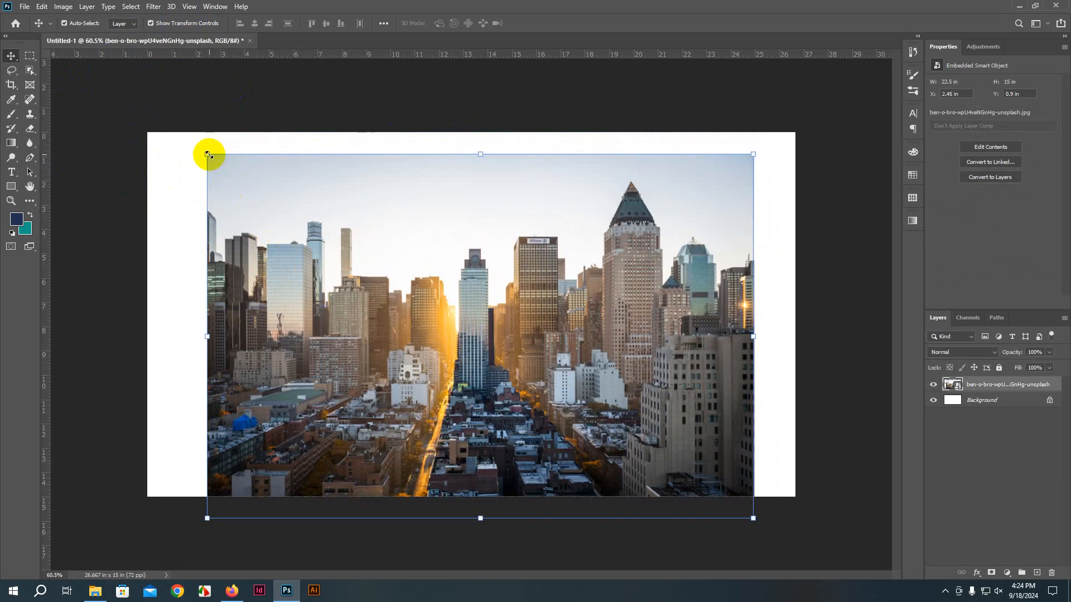
pyautogui.moveTo(209, 155); pyautogui.dragTo(510, 352)
pyautogui.moveTo(631, 409); pyautogui.dragTo(398, 280)
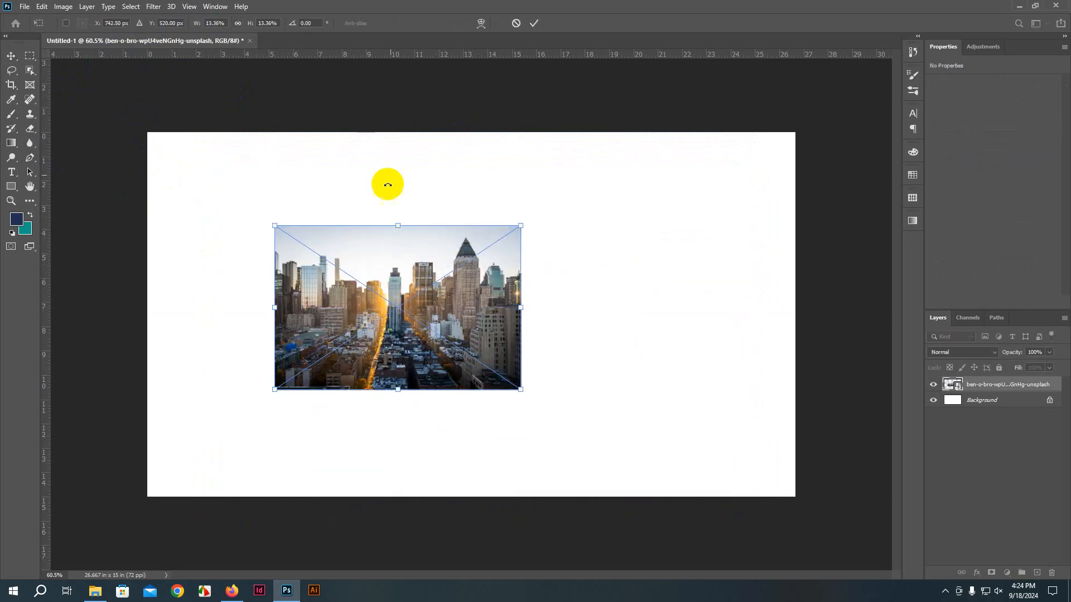
pyautogui.click(534, 23)
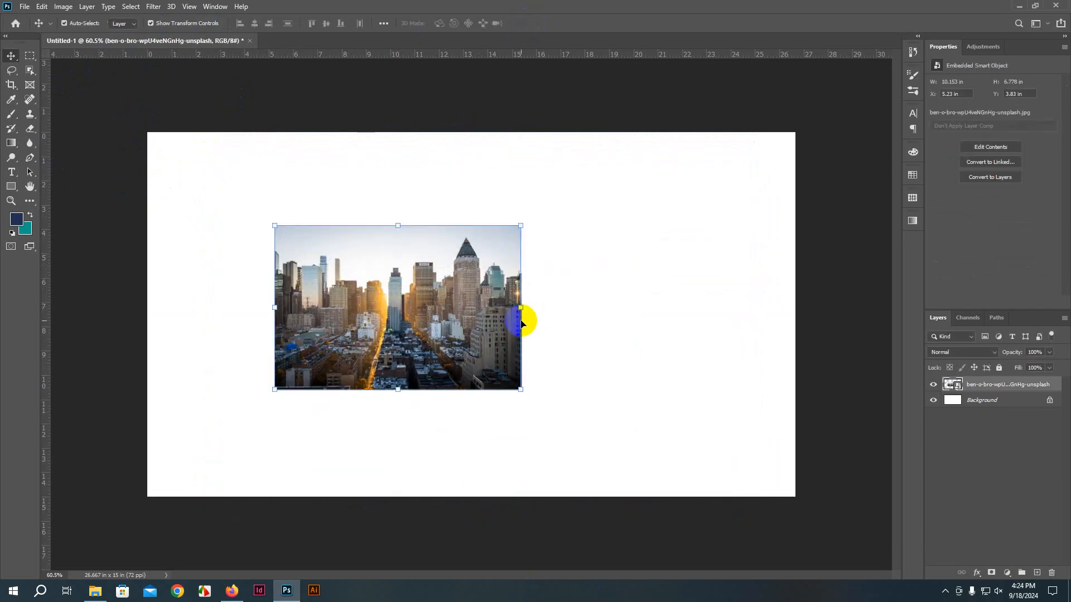
pyautogui.moveTo(455, 289); pyautogui.dragTo(428, 266)
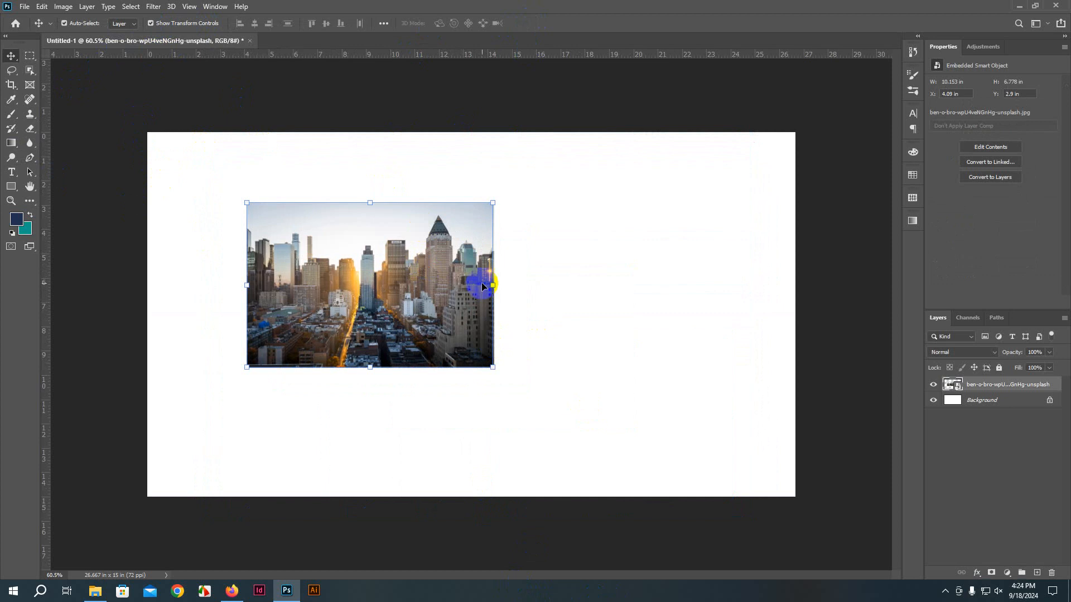
# Step: Turn off Show Transform Controls and move the photo to about X 3.18 in, Y 2.41 in
pyautogui.click(150, 24)
pyautogui.moveTo(300, 319); pyautogui.dragTo(278, 308)
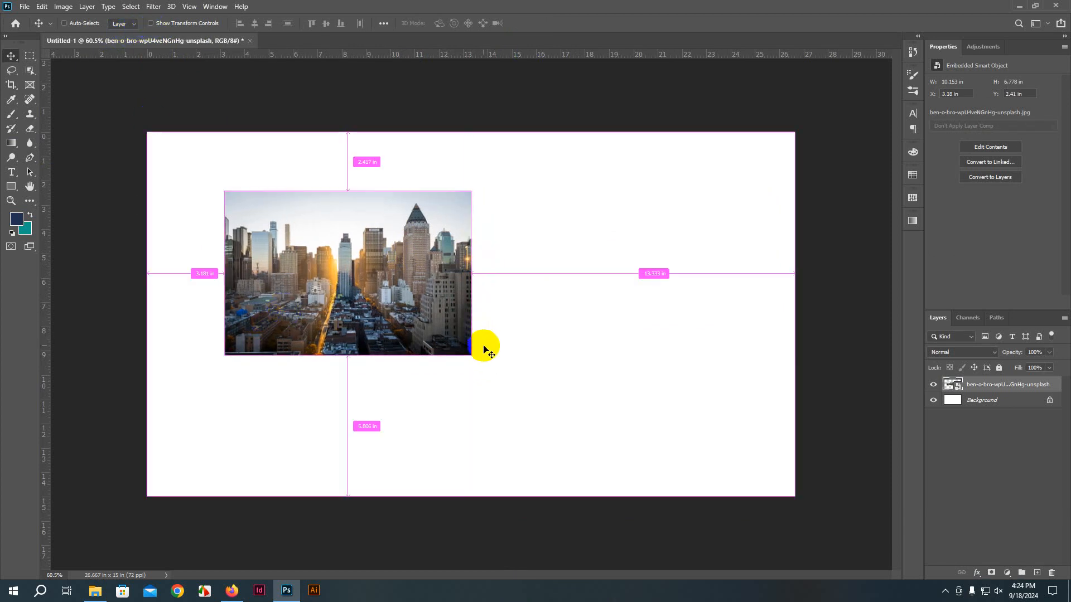
# Step: Try to distort the photo with Free Transform, setting its height to 9.29% and stretching it into a strip about 17.7% by 3.7%
pyautogui.hotkey('ctrl', 't')
pyautogui.moveTo(471, 356); pyautogui.dragTo(451, 342)
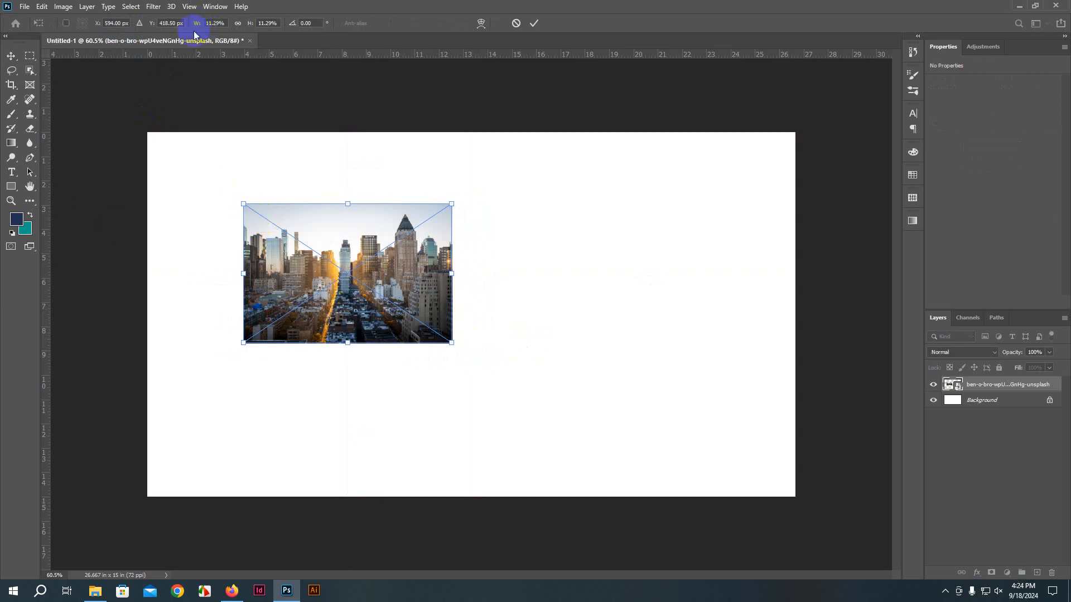
pyautogui.moveTo(244, 24); pyautogui.dragTo(244, 24)
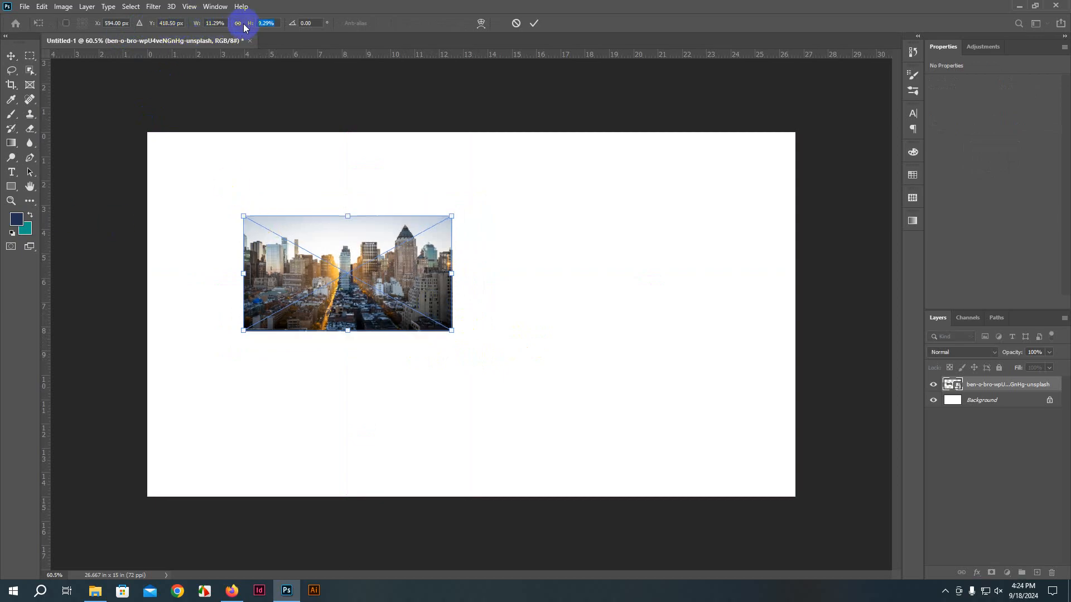
pyautogui.click(237, 24)
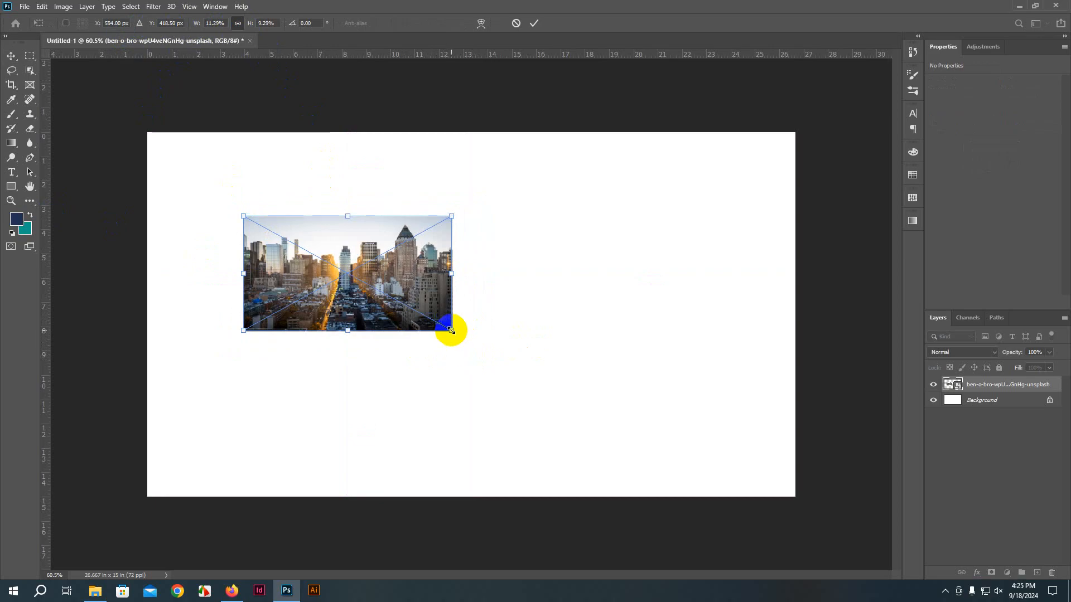
pyautogui.moveTo(450, 329); pyautogui.dragTo(520, 254)
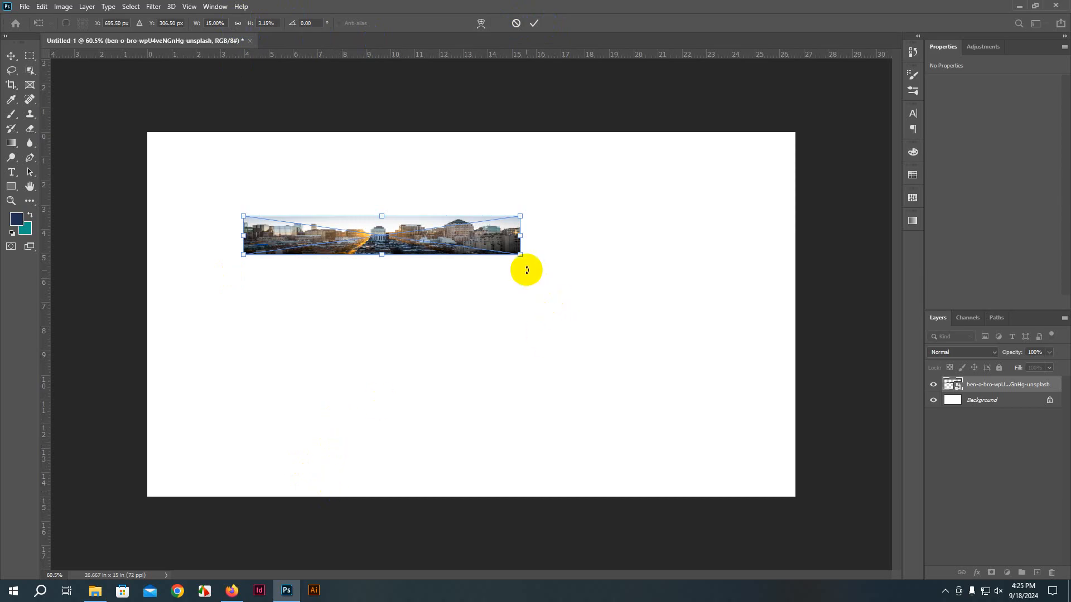
pyautogui.moveTo(520, 255); pyautogui.dragTo(564, 309)
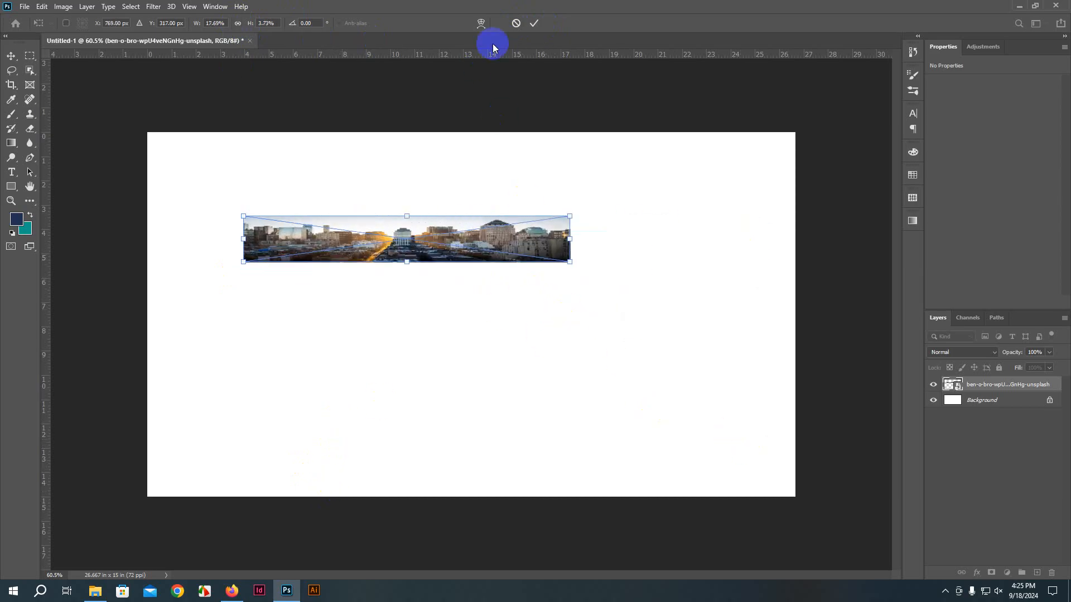
pyautogui.click(514, 23)
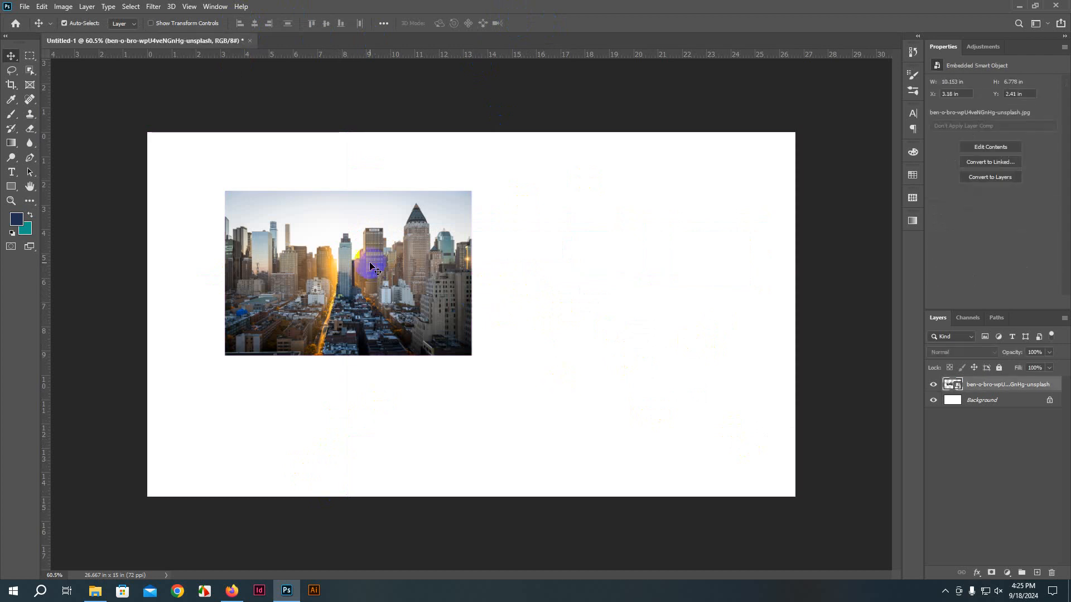
# Step: Try scaling the photo with linked proportions in Free Transform, enlarging it to about 36.6% and reducing it to about 16%, repositioning it between changes
pyautogui.hotkey('ctrl', 't')
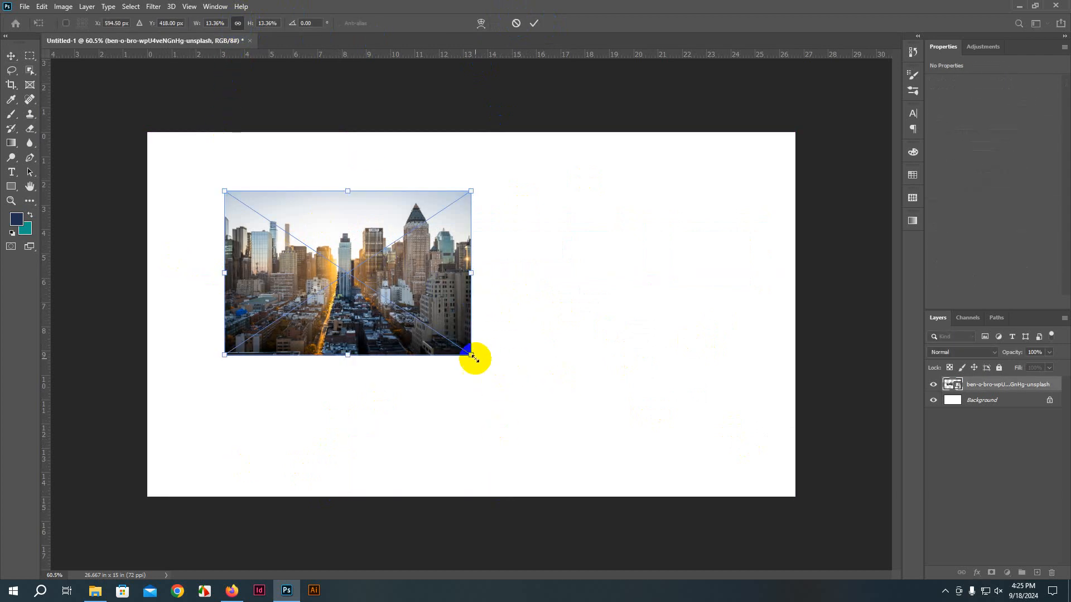
pyautogui.moveTo(471, 355); pyautogui.dragTo(642, 469)
pyautogui.moveTo(380, 339); pyautogui.dragTo(304, 259)
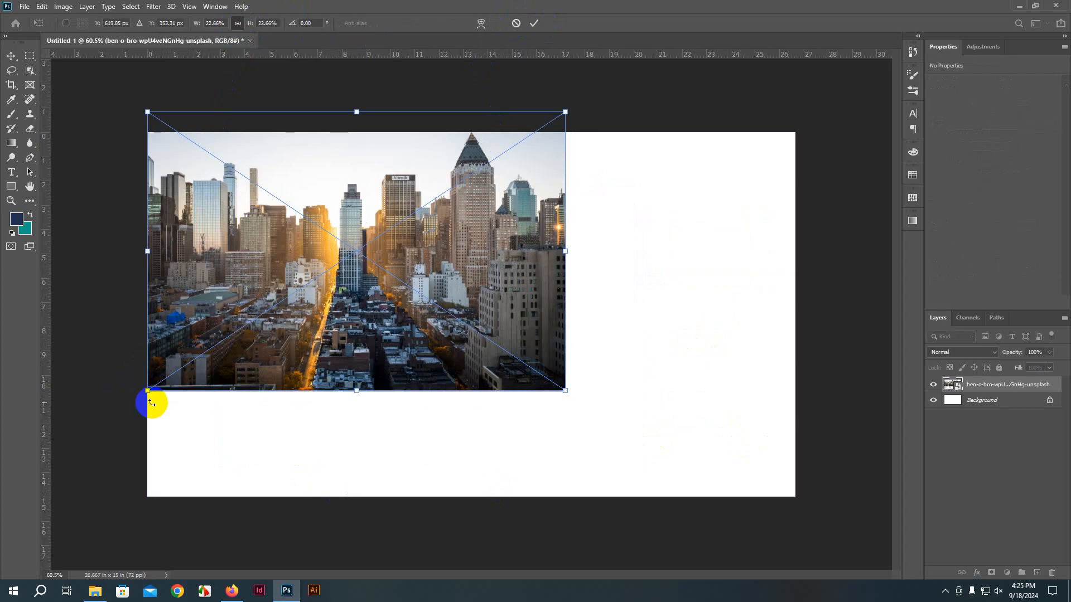
pyautogui.moveTo(148, 390); pyautogui.dragTo(86, 464)
pyautogui.moveTo(281, 337); pyautogui.dragTo(352, 428)
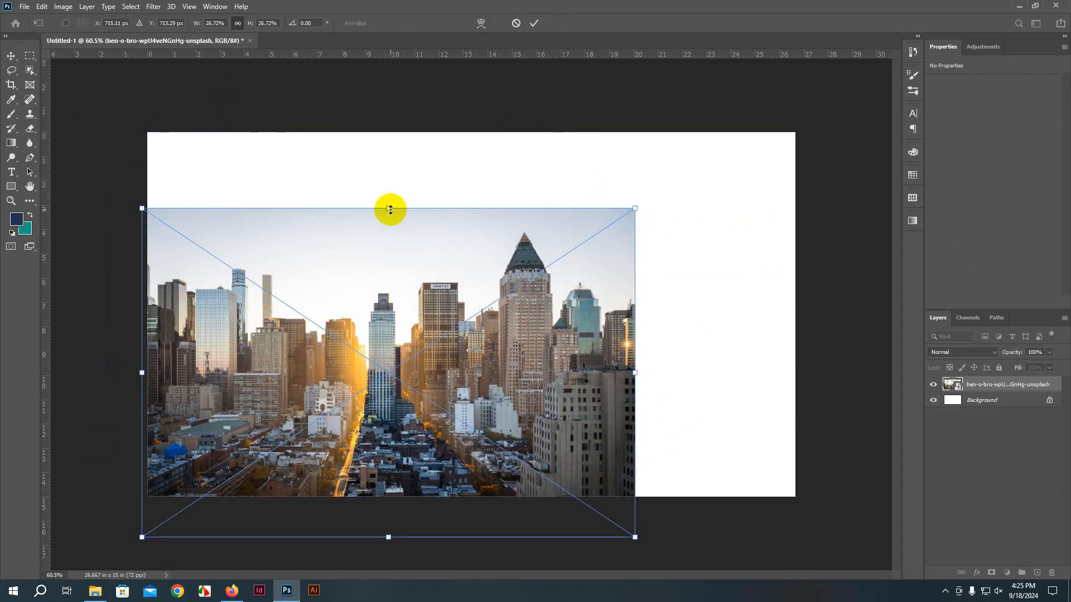
pyautogui.moveTo(389, 209); pyautogui.dragTo(388, 116)
pyautogui.moveTo(395, 232); pyautogui.dragTo(521, 267)
pyautogui.moveTo(531, 139); pyautogui.dragTo(528, 108)
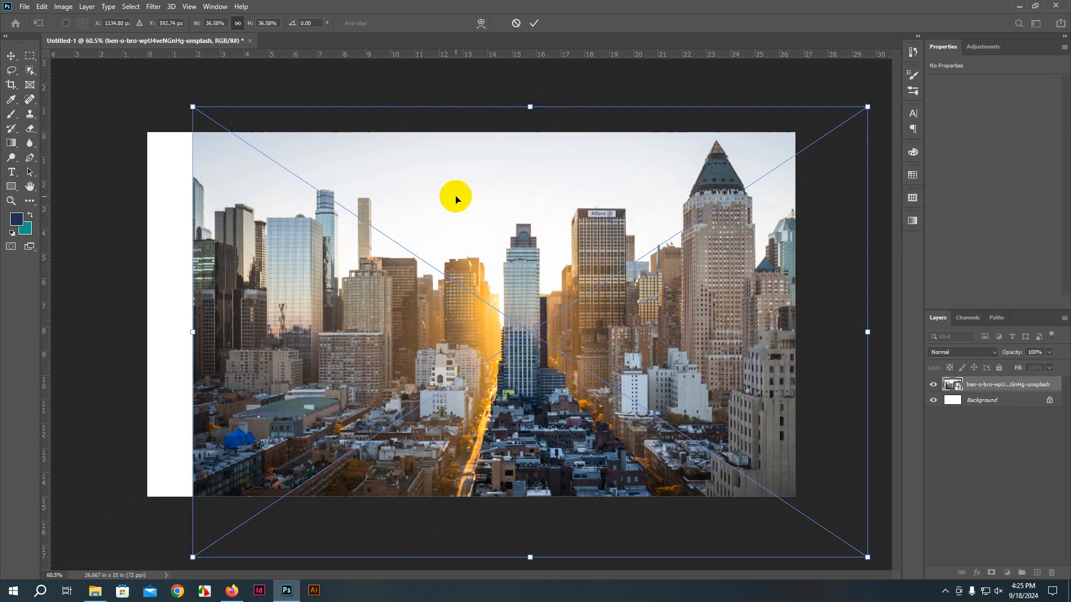
pyautogui.moveTo(454, 196); pyautogui.dragTo(353, 184)
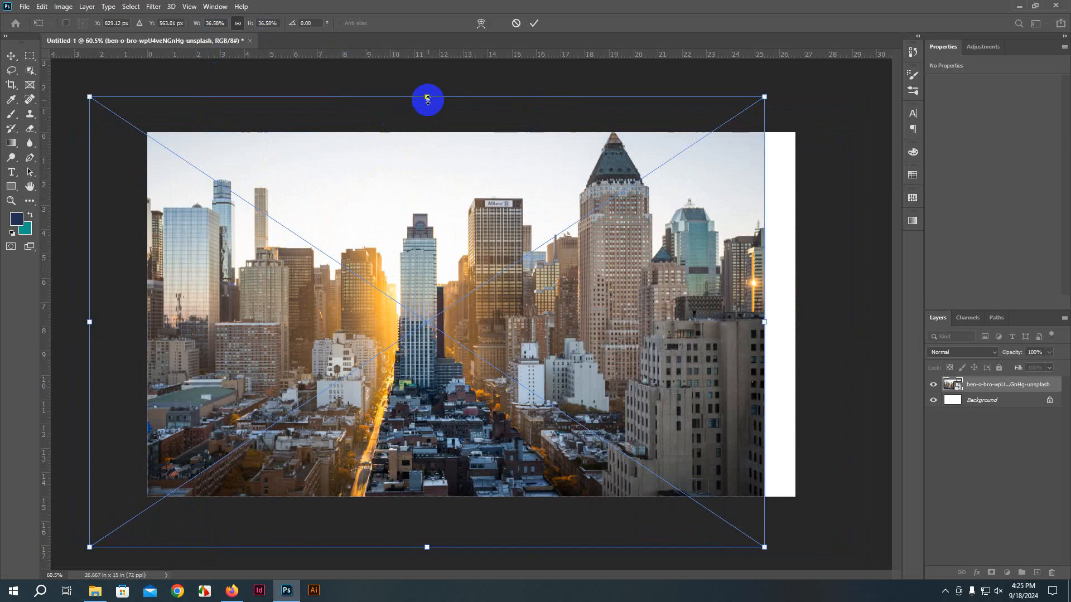
pyautogui.moveTo(427, 99); pyautogui.dragTo(429, 349)
pyautogui.moveTo(441, 415); pyautogui.dragTo(428, 243)
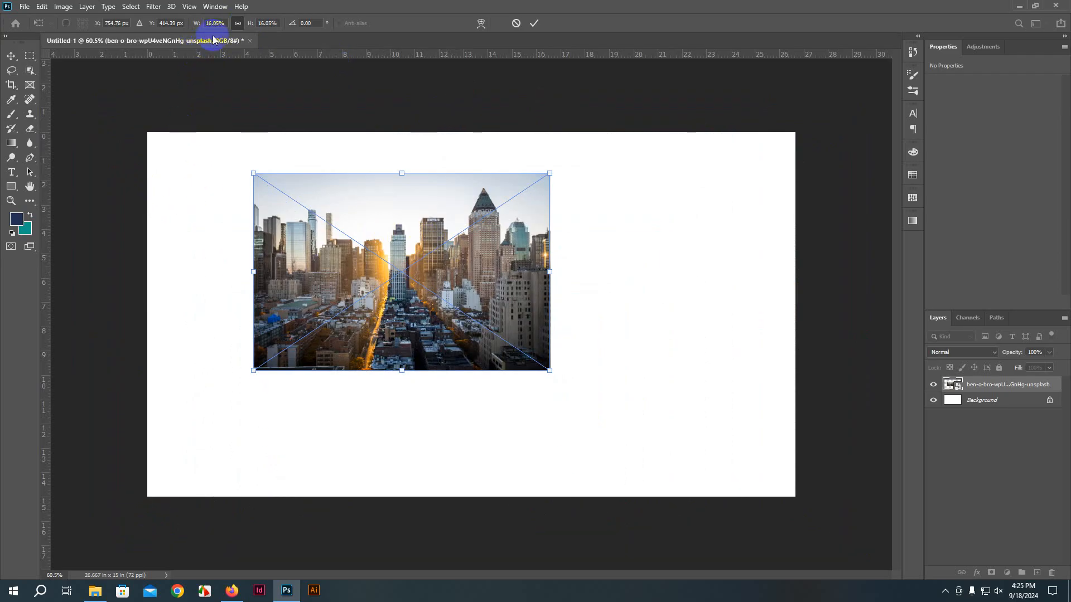
# Step: Try to unlink the photo's proportions and resize it from its upper-left corner to about 14.3% wide and 13.7% high
pyautogui.click(236, 25)
pyautogui.moveTo(259, 173); pyautogui.dragTo(286, 202)
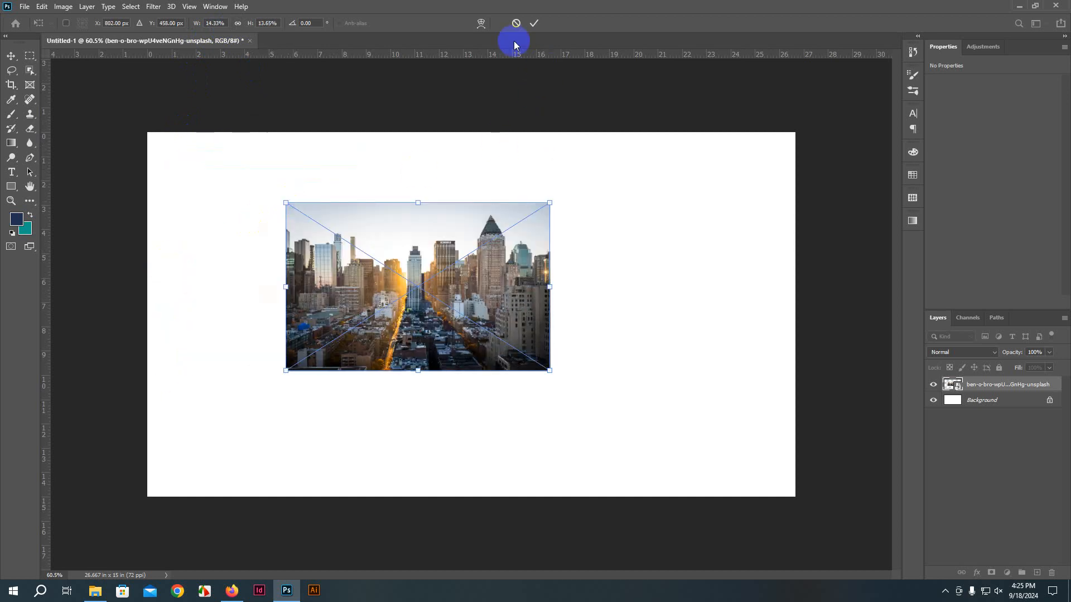
pyautogui.click(516, 22)
# Step: Move the city photo to about X 4.88 in, Y 2.8 in, and delete its layer
pyautogui.moveTo(305, 277); pyautogui.dragTo(347, 287)
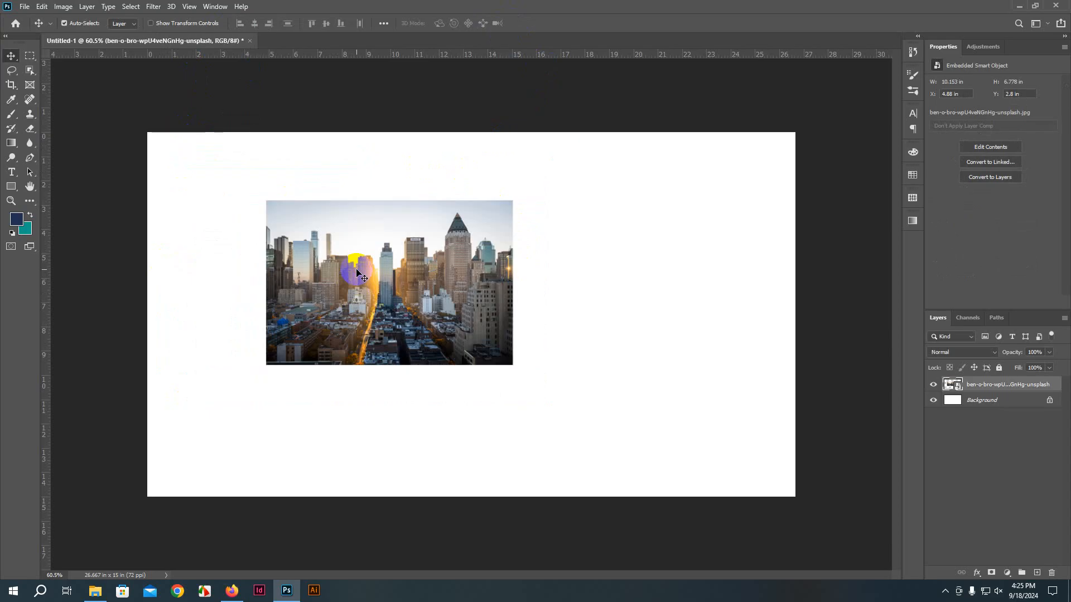
pyautogui.press('Delete')
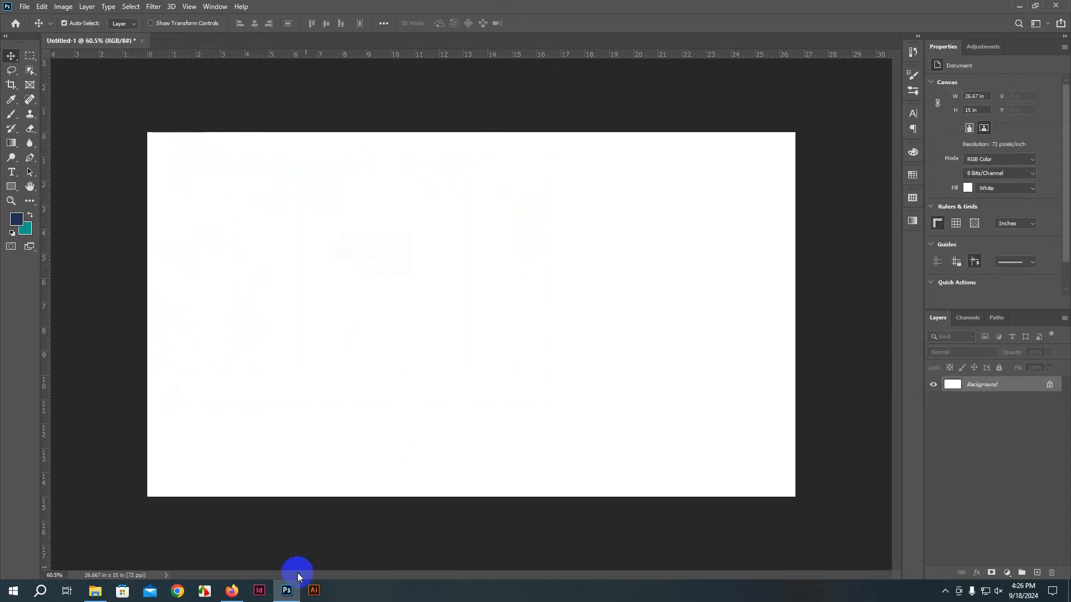
# Step: Switch to Firefox, open the Unsplash site and search its photos for "food"
pyautogui.click(232, 591)
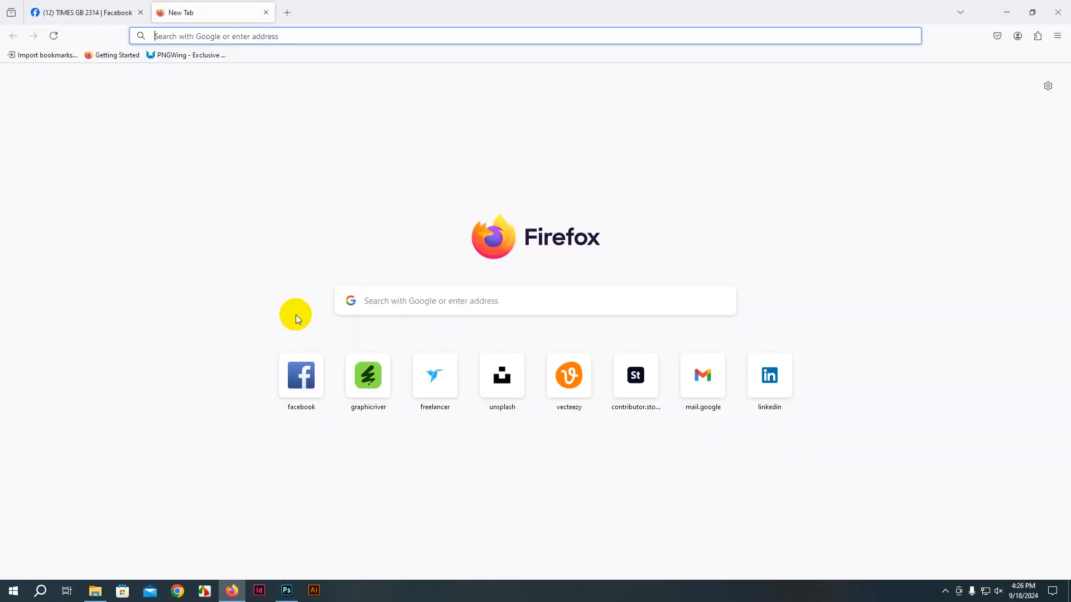
pyautogui.click(526, 377)
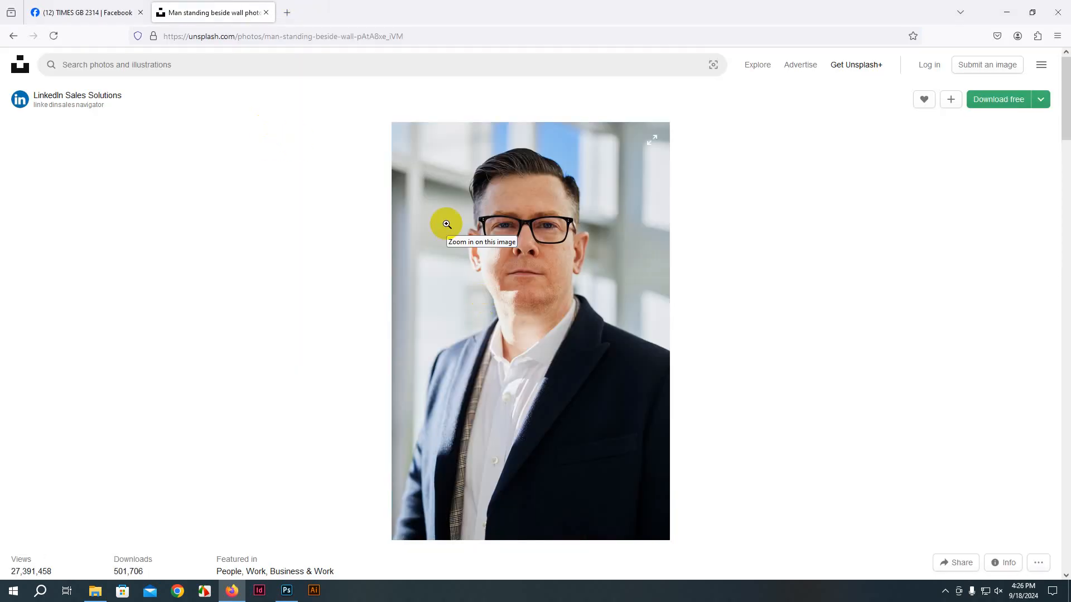
pyautogui.click(108, 65)
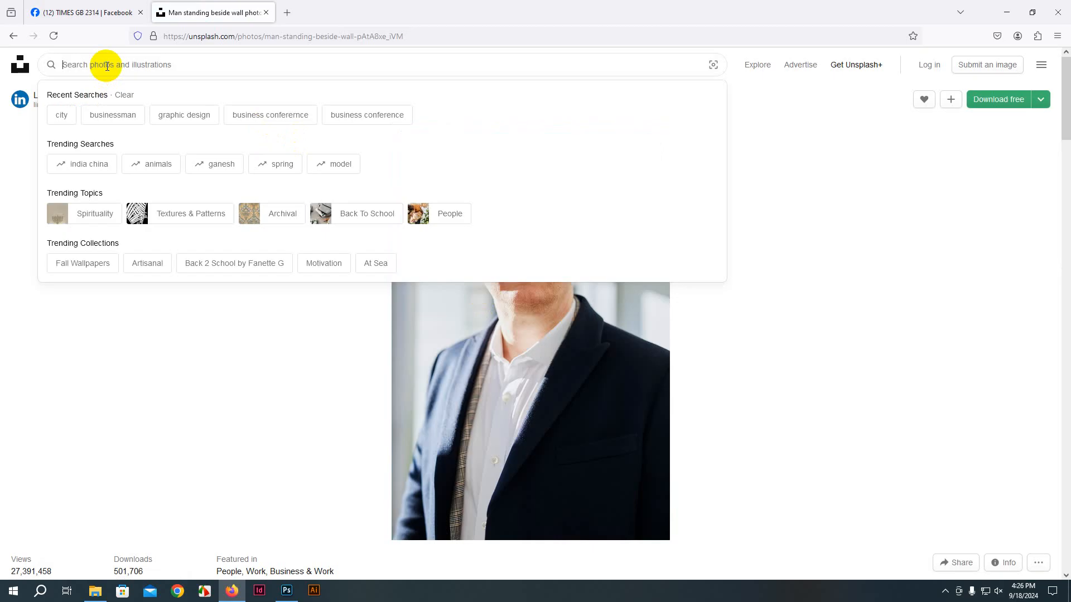
pyautogui.write('food')
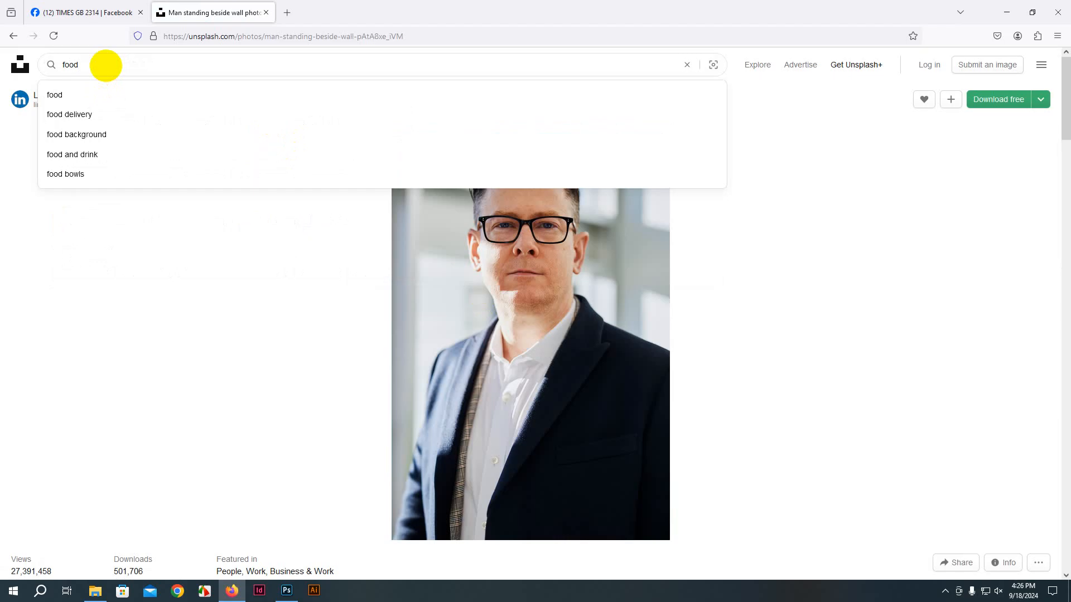
pyautogui.press('Return')
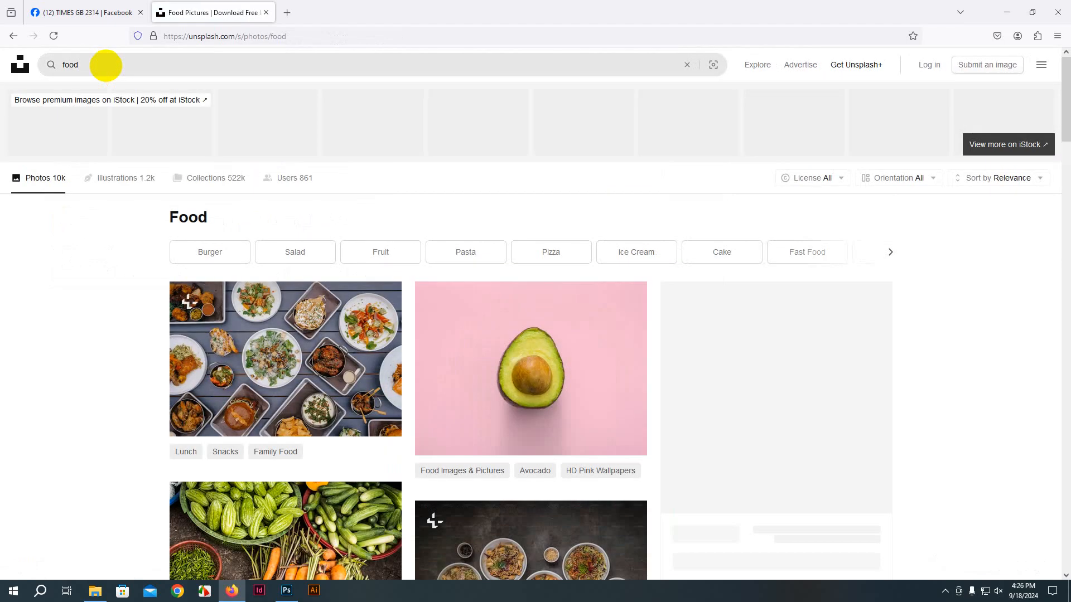
# Step: Look through the food photos for a suitable image and load more results
pyautogui.scroll(-10, 762, 461)
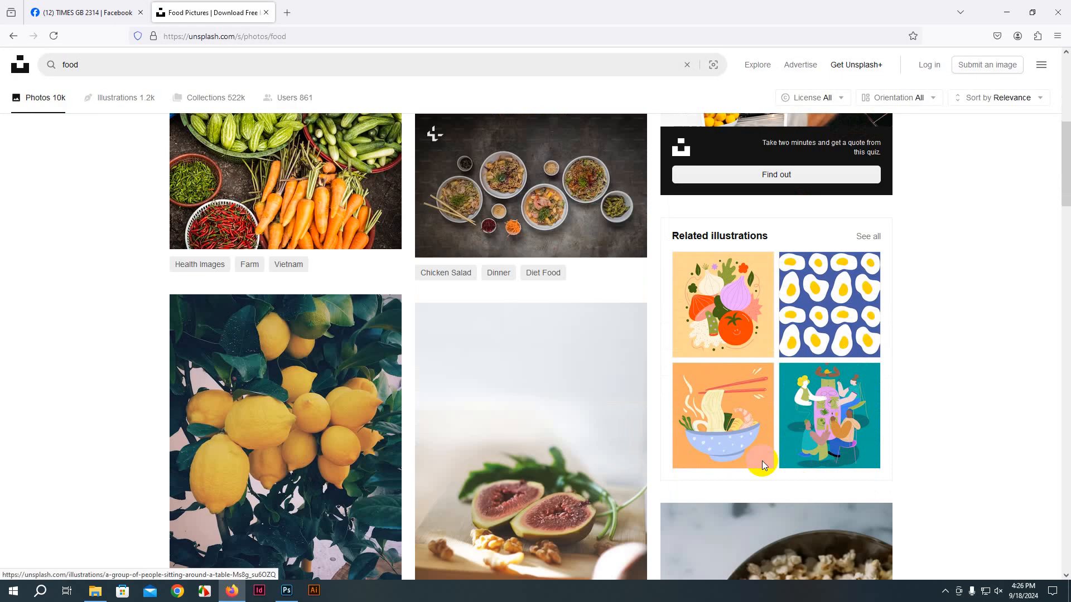
pyautogui.scroll(-5, 677, 399)
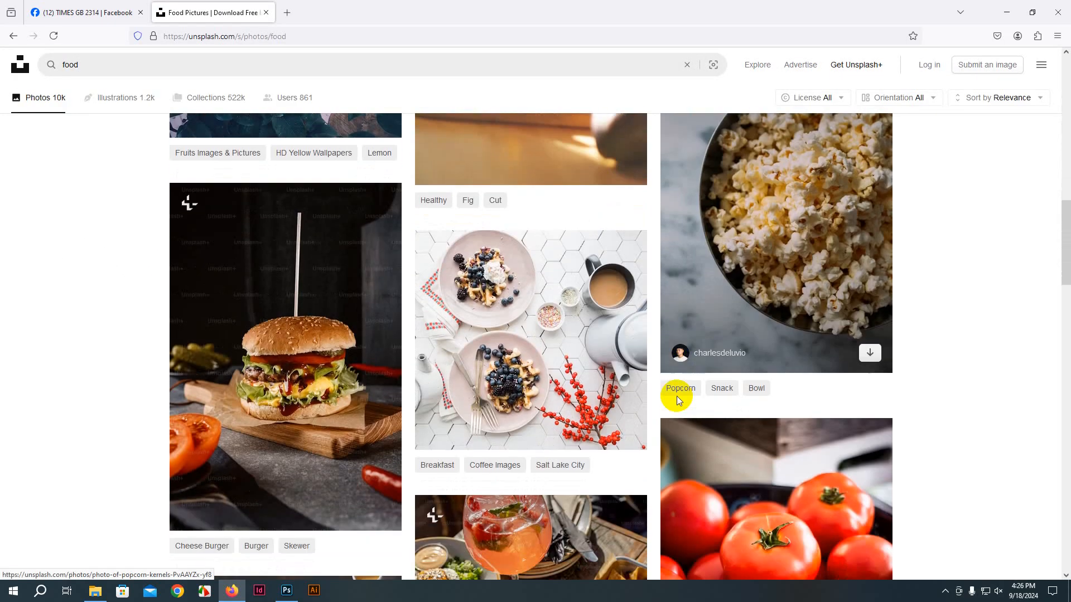
pyautogui.scroll(-8, 676, 395)
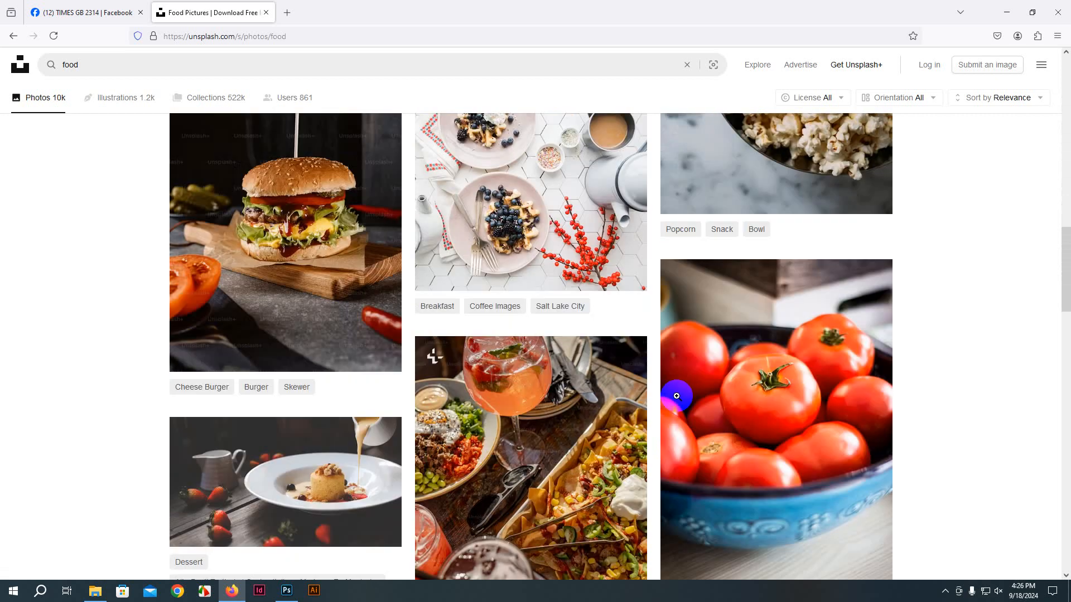
pyautogui.scroll(2, 674, 395)
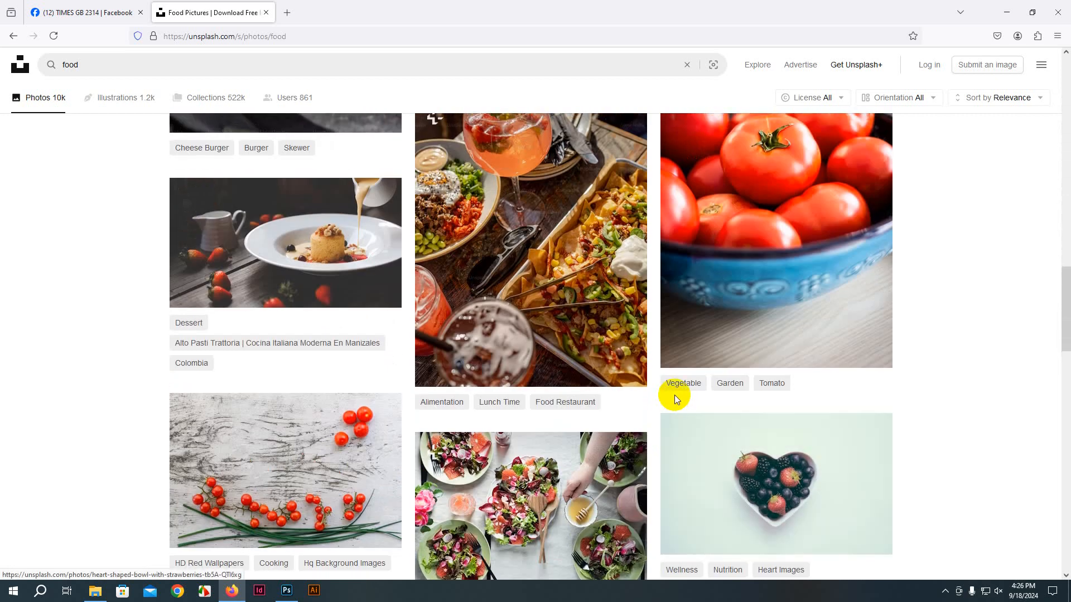
pyautogui.scroll(-15, 674, 395)
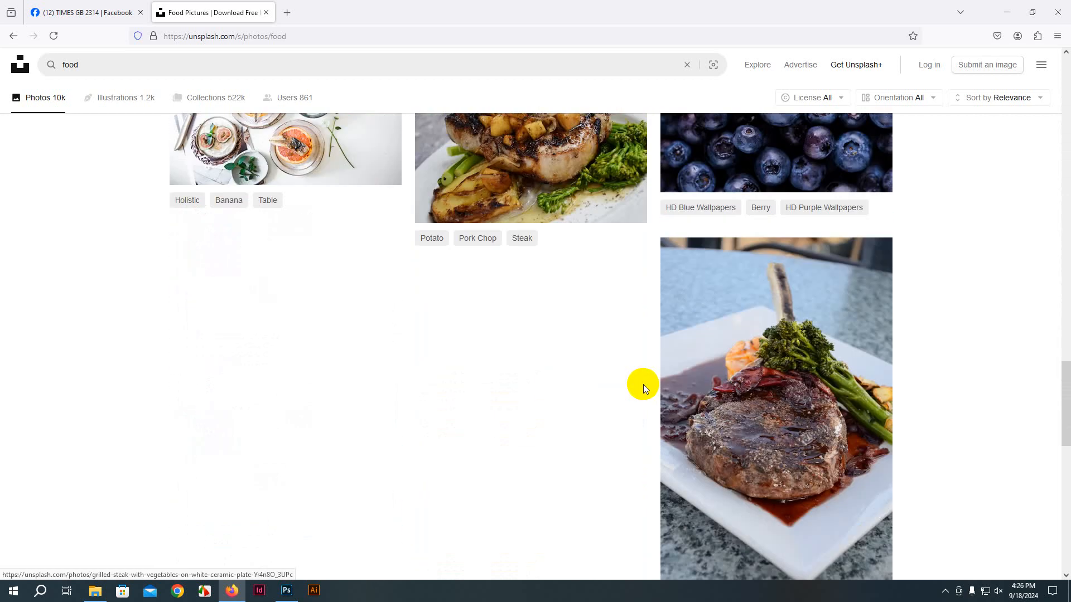
pyautogui.scroll(-7, 577, 423)
pyautogui.click(568, 277)
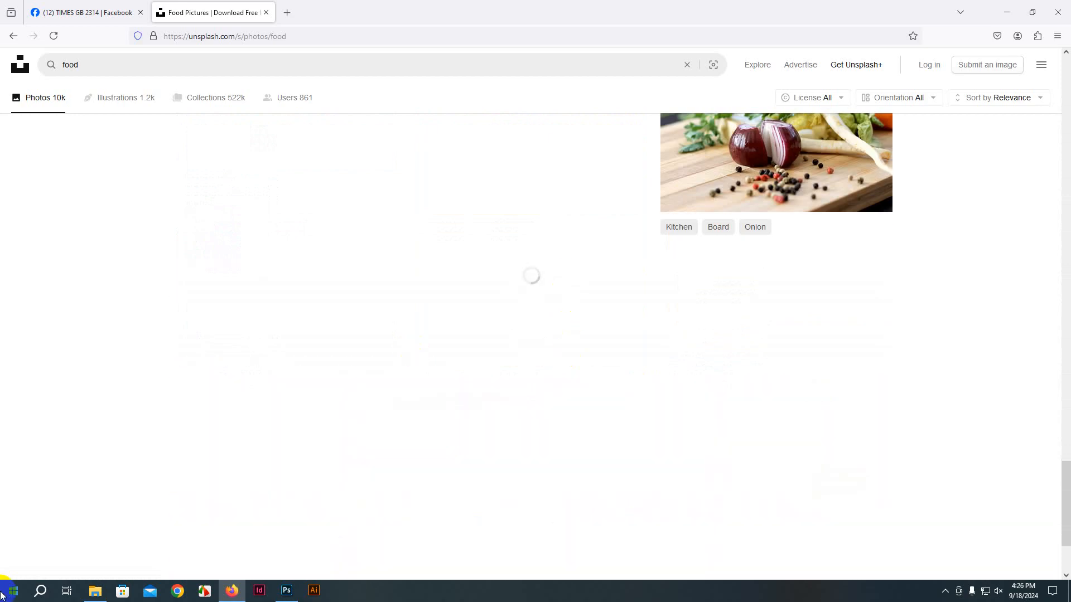
# Step: Examine the additional food photos, comparing dishes, fruit and vegetables for a usable picture
pyautogui.scroll(-2, 533, 424)
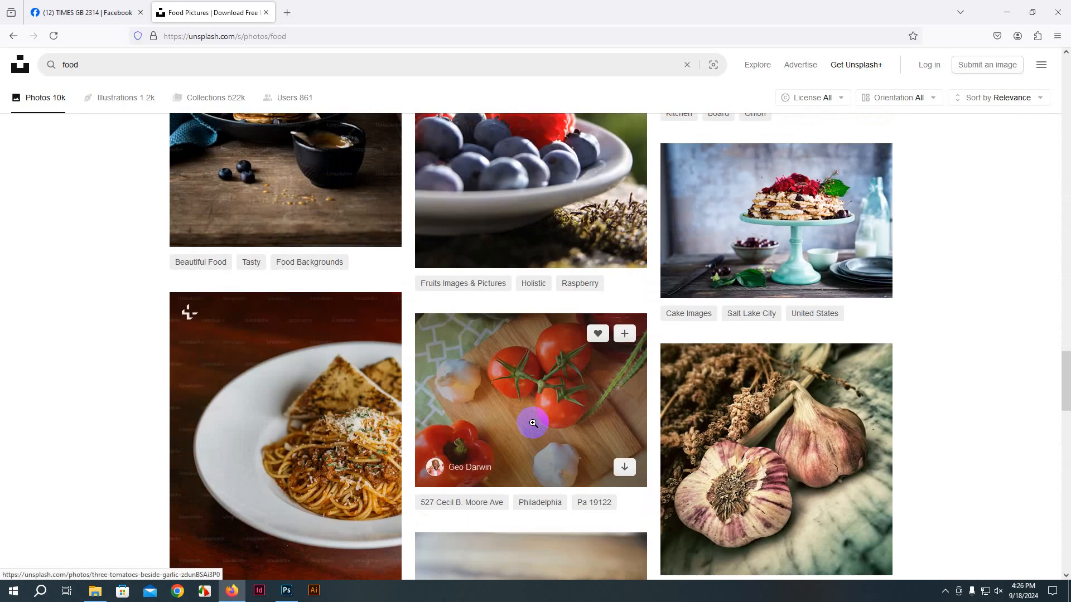
pyautogui.scroll(1, 533, 424)
pyautogui.scroll(1, 533, 424)
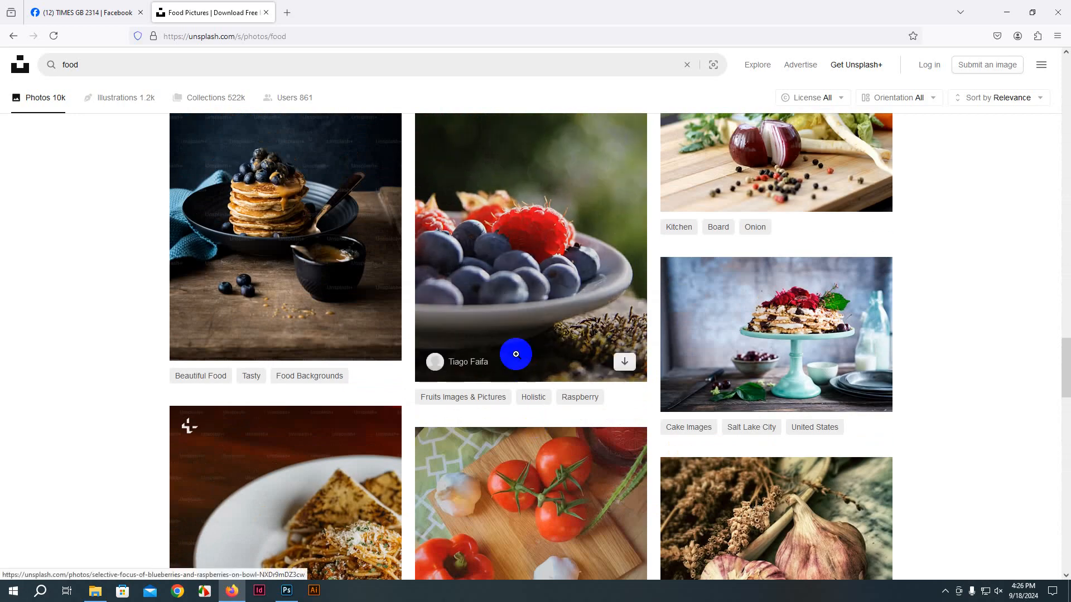
pyautogui.scroll(-9, 518, 349)
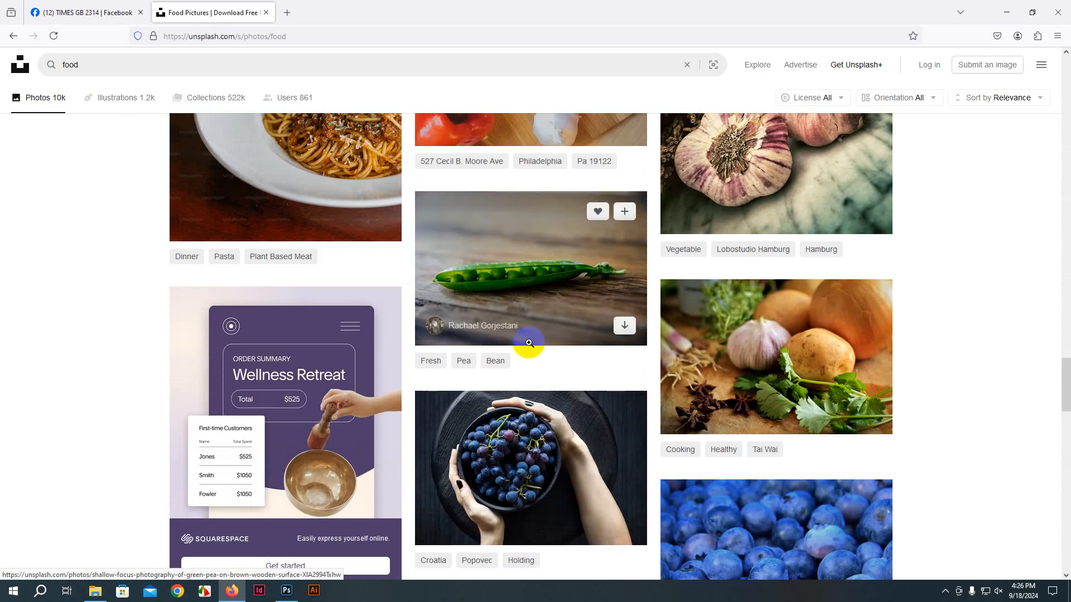
pyautogui.scroll(2, 541, 344)
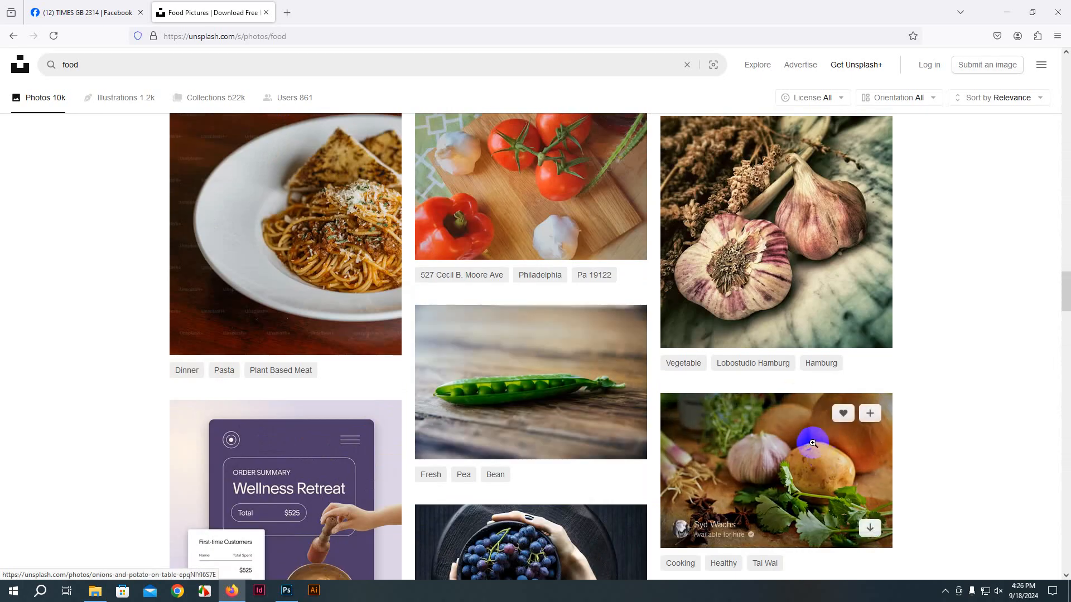
pyautogui.scroll(-9, 614, 294)
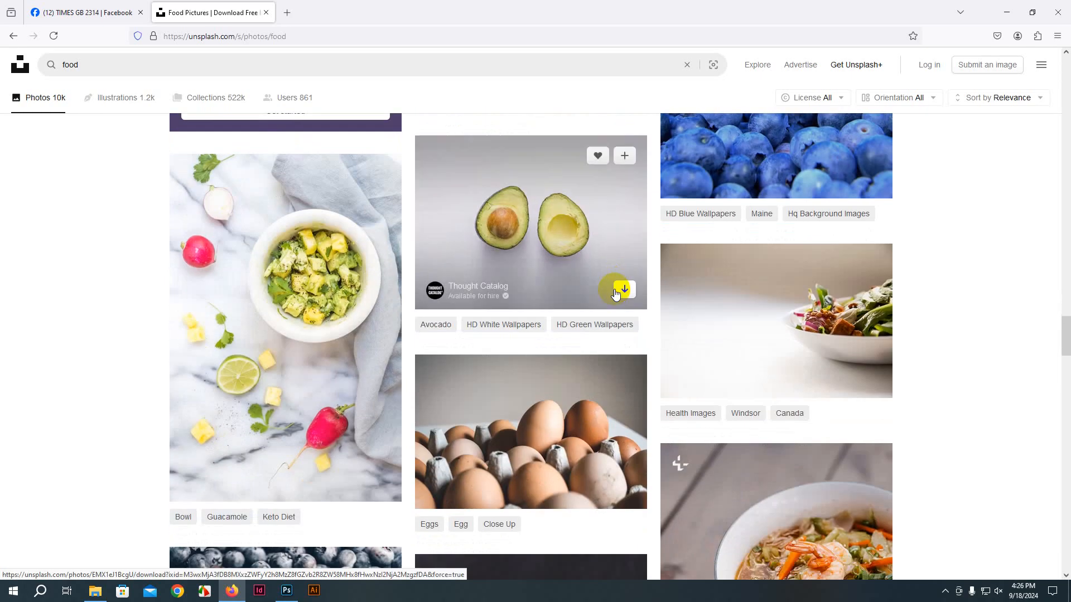
pyautogui.scroll(-8, 574, 196)
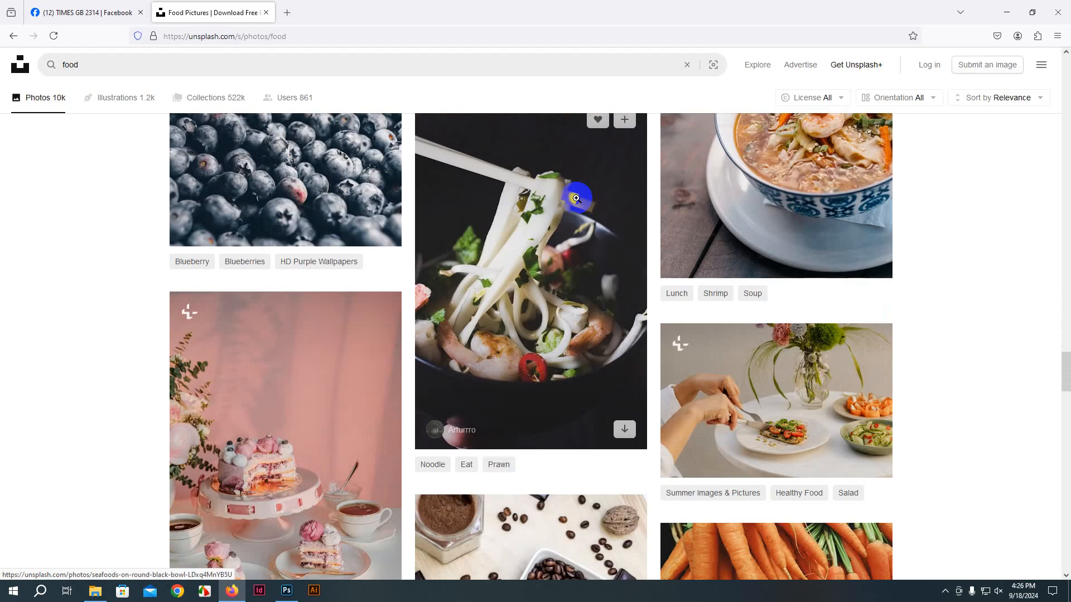
pyautogui.scroll(-4, 558, 276)
# Step: Replace the photo search term with "burger" and run the search
pyautogui.click(132, 64)
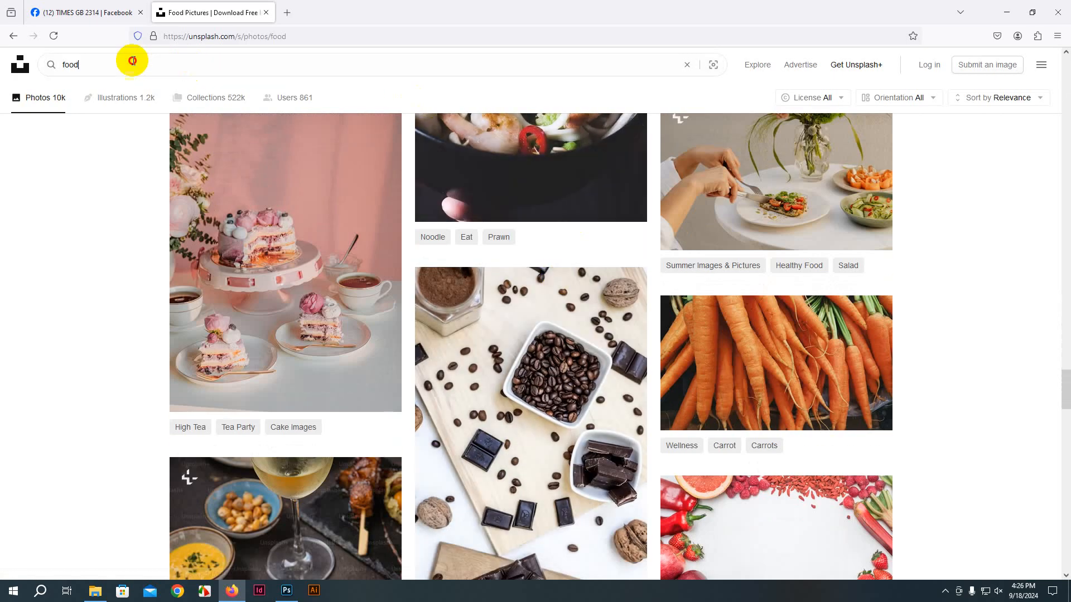
pyautogui.write('bu')
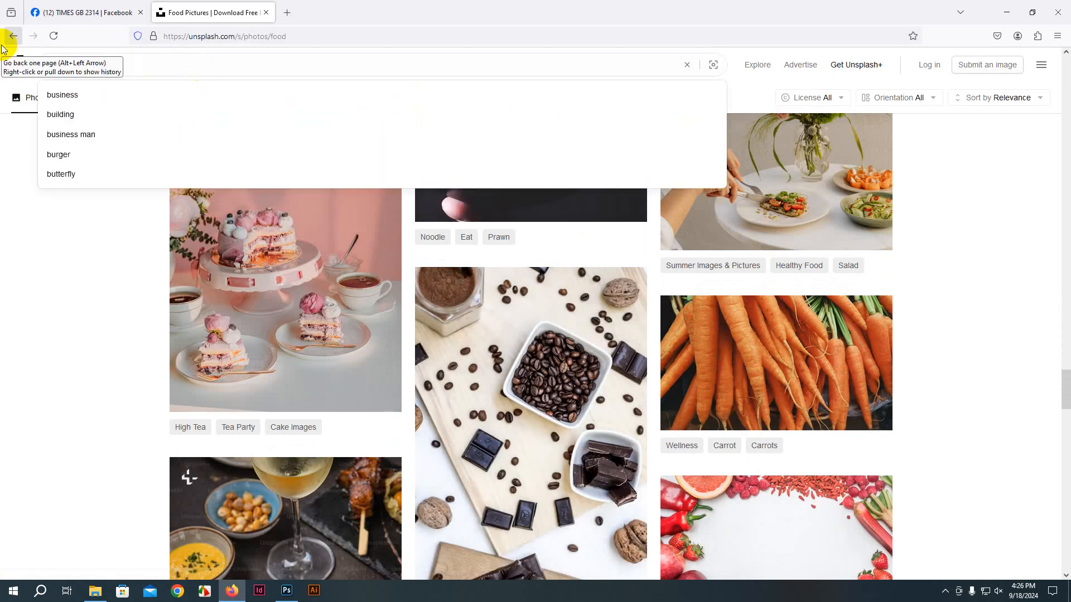
pyautogui.write('rger')
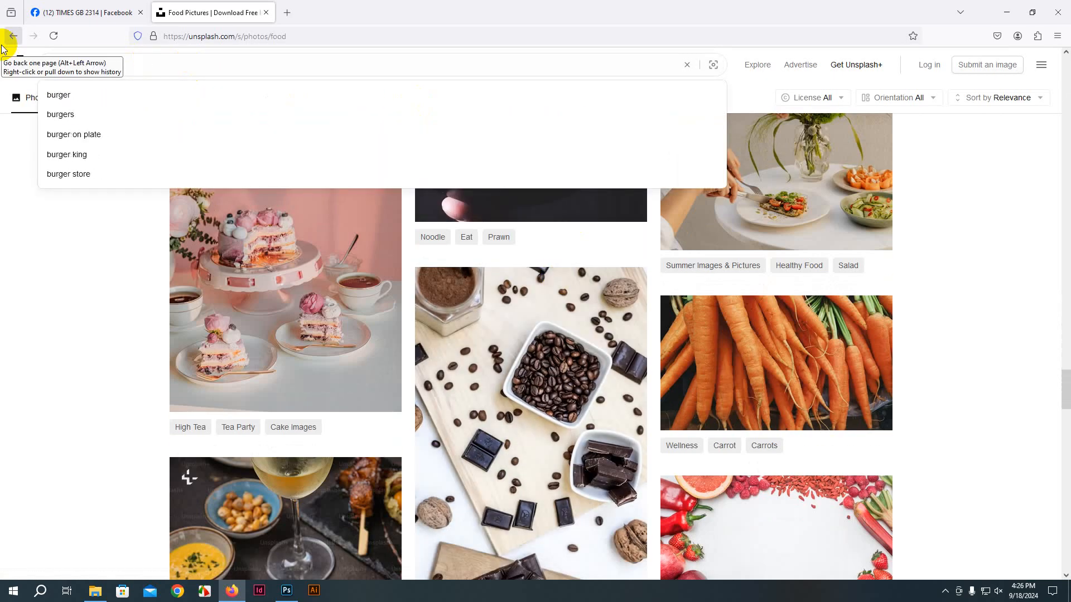
pyautogui.press('Return')
# Step: Look through the burger photos down to the end of the list and load more results
pyautogui.scroll(-12, 772, 366)
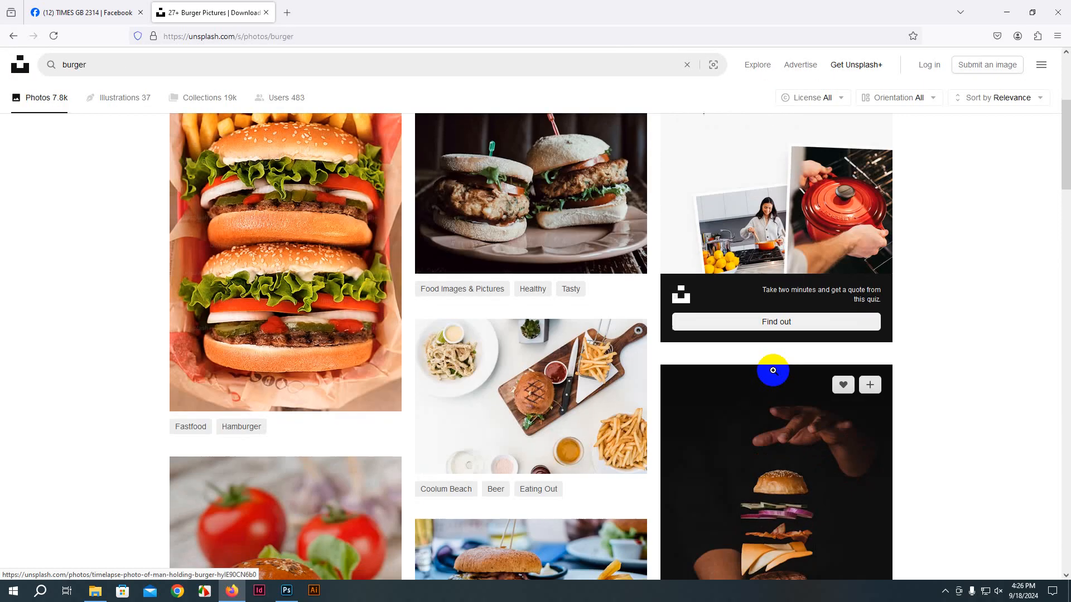
pyautogui.scroll(-15, 698, 215)
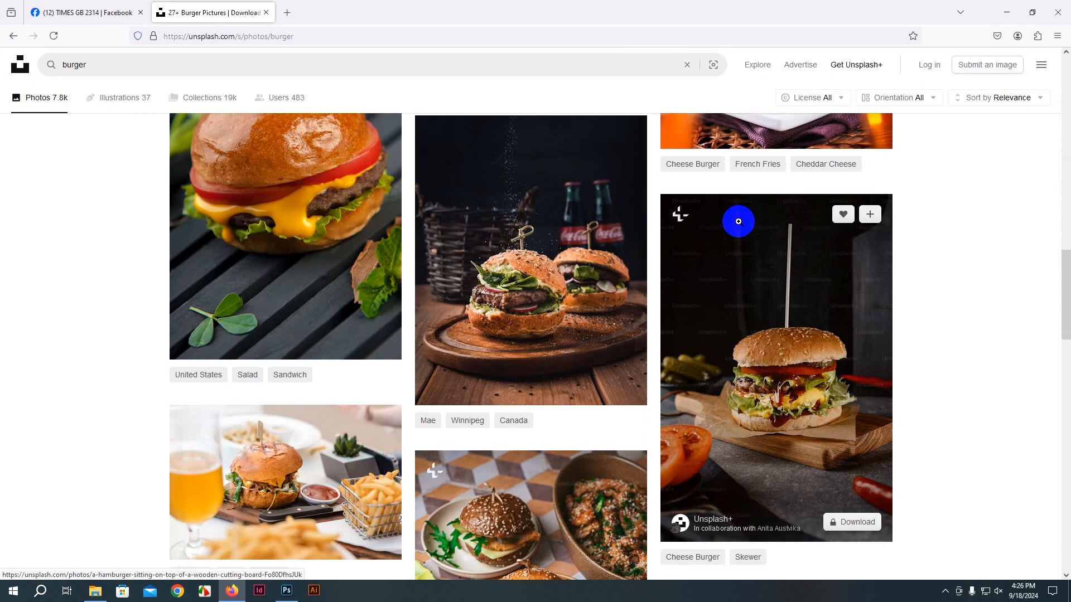
pyautogui.scroll(-15, 750, 325)
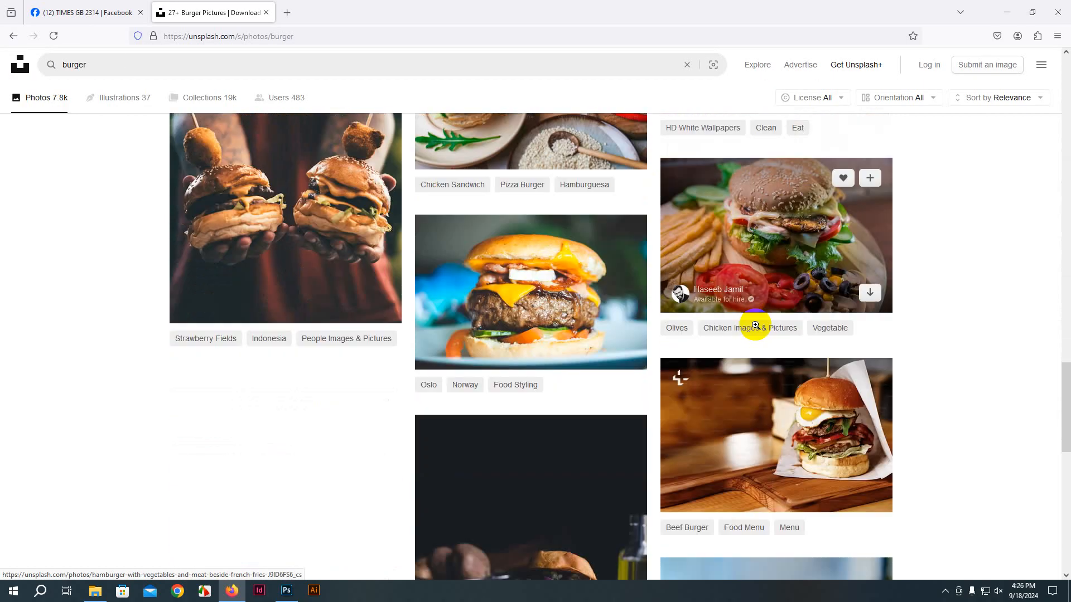
pyautogui.scroll(-1, 574, 323)
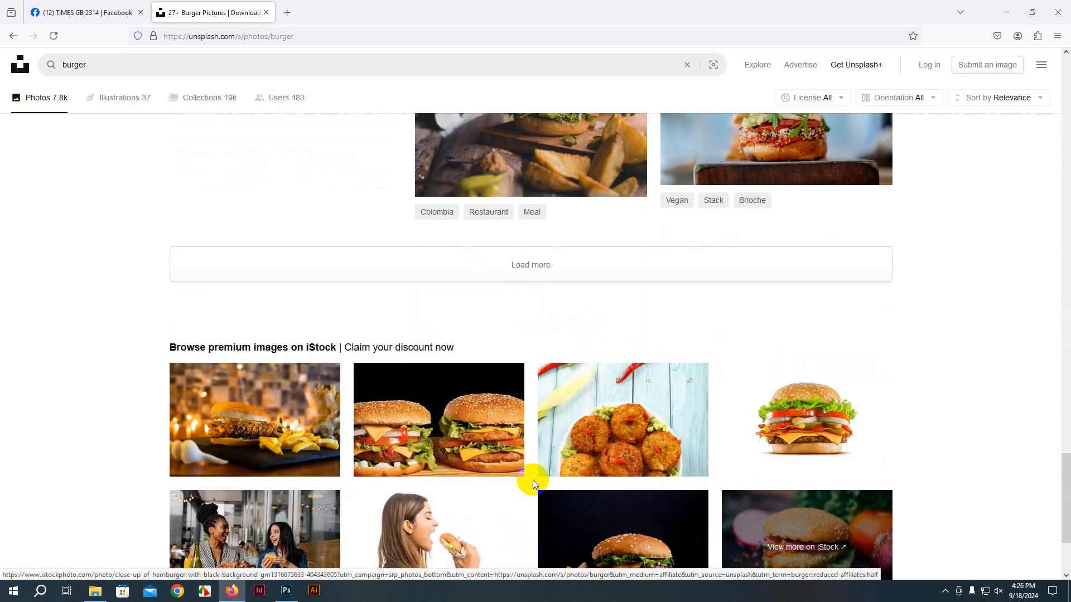
pyautogui.scroll(3, 733, 347)
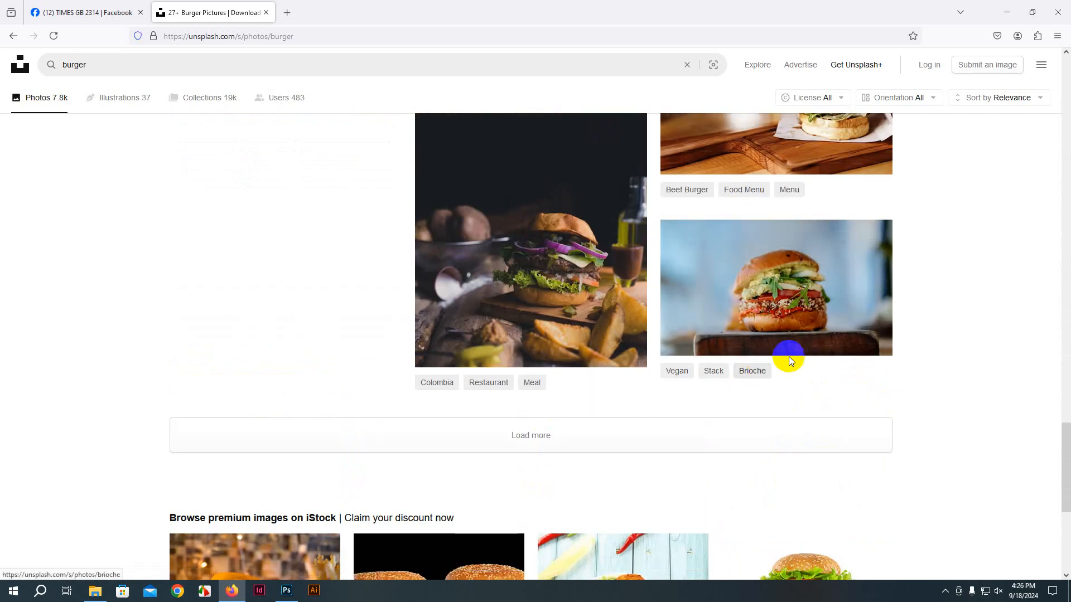
pyautogui.scroll(-4, 719, 357)
pyautogui.click(520, 211)
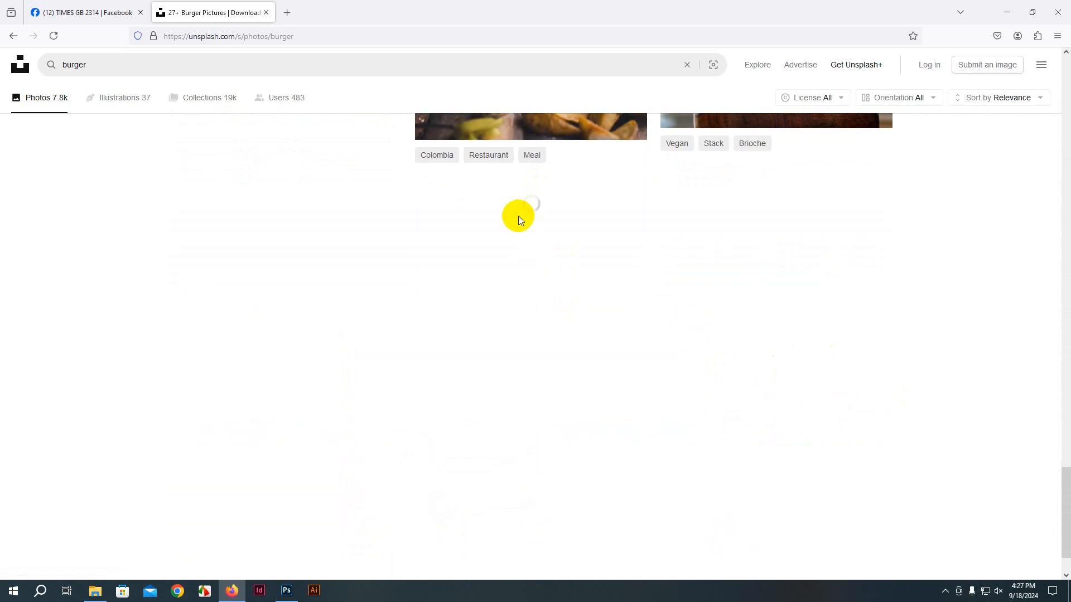
# Step: Compare the loaded burger photos, going back over earlier results, for a large close-up with a clear outline
pyautogui.scroll(-3, 775, 387)
pyautogui.scroll(1, 746, 397)
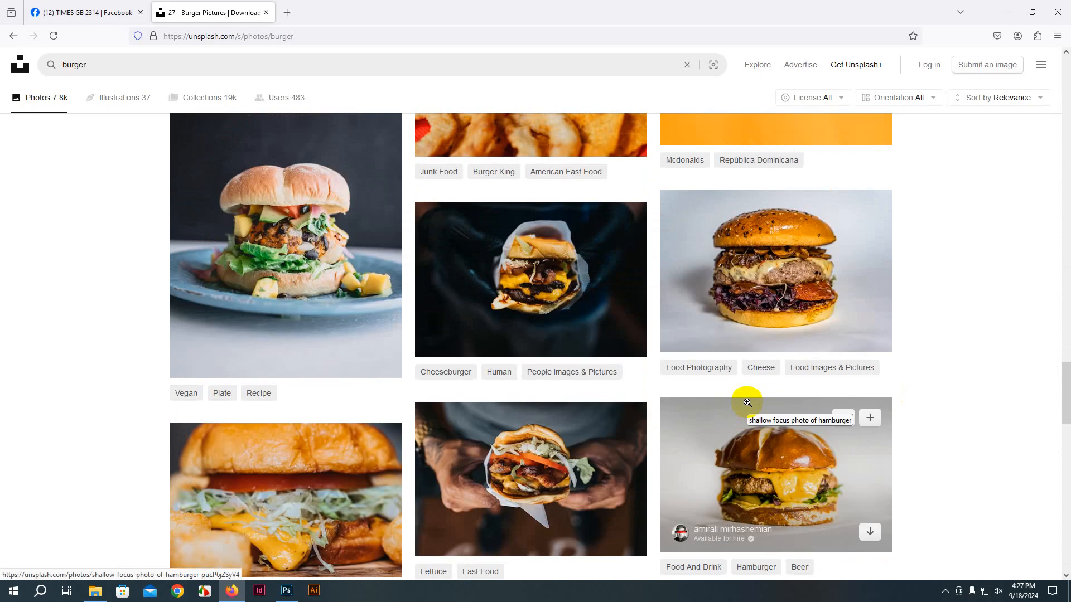
pyautogui.scroll(-2, 746, 390)
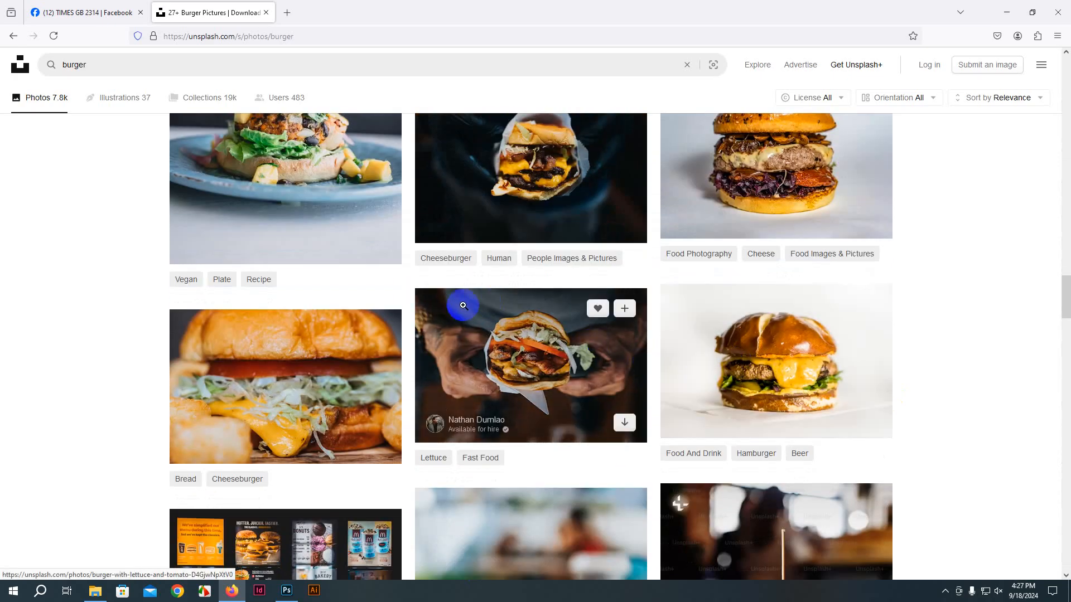
pyautogui.scroll(-5, 462, 312)
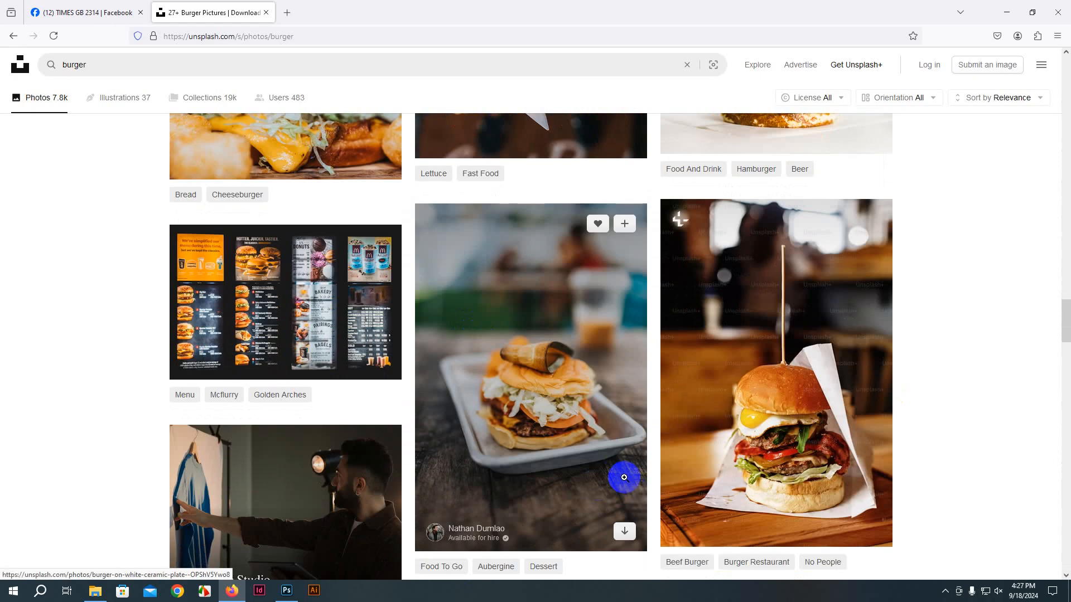
pyautogui.scroll(9, 613, 469)
pyautogui.moveTo(606, 458)
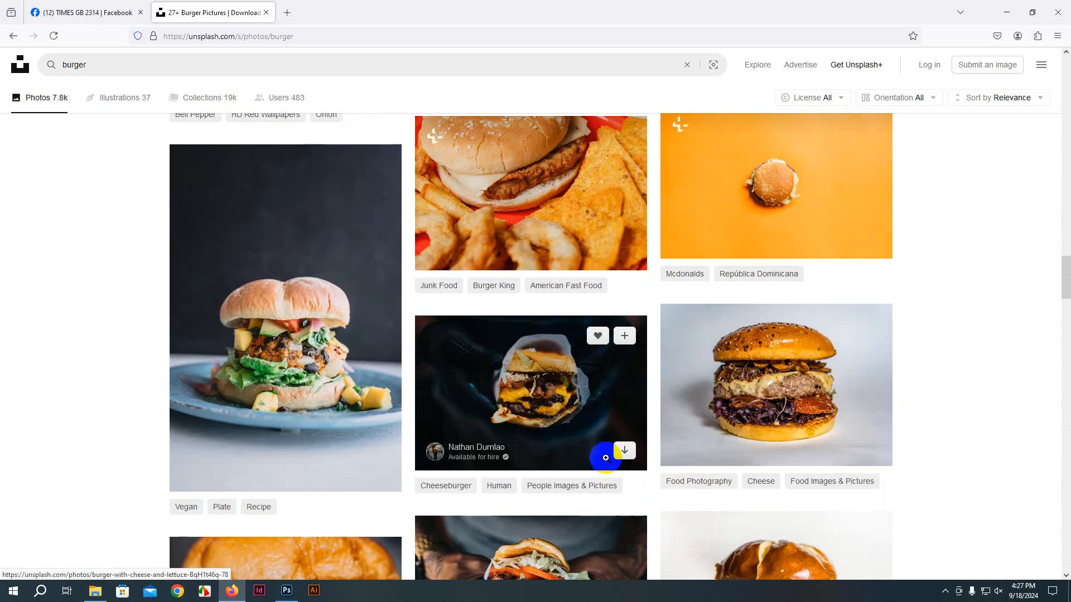
pyautogui.scroll(11, 605, 458)
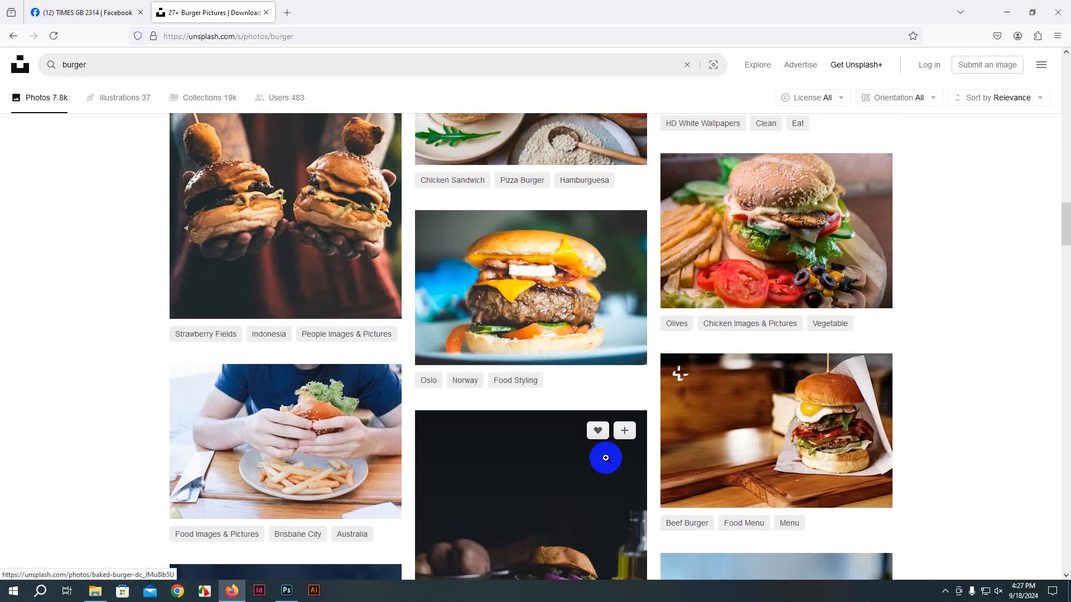
pyautogui.scroll(12, 606, 458)
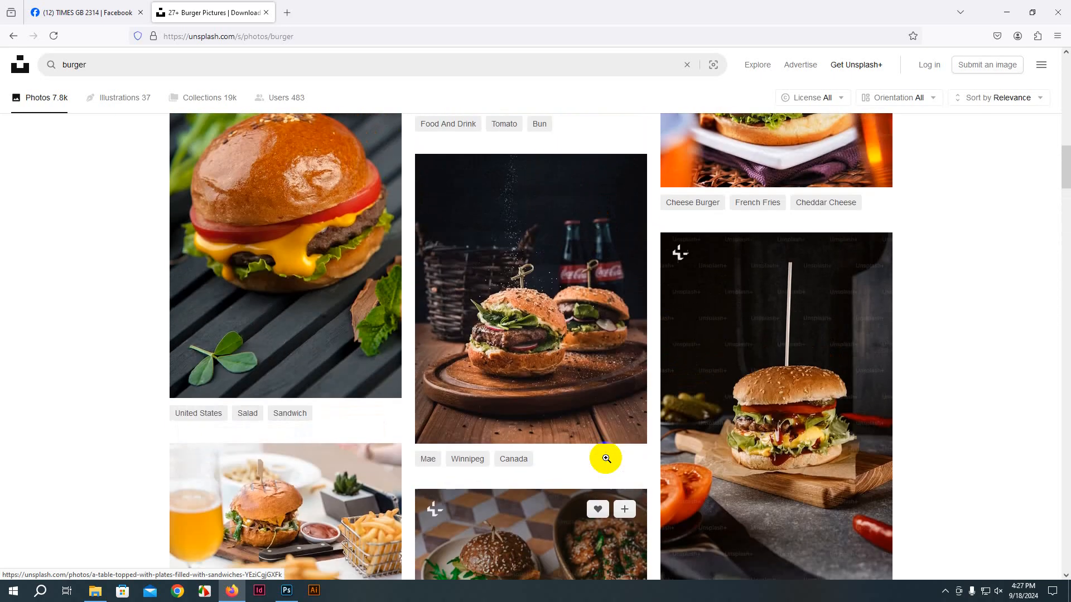
pyautogui.moveTo(306, 300)
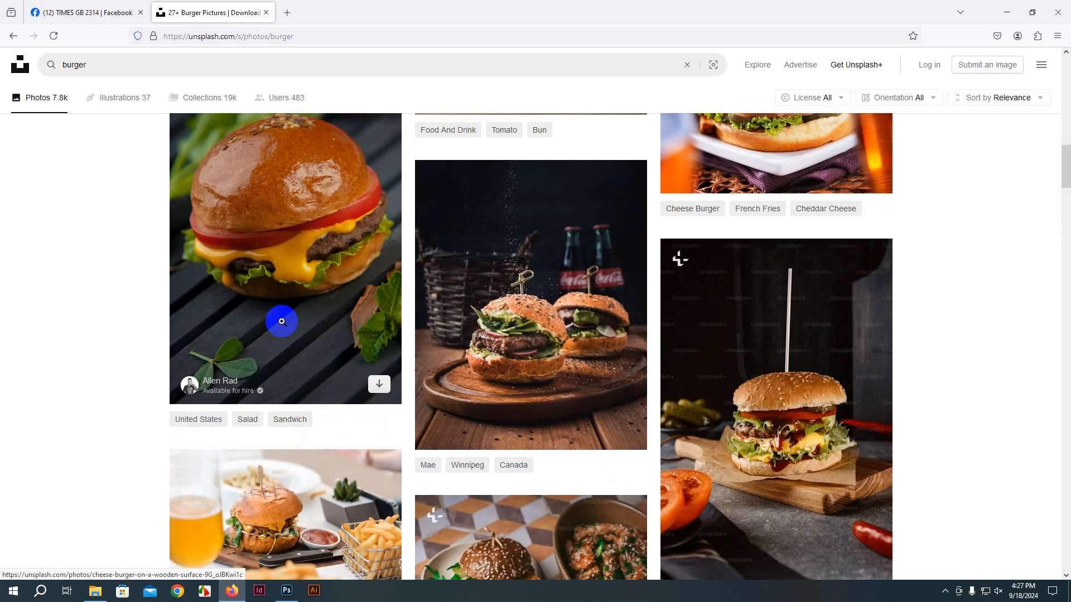
pyautogui.scroll(1, 301, 315)
pyautogui.scroll(4, 521, 299)
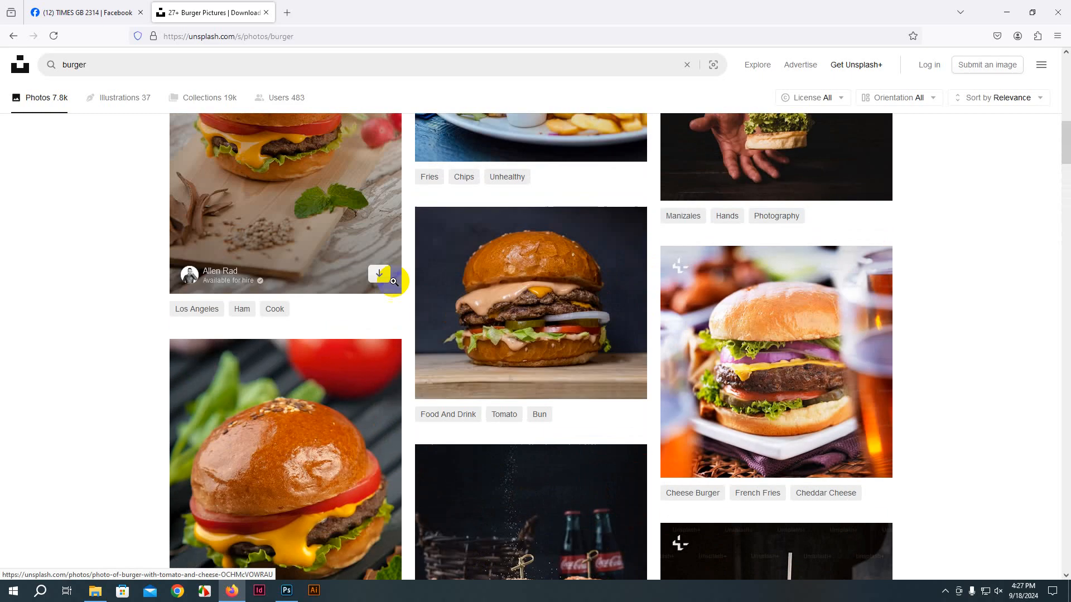
pyautogui.scroll(3, 450, 310)
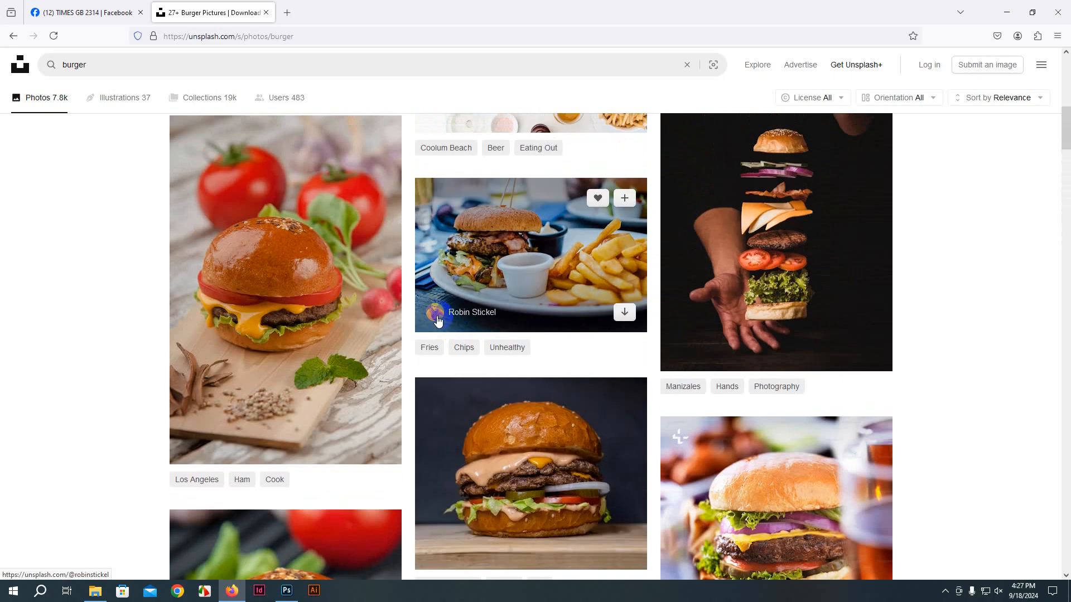
pyautogui.scroll(-15, 434, 323)
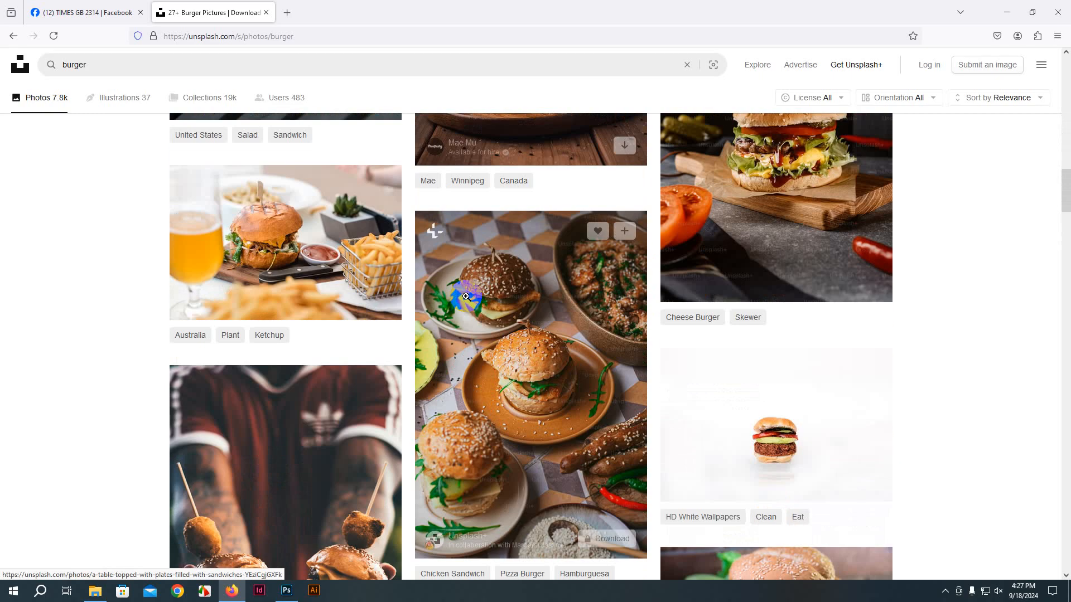
pyautogui.scroll(-7, 467, 292)
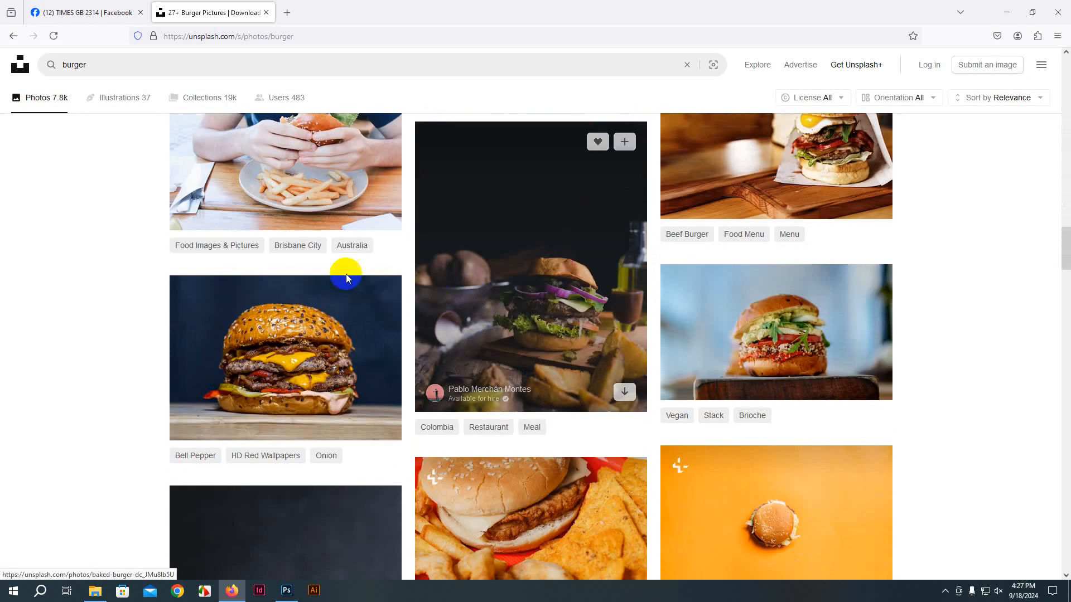
# Step: Open the double patty cheeseburger photo with the dark blue background and download it as a JPEG to the Downloads folder
pyautogui.click(321, 364)
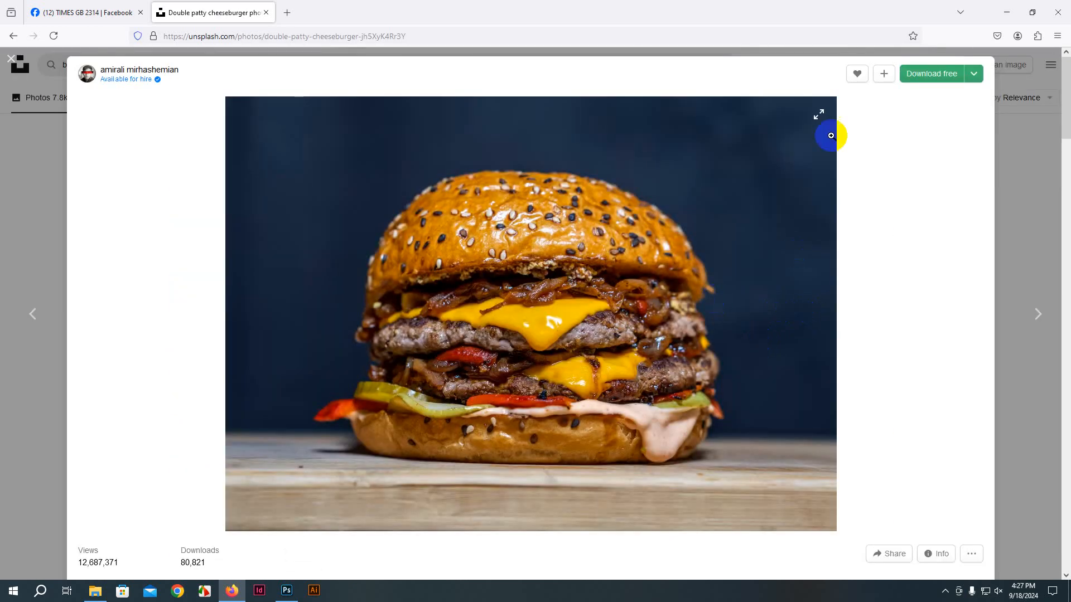
pyautogui.click(939, 81)
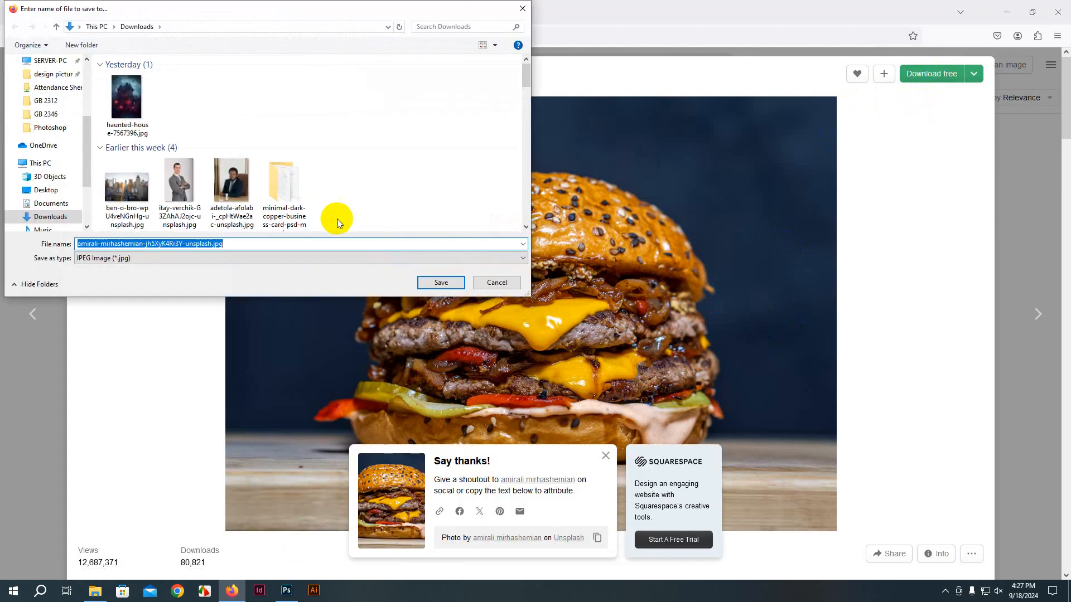
pyautogui.click(436, 283)
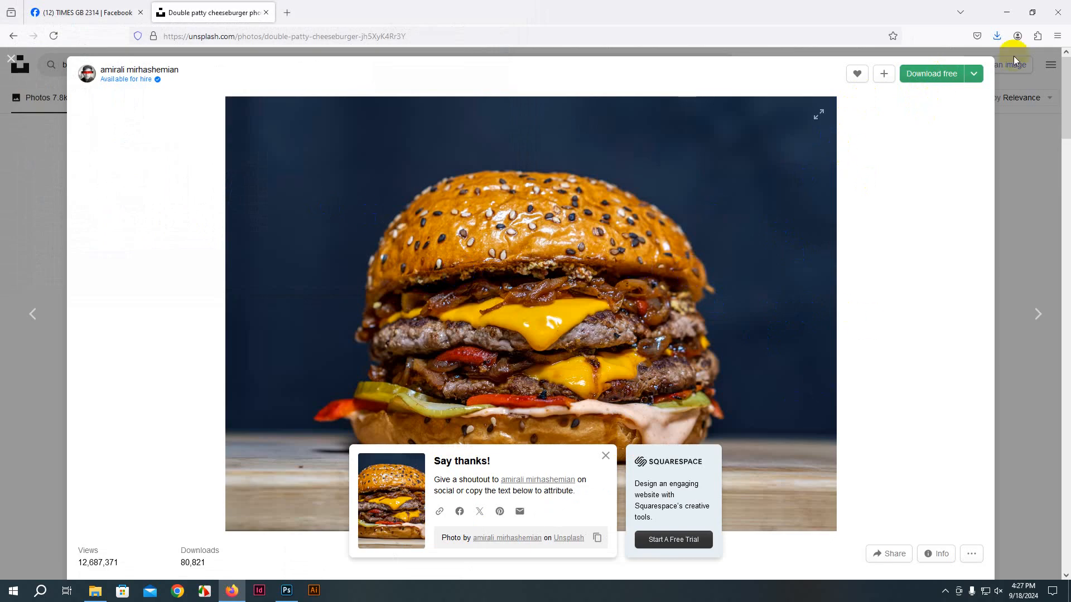
# Step: Open the downloaded cheeseburger photo in Photoshop as its own document and duplicate its Background layer
pyautogui.click(997, 35)
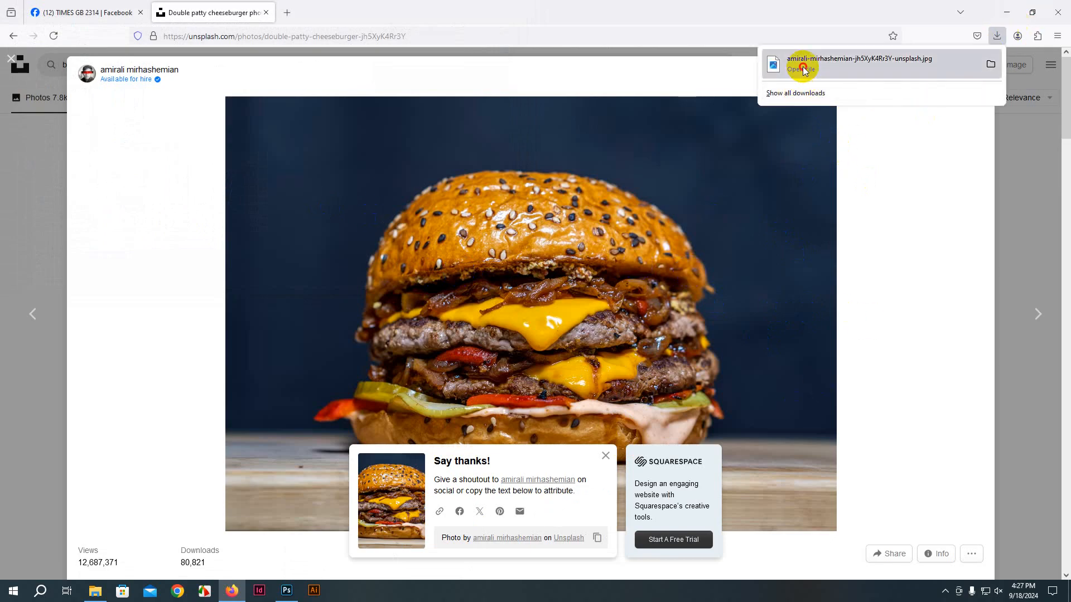
pyautogui.moveTo(796, 65); pyautogui.dragTo(251, 41)
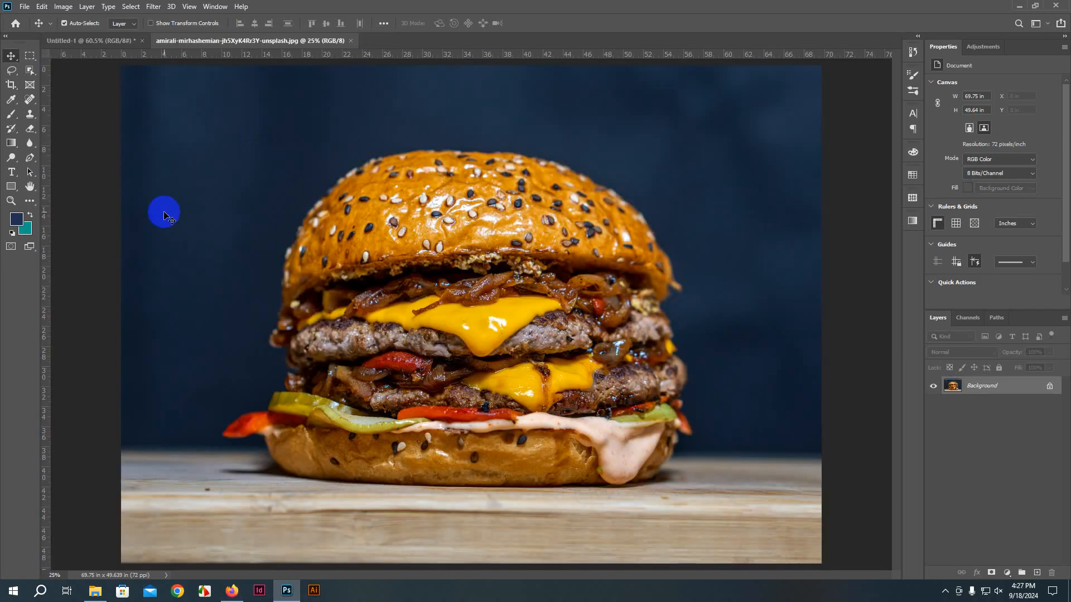
pyautogui.hotkey('ctrl', '-')
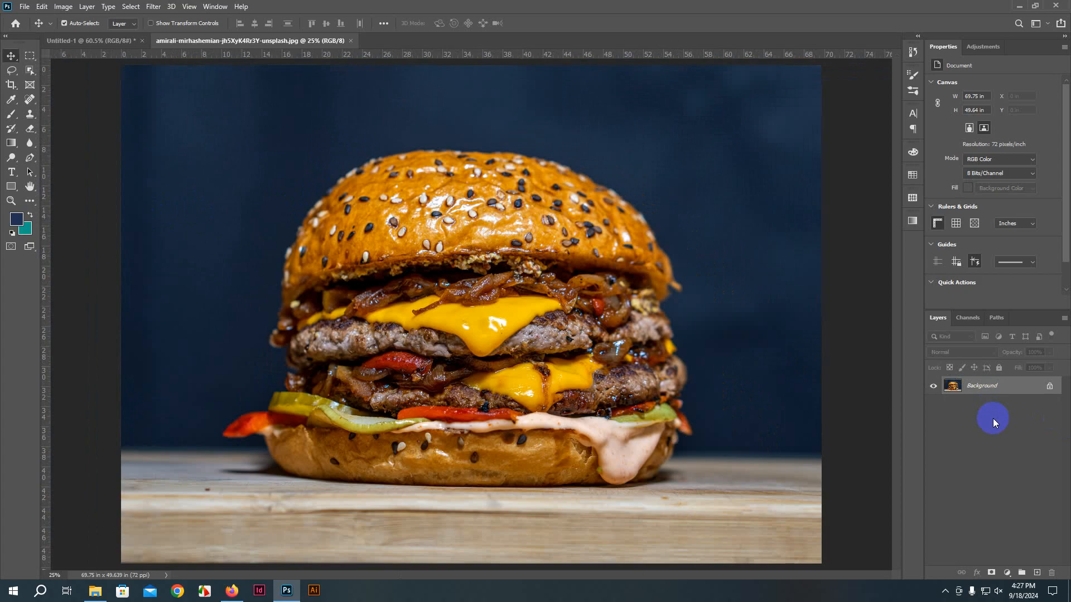
pyautogui.hotkey('ctrl', 'j')
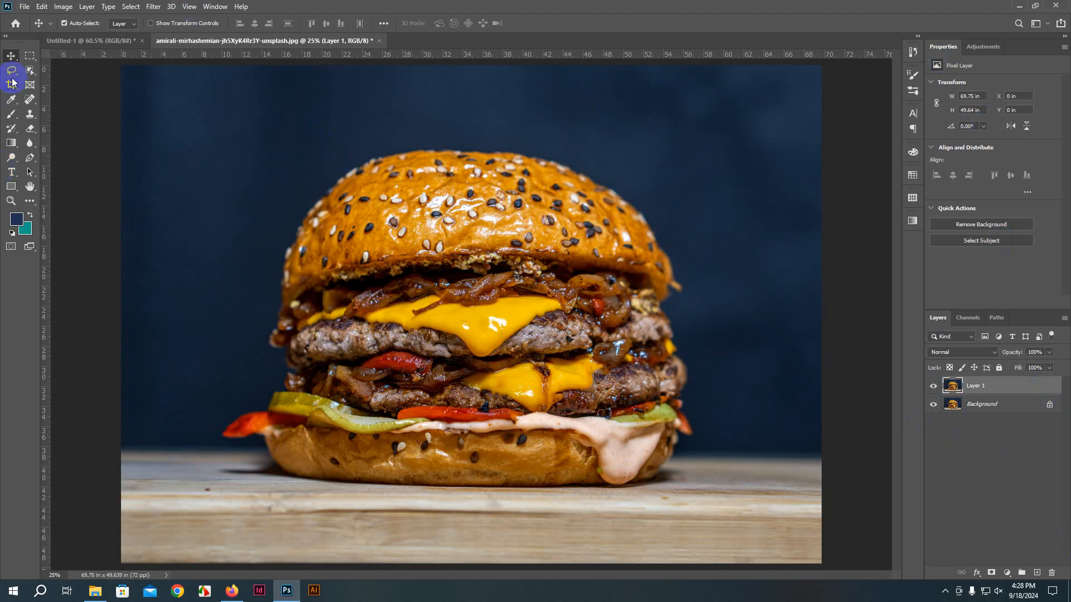
# Step: Copy the burger to a new layer using the Quick Selection tool, and hide the two full-photo layers beneath it
pyautogui.moveTo(31, 78); pyautogui.dragTo(49, 83)
pyautogui.moveTo(564, 280)
pyautogui.mouseDown()
pyautogui.moveTo(498, 404)
pyautogui.moveTo(547, 428)
pyautogui.moveTo(461, 218)
pyautogui.moveTo(399, 170)
pyautogui.moveTo(348, 225)
pyautogui.moveTo(306, 435)
pyautogui.moveTo(275, 441)
pyautogui.moveTo(259, 415)
pyautogui.moveTo(250, 424)
pyautogui.moveTo(322, 373)
pyautogui.moveTo(312, 273)
pyautogui.moveTo(387, 202)
pyautogui.moveTo(506, 197)
pyautogui.moveTo(584, 211)
pyautogui.moveTo(646, 304)
pyautogui.moveTo(658, 477)
pyautogui.mouseUp()
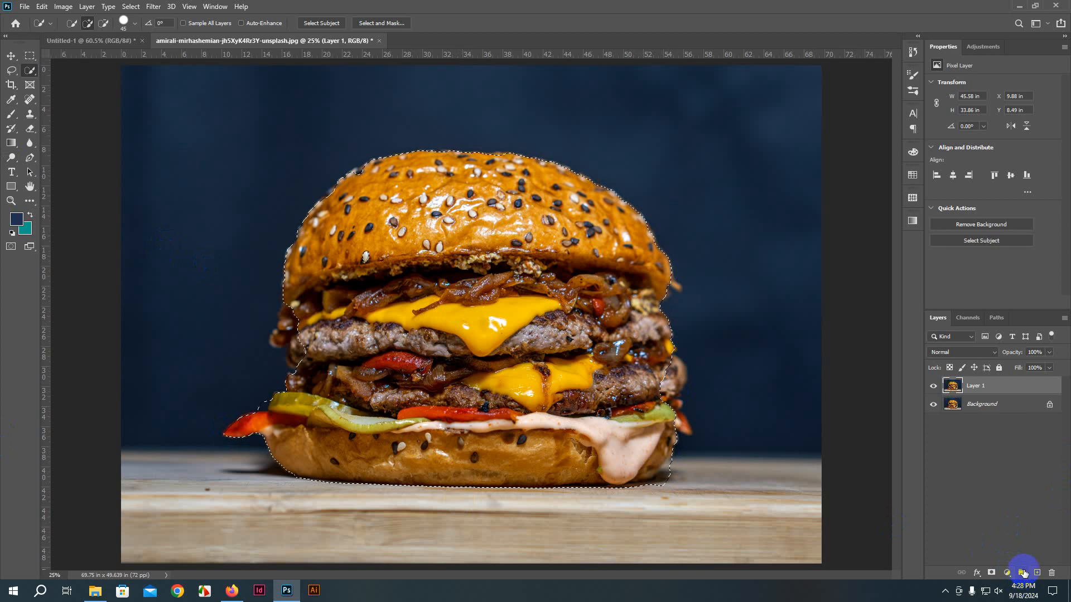
pyautogui.hotkey('ctrl', 'j')
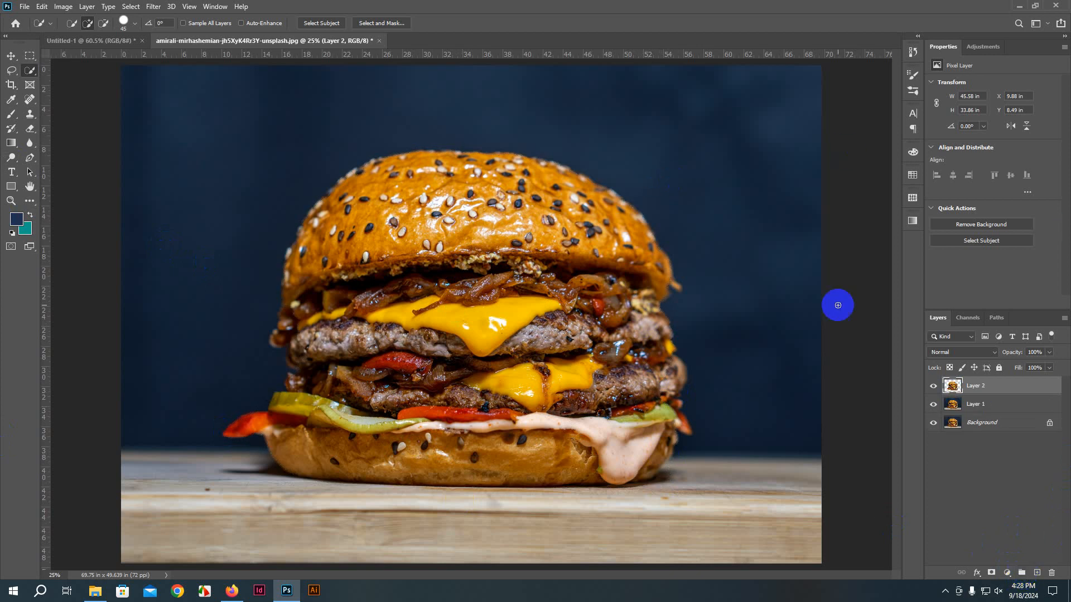
pyautogui.click(934, 423)
pyautogui.click(933, 405)
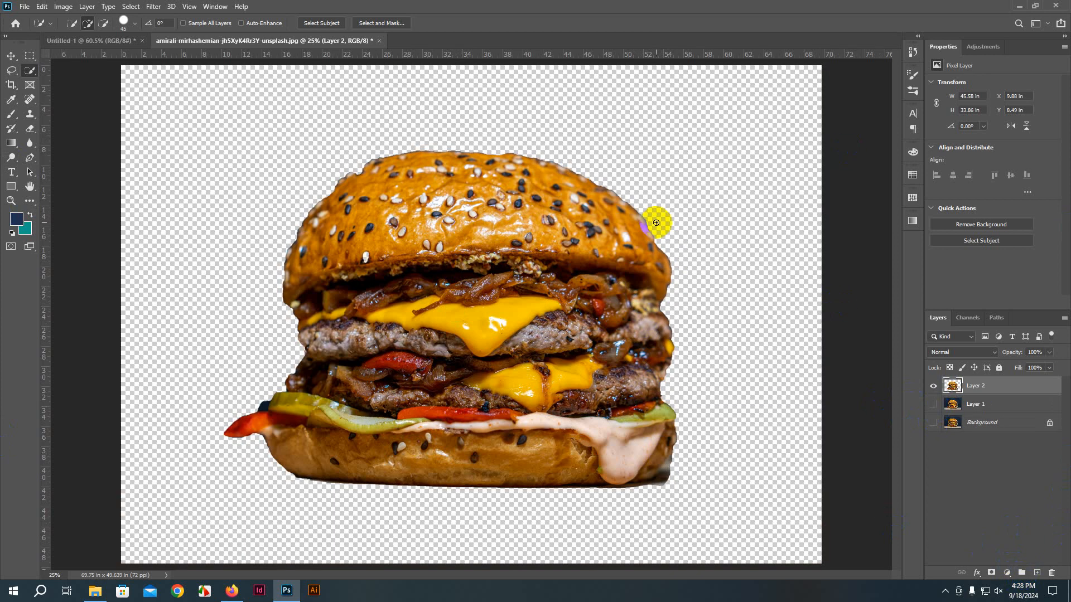
# Step: Examine the burger cut-out's edges up close along the bun, the side fillings and the patties
pyautogui.scroll(8, 666, 265)
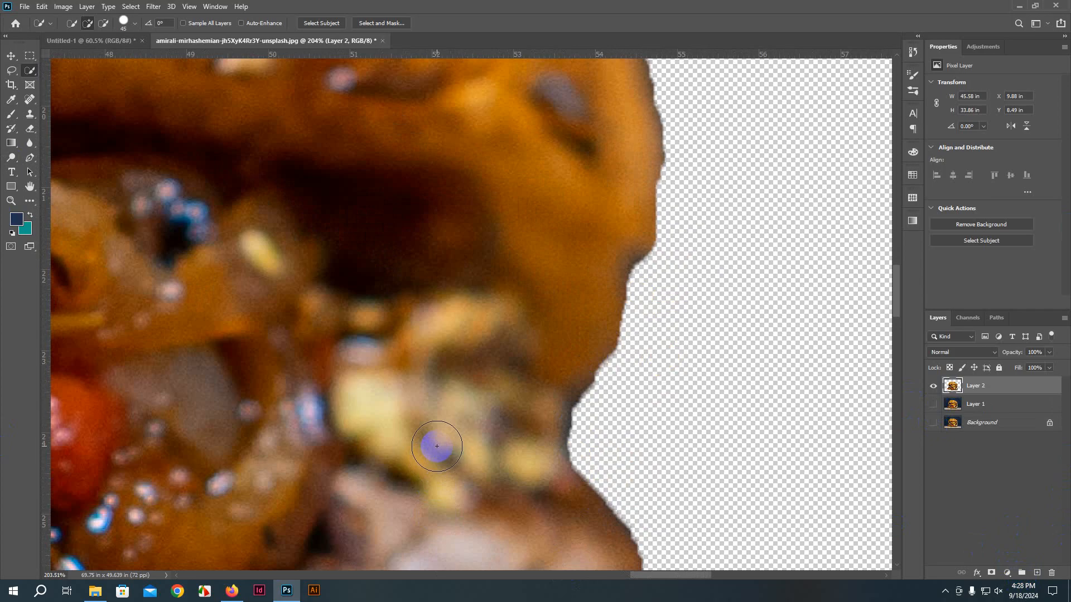
pyautogui.scroll(-3, 383, 387)
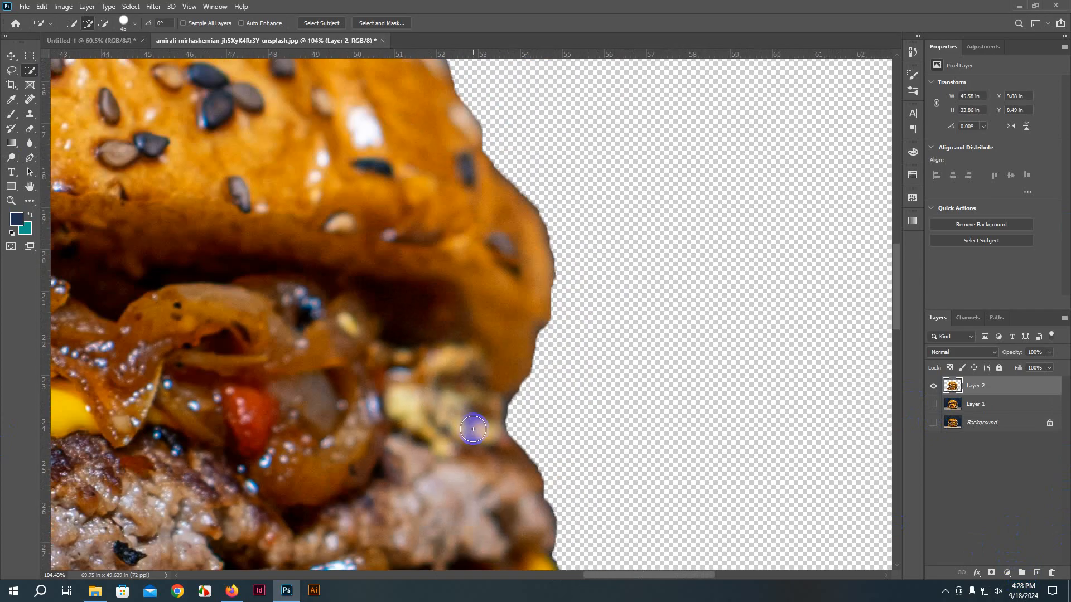
pyautogui.scroll(-4, 473, 429)
pyautogui.scroll(2, 61, 262)
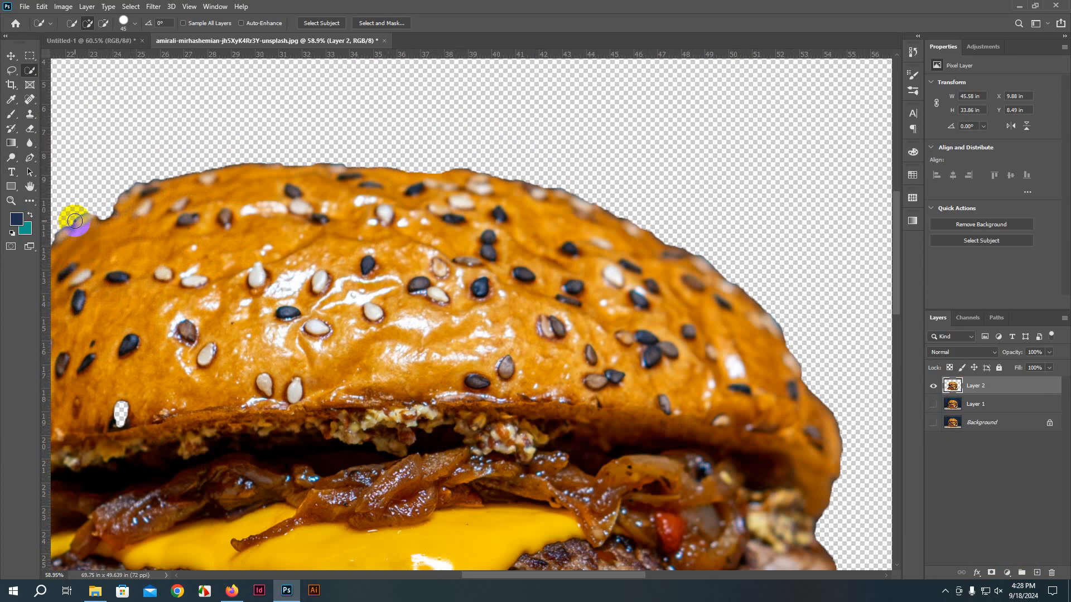
pyautogui.scroll(5, 75, 221)
pyautogui.scroll(-2, 577, 305)
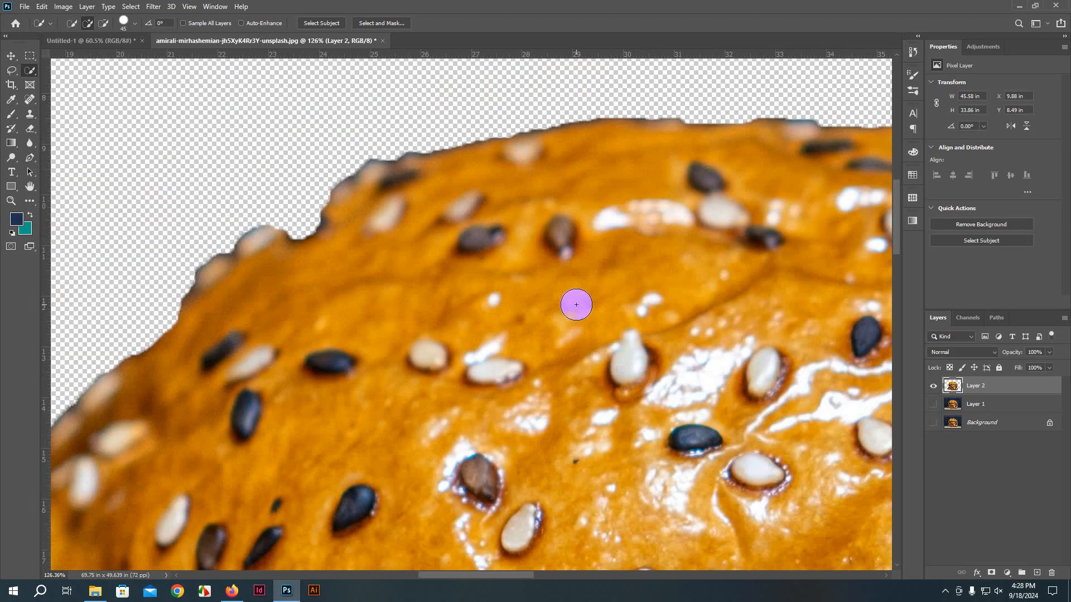
pyautogui.scroll(-5, 576, 304)
pyautogui.scroll(-3, 583, 323)
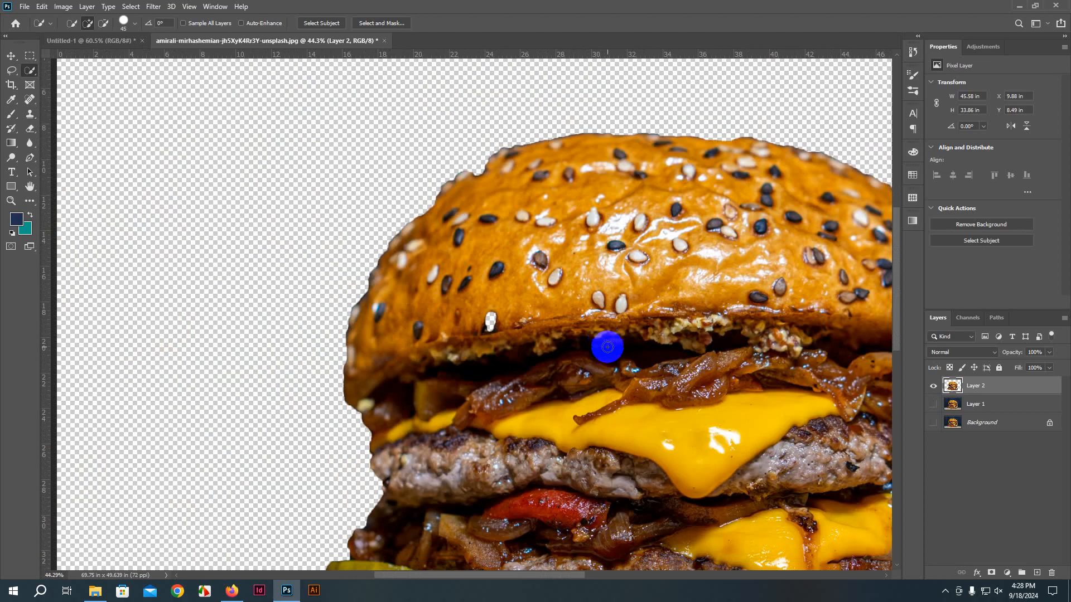
pyautogui.scroll(-4, 606, 349)
pyautogui.scroll(2, 608, 349)
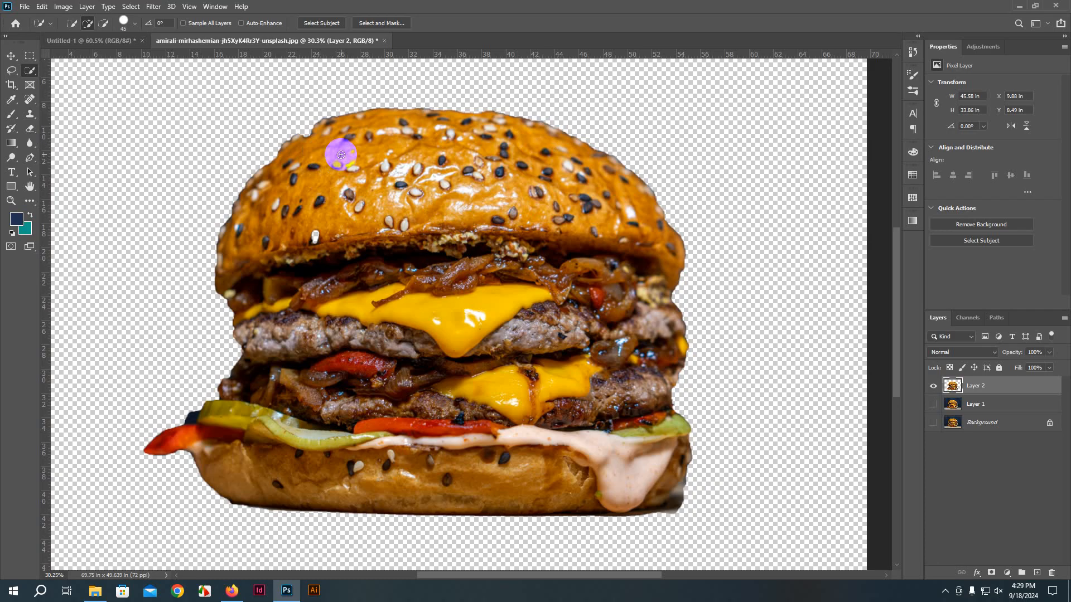
# Step: Show Layer 1 again and delete the burger cut-out layer above it
pyautogui.click(933, 403)
pyautogui.moveTo(1035, 390); pyautogui.dragTo(1051, 573)
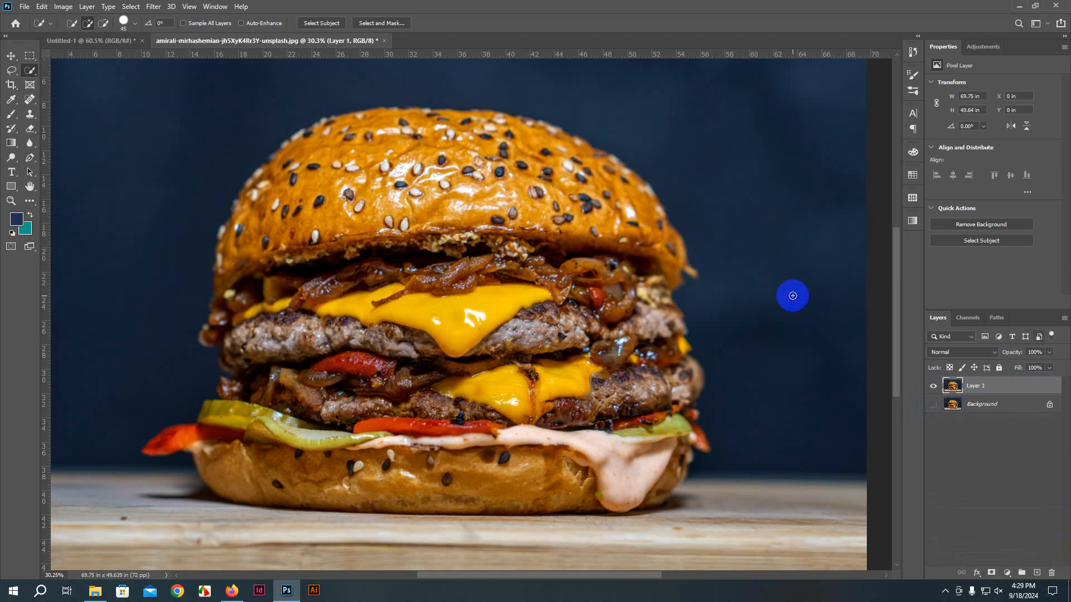
# Step: Try out the Freeform Pen tool by sketching a closed loop across the burger's left side, and delete that path
pyautogui.scroll(-2, 236, 366)
pyautogui.scroll(3, 211, 346)
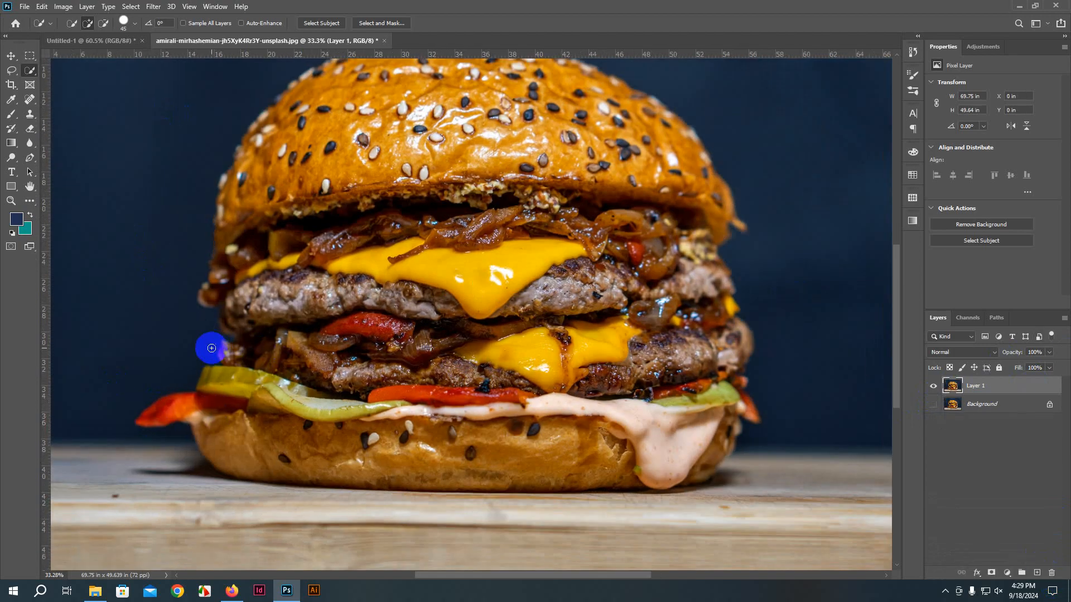
pyautogui.scroll(2, 361, 370)
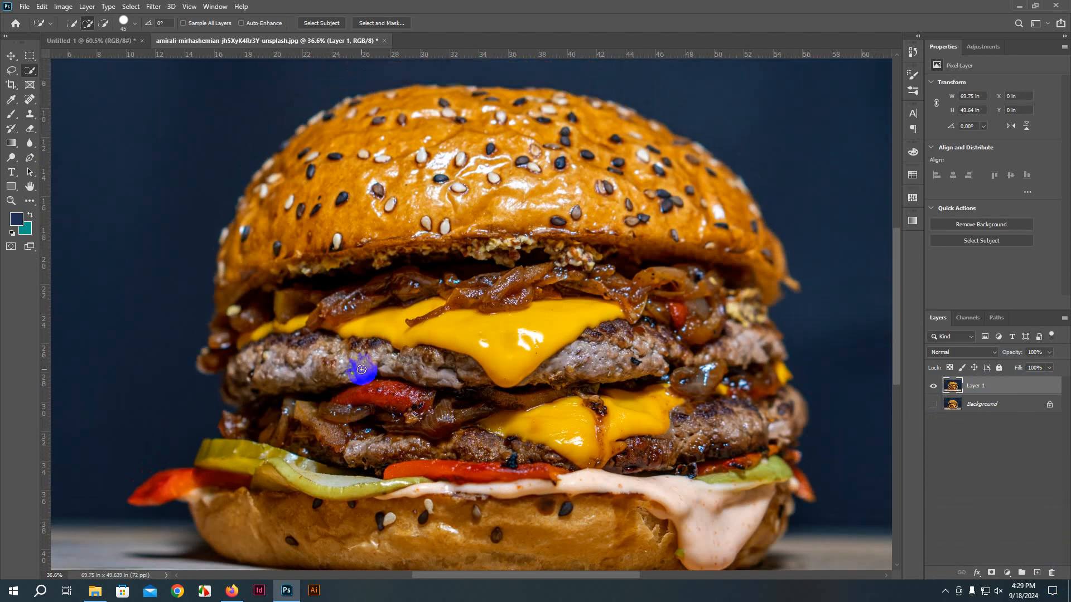
pyautogui.scroll(2, 362, 369)
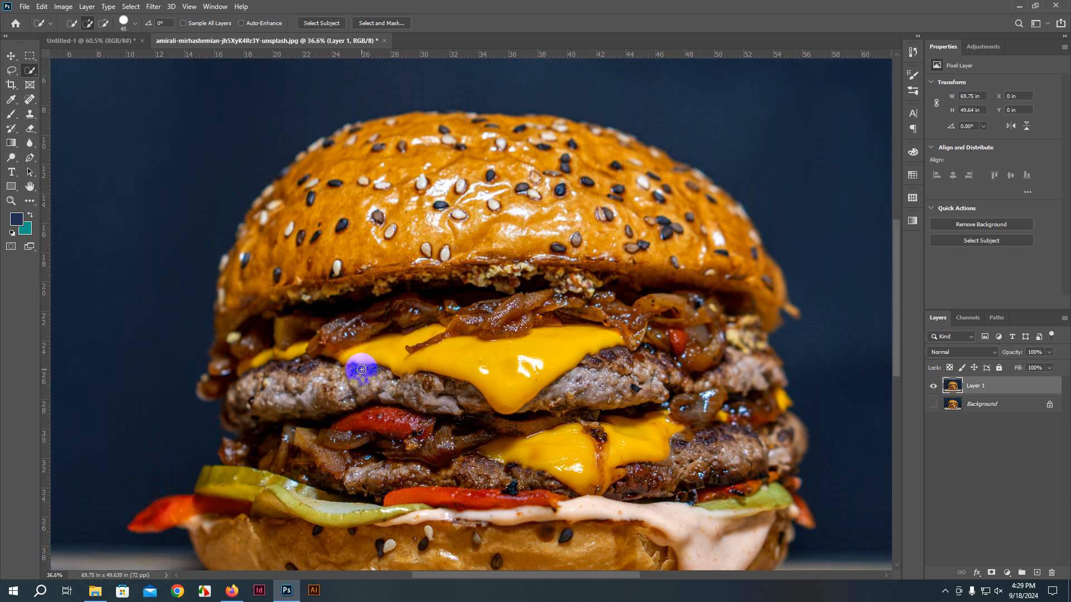
pyautogui.click(30, 158)
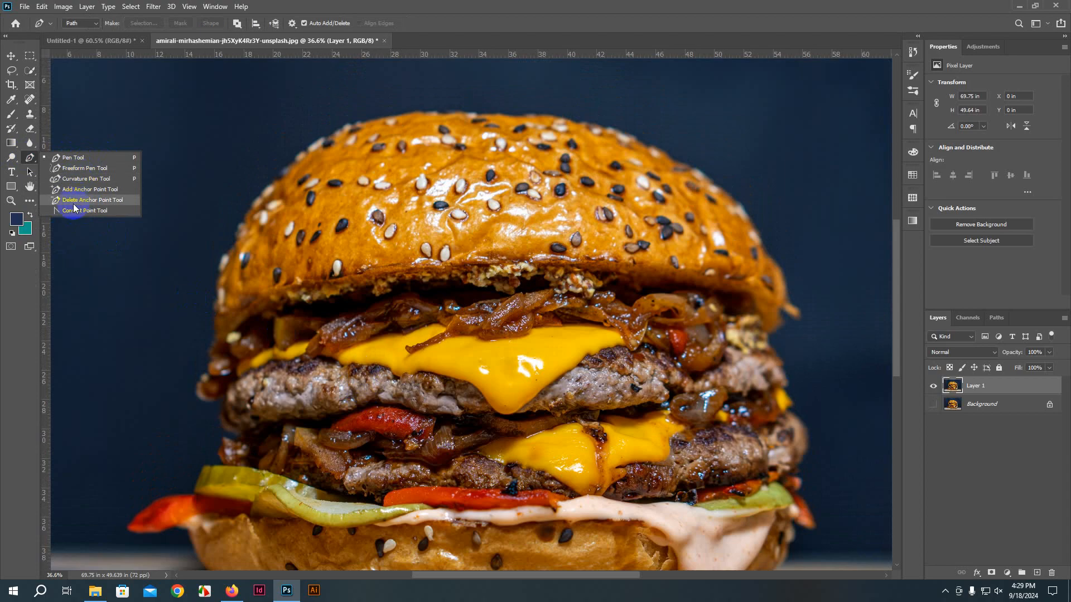
pyautogui.click(65, 169)
pyautogui.moveTo(154, 182)
pyautogui.mouseDown()
pyautogui.moveTo(198, 141)
pyautogui.moveTo(289, 227)
pyautogui.moveTo(268, 519)
pyautogui.moveTo(130, 397)
pyautogui.moveTo(203, 235)
pyautogui.moveTo(155, 182)
pyautogui.mouseUp()
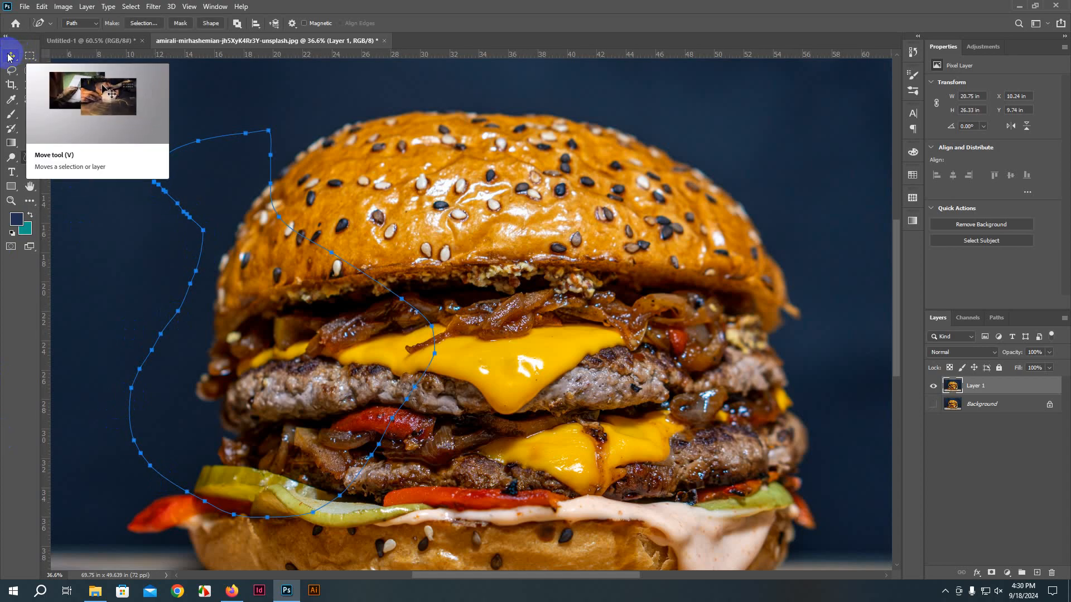
pyautogui.press('Delete')
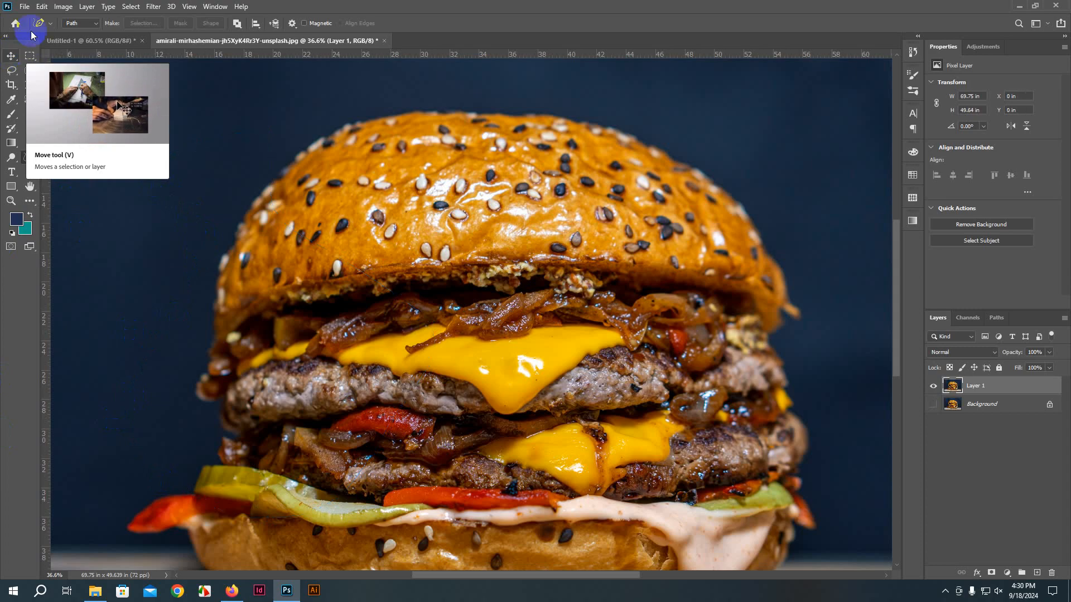
# Step: Draw a closed three-point path across the burger's upper bun with the Pen tool in Path mode, about 21.9 in wide and 13.6 in high
pyautogui.rightClick(31, 163)
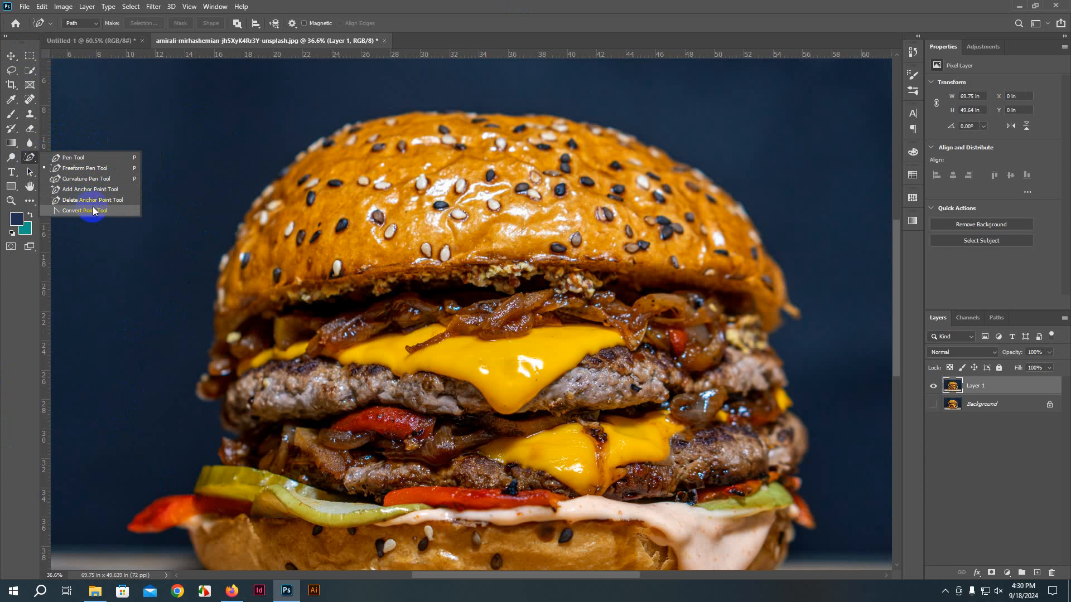
pyautogui.click(83, 159)
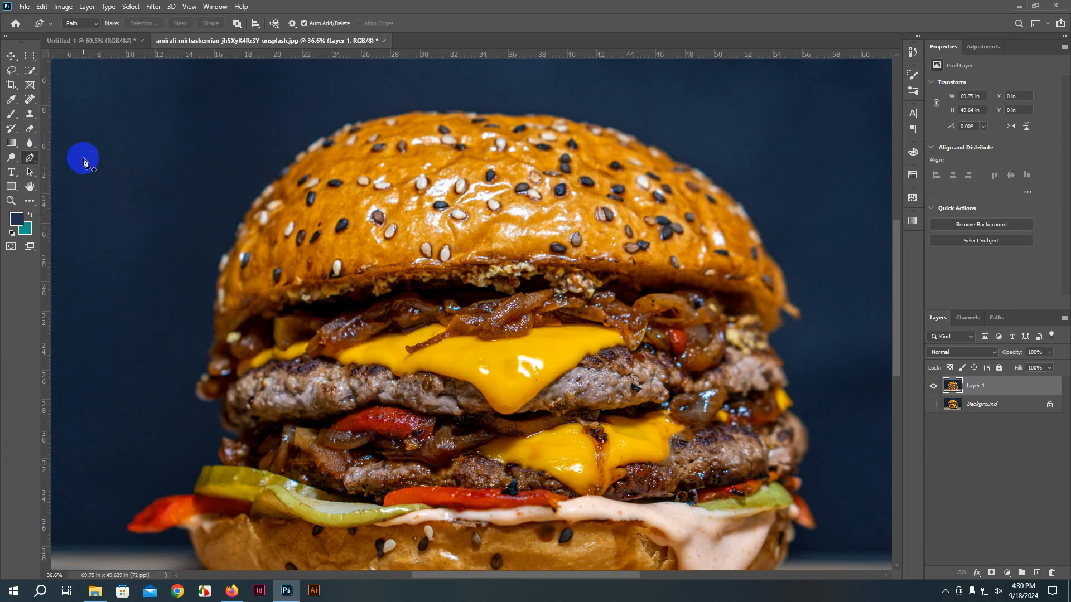
pyautogui.click(81, 25)
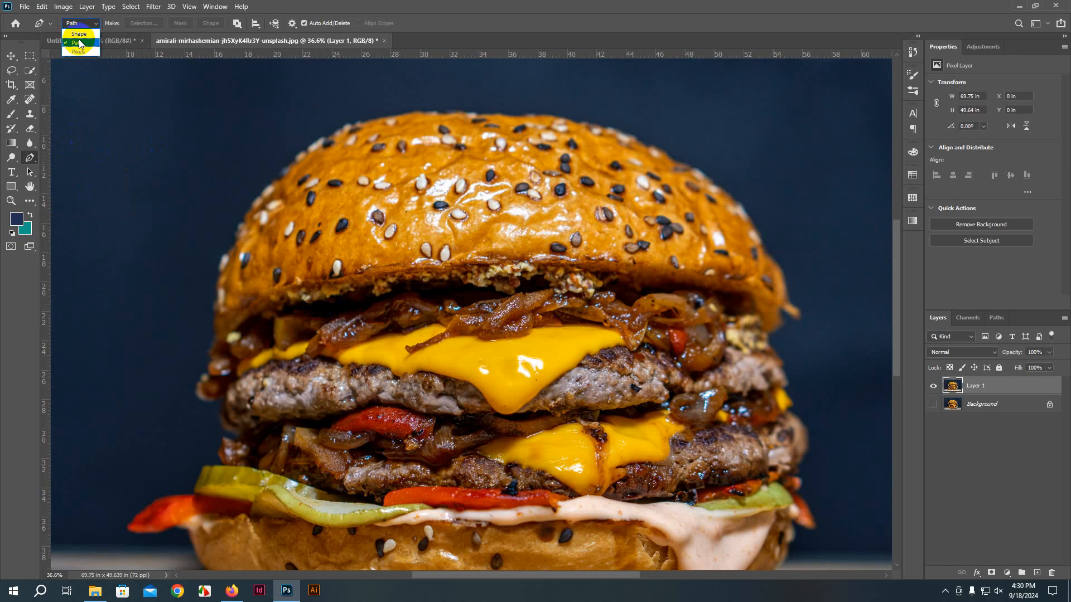
pyautogui.click(80, 43)
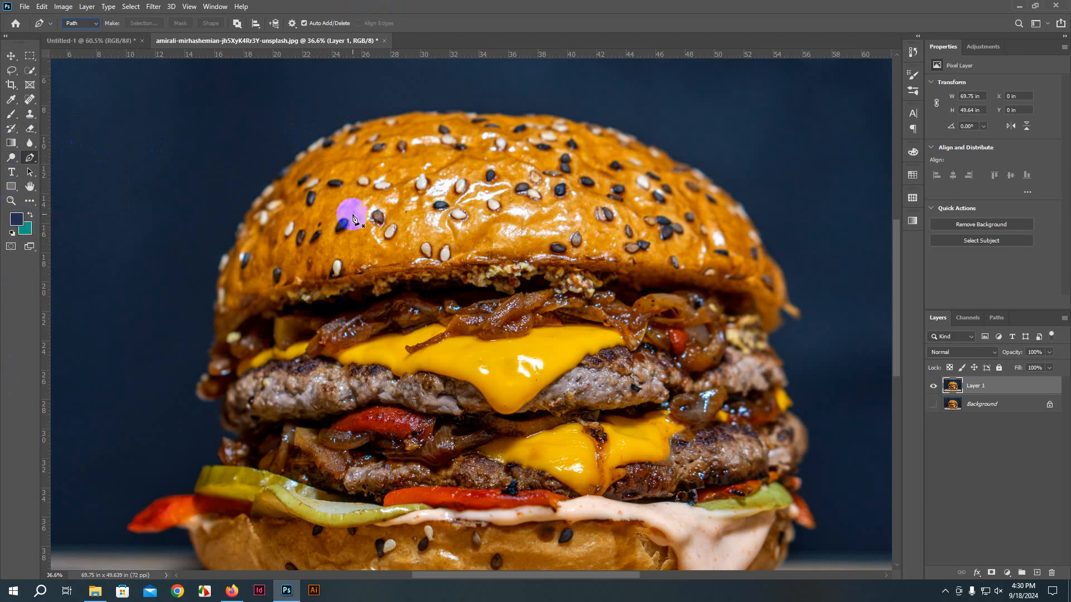
pyautogui.click(516, 135)
pyautogui.click(556, 275)
pyautogui.moveTo(235, 335); pyautogui.dragTo(217, 350)
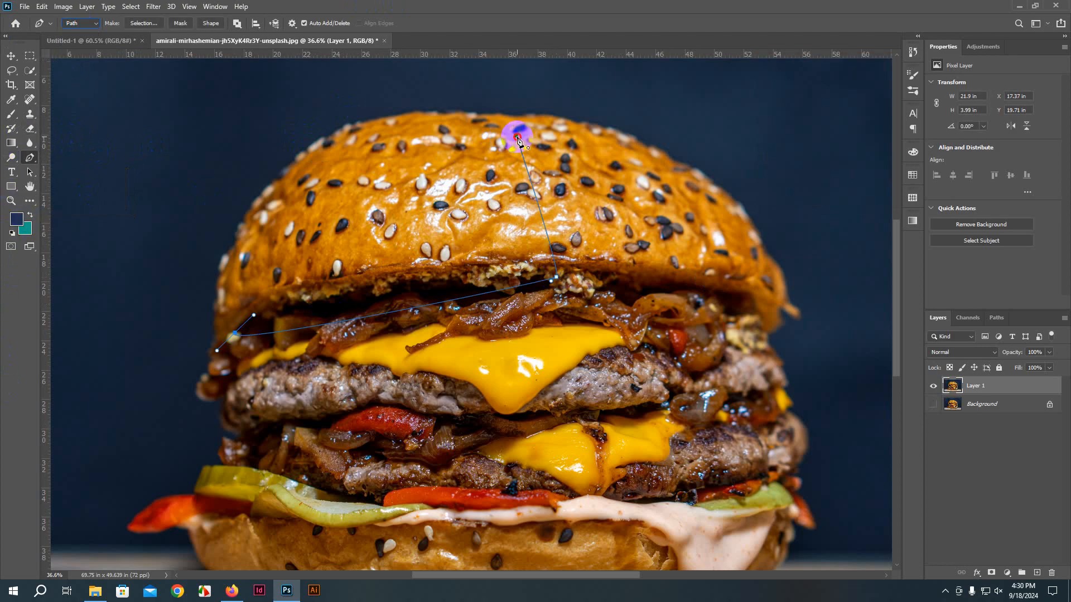
pyautogui.click(517, 136)
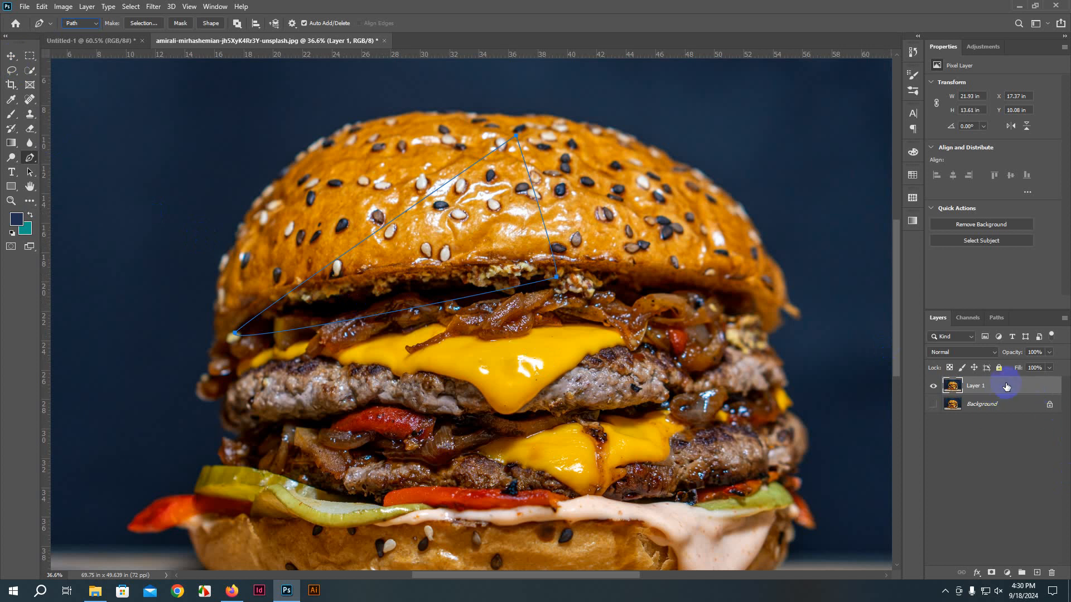
# Step: Try to reposition the path with the Move tool, and undo the shifts of the photo layer while keeping the path closed
pyautogui.click(12, 56)
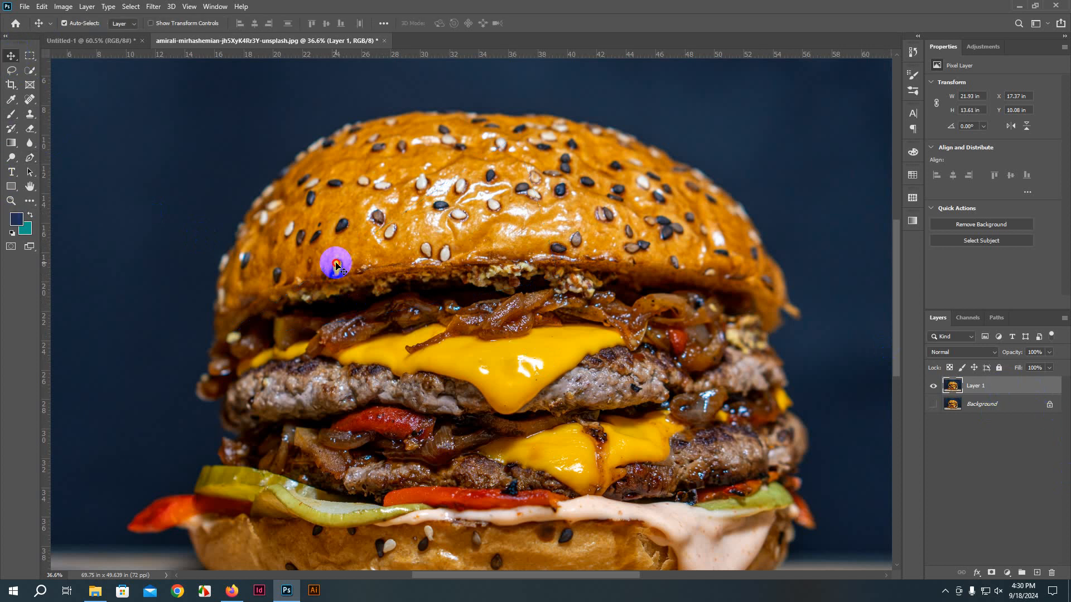
pyautogui.moveTo(335, 262); pyautogui.dragTo(353, 287)
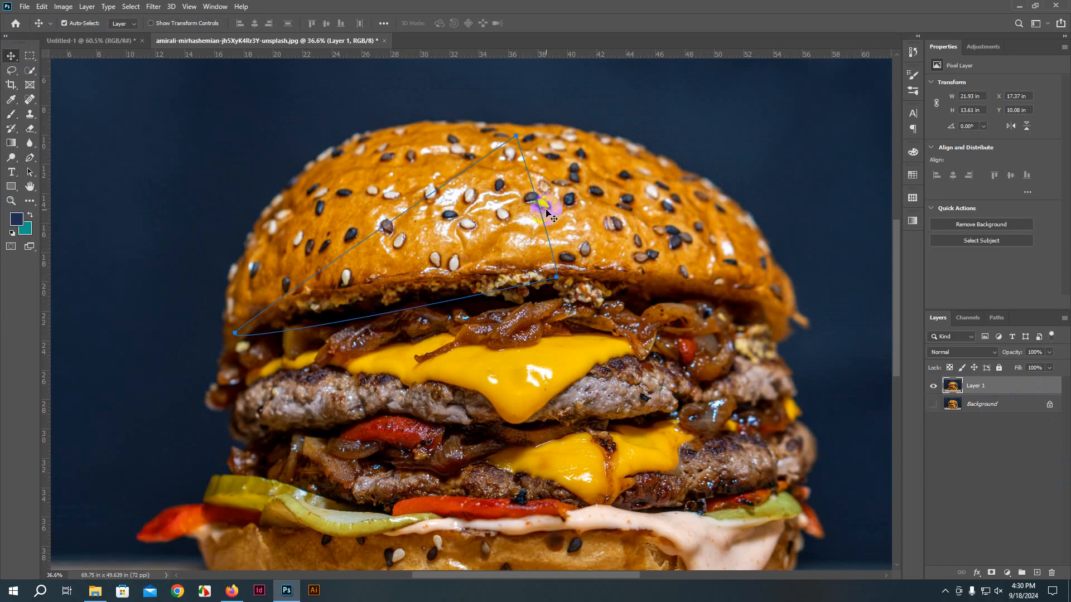
pyautogui.moveTo(540, 217); pyautogui.dragTo(492, 241)
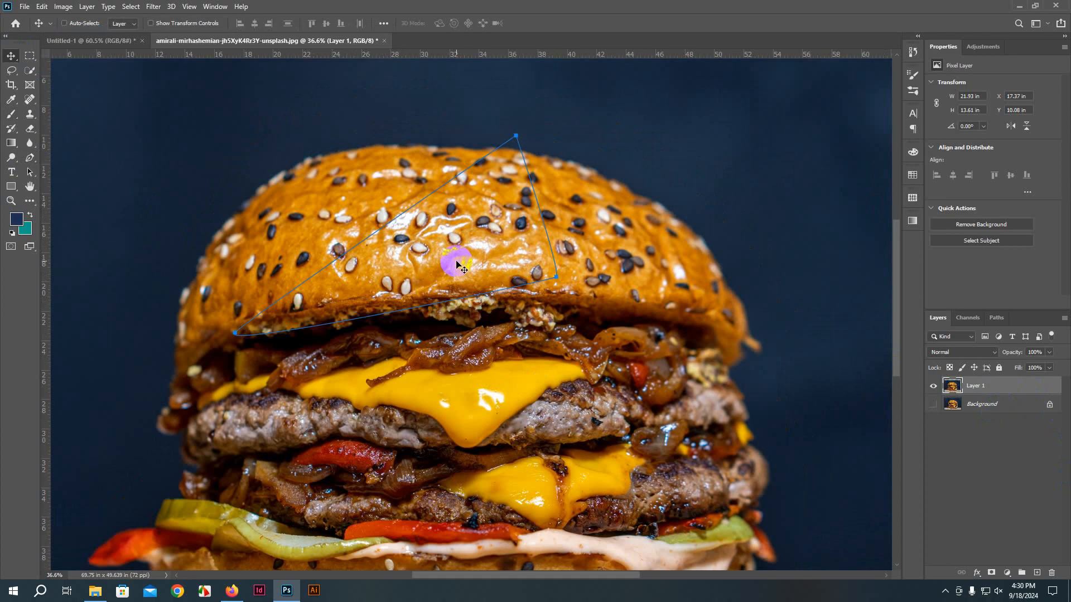
pyautogui.hotkey('ctrl', 'z')
pyautogui.hotkey('ctrl', 'z')
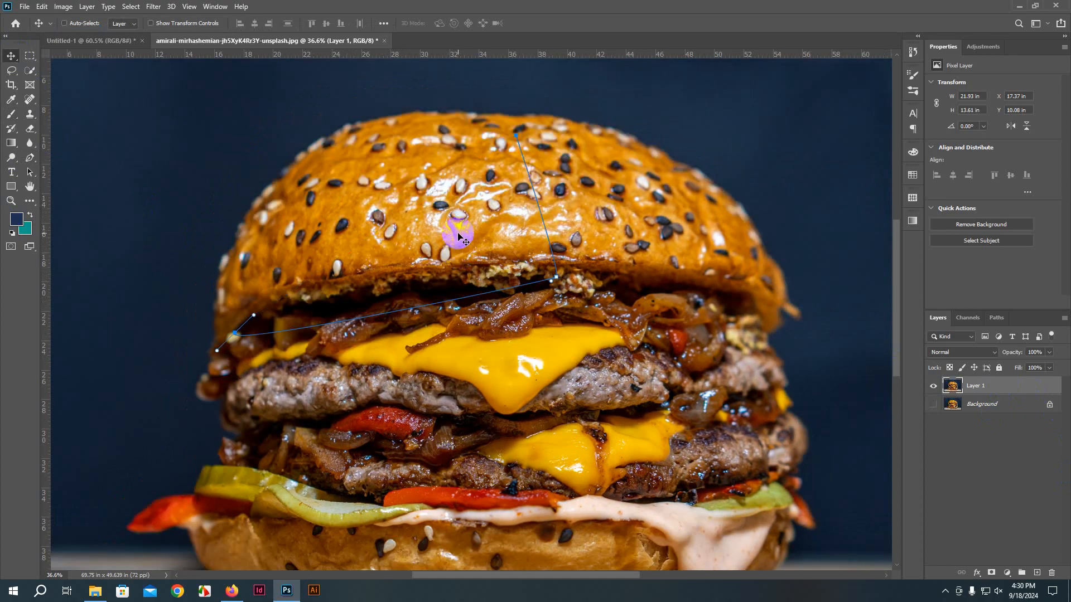
pyautogui.hotkey('ctrl', 'shift', 'z')
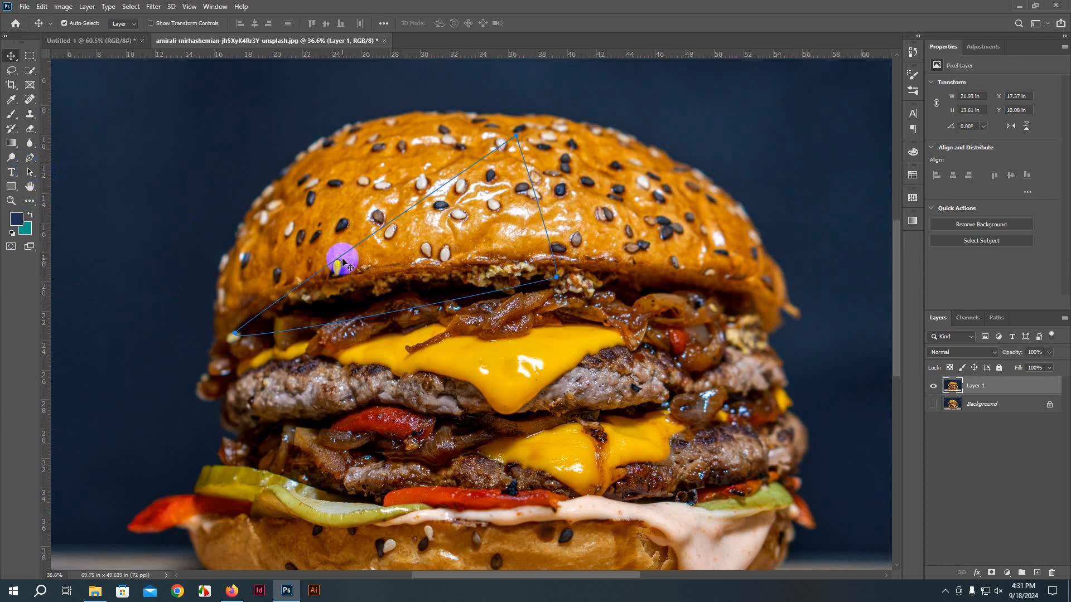
pyautogui.hotkey('ctrl', 'h')
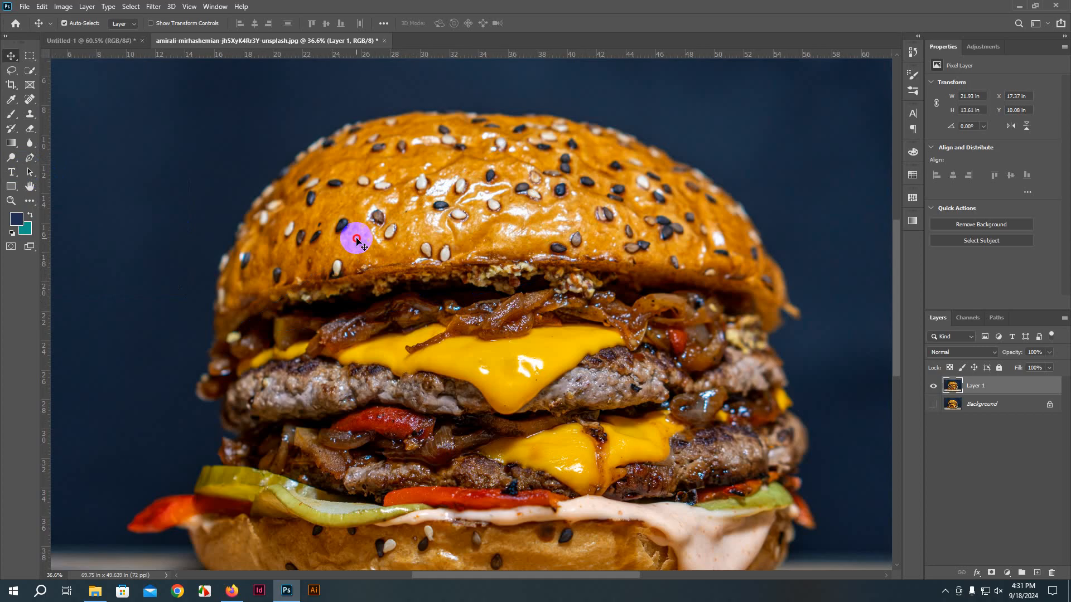
pyautogui.hotkey('ctrl', 'h')
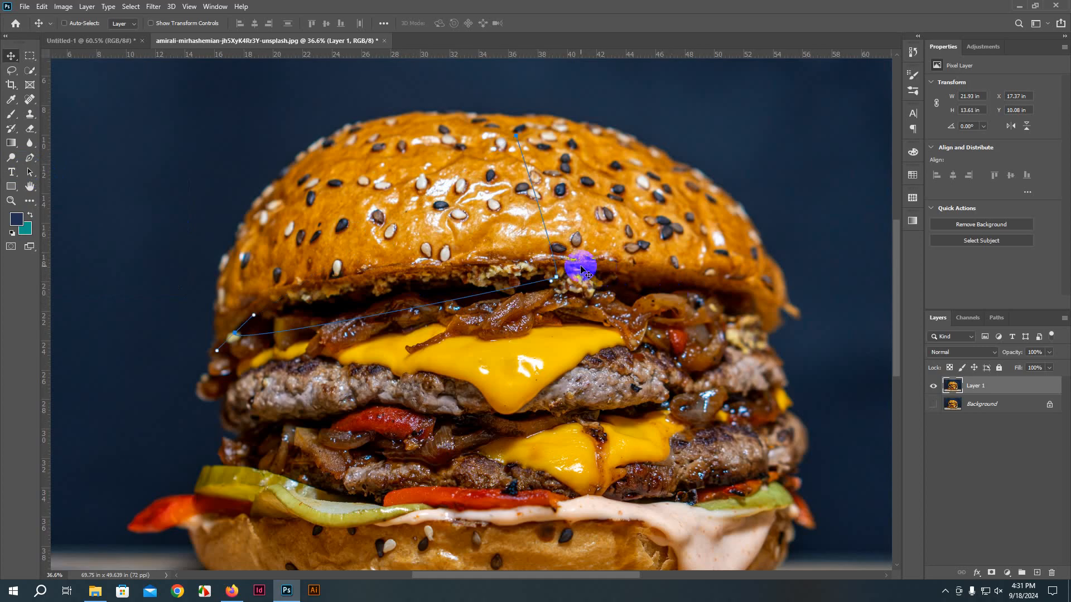
pyautogui.hotkey('ctrl', 'h')
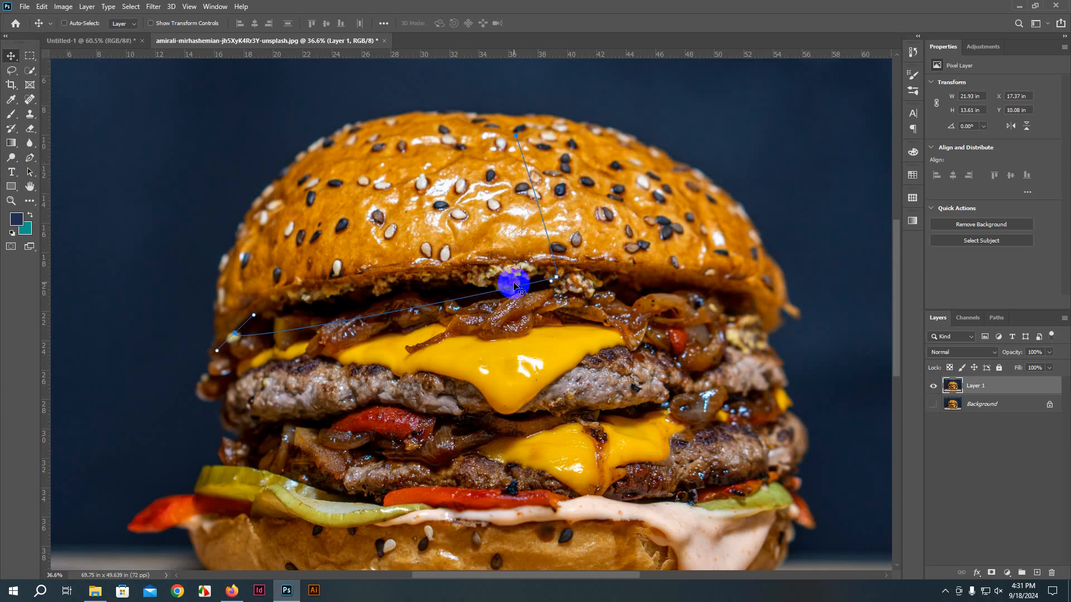
pyautogui.hotkey('ctrl', 'h')
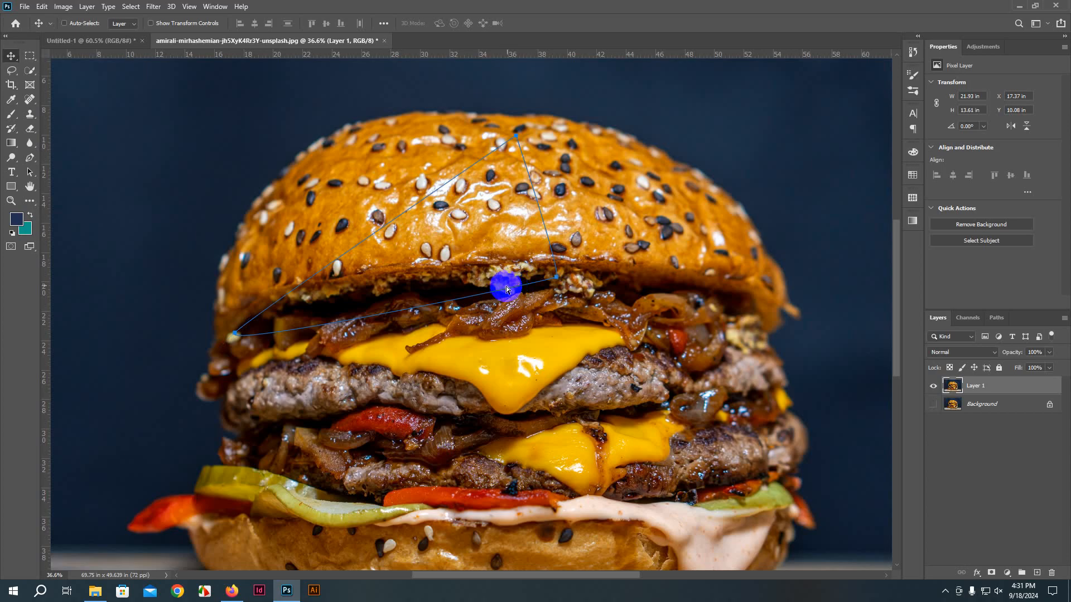
# Step: Move the whole path up and to the left over the bun with the Path Selection tool, to about X 14.71 in, Y 7.39 in
pyautogui.click(31, 172)
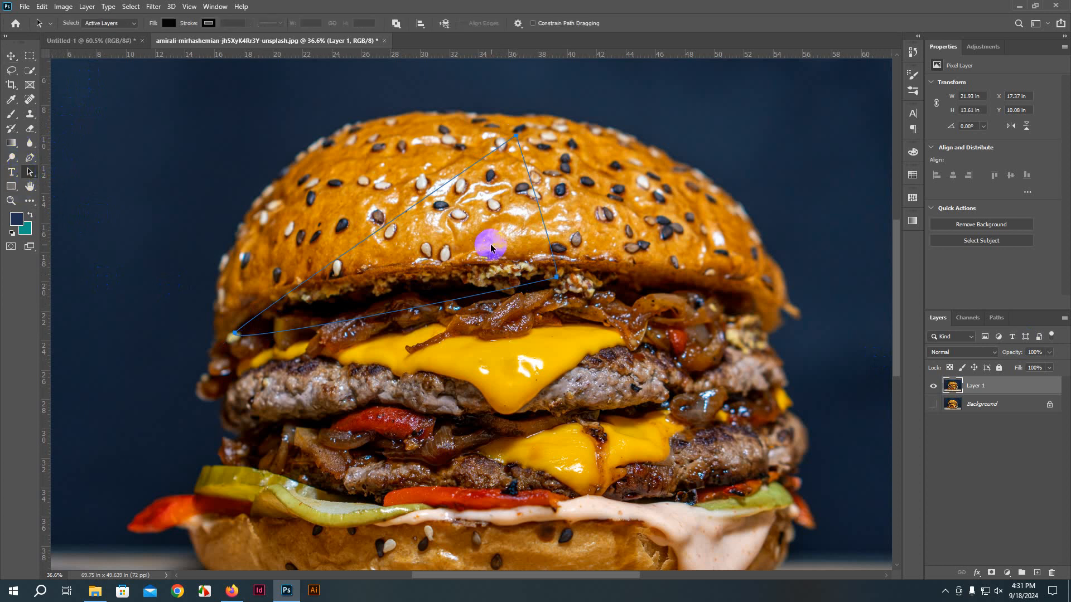
pyautogui.click(419, 206)
pyautogui.moveTo(419, 206); pyautogui.dragTo(377, 164)
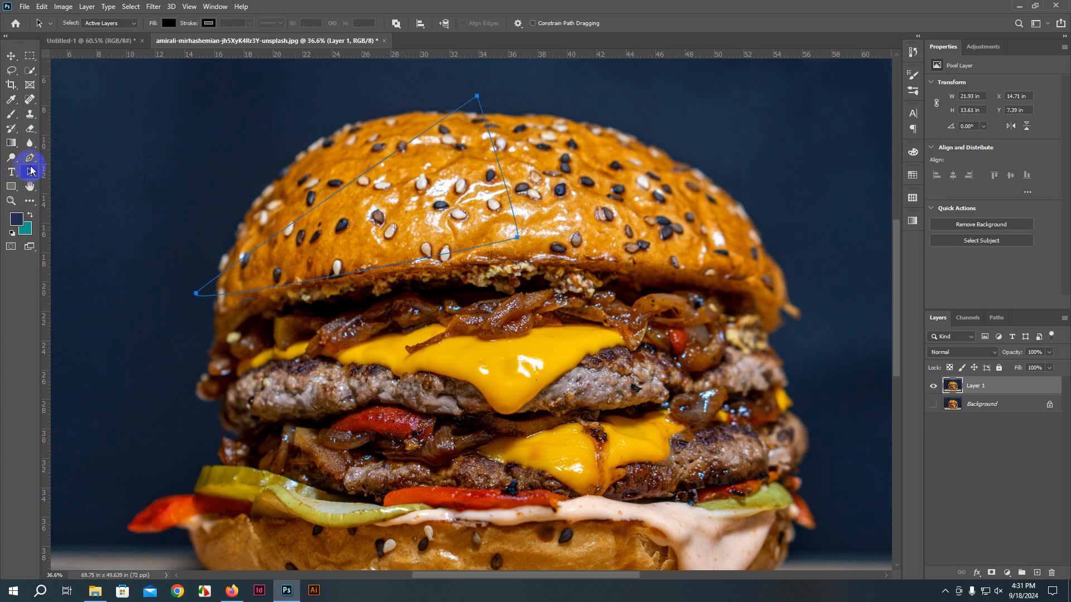
# Step: Reshape the path with the Direct Selection tool by moving its apex onto the bun's top edge and its two other anchor points farther outward
pyautogui.click(31, 164)
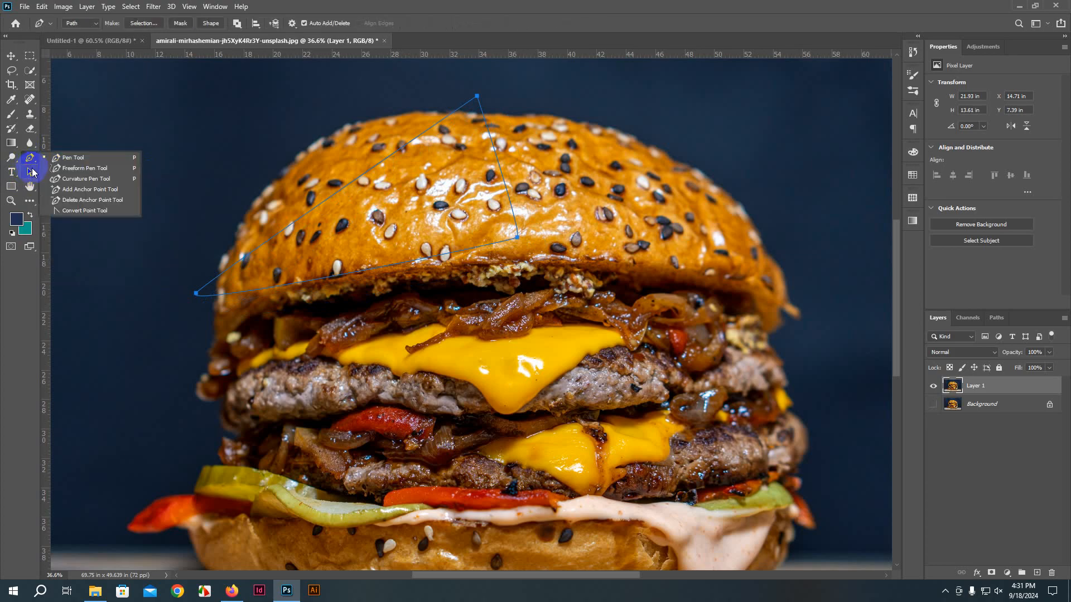
pyautogui.click(31, 169)
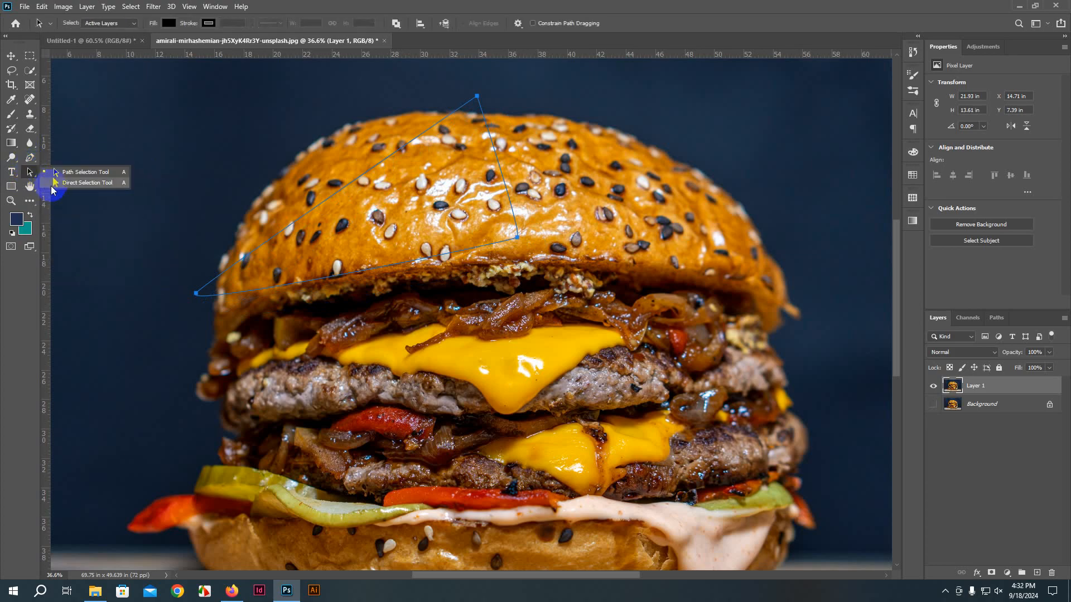
pyautogui.click(52, 184)
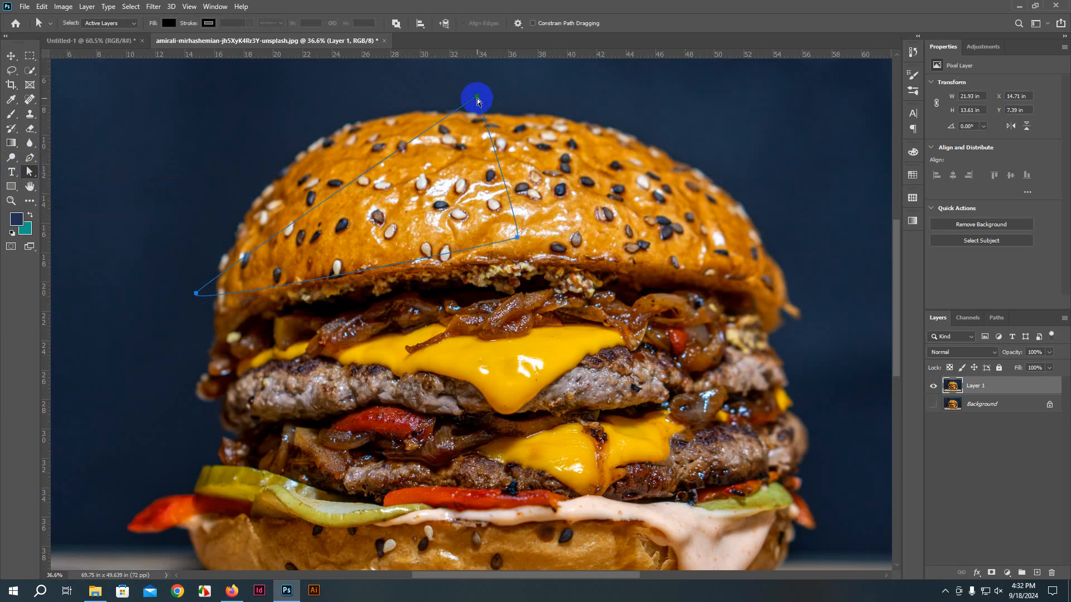
pyautogui.moveTo(477, 101)
pyautogui.mouseDown()
pyautogui.moveTo(330, 103)
pyautogui.moveTo(467, 115)
pyautogui.mouseUp()
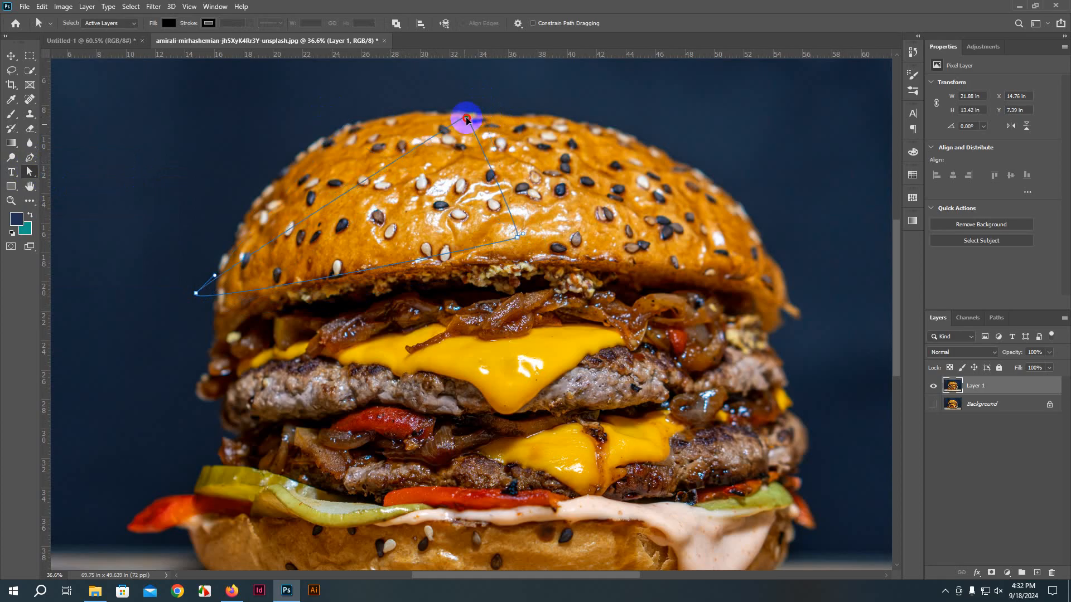
pyautogui.moveTo(518, 240); pyautogui.dragTo(662, 308)
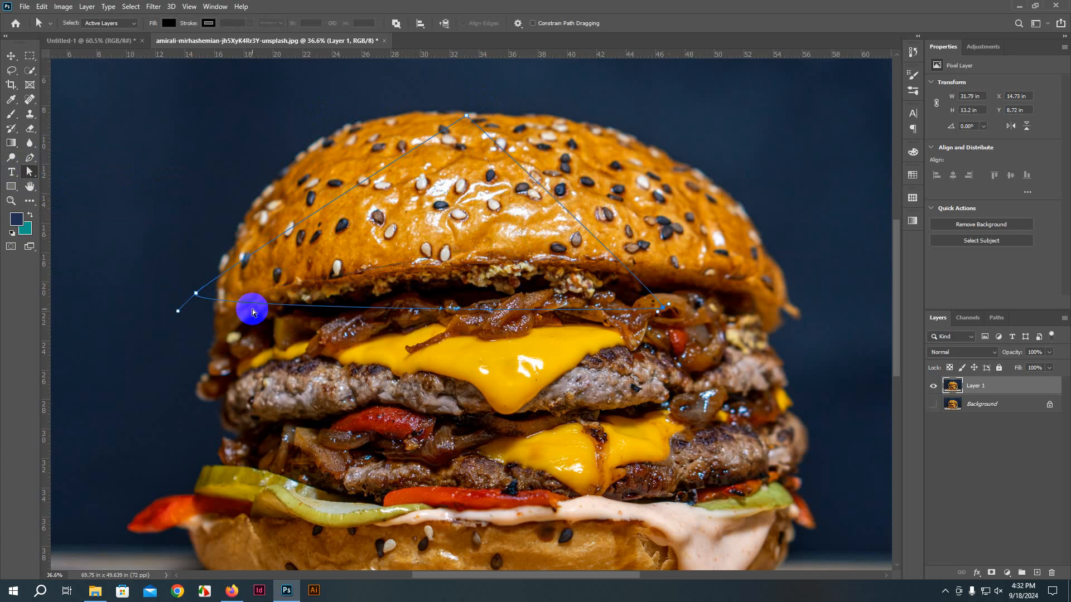
pyautogui.moveTo(195, 292); pyautogui.dragTo(124, 181)
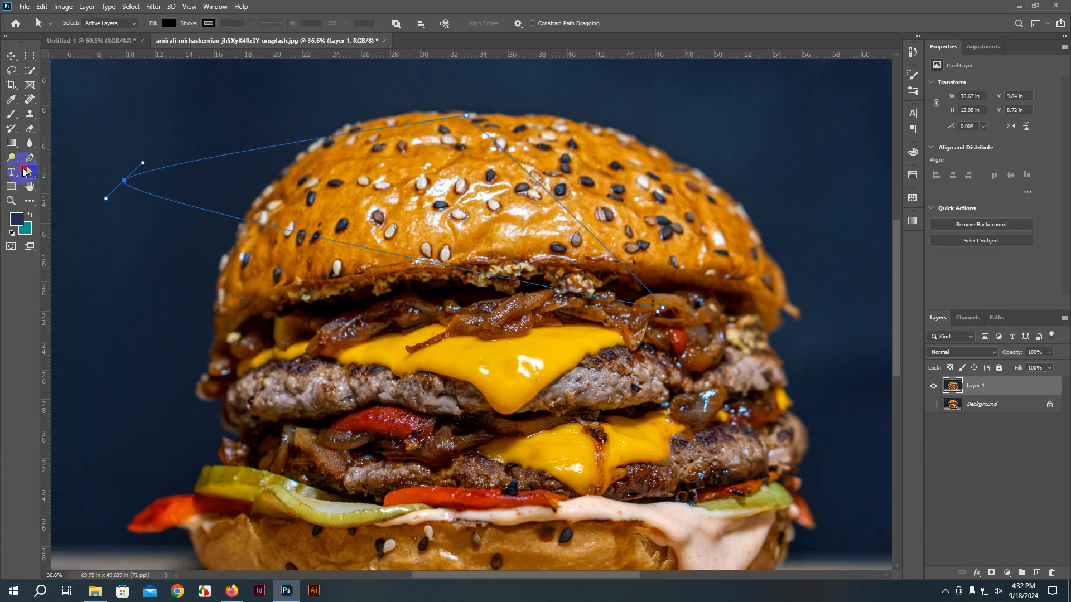
# Step: Select the reshaped path over the burger and delete it
pyautogui.rightClick(30, 172)
pyautogui.click(84, 182)
pyautogui.click(184, 169)
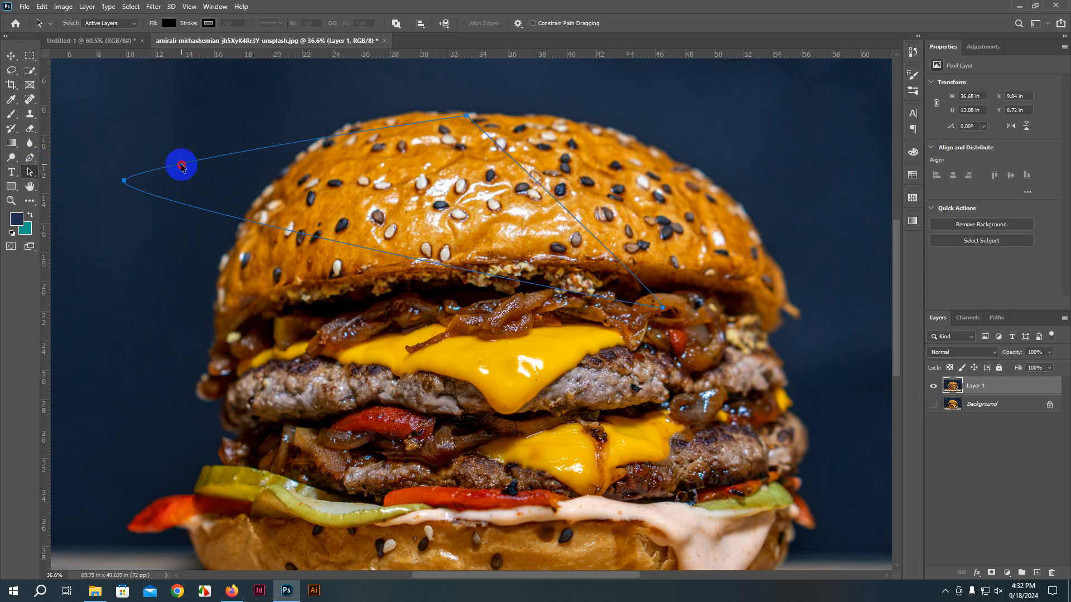
pyautogui.press('Delete')
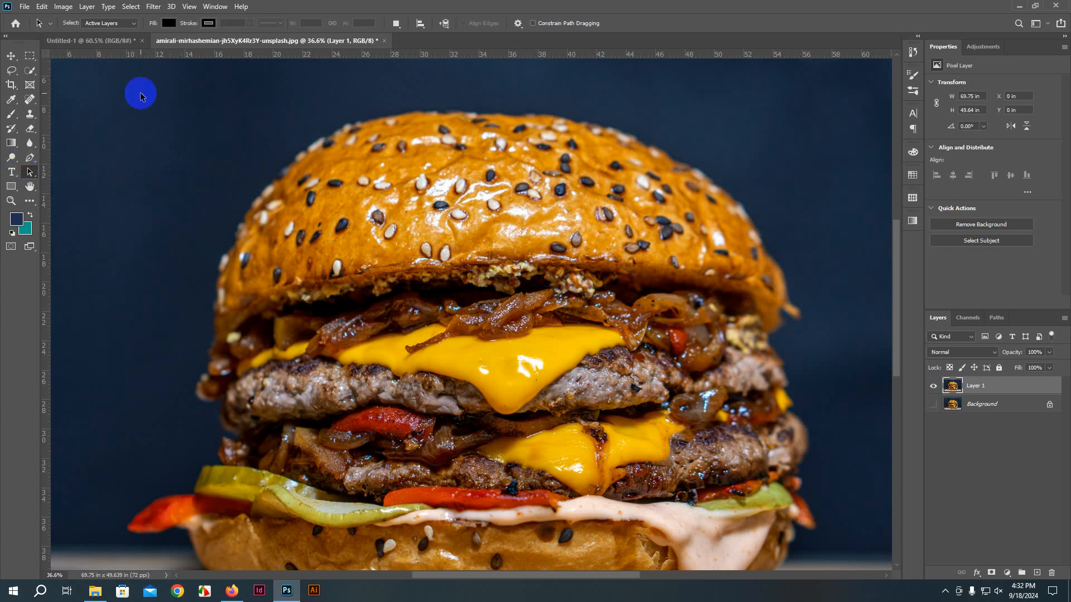
# Step: Draw a closed four-point path with curved sides on the blank Untitled-1 canvas using the Pen tool
pyautogui.click(11, 55)
pyautogui.click(30, 158)
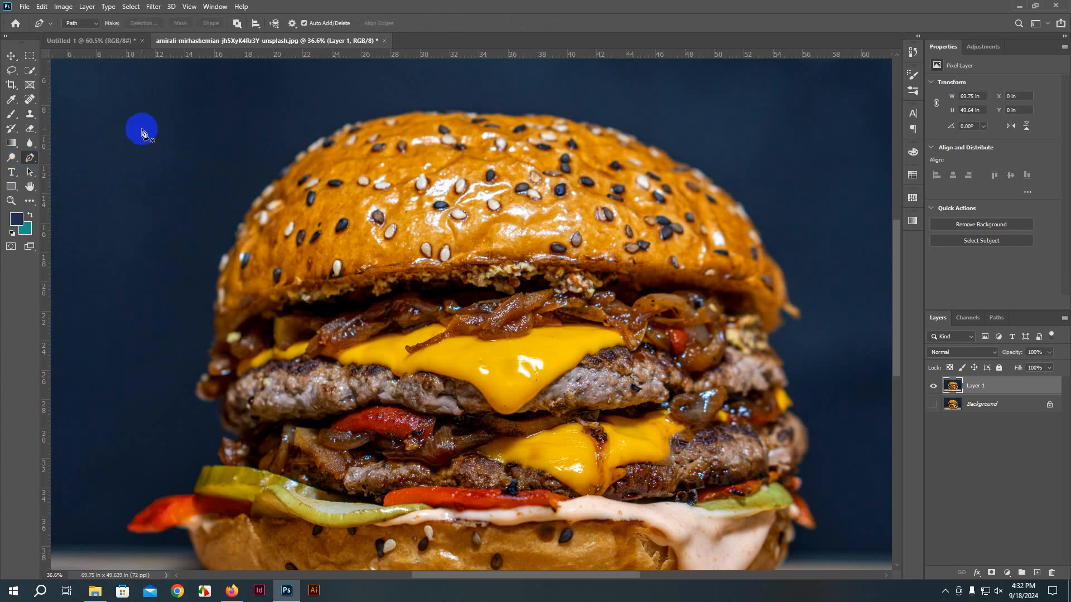
pyautogui.scroll(-1, 155, 200)
pyautogui.click(119, 41)
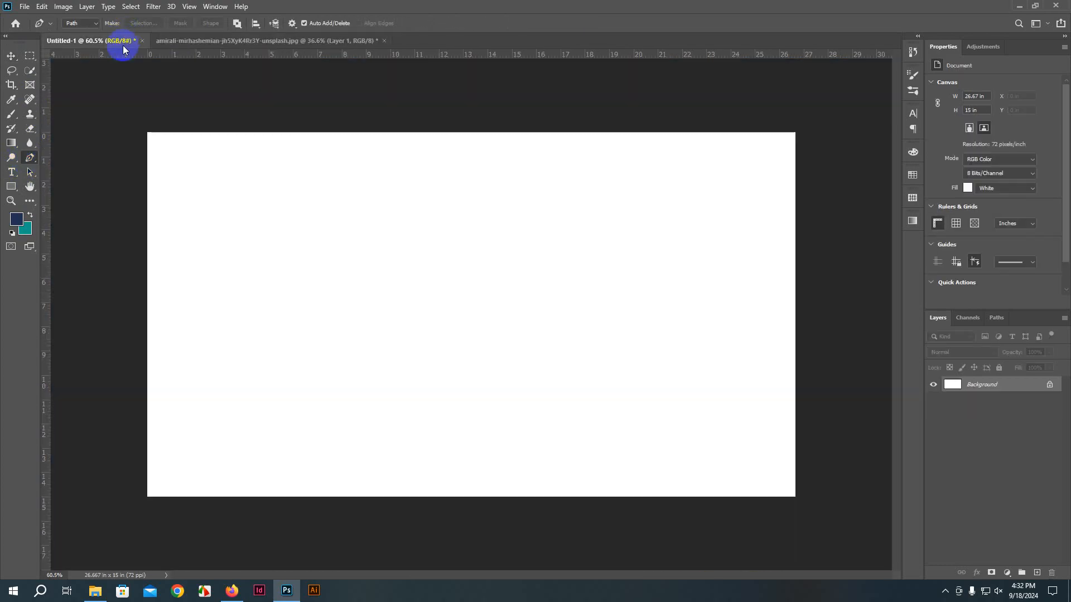
pyautogui.moveTo(283, 256); pyautogui.dragTo(312, 249)
pyautogui.click(520, 230)
pyautogui.moveTo(495, 366); pyautogui.dragTo(446, 384)
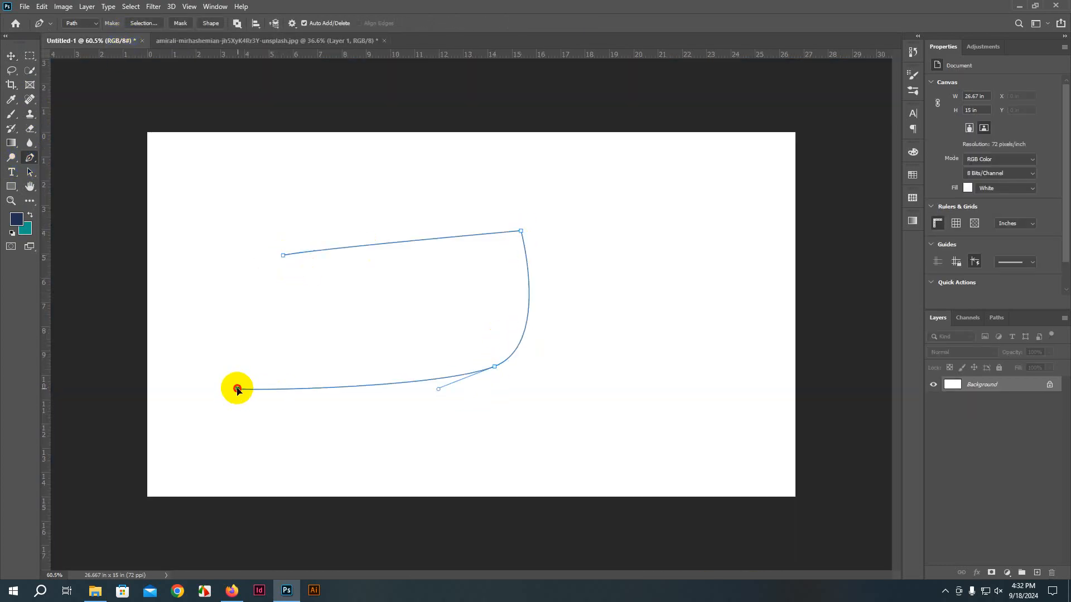
pyautogui.click(238, 389)
pyautogui.click(283, 256)
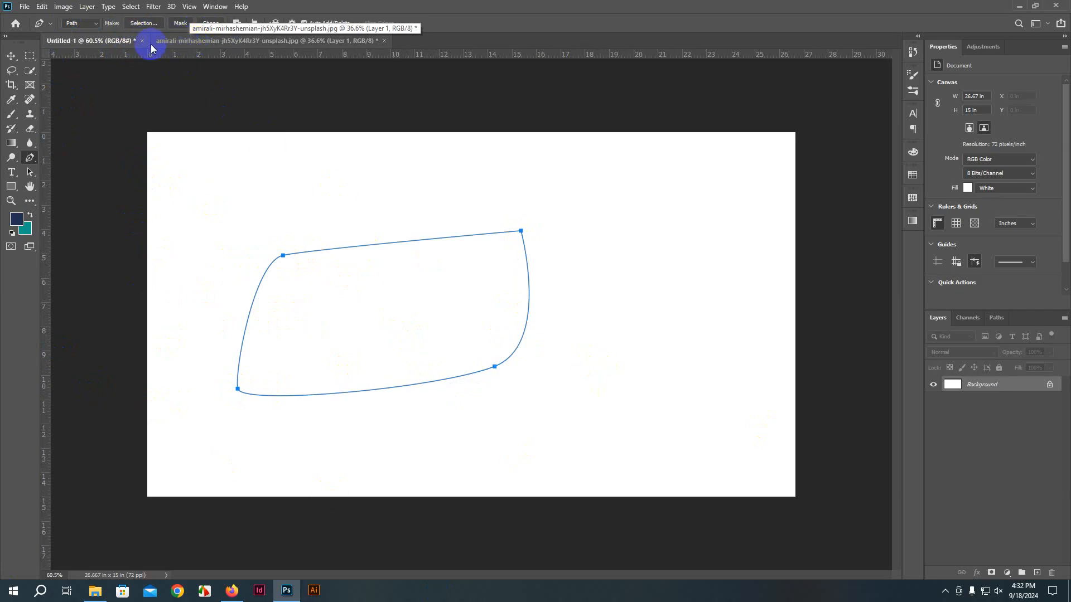
# Step: Convert the path into a new anti-aliased selection with a feather radius of 0 pixels, and undo the conversion
pyautogui.click(143, 23)
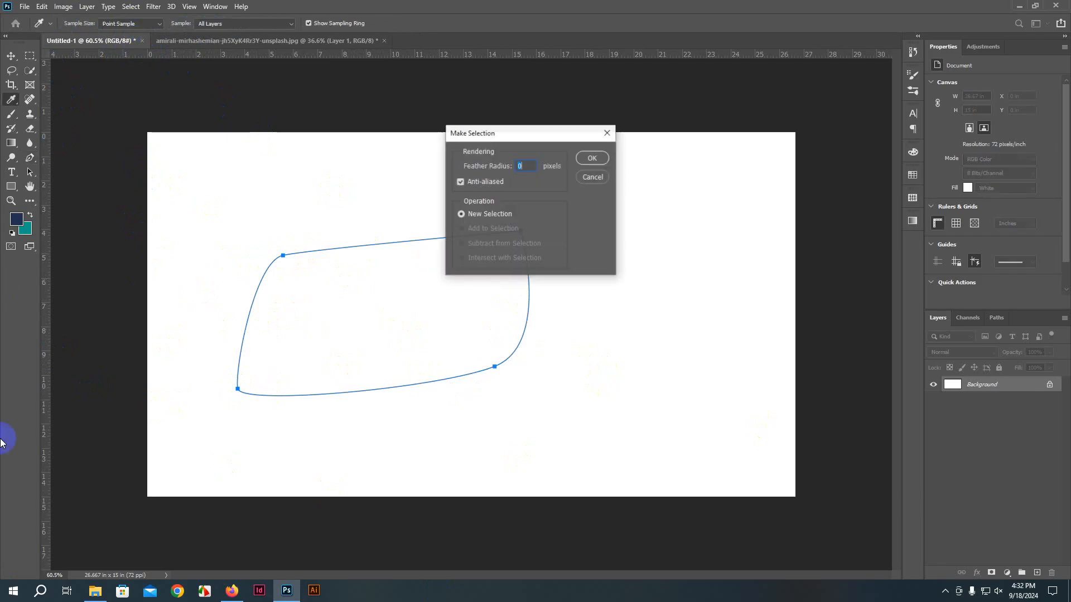
pyautogui.click(593, 158)
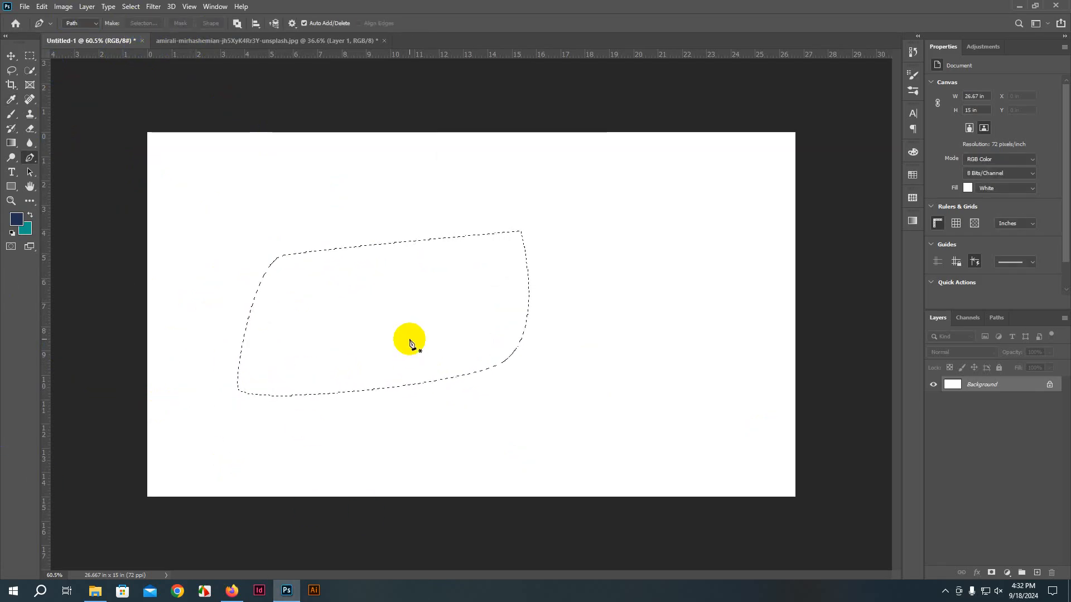
pyautogui.hotkey('ctrl', 'z')
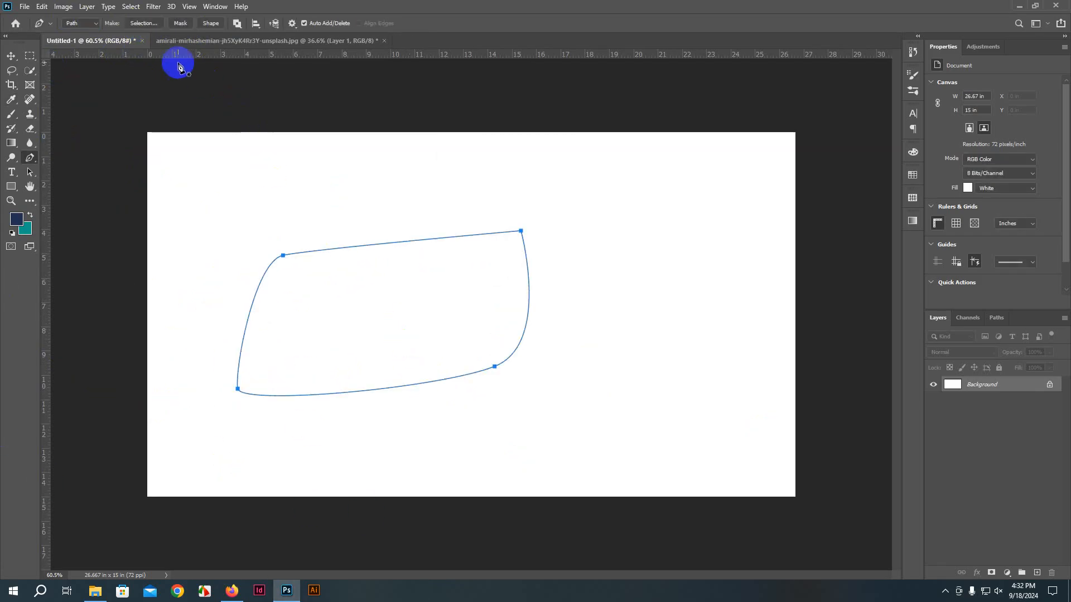
# Step: Convert the closed path into a filled shape layer, and delete that shape
pyautogui.click(210, 24)
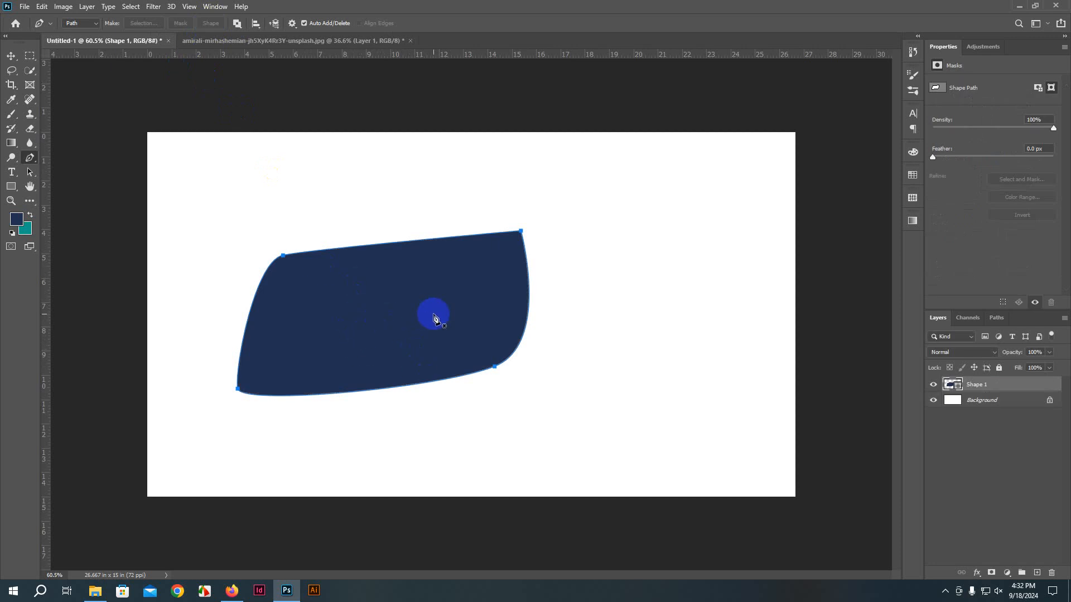
pyautogui.press('Delete')
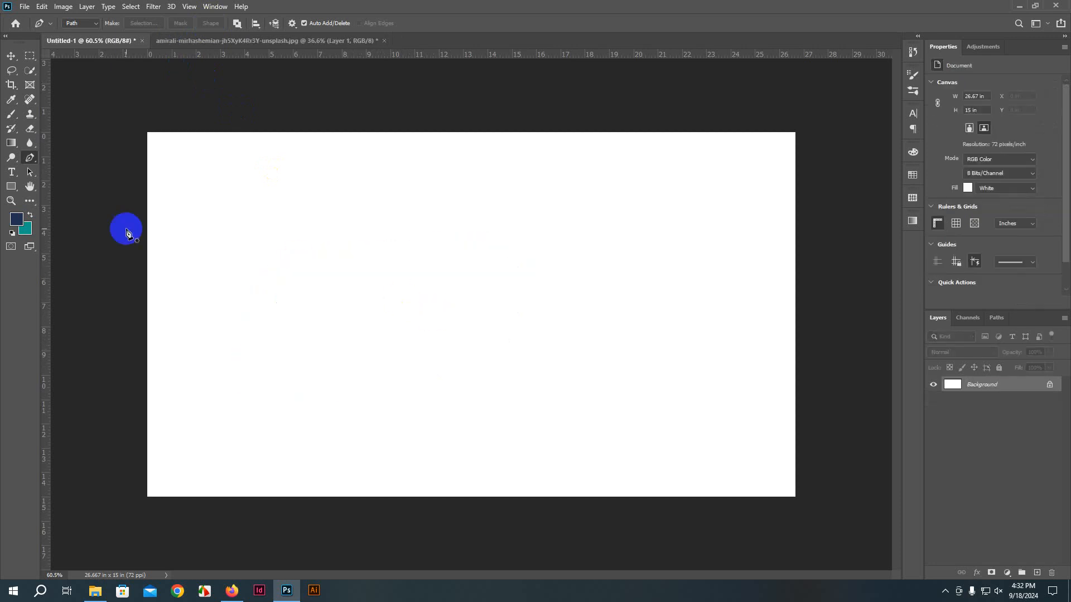
# Step: Draw a large closed triangle about 955 by 695 px on the blank canvas using the Pen tool in Shape mode
pyautogui.click(79, 34)
pyautogui.click(266, 199)
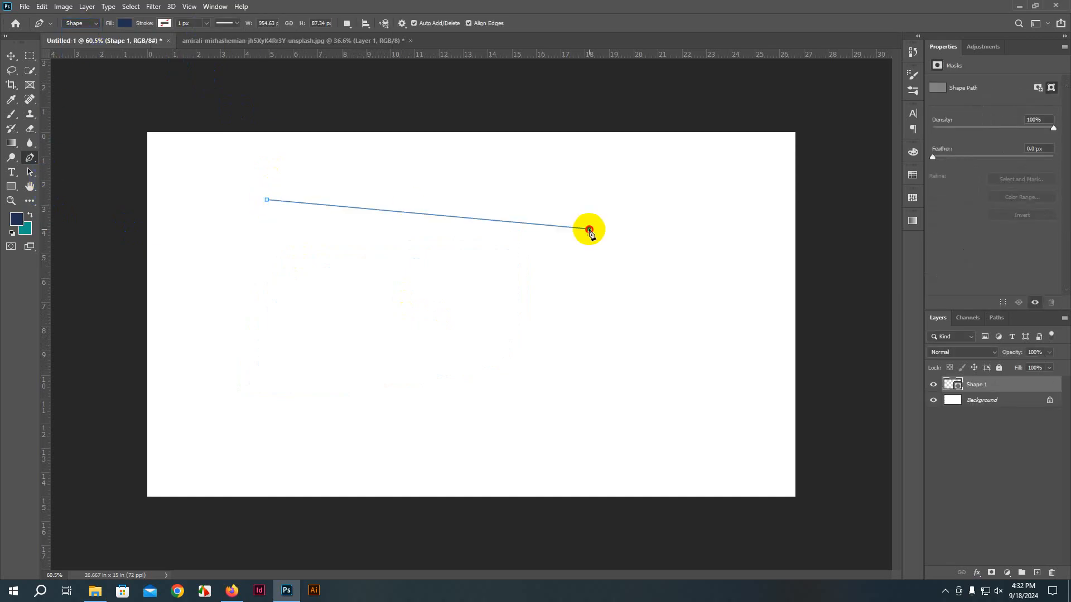
pyautogui.click(589, 228)
pyautogui.click(425, 435)
pyautogui.click(267, 199)
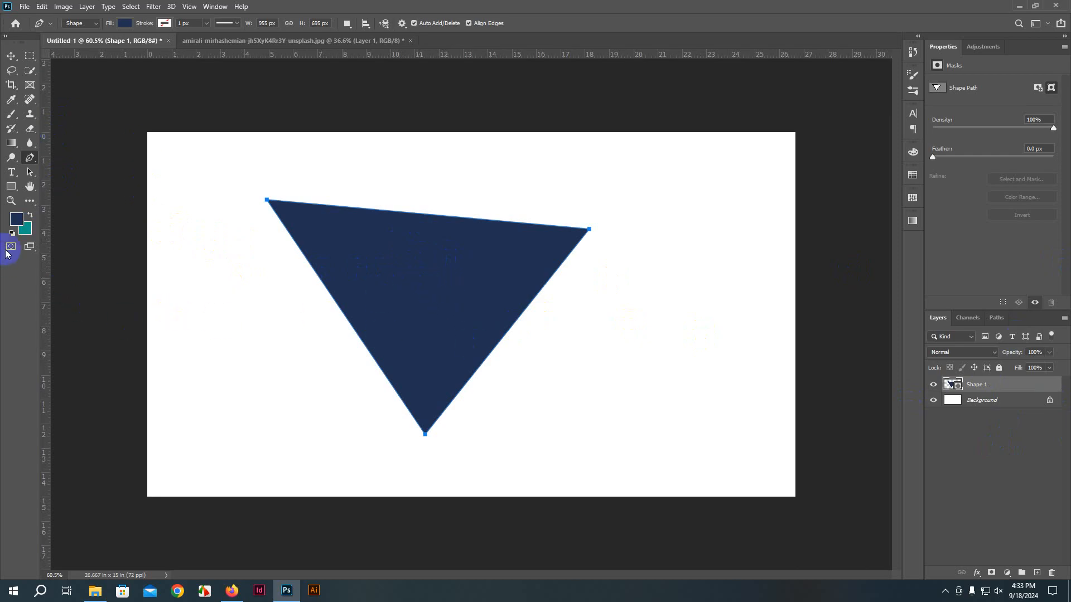
# Step: Set the foreground colour to a golden yellow
pyautogui.click(21, 224)
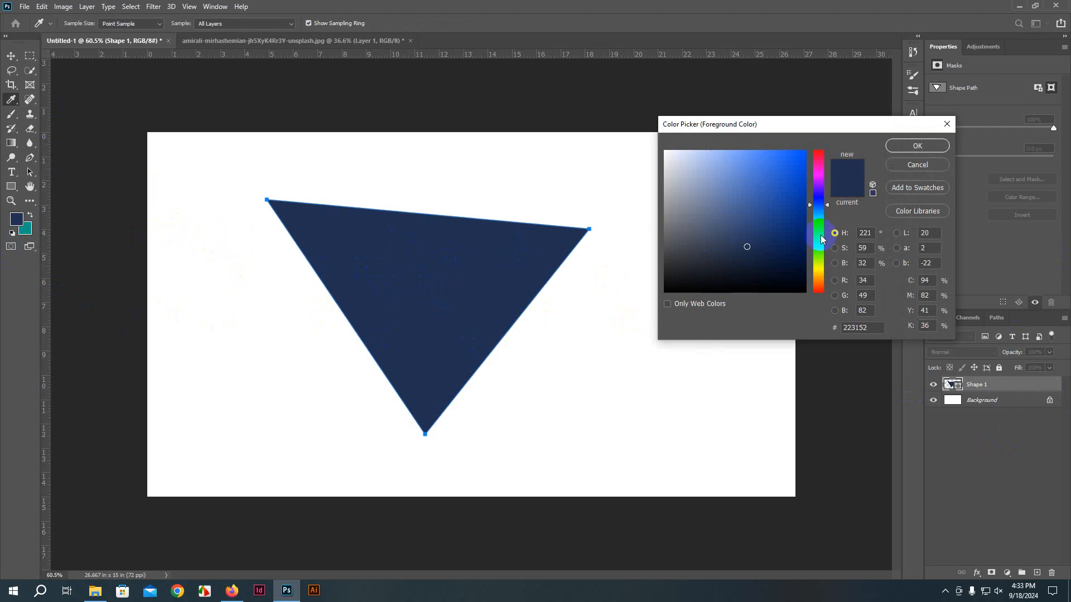
pyautogui.moveTo(825, 266)
pyautogui.mouseDown()
pyautogui.moveTo(822, 301)
pyautogui.moveTo(818, 273)
pyautogui.mouseUp()
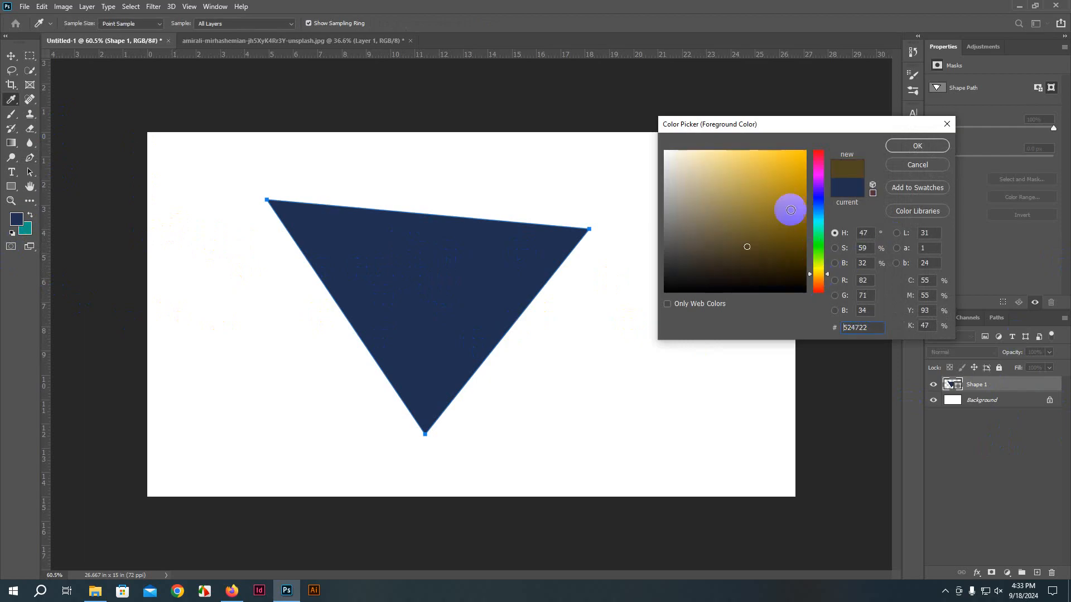
pyautogui.click(776, 184)
pyautogui.click(904, 144)
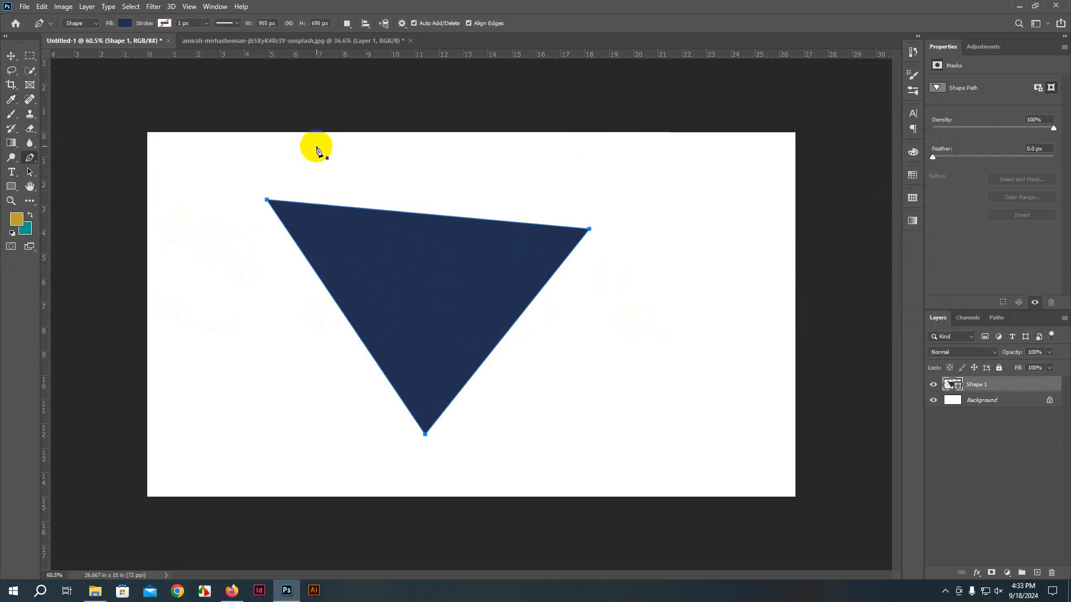
# Step: Draw a second closed triangle about 475 by 667 px in the empty area beside the large triangle
pyautogui.click(657, 159)
pyautogui.click(739, 291)
pyautogui.moveTo(580, 383); pyautogui.dragTo(587, 377)
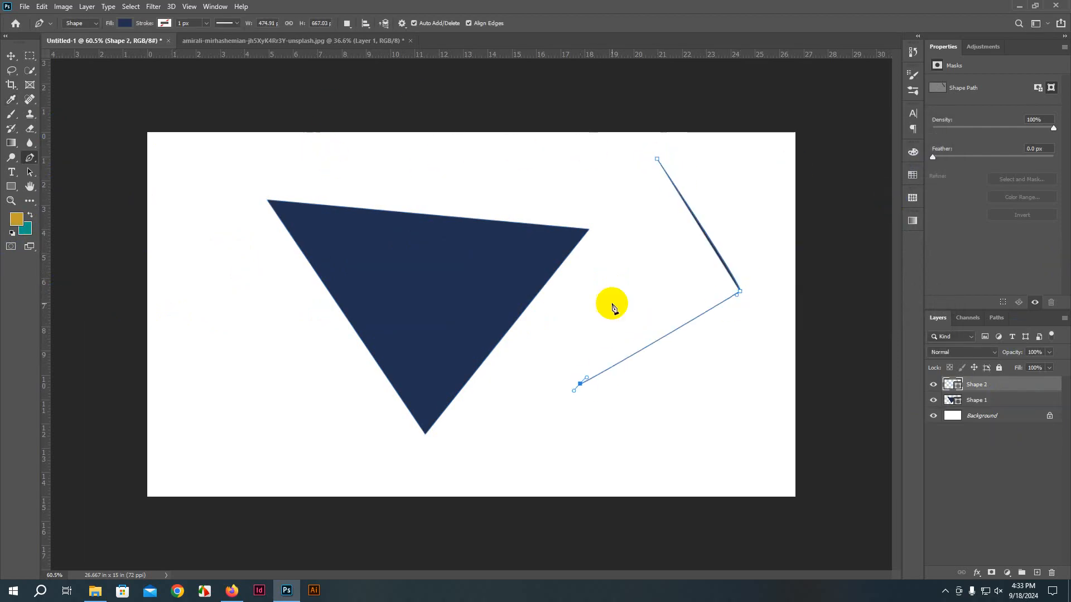
pyautogui.click(658, 160)
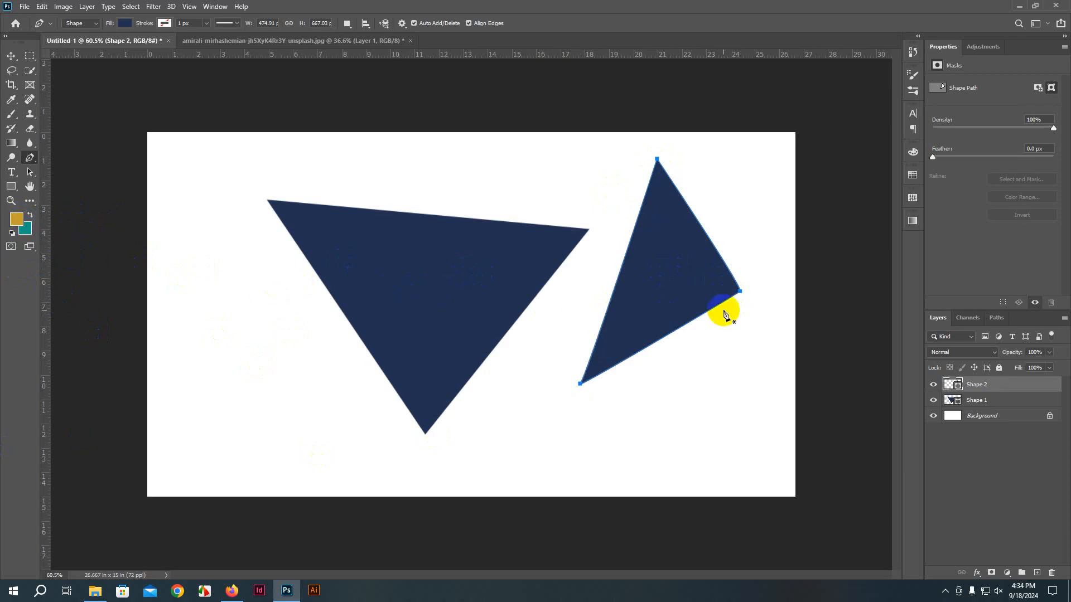
# Step: Change the smaller triangle's fill to slate blue from the recently used colours
pyautogui.click(133, 27)
pyautogui.click(105, 82)
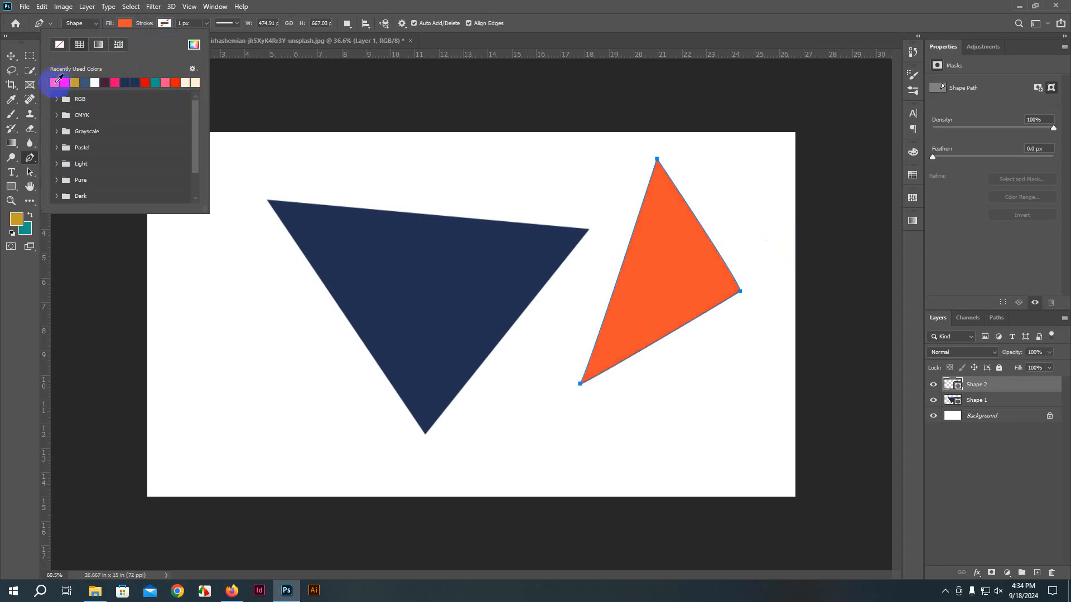
pyautogui.click(84, 83)
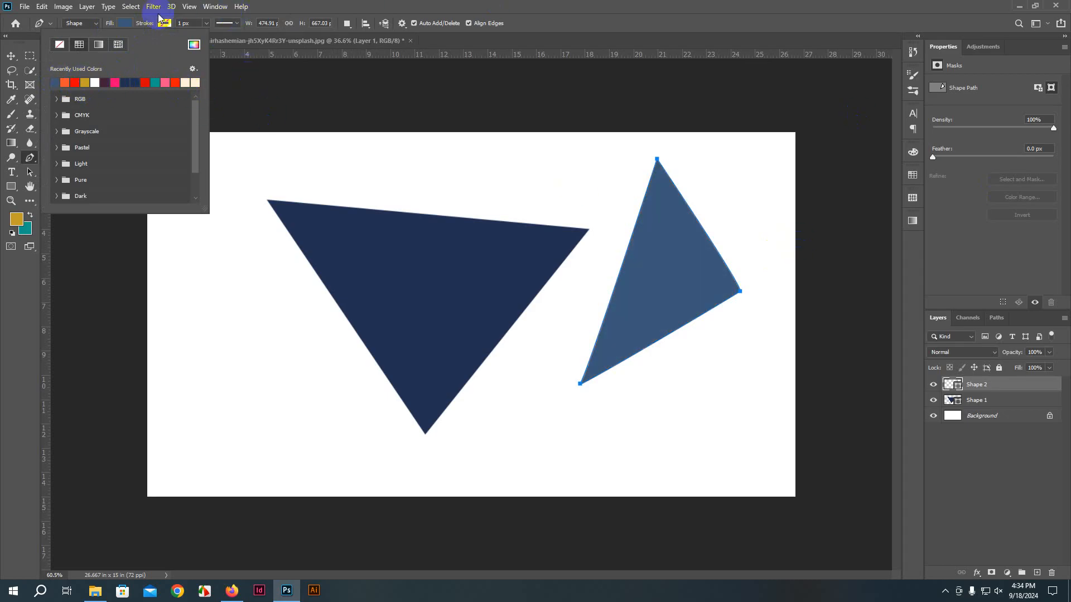
pyautogui.click(277, 6)
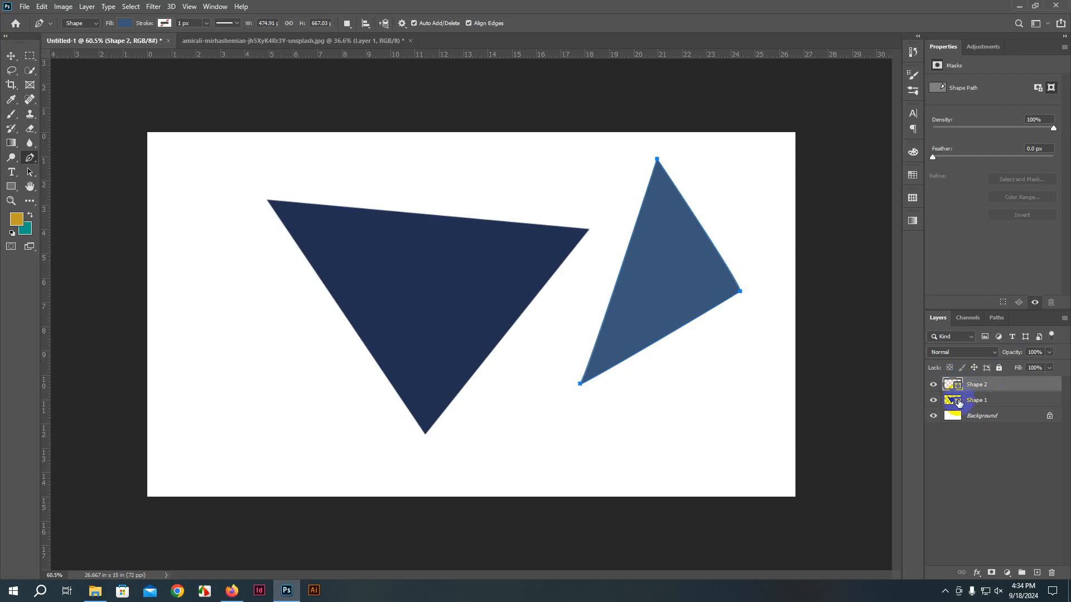
# Step: Recolour the large triangle's solid fill to dark brown from its shape layer
pyautogui.doubleClick(958, 403)
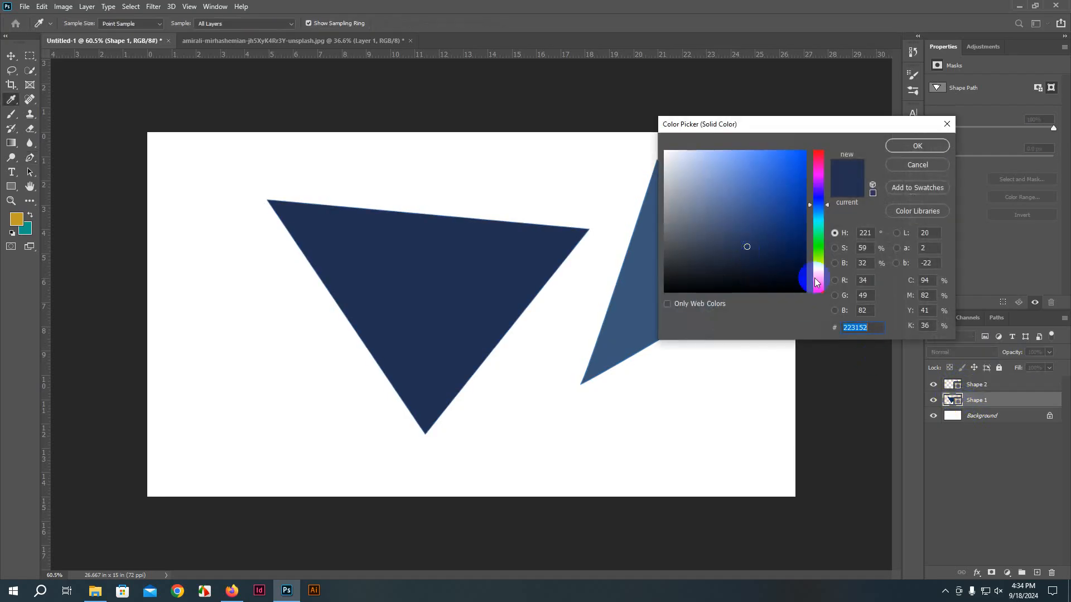
pyautogui.click(815, 282)
pyautogui.click(892, 142)
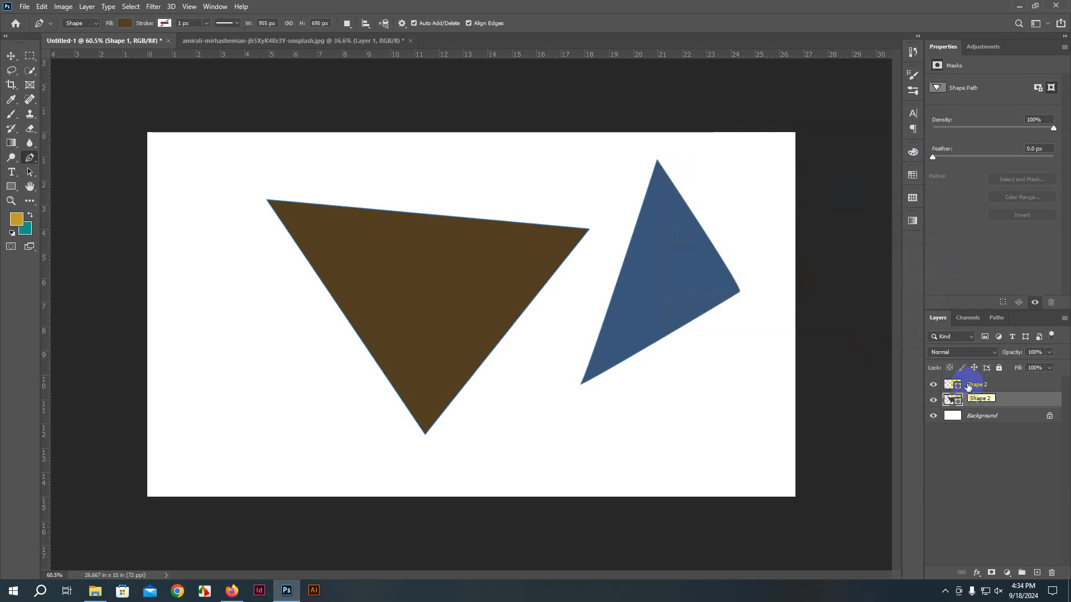
# Step: Change the large triangle's fill from a solid colour to a blue linear gradient preset
pyautogui.click(124, 22)
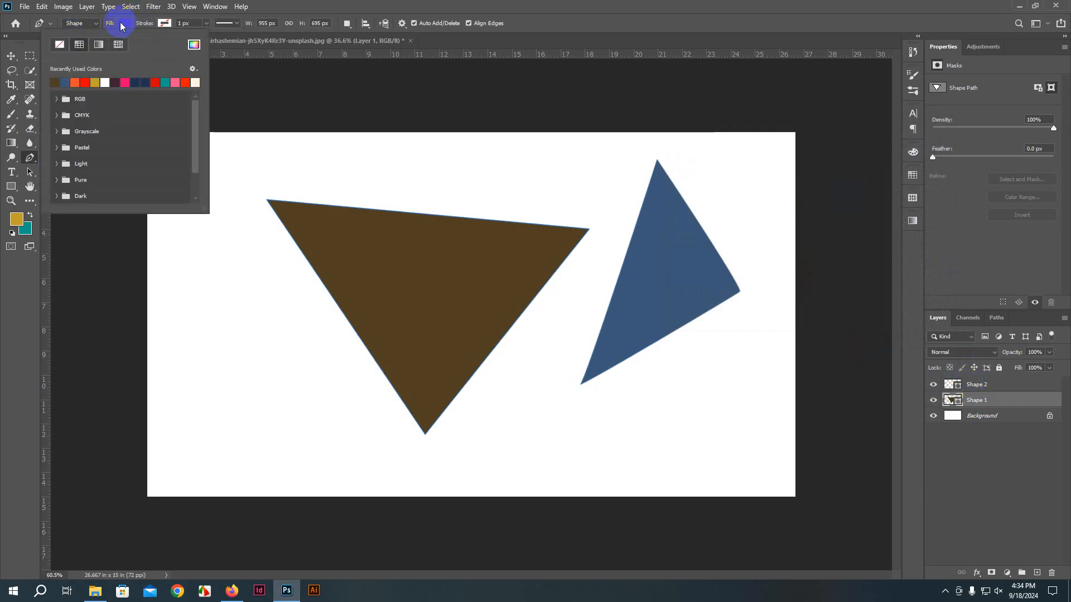
pyautogui.click(97, 45)
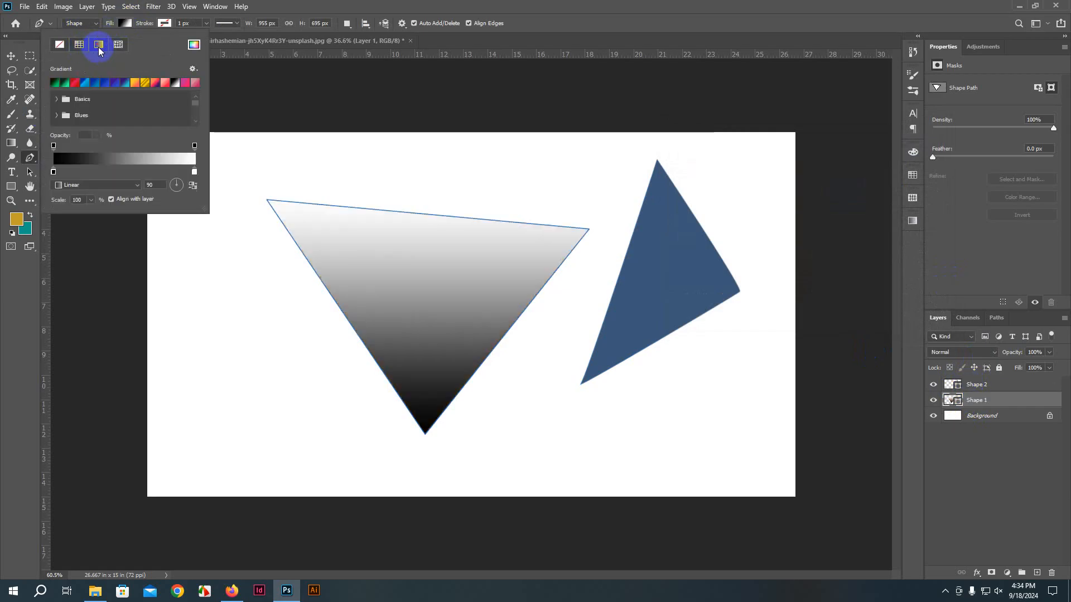
pyautogui.click(92, 85)
pyautogui.click(317, 8)
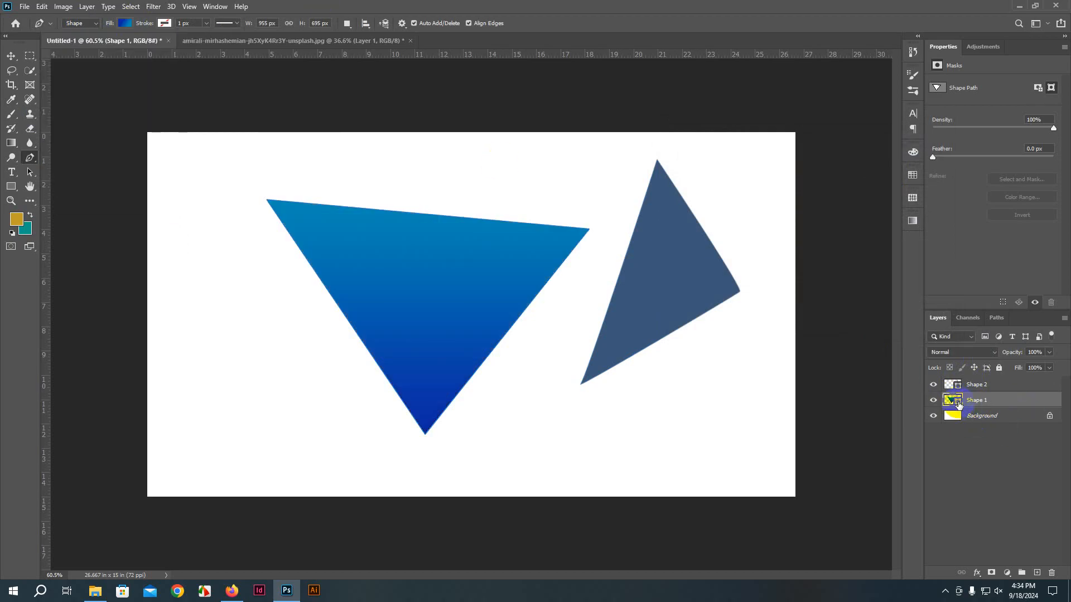
# Step: Replace the large triangle's gradient with a light pink preset from the Pinks group, using its layer's Gradient Fill settings
pyautogui.doubleClick(957, 402)
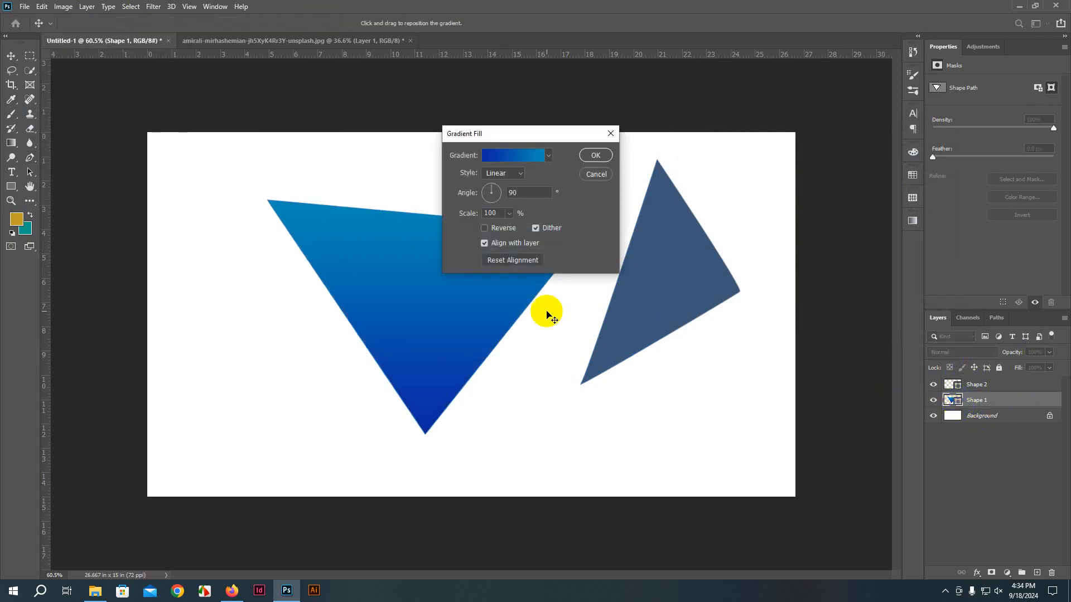
pyautogui.click(516, 161)
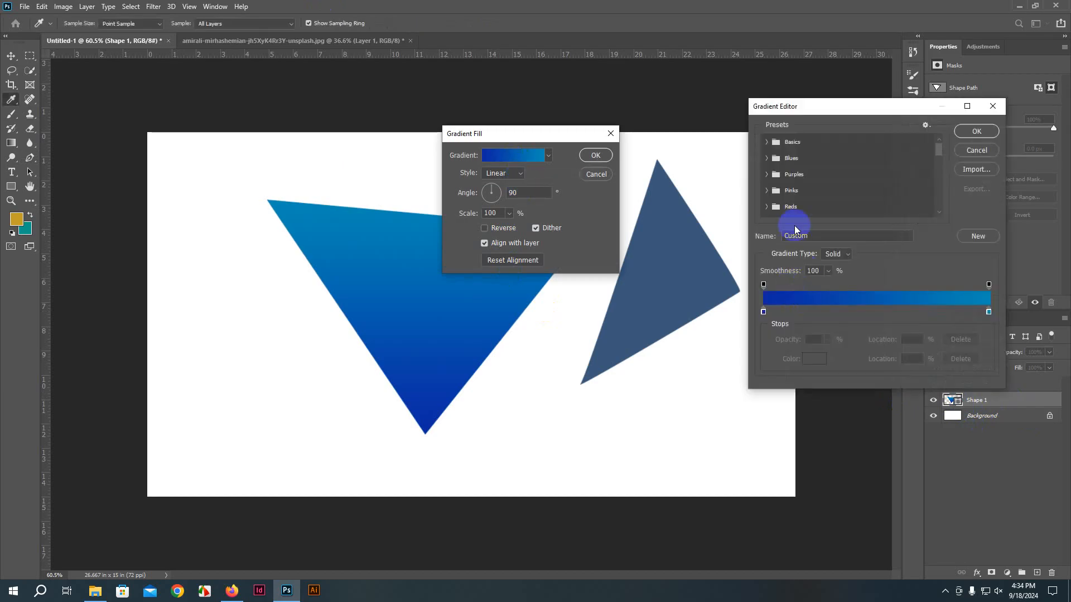
pyautogui.click(766, 190)
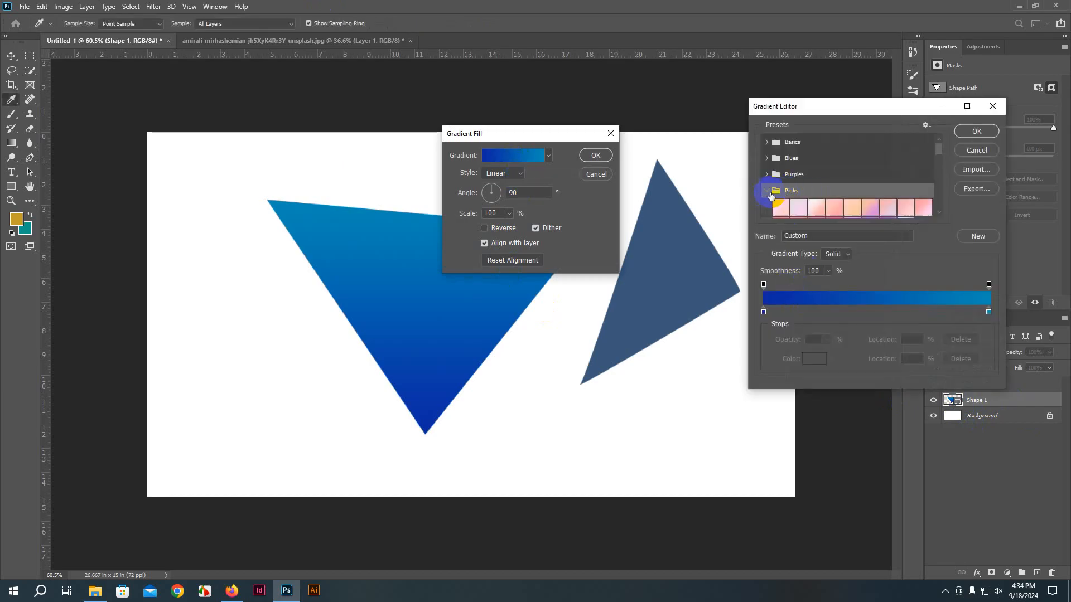
pyautogui.click(821, 216)
pyautogui.click(976, 131)
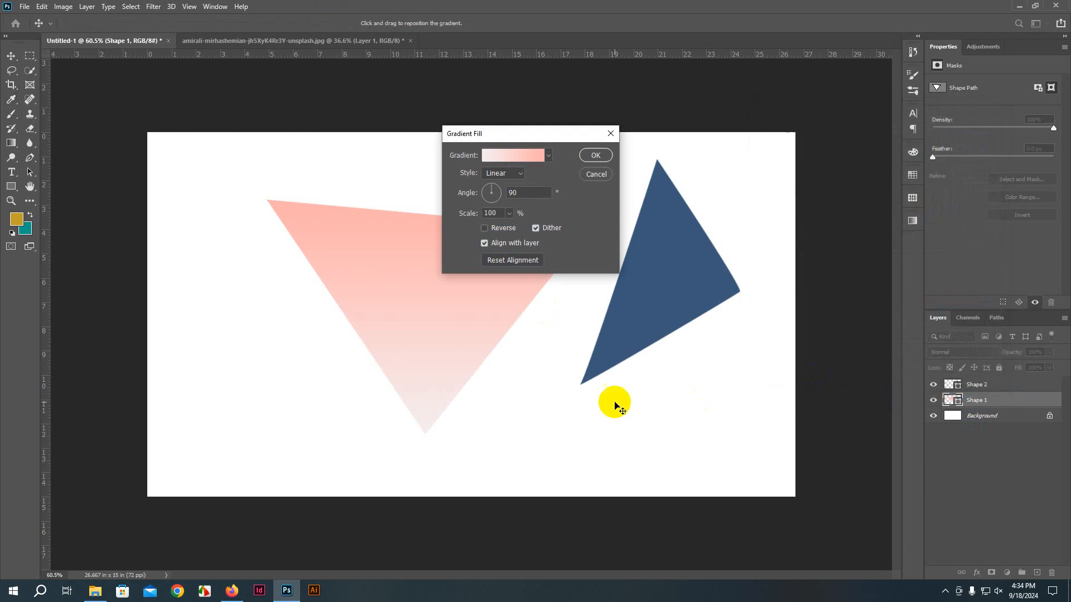
pyautogui.click(595, 156)
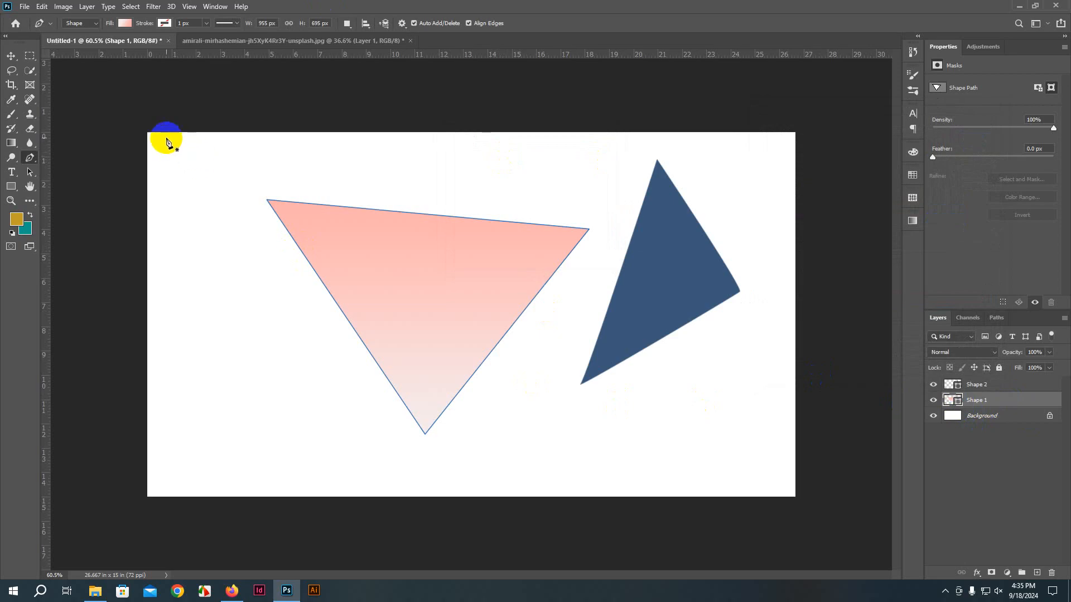
# Step: Give the large triangle a red stroke 39 px wide
pyautogui.click(156, 116)
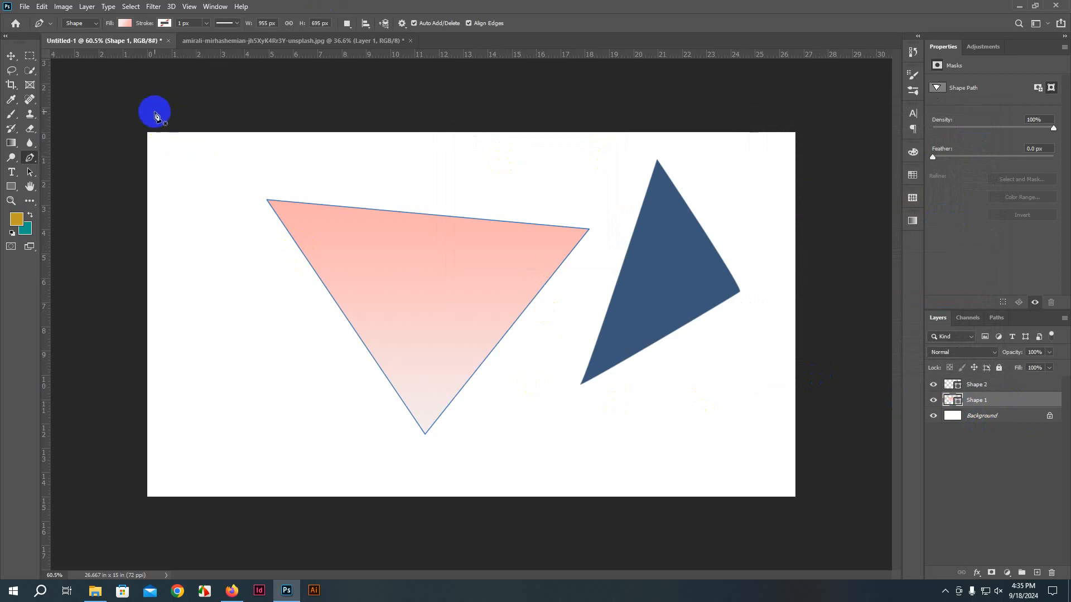
pyautogui.click(160, 26)
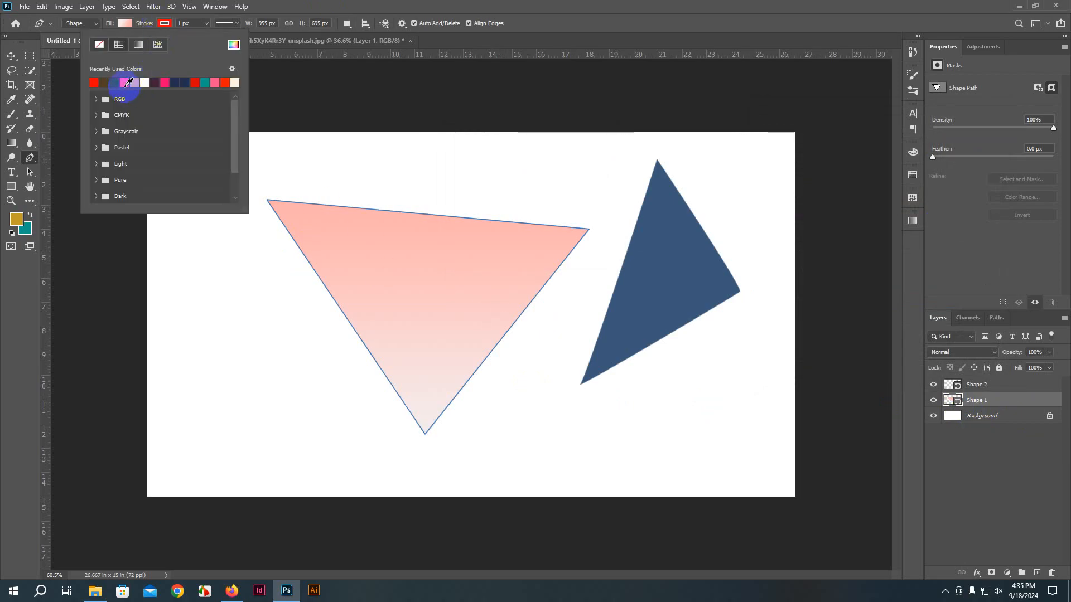
pyautogui.click(129, 83)
pyautogui.click(299, 6)
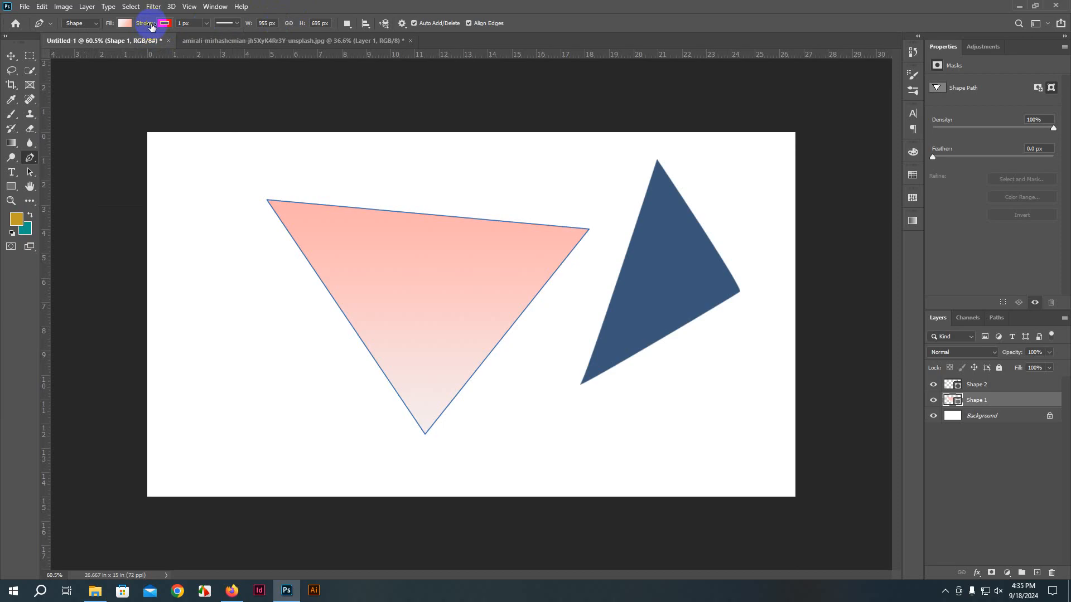
pyautogui.moveTo(152, 27); pyautogui.dragTo(172, 28)
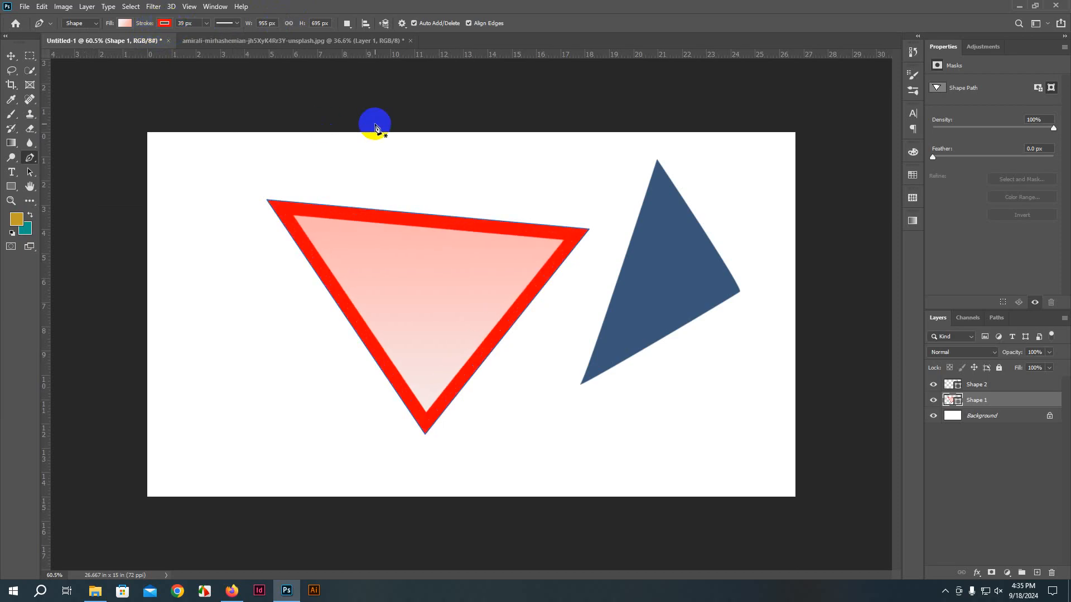
# Step: Examine the large triangle's Gradient Fill settings from its layer with the Move tool active
pyautogui.click(11, 55)
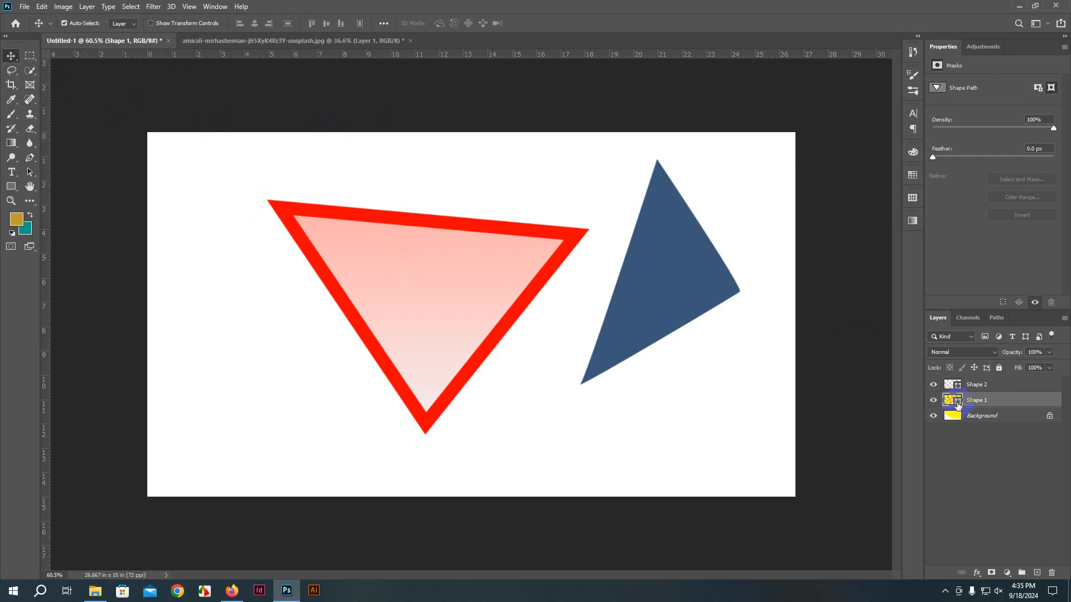
pyautogui.doubleClick(957, 403)
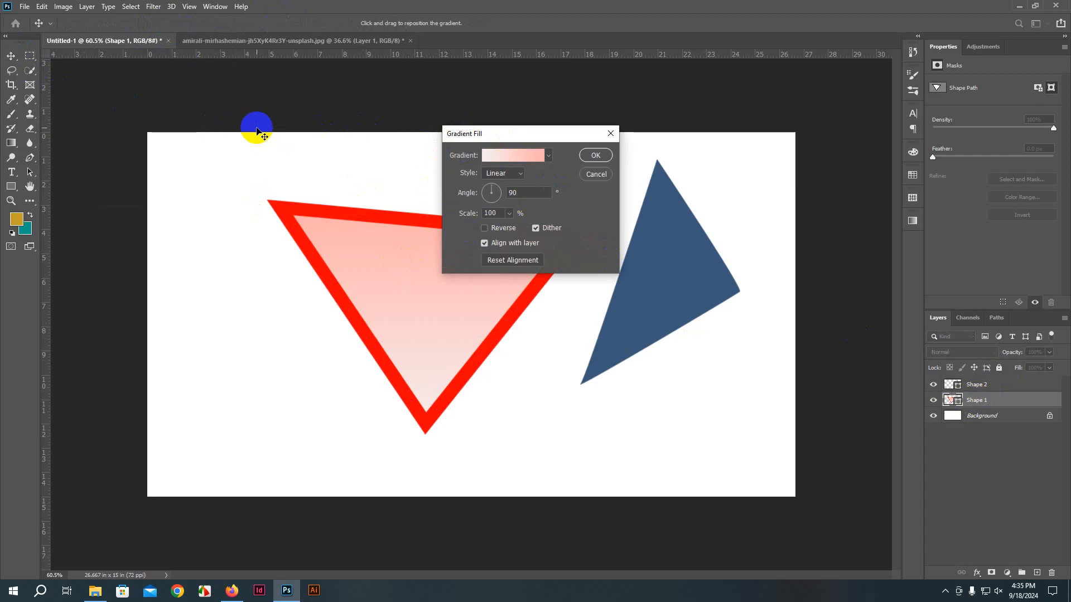
pyautogui.click(595, 156)
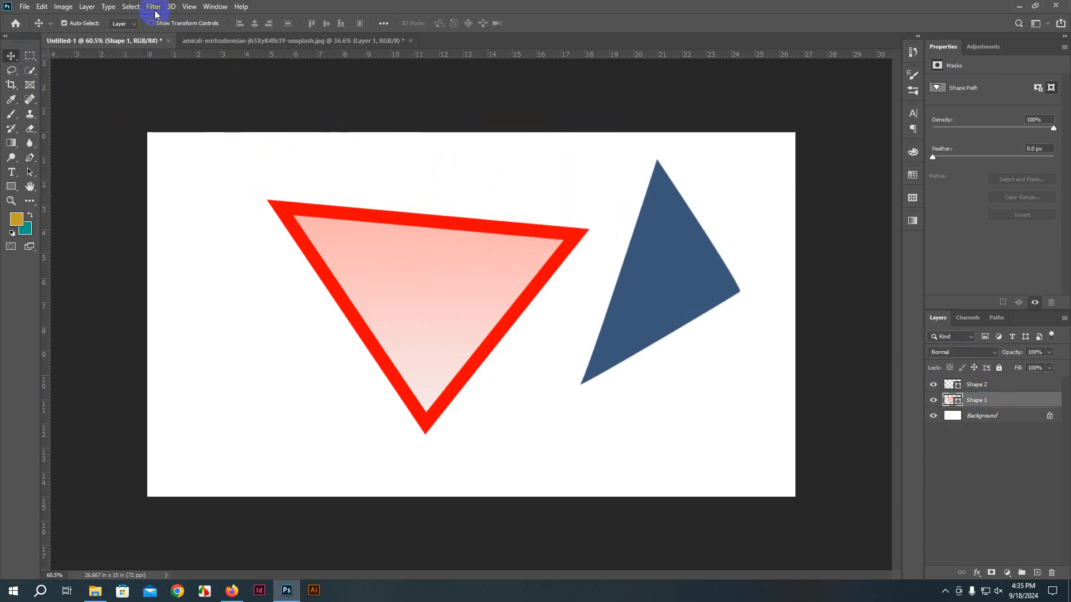
# Step: Move the red-outlined triangle up and to the left on the canvas, closer to the canvas corner
pyautogui.click(366, 216)
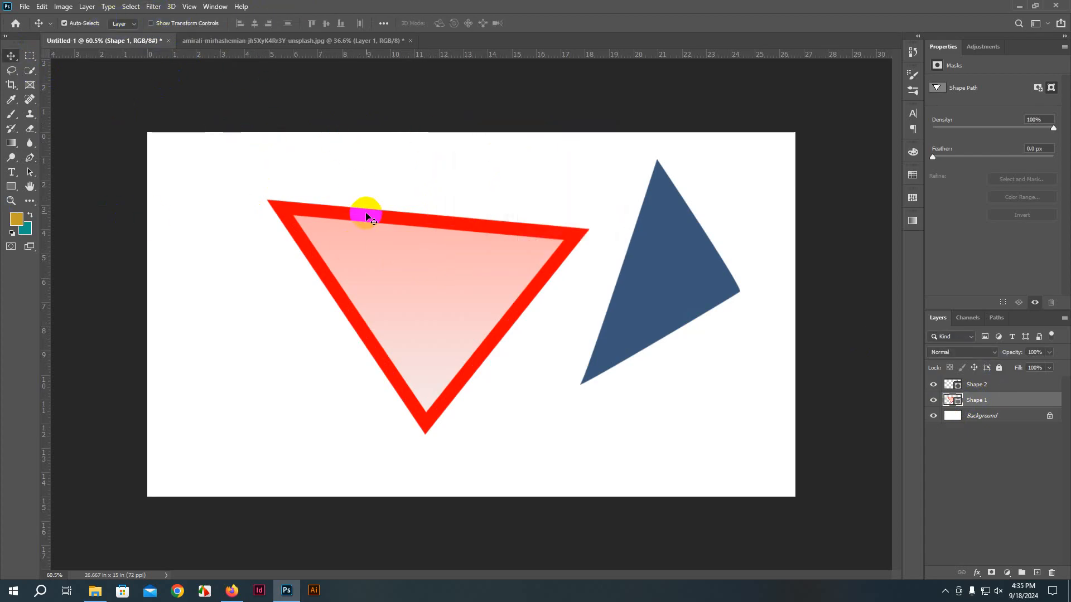
pyautogui.moveTo(367, 216); pyautogui.dragTo(301, 174)
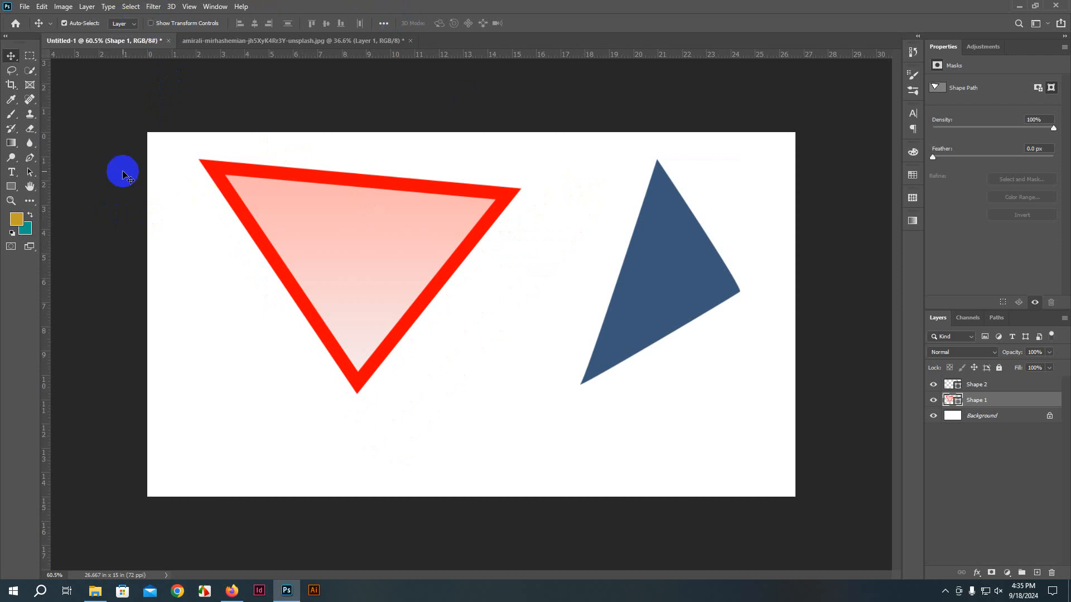
pyautogui.click(26, 75)
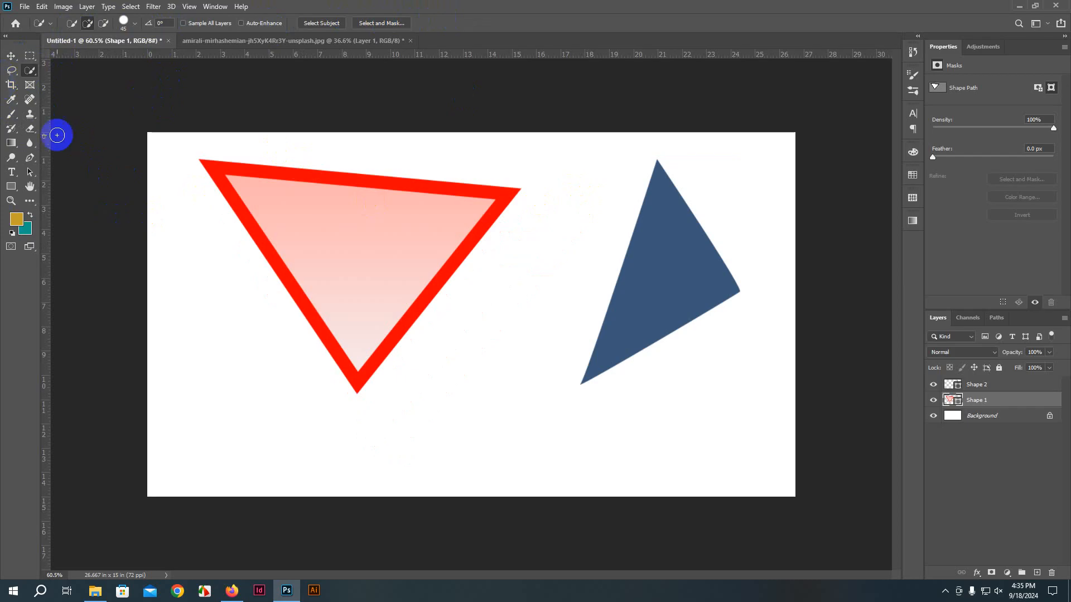
pyautogui.click(276, 182)
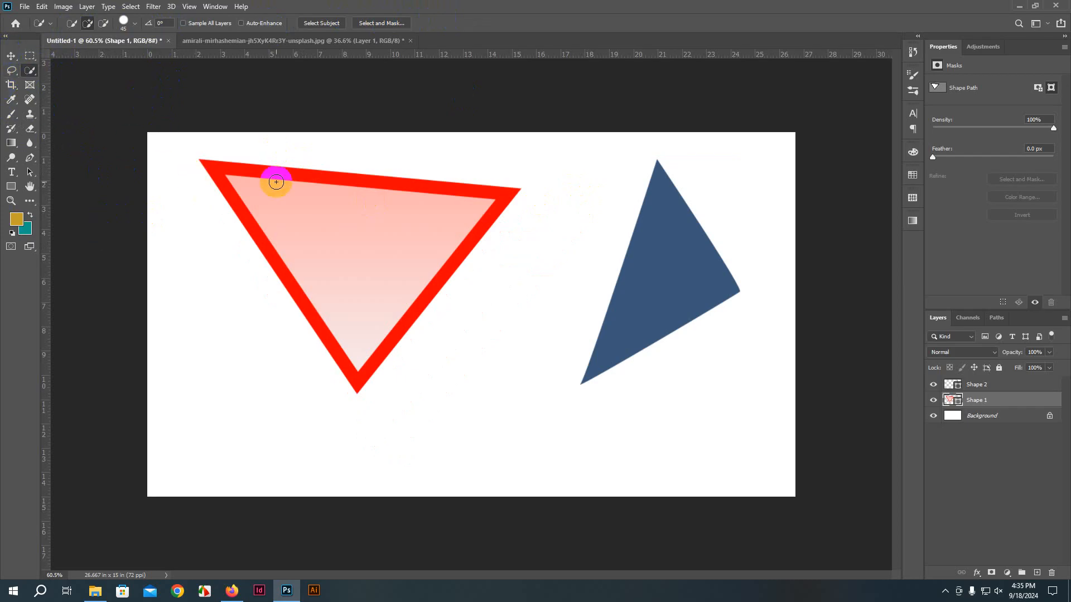
pyautogui.click(12, 57)
pyautogui.moveTo(346, 239); pyautogui.dragTo(359, 242)
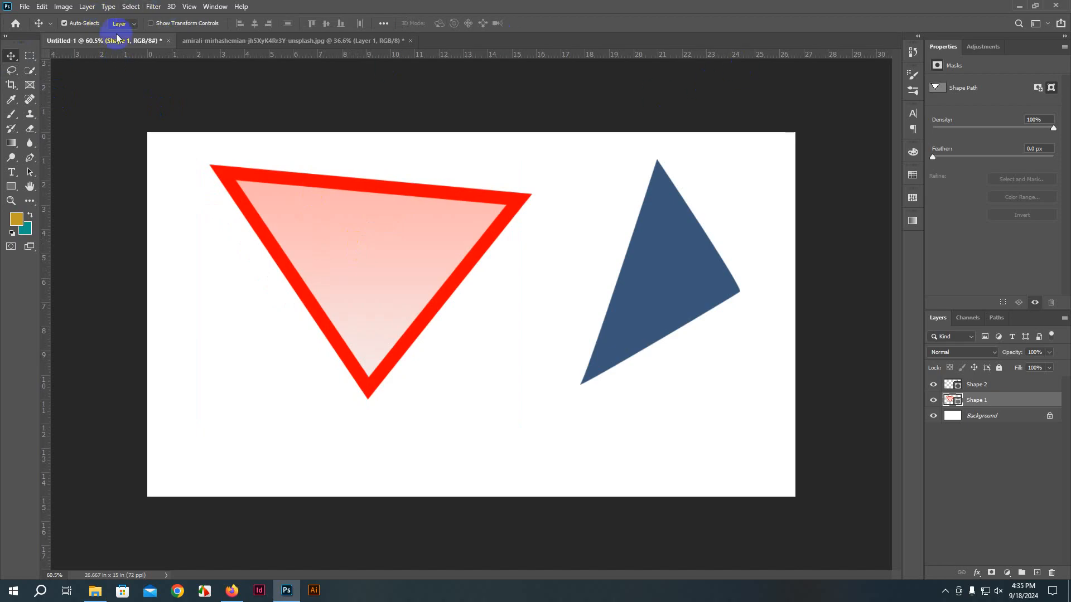
pyautogui.moveTo(399, 263); pyautogui.dragTo(400, 247)
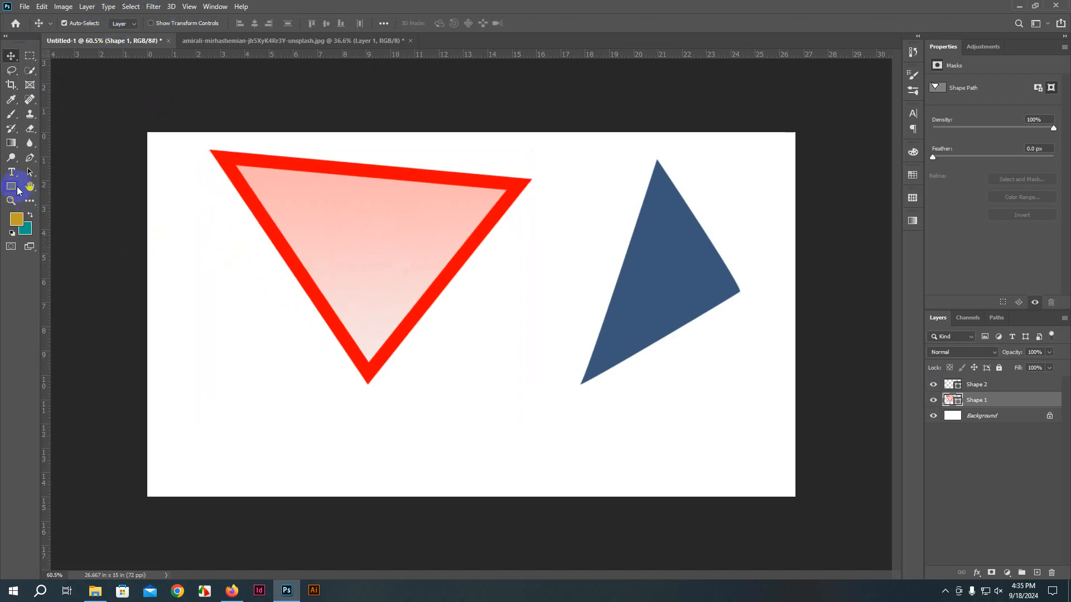
# Step: Switch back to the Pen tool in Shape mode with the red-outlined triangle's layer selected
pyautogui.click(17, 191)
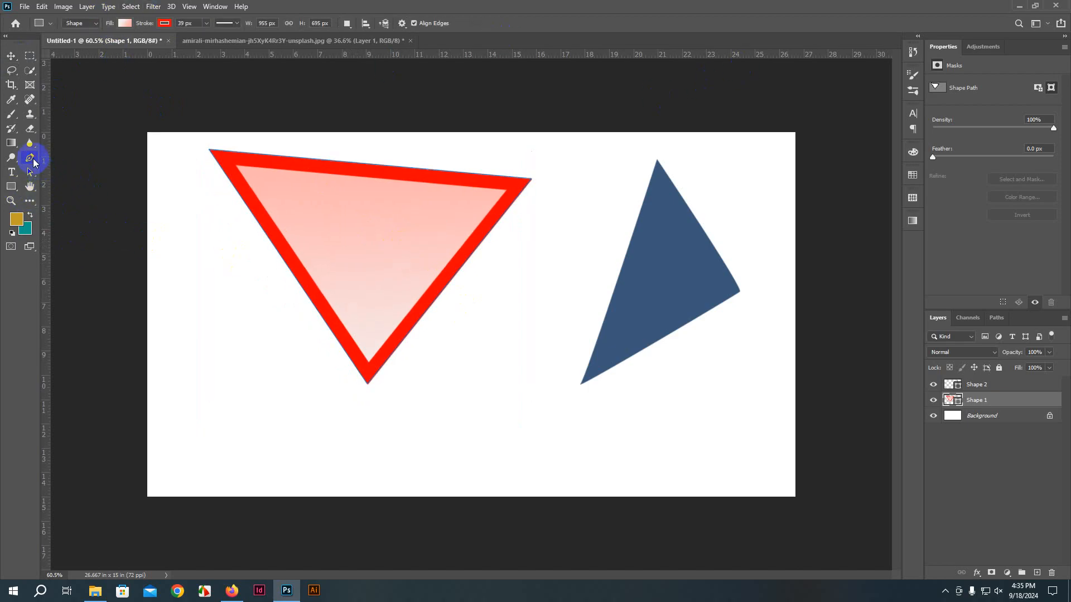
pyautogui.click(30, 159)
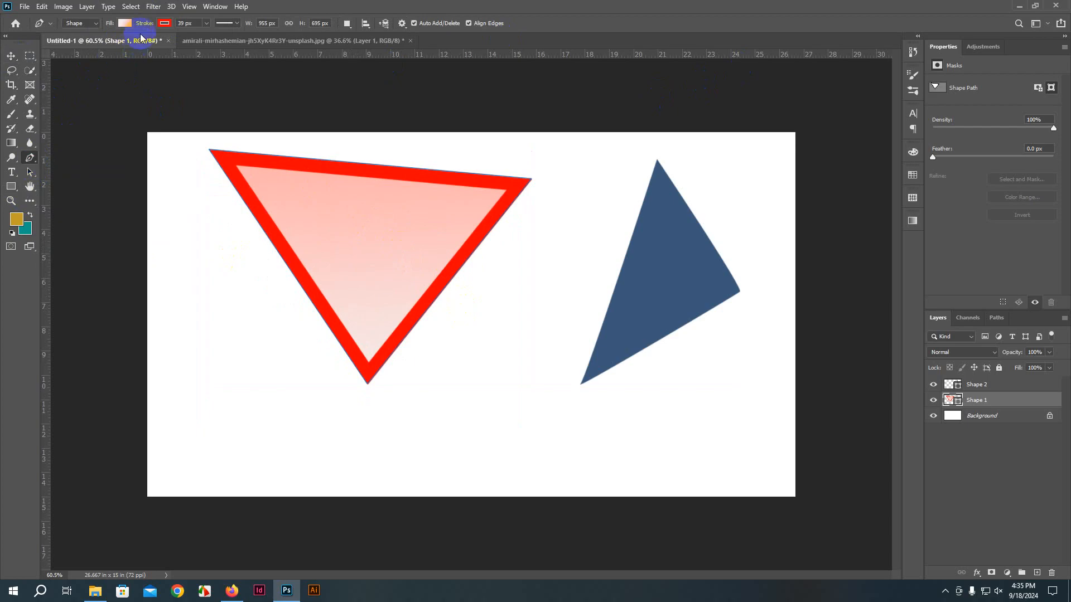
# Step: Delete the red-outlined triangle and the blue triangle from the canvas with the Move tool
pyautogui.click(11, 56)
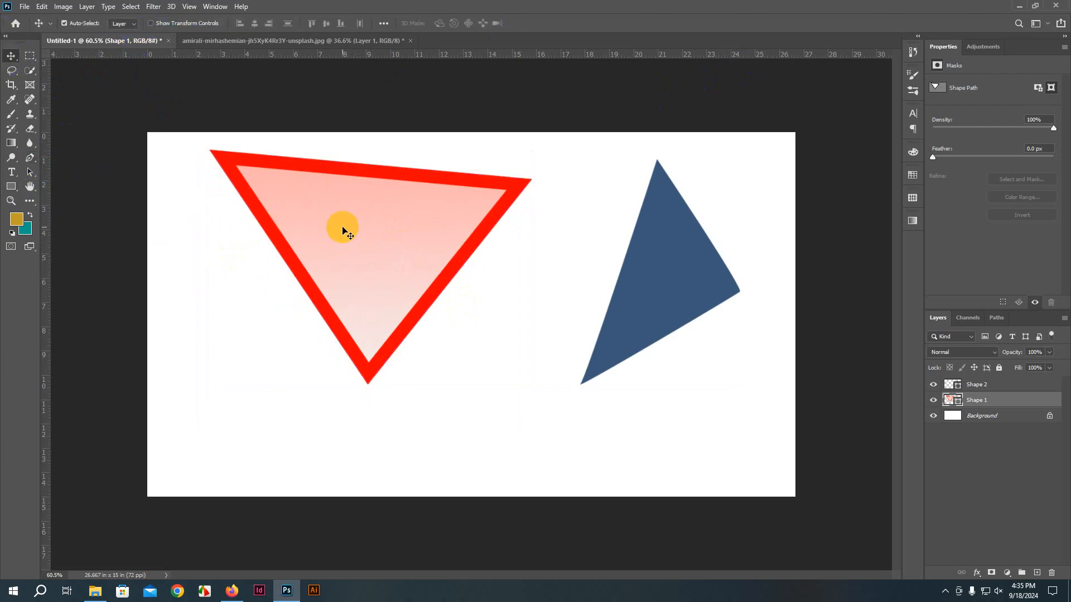
pyautogui.press('Delete')
pyautogui.click(646, 283)
pyautogui.press('Delete')
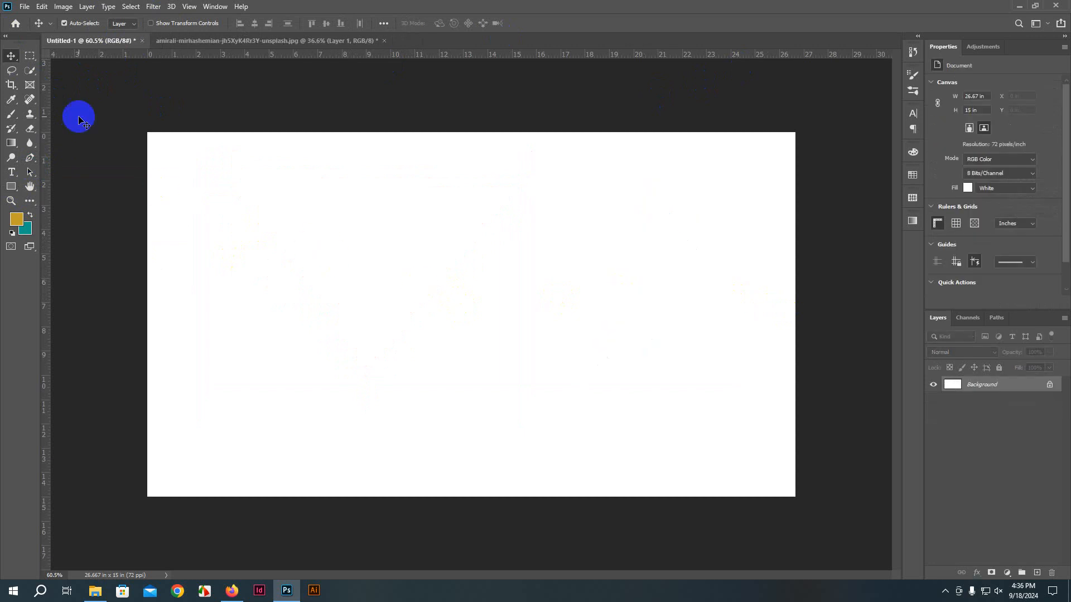
# Step: Set the Pen tool to Path mode in the cheeseburger photo, ready to trace from the lower bun's left edge
pyautogui.click(222, 41)
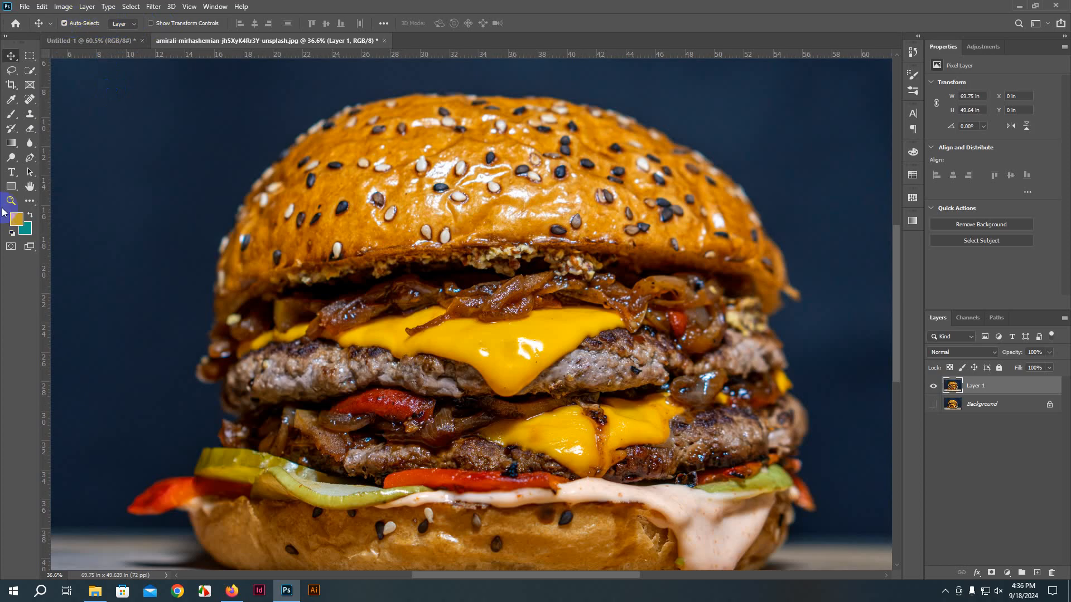
pyautogui.click(28, 156)
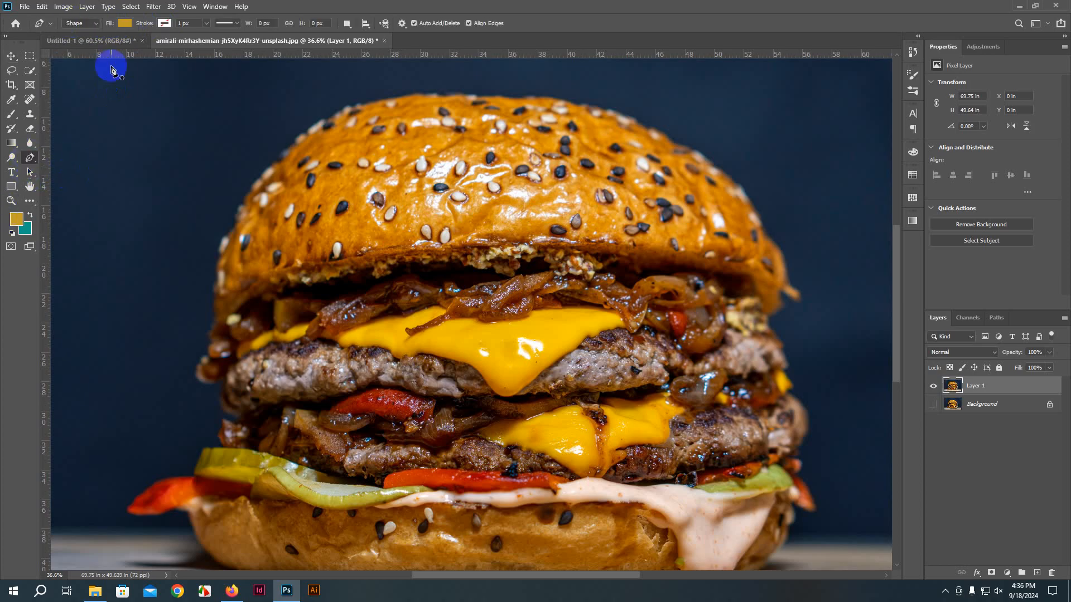
pyautogui.click(75, 22)
pyautogui.click(77, 42)
pyautogui.scroll(-5, 227, 227)
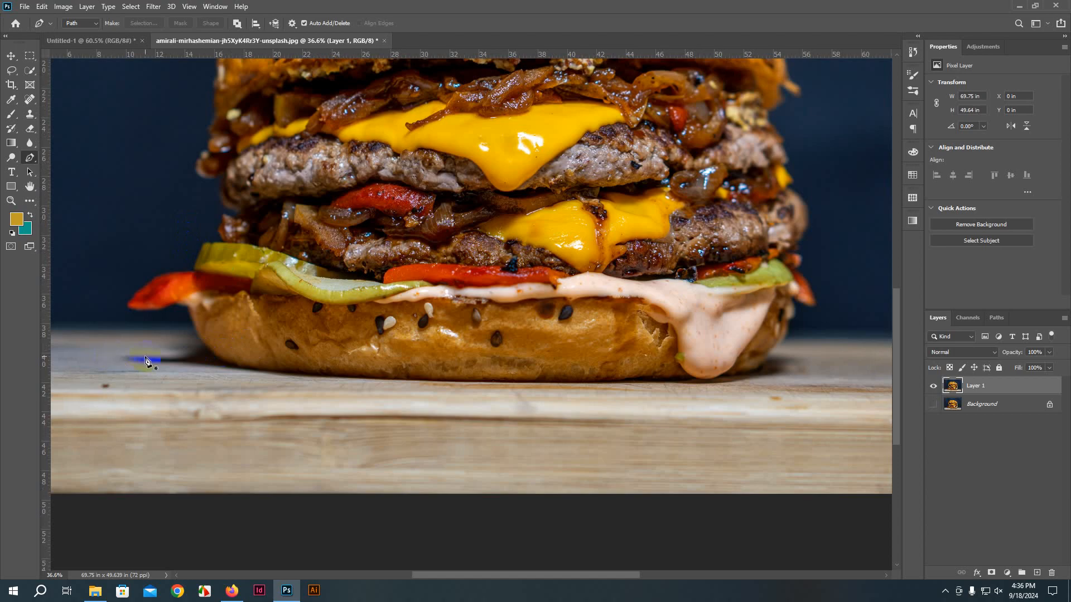
pyautogui.scroll(5, 184, 359)
pyautogui.scroll(6, 276, 377)
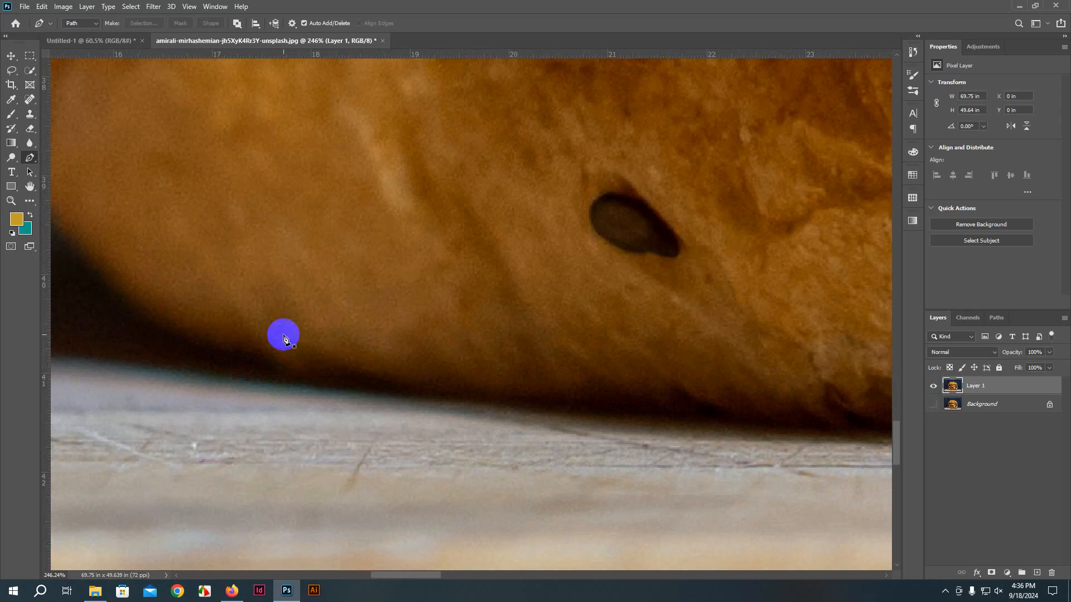
pyautogui.moveTo(252, 279); pyautogui.dragTo(526, 501)
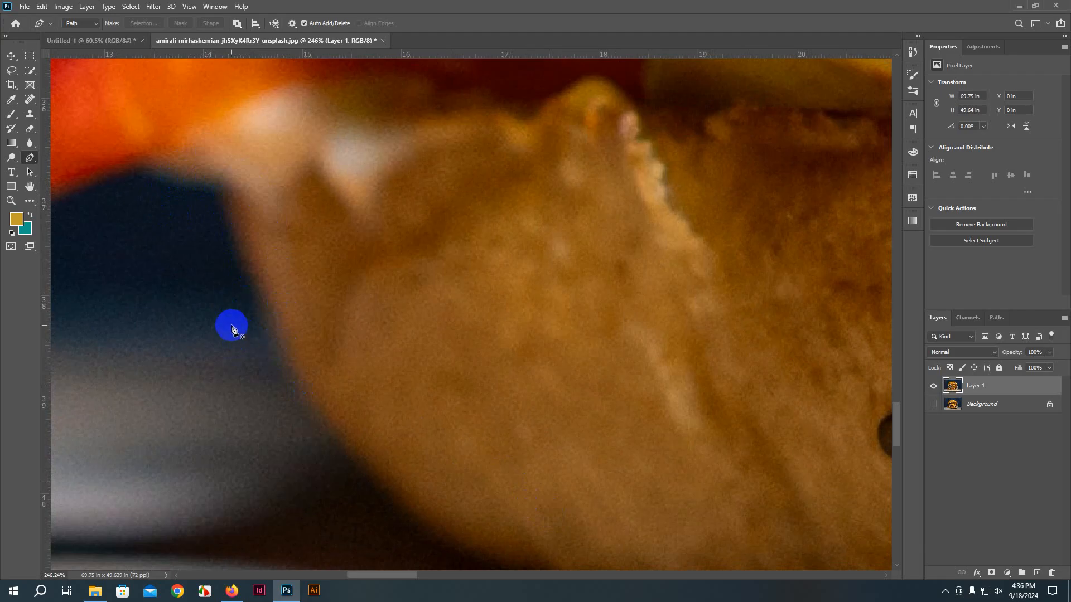
pyautogui.scroll(-3, 209, 298)
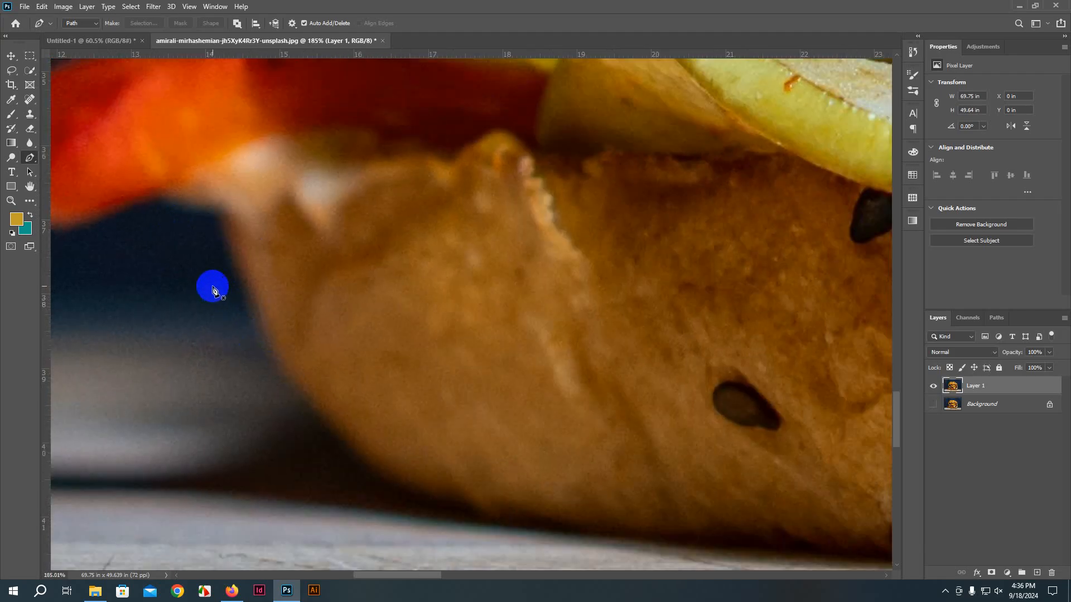
# Step: Draw a practice path on the blank Untitled-1 canvas with a straight segment and several curves, removing the last anchor's outgoing handle
pyautogui.click(131, 42)
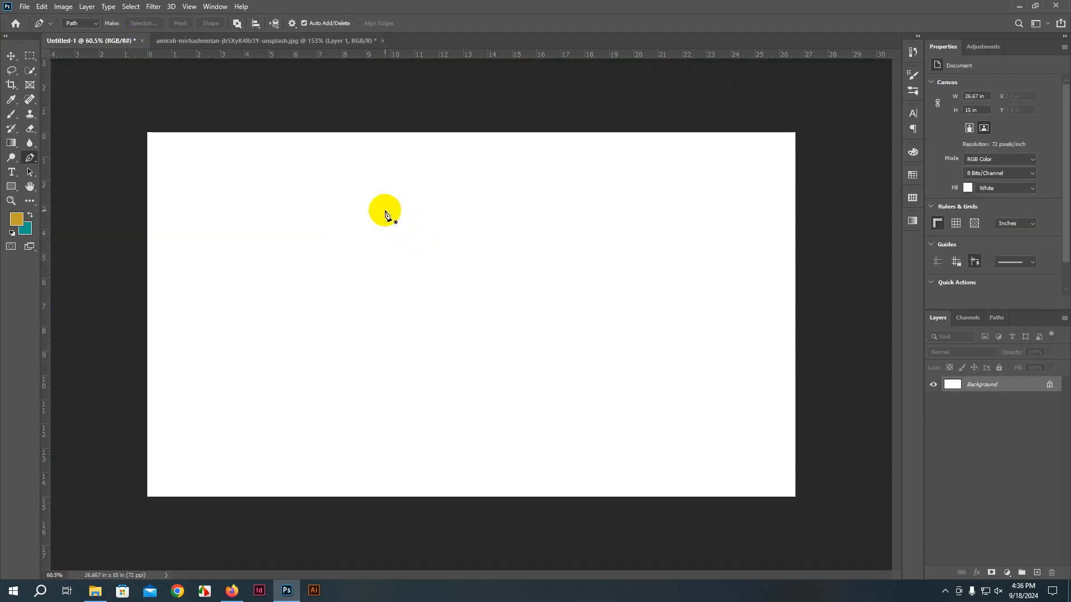
pyautogui.click(384, 210)
pyautogui.click(533, 219)
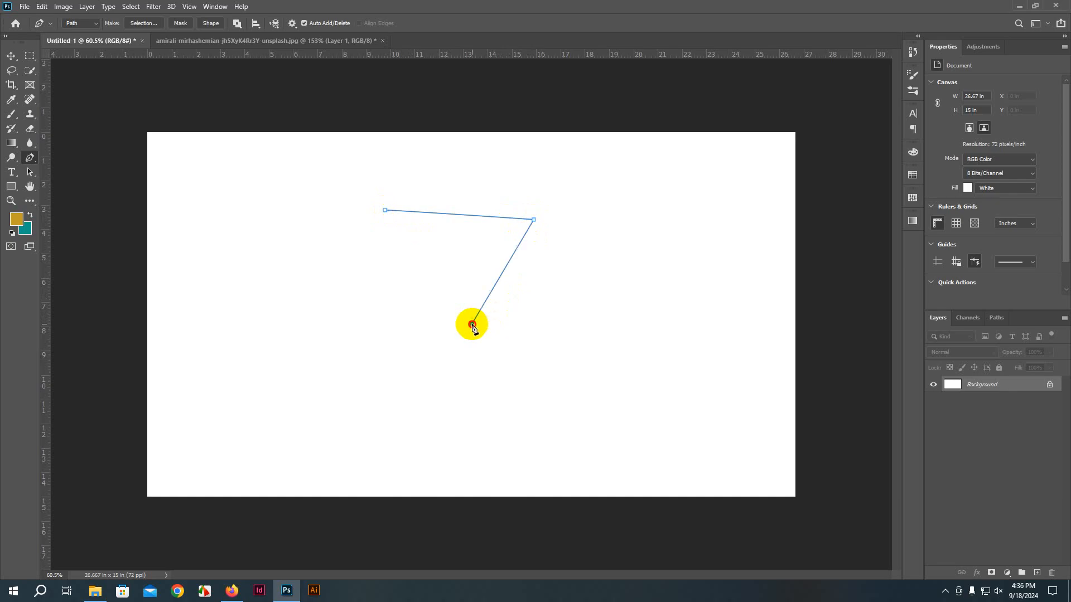
pyautogui.moveTo(472, 324); pyautogui.dragTo(371, 336)
pyautogui.moveTo(300, 256); pyautogui.dragTo(271, 179)
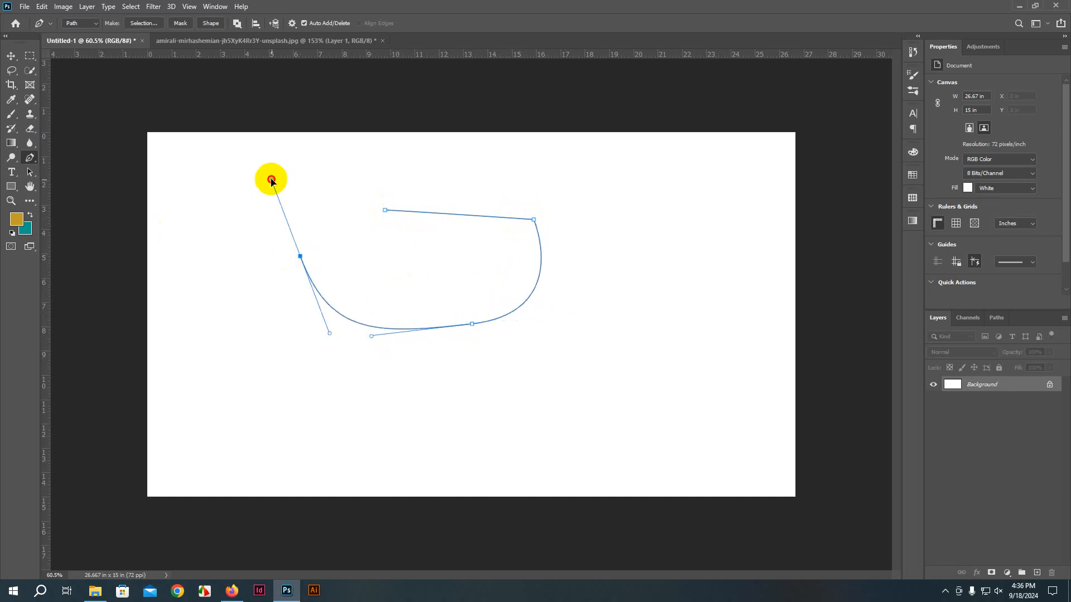
pyautogui.moveTo(442, 355); pyautogui.dragTo(337, 430)
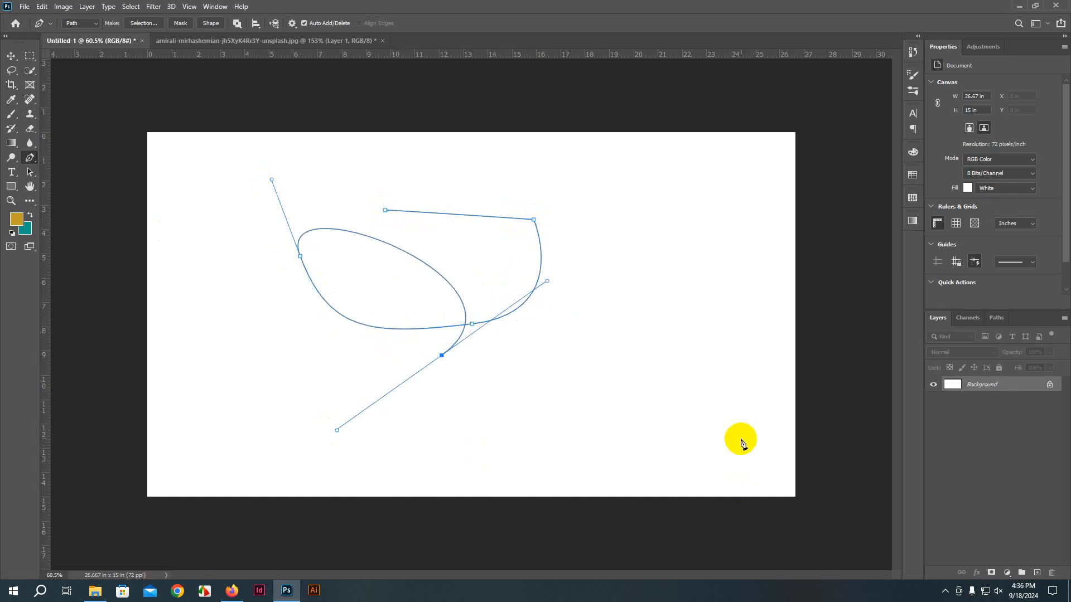
pyautogui.moveTo(206, 337); pyautogui.dragTo(194, 248)
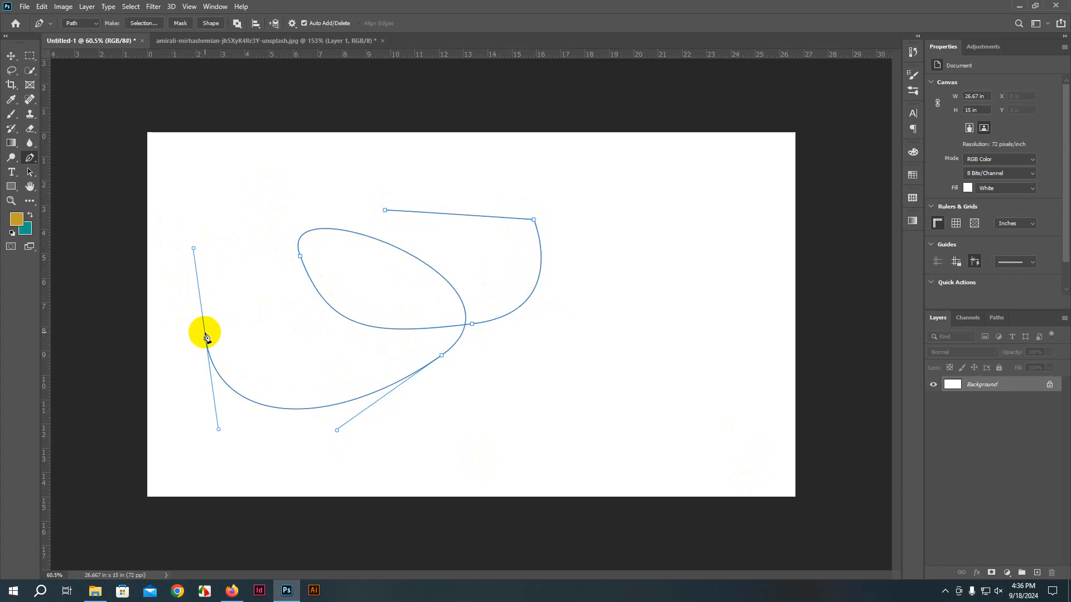
pyautogui.click(206, 339)
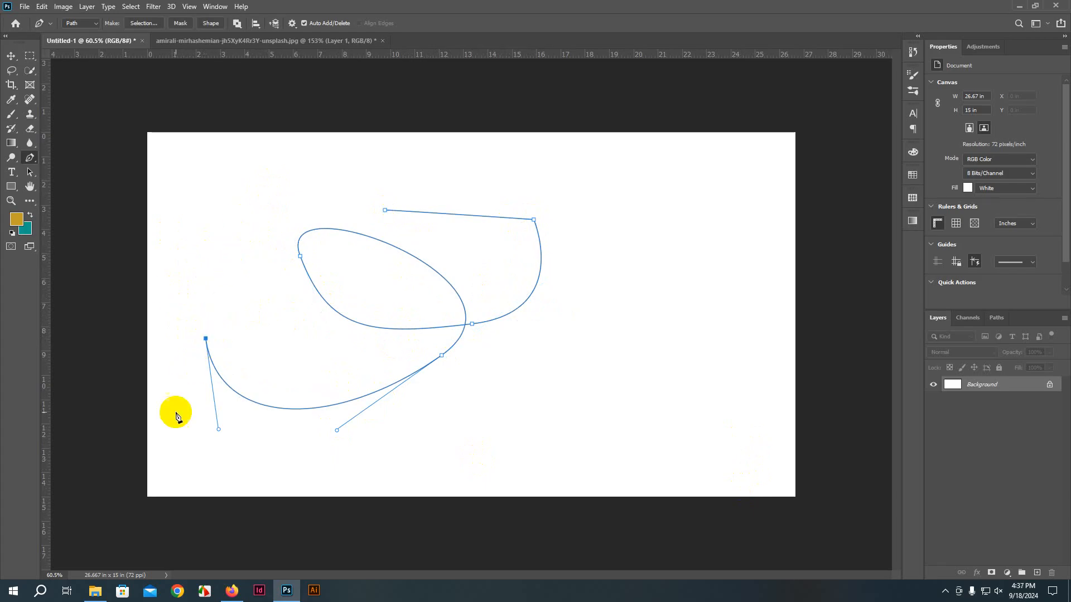
# Step: Extend the practice path around the canvas with mostly straight segments and close it at its first anchor
pyautogui.click(176, 441)
pyautogui.click(400, 467)
pyautogui.click(697, 317)
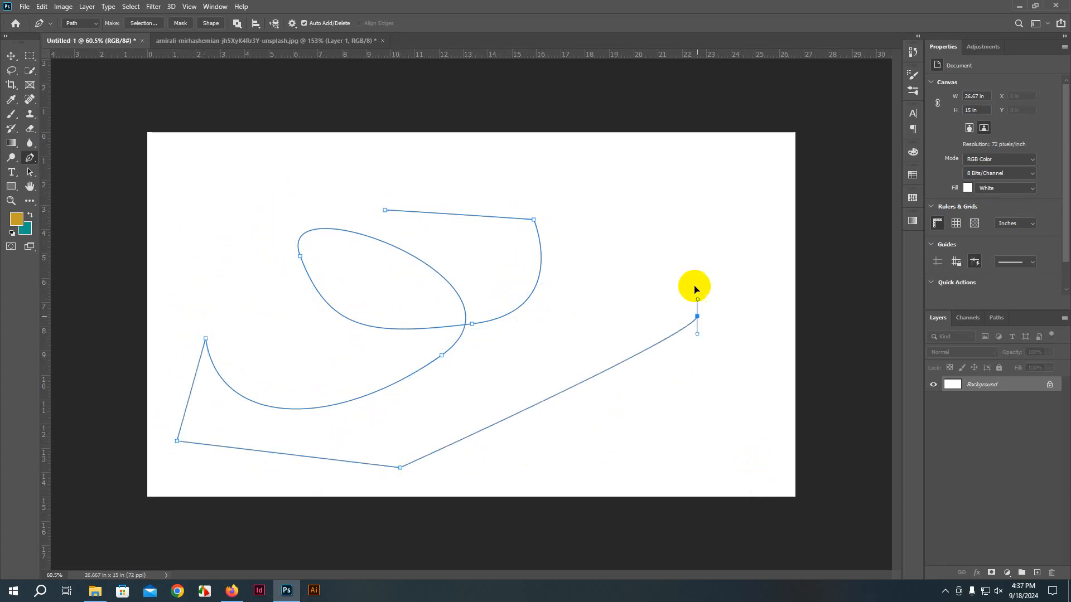
pyautogui.click(564, 174)
pyautogui.click(385, 210)
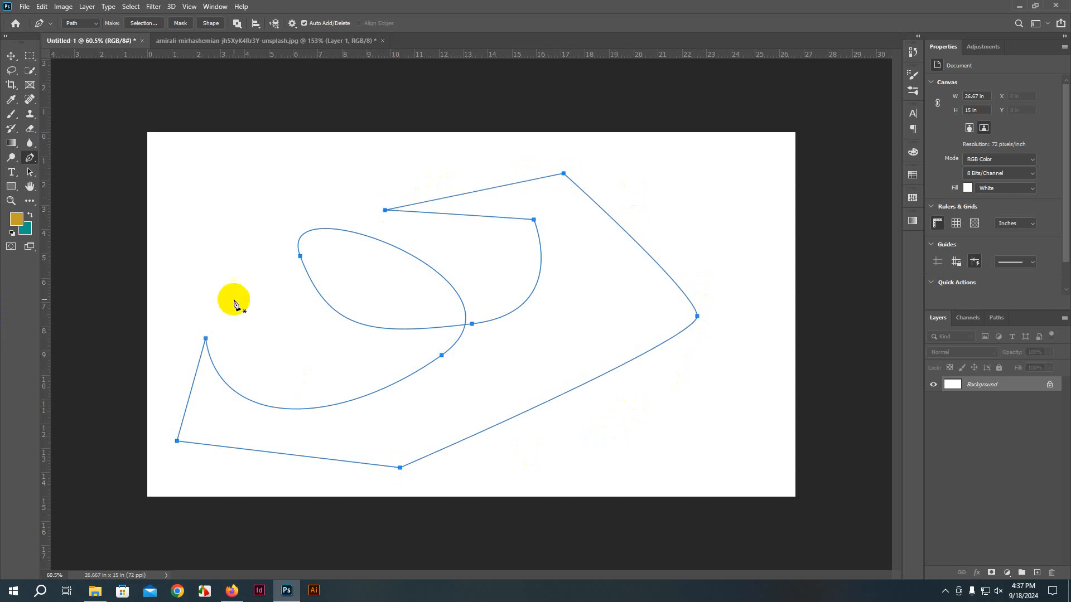
# Step: Delete the closed practice path from the blank canvas
pyautogui.click(11, 56)
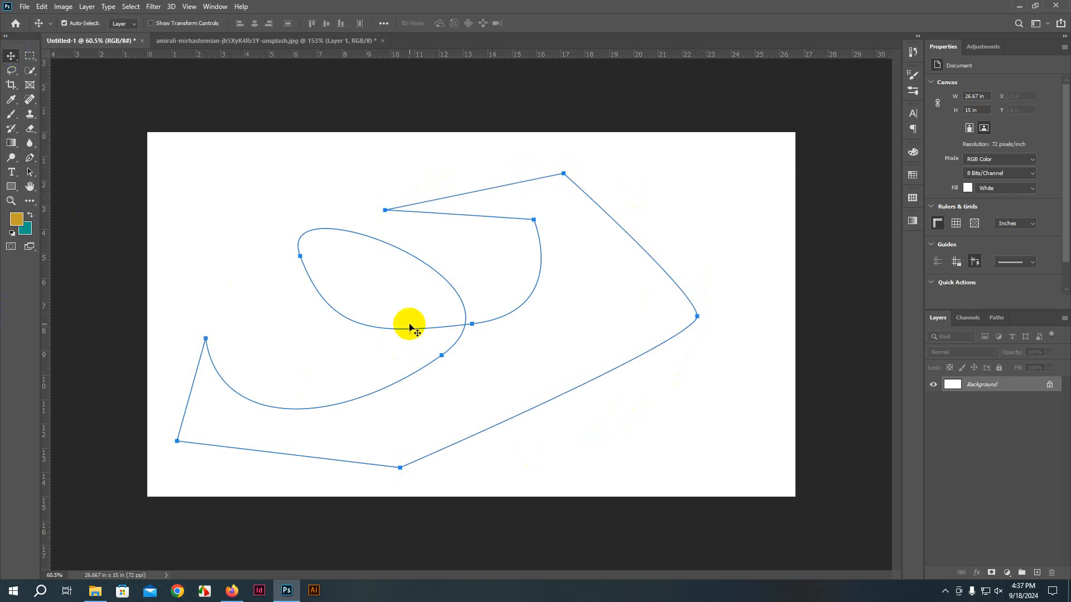
pyautogui.press('Delete')
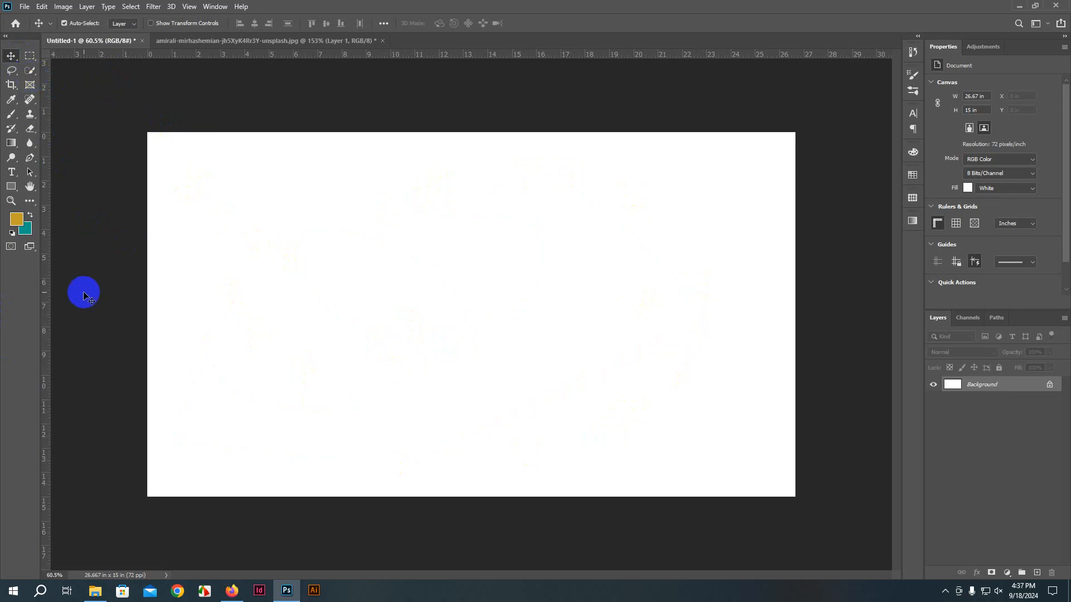
# Step: Start a Pen path in the cheeseburger photo, tracing up the lower bun's left edge to the red pepper
pyautogui.click(273, 41)
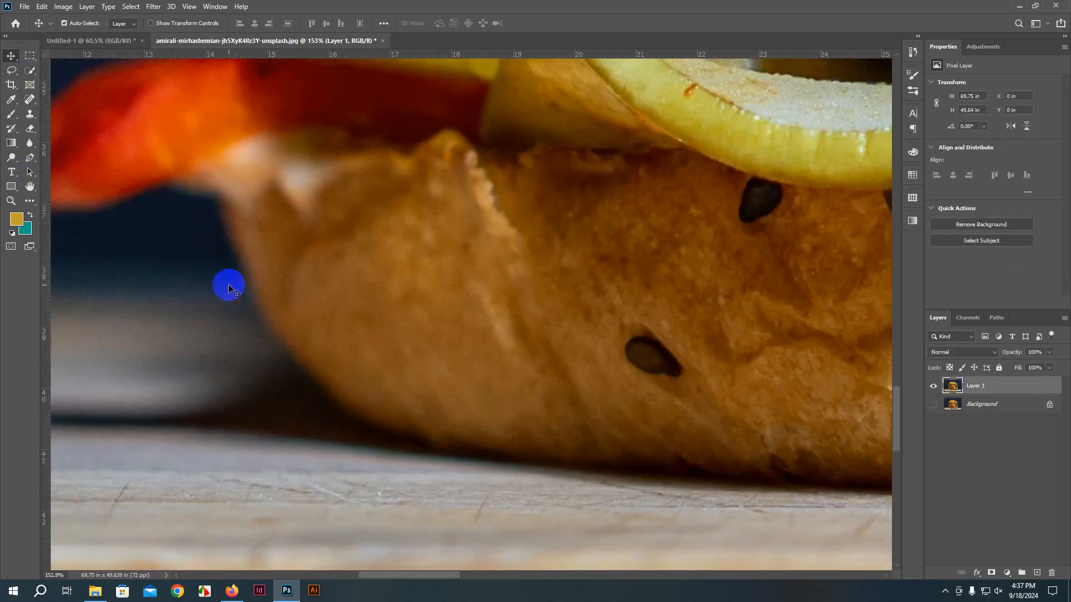
pyautogui.scroll(1, 218, 251)
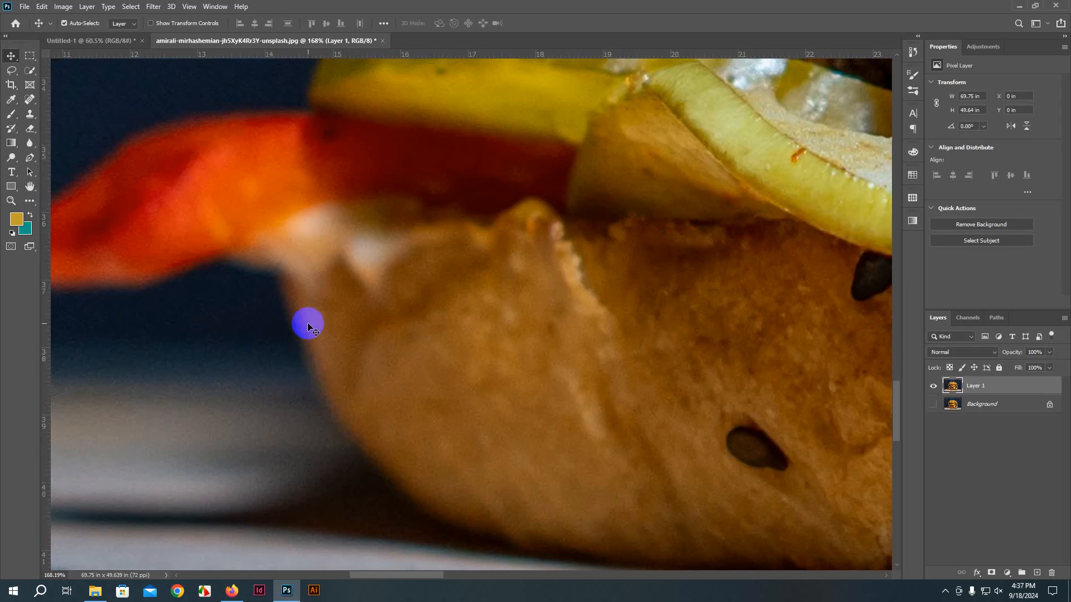
pyautogui.scroll(3, 290, 287)
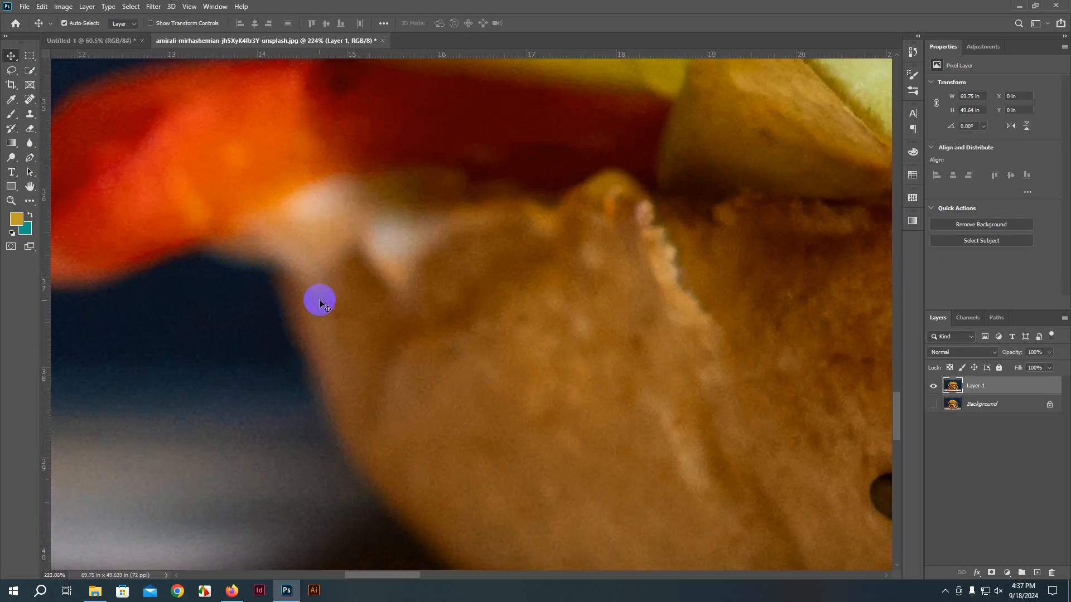
pyautogui.click(29, 159)
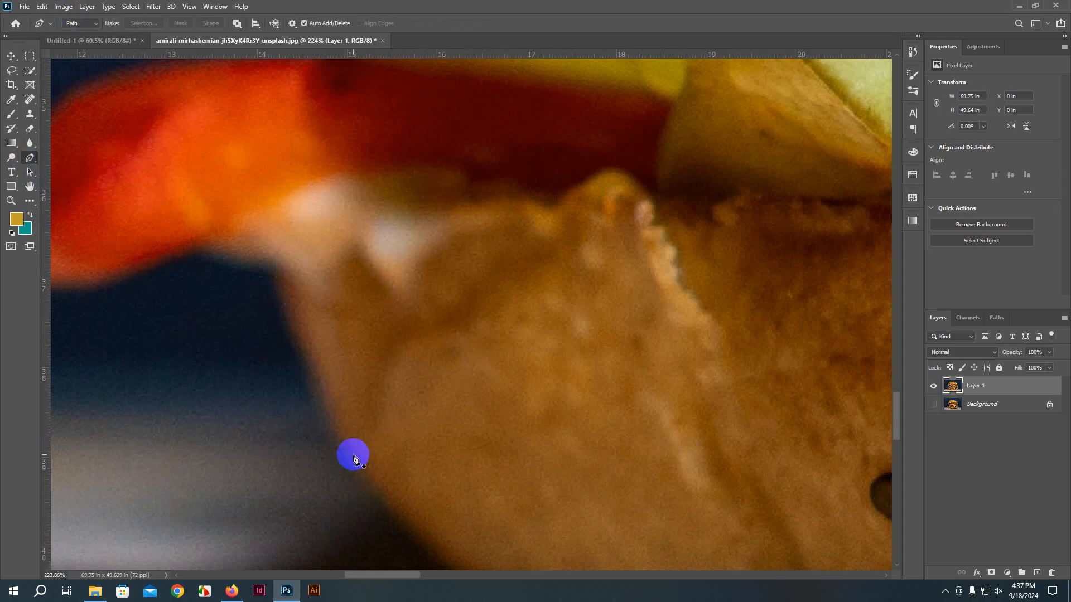
pyautogui.click(352, 457)
pyautogui.click(343, 409)
pyautogui.click(333, 387)
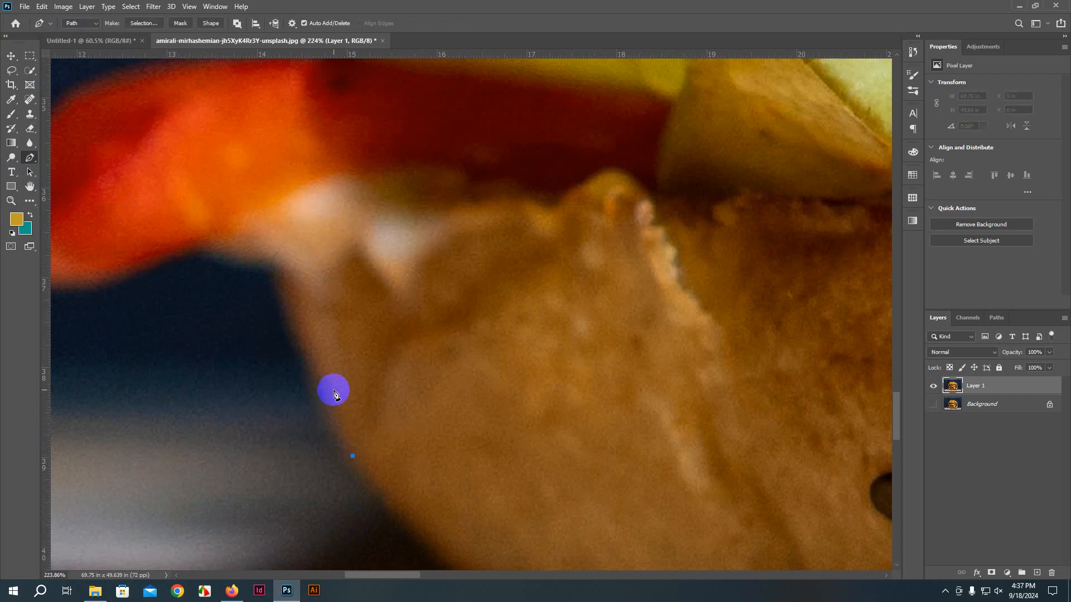
pyautogui.click(323, 367)
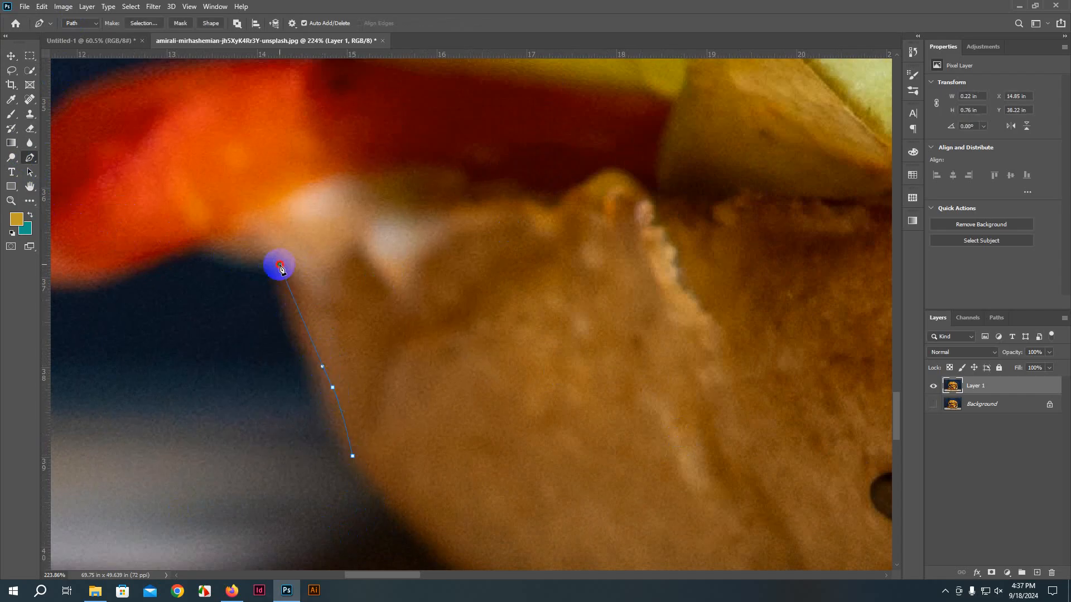
pyautogui.moveTo(279, 265); pyautogui.dragTo(261, 249)
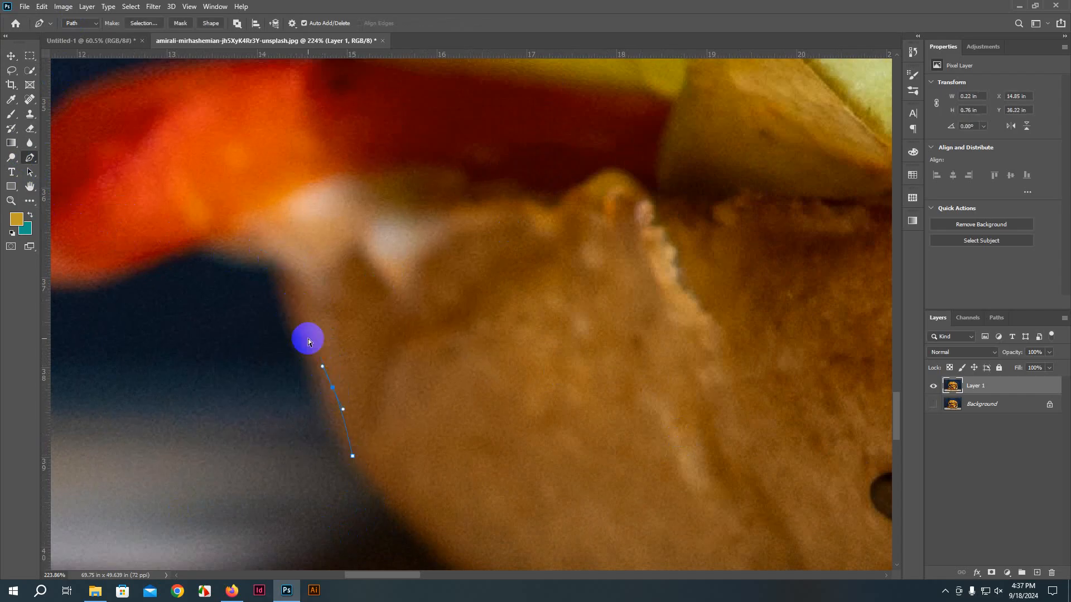
pyautogui.moveTo(302, 336); pyautogui.dragTo(278, 263)
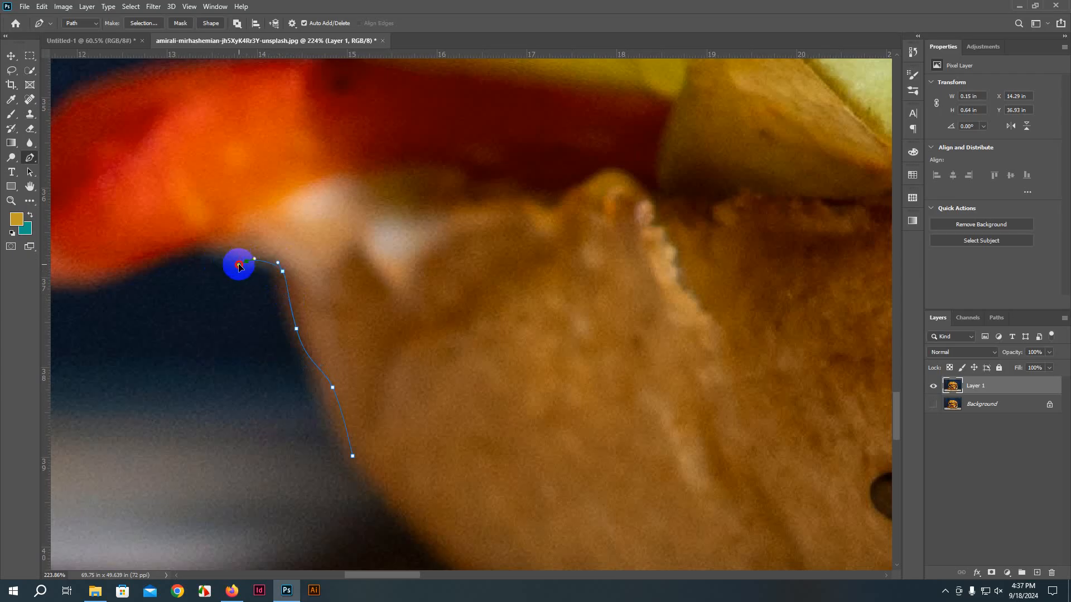
# Step: Continue the path along the underside of the red pepper to its pointed tip
pyautogui.moveTo(237, 264); pyautogui.dragTo(195, 244)
pyautogui.moveTo(131, 275); pyautogui.dragTo(261, 368)
pyautogui.moveTo(175, 368); pyautogui.dragTo(159, 366)
pyautogui.click(118, 353)
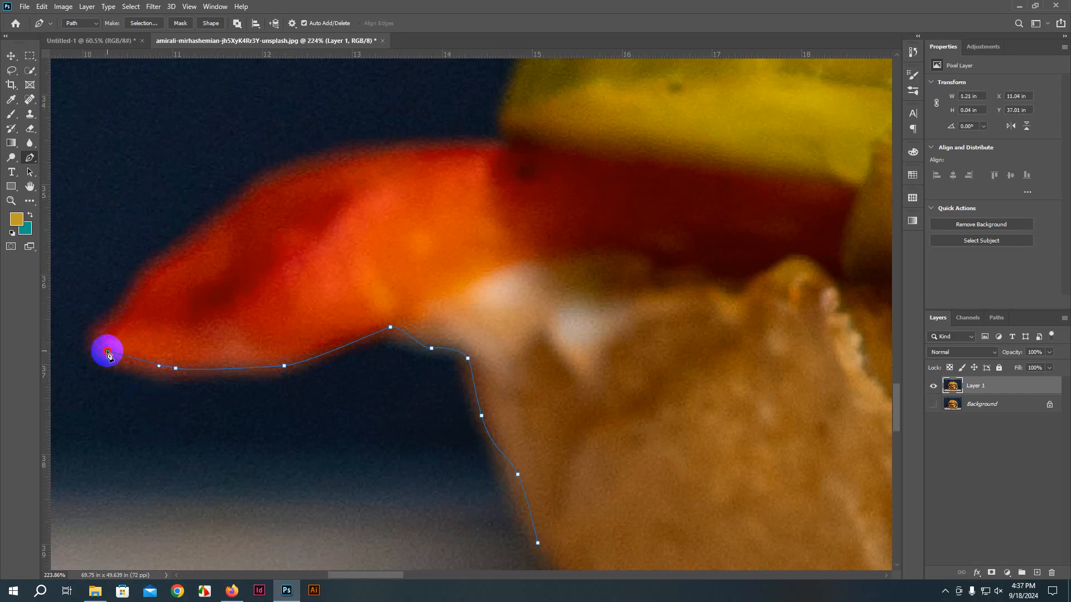
# Step: Trace the red pepper's upper edge back to the pickle slice and anchor the path at the pickle's lower corner
pyautogui.moveTo(132, 323); pyautogui.dragTo(218, 240)
pyautogui.moveTo(258, 196); pyautogui.dragTo(259, 196)
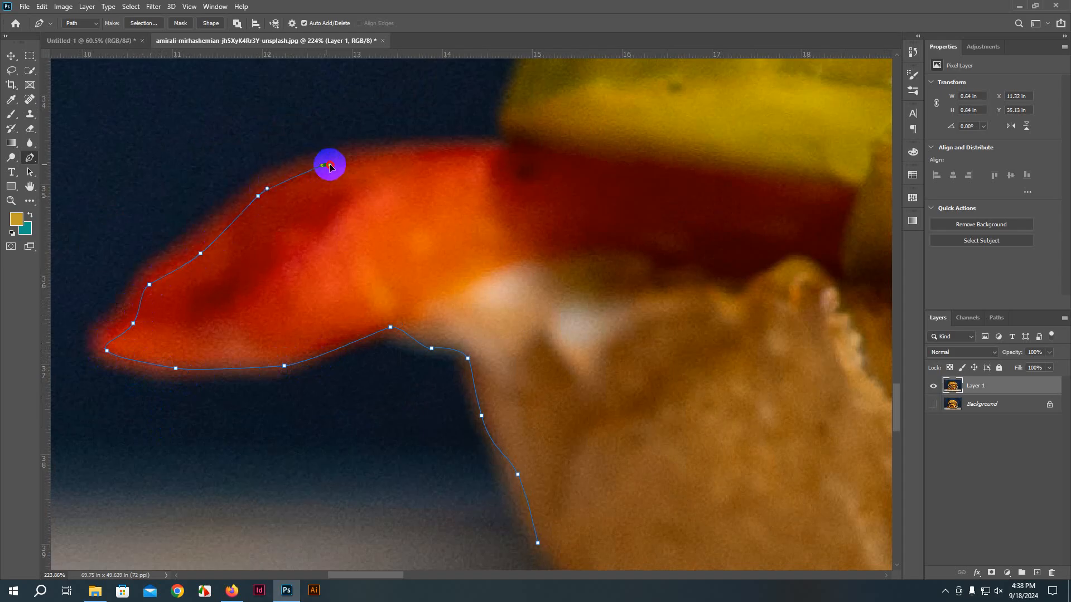
pyautogui.moveTo(326, 165); pyautogui.dragTo(272, 308)
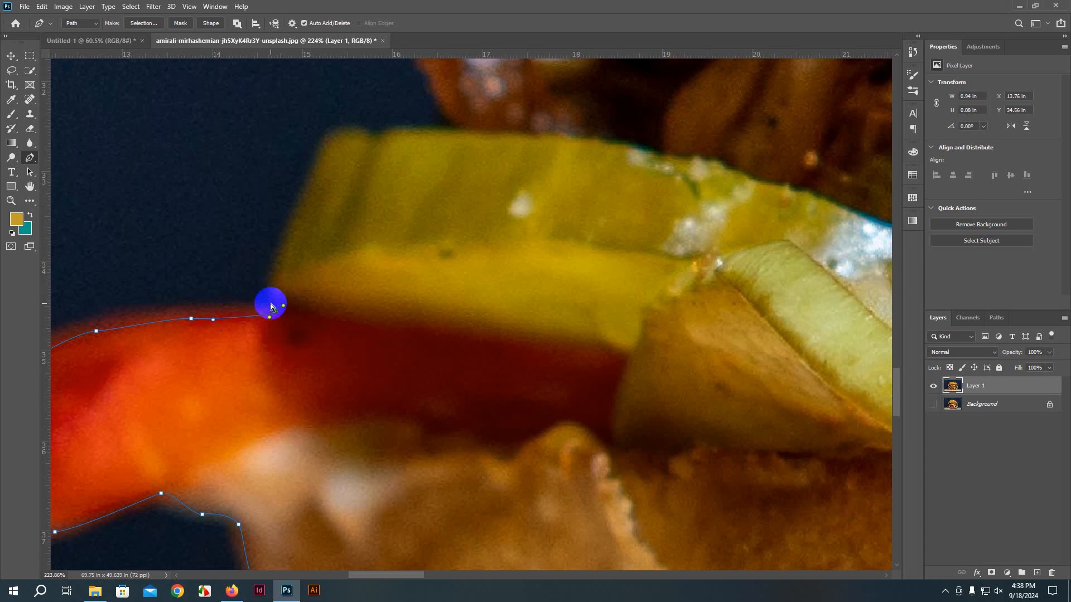
pyautogui.scroll(3, 266, 335)
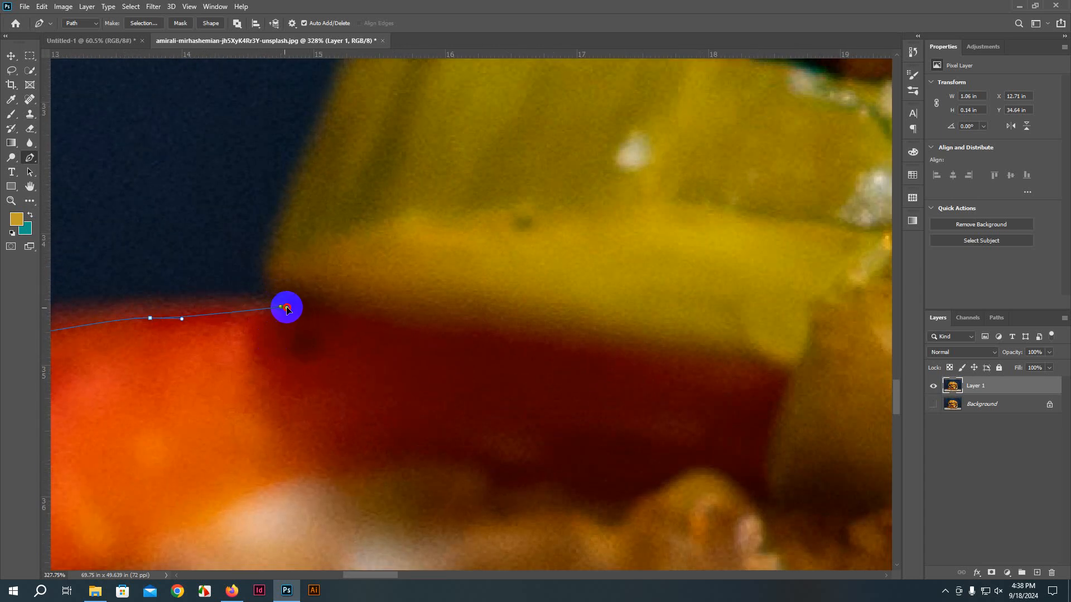
pyautogui.moveTo(286, 308)
pyautogui.mouseDown()
pyautogui.moveTo(294, 302)
pyautogui.moveTo(280, 295)
pyautogui.moveTo(285, 316)
pyautogui.mouseUp()
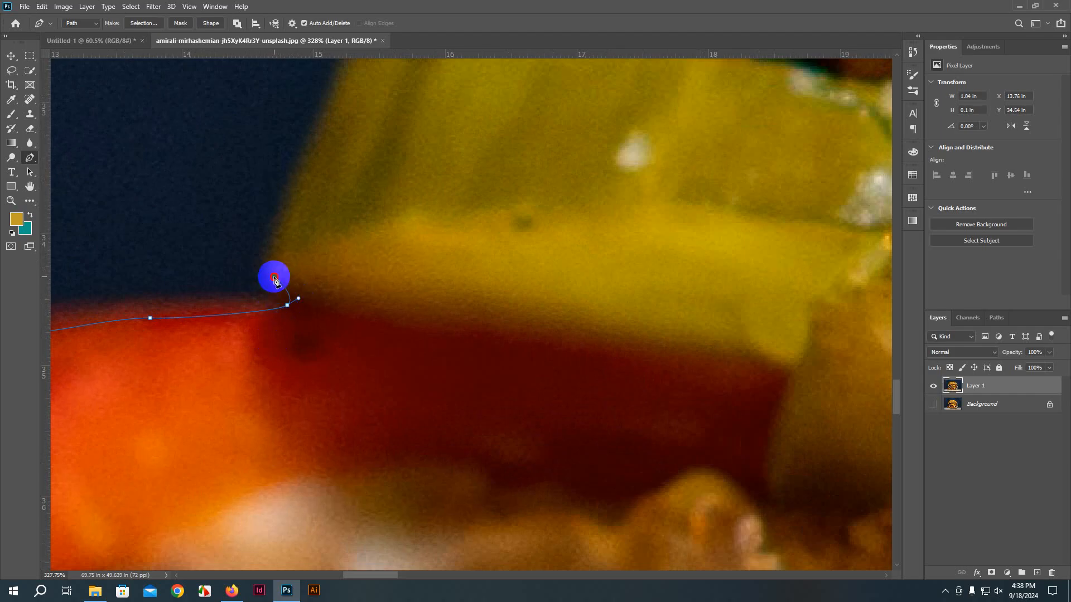
pyautogui.moveTo(273, 277); pyautogui.dragTo(274, 265)
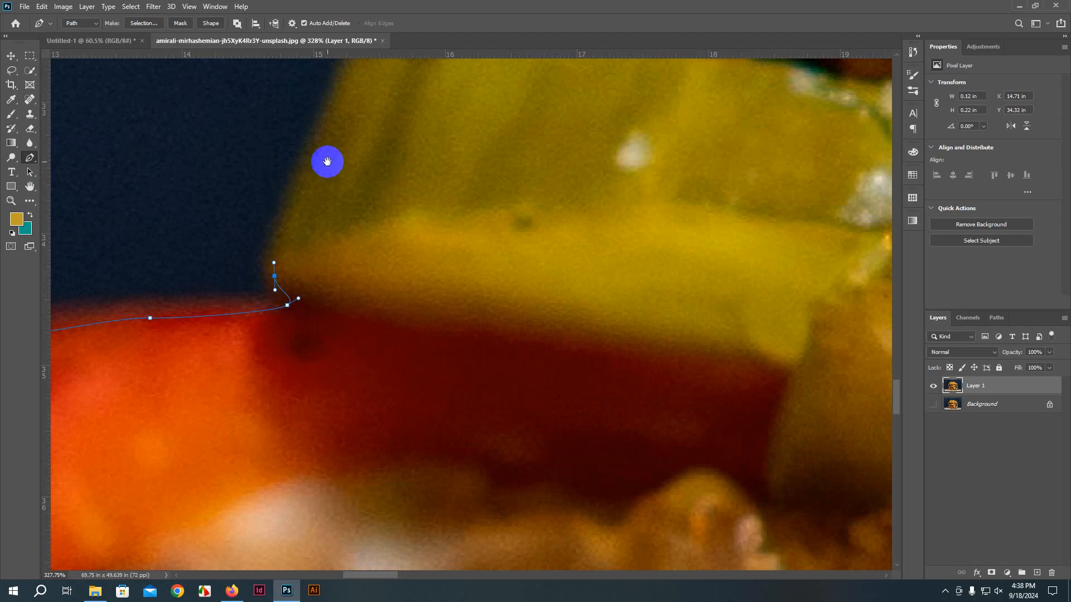
pyautogui.moveTo(327, 160); pyautogui.dragTo(140, 437)
pyautogui.moveTo(180, 300); pyautogui.dragTo(261, 323)
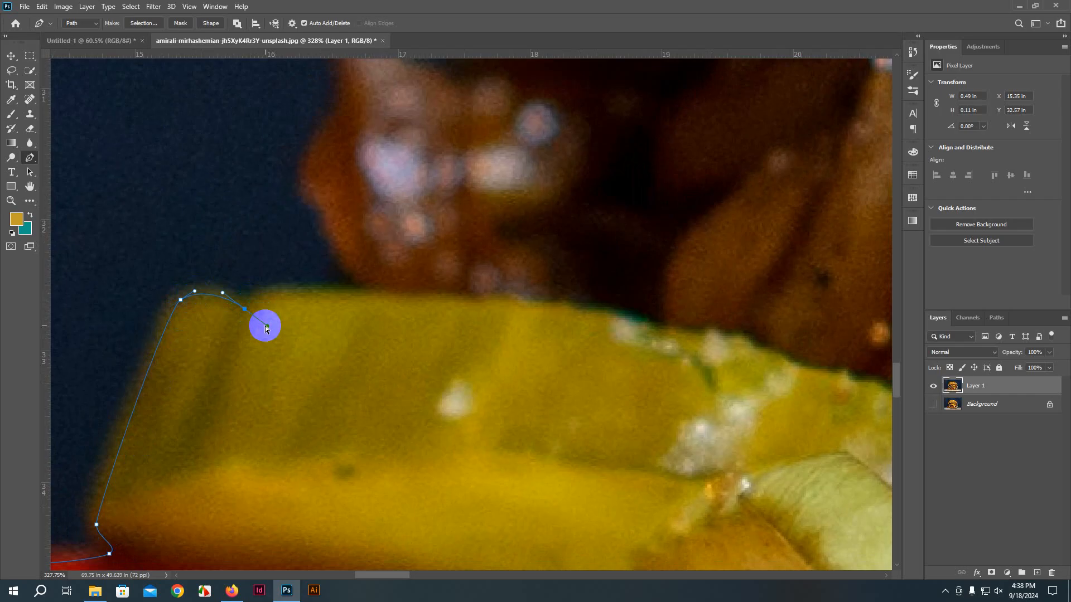
pyautogui.hotkey('ctrl', 'z')
pyautogui.hotkey('ctrl', 'z')
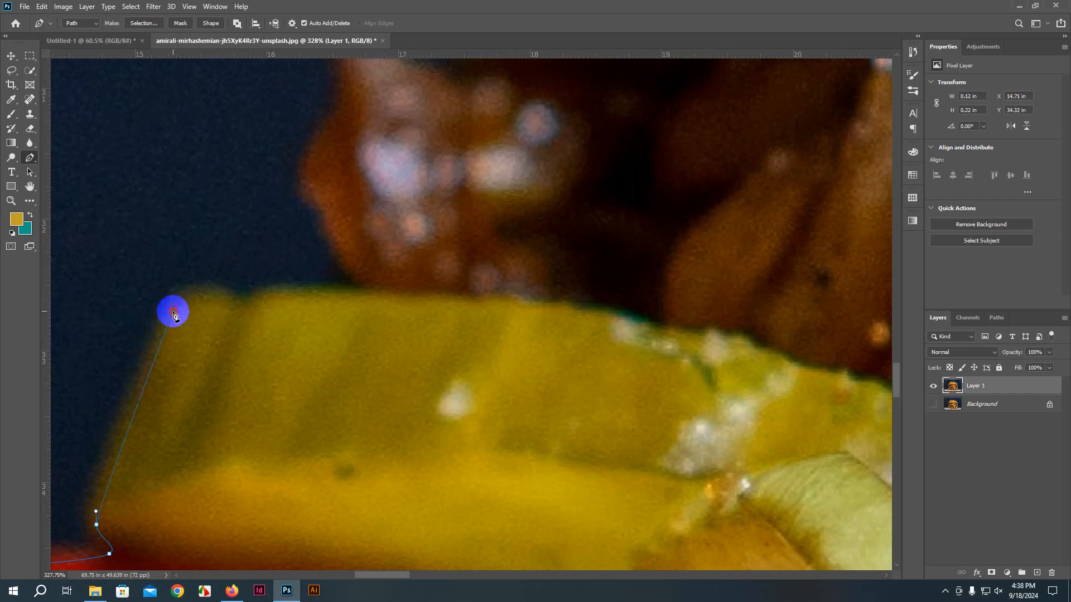
# Step: Continue the path along the pickle slice's upper edge to the corner where it meets the caramelized onion
pyautogui.moveTo(179, 302); pyautogui.dragTo(257, 309)
pyautogui.moveTo(274, 292); pyautogui.dragTo(360, 297)
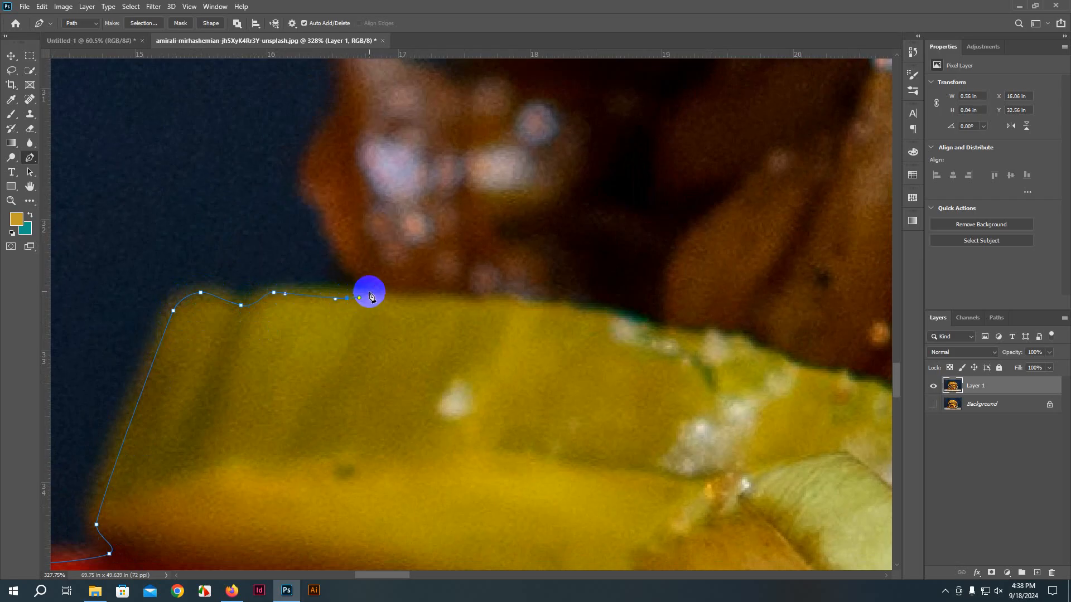
pyautogui.click(380, 292)
# Step: Trace up the left edge of the onion piece to its pointed tip and down into the notch beneath the patty
pyautogui.moveTo(353, 261); pyautogui.dragTo(350, 243)
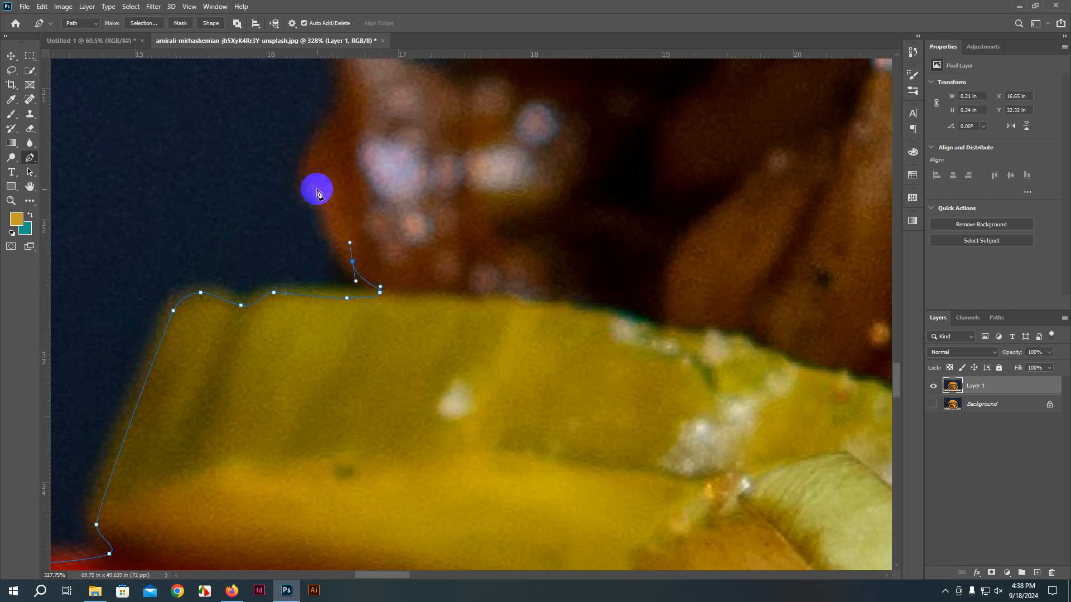
pyautogui.moveTo(314, 184); pyautogui.dragTo(315, 171)
pyautogui.moveTo(334, 130); pyautogui.dragTo(341, 116)
pyautogui.moveTo(385, 156); pyautogui.dragTo(330, 558)
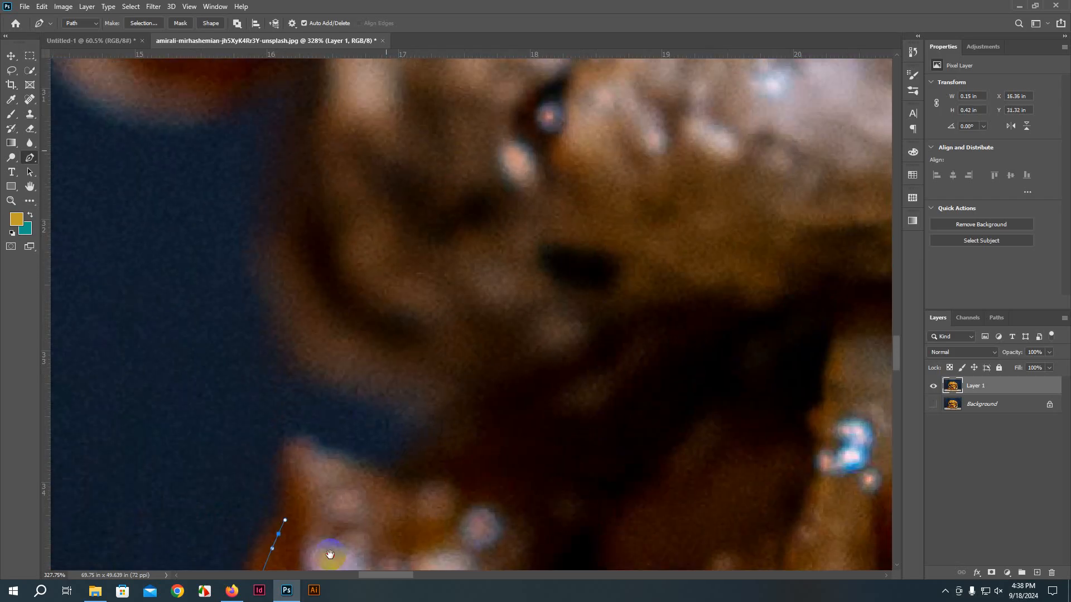
pyautogui.moveTo(296, 465); pyautogui.dragTo(301, 436)
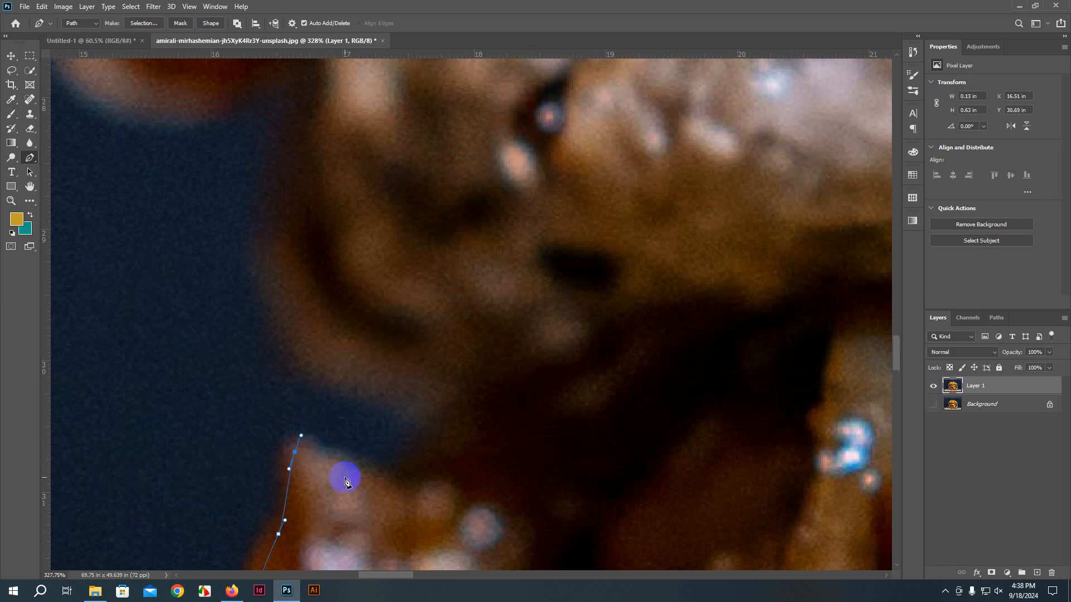
pyautogui.moveTo(359, 478); pyautogui.dragTo(402, 482)
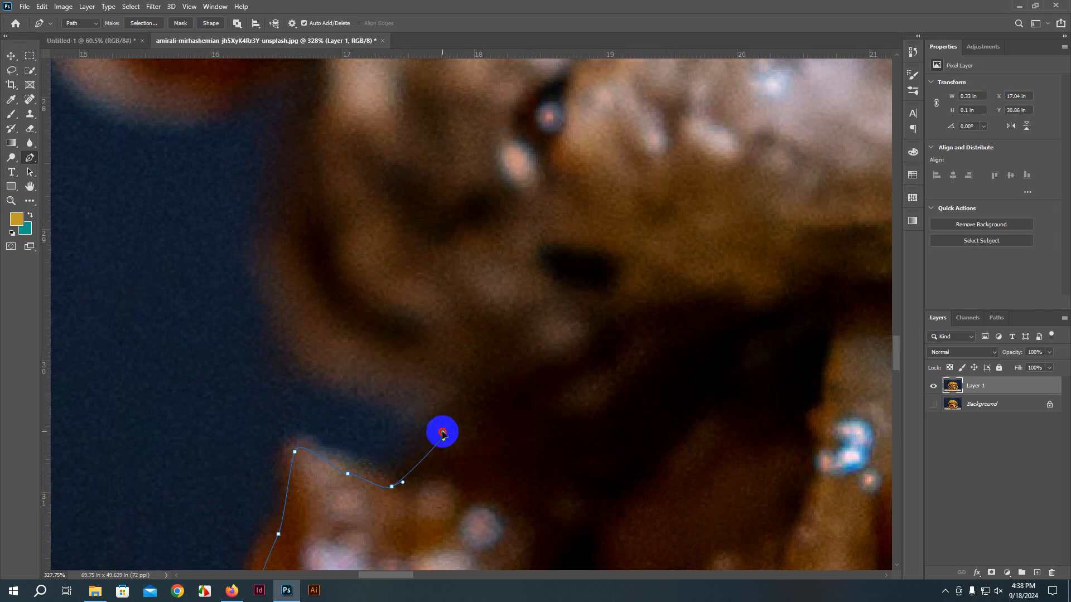
# Step: Curve the path around the patty's left end, up to the junction with the hanging onion
pyautogui.moveTo(442, 435); pyautogui.dragTo(361, 481)
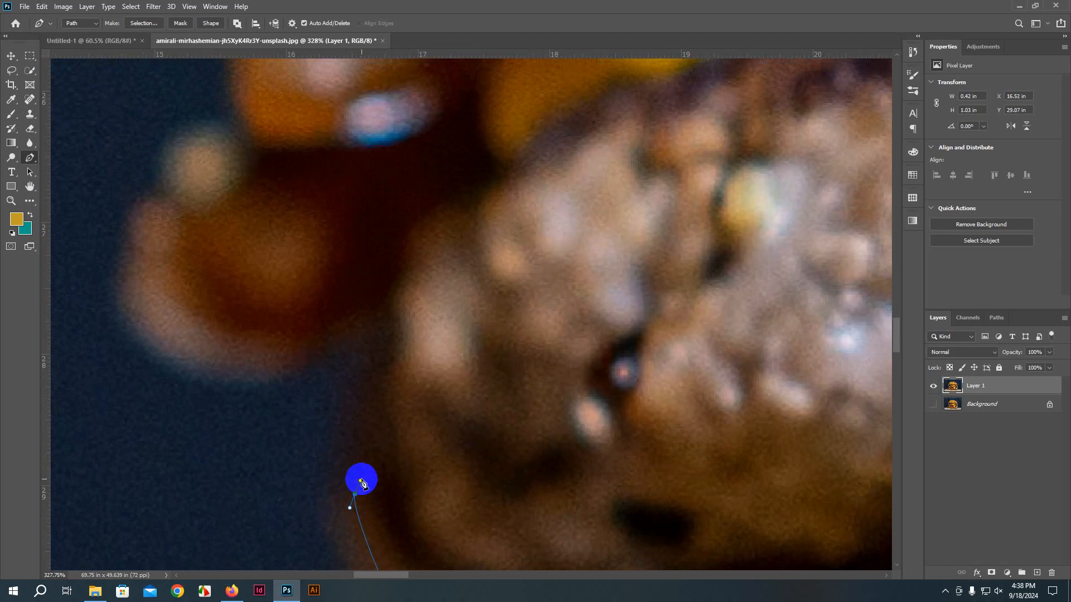
pyautogui.scroll(-10, 367, 453)
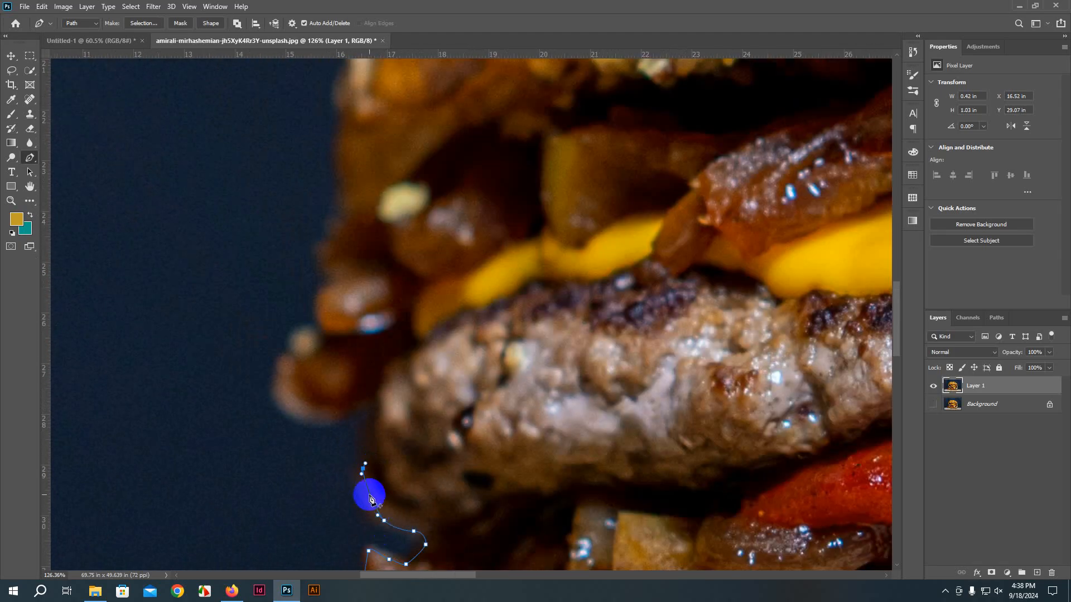
pyautogui.scroll(7, 369, 498)
pyautogui.moveTo(376, 409); pyautogui.dragTo(379, 392)
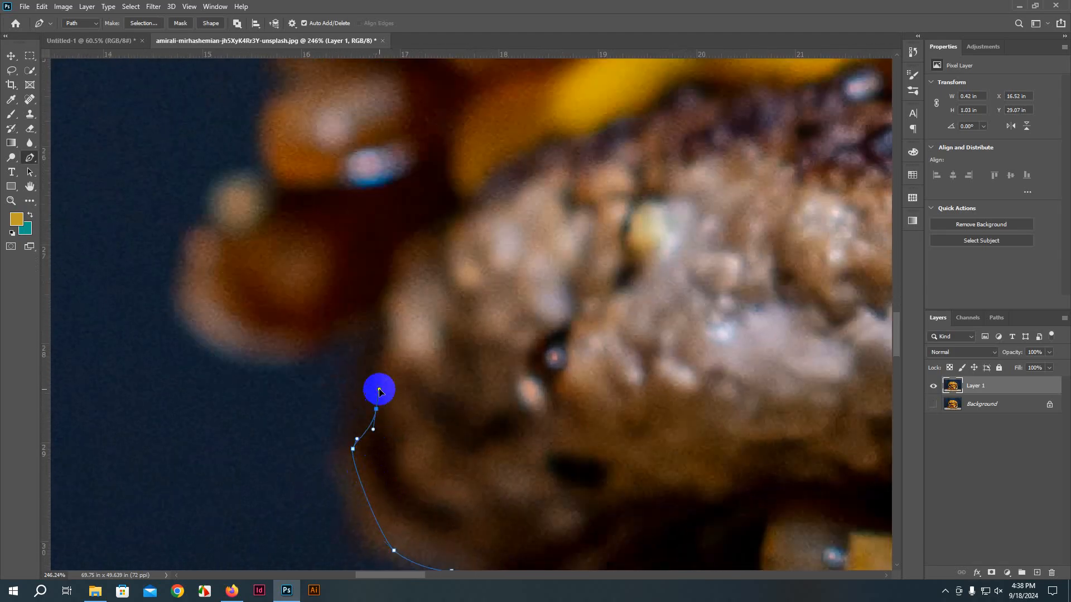
pyautogui.moveTo(385, 342); pyautogui.dragTo(371, 299)
# Step: Trace around the hanging onion lump and the pale speck above it, continuing up the outer edge of the onions
pyautogui.moveTo(291, 343); pyautogui.dragTo(281, 344)
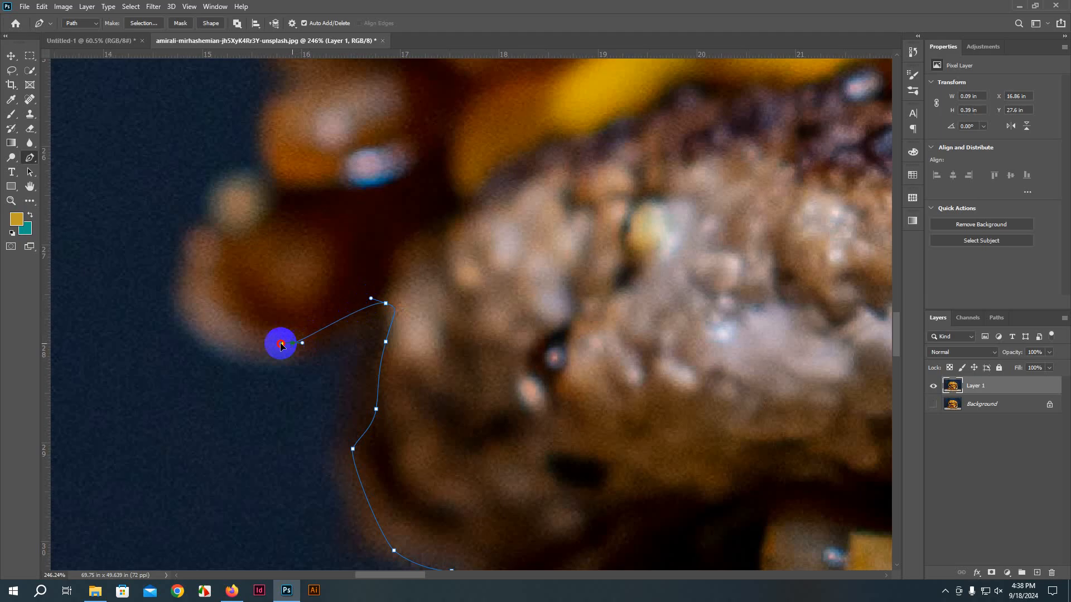
pyautogui.moveTo(199, 320); pyautogui.dragTo(242, 171)
pyautogui.moveTo(308, 215); pyautogui.dragTo(225, 458)
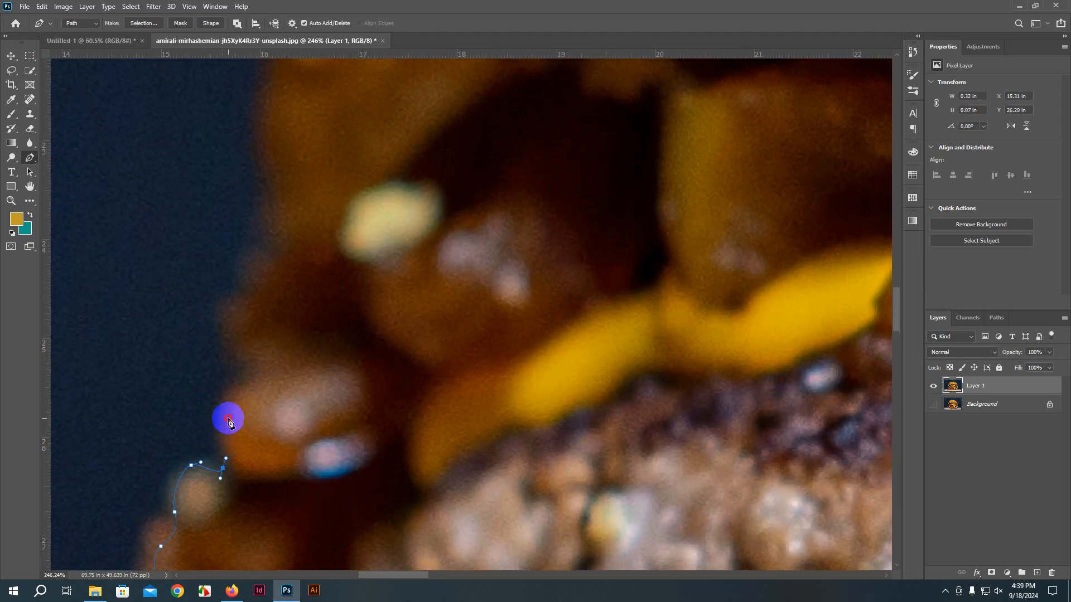
pyautogui.moveTo(228, 414); pyautogui.dragTo(263, 285)
# Step: Carry the path from the onions up the upper bun's left edge to the protruding pale seed
pyautogui.moveTo(280, 231); pyautogui.dragTo(268, 430)
pyautogui.moveTo(231, 359); pyautogui.dragTo(248, 333)
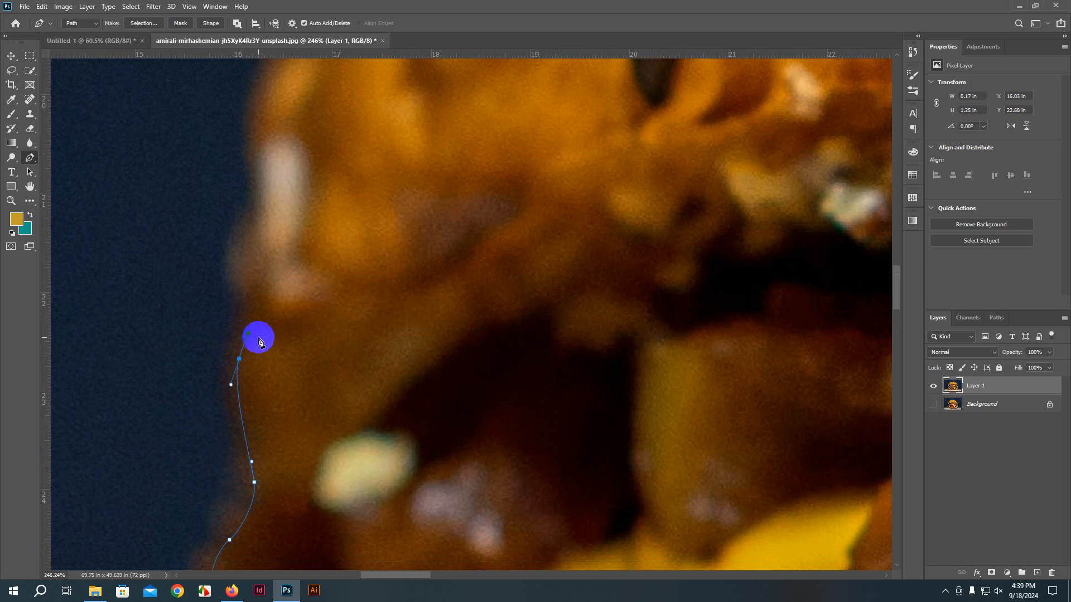
pyautogui.click(260, 317)
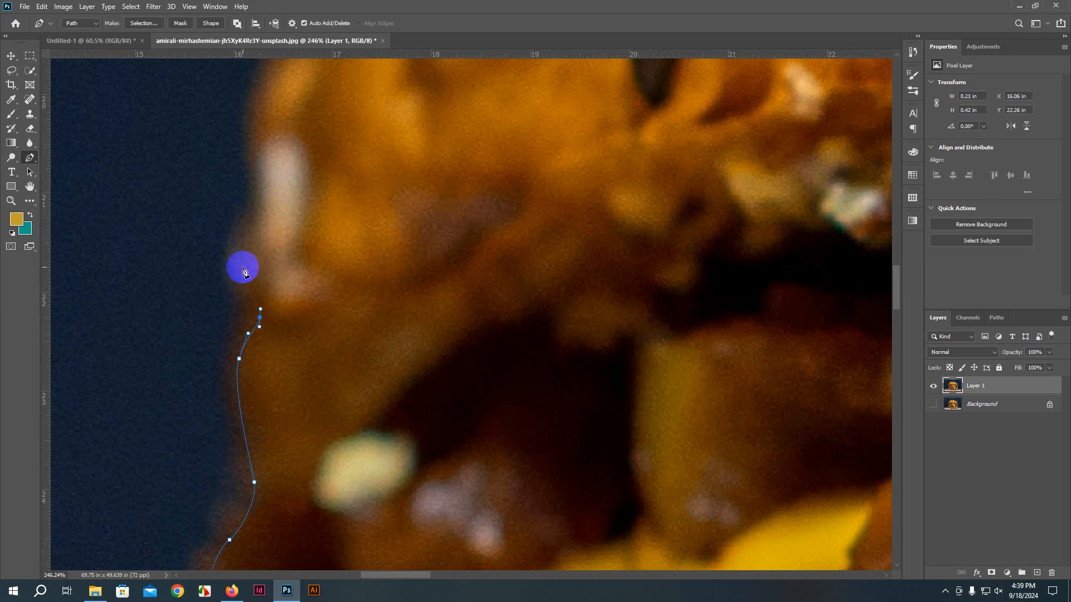
pyautogui.moveTo(240, 256); pyautogui.dragTo(242, 244)
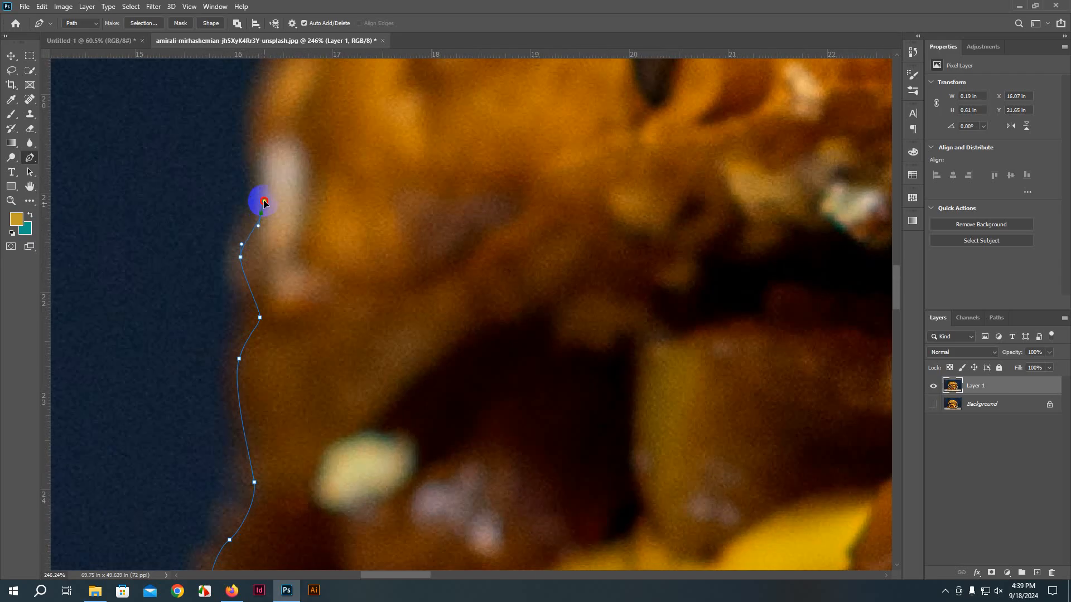
pyautogui.moveTo(291, 160); pyautogui.dragTo(290, 354)
pyautogui.moveTo(260, 299); pyautogui.dragTo(262, 273)
pyautogui.moveTo(285, 238); pyautogui.dragTo(272, 173)
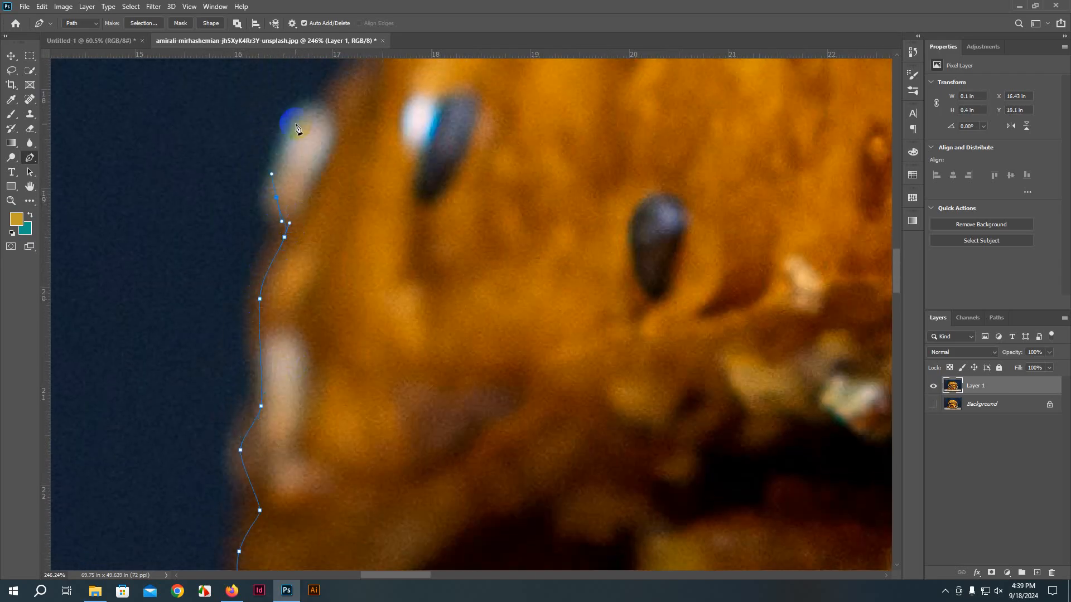
# Step: Continue the path over the protruding seed and around the next seed up on the bun's left edge
pyautogui.moveTo(329, 110); pyautogui.dragTo(336, 106)
pyautogui.moveTo(412, 118); pyautogui.dragTo(435, 414)
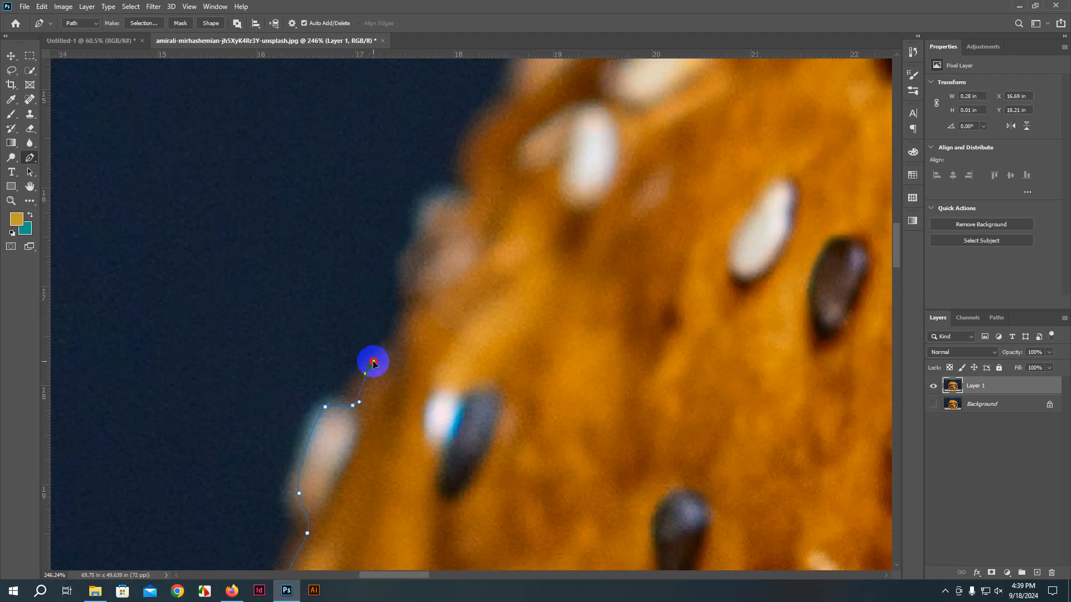
pyautogui.moveTo(373, 364); pyautogui.dragTo(409, 352)
pyautogui.click(462, 202)
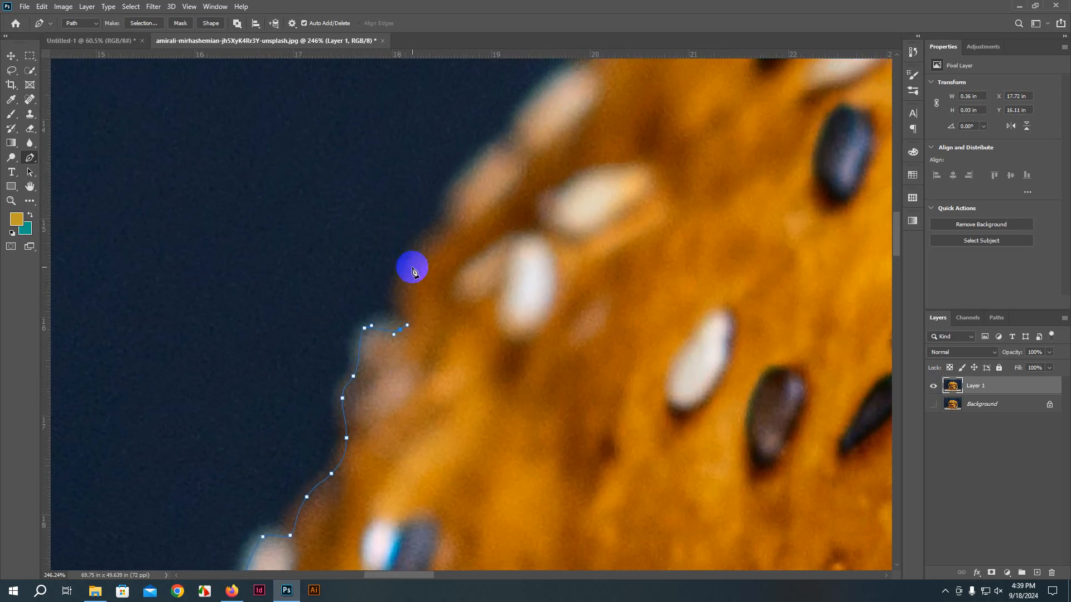
# Step: Trace the bun's rim diagonally upward and around the outer edge of the next pale seed
pyautogui.moveTo(405, 276); pyautogui.dragTo(457, 235)
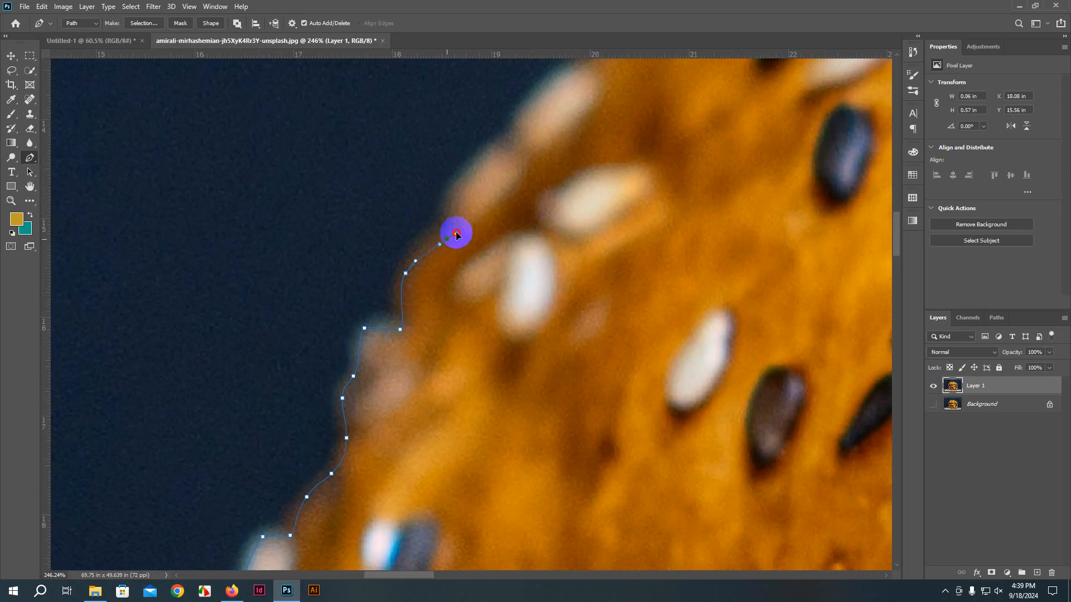
pyautogui.click(454, 196)
pyautogui.click(461, 167)
pyautogui.moveTo(497, 147); pyautogui.dragTo(515, 137)
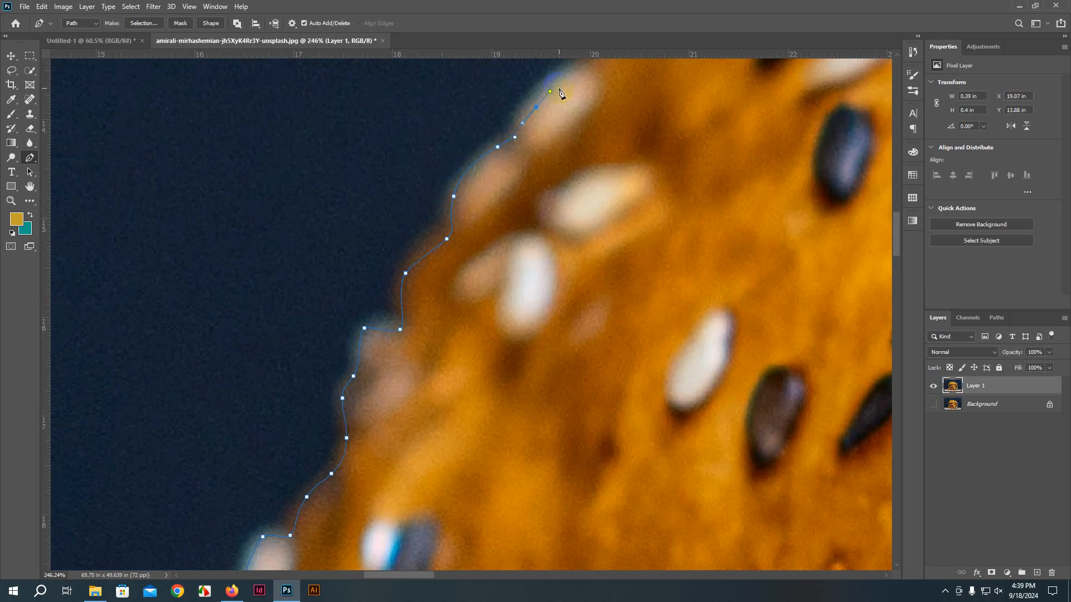
# Step: Undo the last misplaced anchor and retrace the rim around the following pale seed and past the dark seed
pyautogui.moveTo(584, 127); pyautogui.dragTo(535, 297)
pyautogui.hotkey('ctrl', 'z')
pyautogui.hotkey('ctrl', 'z')
pyautogui.moveTo(577, 171); pyautogui.dragTo(389, 478)
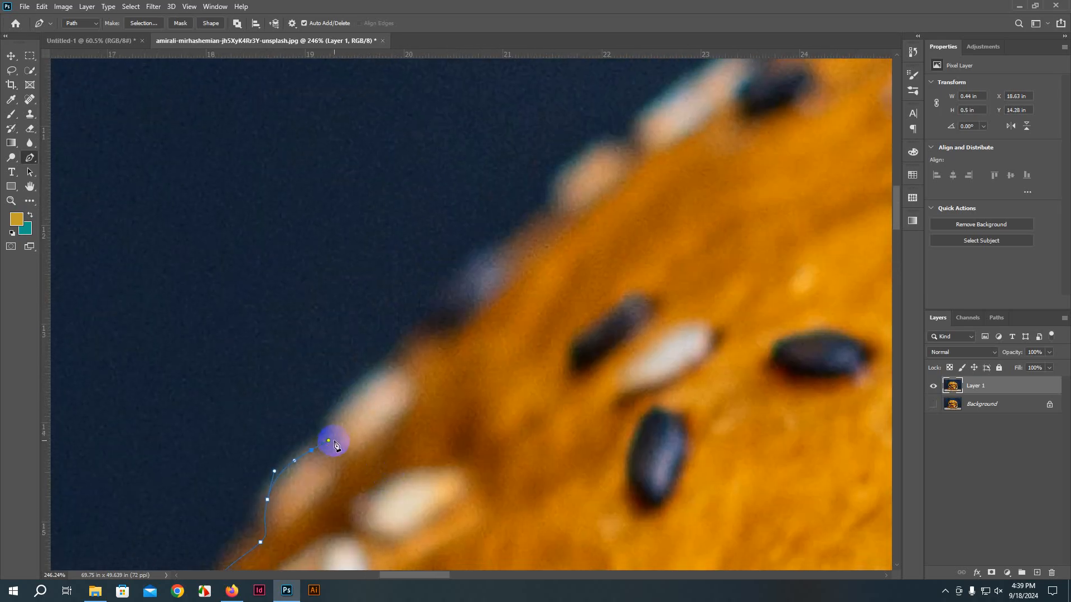
pyautogui.click(364, 369)
pyautogui.moveTo(395, 371); pyautogui.dragTo(421, 334)
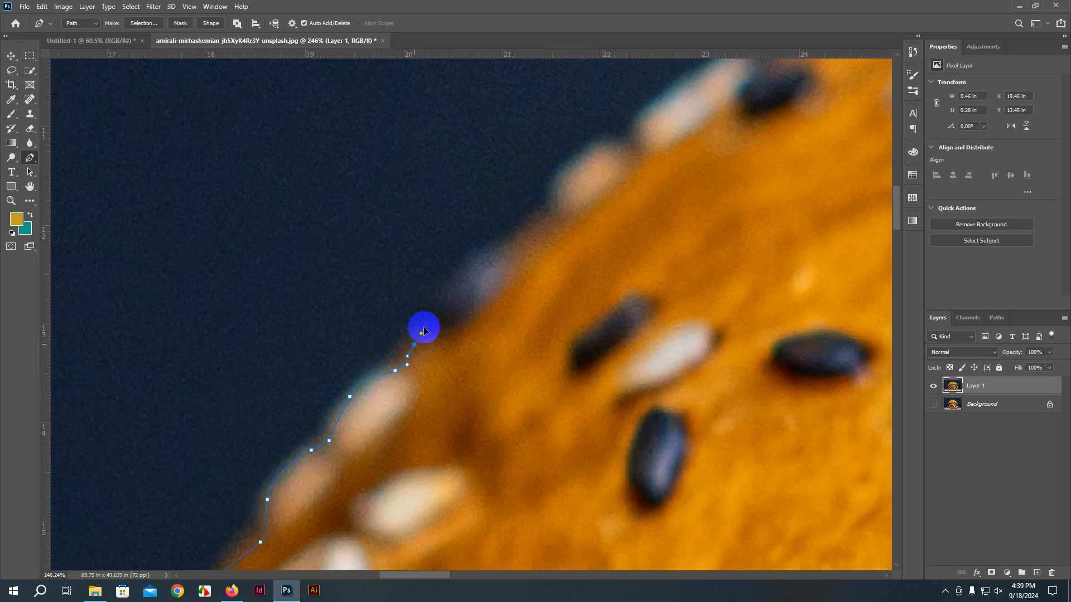
pyautogui.moveTo(459, 280); pyautogui.dragTo(527, 216)
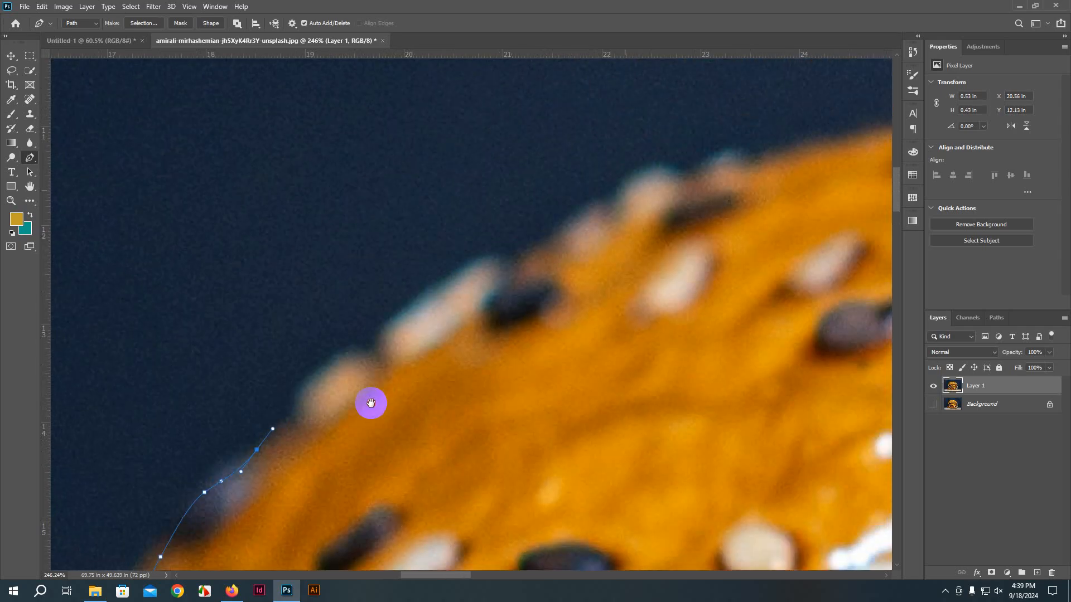
# Step: Continue the path over the next pale seeds along the rim toward the bun's crown
pyautogui.moveTo(625, 190); pyautogui.dragTo(371, 402)
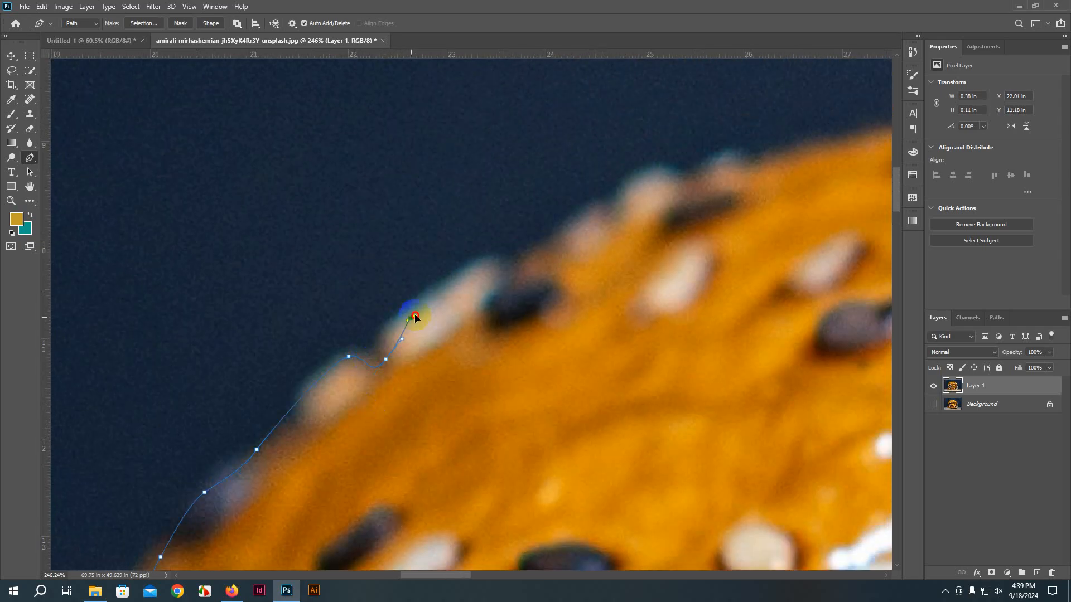
pyautogui.moveTo(415, 317); pyautogui.dragTo(430, 303)
pyautogui.moveTo(469, 266); pyautogui.dragTo(309, 291)
pyautogui.moveTo(424, 243); pyautogui.dragTo(484, 222)
# Step: Try the automatic background removal on the burger layer and revert it
pyautogui.click(946, 227)
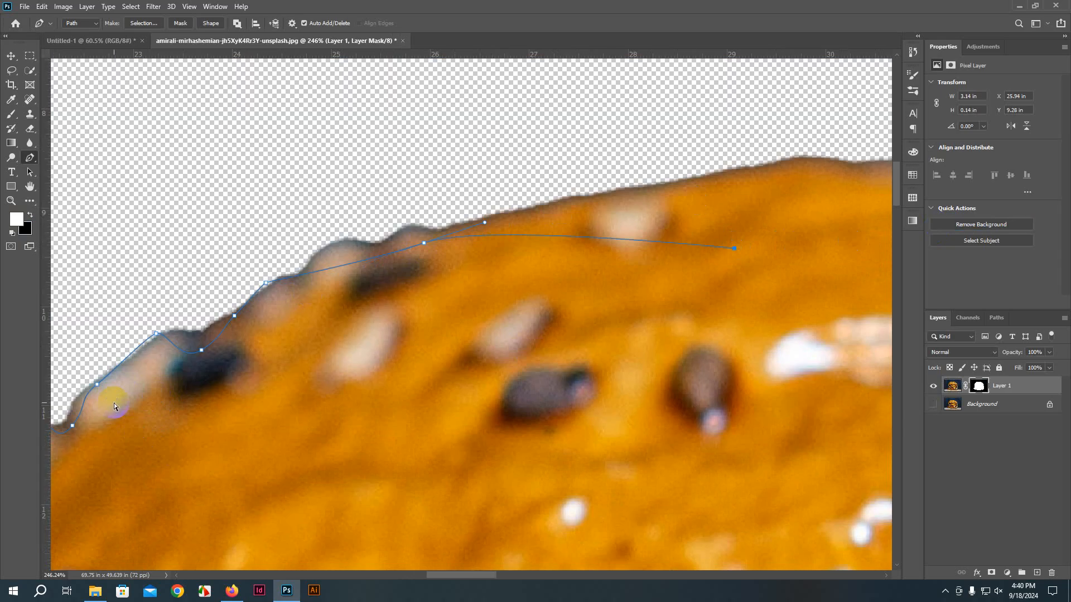
pyautogui.hotkey('ctrl', 'z')
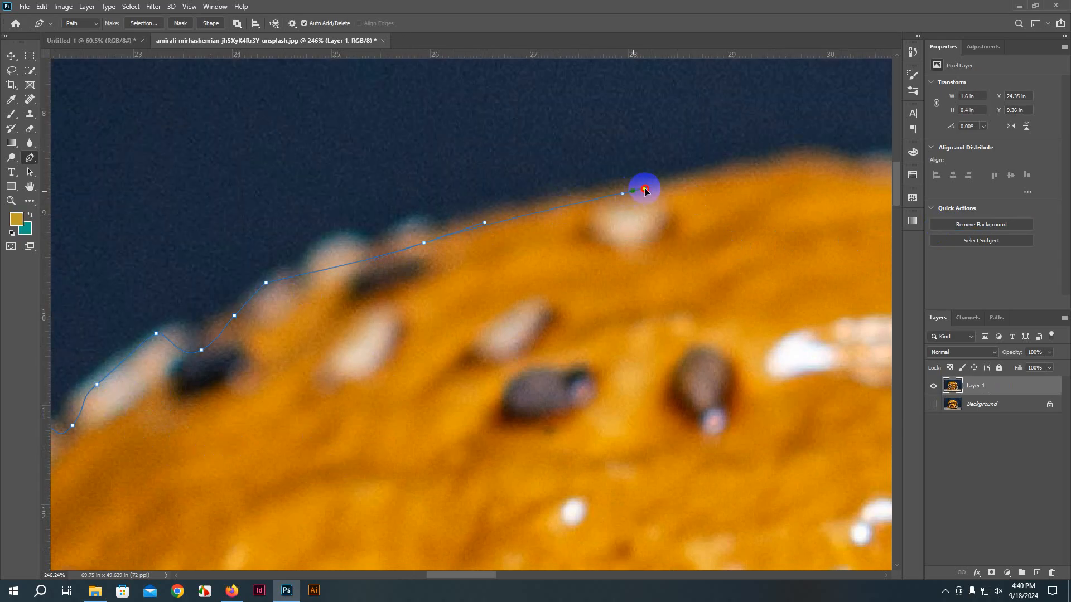
# Step: Extend the path with a few widely spaced anchors across the top of the bun's crown
pyautogui.click(669, 185)
pyautogui.moveTo(764, 248); pyautogui.dragTo(191, 280)
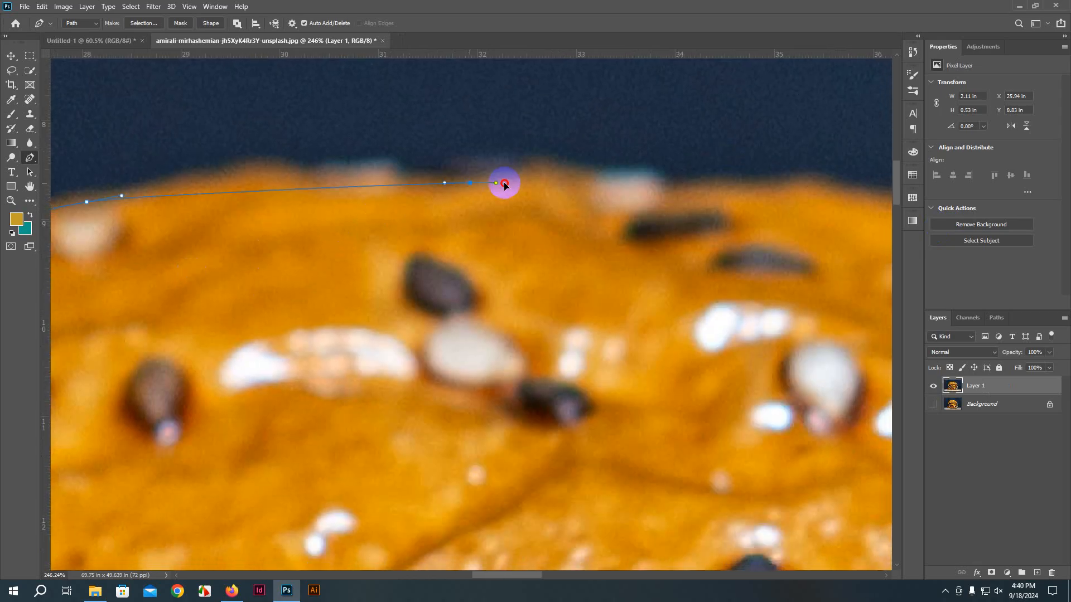
pyautogui.moveTo(504, 186); pyautogui.dragTo(530, 178)
pyautogui.moveTo(777, 234); pyautogui.dragTo(151, 230)
pyautogui.moveTo(341, 165); pyautogui.dragTo(391, 156)
# Step: Bring the path down the bun's right shoulder with widely spaced curved anchors
pyautogui.moveTo(612, 282); pyautogui.dragTo(95, 179)
pyautogui.moveTo(514, 229); pyautogui.dragTo(547, 257)
pyautogui.moveTo(707, 409); pyautogui.dragTo(140, 178)
pyautogui.moveTo(340, 217); pyautogui.dragTo(410, 271)
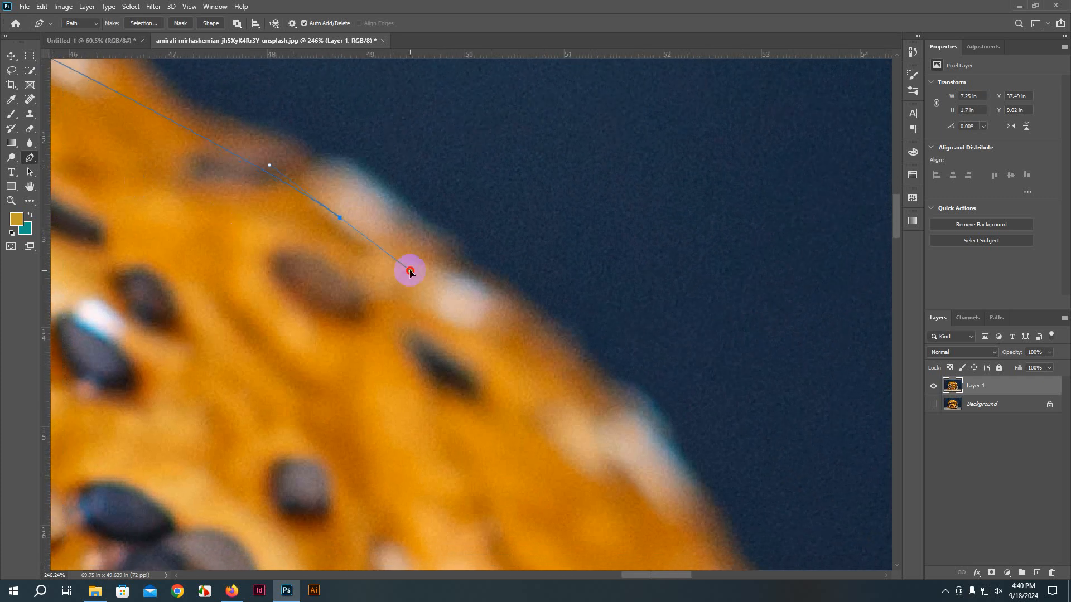
# Step: Continue the path from the crown down the top bun's right edge past the pale seeds, using curved anchors
pyautogui.moveTo(503, 504); pyautogui.dragTo(443, 259)
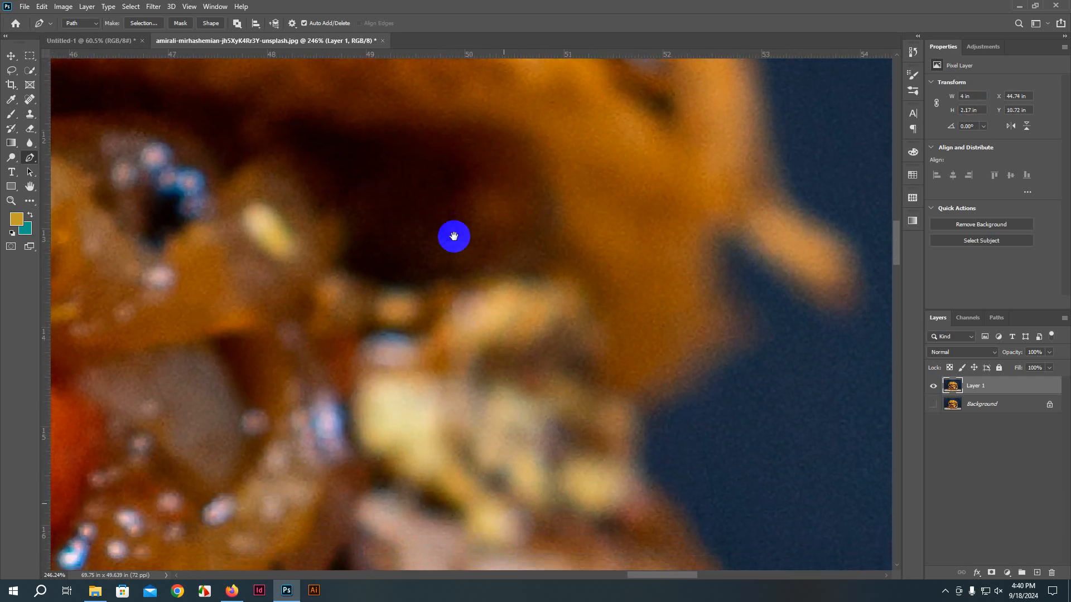
pyautogui.scroll(-10, 459, 289)
pyautogui.scroll(-2, 457, 298)
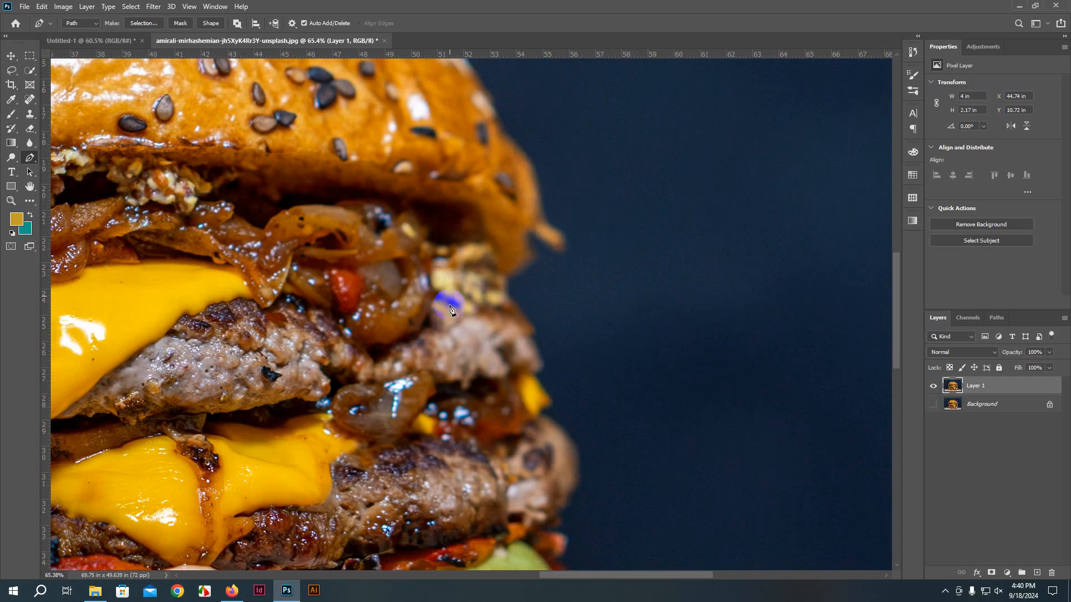
pyautogui.scroll(5, 451, 308)
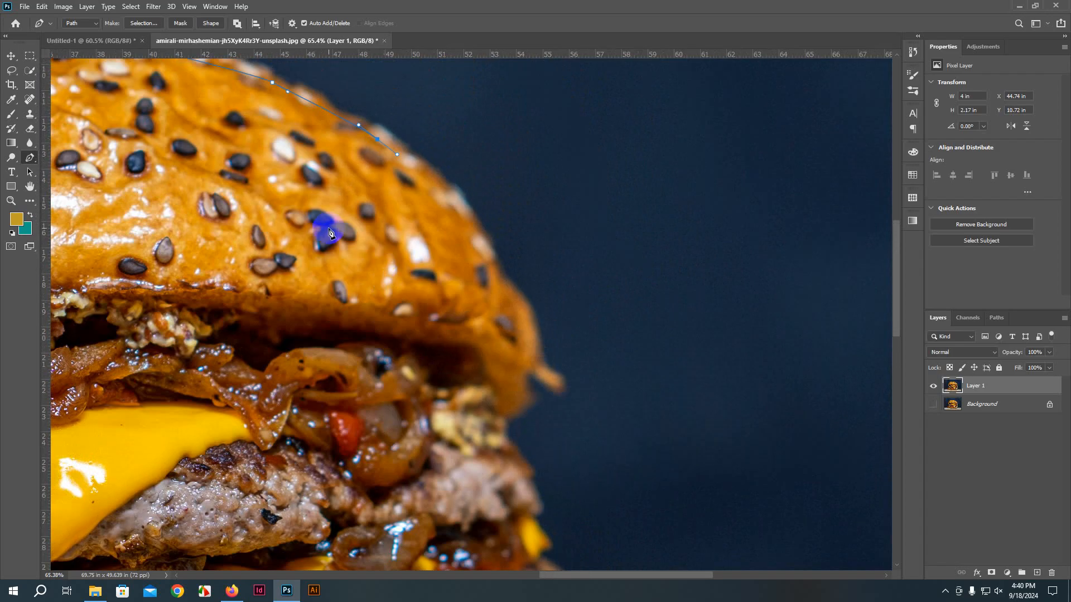
pyautogui.moveTo(397, 154); pyautogui.dragTo(412, 159)
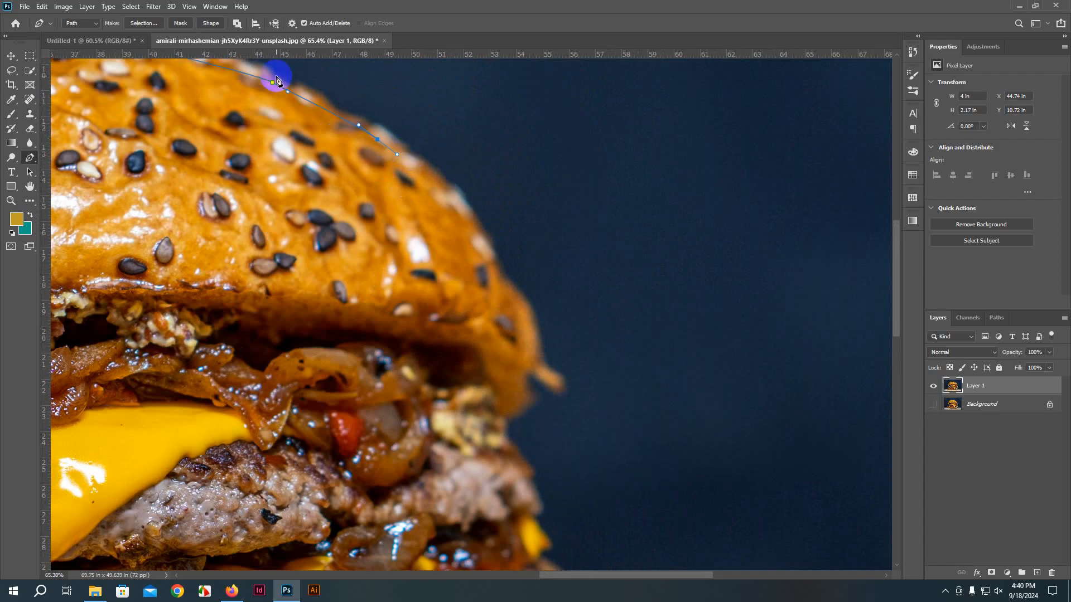
pyautogui.scroll(8, 456, 212)
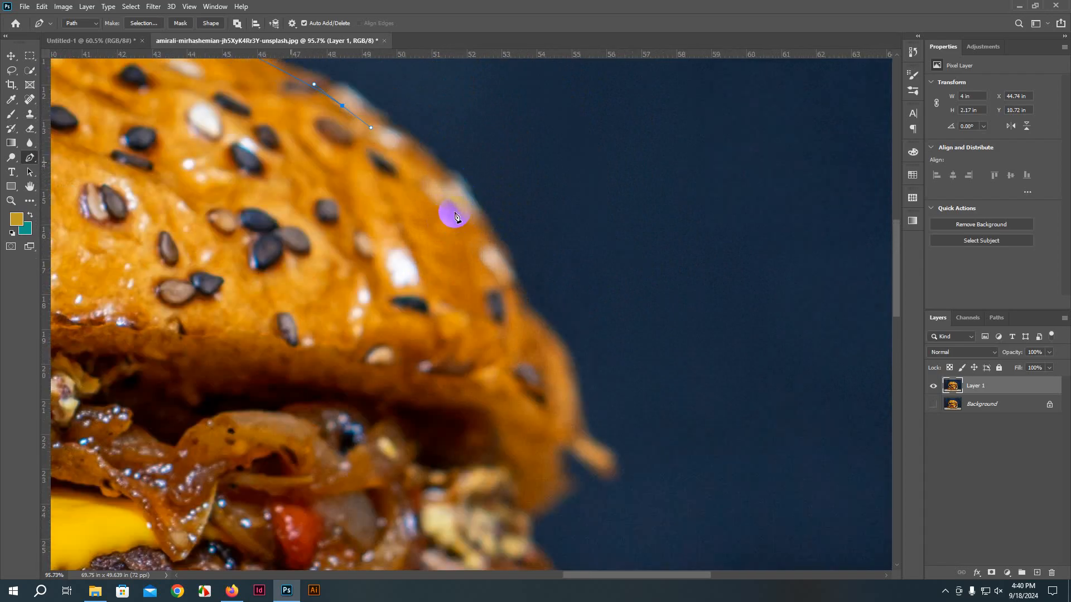
pyautogui.scroll(2, 538, 173)
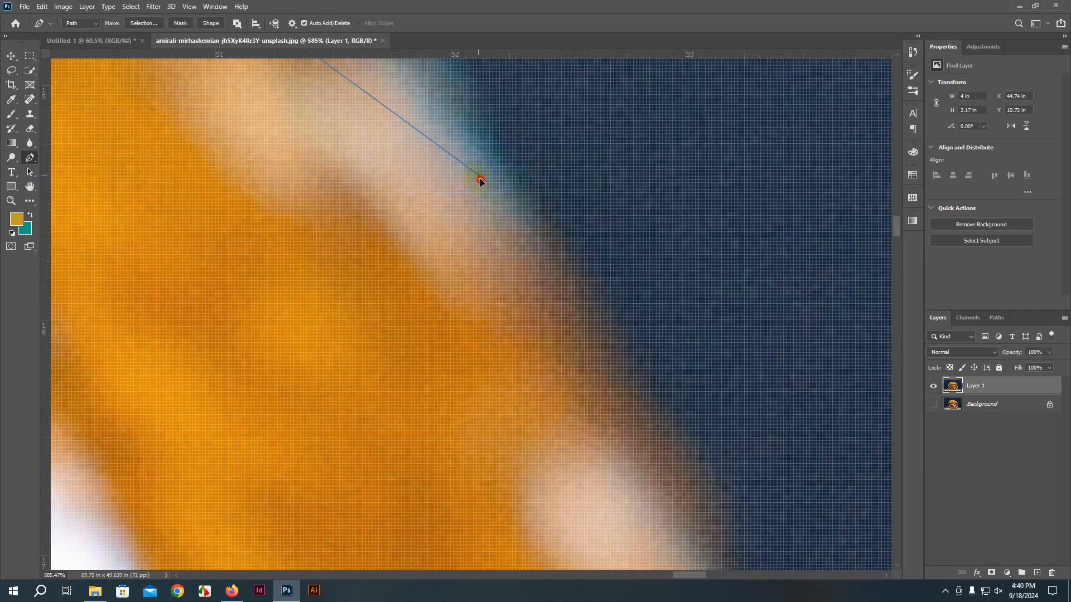
pyautogui.moveTo(480, 180); pyautogui.dragTo(540, 240)
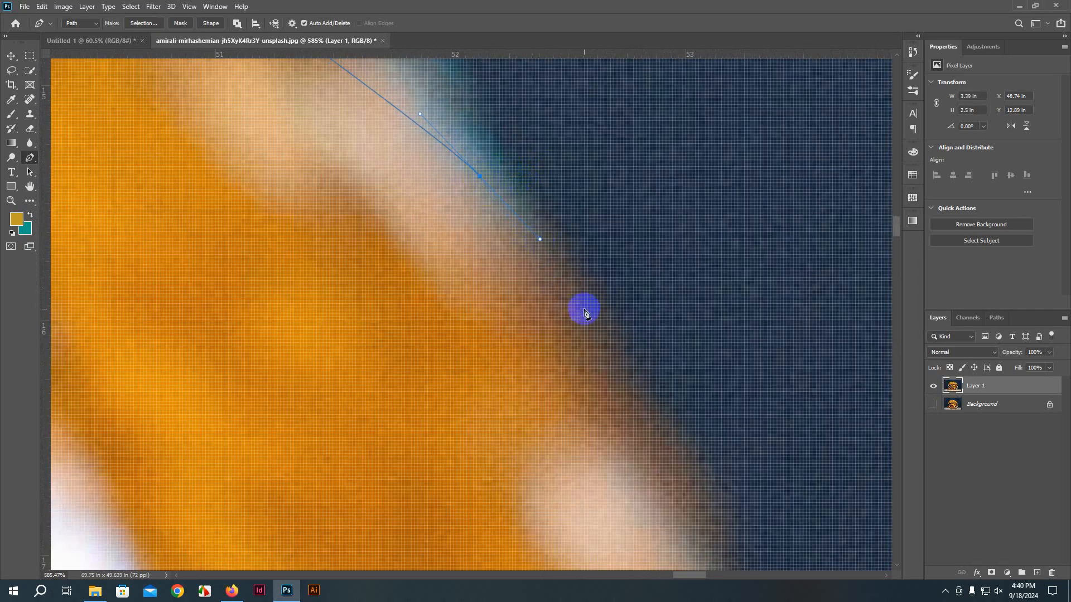
pyautogui.moveTo(584, 310); pyautogui.dragTo(595, 349)
pyautogui.moveTo(648, 441); pyautogui.dragTo(657, 453)
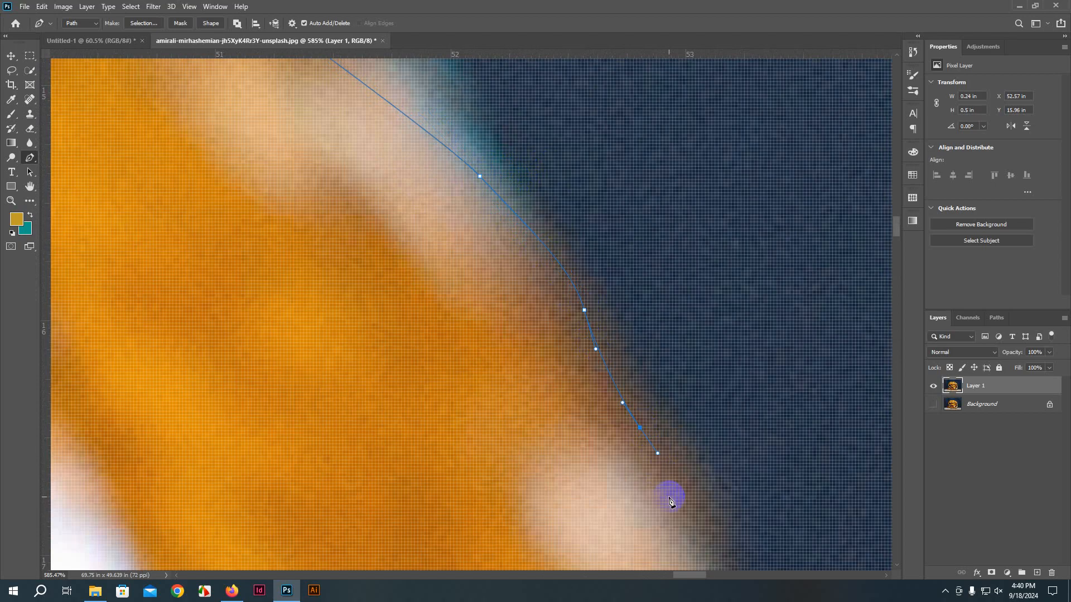
pyautogui.moveTo(667, 497); pyautogui.dragTo(456, 104)
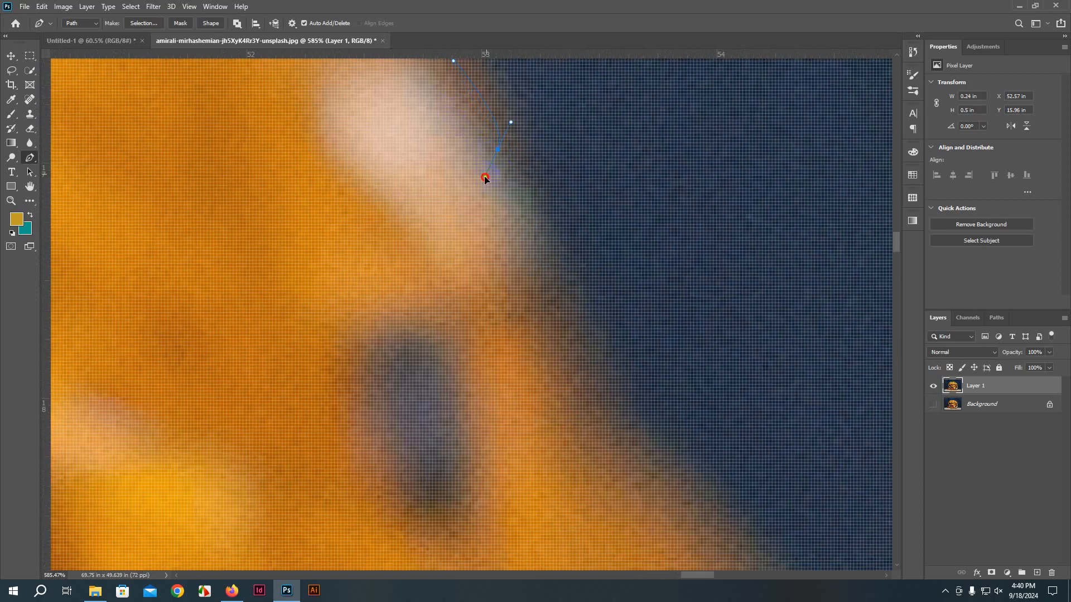
pyautogui.moveTo(499, 237); pyautogui.dragTo(479, 177)
# Step: Bring the path around the top bun's lower right rim, leaving out the protruding tip, and into the notch beneath it
pyautogui.scroll(-8, 479, 177)
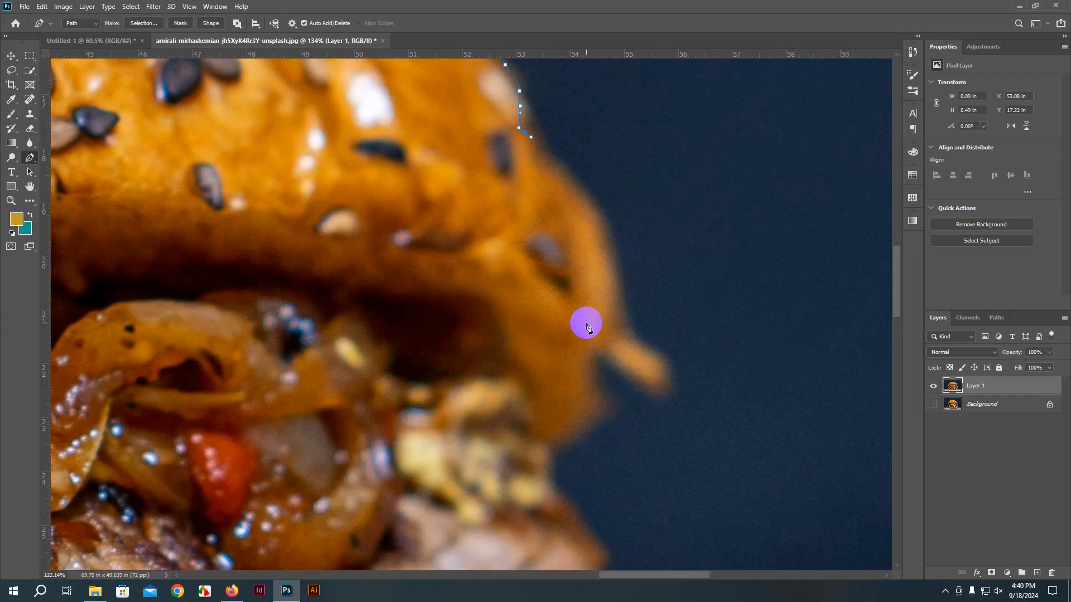
pyautogui.moveTo(595, 217); pyautogui.dragTo(595, 244)
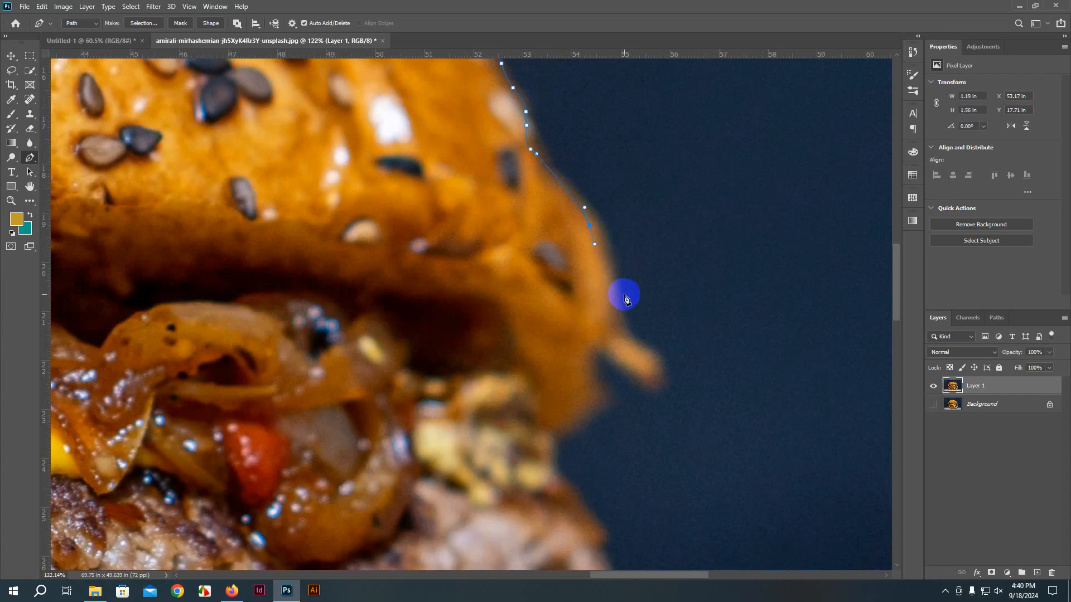
pyautogui.moveTo(617, 306); pyautogui.dragTo(619, 333)
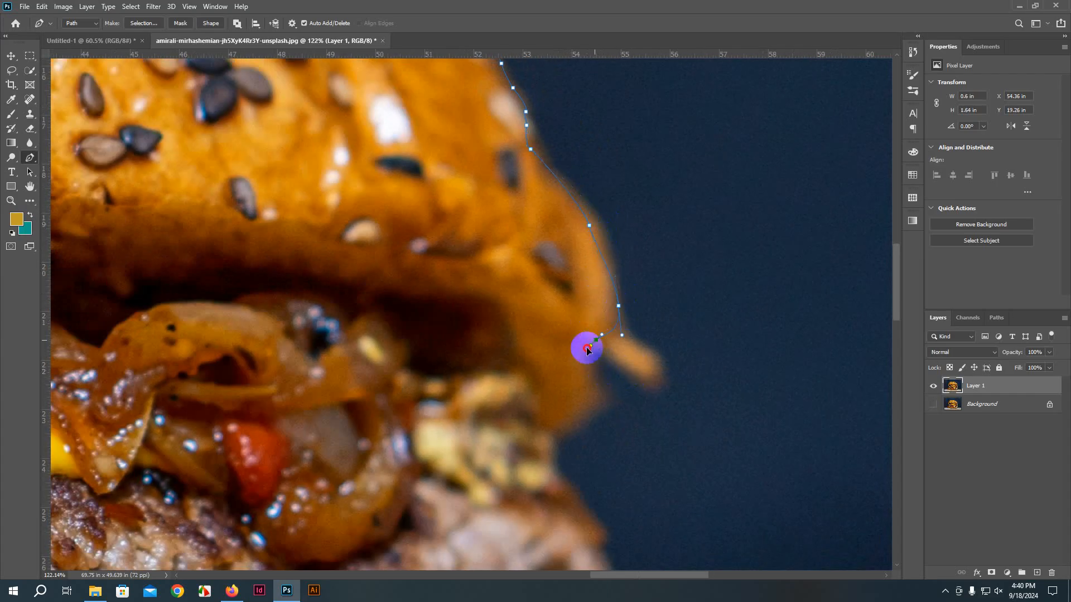
pyautogui.moveTo(582, 377); pyautogui.dragTo(572, 336)
pyautogui.click(537, 277)
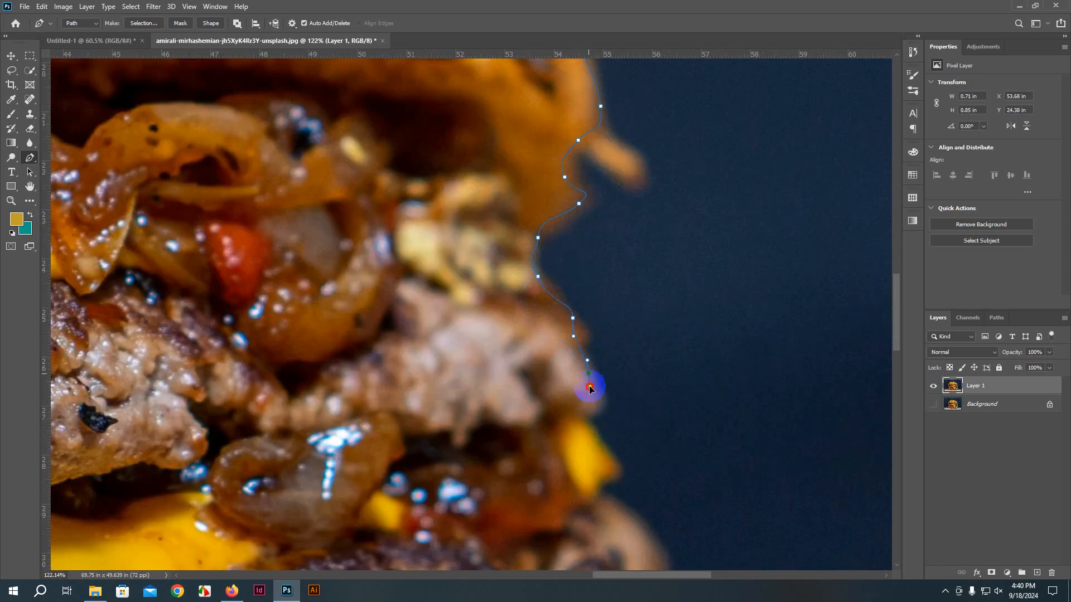
# Step: Trace the path around the right end of the upper patty and the cheese corner below it, undoing a misplaced anchor
pyautogui.moveTo(589, 387); pyautogui.dragTo(611, 475)
pyautogui.moveTo(591, 518); pyautogui.dragTo(587, 278)
pyautogui.hotkey('ctrl', 'z')
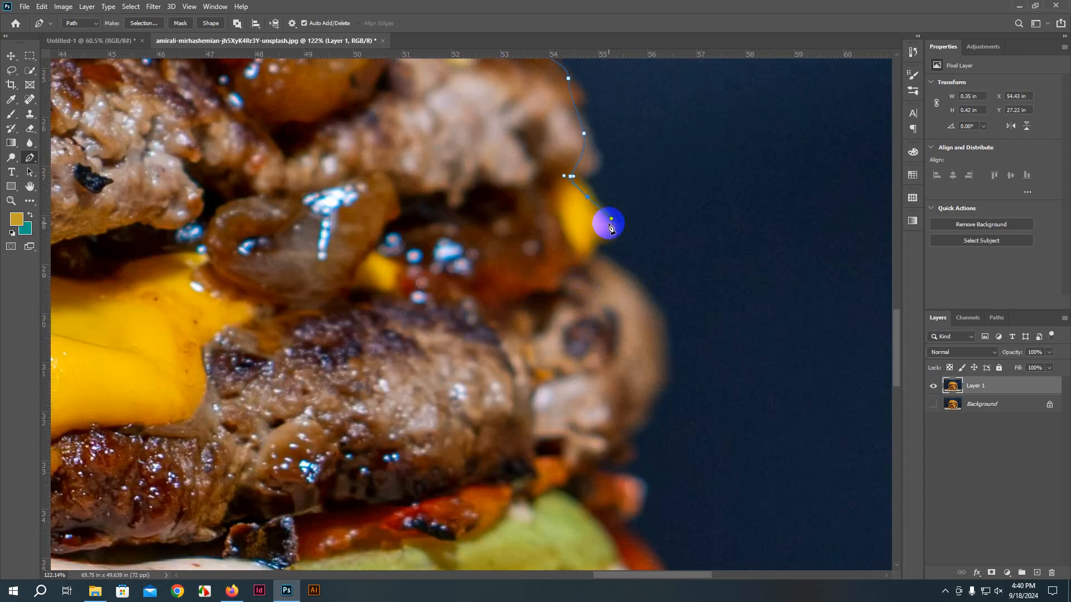
pyautogui.moveTo(606, 228); pyautogui.dragTo(595, 271)
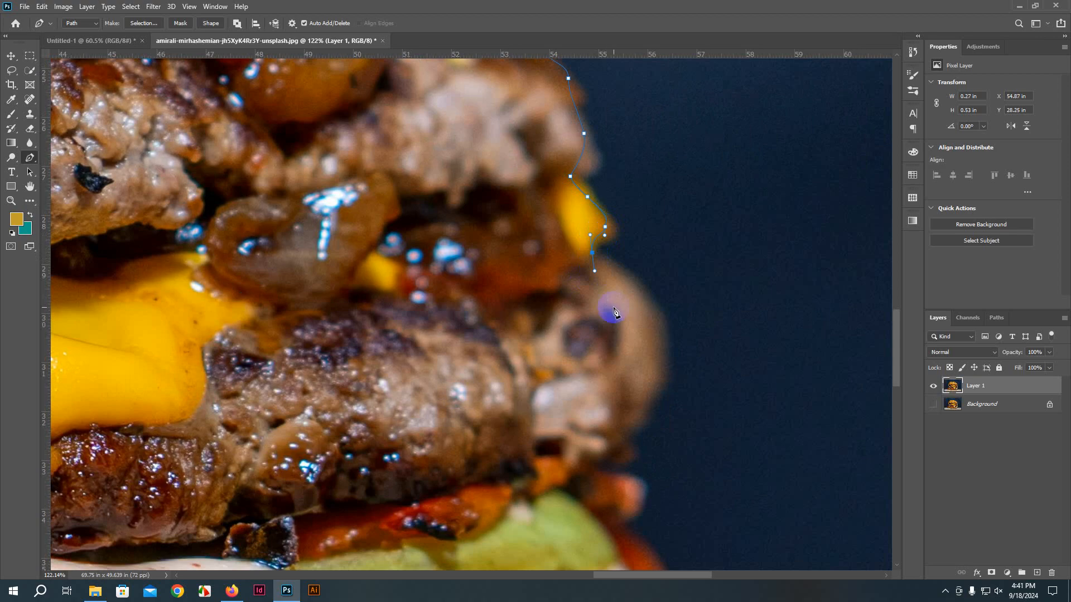
# Step: Trace the path down the right side of the lower patty and bottom bun, and along the base to the sauce drip
pyautogui.moveTo(667, 332); pyautogui.dragTo(663, 357)
pyautogui.moveTo(650, 400); pyautogui.dragTo(701, 222)
pyautogui.moveTo(695, 240); pyautogui.dragTo(693, 242)
pyautogui.moveTo(655, 288); pyautogui.dragTo(655, 336)
pyautogui.moveTo(662, 380); pyautogui.dragTo(665, 271)
pyautogui.moveTo(648, 327); pyautogui.dragTo(333, 432)
pyautogui.click(378, 462)
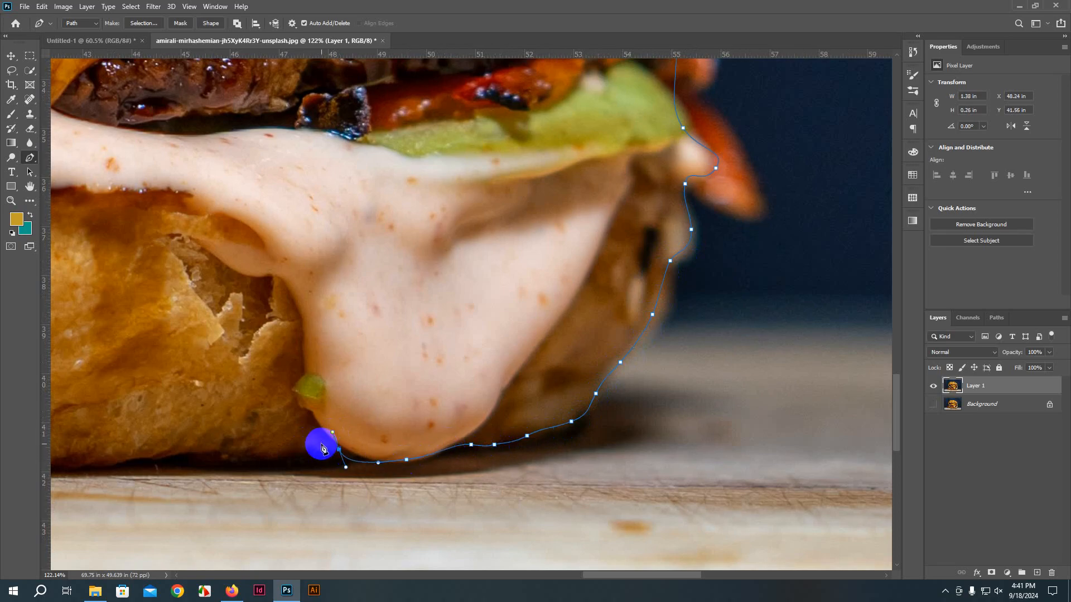
# Step: Undo the last anchor beside the sauce drip and continue the path leftward along the bottom bun's base
pyautogui.hotkey('ctrl', 'z')
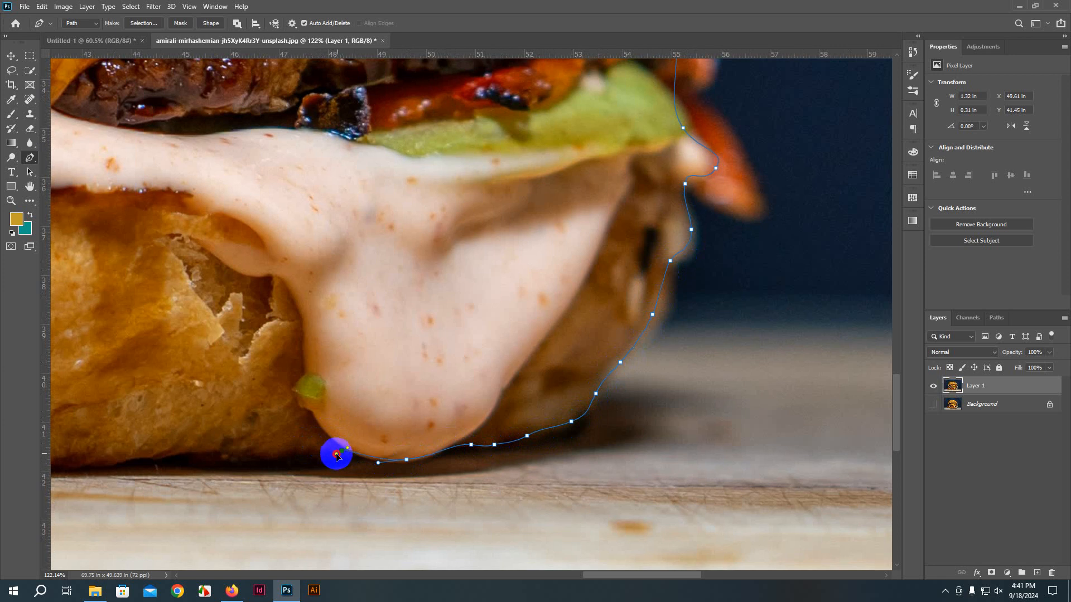
pyautogui.moveTo(324, 451); pyautogui.dragTo(247, 450)
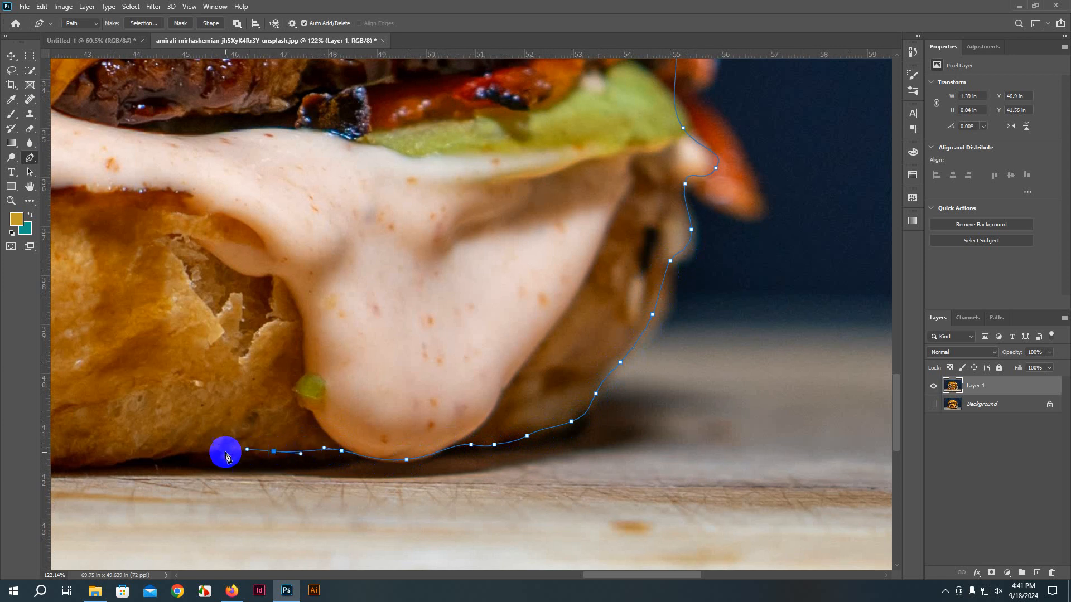
pyautogui.press('space')
pyautogui.moveTo(212, 410); pyautogui.dragTo(411, 384)
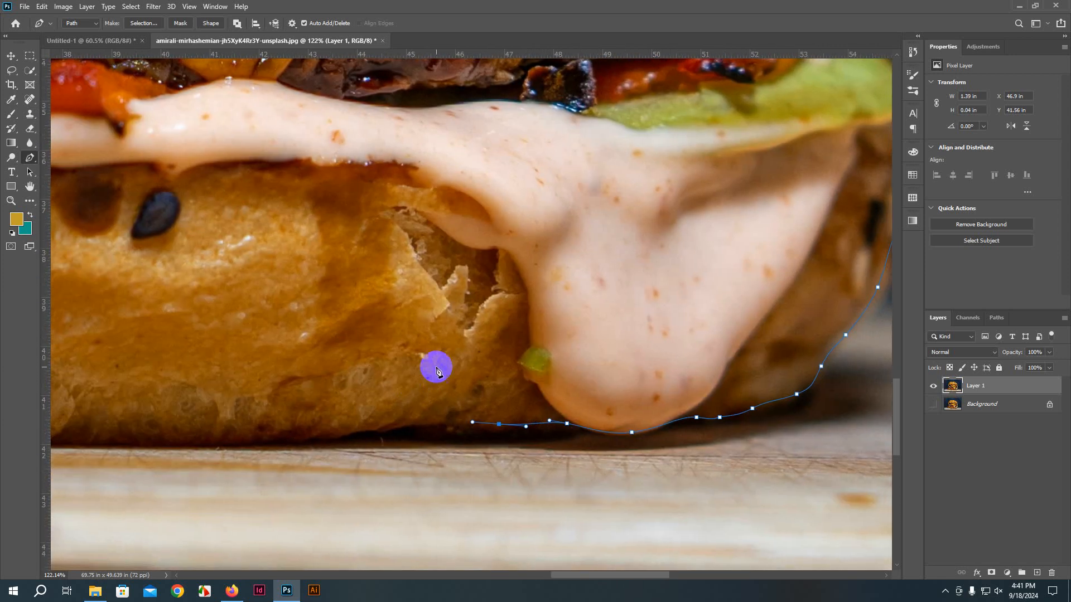
pyautogui.click(453, 424)
pyautogui.moveTo(397, 425); pyautogui.dragTo(383, 429)
pyautogui.moveTo(317, 440); pyautogui.dragTo(298, 445)
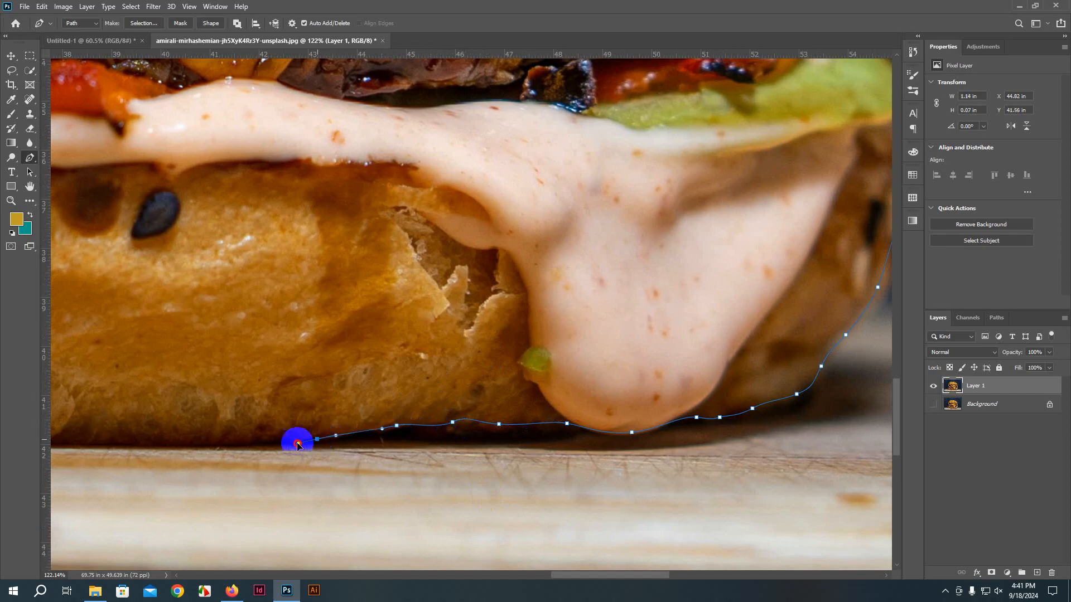
# Step: Extend the path with widely spaced anchors where the middle of the bottom bun meets the wooden board
pyautogui.moveTo(208, 421); pyautogui.dragTo(361, 426)
pyautogui.click(396, 440)
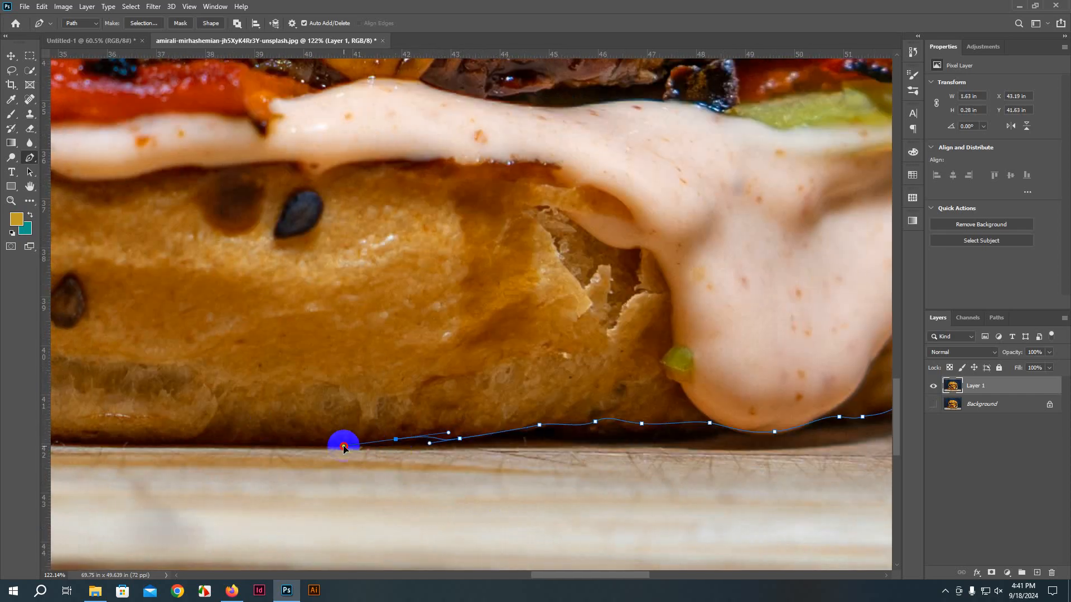
pyautogui.moveTo(268, 428); pyautogui.dragTo(374, 427)
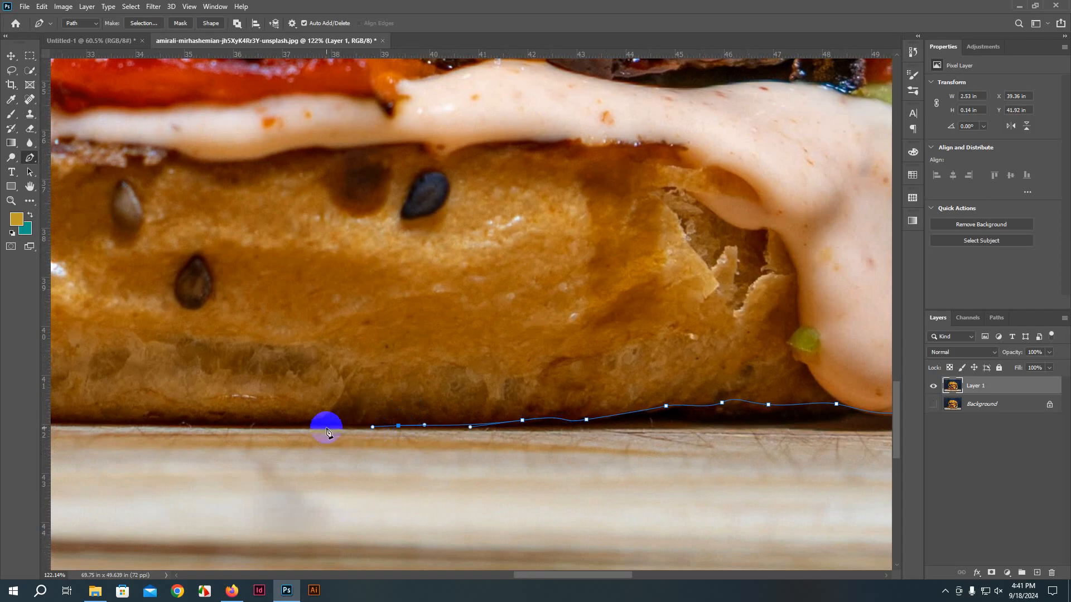
pyautogui.moveTo(203, 384); pyautogui.dragTo(526, 366)
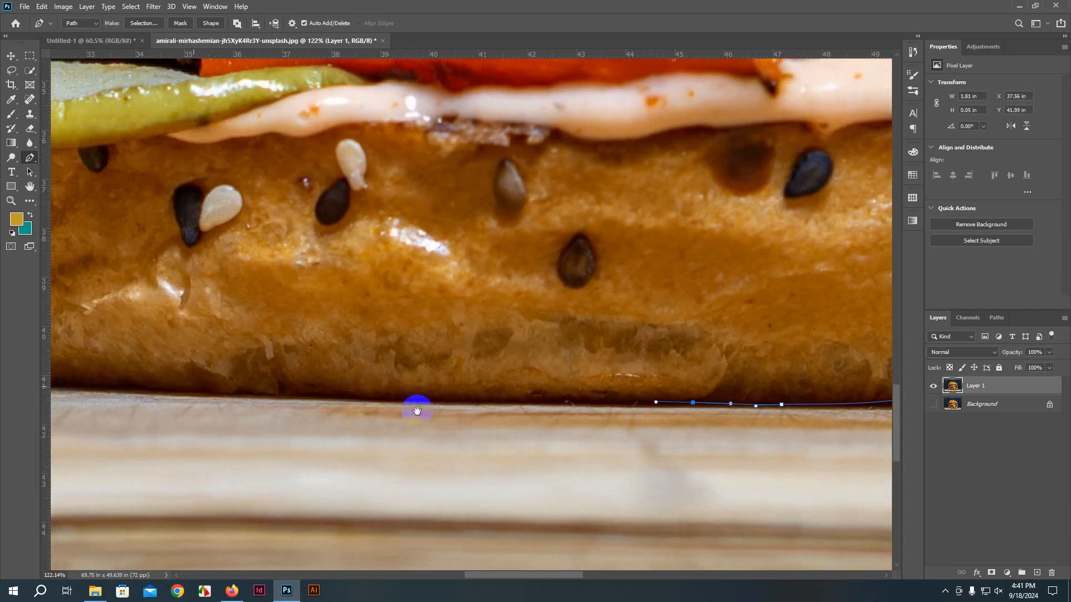
pyautogui.moveTo(319, 398); pyautogui.dragTo(469, 386)
# Step: Round the bottom bun's lower left corner with curved anchors and close the path at its starting point
pyautogui.moveTo(404, 399); pyautogui.dragTo(367, 401)
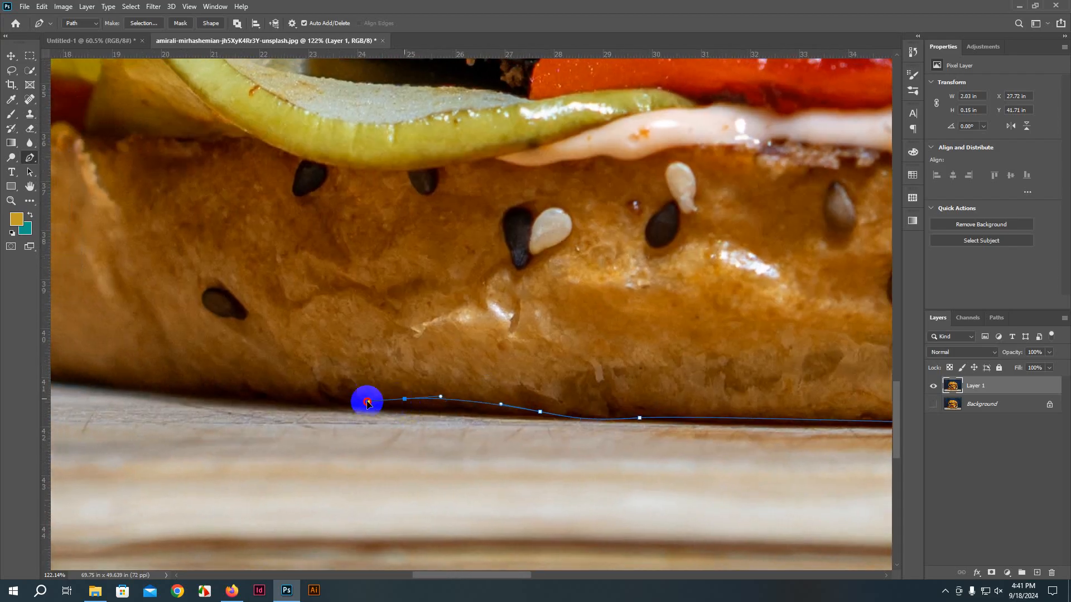
pyautogui.moveTo(292, 396); pyautogui.dragTo(251, 389)
pyautogui.moveTo(186, 384); pyautogui.dragTo(436, 349)
pyautogui.moveTo(396, 386); pyautogui.dragTo(324, 342)
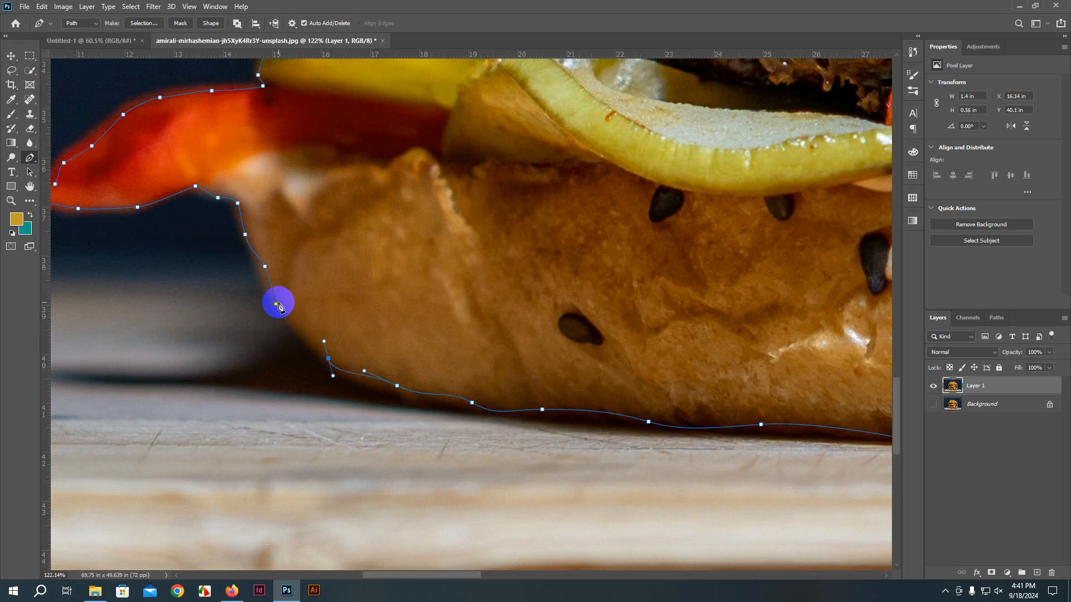
pyautogui.moveTo(273, 305); pyautogui.dragTo(285, 335)
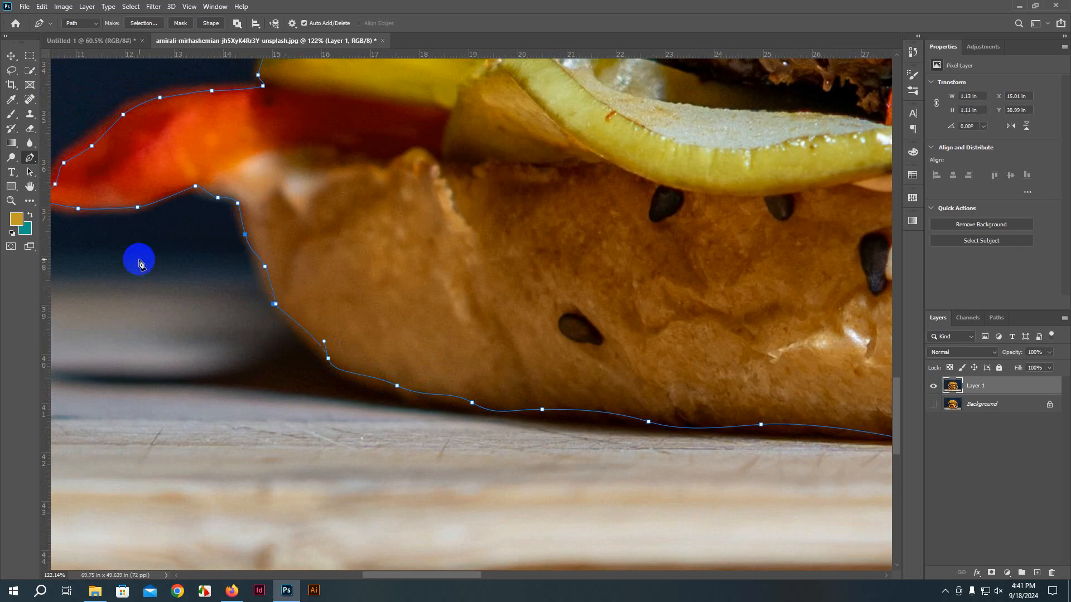
pyautogui.click(277, 305)
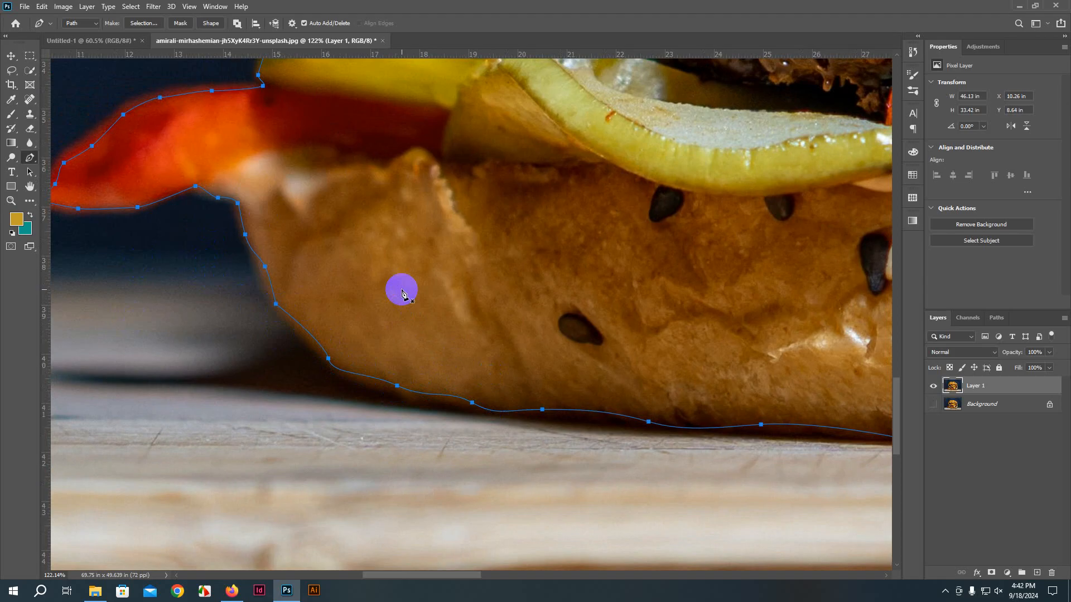
# Step: Try converting the closed burger path into a selection and into a filled shape, undoing each conversion
pyautogui.scroll(-10, 401, 290)
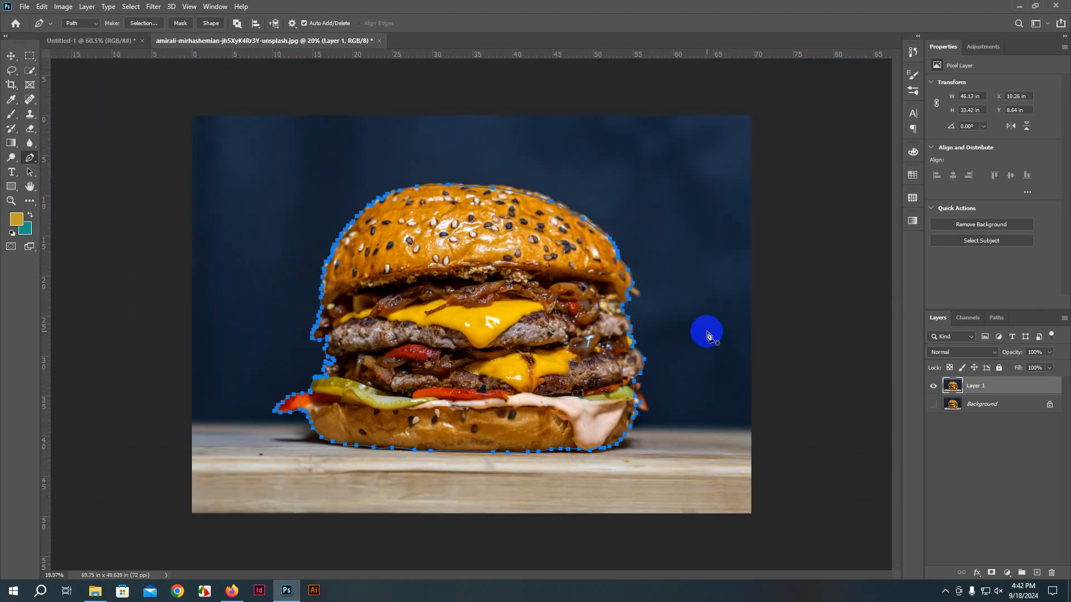
pyautogui.scroll(2, 706, 334)
pyautogui.scroll(2, 538, 140)
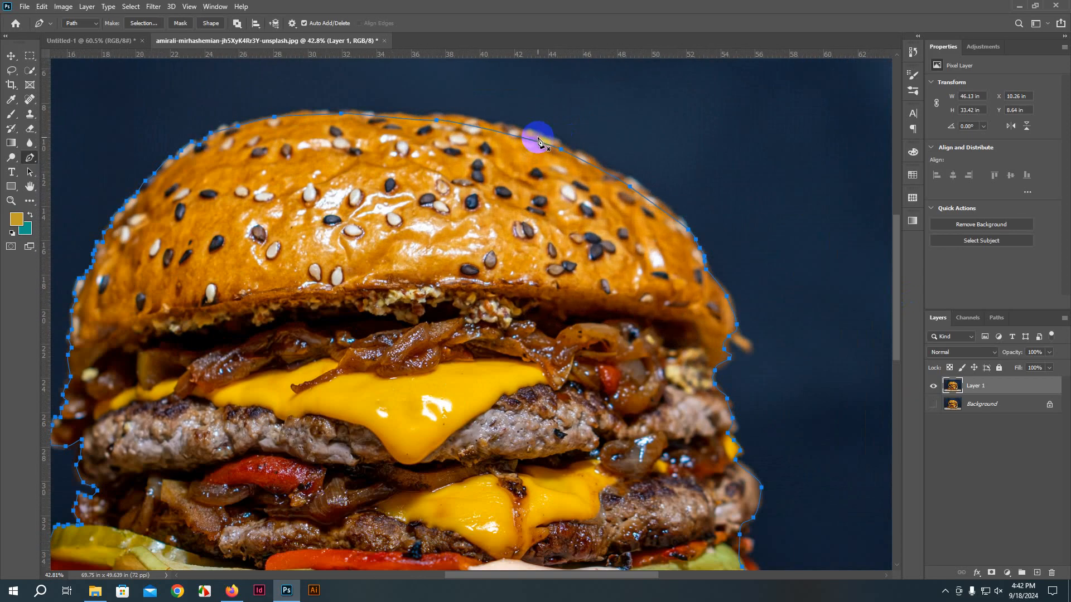
pyautogui.scroll(-2, 539, 141)
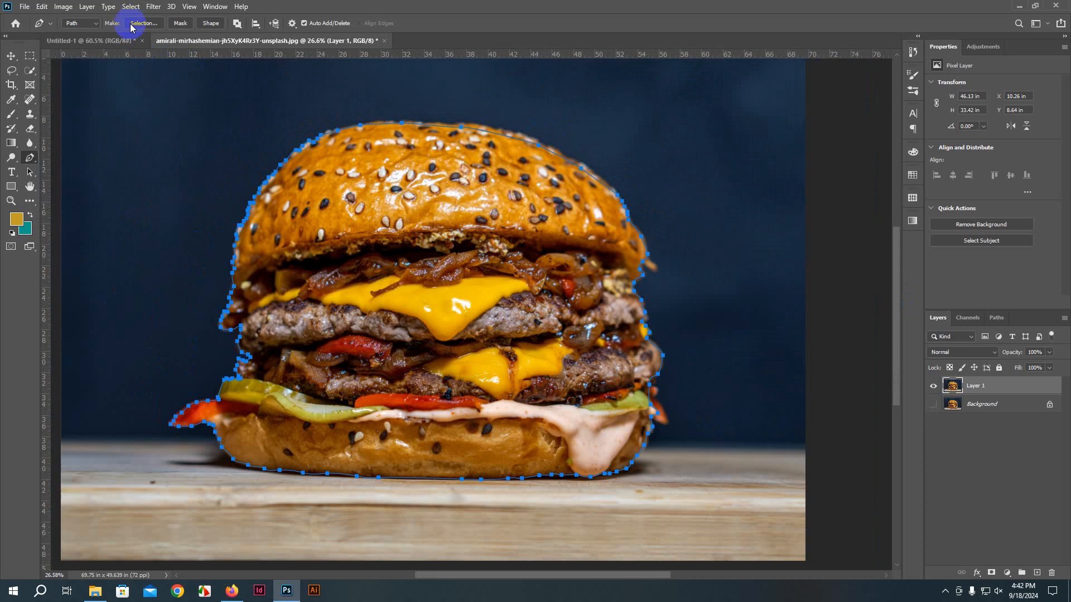
pyautogui.click(132, 25)
pyautogui.click(586, 158)
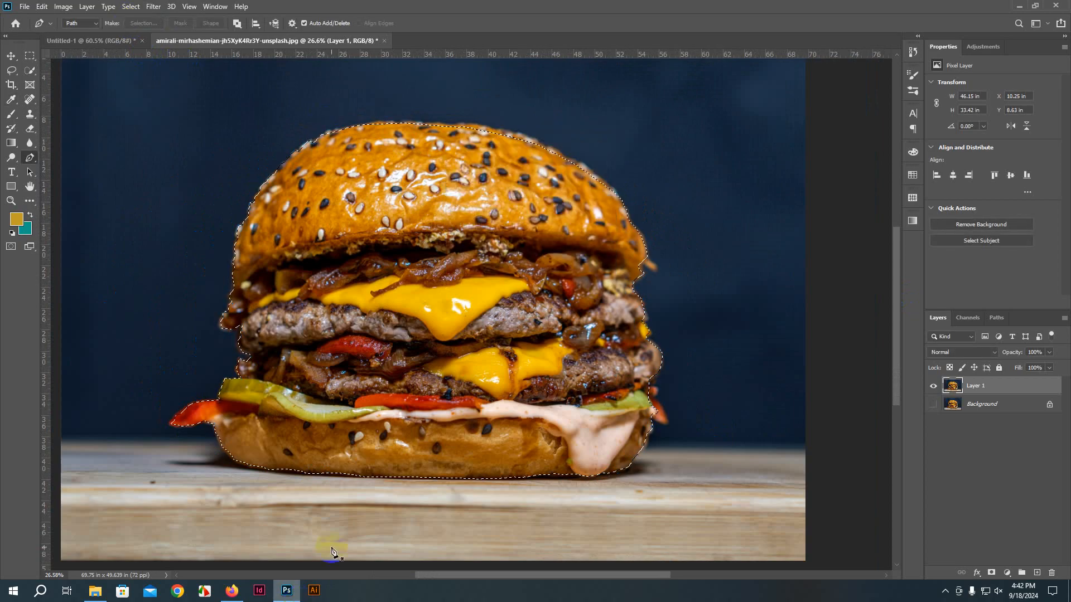
pyautogui.click(360, 307)
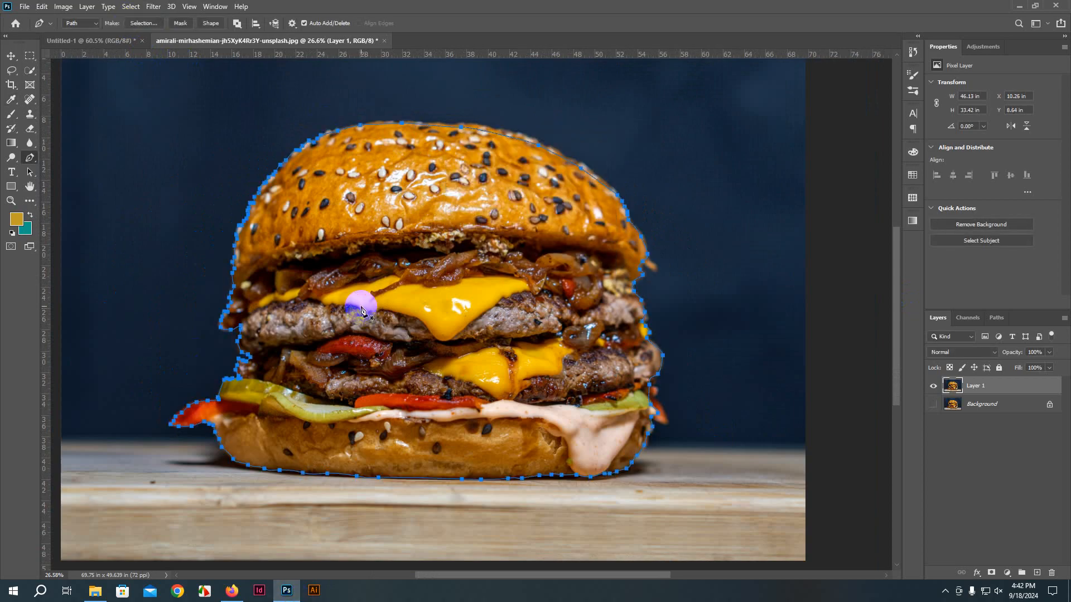
pyautogui.click(210, 23)
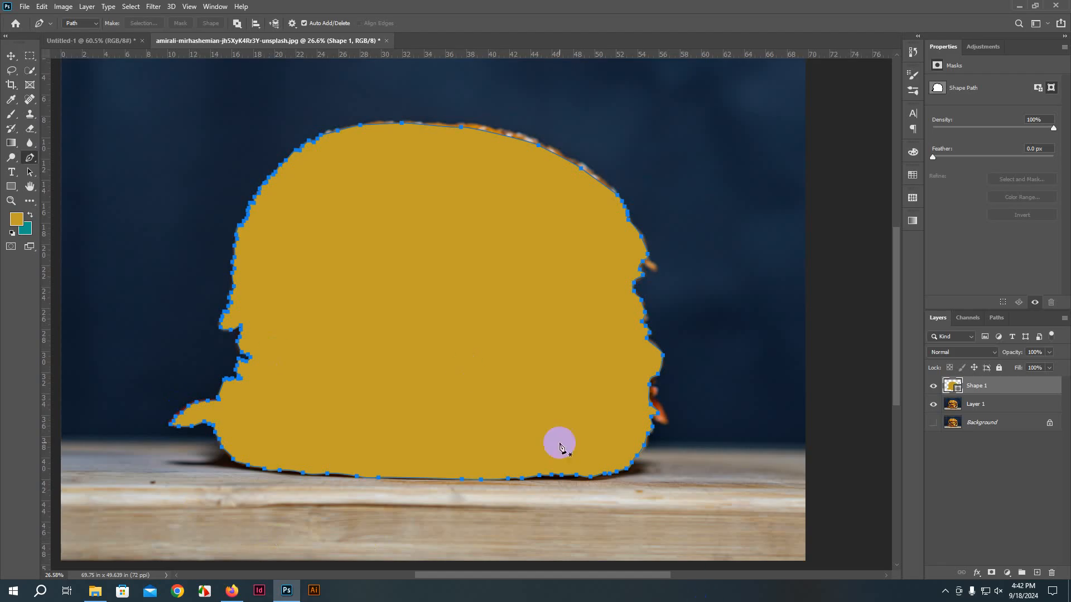
pyautogui.hotkey('ctrl', 'z')
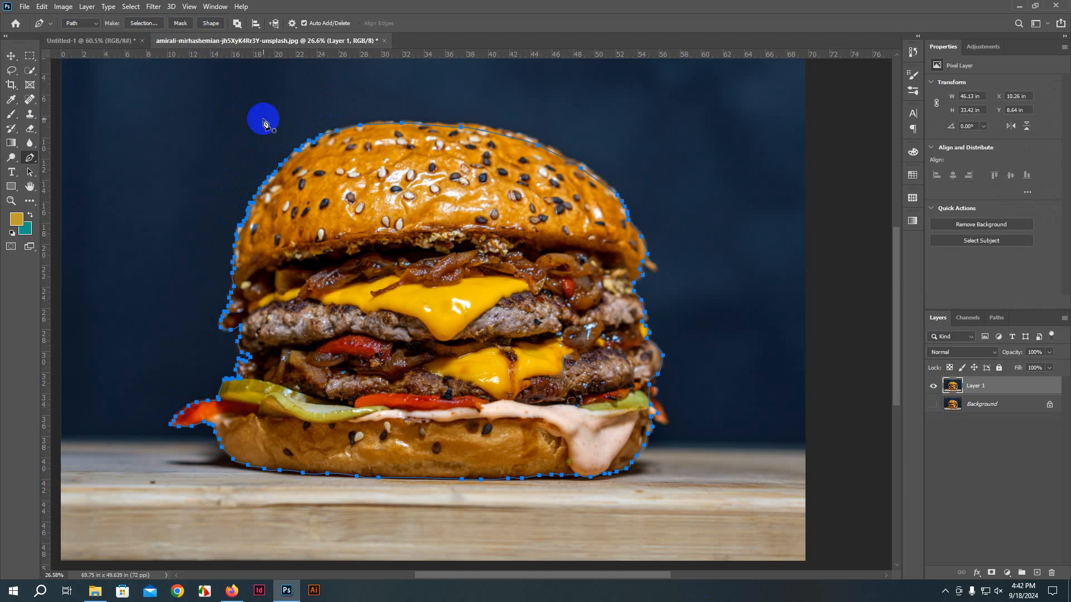
# Step: Switch to the blank Untitled-1 document
pyautogui.click(109, 40)
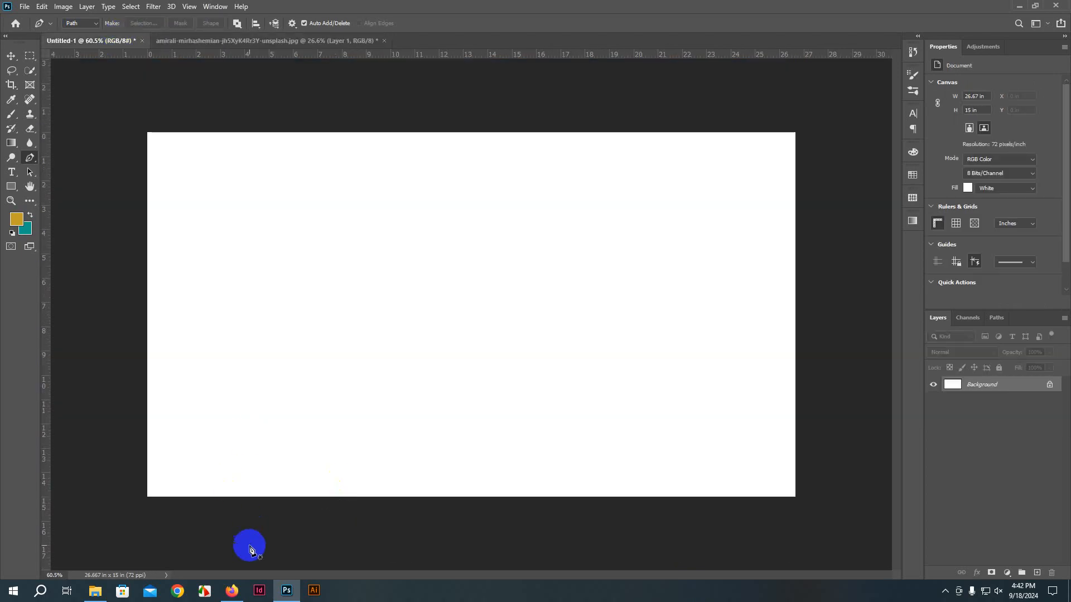
# Step: Switch to Firefox and copy a region screenshot of the cheeseburger photo on its Unsplash page
pyautogui.click(232, 591)
pyautogui.scroll(-4, 599, 223)
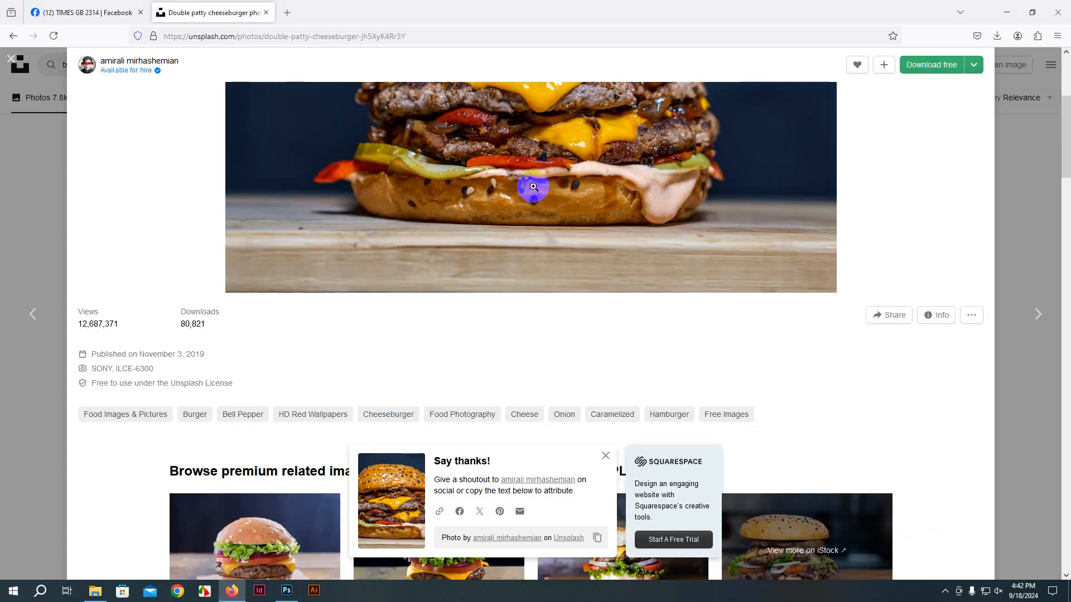
pyautogui.scroll(3, 534, 187)
pyautogui.rightClick(358, 147)
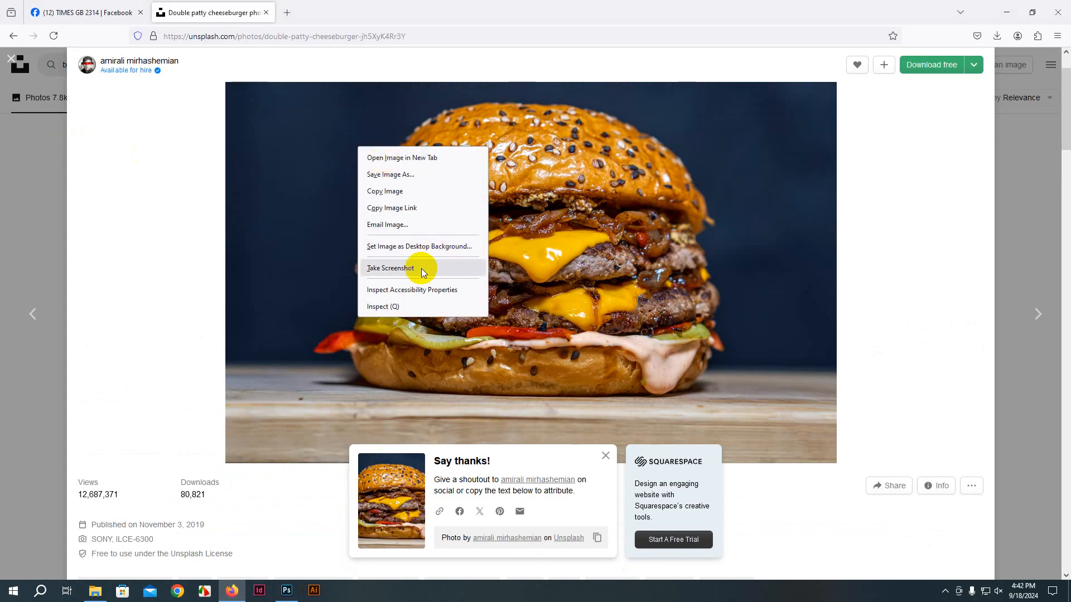
pyautogui.click(390, 268)
pyautogui.click(465, 194)
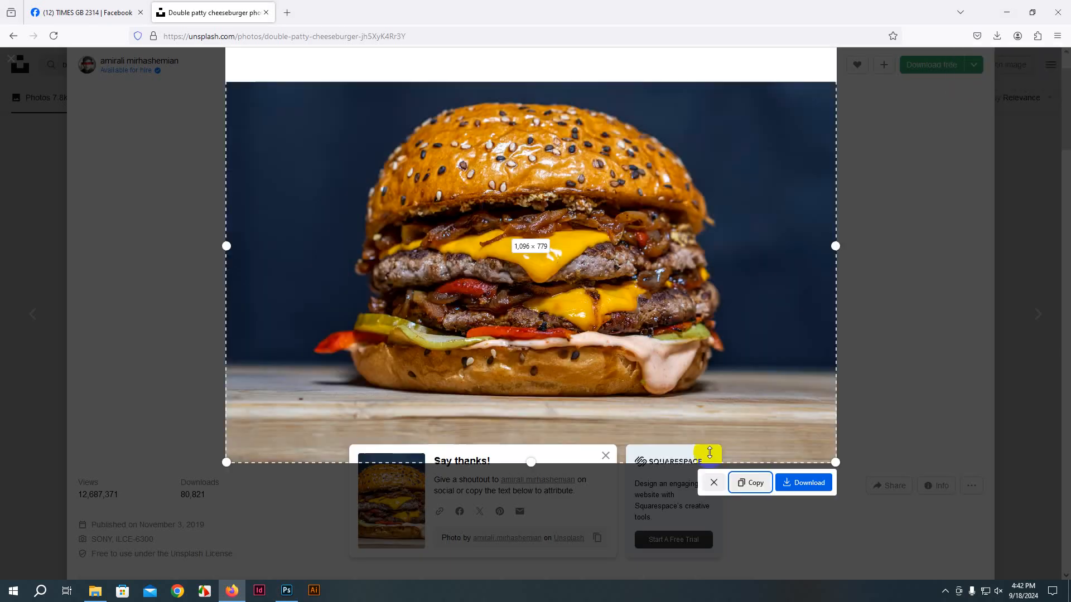
pyautogui.click(748, 483)
# Step: Return to Photoshop, paste the burger screenshot into Untitled-1 and activate the Move tool
pyautogui.click(287, 590)
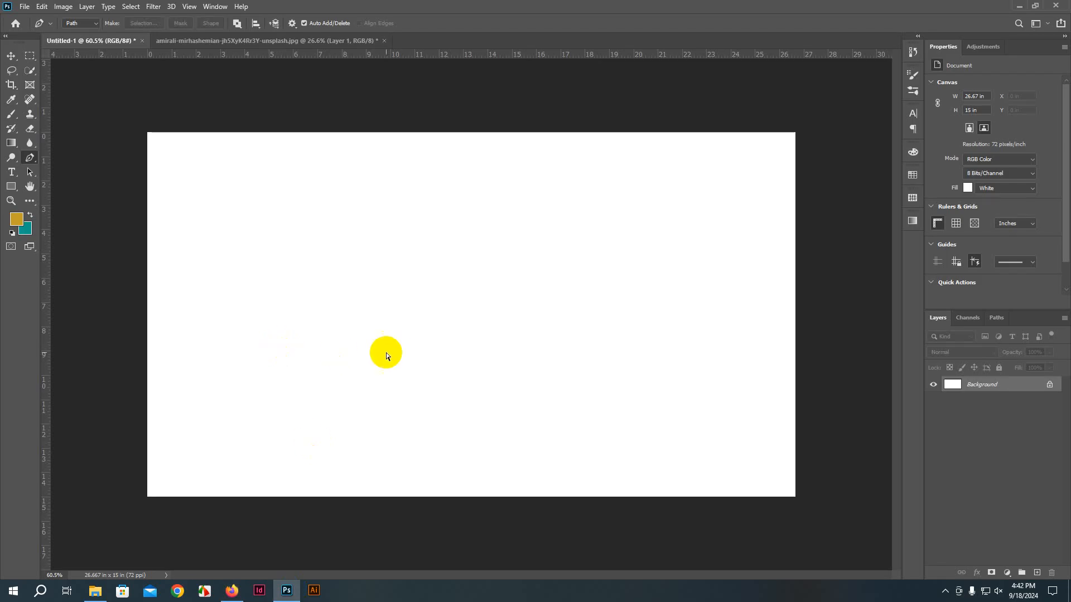
pyautogui.hotkey('ctrl', 'v')
pyautogui.click(11, 56)
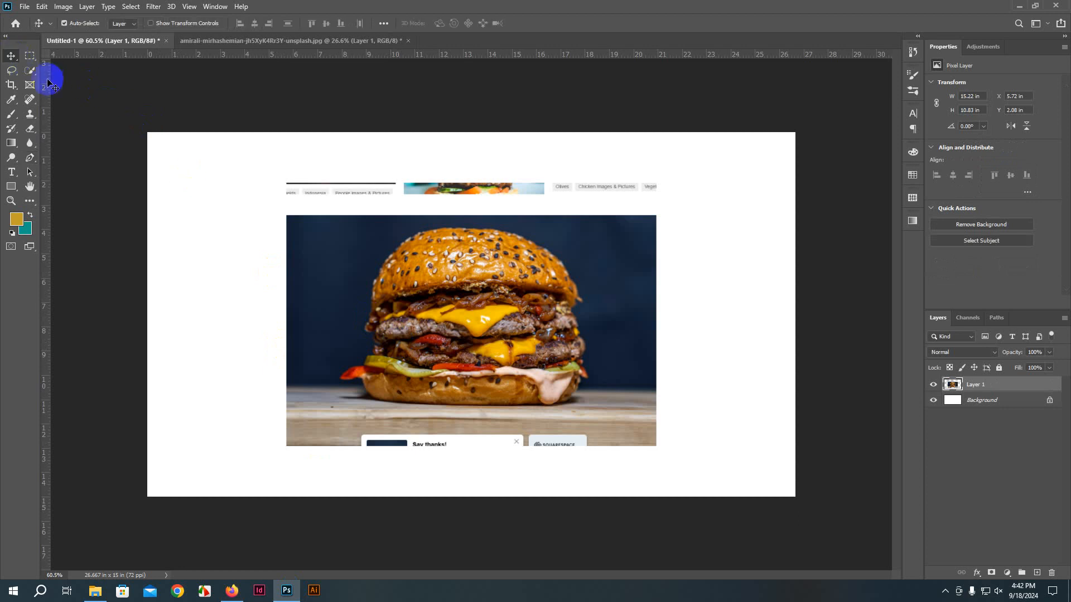
# Step: Select a rectangle about 6.07 by 5.63 in over the burger's middle and turn it into a layer mask on Layer 1
pyautogui.scroll(2, 504, 291)
pyautogui.scroll(2, 504, 292)
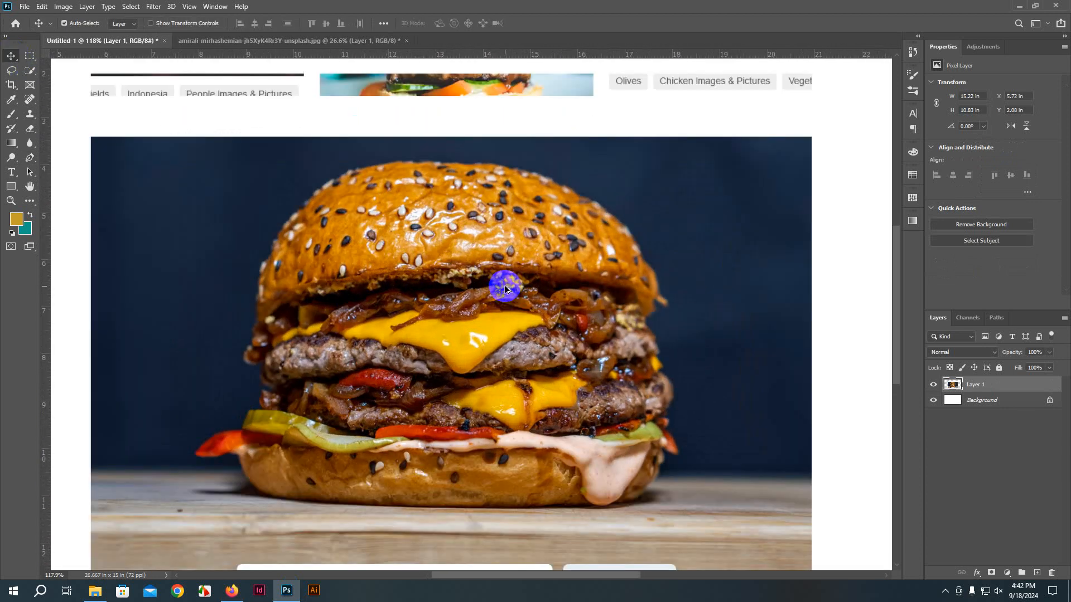
pyautogui.click(33, 55)
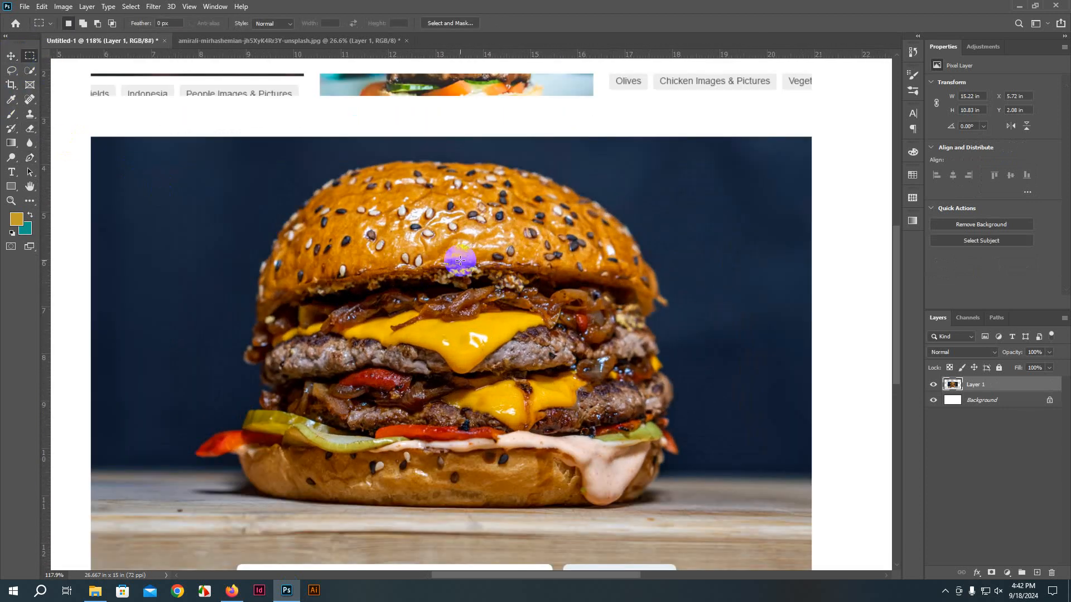
pyautogui.moveTo(312, 199); pyautogui.dragTo(598, 466)
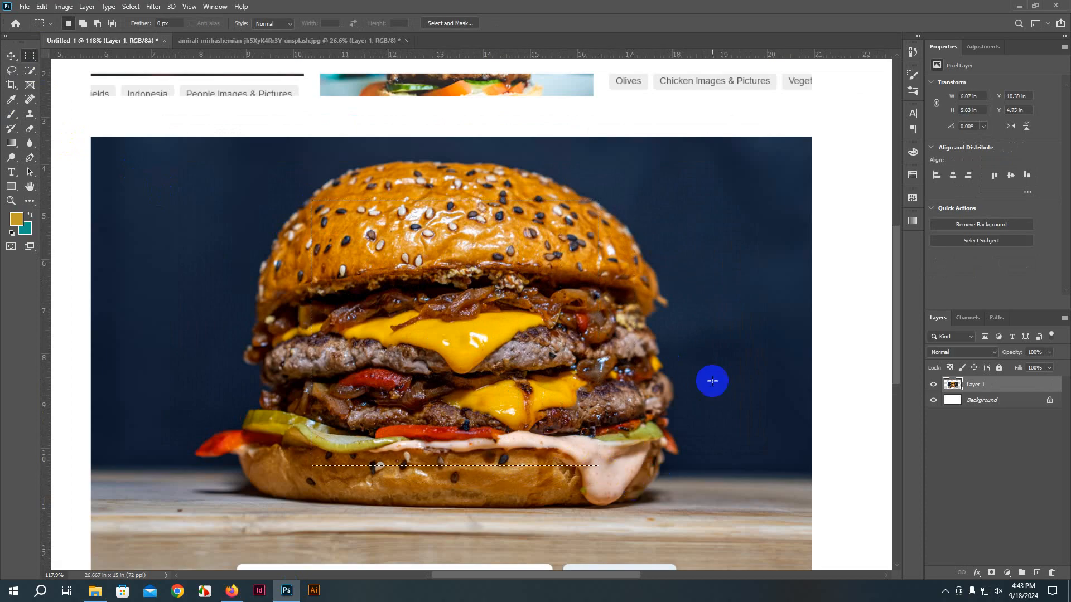
pyautogui.click(992, 574)
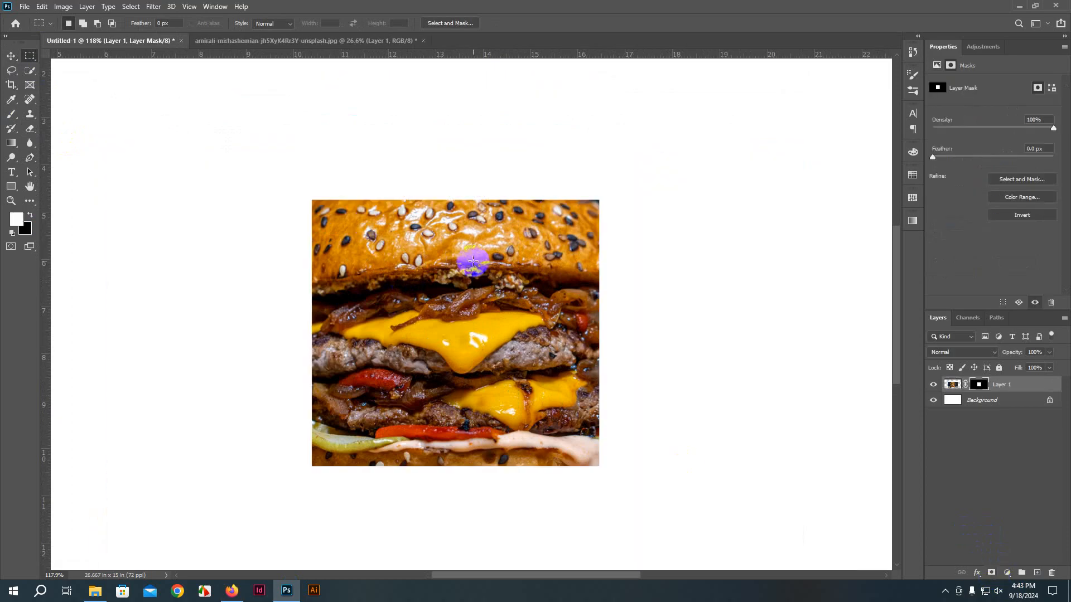
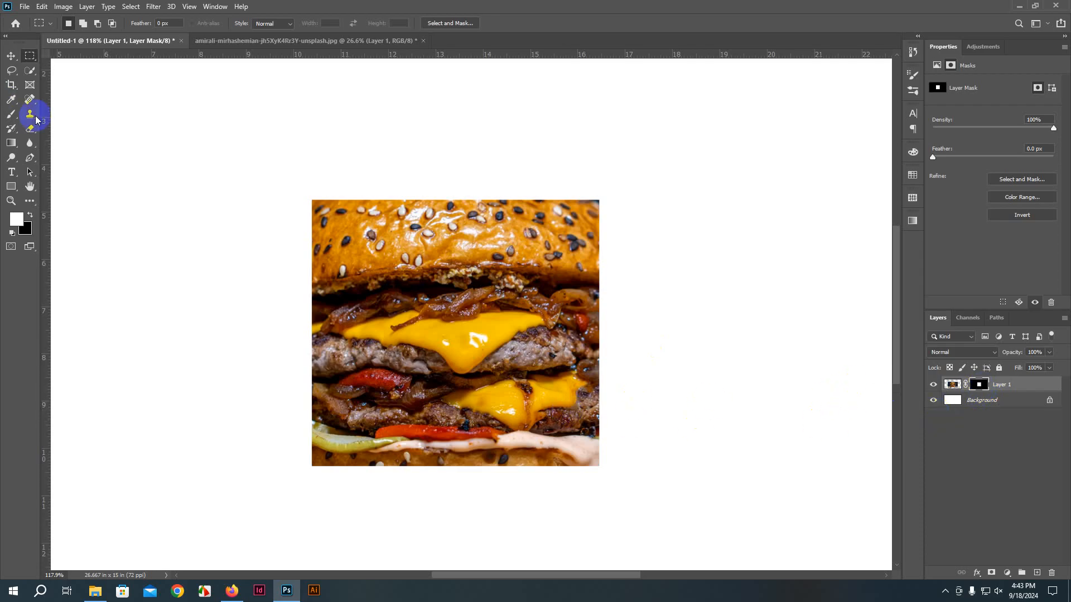
# Step: Activate the Brush tool, try the Hard Round preset, and settle on Soft Round from General Brushes
pyautogui.click(15, 116)
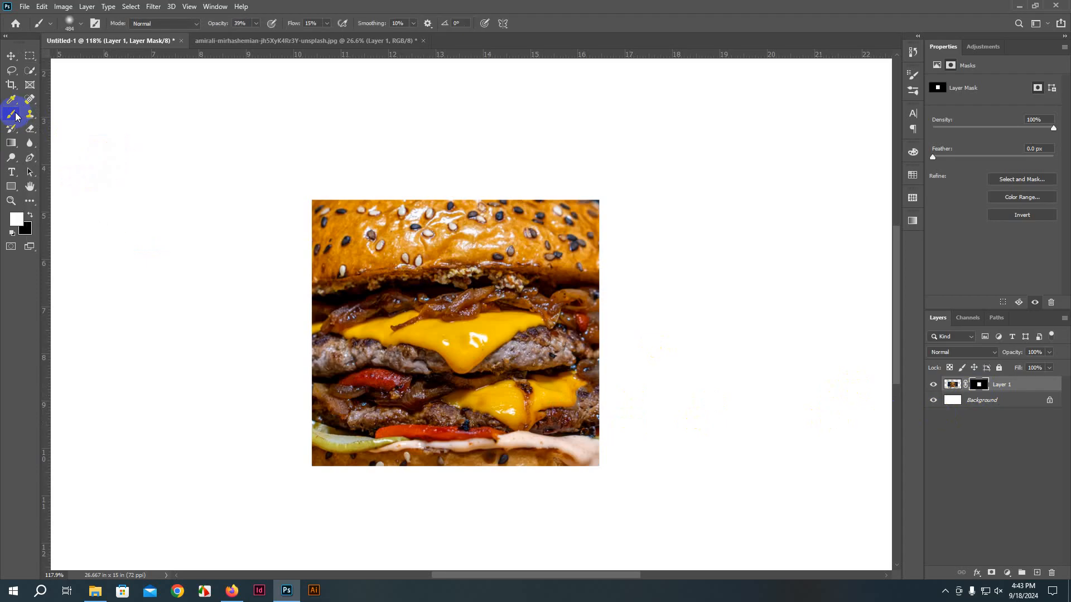
pyautogui.click(80, 25)
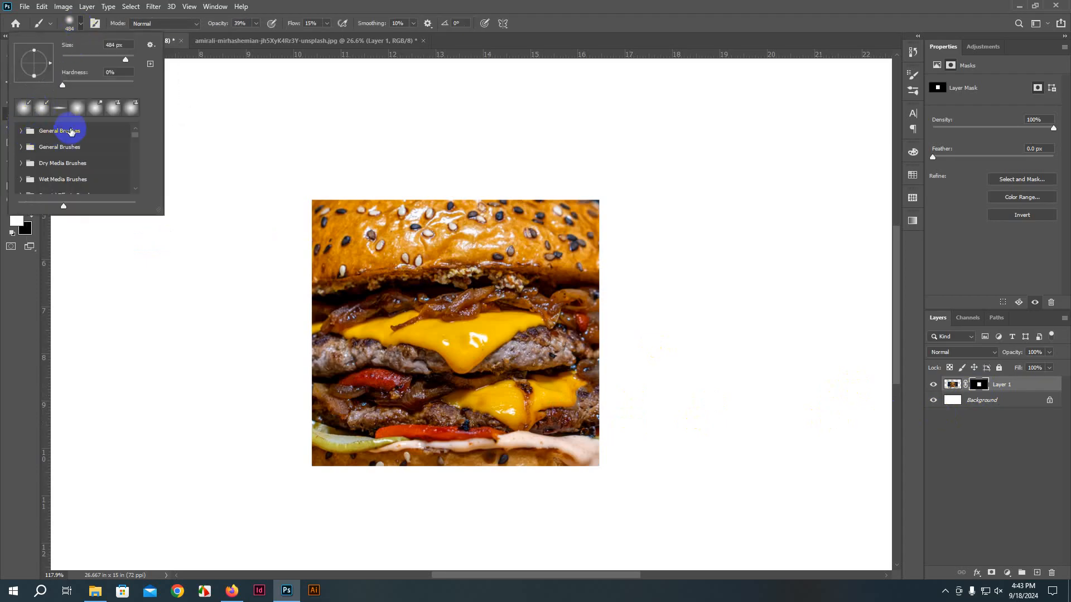
pyautogui.click(74, 109)
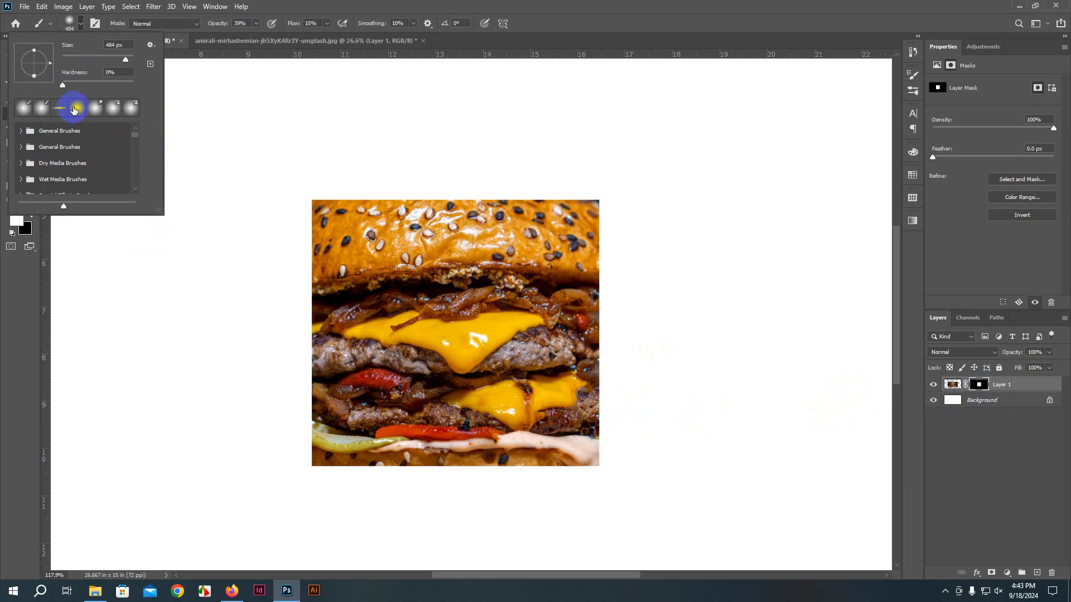
pyautogui.click(31, 131)
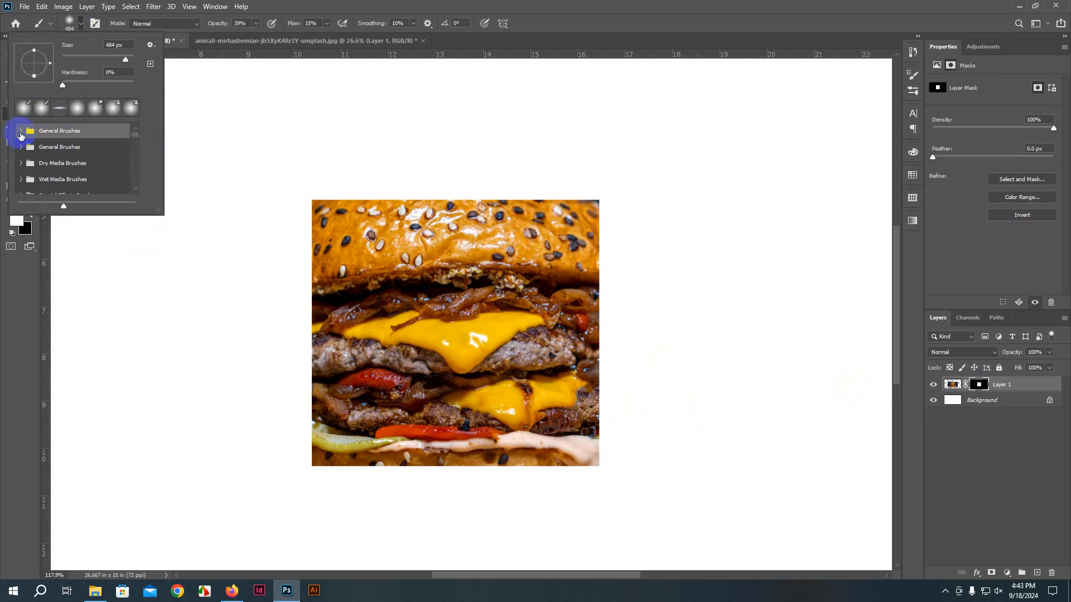
pyautogui.click(19, 132)
pyautogui.click(46, 178)
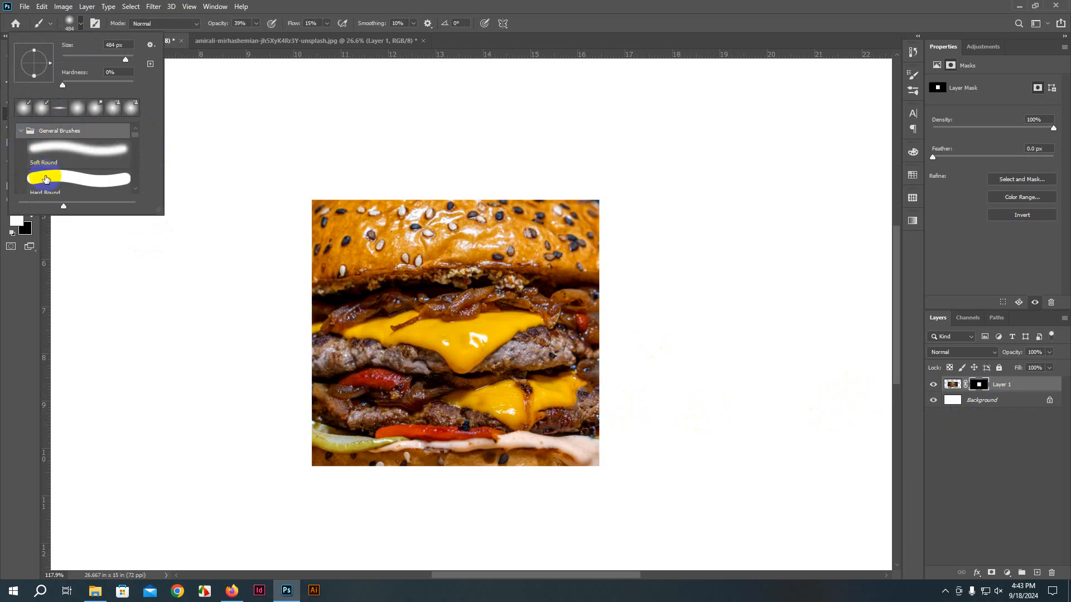
pyautogui.click(335, 5)
pyautogui.click(82, 24)
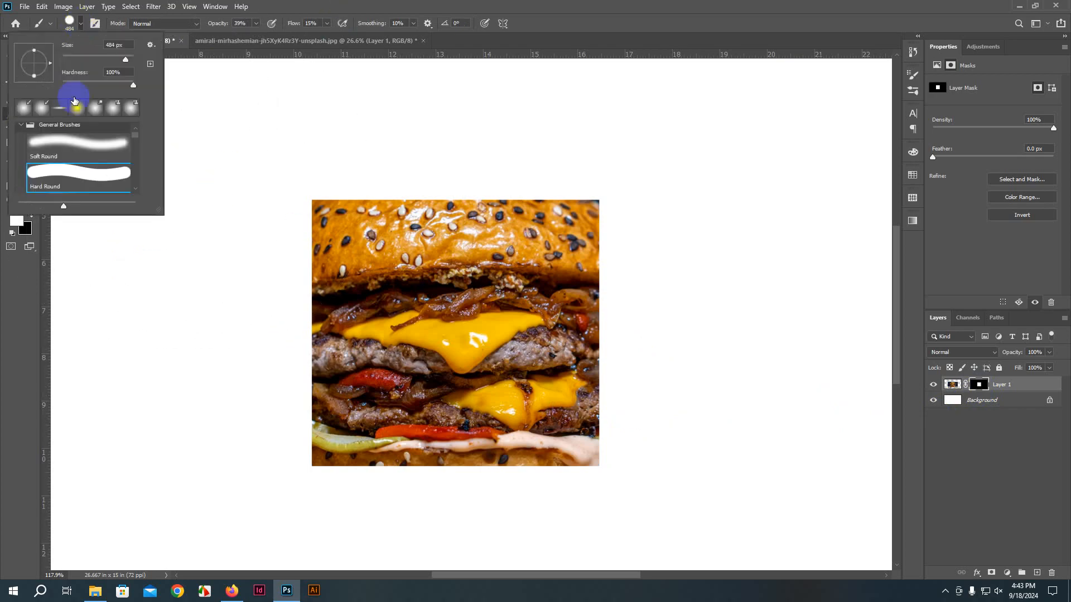
pyautogui.click(61, 139)
pyautogui.click(300, 5)
# Step: Reduce the brush size to 150 px
pyautogui.moveTo(289, 75)
pyautogui.mouseDown()
pyautogui.moveTo(259, 179)
pyautogui.moveTo(224, 240)
pyautogui.mouseUp()
pyautogui.press('[')
pyautogui.press('[')
pyautogui.press('[')
pyautogui.press('[')
pyautogui.press('[')
pyautogui.press('[')
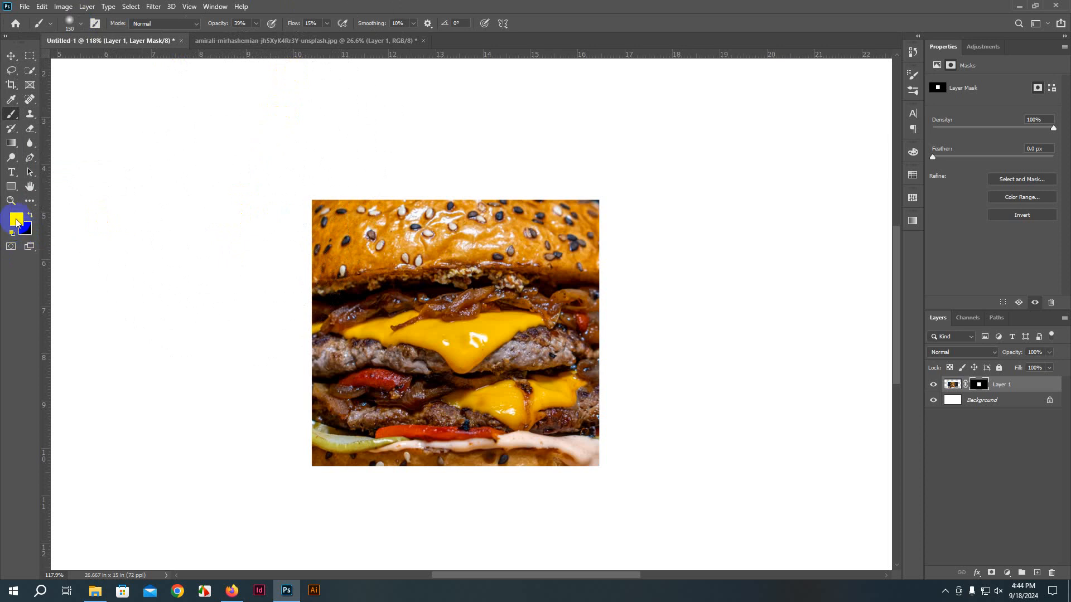
# Step: Paint white on Layer 1's mask around the upper left corner of the masked burger
pyautogui.press('d')
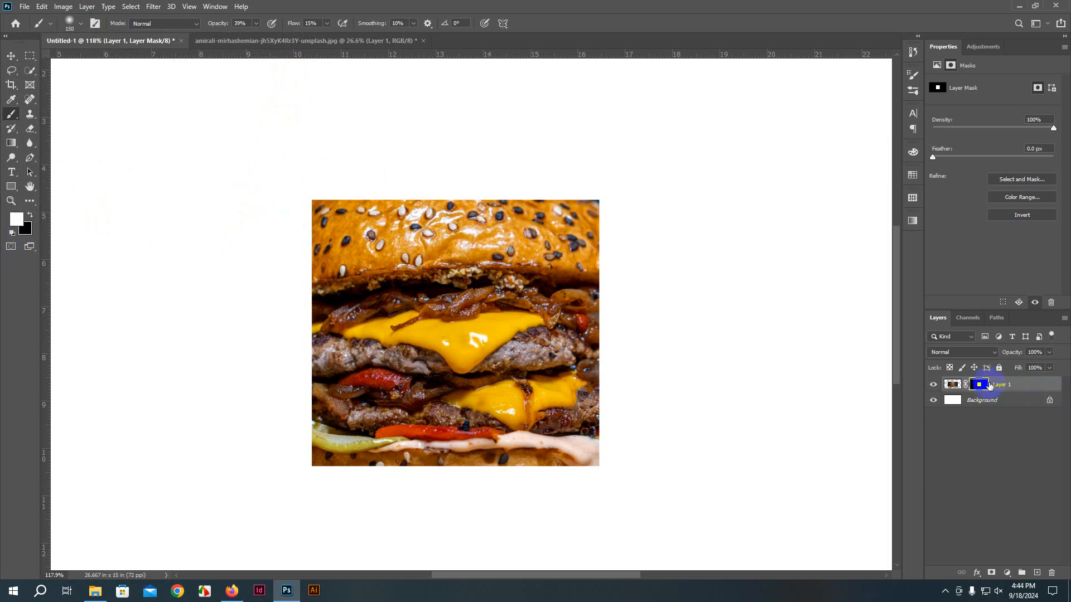
pyautogui.moveTo(192, 328)
pyautogui.mouseDown()
pyautogui.moveTo(231, 235)
pyautogui.moveTo(301, 200)
pyautogui.mouseUp()
pyautogui.moveTo(347, 227)
pyautogui.mouseDown()
pyautogui.moveTo(317, 200)
pyautogui.moveTo(298, 237)
pyautogui.moveTo(321, 195)
pyautogui.moveTo(326, 205)
pyautogui.moveTo(270, 78)
pyautogui.mouseUp()
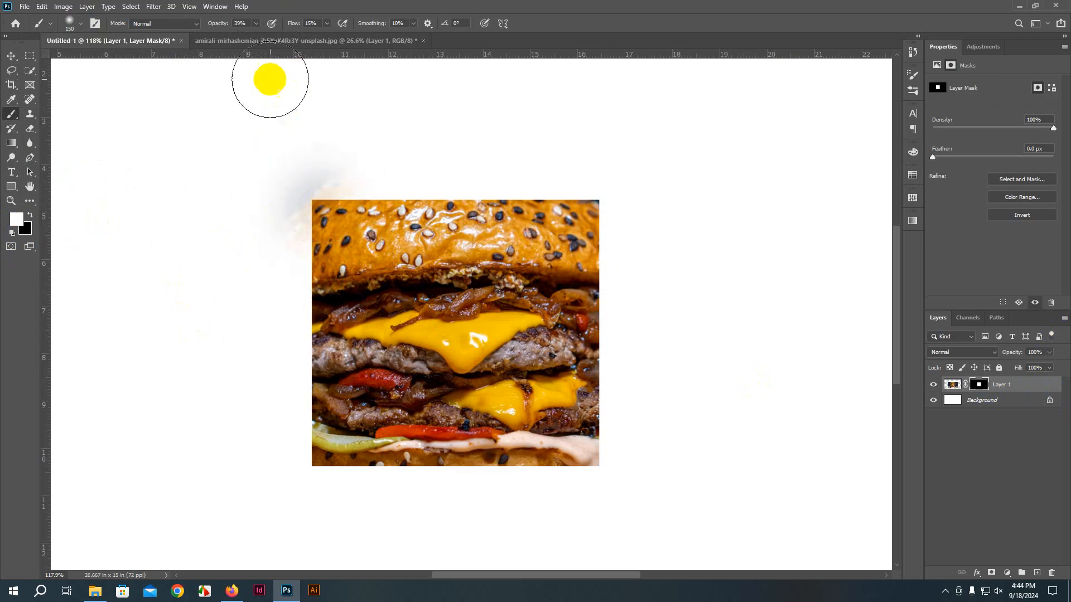
# Step: Raise the brush opacity and flow to 100% and paint white on the mask to reveal the burger's upper left part
pyautogui.click(255, 23)
pyautogui.moveTo(256, 36)
pyautogui.mouseDown()
pyautogui.moveTo(383, 31)
pyautogui.moveTo(411, 7)
pyautogui.mouseUp()
pyautogui.click(327, 24)
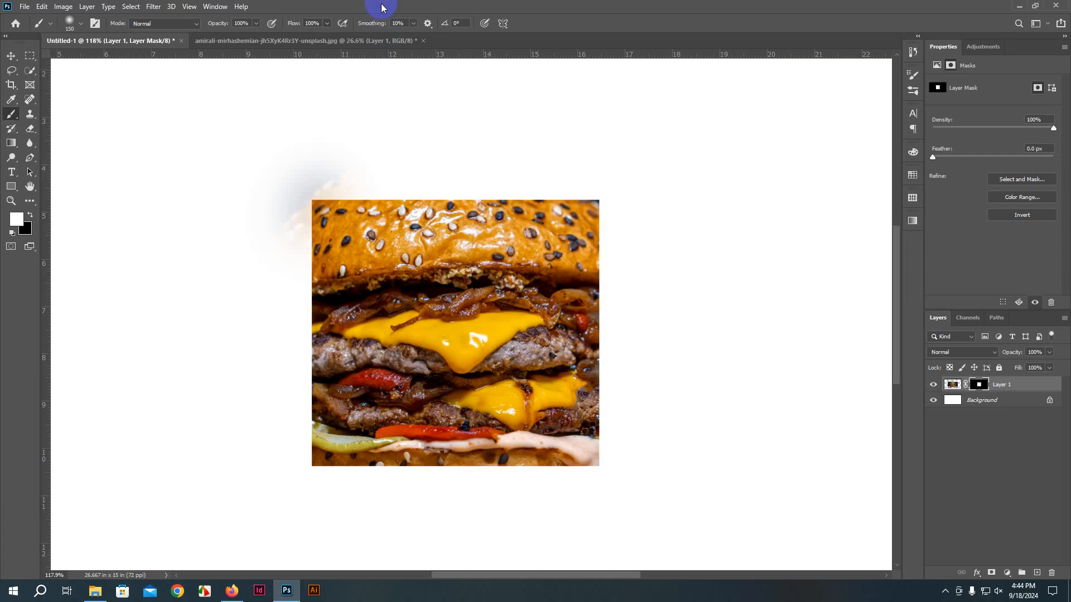
pyautogui.moveTo(358, 190)
pyautogui.mouseDown()
pyautogui.moveTo(313, 191)
pyautogui.moveTo(307, 240)
pyautogui.moveTo(333, 176)
pyautogui.moveTo(352, 181)
pyautogui.moveTo(314, 234)
pyautogui.moveTo(318, 225)
pyautogui.moveTo(285, 349)
pyautogui.moveTo(311, 193)
pyautogui.moveTo(335, 167)
pyautogui.moveTo(327, 190)
pyautogui.moveTo(391, 175)
pyautogui.mouseUp()
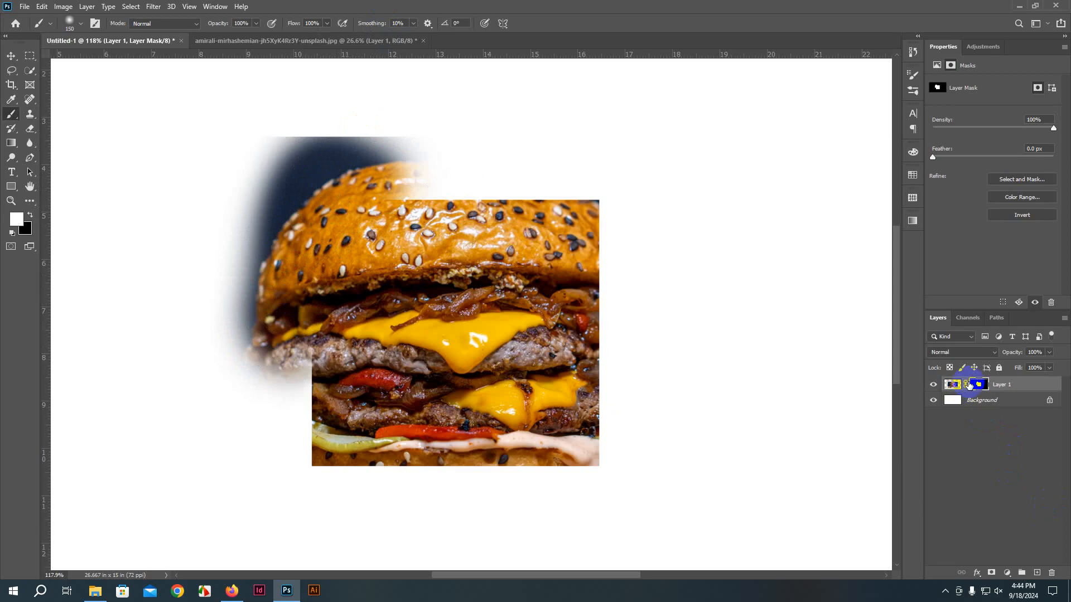
pyautogui.moveTo(310, 299)
pyautogui.mouseDown()
pyautogui.moveTo(331, 289)
pyautogui.moveTo(338, 260)
pyautogui.mouseUp()
# Step: Paint black on Layer 1's mask to hide the burger's top, right and bottom edges
pyautogui.press('x')
pyautogui.moveTo(460, 120)
pyautogui.mouseDown()
pyautogui.moveTo(351, 115)
pyautogui.moveTo(284, 129)
pyautogui.moveTo(223, 263)
pyautogui.moveTo(217, 406)
pyautogui.moveTo(234, 167)
pyautogui.moveTo(361, 134)
pyautogui.moveTo(431, 186)
pyautogui.moveTo(650, 206)
pyautogui.moveTo(550, 184)
pyautogui.moveTo(435, 181)
pyautogui.moveTo(475, 184)
pyautogui.moveTo(626, 253)
pyautogui.moveTo(619, 526)
pyautogui.moveTo(591, 427)
pyautogui.moveTo(612, 387)
pyautogui.moveTo(5, 426)
pyautogui.moveTo(451, 497)
pyautogui.mouseUp()
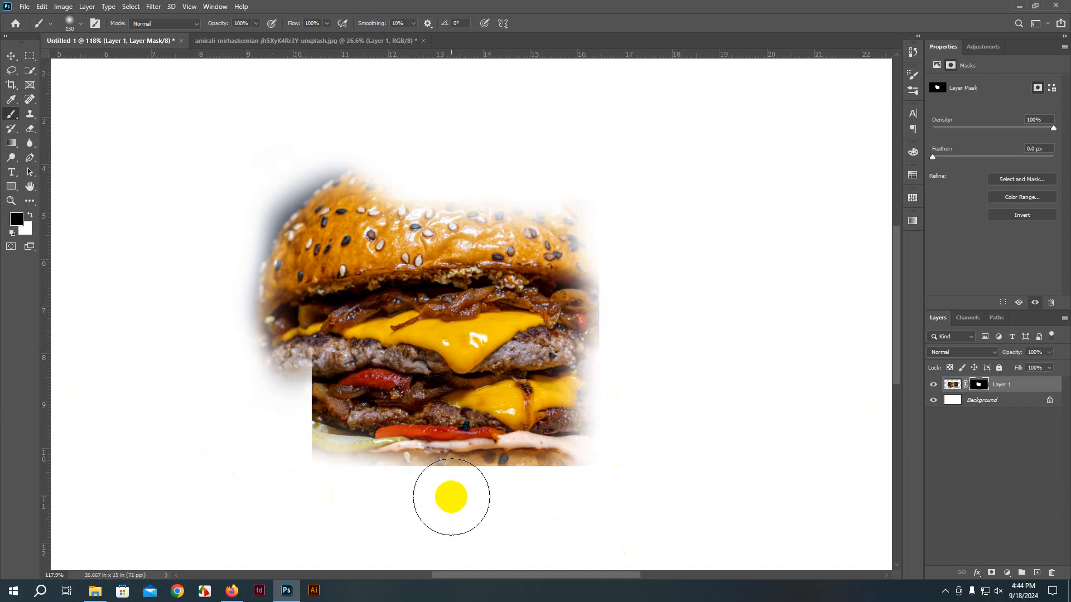
pyautogui.moveTo(451, 497)
pyautogui.mouseDown()
pyautogui.moveTo(448, 448)
pyautogui.moveTo(402, 380)
pyautogui.moveTo(327, 394)
pyautogui.moveTo(296, 460)
pyautogui.moveTo(291, 421)
pyautogui.moveTo(386, 512)
pyautogui.moveTo(521, 511)
pyautogui.moveTo(610, 469)
pyautogui.moveTo(243, 484)
pyautogui.moveTo(548, 465)
pyautogui.moveTo(698, 425)
pyautogui.mouseUp()
pyautogui.moveTo(607, 252)
pyautogui.mouseDown()
pyautogui.moveTo(628, 386)
pyautogui.moveTo(623, 280)
pyautogui.moveTo(620, 295)
pyautogui.mouseUp()
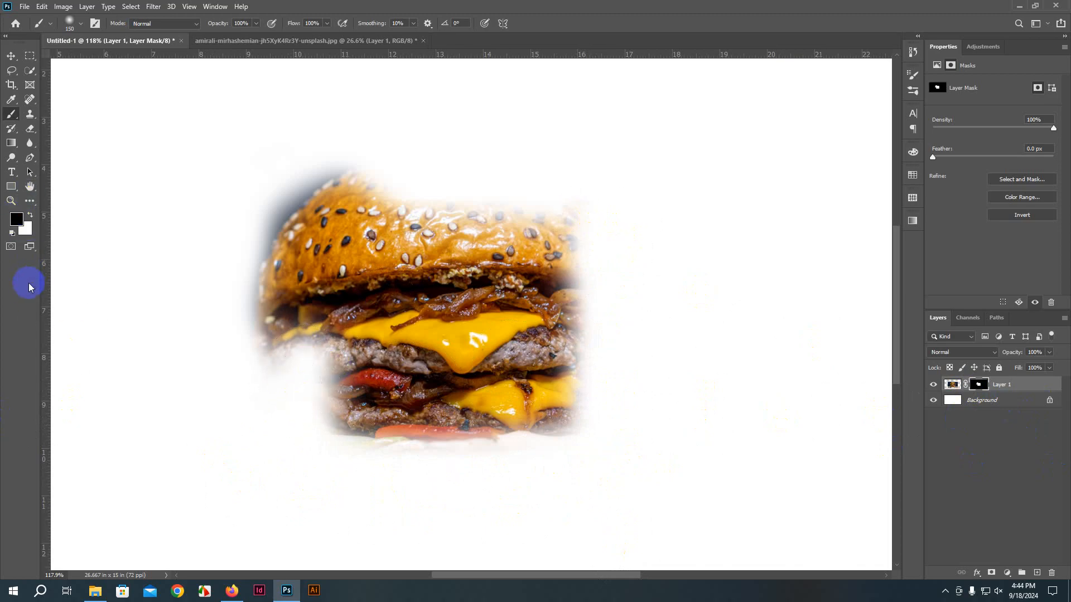
# Step: Paint white on the mask along the top bun, then black to hide the dark background at its upper left
pyautogui.press('x')
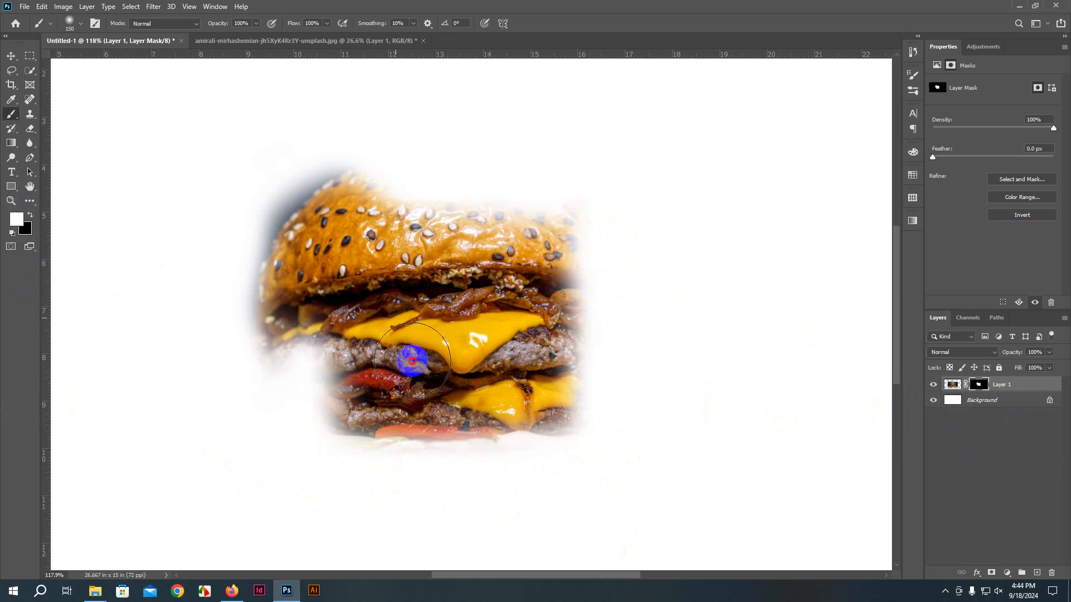
pyautogui.moveTo(306, 209)
pyautogui.mouseDown()
pyautogui.moveTo(366, 232)
pyautogui.moveTo(413, 209)
pyautogui.moveTo(561, 220)
pyautogui.mouseUp()
pyautogui.press('x')
pyautogui.moveTo(384, 170)
pyautogui.mouseDown()
pyautogui.moveTo(457, 160)
pyautogui.moveTo(380, 158)
pyautogui.moveTo(237, 256)
pyautogui.moveTo(219, 323)
pyautogui.moveTo(406, 150)
pyautogui.moveTo(575, 185)
pyautogui.moveTo(656, 289)
pyautogui.moveTo(578, 180)
pyautogui.moveTo(635, 365)
pyautogui.moveTo(153, 289)
pyautogui.mouseUp()
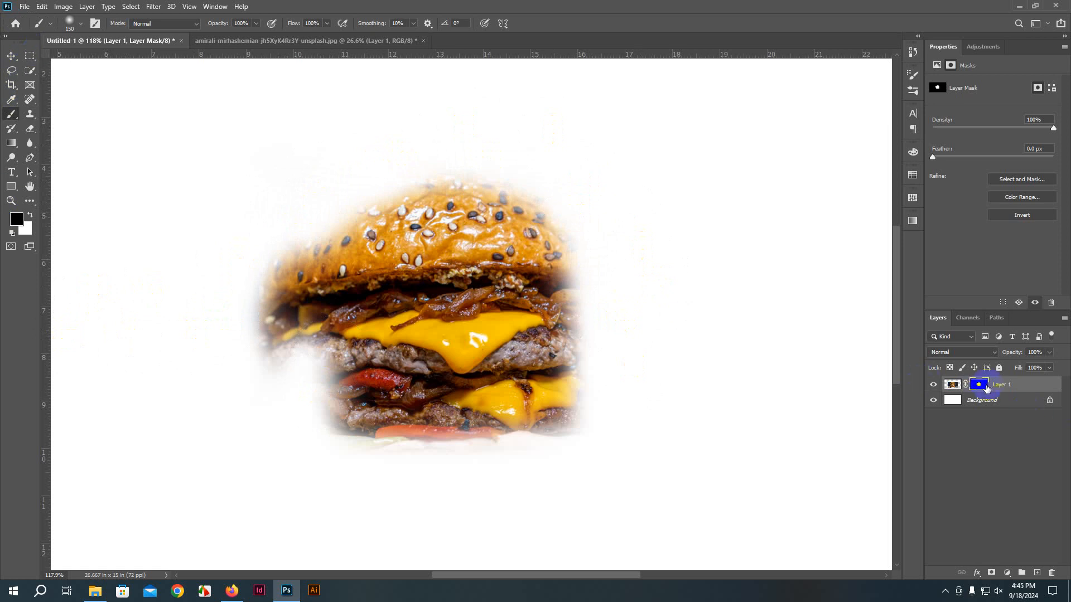
# Step: Delete Layer 1's mask without applying it
pyautogui.moveTo(986, 387); pyautogui.dragTo(1054, 573)
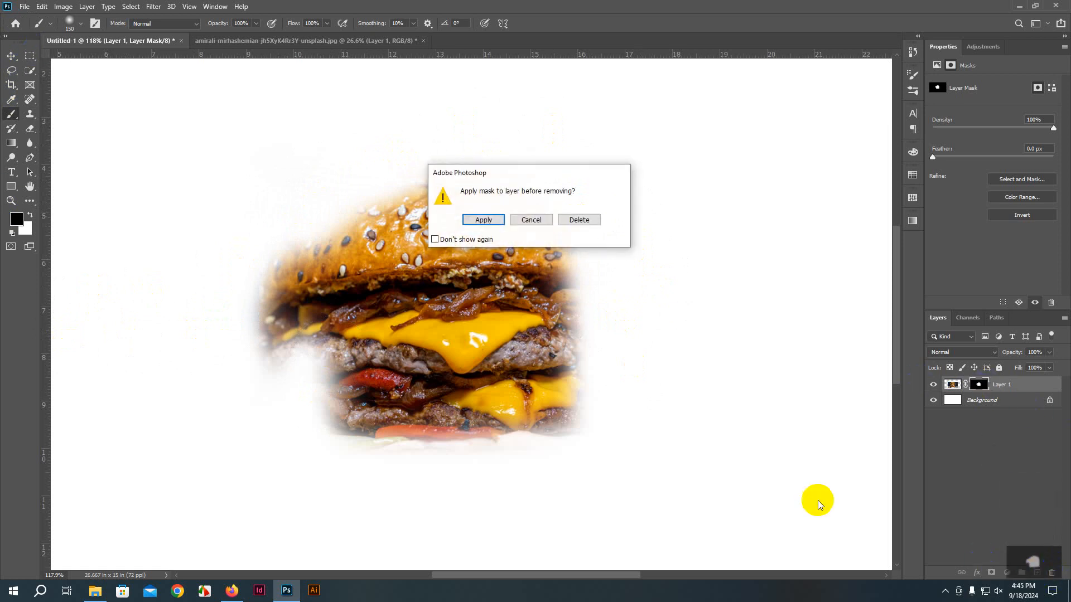
pyautogui.click(578, 220)
pyautogui.scroll(-1, 378, 275)
pyautogui.scroll(-2, 384, 270)
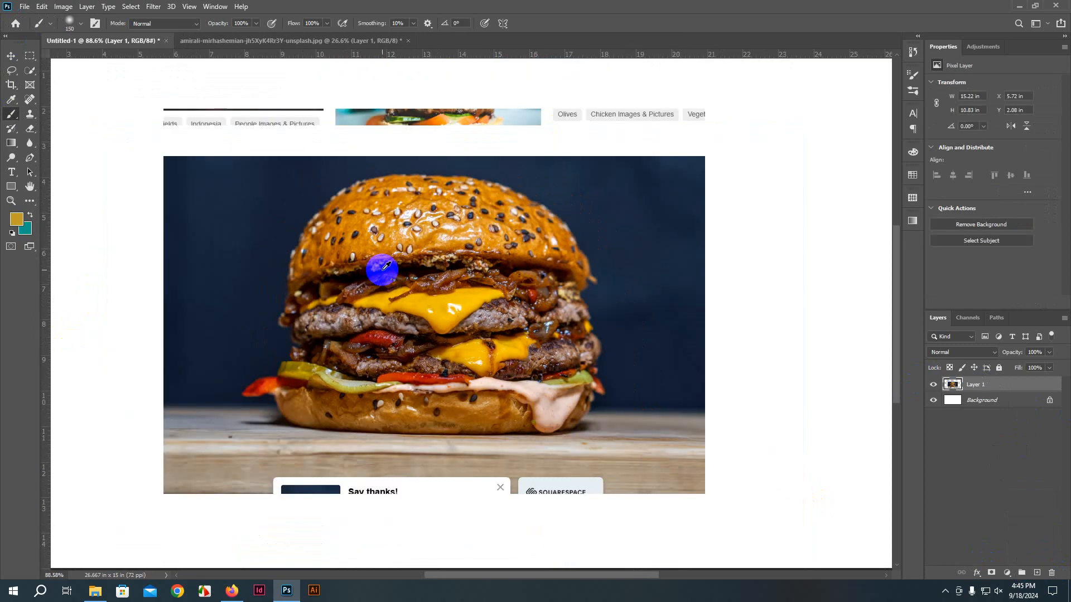
pyautogui.scroll(2, 441, 304)
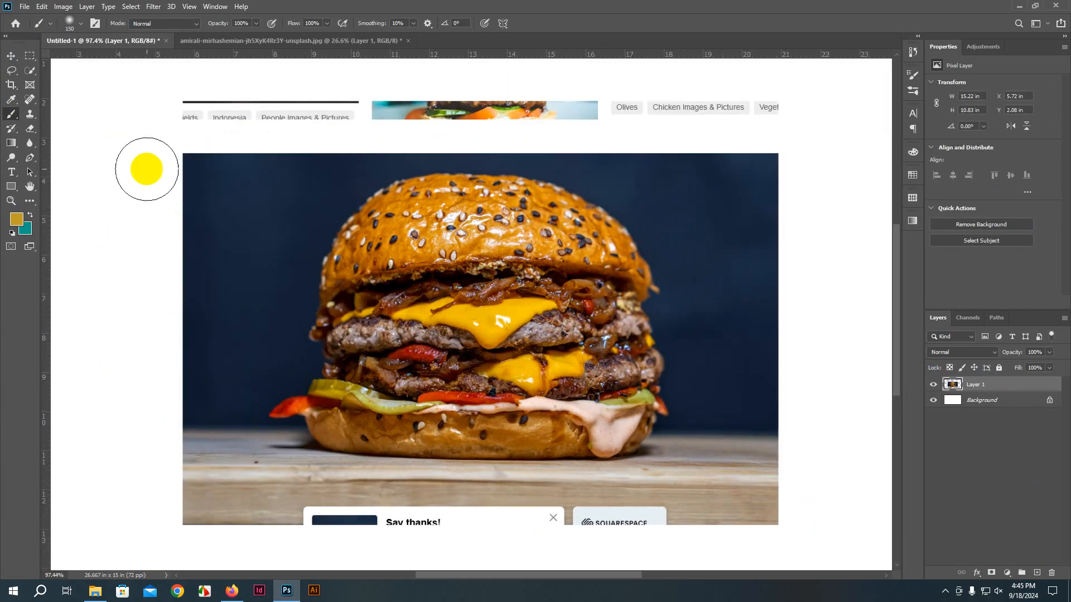
# Step: Select most of the burger freehand with the Lasso tool, about 7.63 by 6.11 in, and turn it into Layer 1's mask
pyautogui.moveTo(29, 57); pyautogui.dragTo(29, 71)
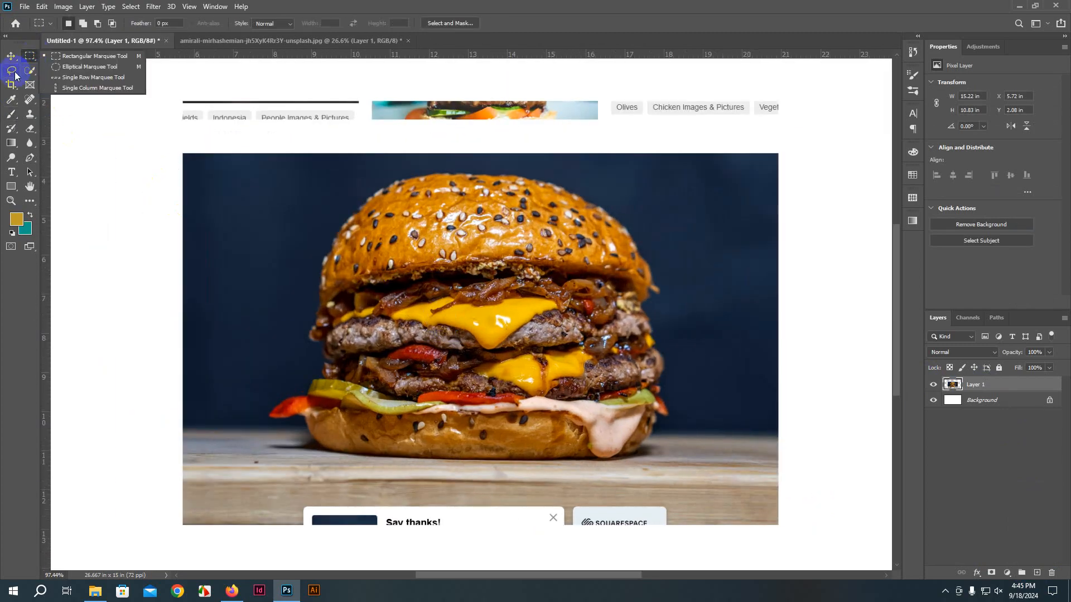
pyautogui.click(15, 72)
pyautogui.click(51, 75)
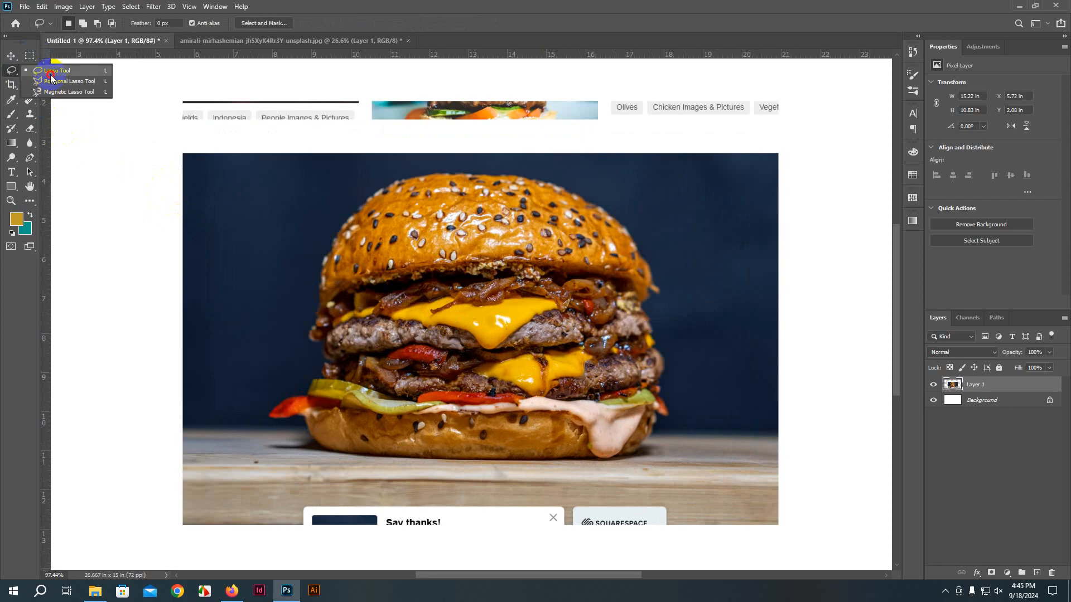
pyautogui.moveTo(347, 407)
pyautogui.mouseDown()
pyautogui.moveTo(340, 332)
pyautogui.moveTo(371, 222)
pyautogui.moveTo(441, 208)
pyautogui.moveTo(578, 237)
pyautogui.mouseUp()
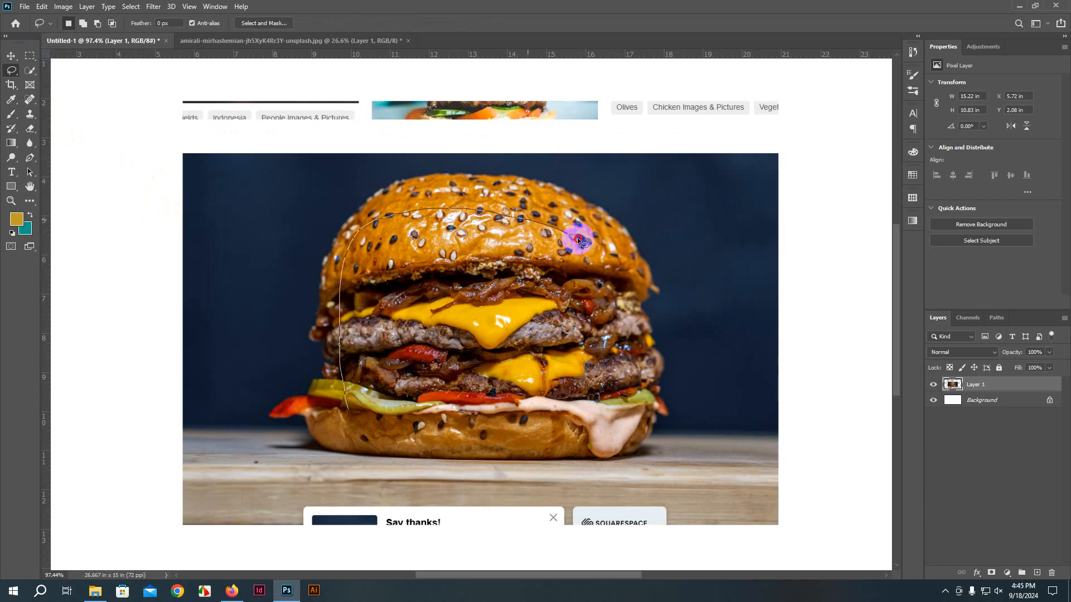
pyautogui.moveTo(618, 413)
pyautogui.mouseDown()
pyautogui.moveTo(552, 449)
pyautogui.moveTo(347, 414)
pyautogui.mouseUp()
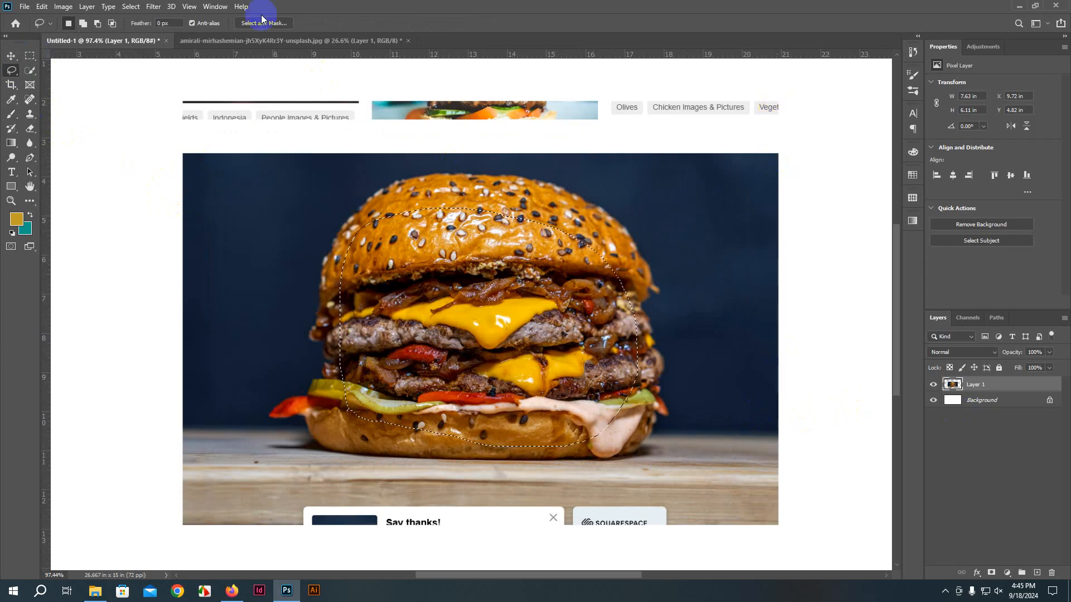
pyautogui.click(992, 574)
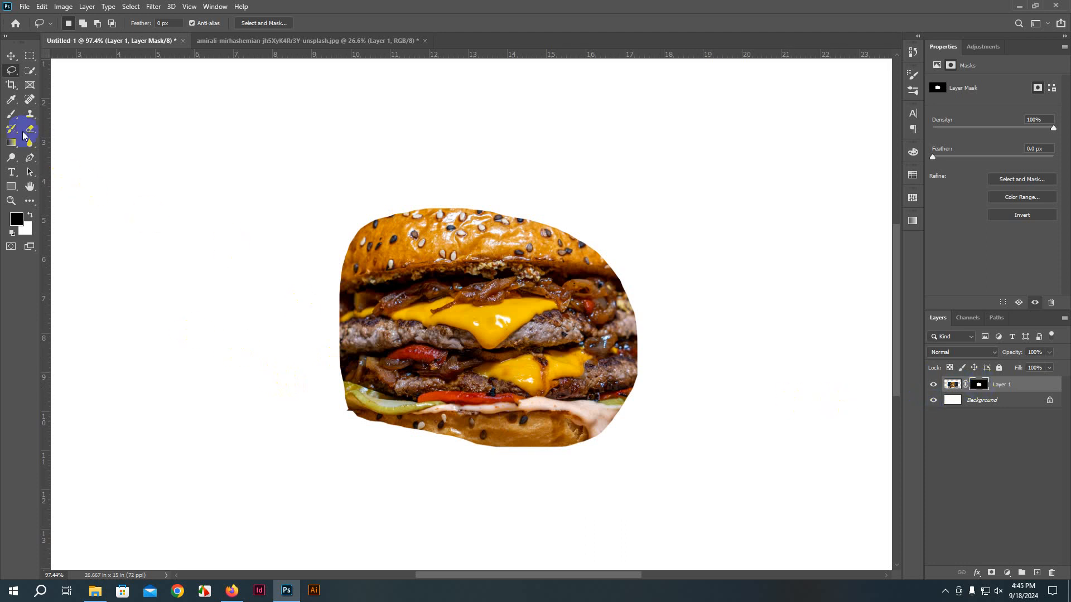
# Step: Brush black on the mask at the burger's left edge, then white to reveal the hidden left side
pyautogui.click(6, 115)
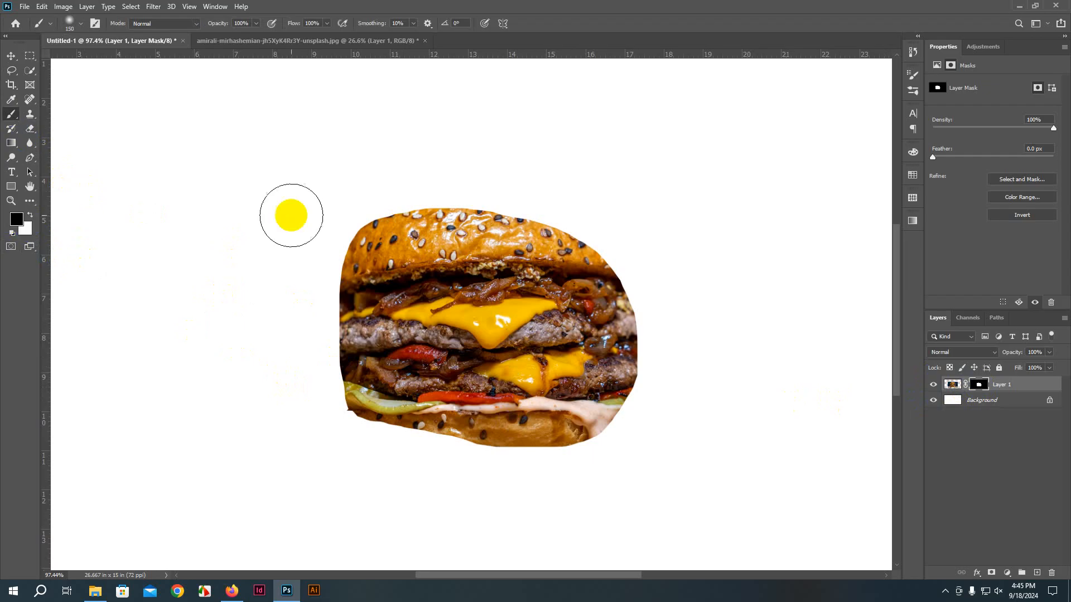
pyautogui.moveTo(330, 273)
pyautogui.mouseDown()
pyautogui.moveTo(367, 222)
pyautogui.moveTo(334, 335)
pyautogui.mouseUp()
pyautogui.press('x')
pyautogui.moveTo(387, 214)
pyautogui.mouseDown()
pyautogui.moveTo(322, 372)
pyautogui.moveTo(340, 303)
pyautogui.moveTo(285, 350)
pyautogui.moveTo(347, 297)
pyautogui.moveTo(347, 431)
pyautogui.moveTo(378, 374)
pyautogui.mouseUp()
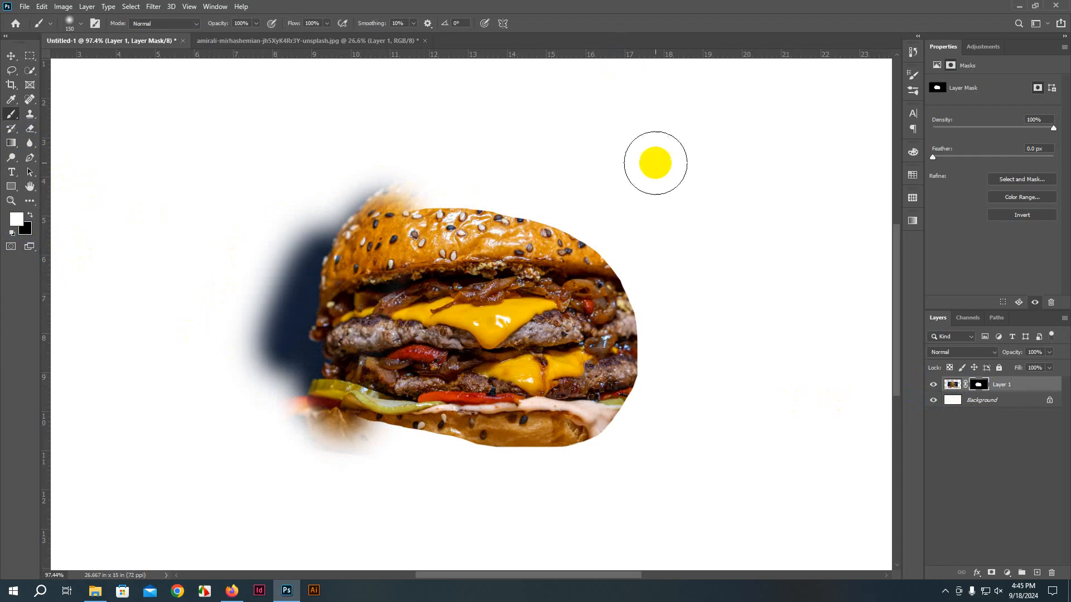
# Step: Target Layer 1's image instead of its mask with the Move tool, then switch to the burger photo document
pyautogui.click(11, 56)
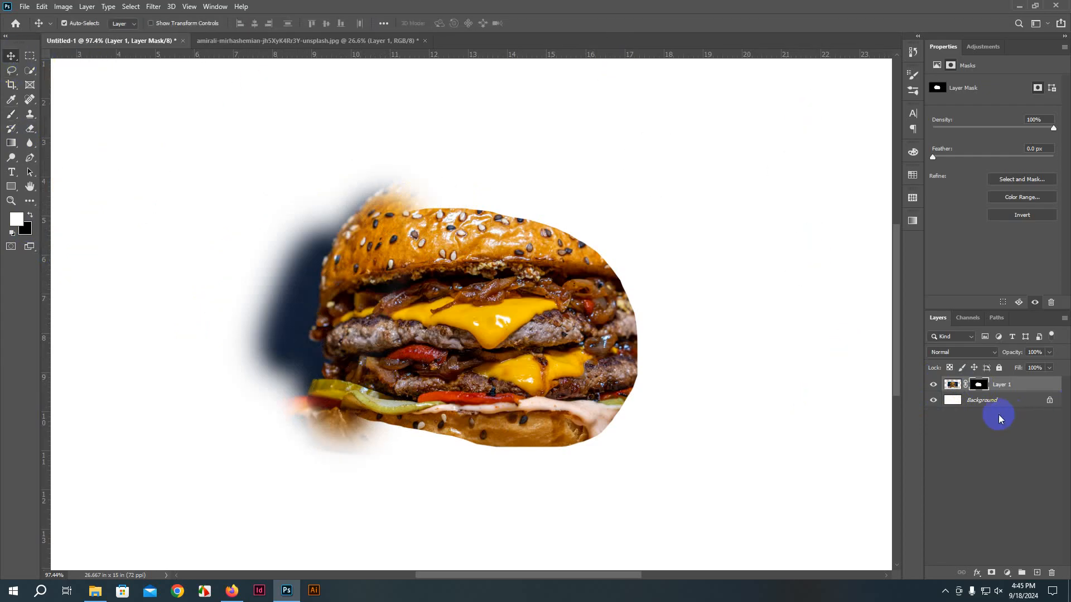
pyautogui.moveTo(1012, 387); pyautogui.dragTo(979, 430)
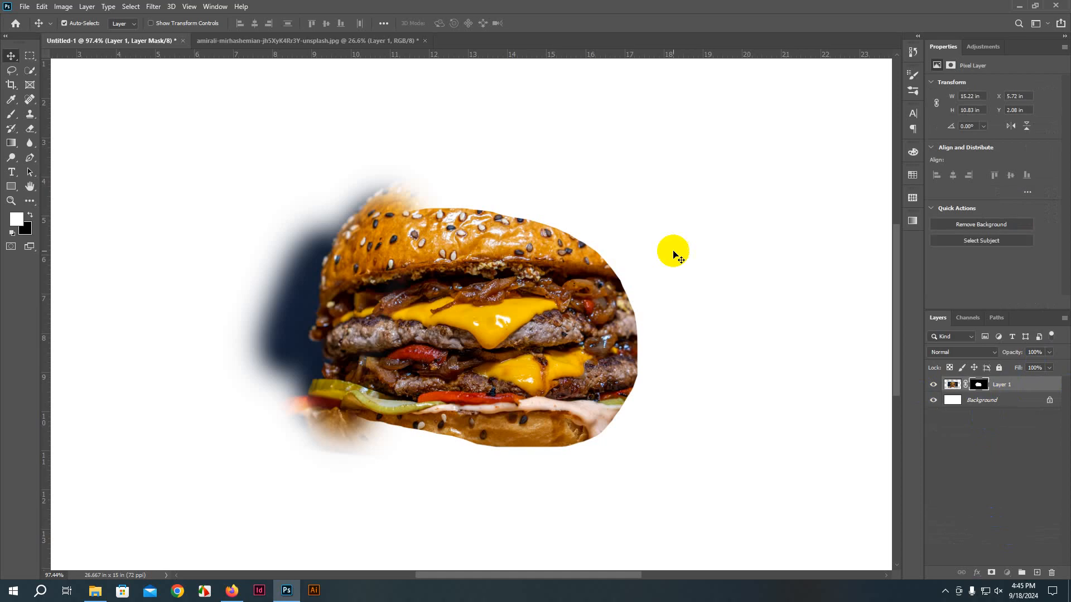
pyautogui.click(202, 37)
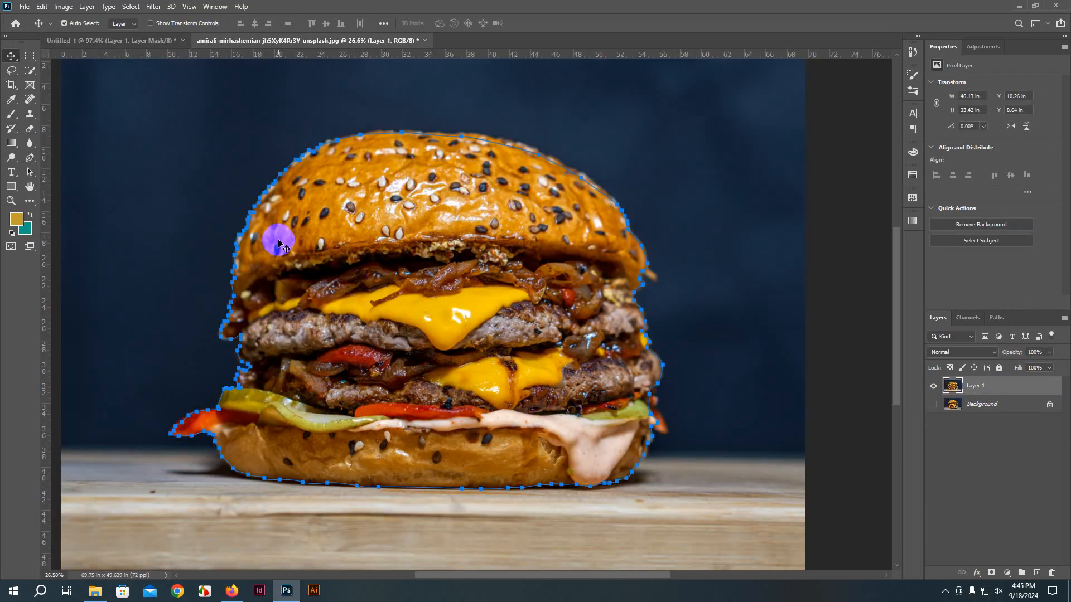
pyautogui.click(931, 403)
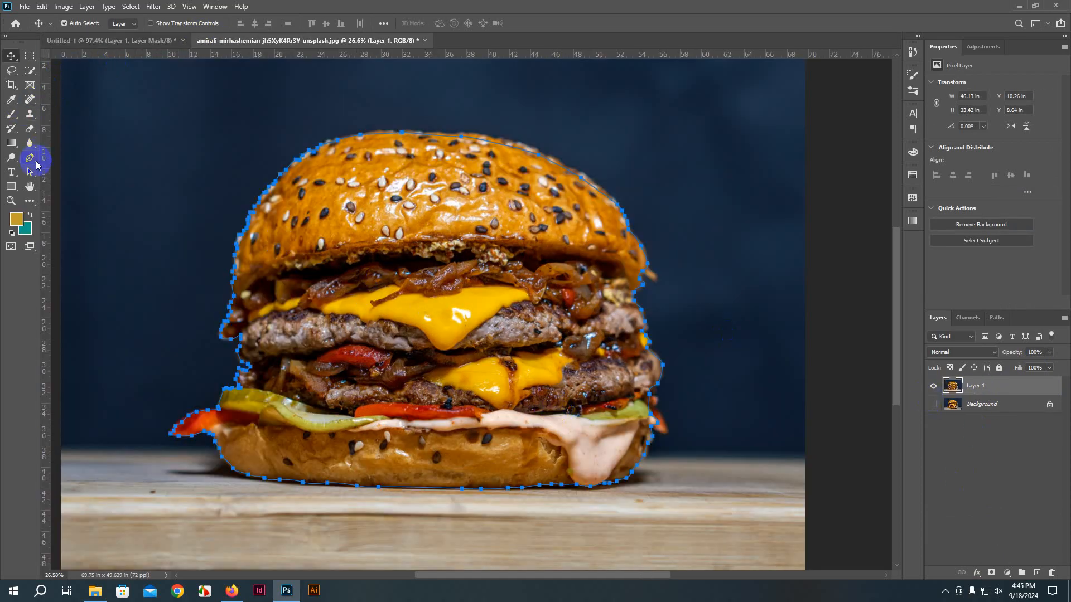
# Step: Turn the Pen path around the whole burger into a vector mask on Layer 1
pyautogui.click(31, 158)
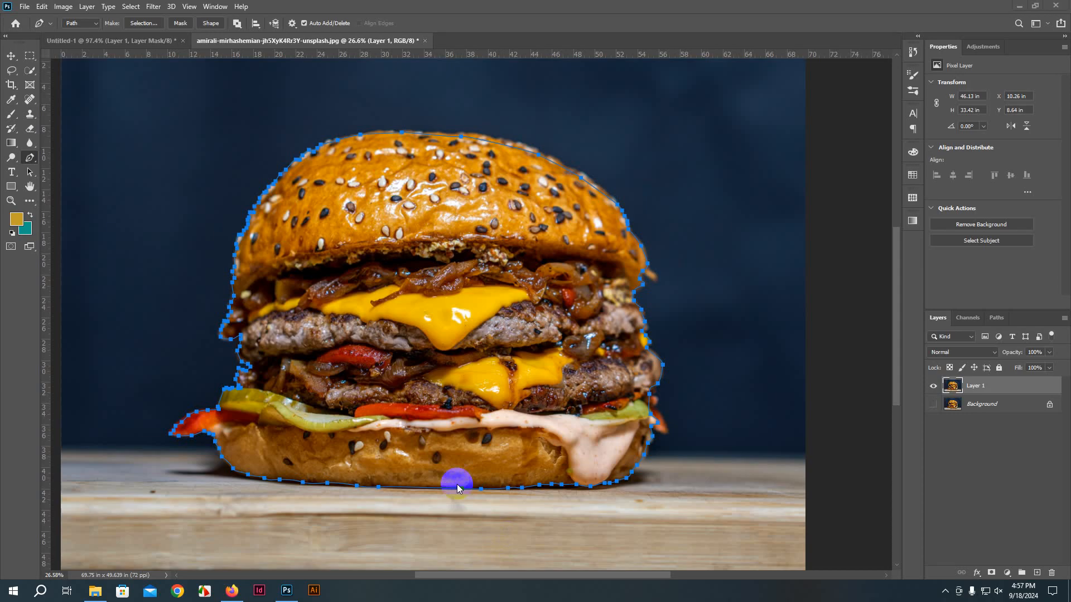
pyautogui.click(248, 228)
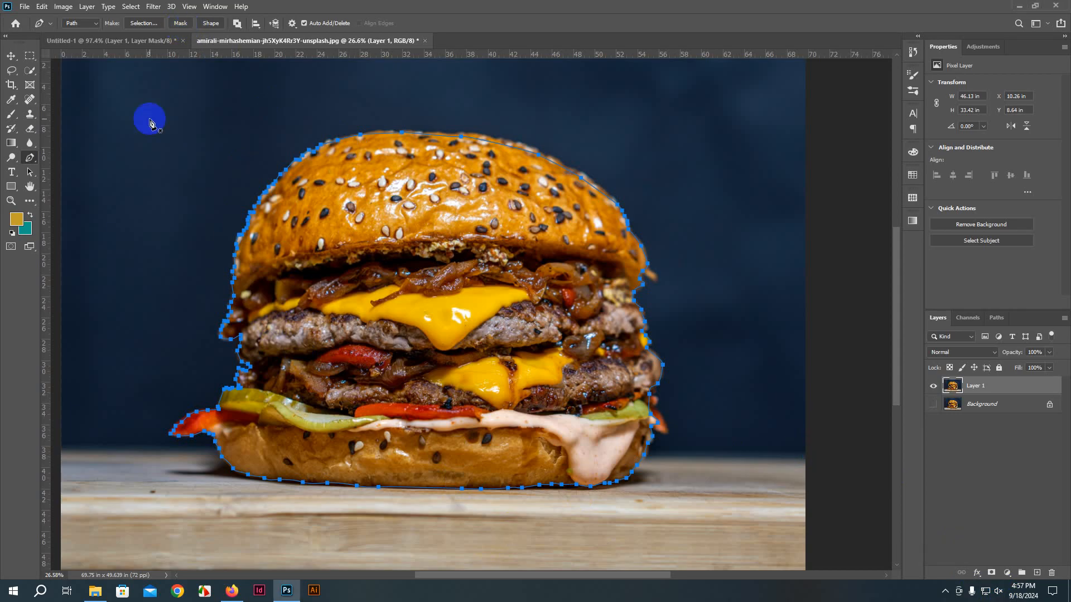
pyautogui.click(179, 25)
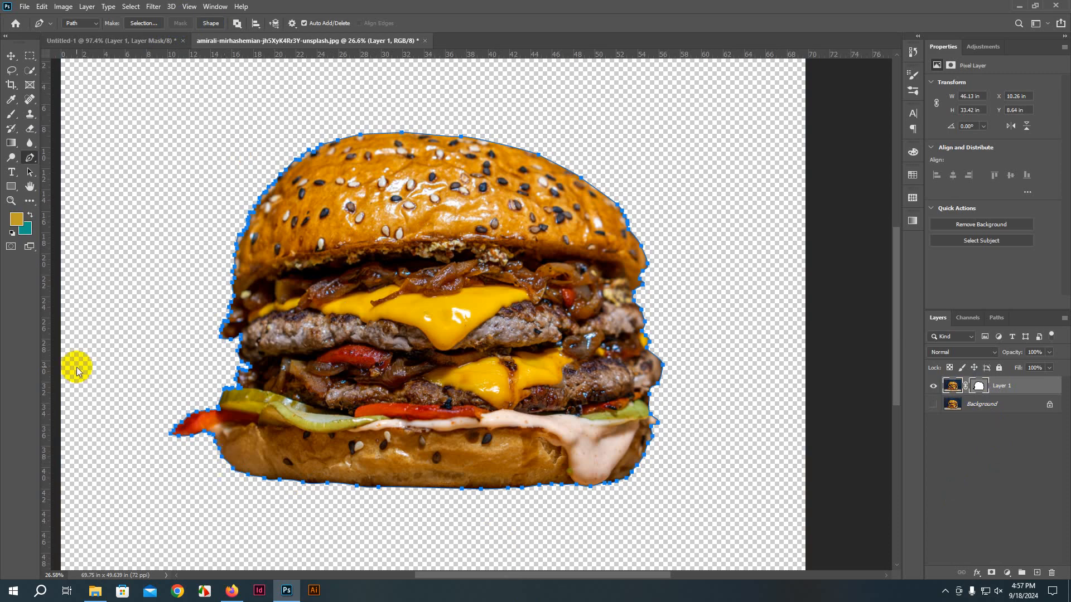
# Step: Pull a vector mask anchor point on the bun's upper-left seed edge outward with the Direct Selection tool, exposing dark background
pyautogui.scroll(3, 406, 144)
pyautogui.scroll(8, 337, 106)
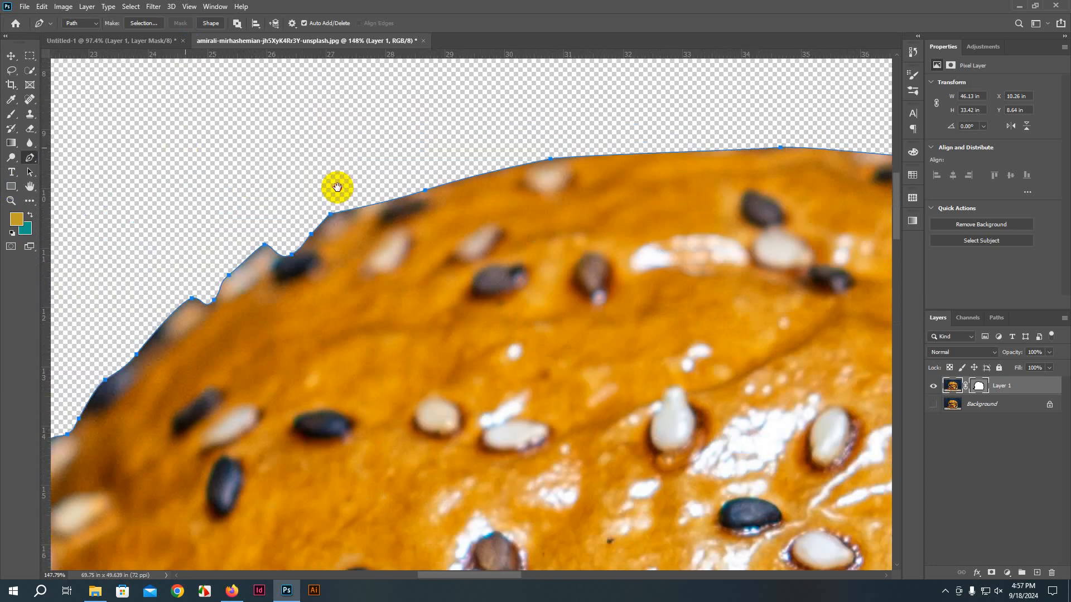
pyautogui.moveTo(337, 187); pyautogui.dragTo(450, 135)
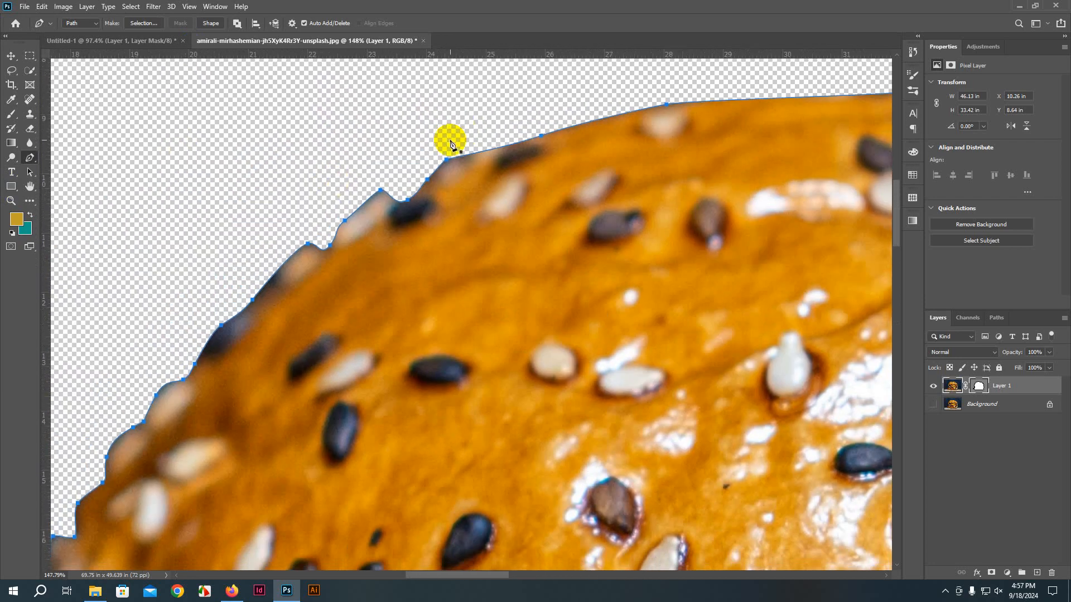
pyautogui.scroll(2, 397, 205)
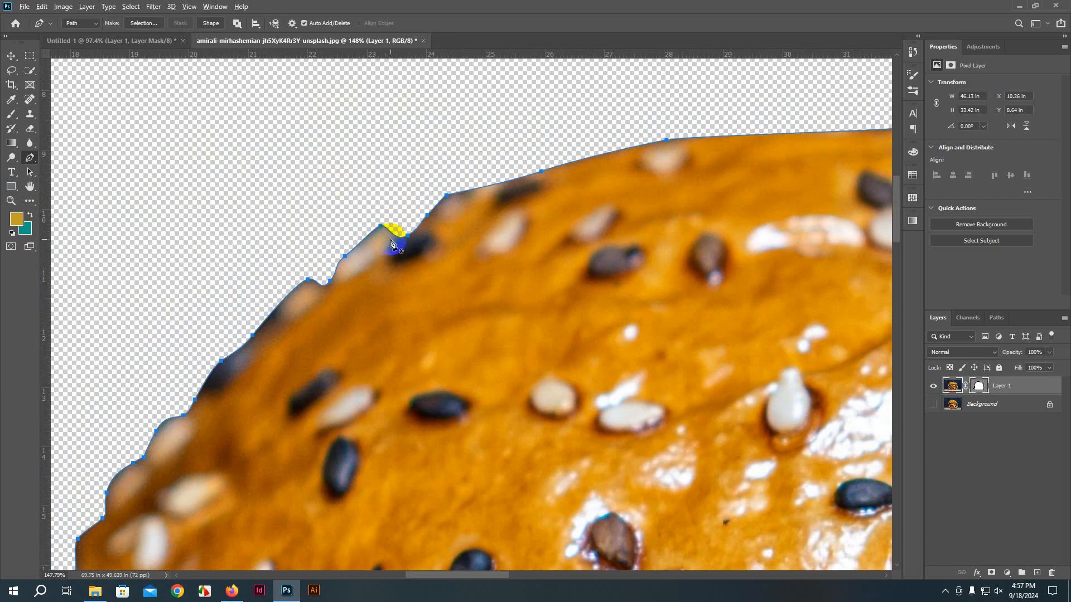
pyautogui.scroll(5, 389, 243)
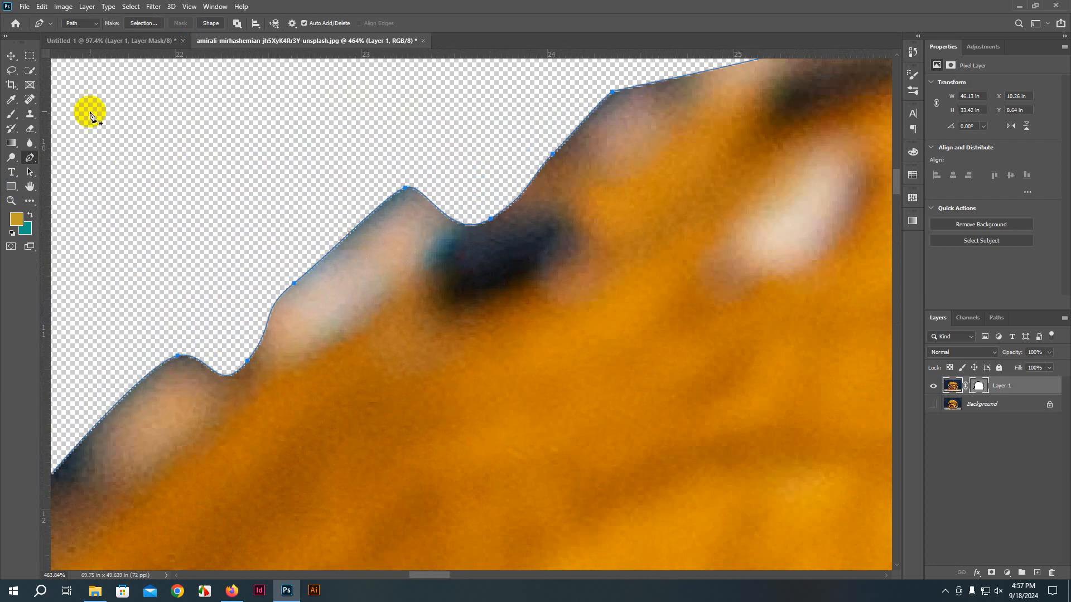
pyautogui.click(30, 171)
pyautogui.click(63, 184)
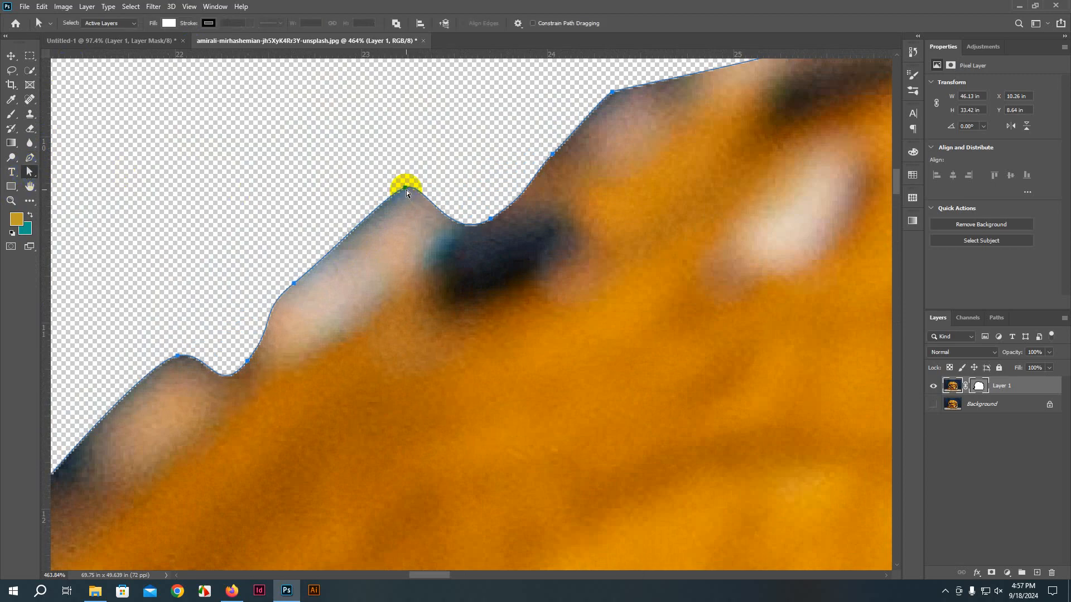
pyautogui.moveTo(407, 192); pyautogui.dragTo(369, 110)
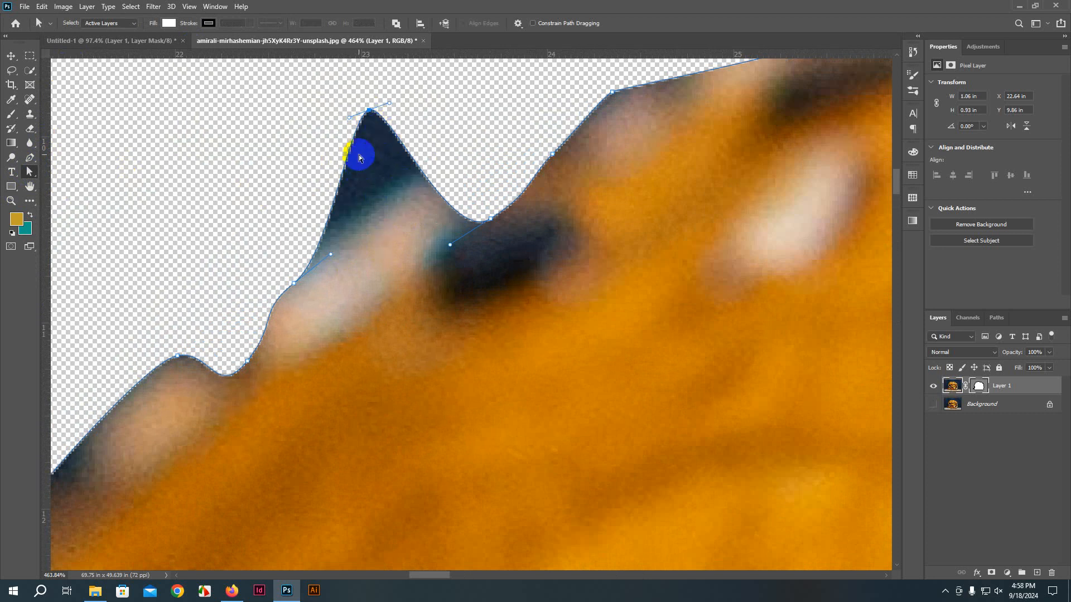
# Step: Move the displaced mask anchor back to the seed's edge and adjust the neighbouring handles and anchors along the bun's upper-left contour
pyautogui.moveTo(366, 114); pyautogui.dragTo(389, 209)
pyautogui.moveTo(451, 245); pyautogui.dragTo(541, 197)
pyautogui.moveTo(552, 153); pyautogui.dragTo(554, 153)
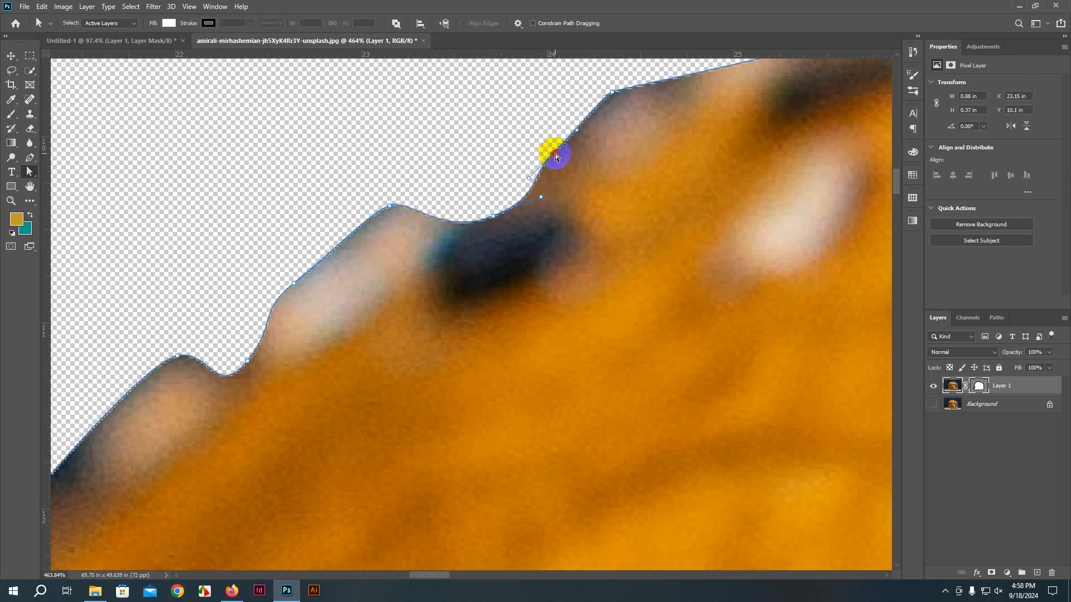
pyautogui.click(177, 356)
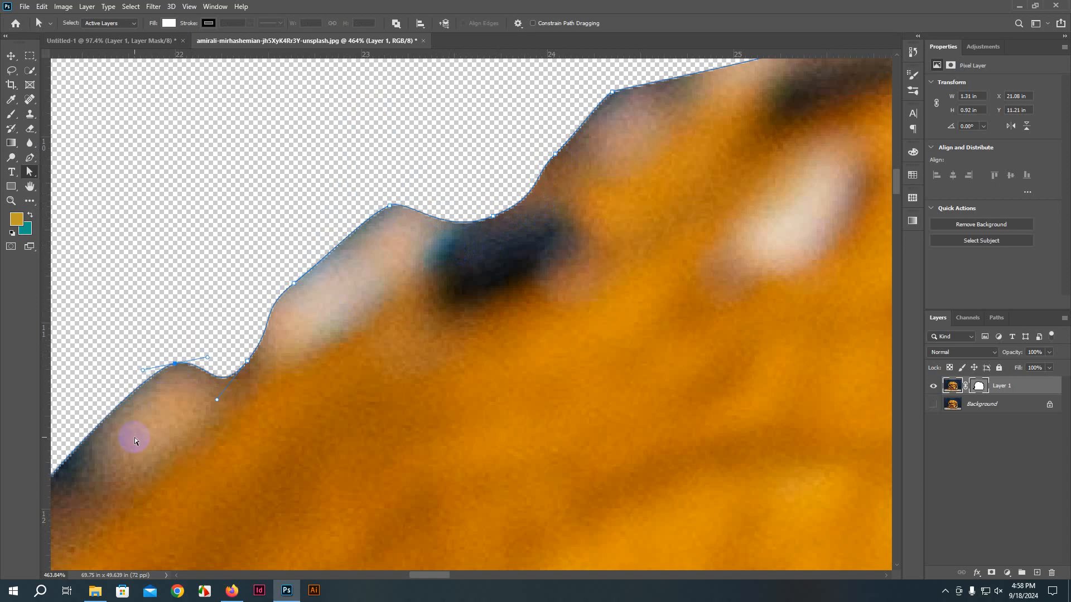
pyautogui.moveTo(136, 437); pyautogui.dragTo(390, 181)
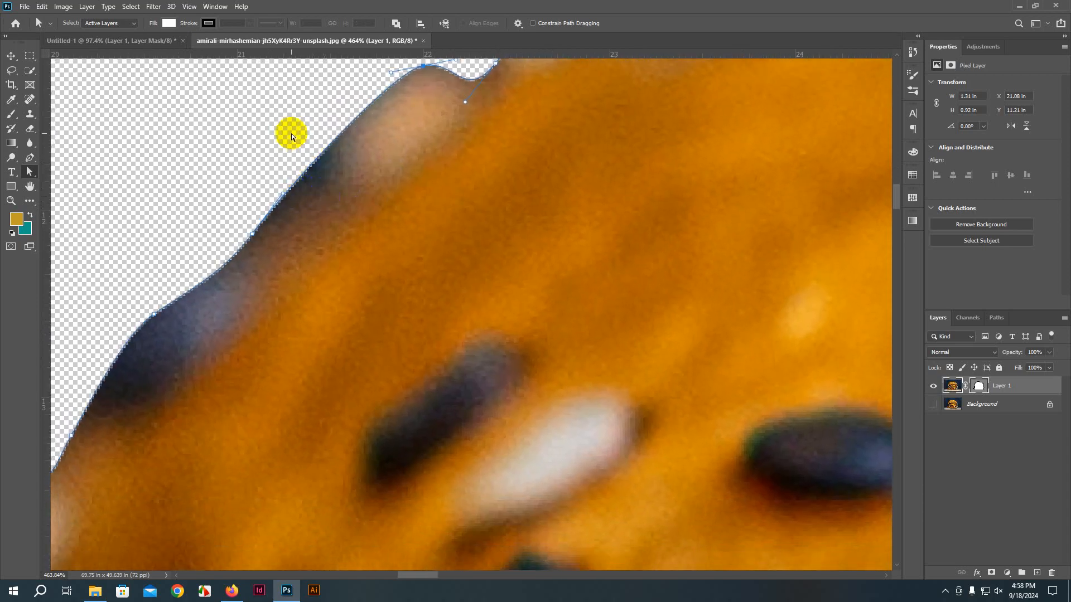
pyautogui.scroll(-10, 291, 133)
pyautogui.scroll(-5, 359, 231)
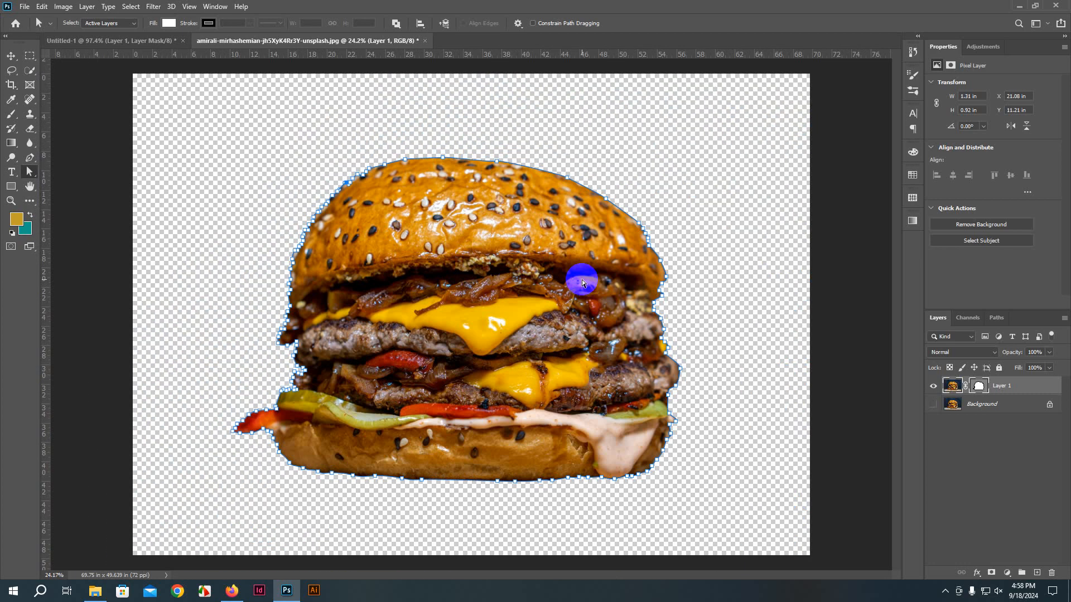
# Step: Undo all the anchor point edits and the creation of Layer 1's vector mask
pyautogui.hotkey('ctrl', 'z')
pyautogui.hotkey('ctrl', 'z')
pyautogui.hotkey('ctrl', 'z')
pyautogui.hotkey('ctrl', 'z')
pyautogui.hotkey('ctrl', 'z')
pyautogui.hotkey('ctrl', 'z')
pyautogui.hotkey('ctrl', 'z')
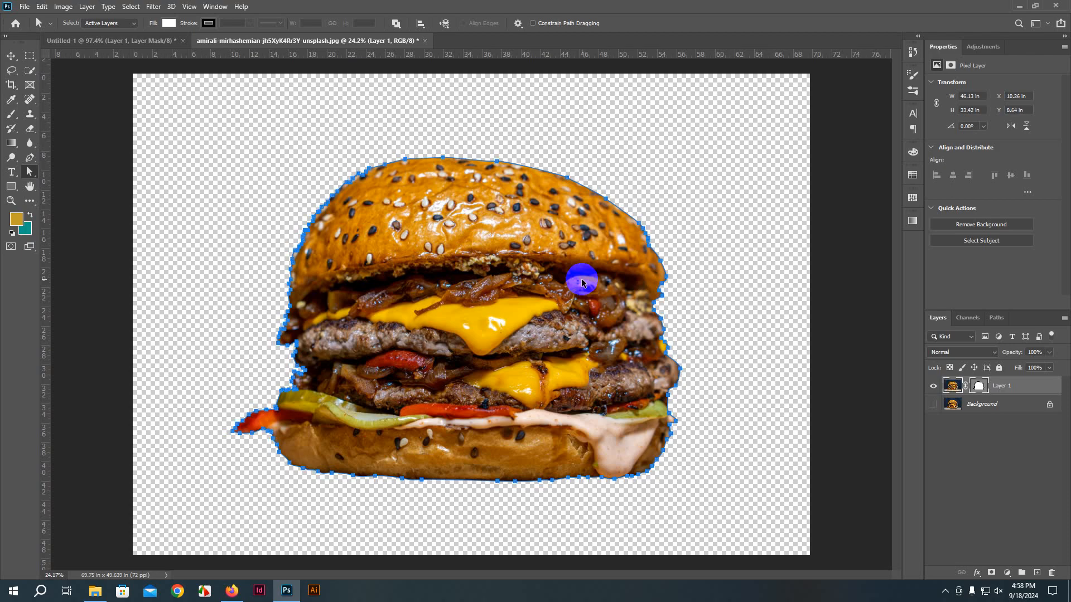
pyautogui.hotkey('ctrl', 'z')
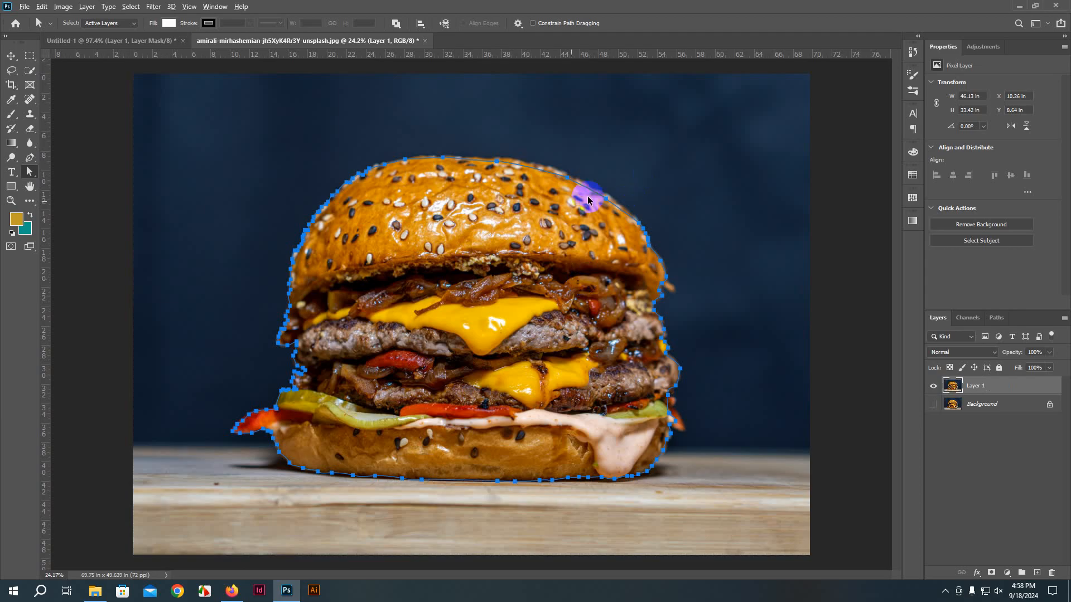
pyautogui.scroll(3, 589, 195)
pyautogui.scroll(-1, 395, 136)
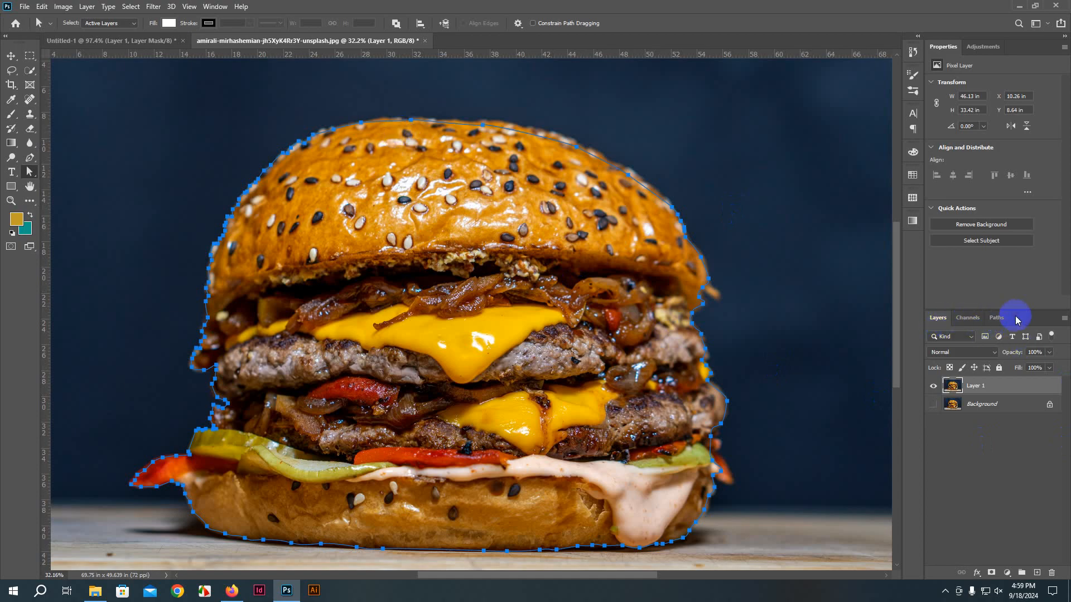
# Step: Save the burger's work path under the name Burger
pyautogui.click(996, 319)
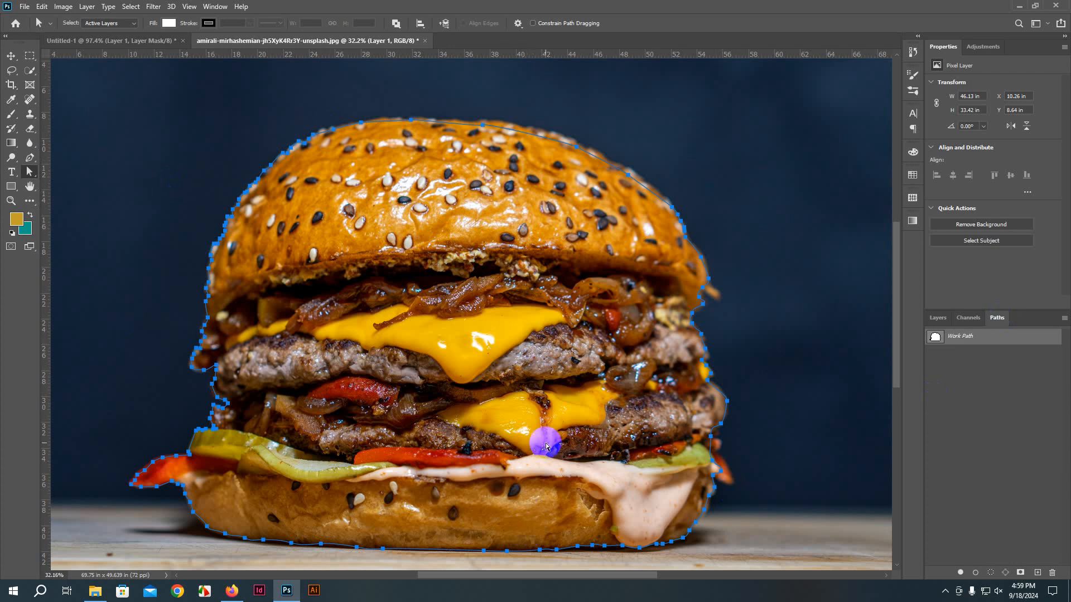
pyautogui.click(990, 573)
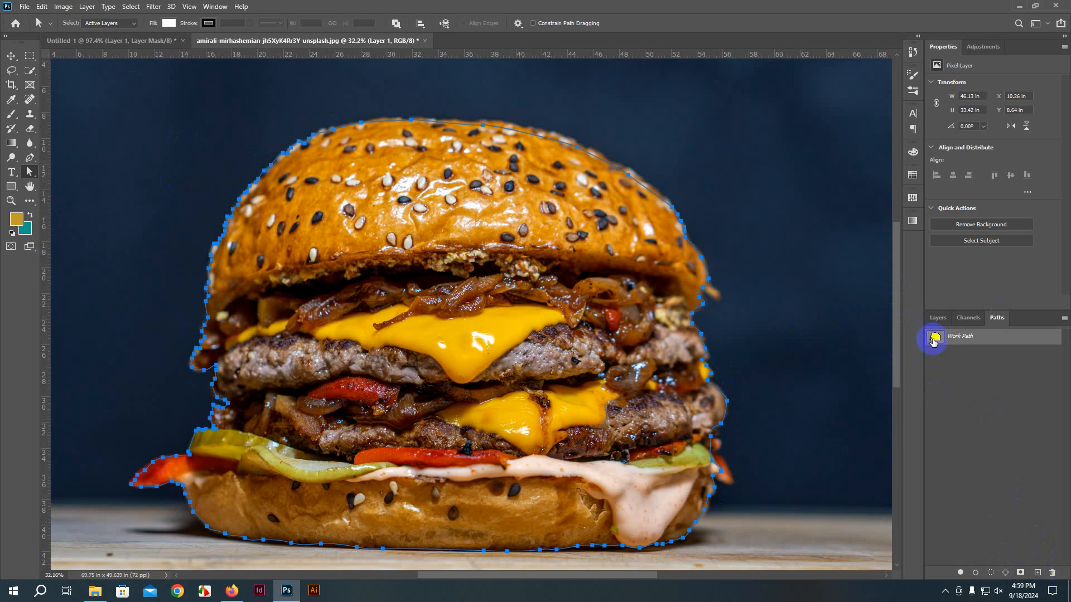
pyautogui.click(1064, 321)
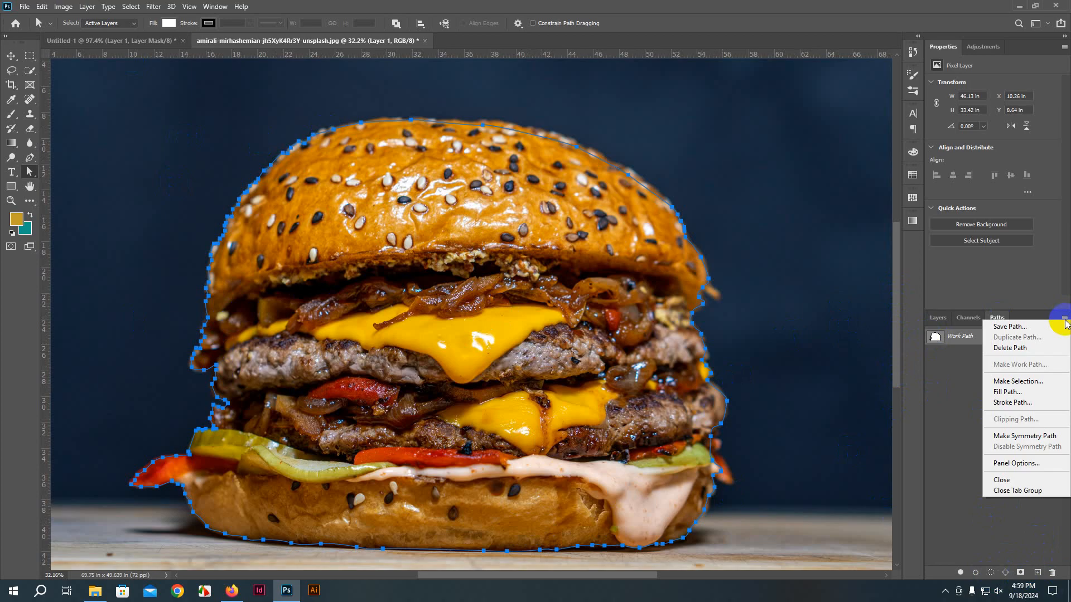
pyautogui.click(1004, 328)
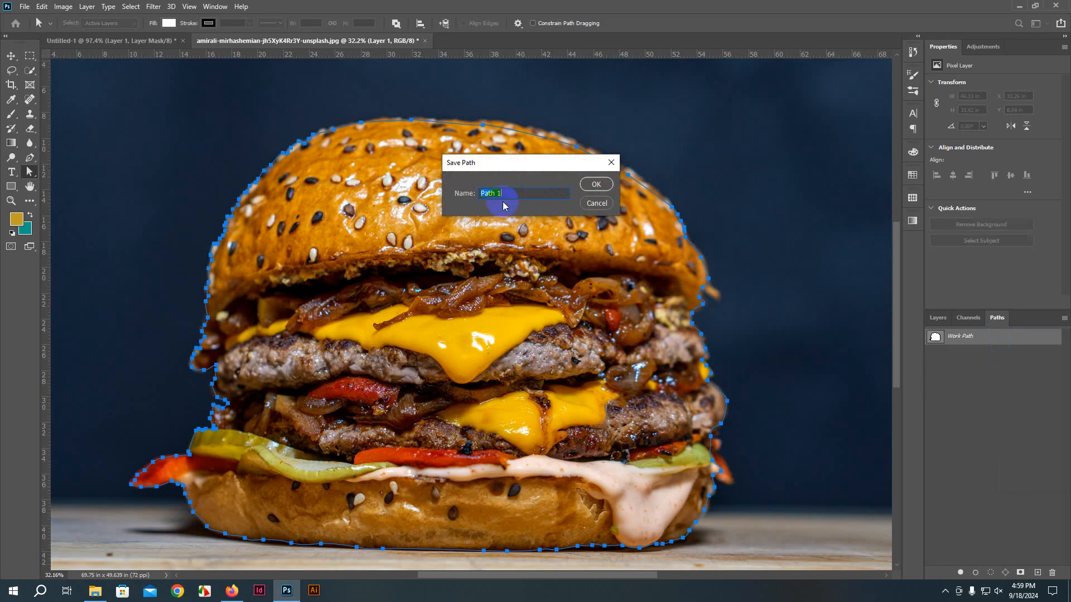
pyautogui.write('Burger')
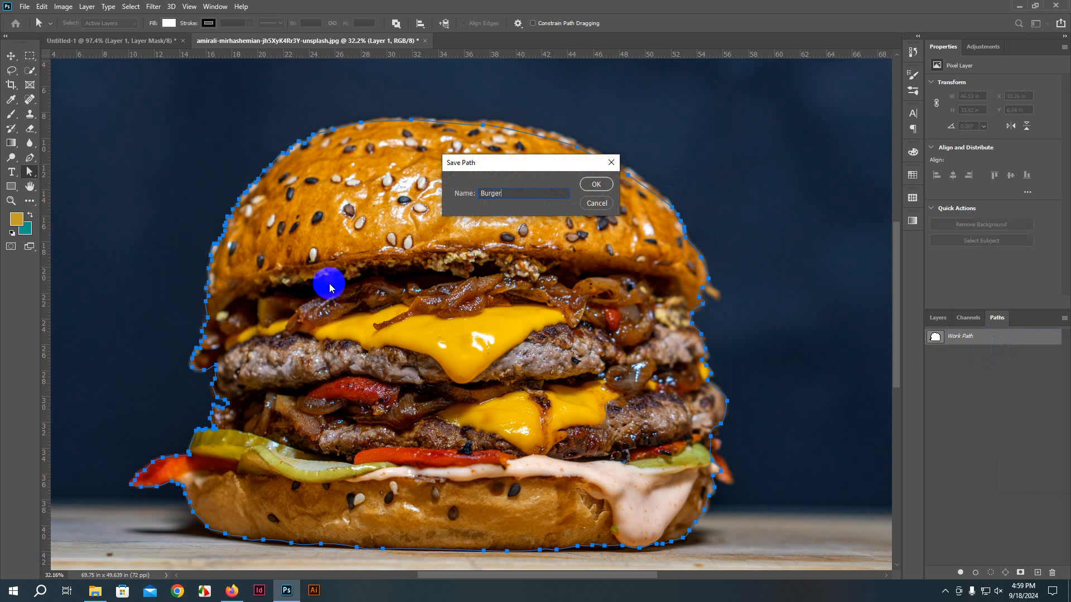
pyautogui.click(595, 184)
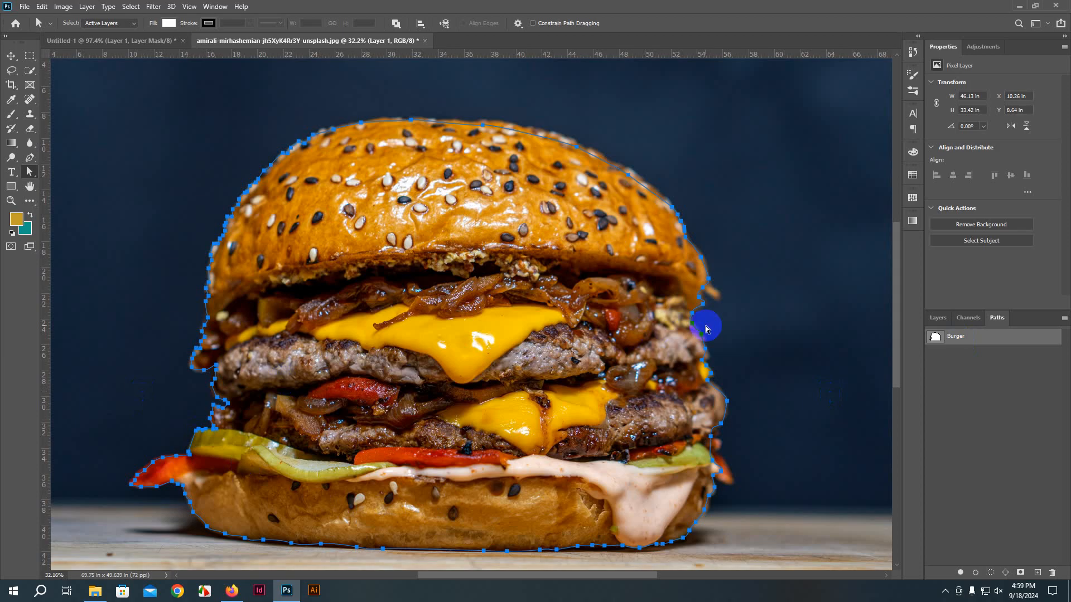
# Step: Set the Burger path as the image's clipping path, leaving the flatness blank
pyautogui.click(1064, 318)
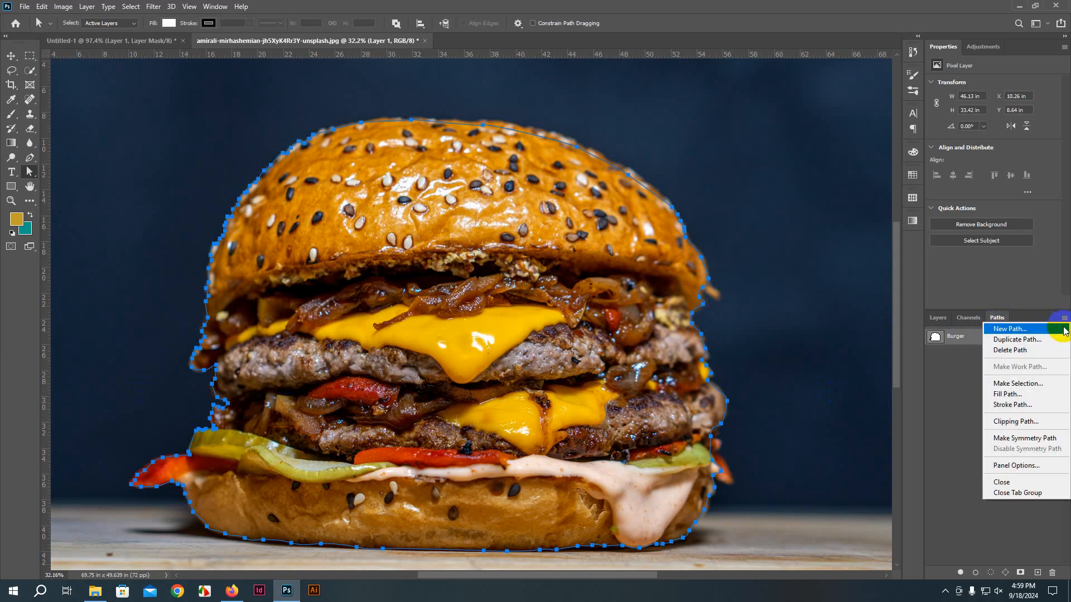
pyautogui.click(1031, 425)
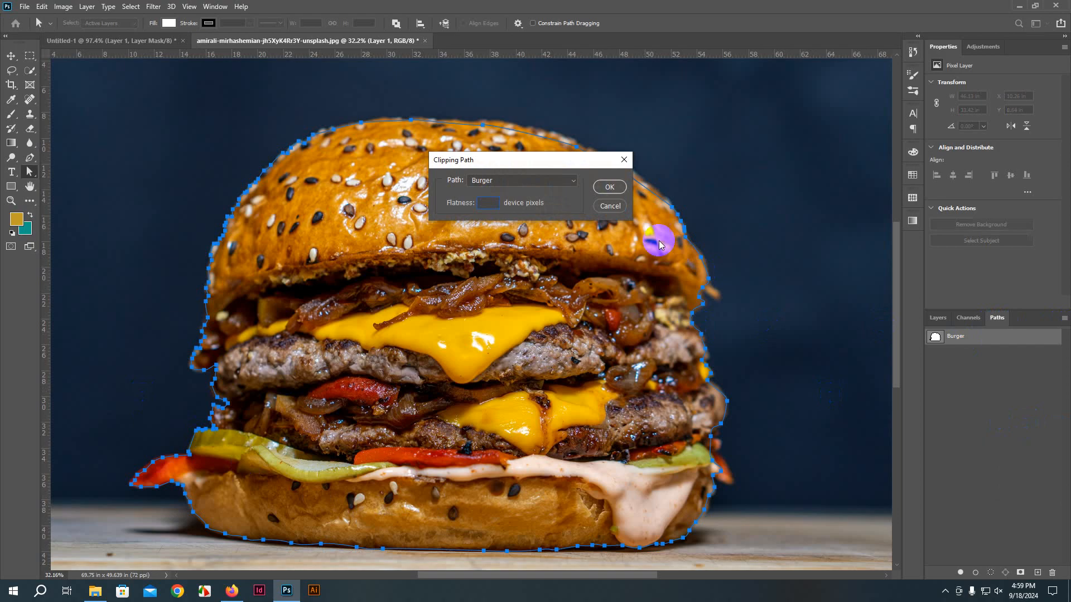
pyautogui.click(608, 188)
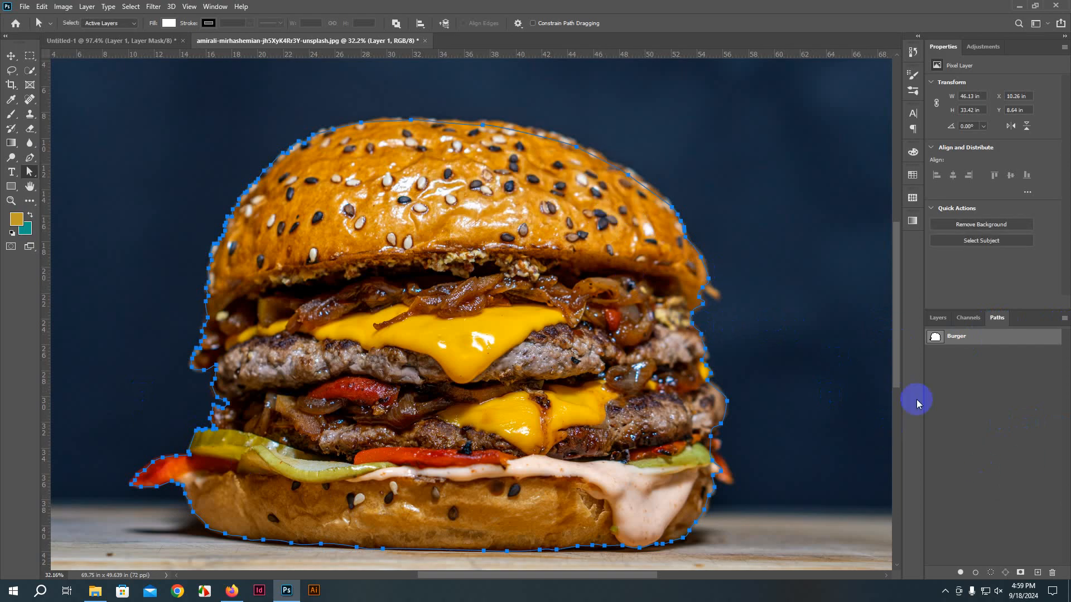
# Step: Add a blank layer mask to Layer 1, followed by a vector mask made from the Burger path
pyautogui.click(1021, 573)
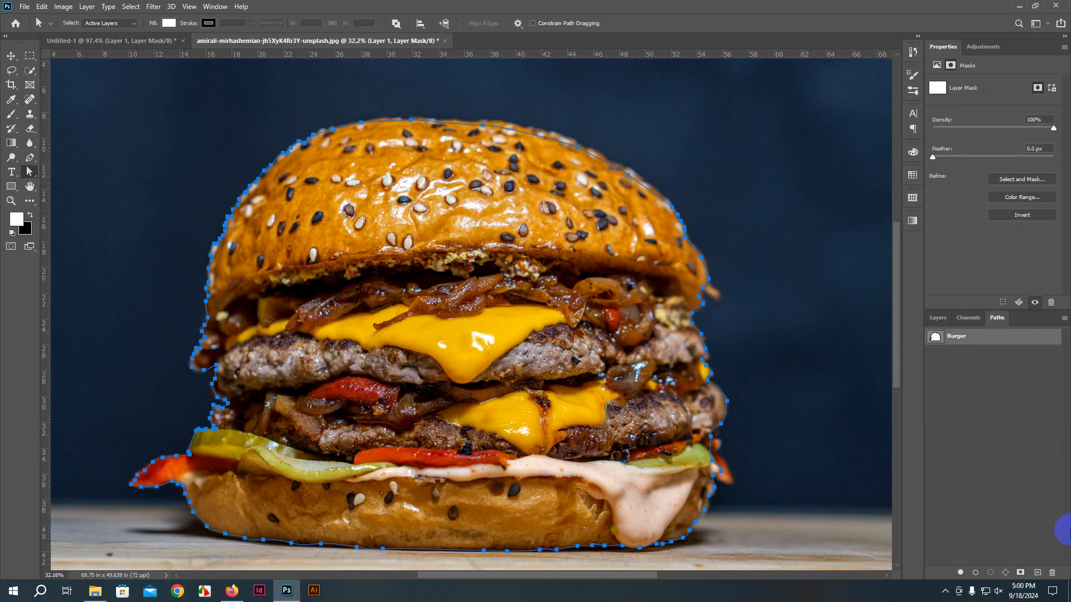
pyautogui.click(1021, 573)
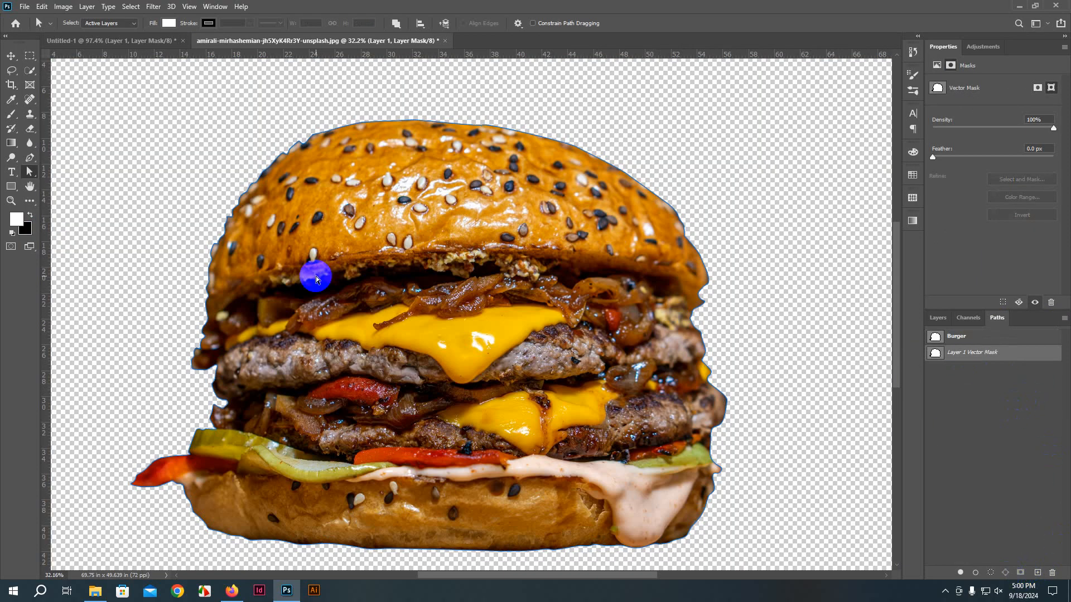
# Step: Start removing the blank white layer mask from Layer 1, leaving the vector mask in place
pyautogui.scroll(-5, 316, 279)
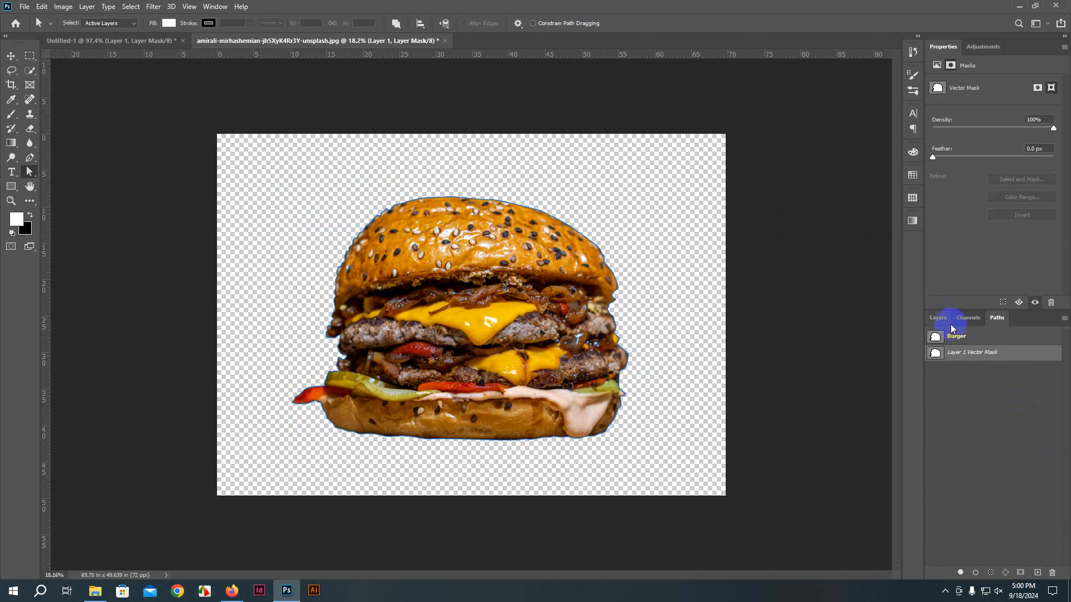
pyautogui.click(937, 317)
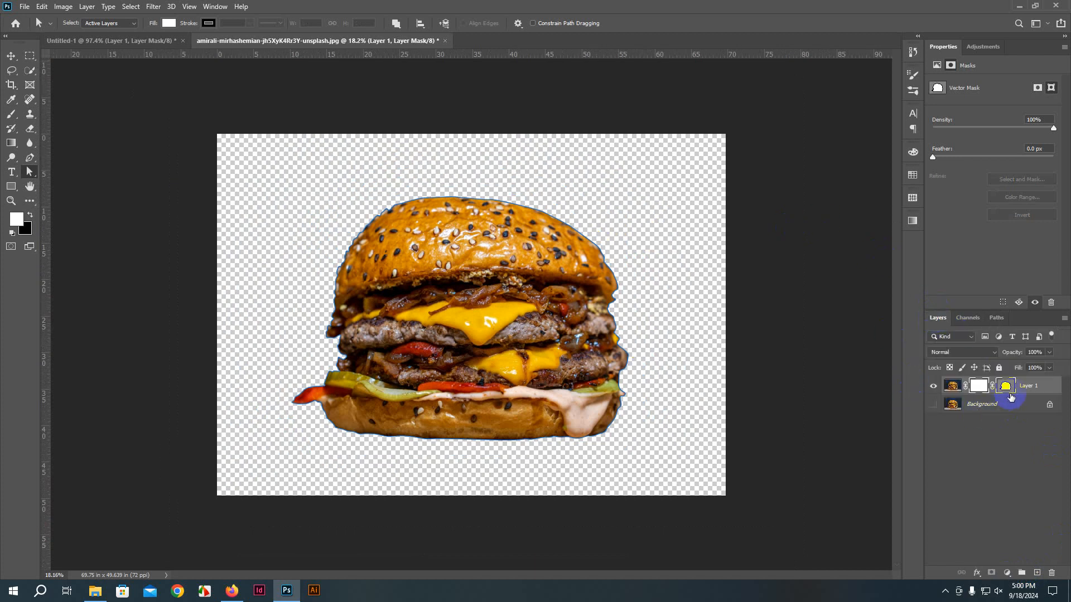
pyautogui.moveTo(977, 388); pyautogui.dragTo(1052, 573)
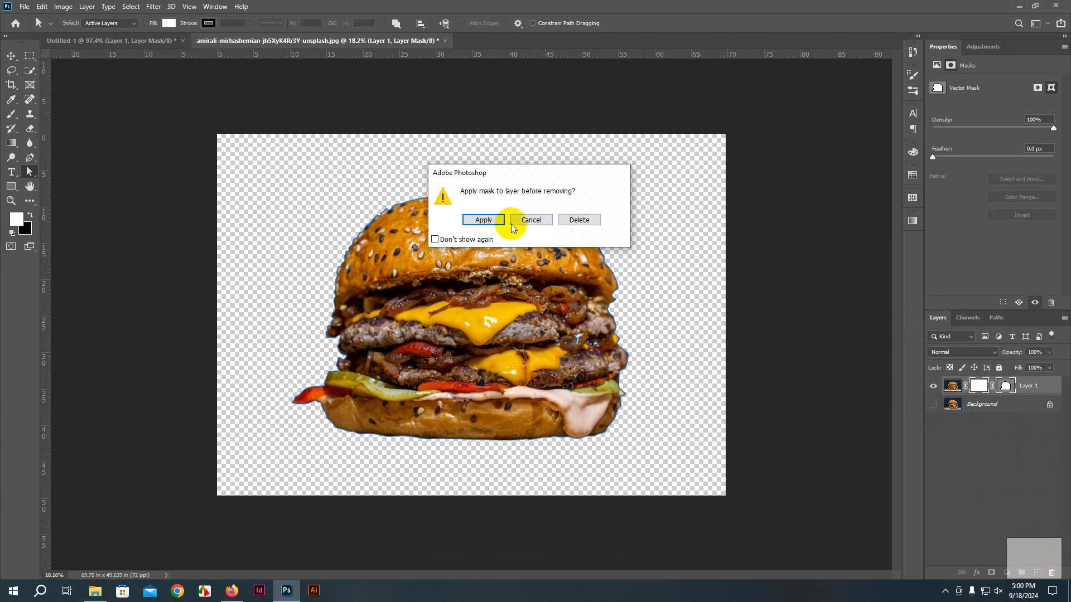
# Step: Delete both masks from Layer 1 without applying them to the burger image
pyautogui.click(578, 220)
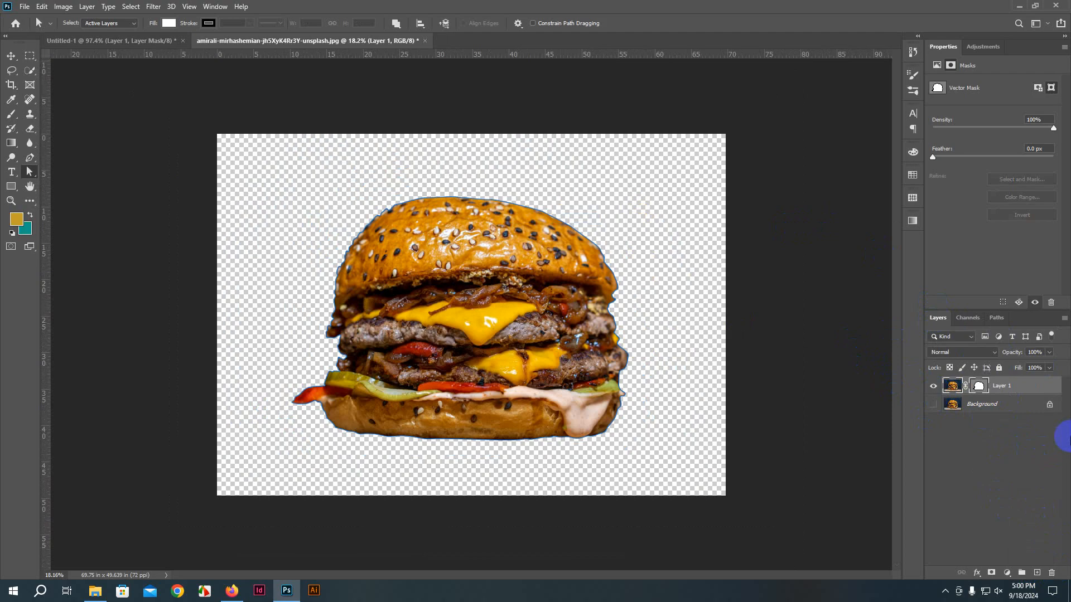
pyautogui.hotkey('ctrl', 'z')
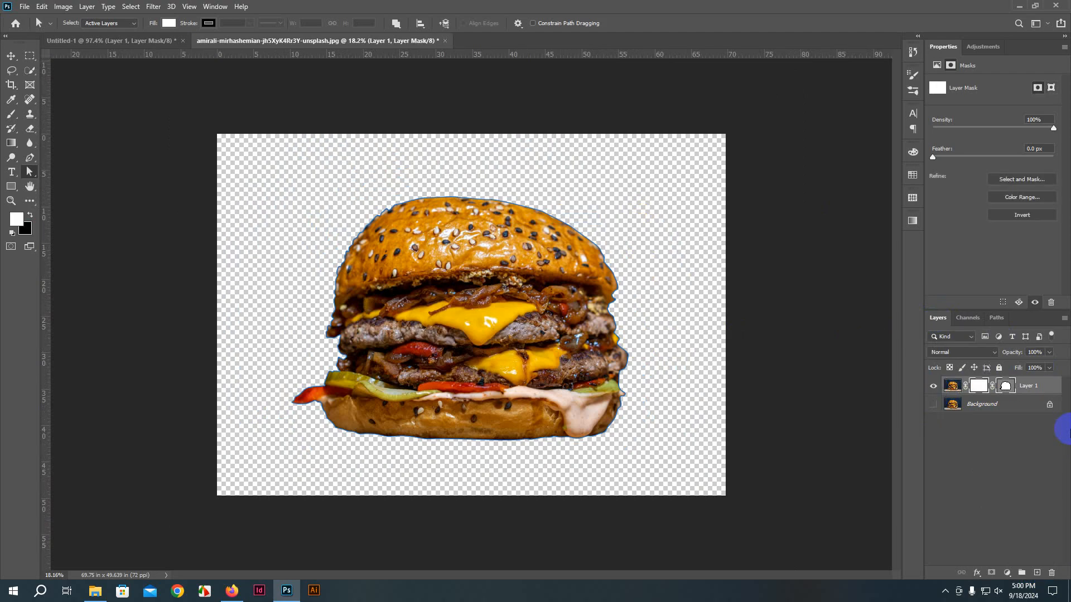
pyautogui.hotkey('ctrl', 'shift', 'z')
pyautogui.click(996, 318)
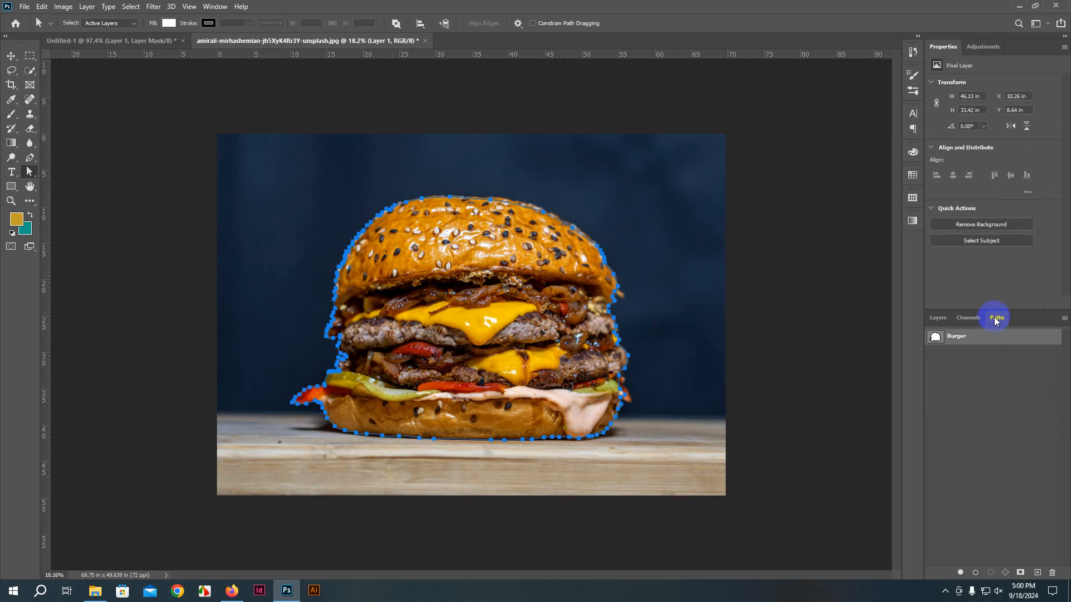
pyautogui.click(1064, 318)
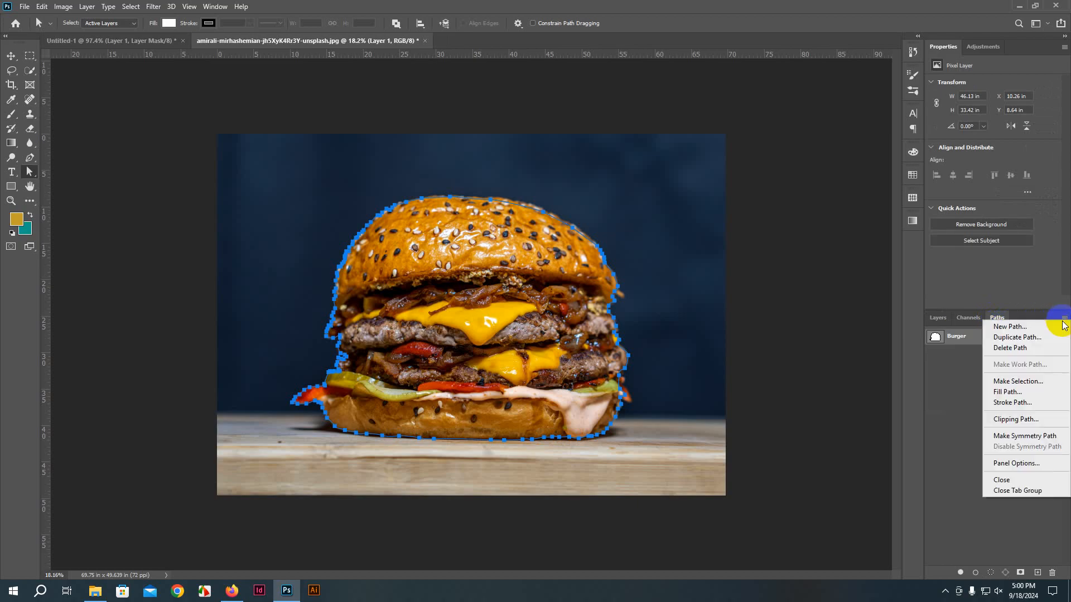
pyautogui.click(1020, 421)
pyautogui.click(611, 190)
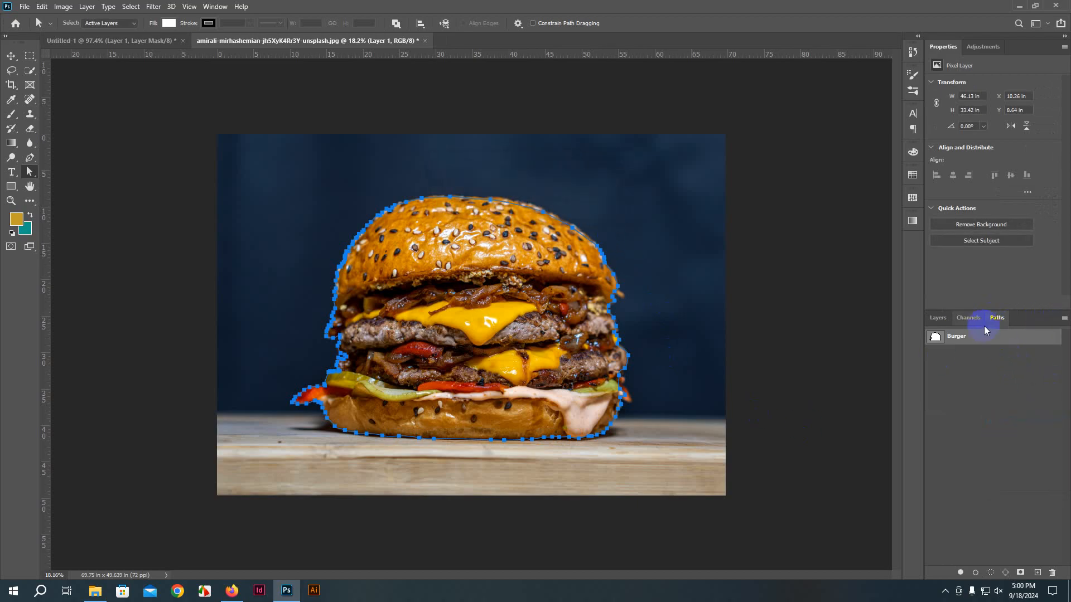
# Step: Create a vector mask on Layer 1 from the Burger path using the Pen tool's Mask option
pyautogui.click(938, 317)
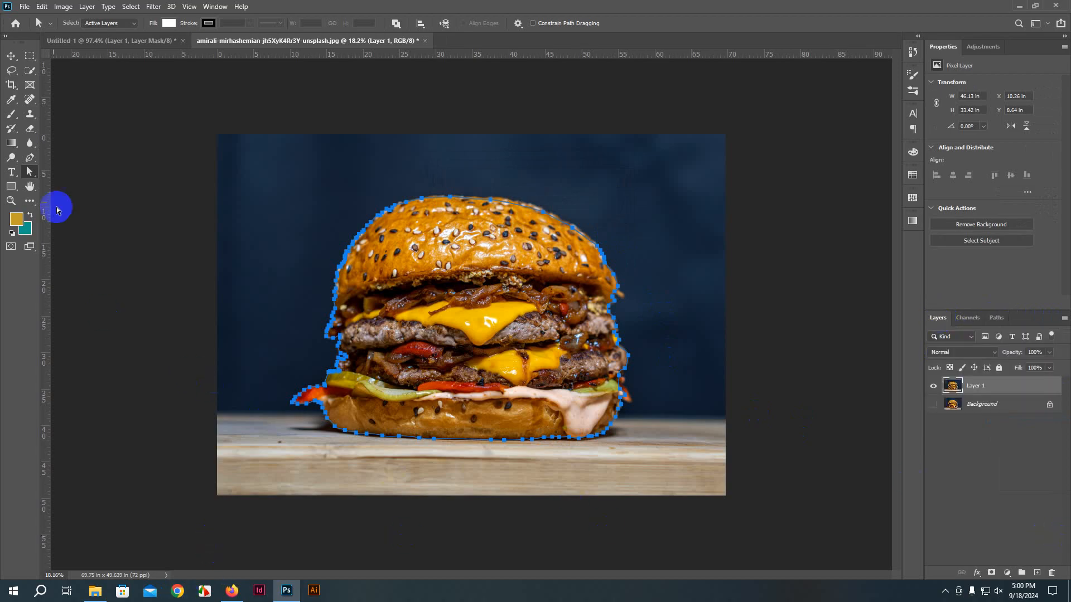
pyautogui.click(26, 161)
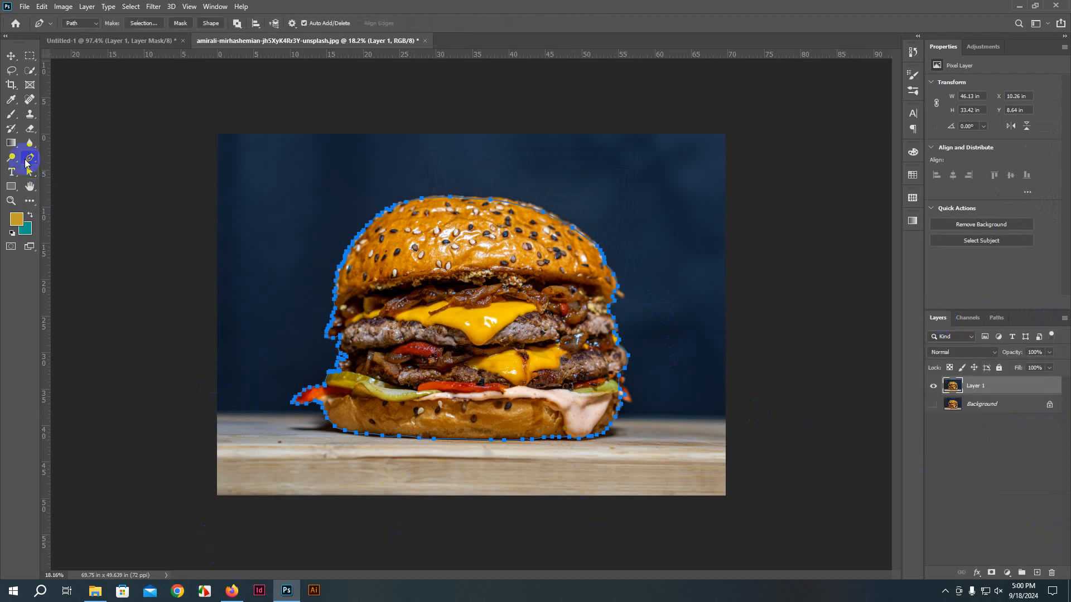
pyautogui.click(179, 26)
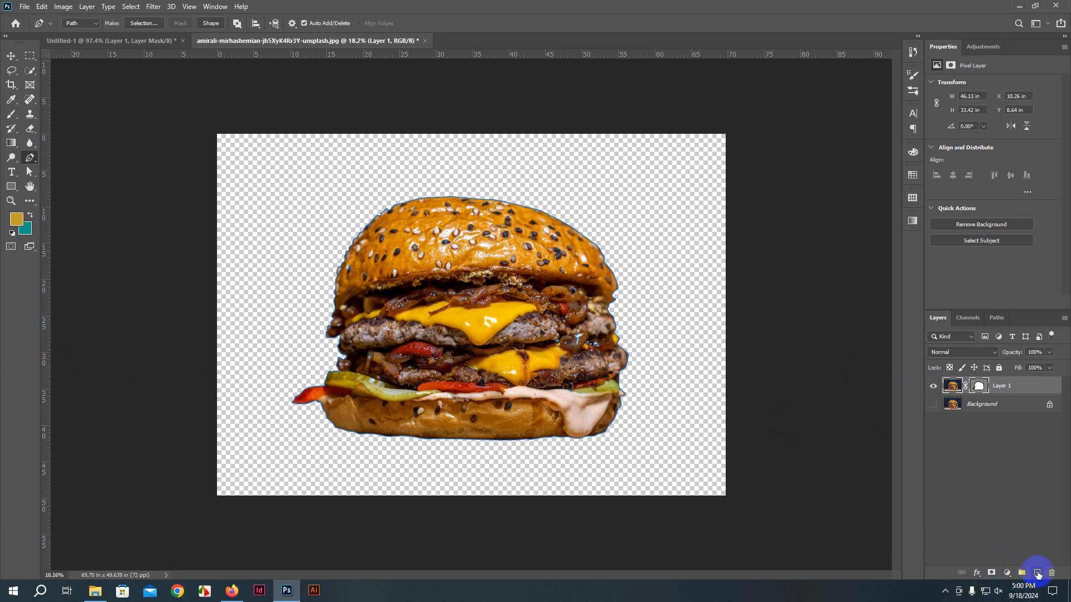
# Step: Add a new layer directly beneath the burger layer and fill it with the teal background colour
pyautogui.click(1036, 572)
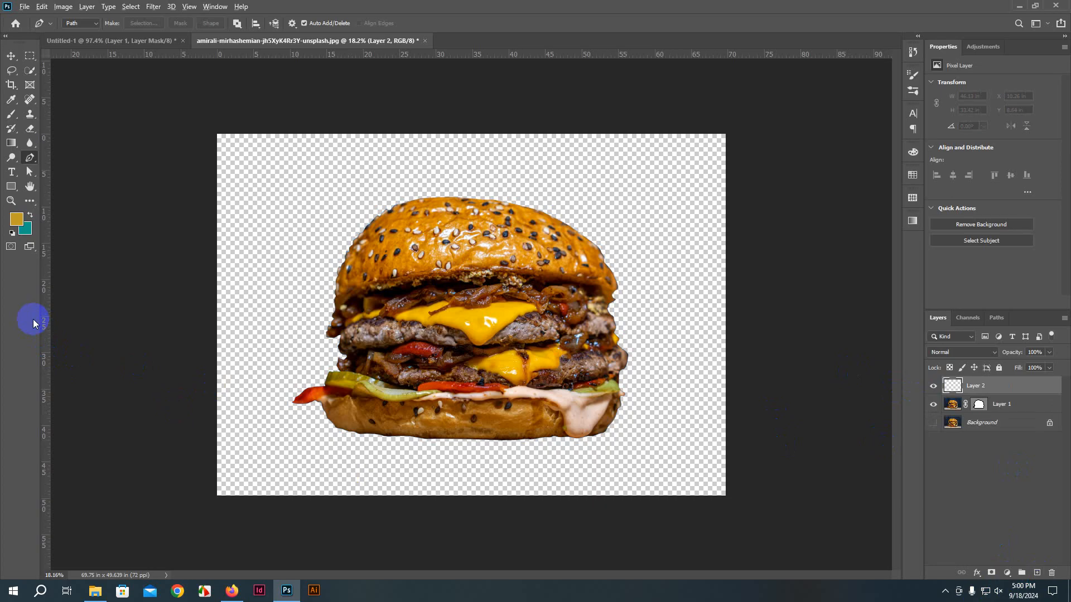
pyautogui.hotkey('alt', 'BackSpace')
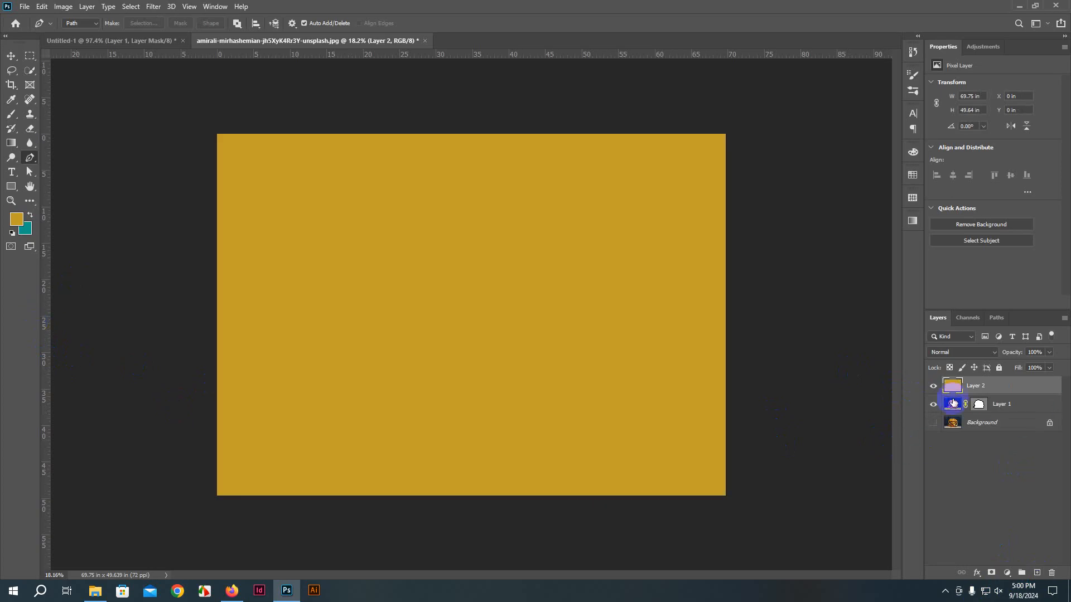
pyautogui.moveTo(989, 384); pyautogui.dragTo(997, 410)
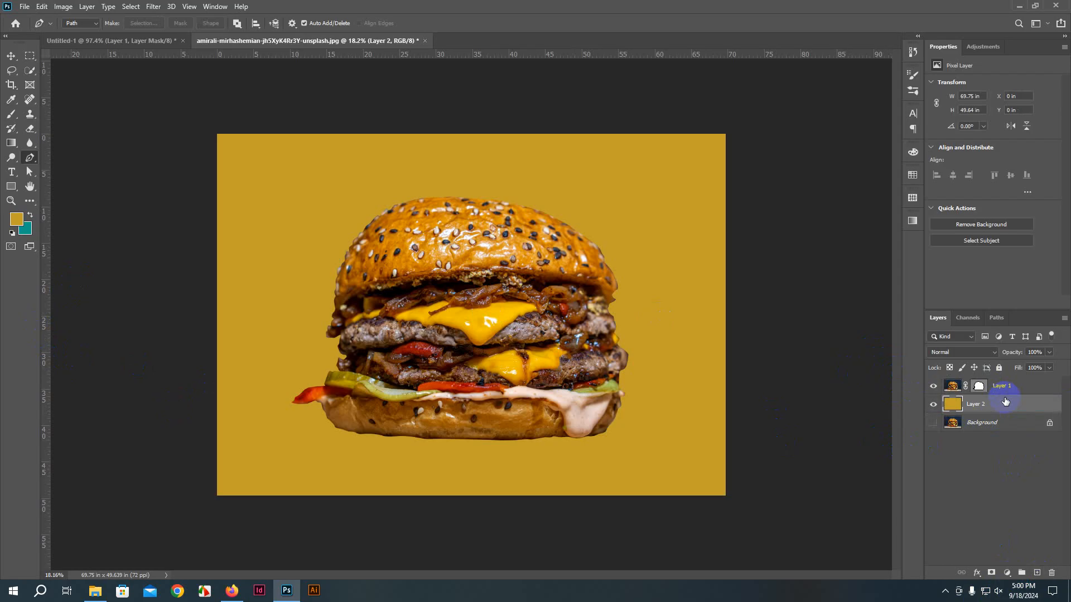
pyautogui.hotkey('ctrl', 'BackSpace')
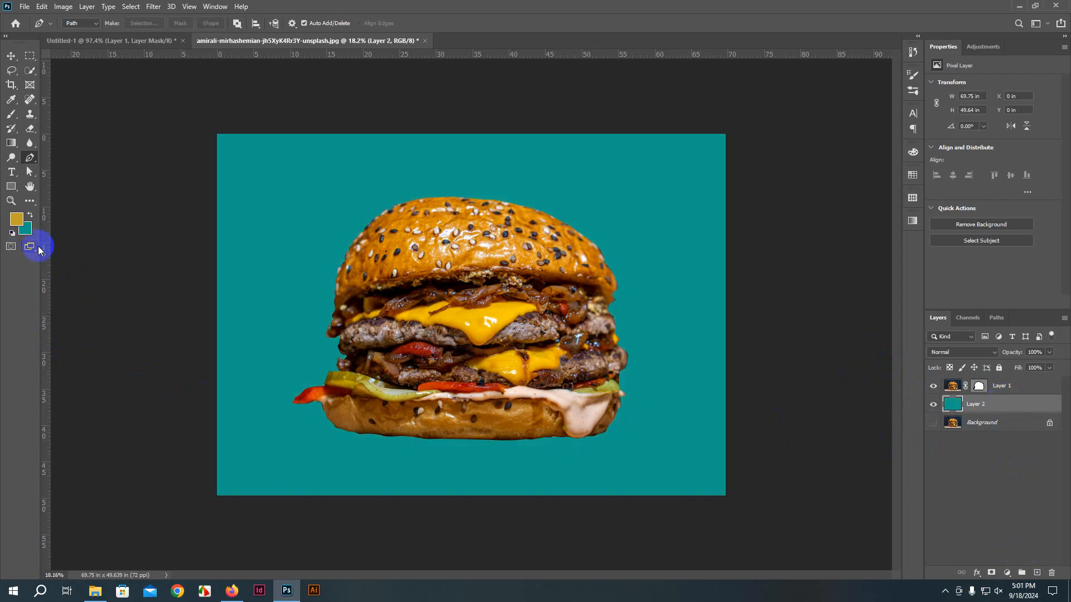
# Step: Save a JPEG copy of the burger composition to the Desktop with Maximum quality 12
pyautogui.click(25, 6)
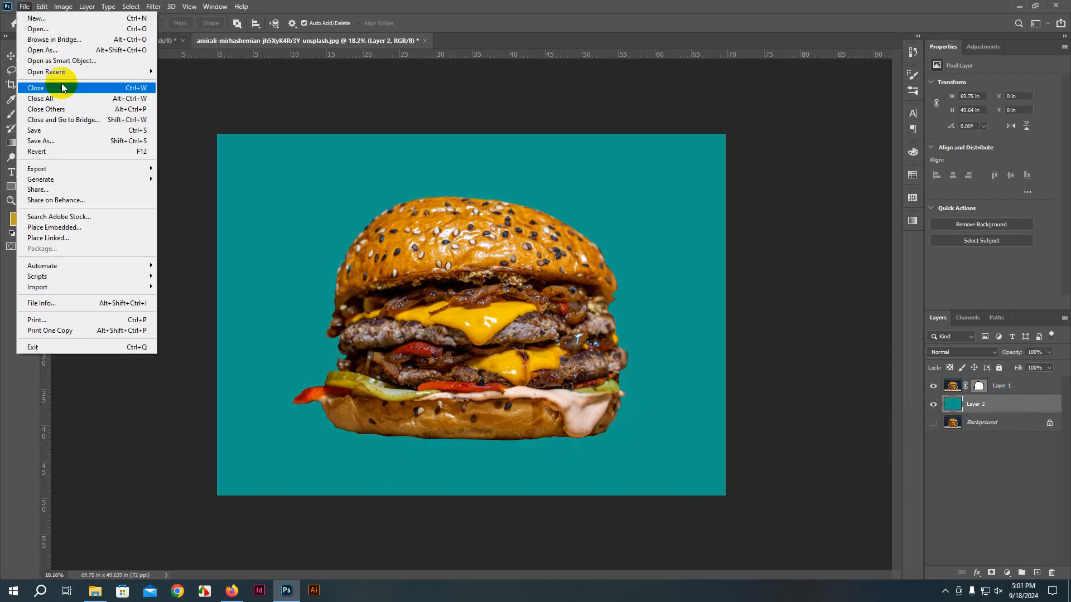
pyautogui.click(60, 168)
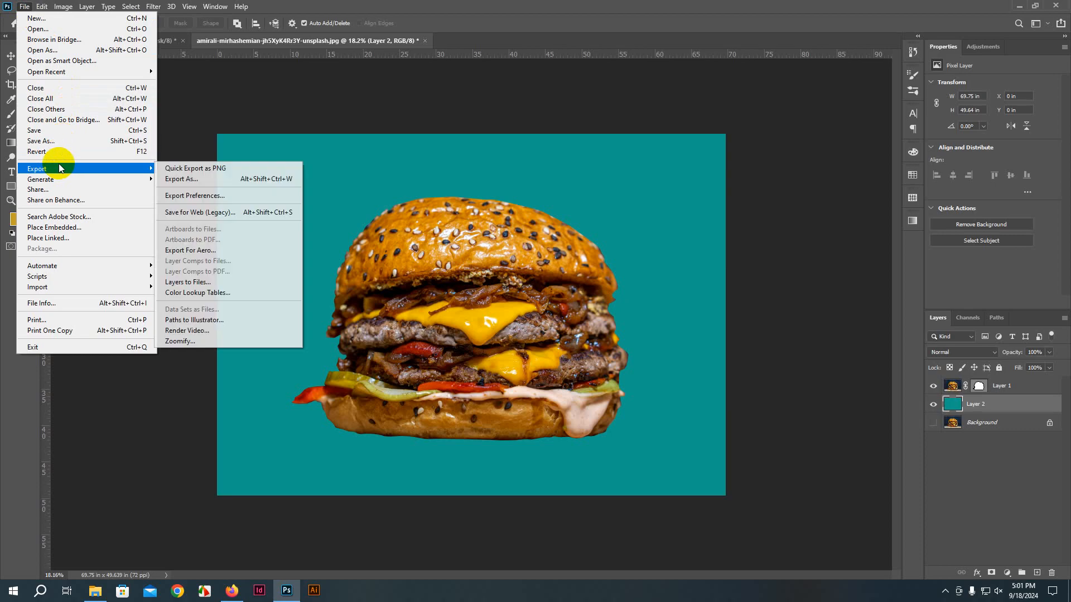
pyautogui.click(35, 132)
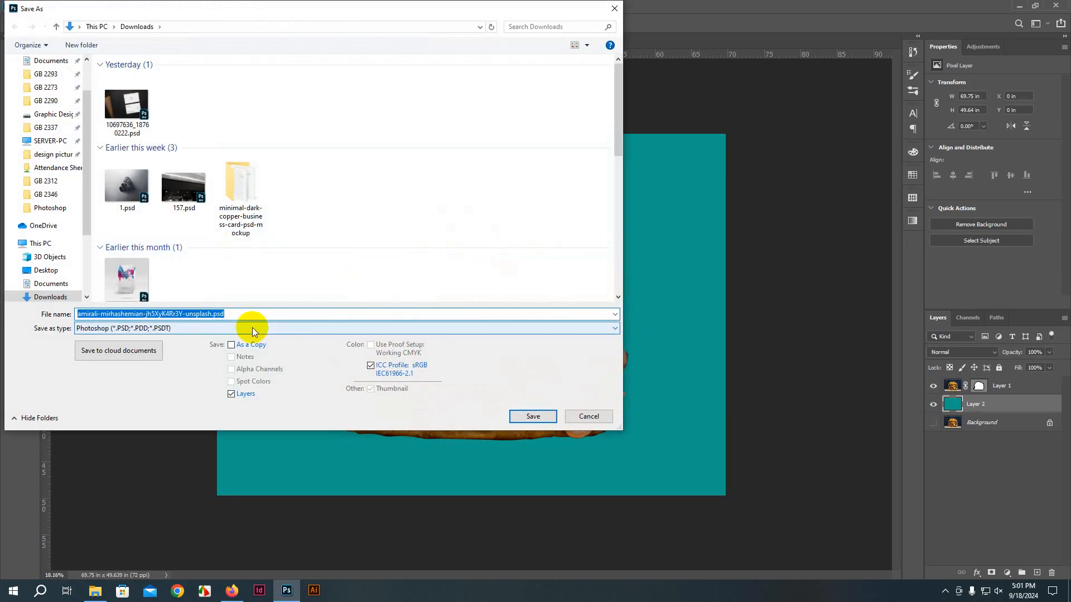
pyautogui.click(252, 327)
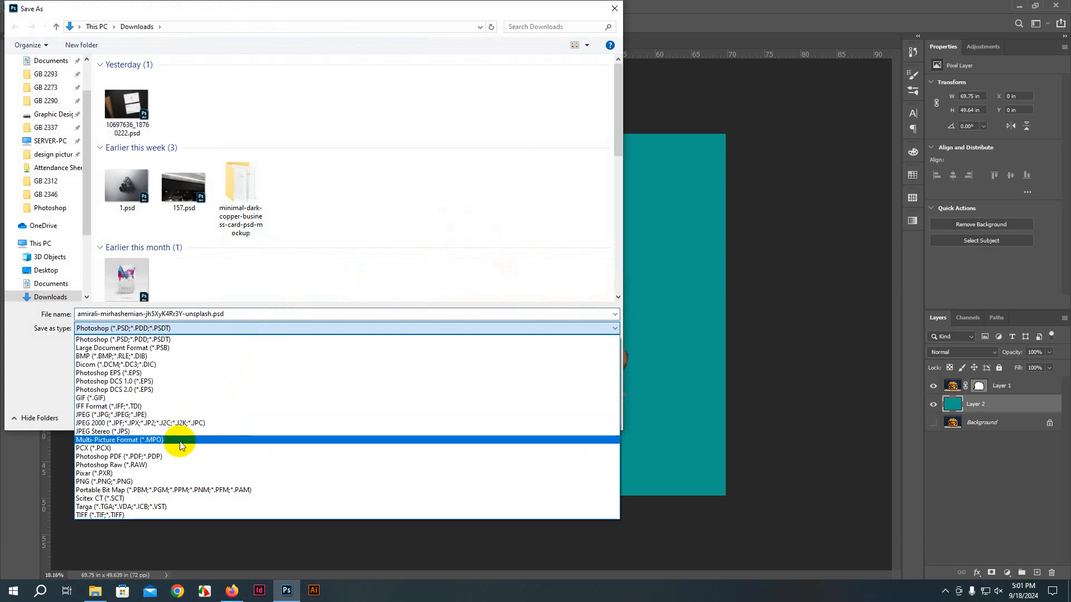
pyautogui.click(151, 416)
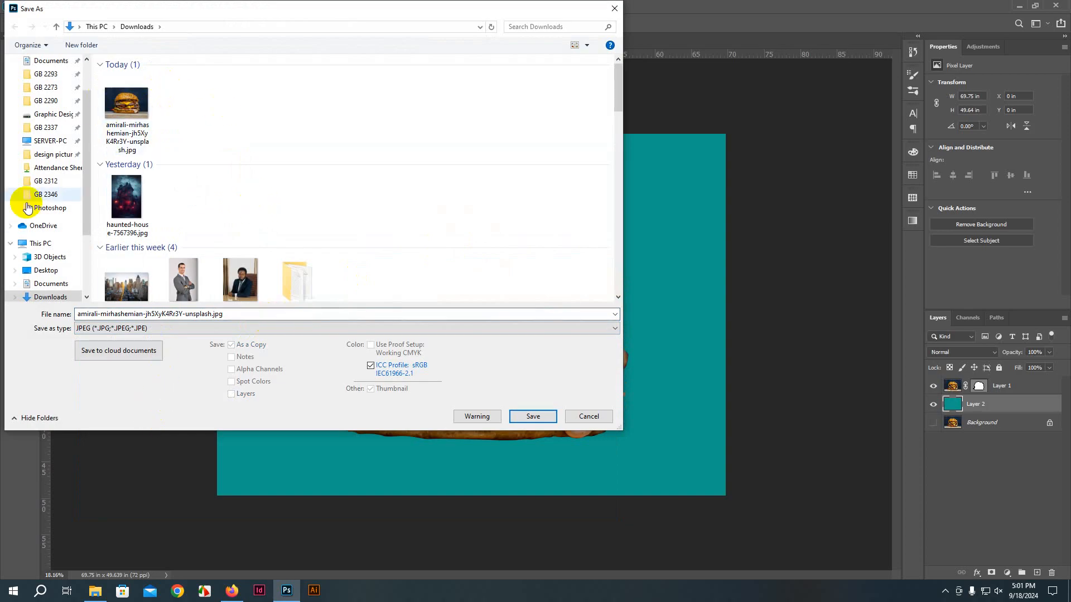
pyautogui.scroll(2, 45, 136)
pyautogui.click(44, 83)
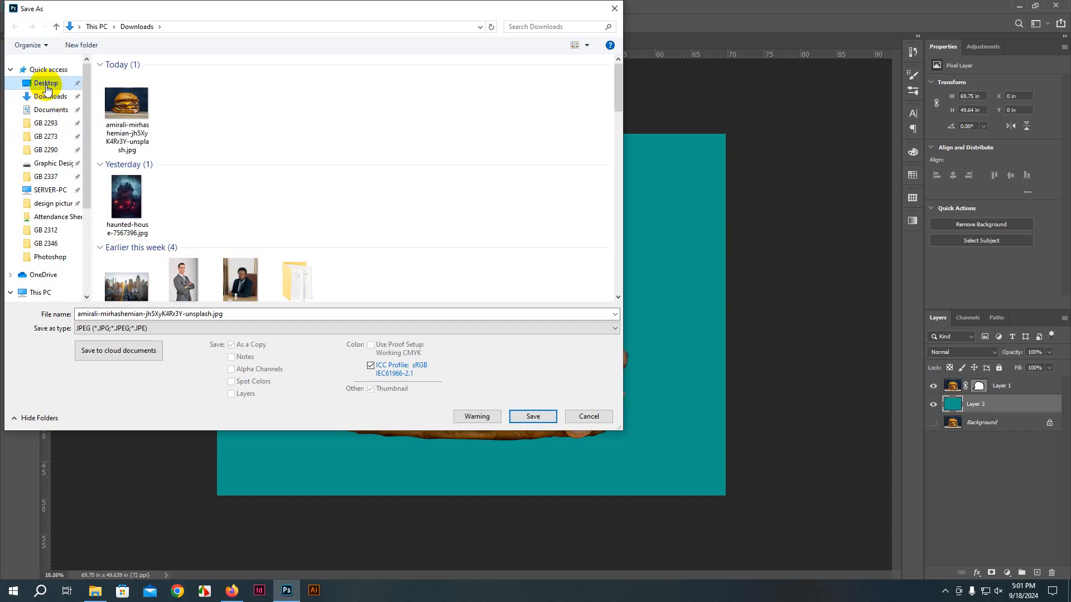
pyautogui.click(531, 417)
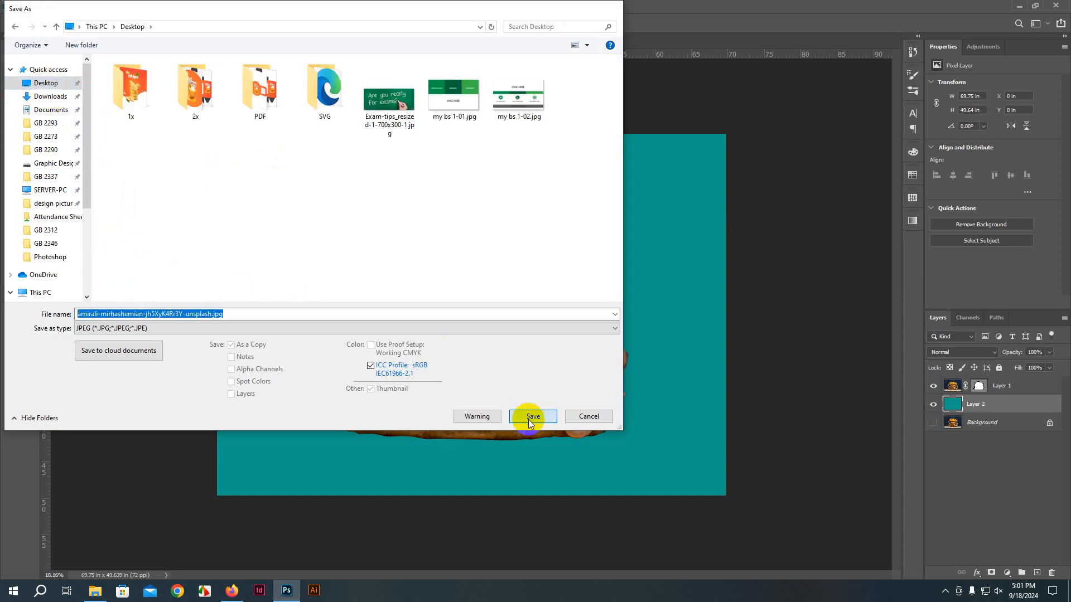
pyautogui.moveTo(542, 199)
pyautogui.mouseDown()
pyautogui.moveTo(523, 200)
pyautogui.moveTo(554, 198)
pyautogui.mouseUp()
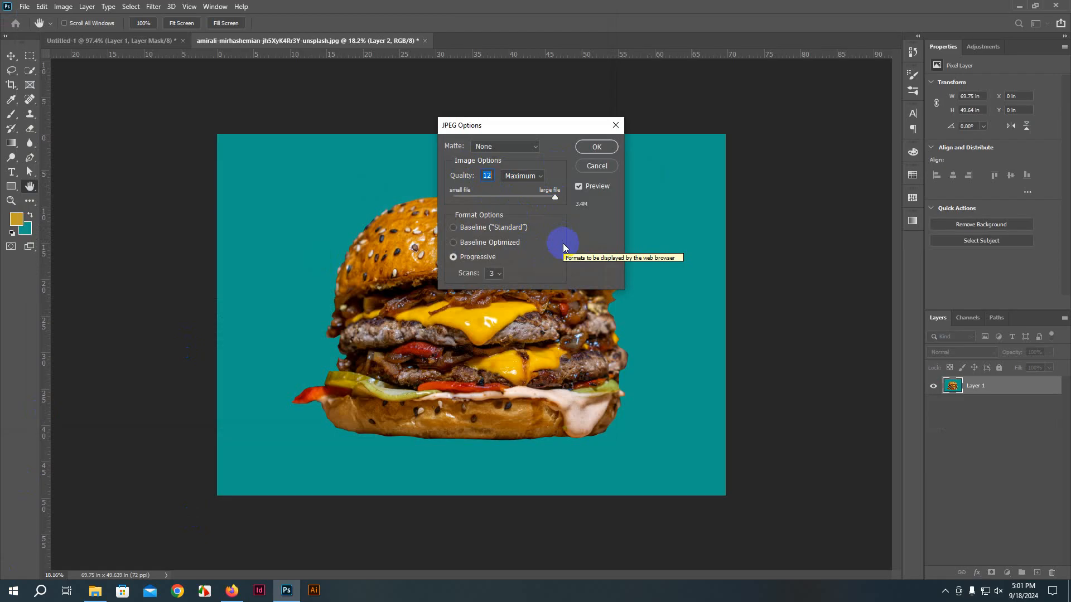
pyautogui.click(594, 148)
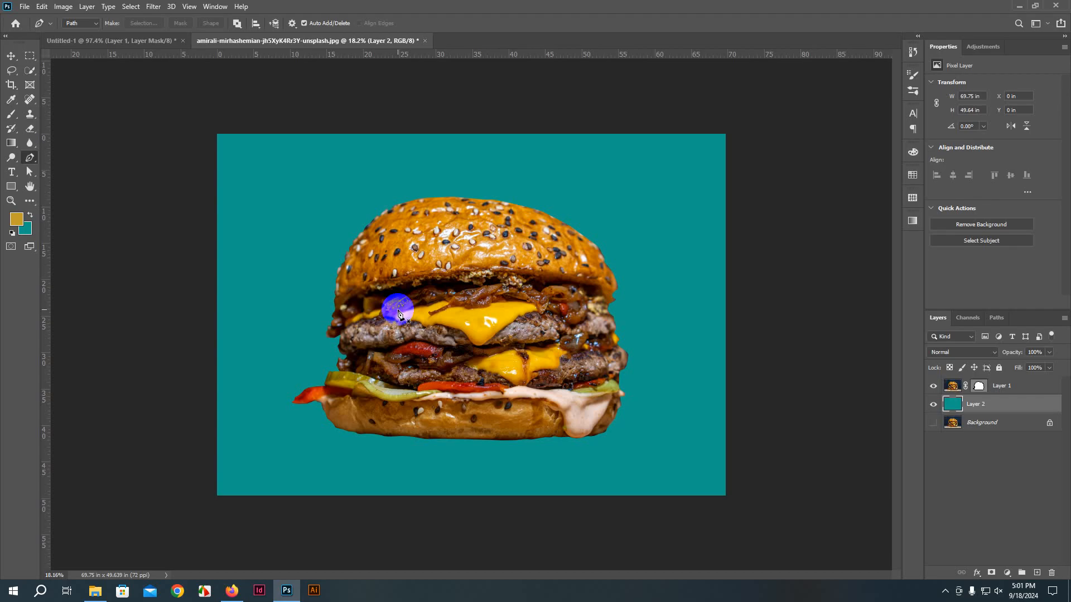
# Step: Save the layered document as a Photoshop PSD in the Downloads folder with Maximize Compatibility enabled
pyautogui.click(25, 8)
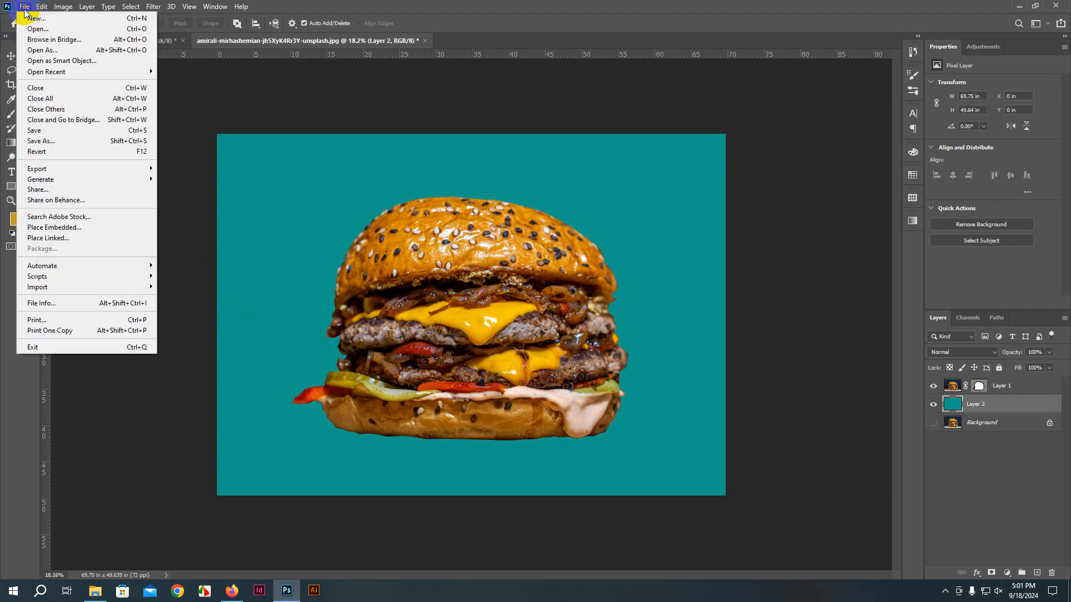
pyautogui.click(39, 141)
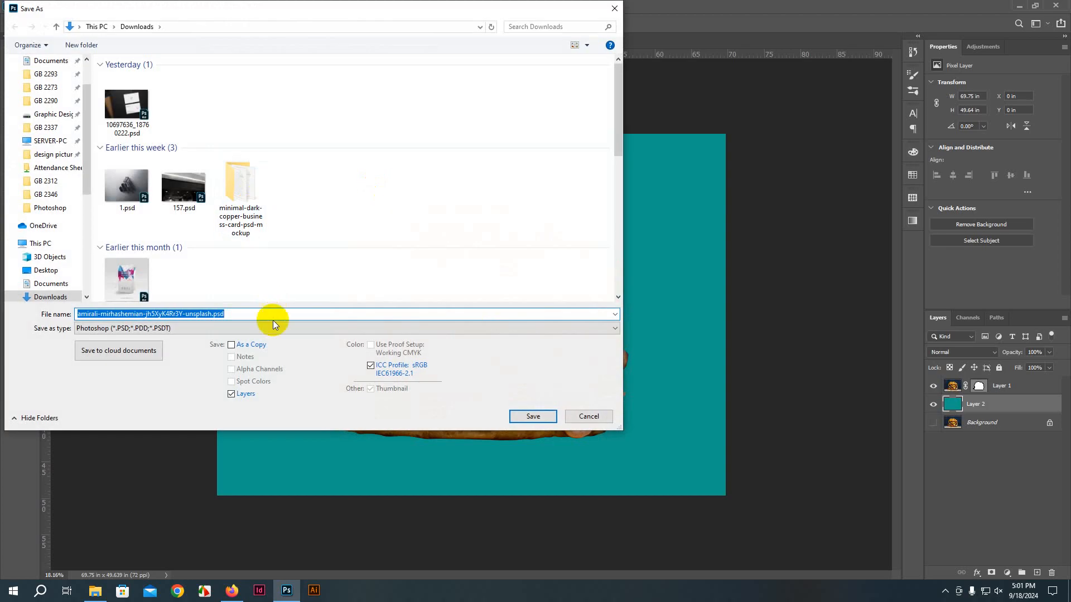
pyautogui.click(249, 330)
pyautogui.click(160, 333)
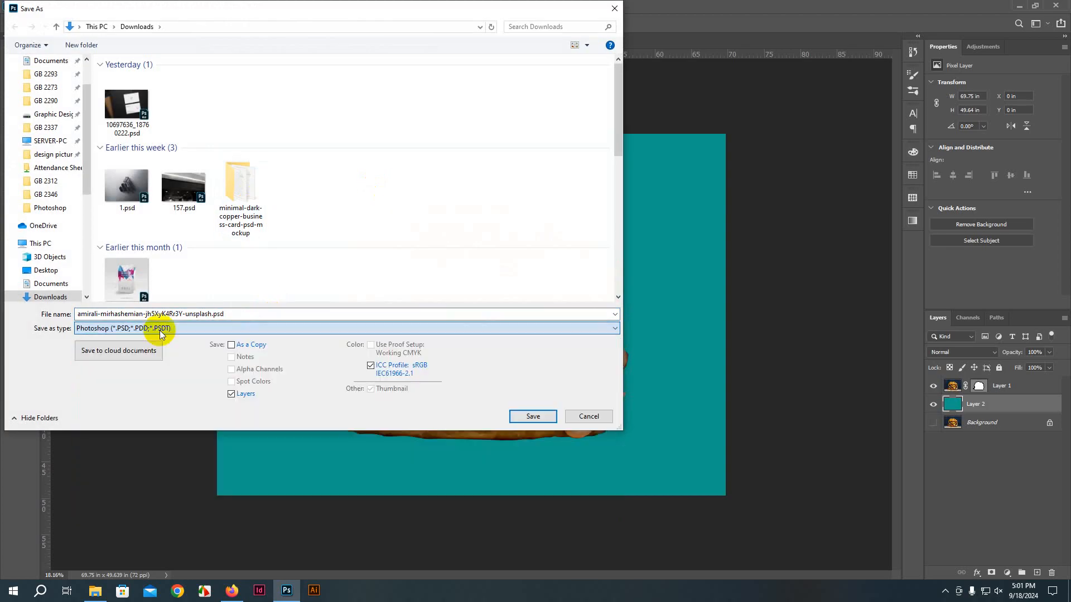
pyautogui.click(540, 419)
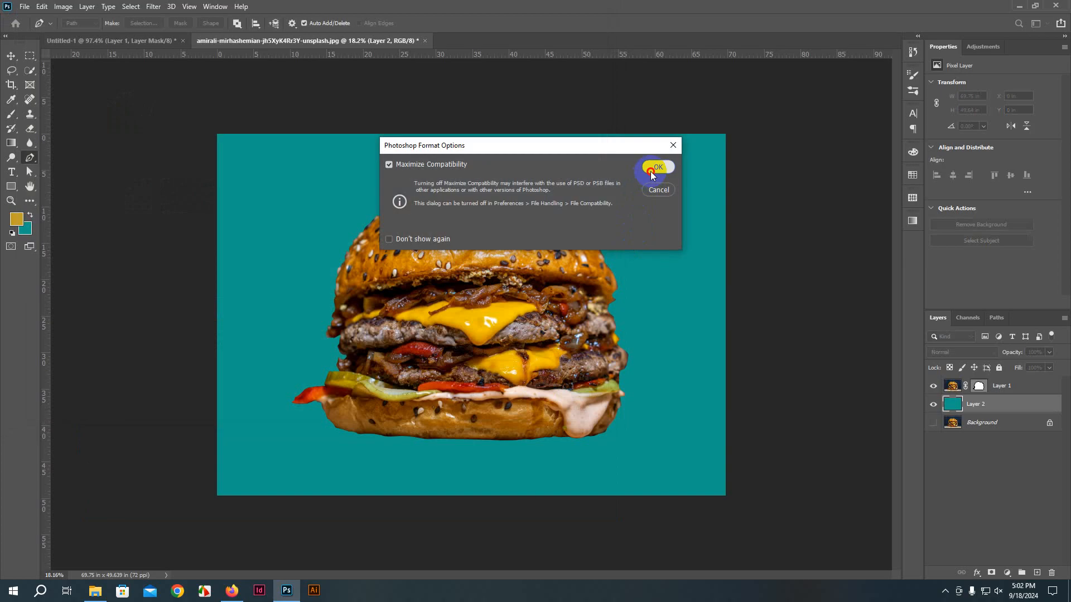
pyautogui.click(651, 171)
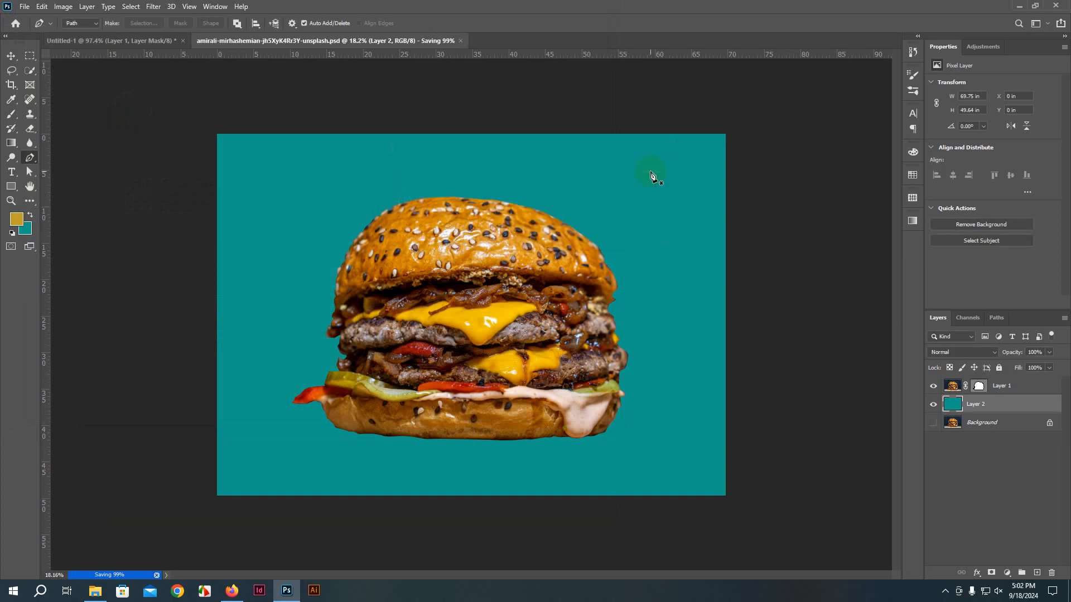
# Step: Switch to File Explorer and check the exported JPEG on the Desktop and the saved PSD in Downloads
pyautogui.click(95, 592)
pyautogui.click(251, 120)
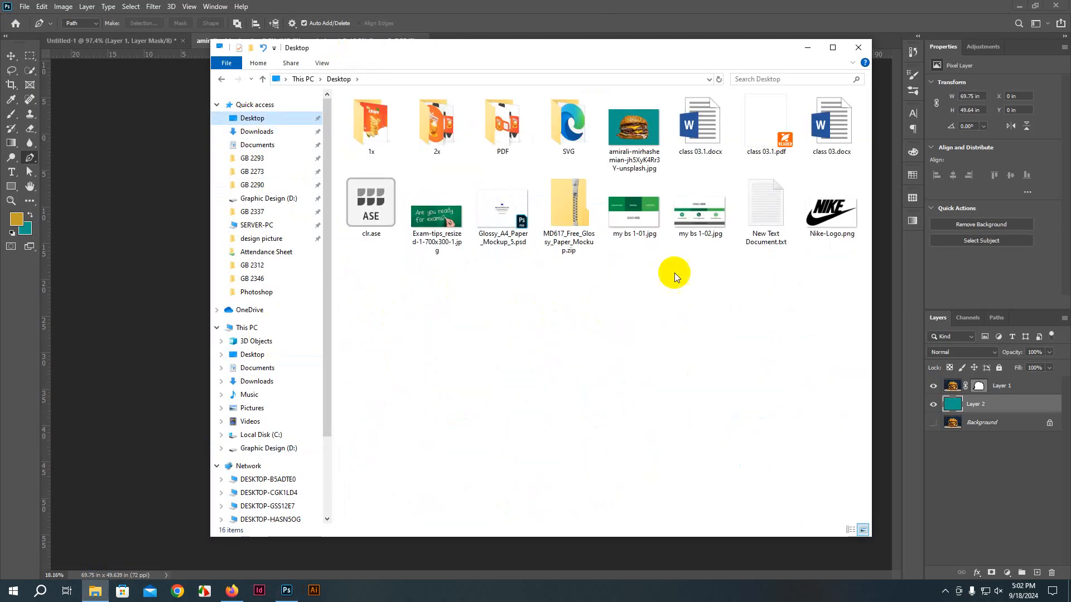
pyautogui.click(641, 150)
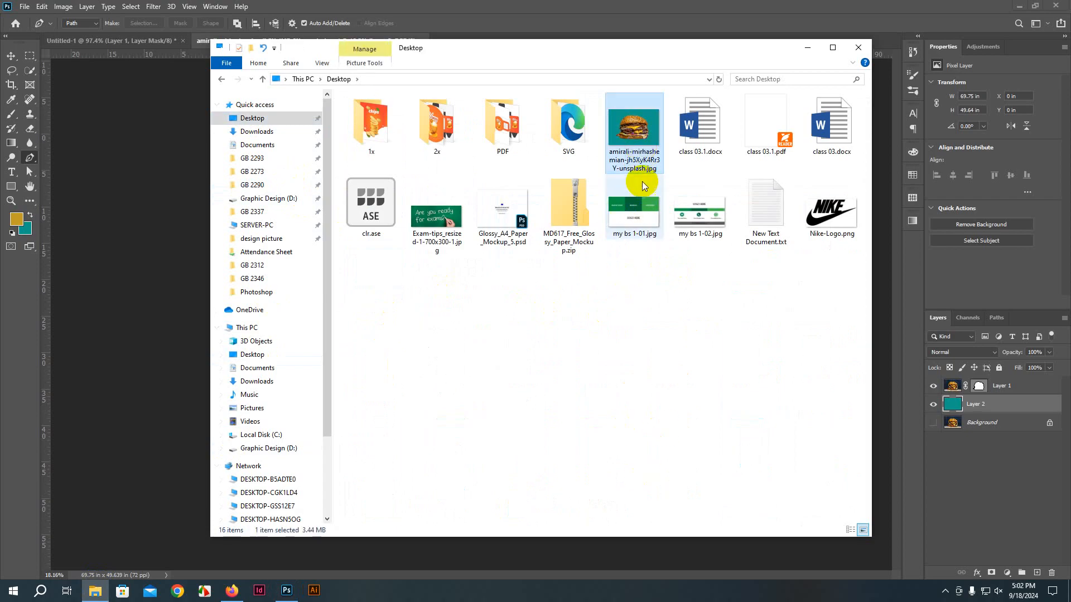
pyautogui.click(254, 132)
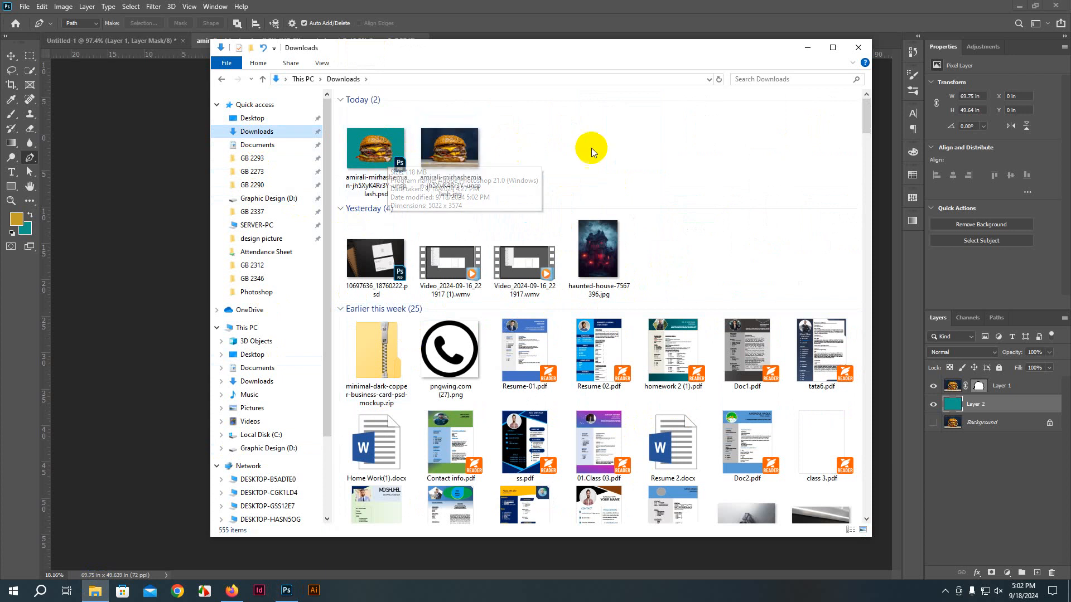
# Step: Return to Photoshop and close the burger PSD document, leaving the Untitled-1 document in view
pyautogui.click(420, 5)
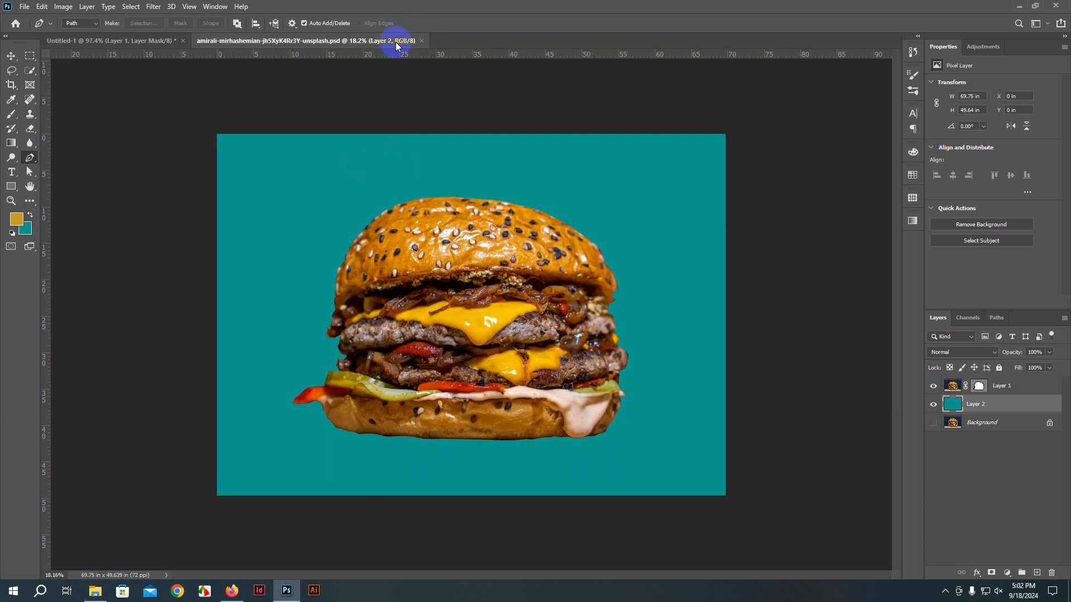
pyautogui.click(423, 41)
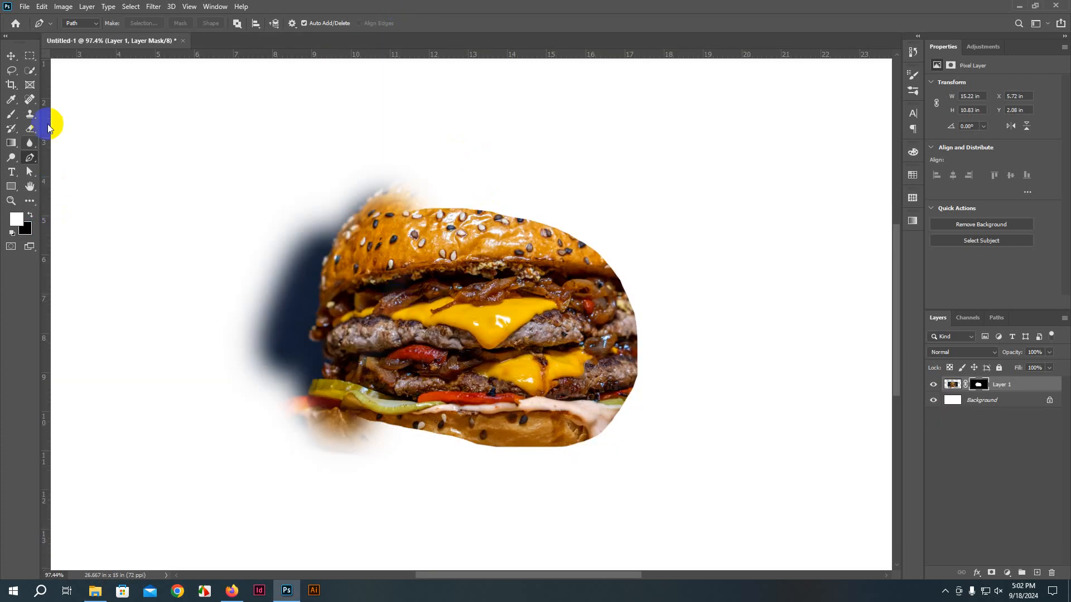
pyautogui.click(11, 56)
pyautogui.moveTo(418, 371); pyautogui.dragTo(418, 353)
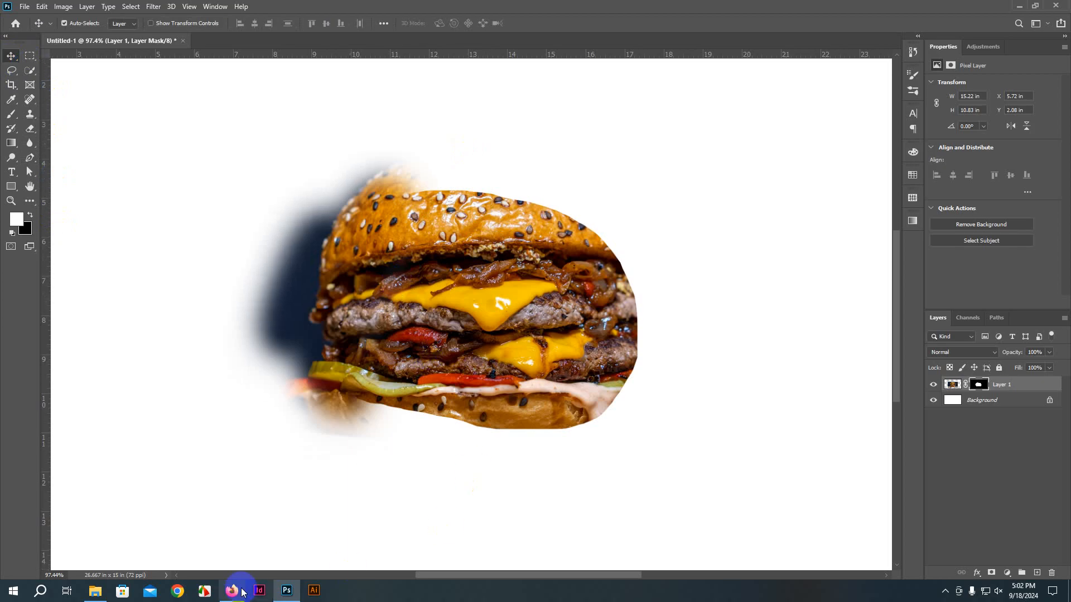
# Step: Open the original burger JPEG from the Downloads folder as a separate Photoshop document
pyautogui.click(95, 590)
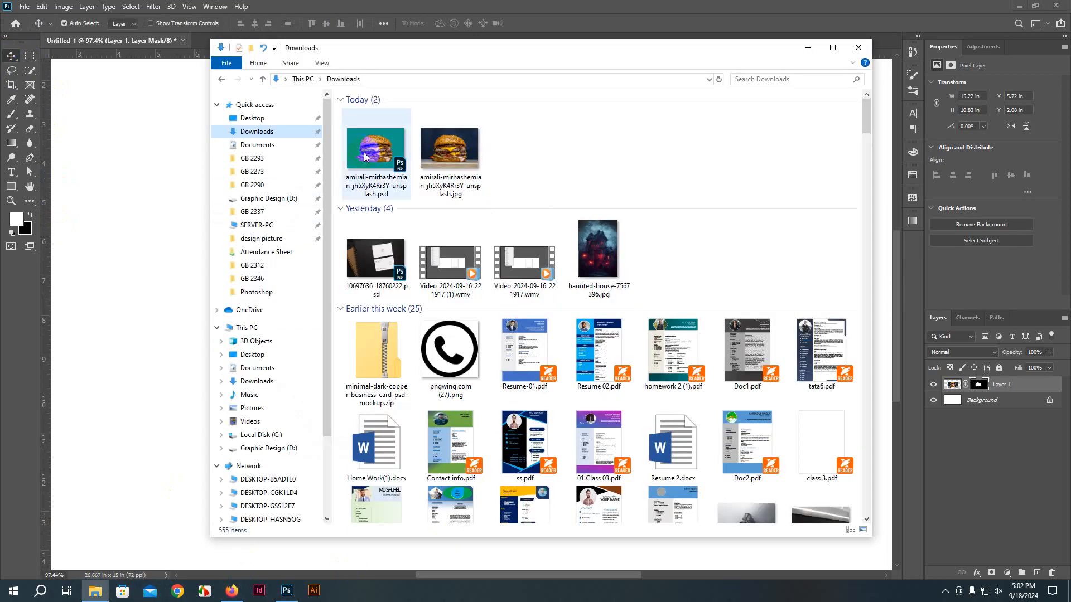
pyautogui.moveTo(461, 156); pyautogui.dragTo(319, 43)
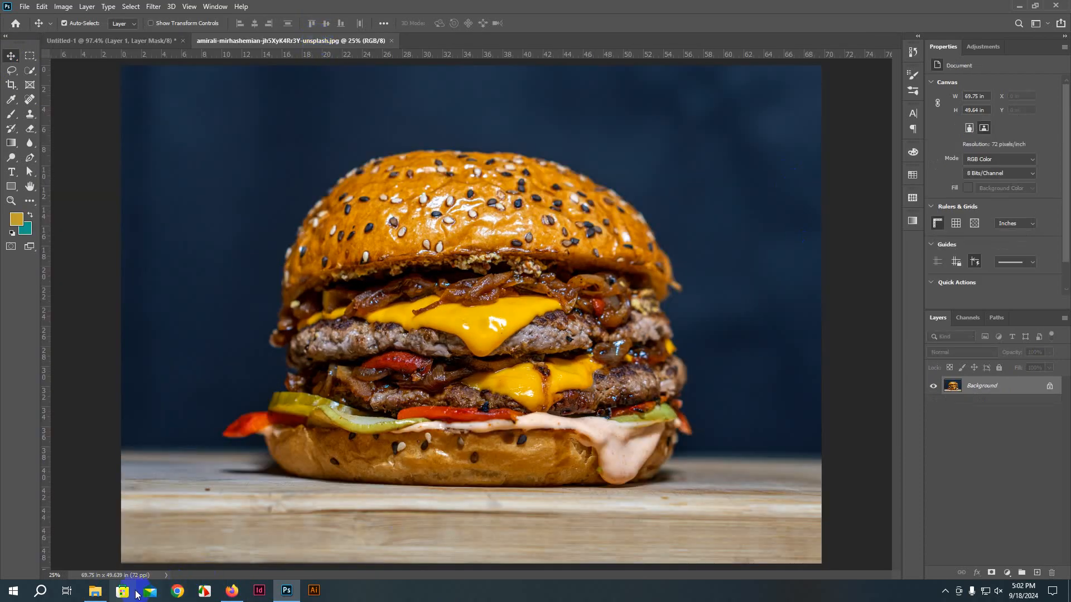
# Step: Open the exported teal-background burger JPEG from the Desktop folder as a separate Photoshop document
pyautogui.click(96, 591)
pyautogui.scroll(-3, 379, 257)
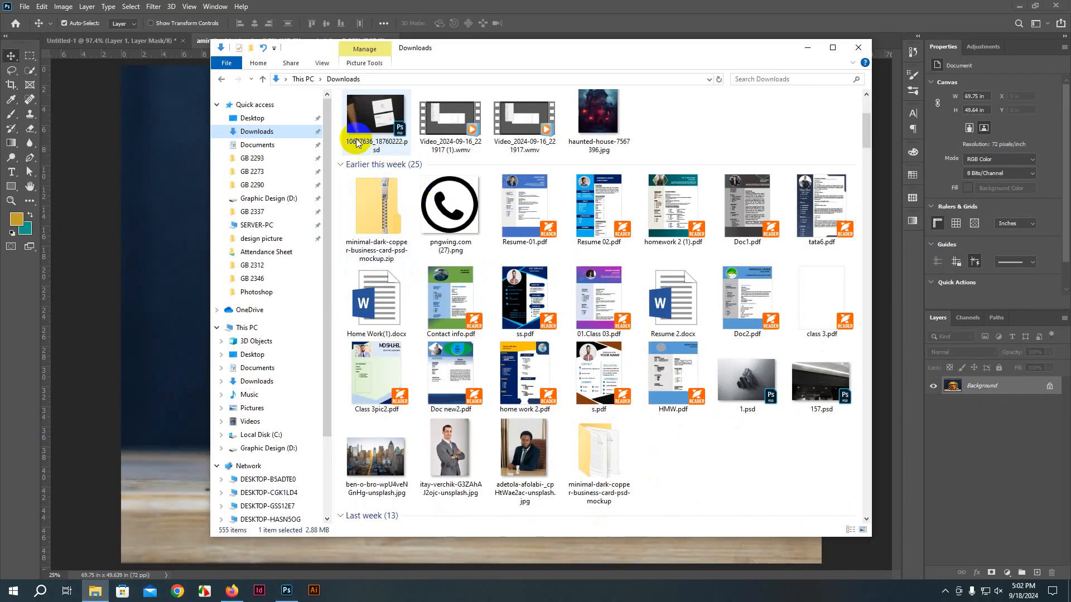
pyautogui.click(271, 119)
pyautogui.click(616, 168)
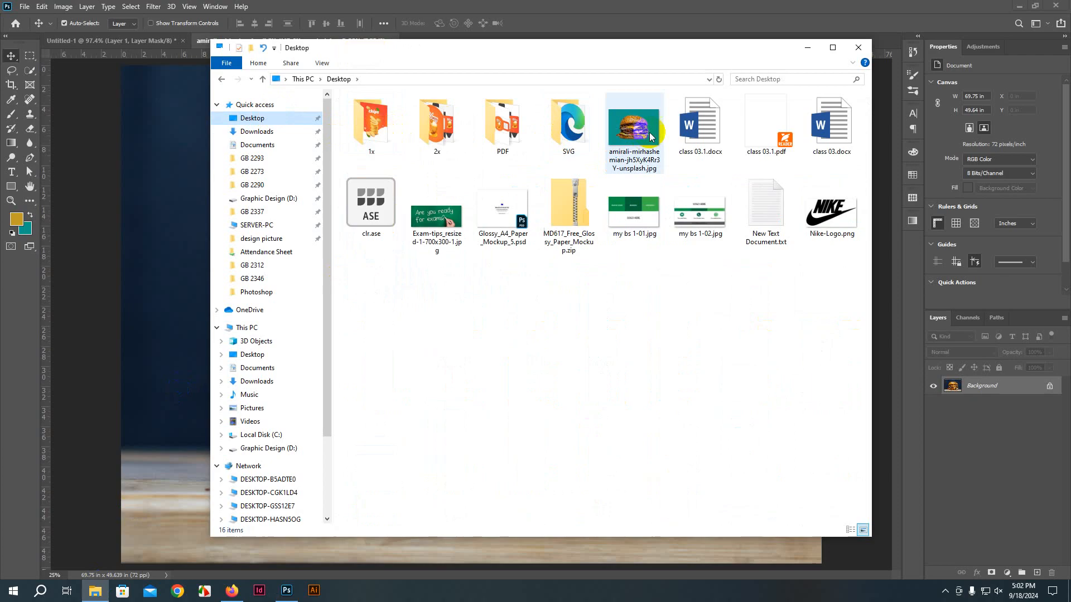
pyautogui.moveTo(646, 130); pyautogui.dragTo(471, 43)
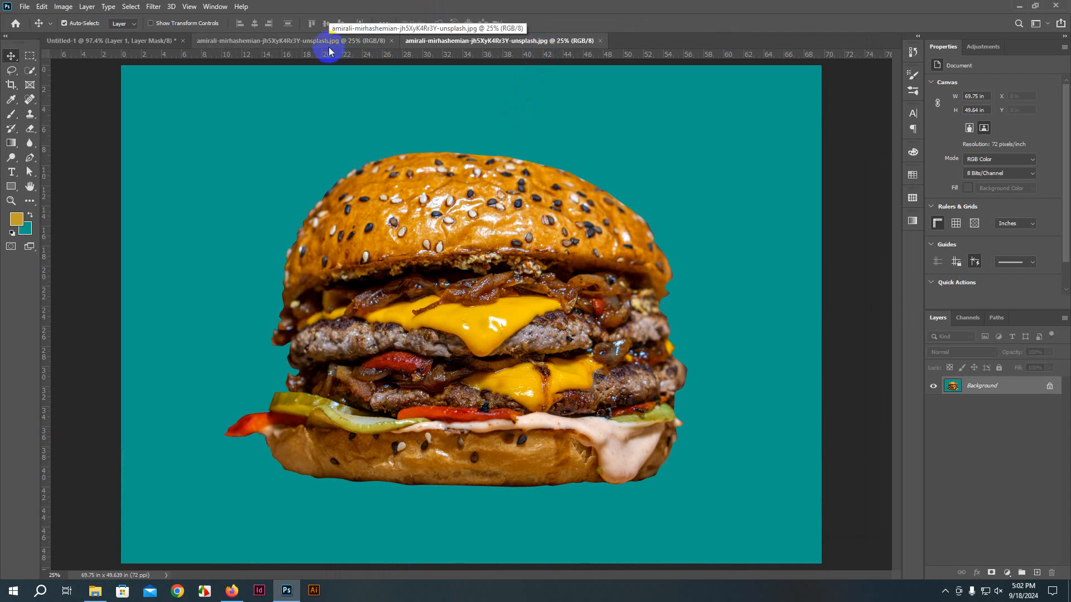
# Step: Check the saved paths of the original burger JPEG and of the exported teal-background JPEG
pyautogui.click(269, 41)
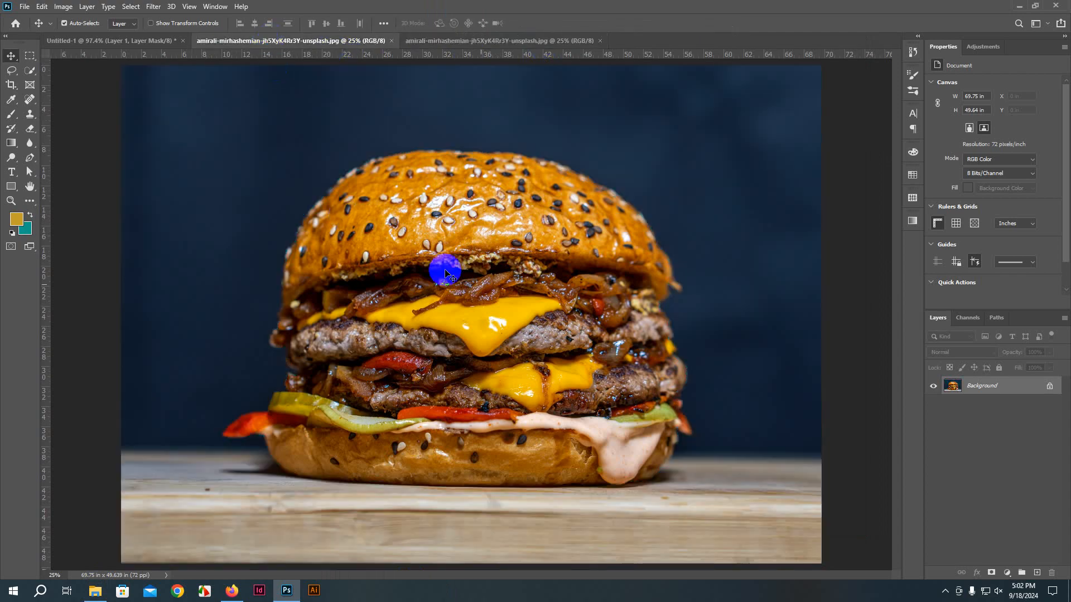
pyautogui.click(996, 318)
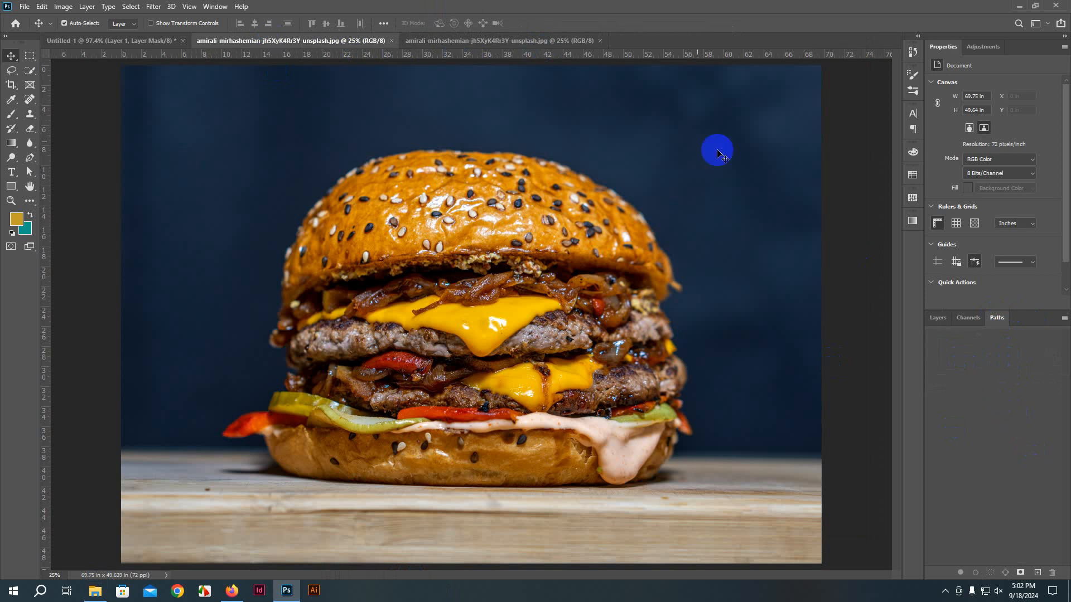
pyautogui.click(519, 42)
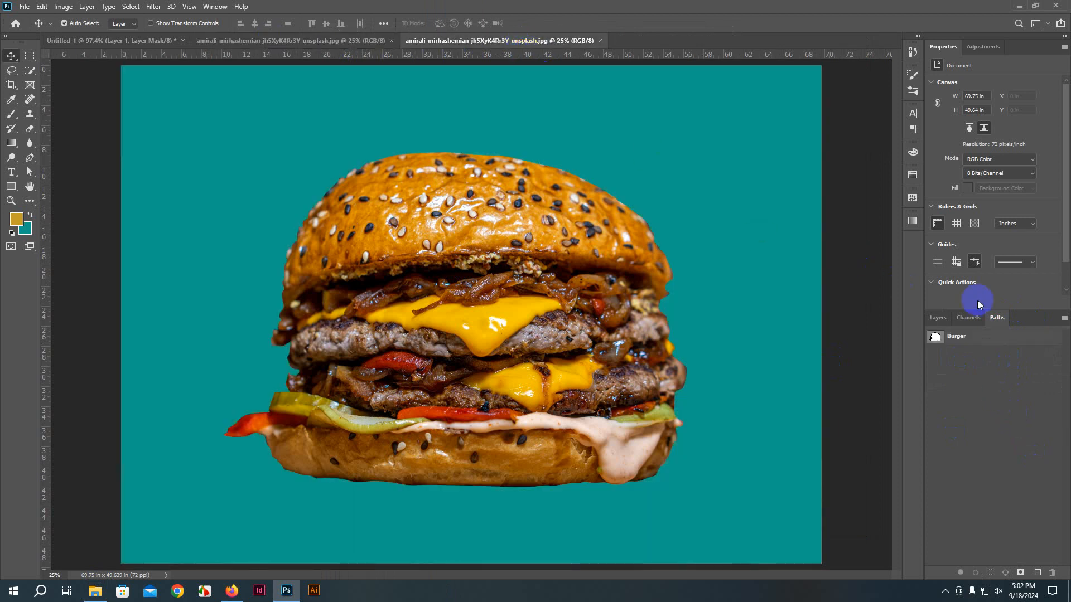
# Step: Select the Burger path in the exported JPEG, inspect the burger's outline, and try to apply a mask from it
pyautogui.click(998, 340)
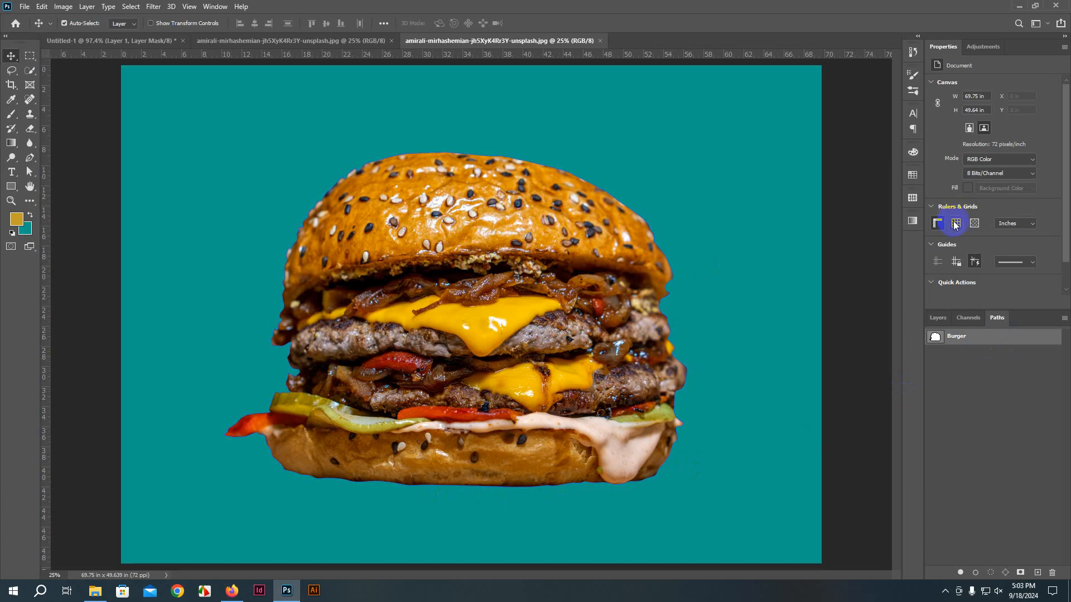
pyautogui.scroll(10, 387, 187)
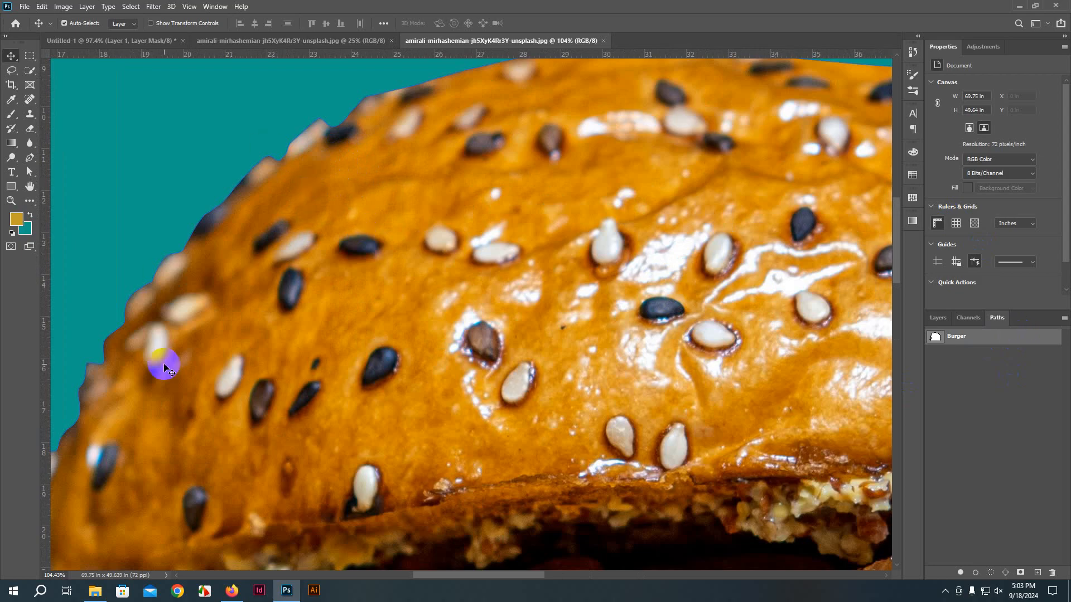
pyautogui.scroll(-2, 173, 351)
pyautogui.scroll(-4, 173, 352)
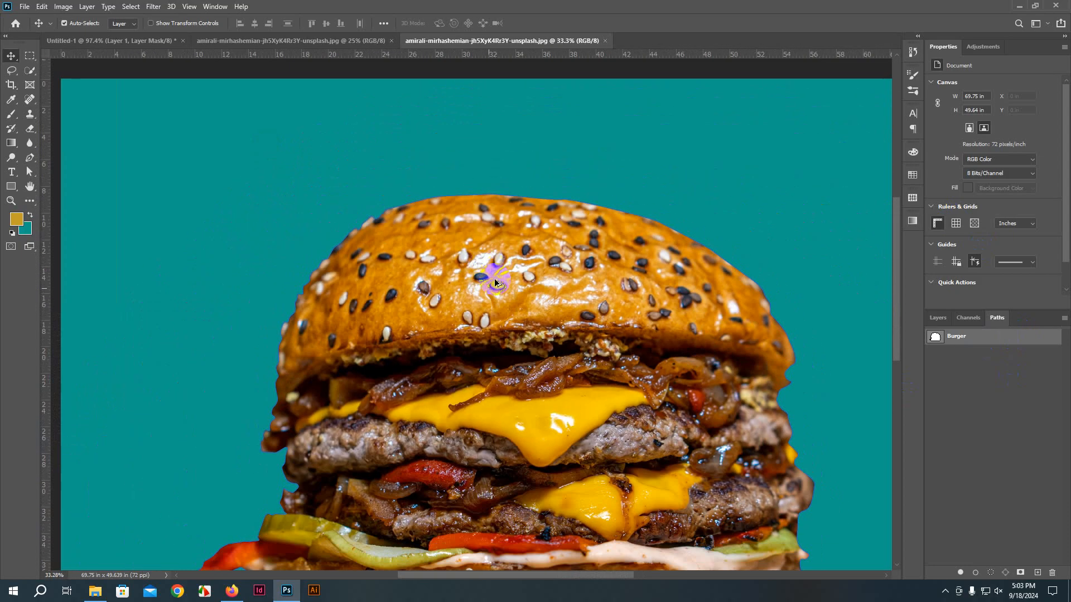
pyautogui.scroll(-3, 272, 505)
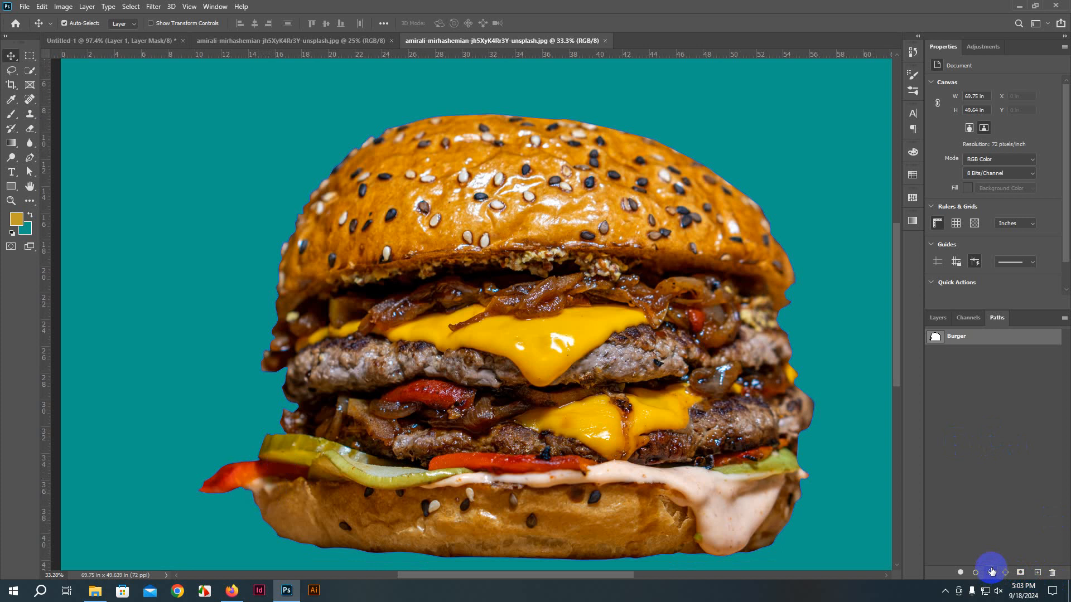
pyautogui.click(1021, 571)
pyautogui.click(1020, 572)
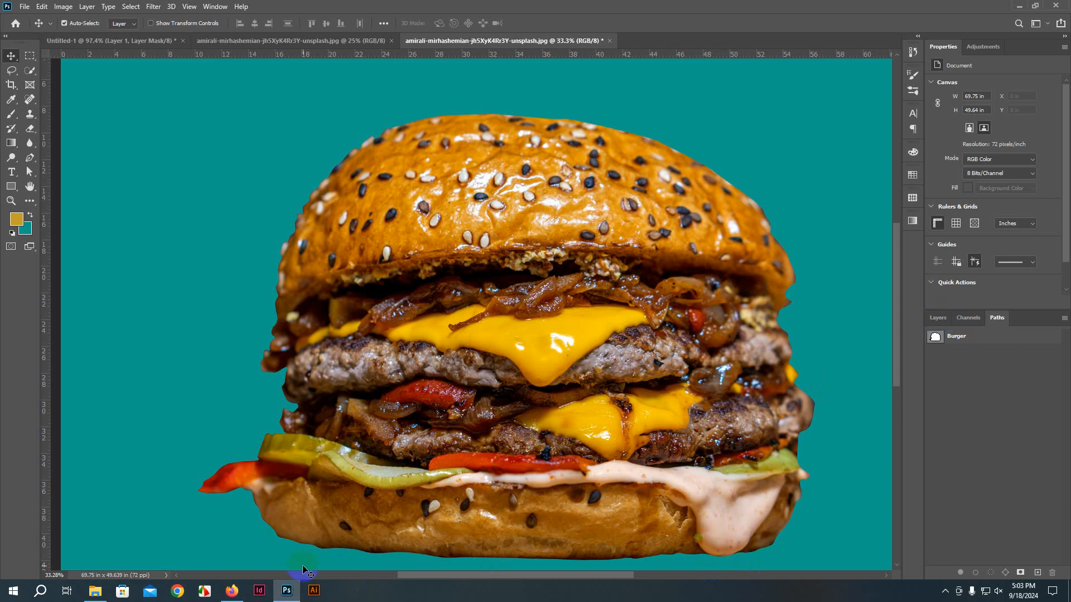
# Step: Examine the exported burger's cut edge around the pickle, view Untitled-1, and return to the original burger JPEG
pyautogui.scroll(10, 318, 483)
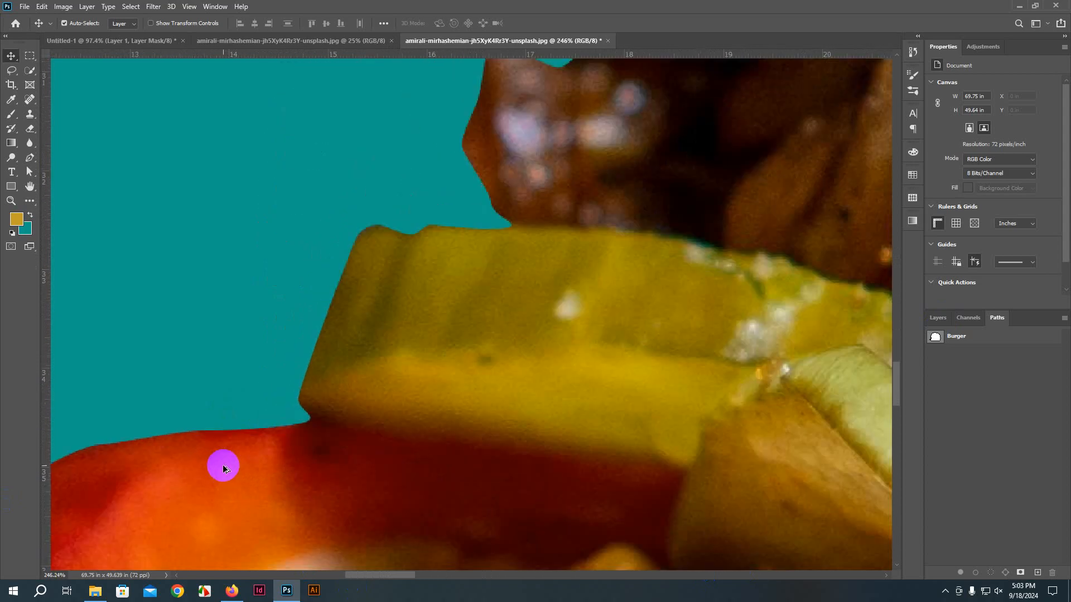
pyautogui.scroll(4, 223, 468)
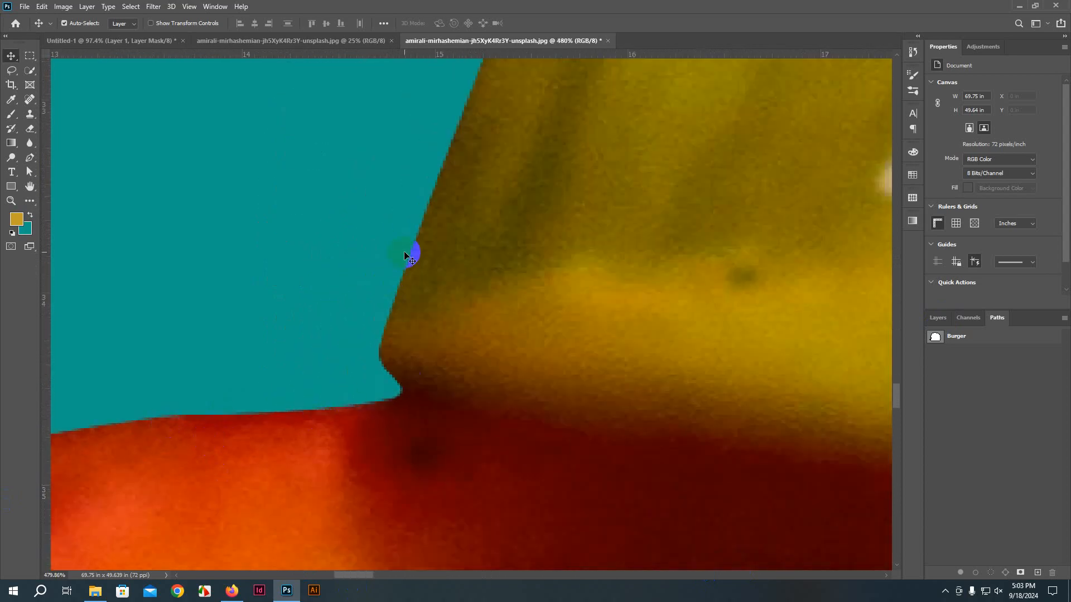
pyautogui.scroll(-3, 405, 257)
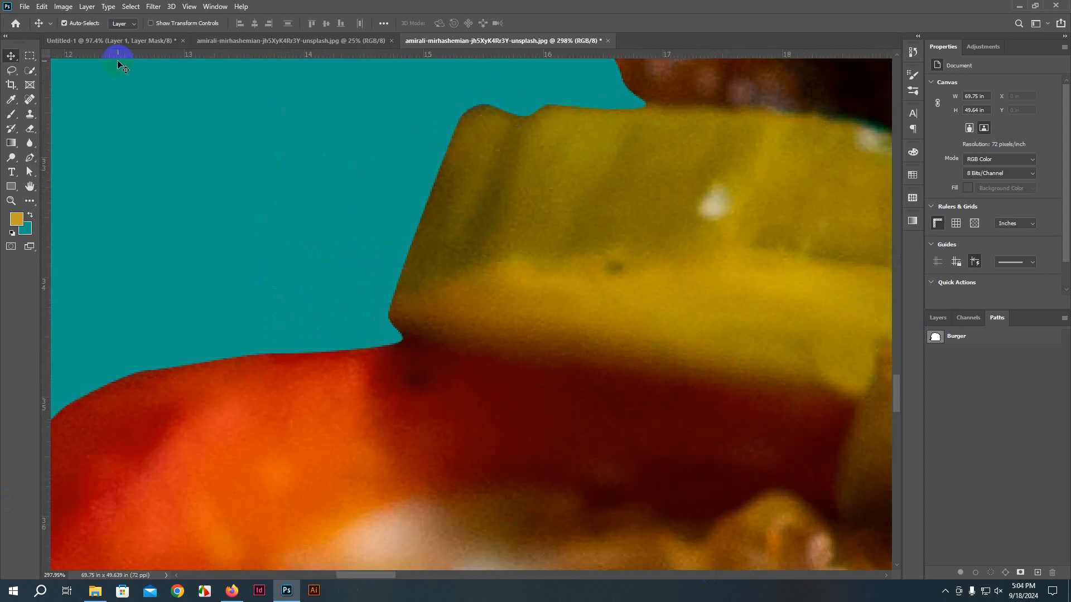
pyautogui.click(168, 40)
pyautogui.click(246, 41)
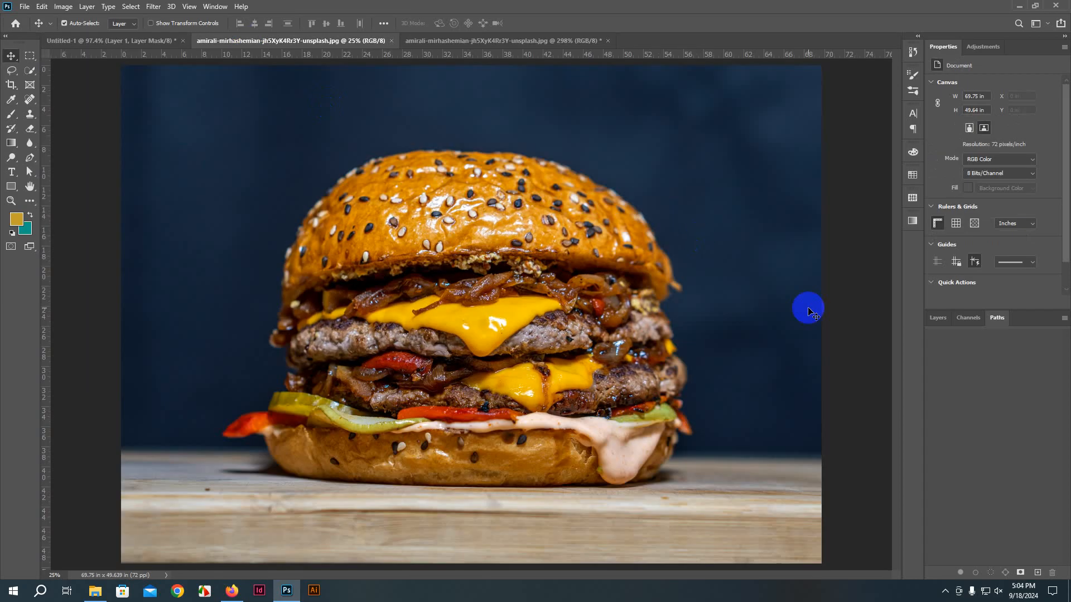
pyautogui.click(134, 41)
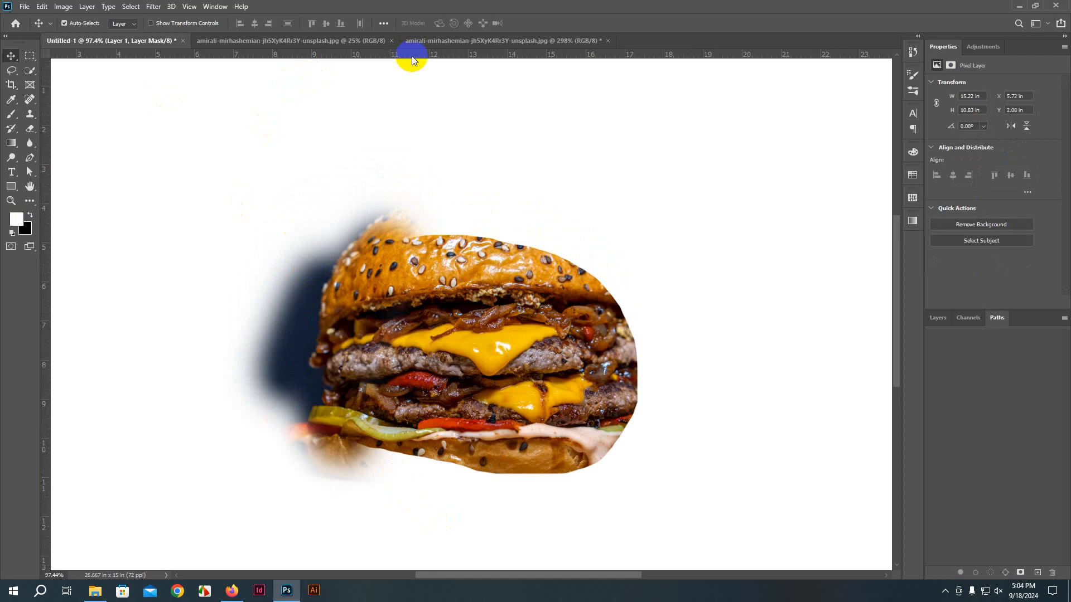
pyautogui.click(430, 42)
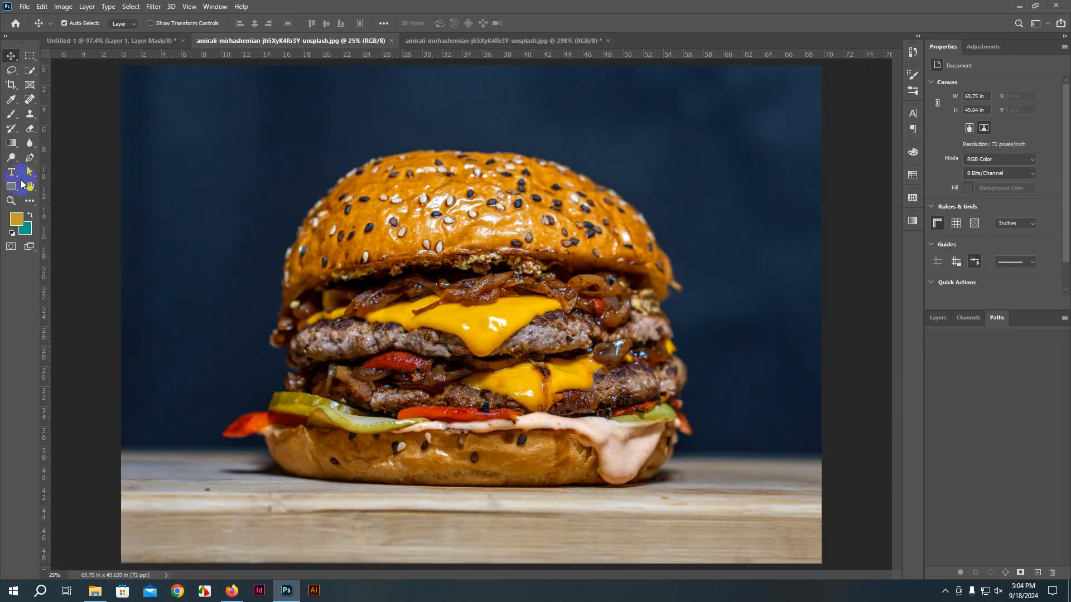
# Step: Draw a rough freehand Lasso selection around the burger in the original JPEG and copy it to a new layer
pyautogui.click(12, 72)
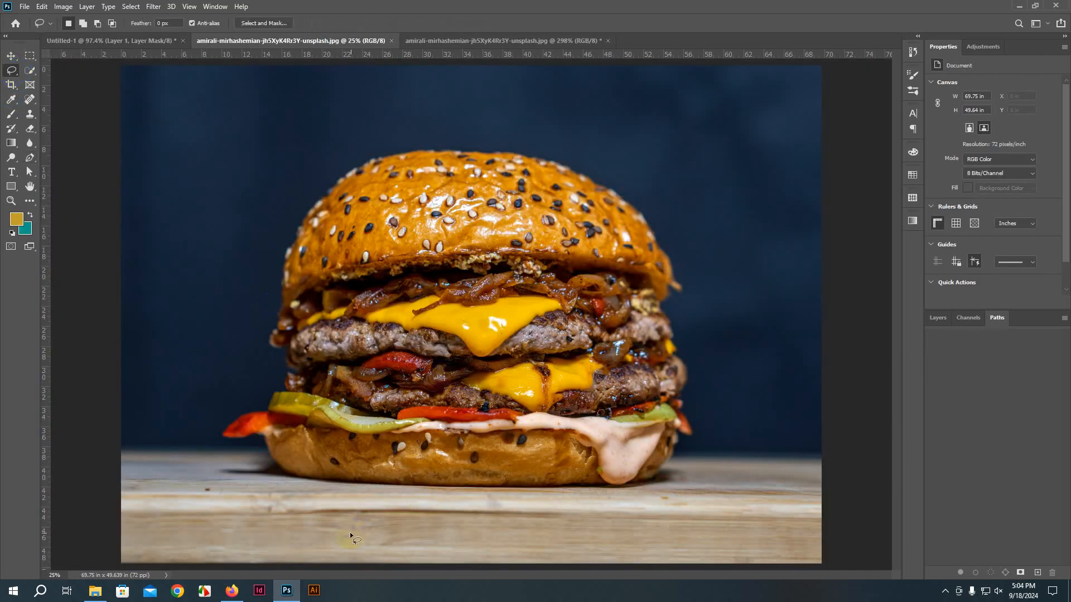
pyautogui.moveTo(284, 456)
pyautogui.mouseDown()
pyautogui.moveTo(307, 306)
pyautogui.moveTo(352, 213)
pyautogui.moveTo(432, 177)
pyautogui.moveTo(606, 216)
pyautogui.moveTo(694, 292)
pyautogui.moveTo(681, 423)
pyautogui.moveTo(646, 467)
pyautogui.moveTo(283, 454)
pyautogui.mouseUp()
pyautogui.click(938, 318)
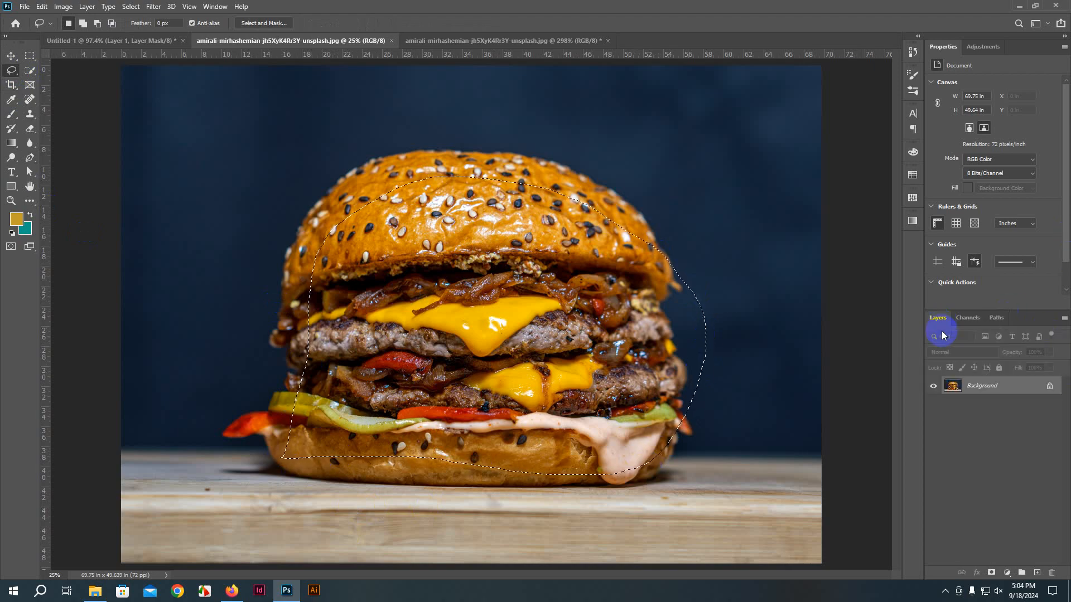
pyautogui.hotkey('ctrl', 'j')
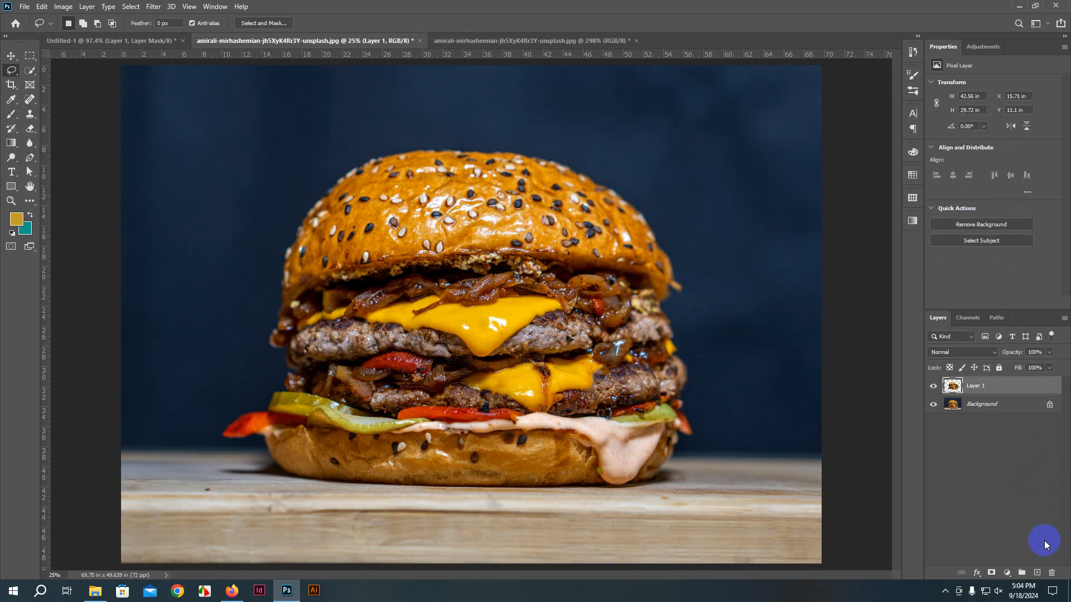
# Step: Add a new layer beneath the burger cutout and fill it with the teal background color
pyautogui.keyDown('ctrl'); pyautogui.click(1035, 572); pyautogui.keyUp('ctrl')
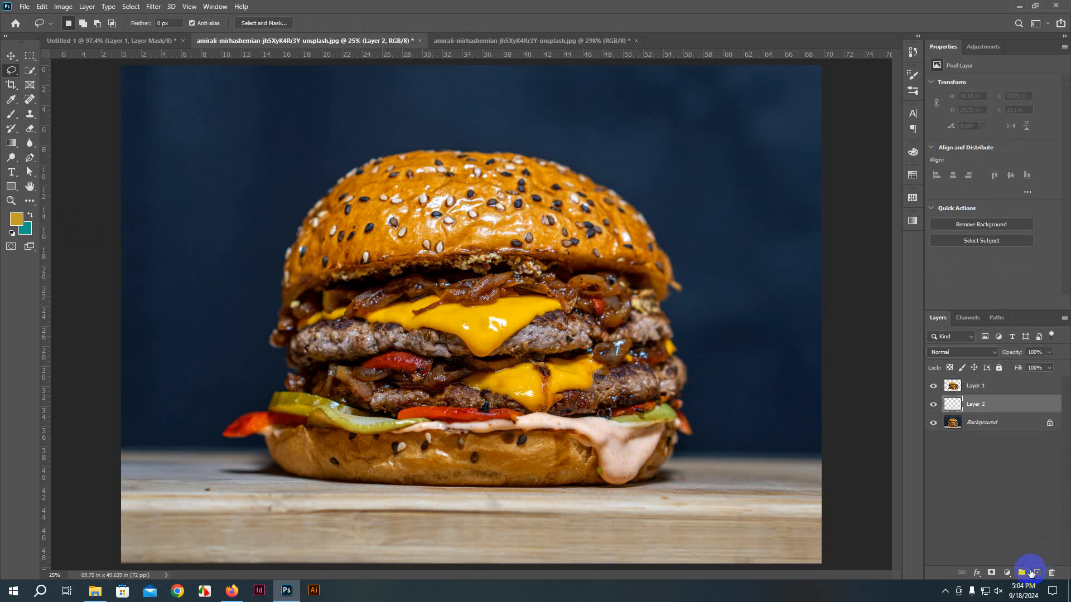
pyautogui.hotkey('ctrl', 'BackSpace')
pyautogui.click(548, 364)
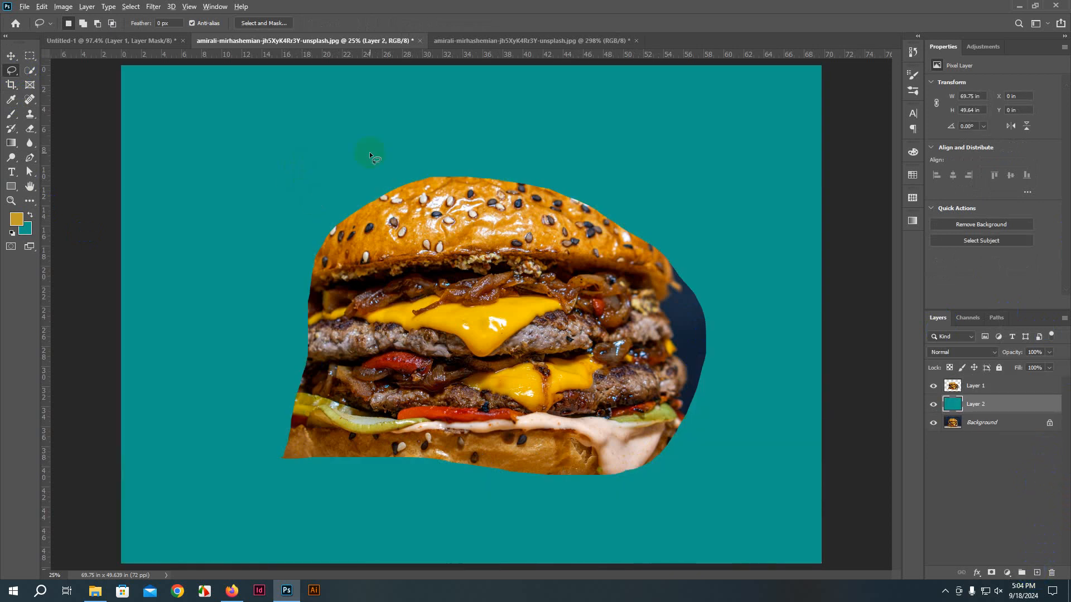
# Step: Examine the lasso-cut edge along the top bun up close against the teal fill
pyautogui.scroll(12, 390, 211)
pyautogui.scroll(-2, 333, 221)
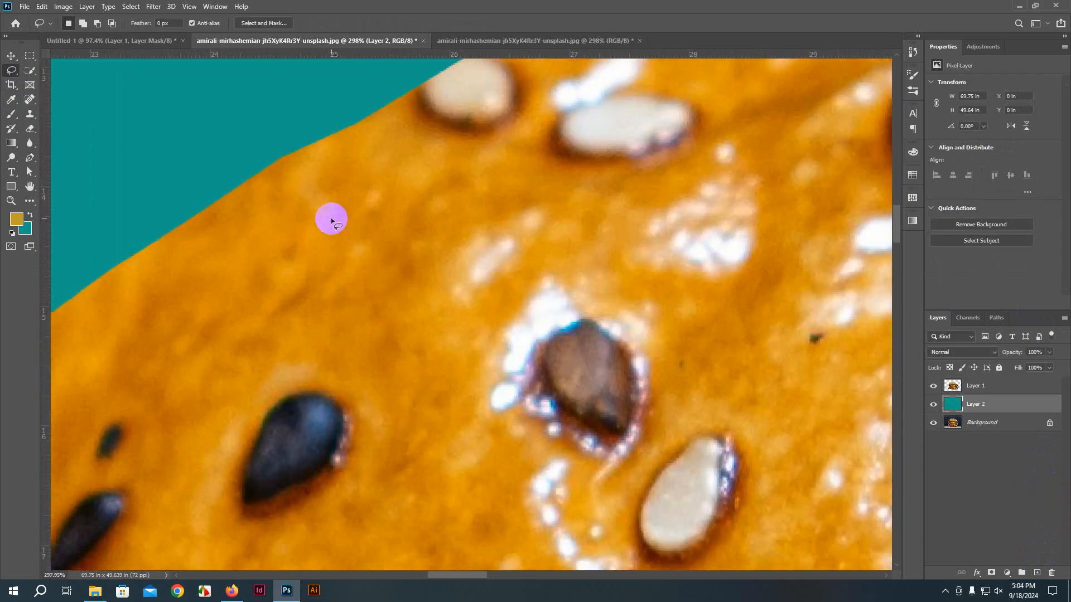
pyautogui.scroll(-4, 251, 240)
pyautogui.scroll(-2, 501, 311)
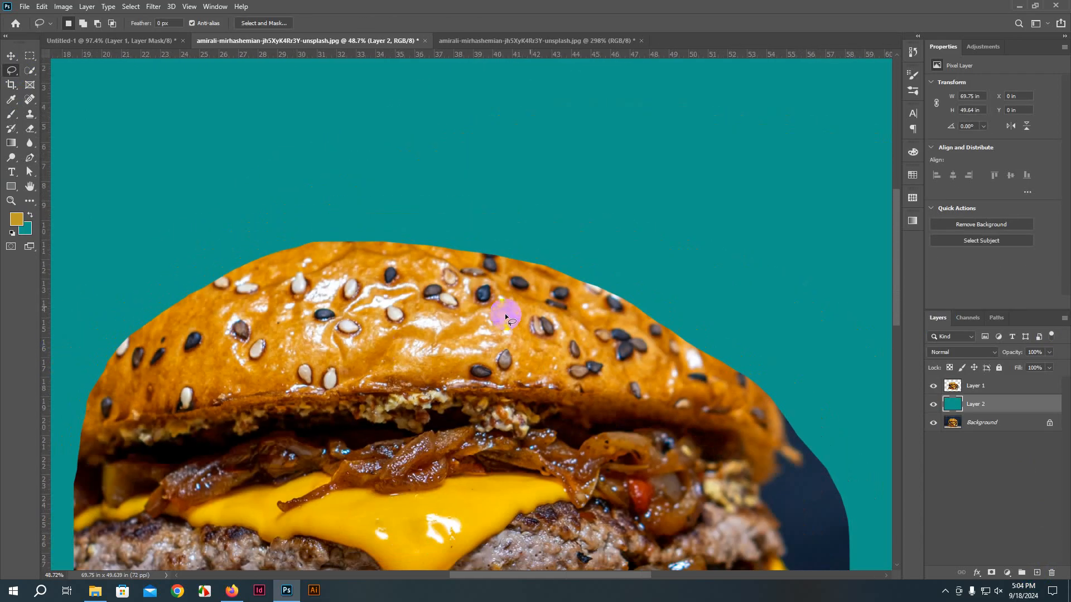
pyautogui.scroll(6, 718, 347)
pyautogui.scroll(6, 647, 382)
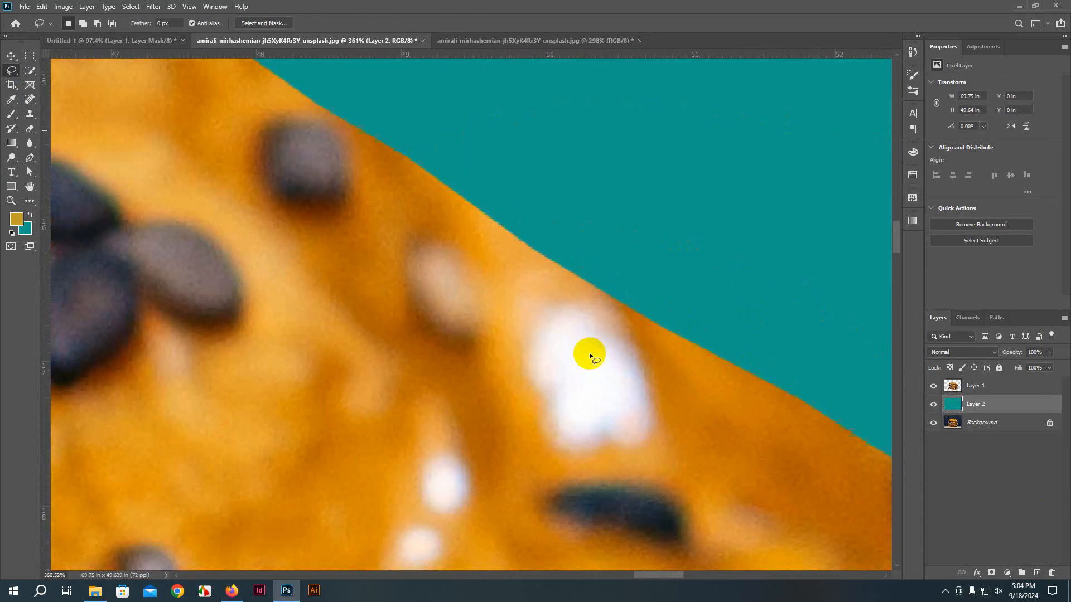
pyautogui.scroll(-2, 486, 279)
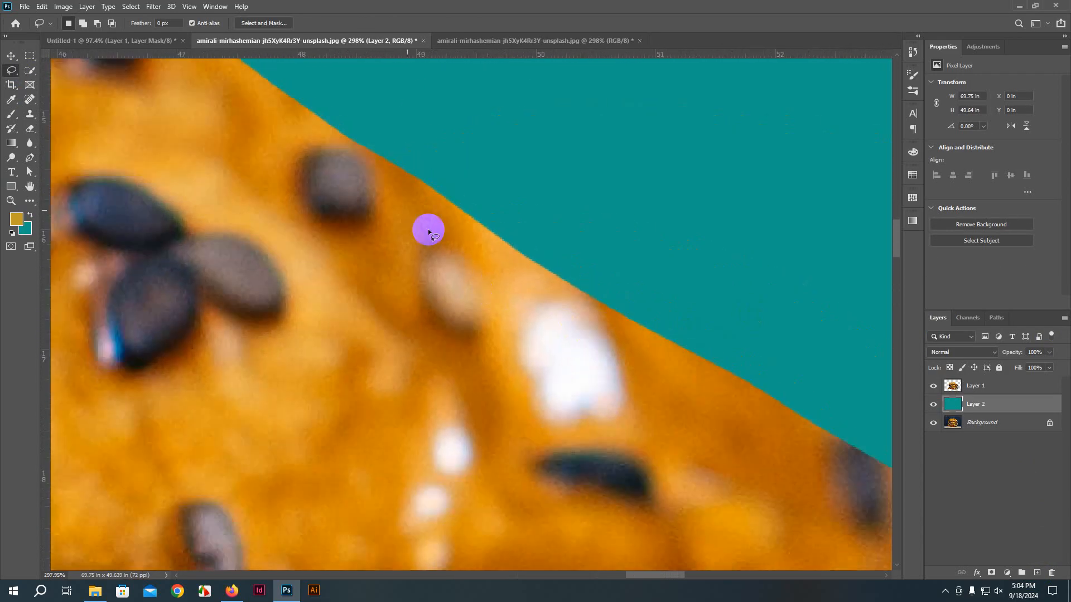
# Step: Switch to the exported JPEG and examine its path-cut burger edges up close, then view the whole image
pyautogui.click(509, 42)
pyautogui.moveTo(398, 335)
pyautogui.mouseDown()
pyautogui.moveTo(387, 349)
pyautogui.moveTo(383, 323)
pyautogui.moveTo(509, 117)
pyautogui.moveTo(565, 103)
pyautogui.moveTo(558, 95)
pyautogui.moveTo(502, 239)
pyautogui.moveTo(390, 444)
pyautogui.moveTo(355, 385)
pyautogui.mouseUp()
pyautogui.scroll(-3, 558, 95)
pyautogui.moveTo(764, 243); pyautogui.dragTo(312, 363)
pyautogui.moveTo(558, 128); pyautogui.dragTo(290, 463)
pyautogui.moveTo(493, 273); pyautogui.dragTo(426, 416)
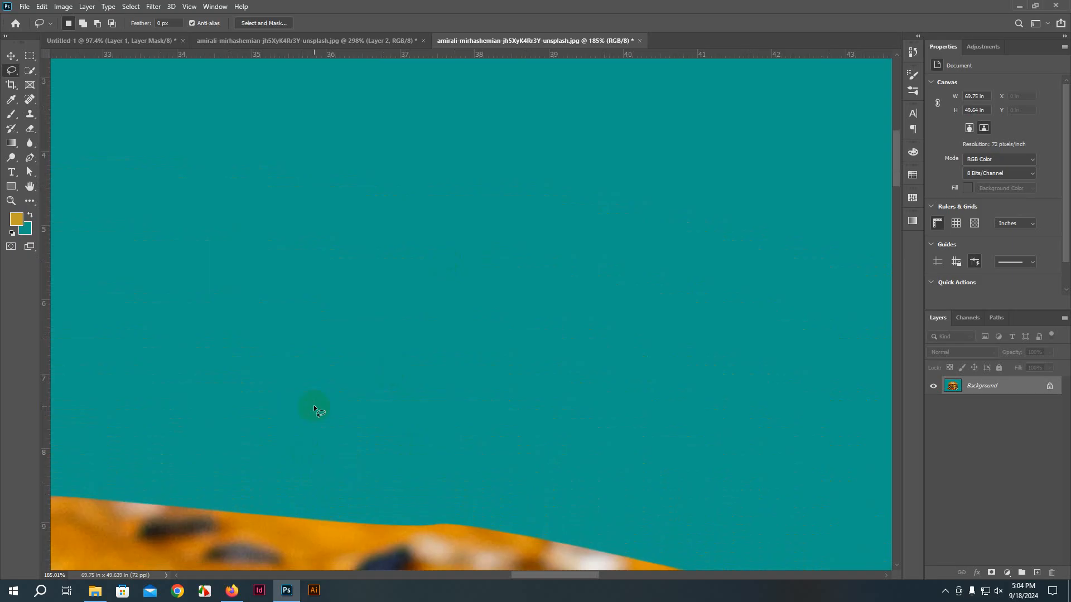
pyautogui.scroll(-13, 316, 291)
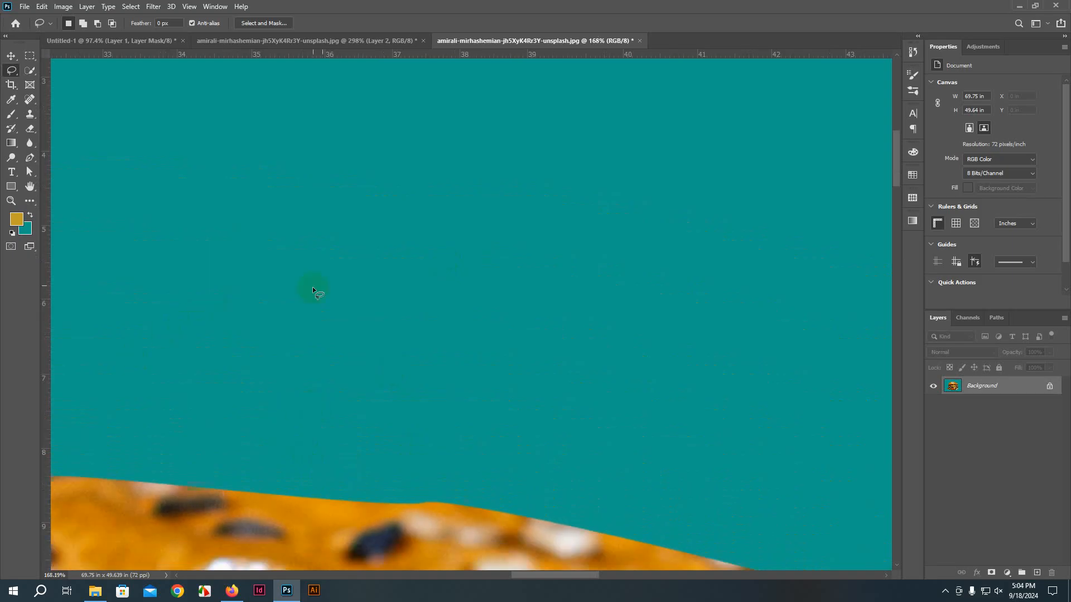
pyautogui.scroll(-10, 405, 299)
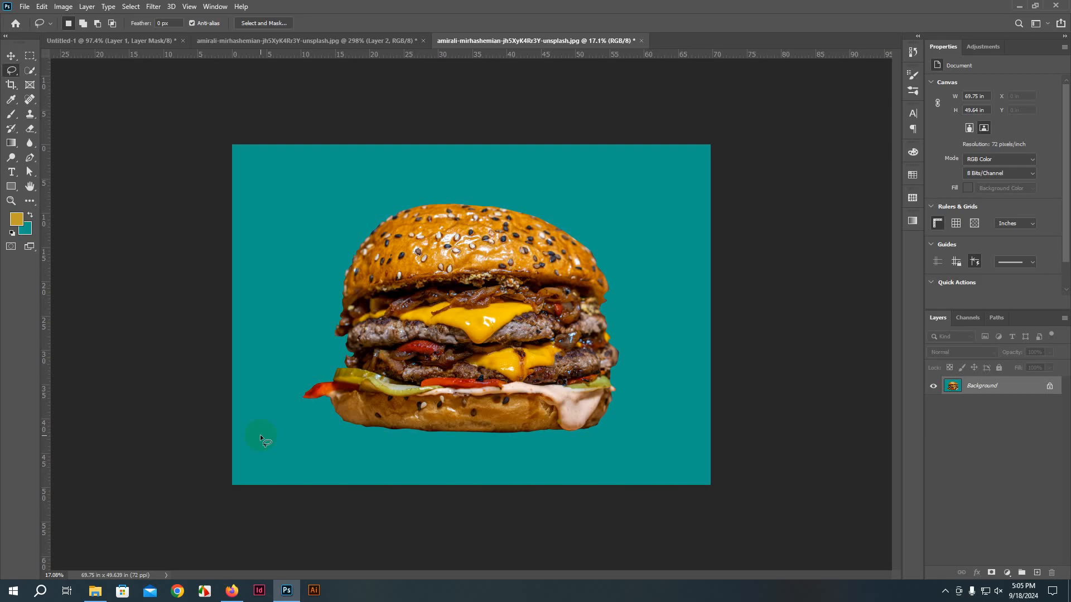
# Step: Switch to Firefox, leave the open burger photo and search Unsplash for "watch", browsing the watch photos
pyautogui.click(232, 591)
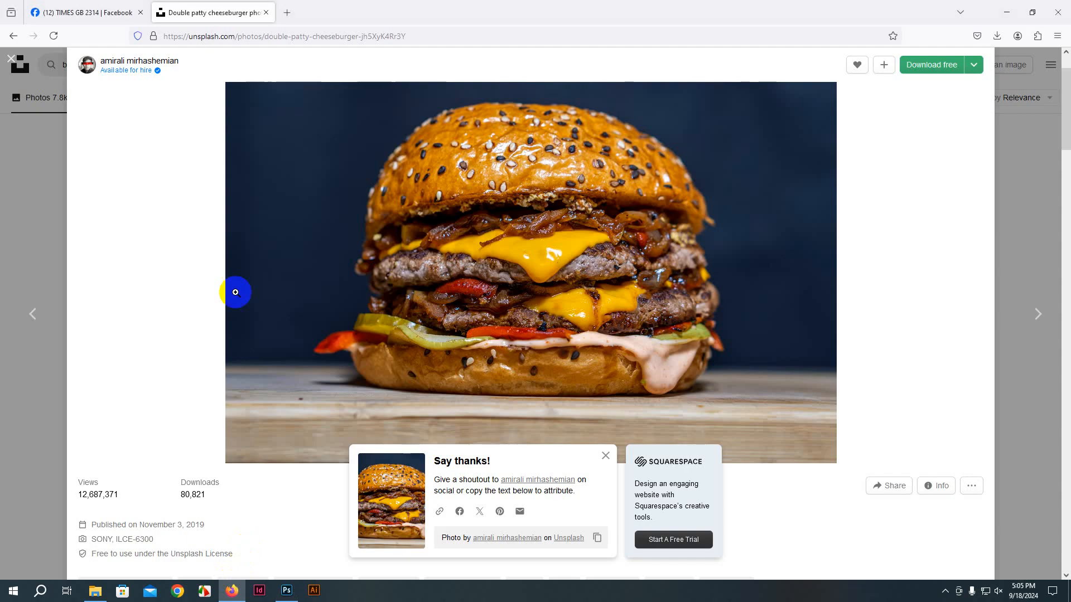
pyautogui.click(66, 194)
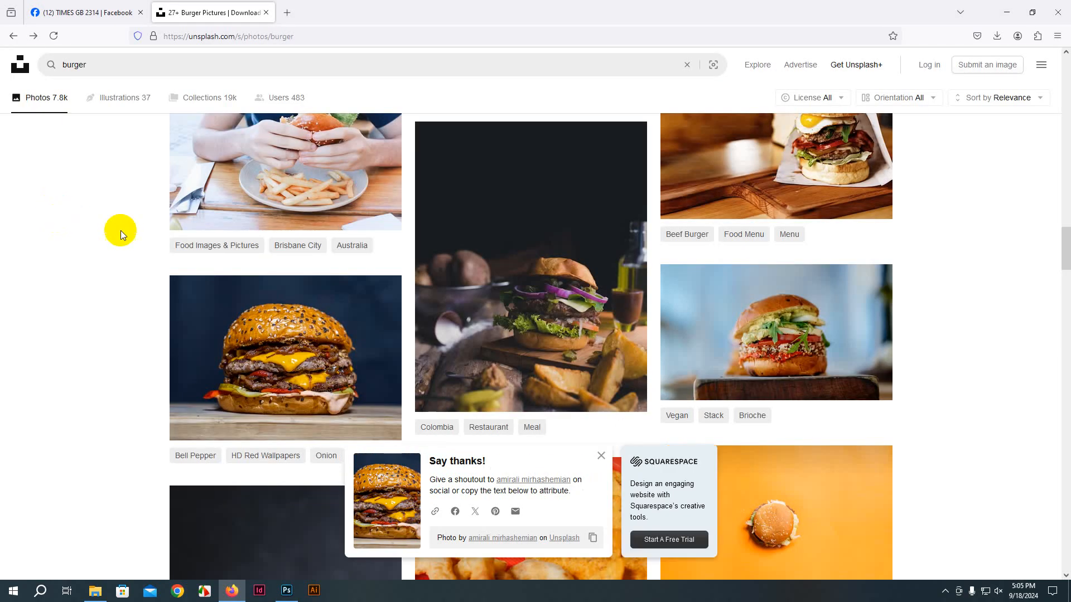
pyautogui.scroll(5, 555, 399)
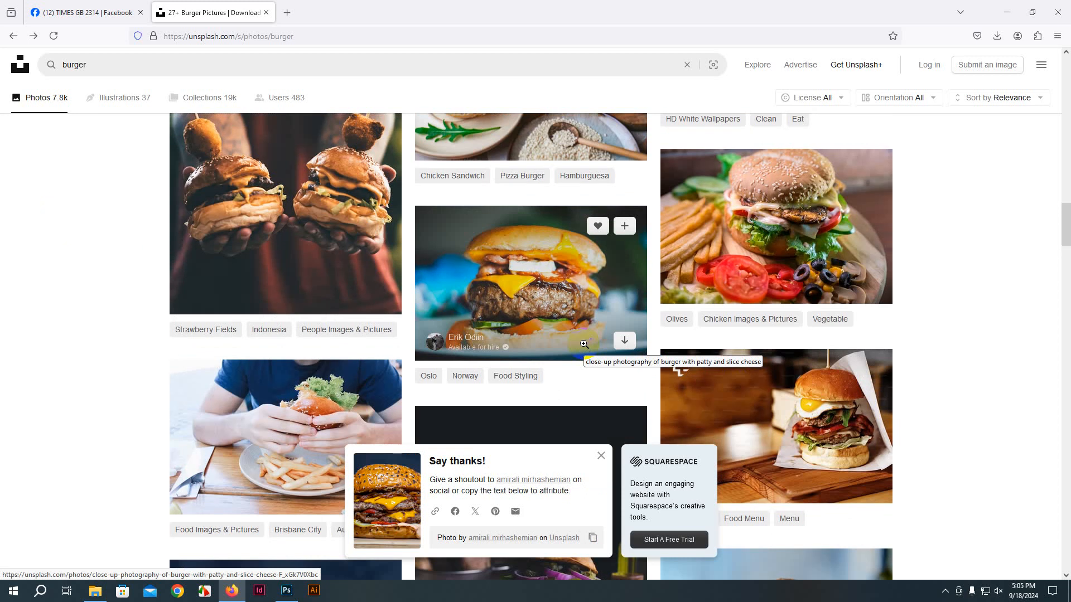
pyautogui.scroll(10, 584, 344)
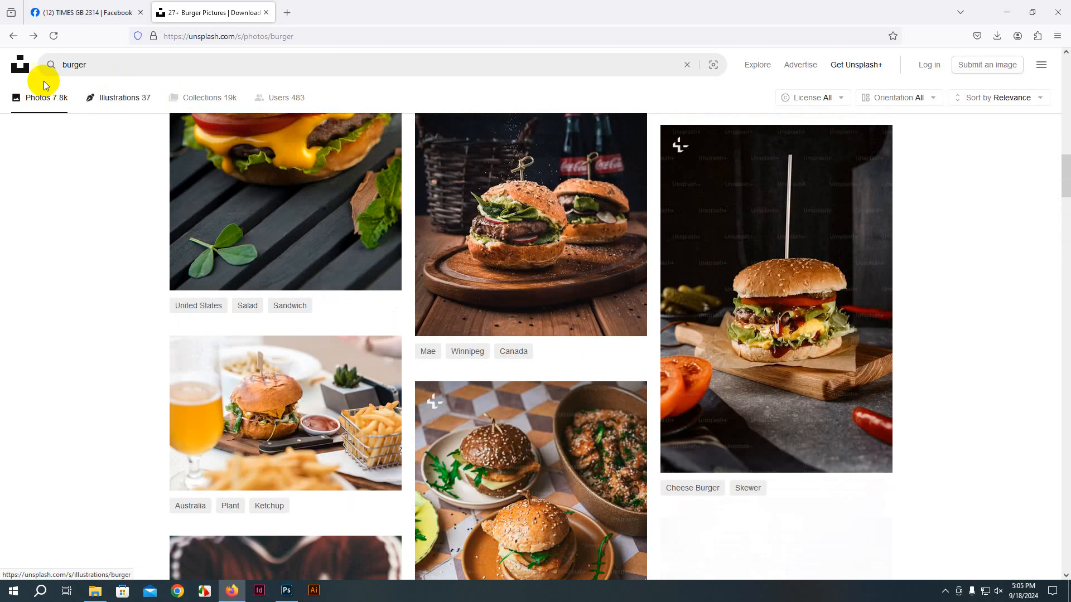
pyautogui.click(92, 65)
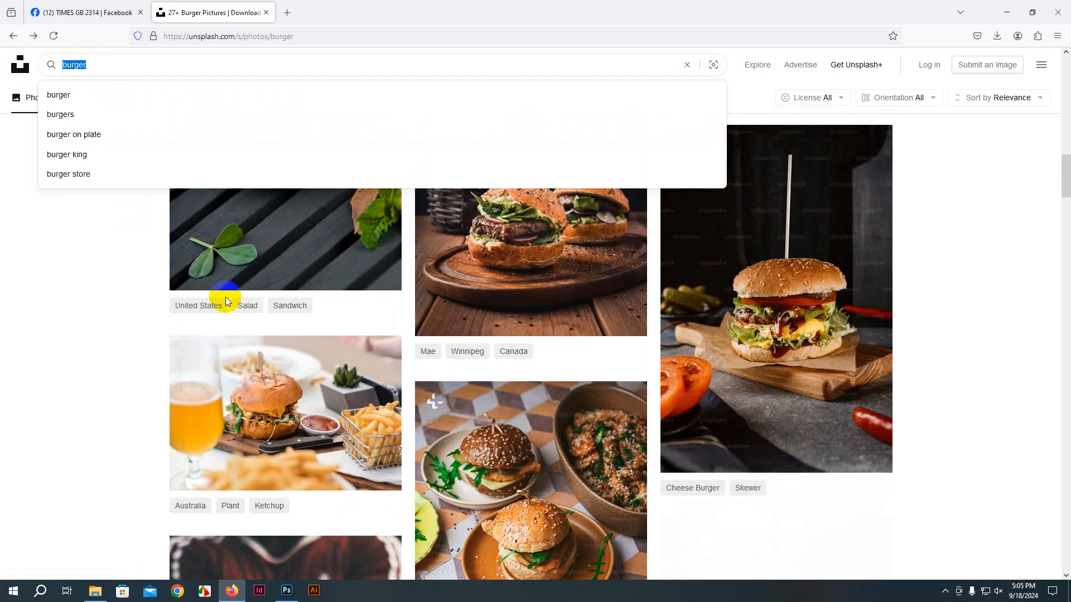
pyautogui.write('watch')
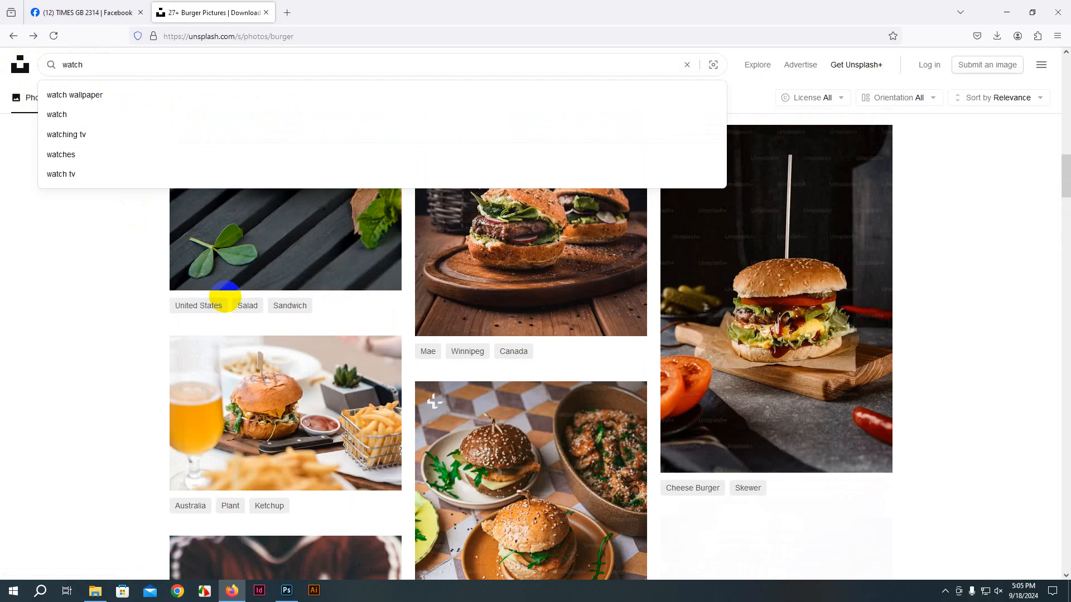
pyautogui.press('Return')
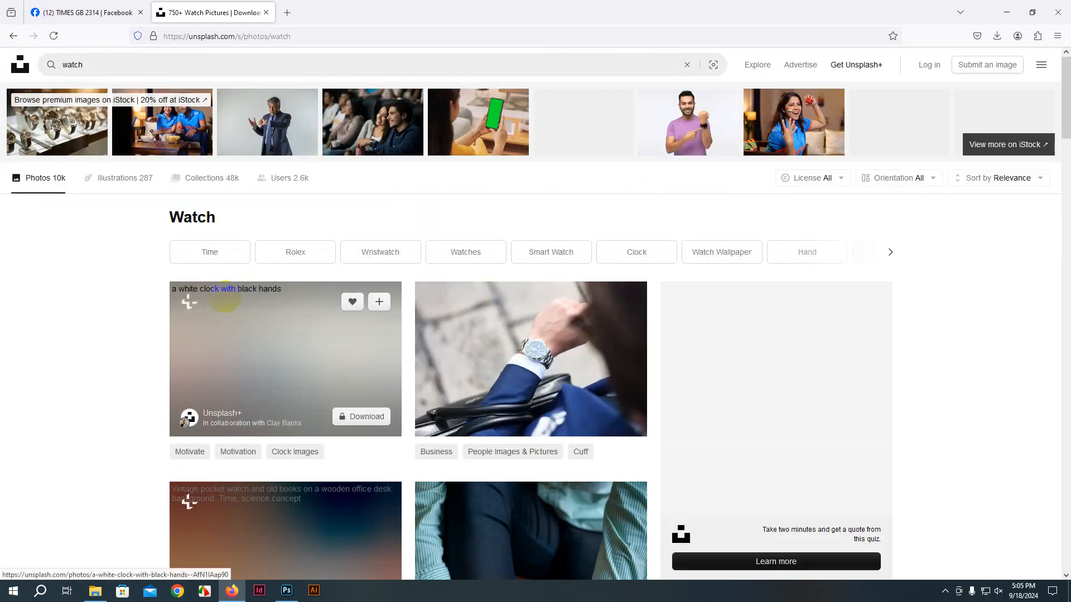
pyautogui.scroll(-2, 296, 390)
pyautogui.scroll(-4, 297, 391)
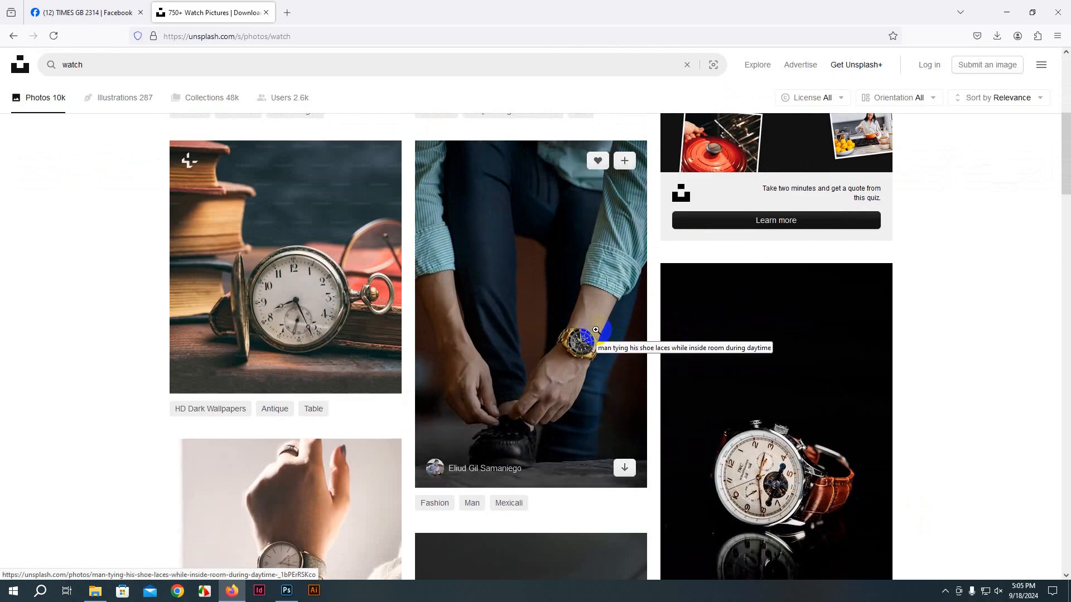
pyautogui.scroll(-5, 595, 329)
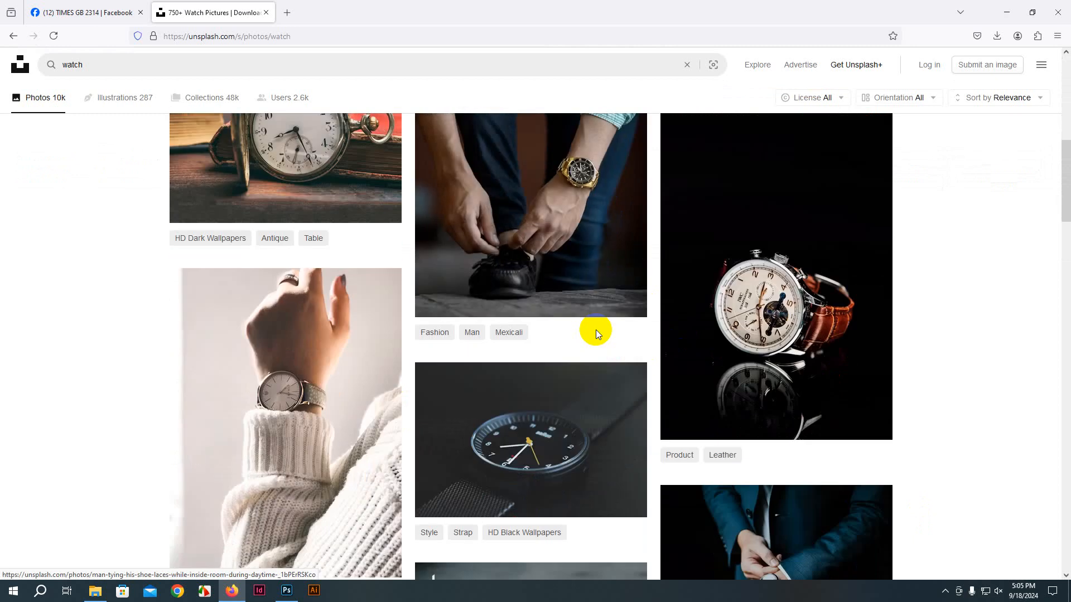
pyautogui.scroll(-4, 466, 327)
pyautogui.scroll(9, 466, 327)
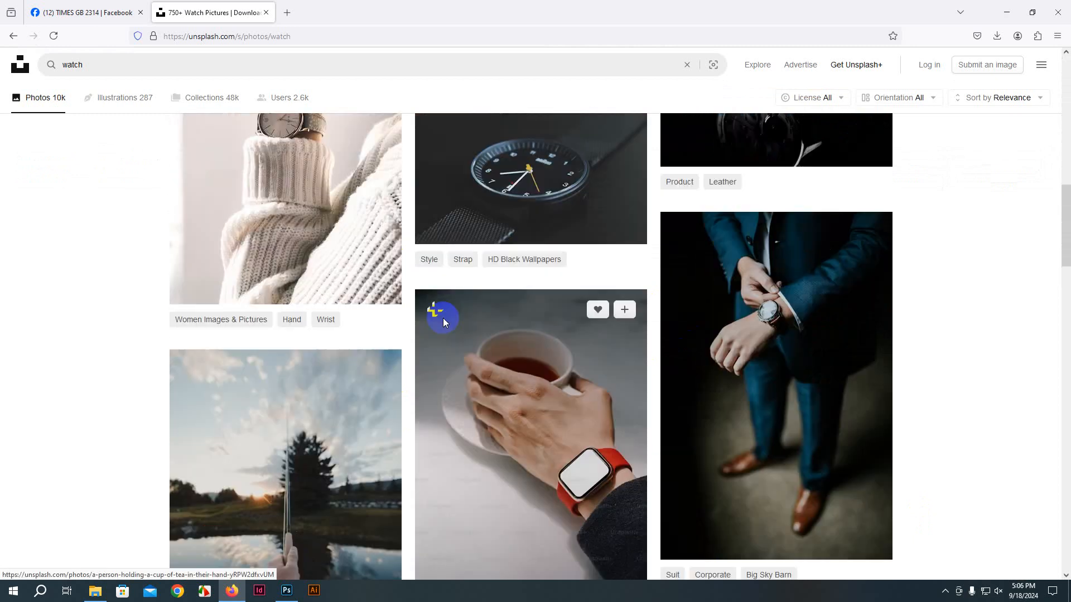
# Step: Search Unsplash for "bag" and browse the handbag, tote and backpack photos
pyautogui.doubleClick(67, 65)
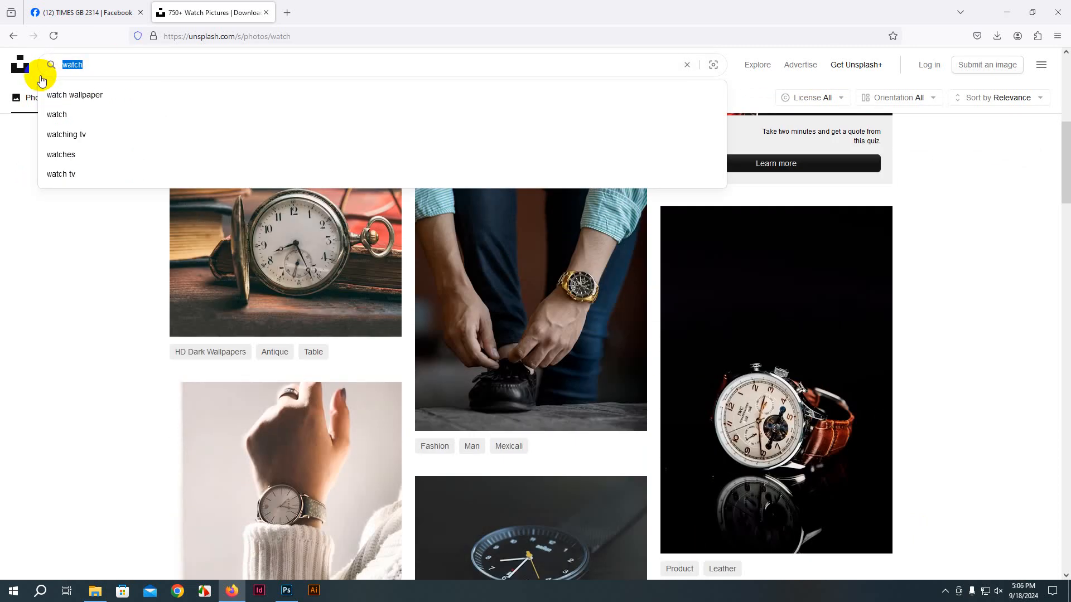
pyautogui.write('bag')
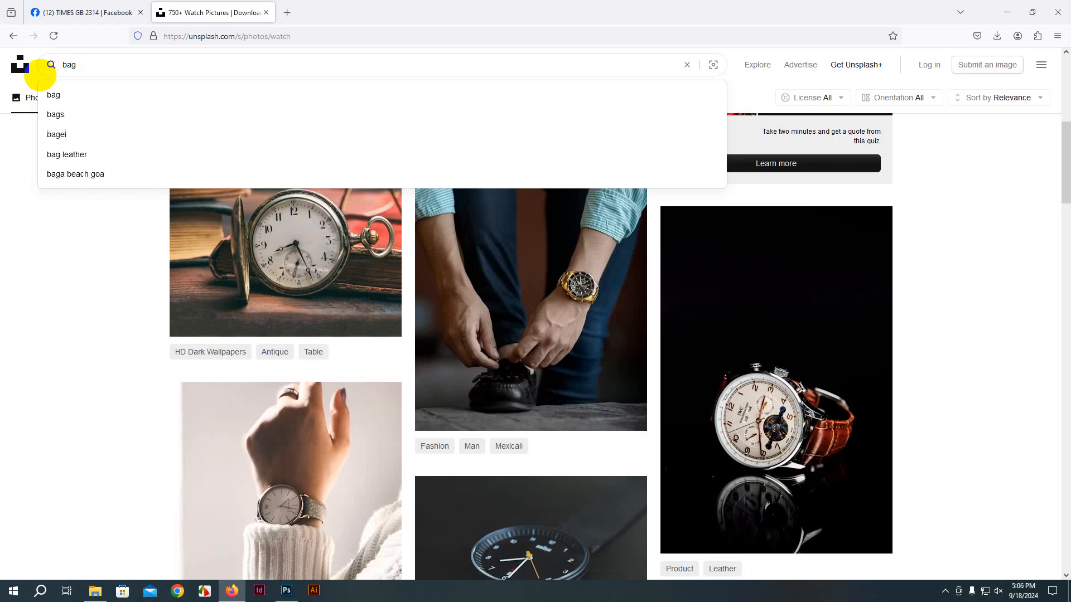
pyautogui.press('Return')
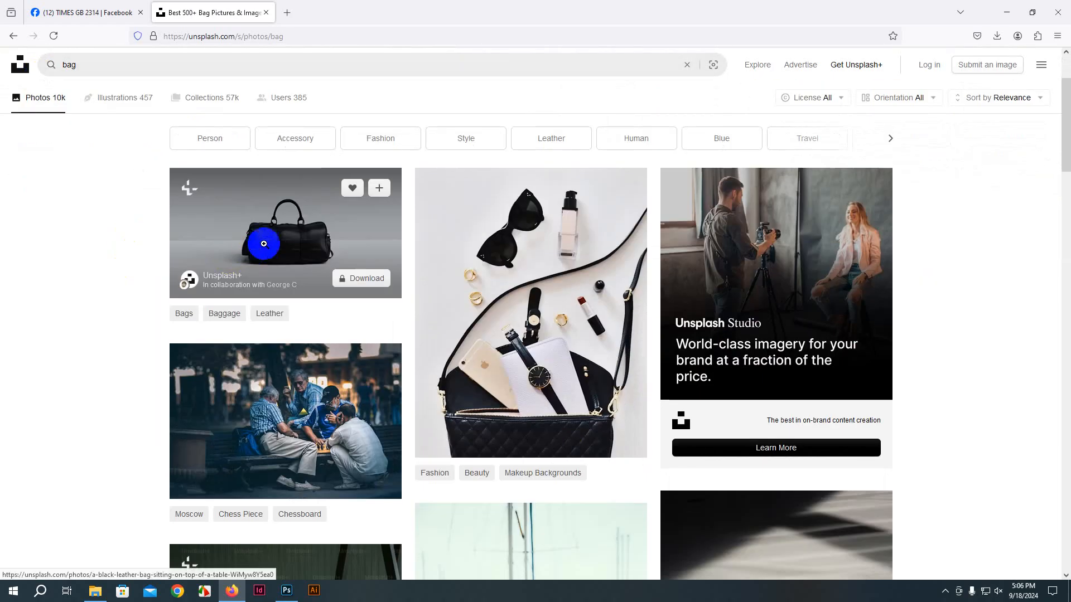
pyautogui.scroll(-7, 363, 353)
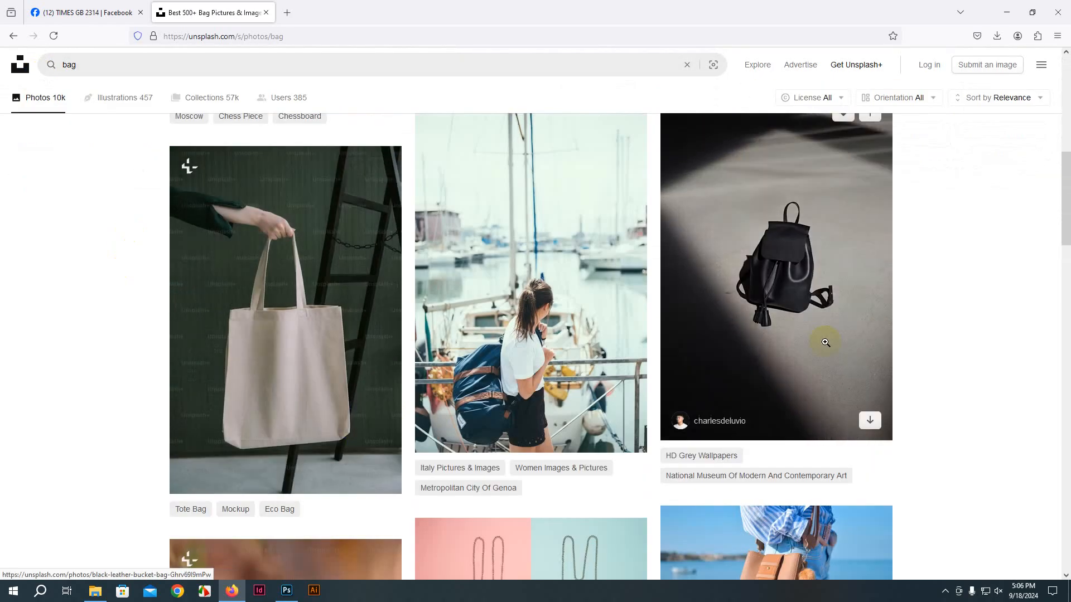
pyautogui.scroll(-5, 468, 407)
pyautogui.scroll(-2, 548, 499)
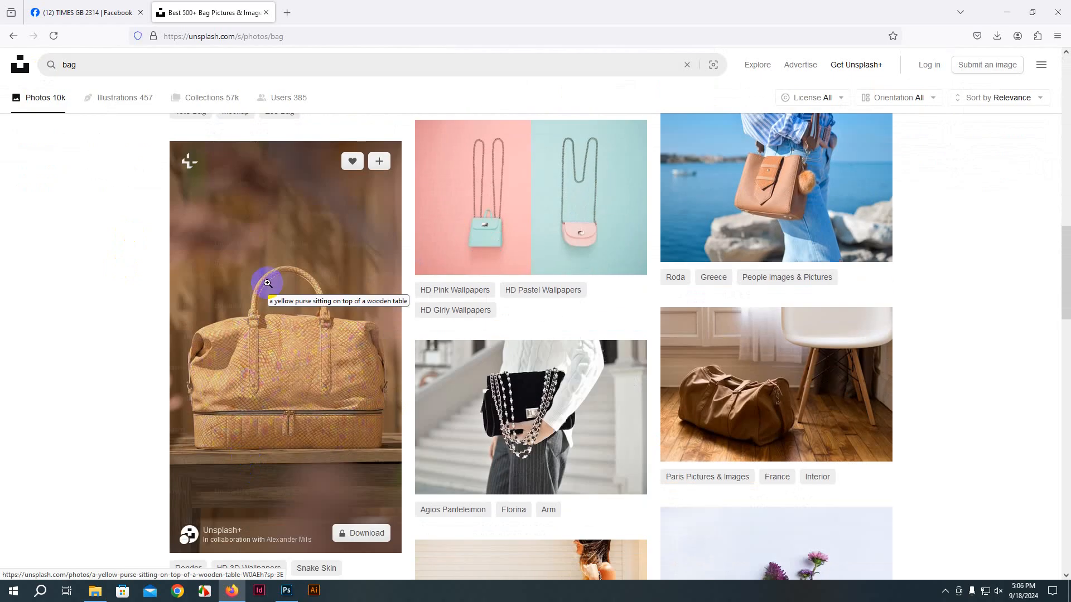
# Step: Search Unsplash for "shoe" and look through the sneaker photos
pyautogui.click(133, 65)
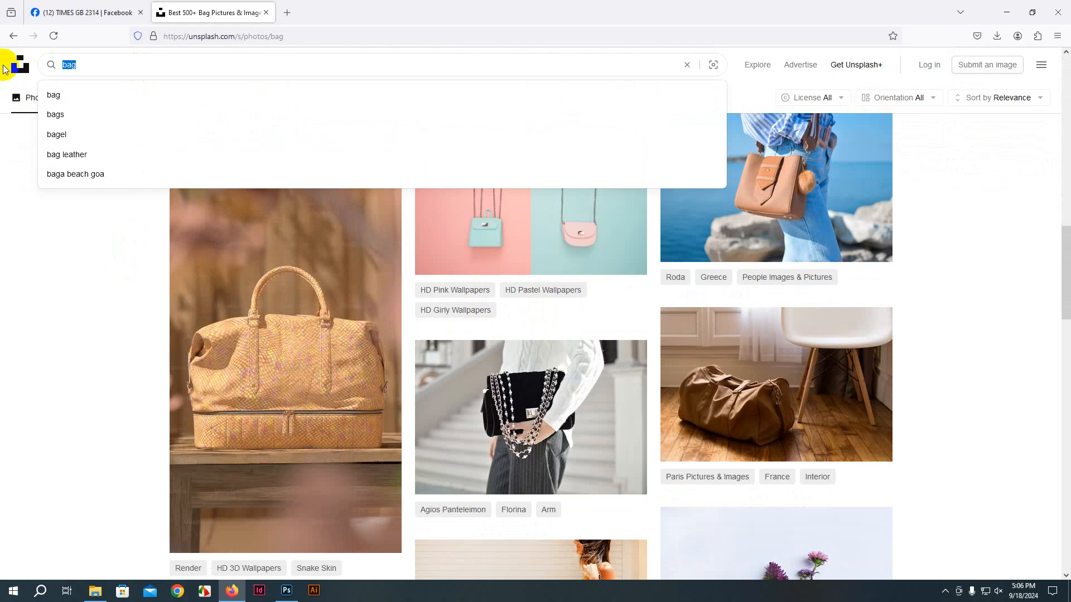
pyautogui.write('shoe')
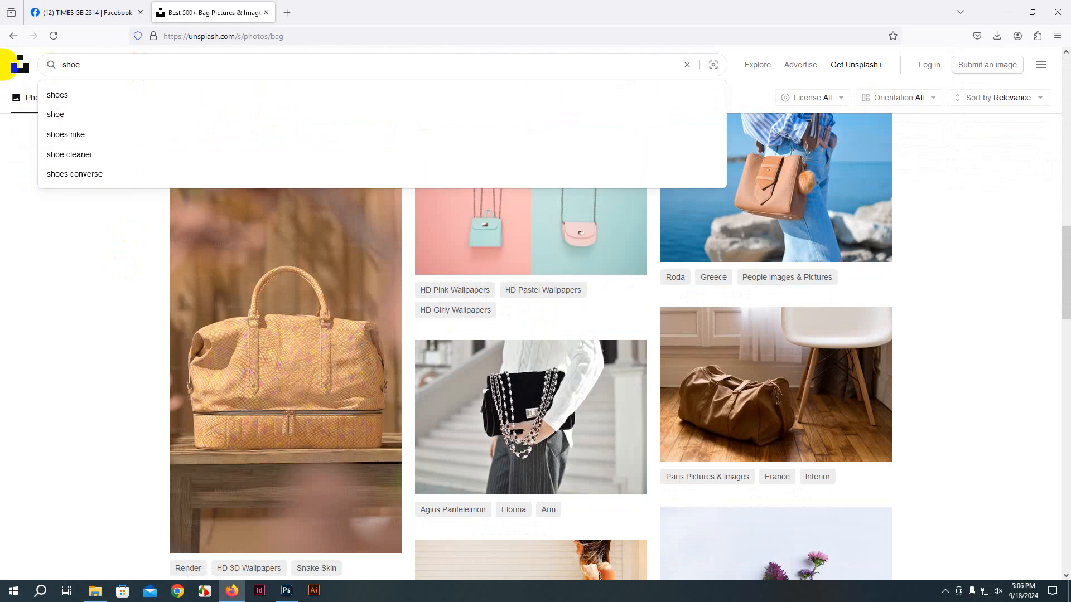
pyautogui.press('Return')
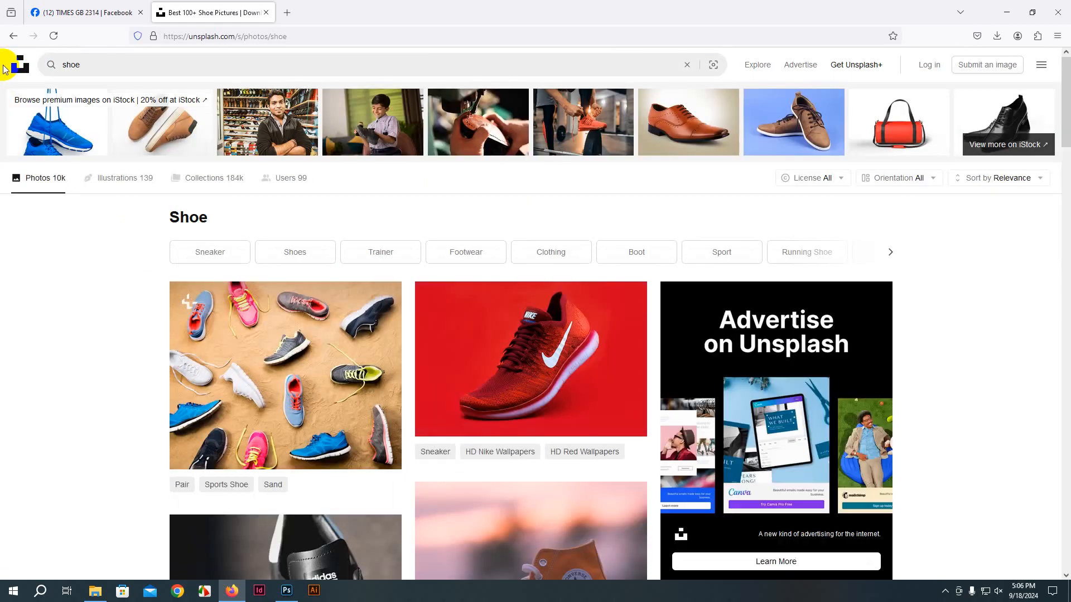
pyautogui.scroll(-5, 466, 333)
pyautogui.scroll(-3, 466, 334)
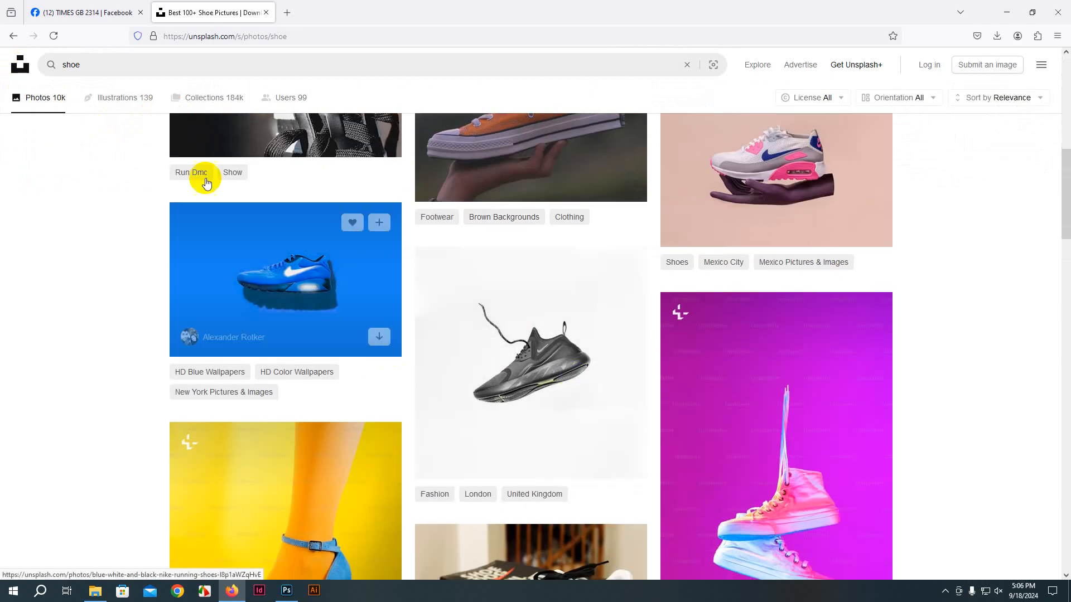
# Step: Replace the Unsplash search term with "computer" and run the photo search
pyautogui.moveTo(111, 61); pyautogui.dragTo(5, 72)
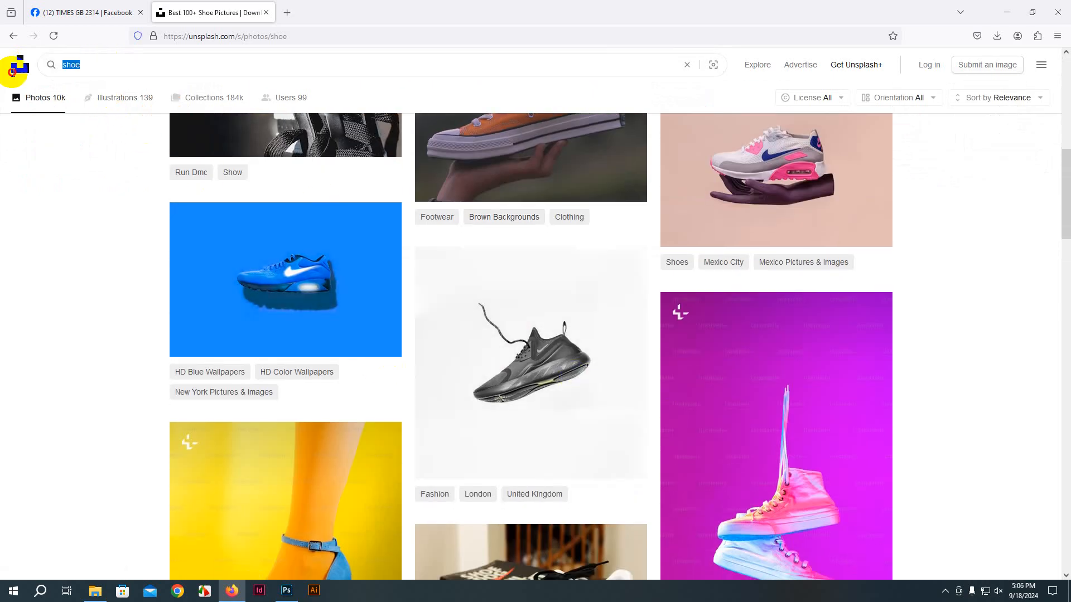
pyautogui.write('co')
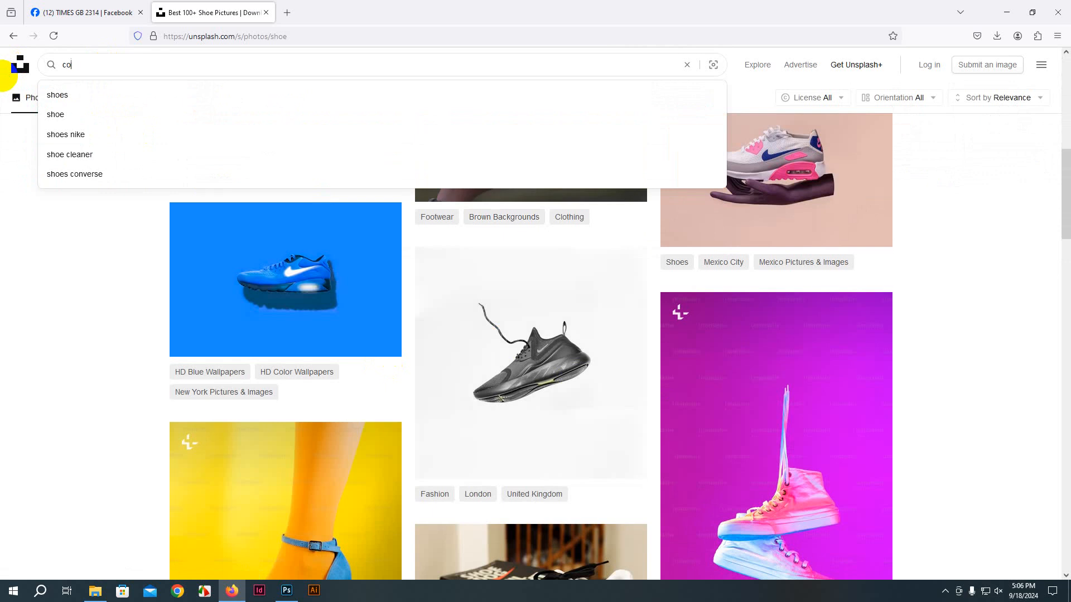
pyautogui.write('mputer')
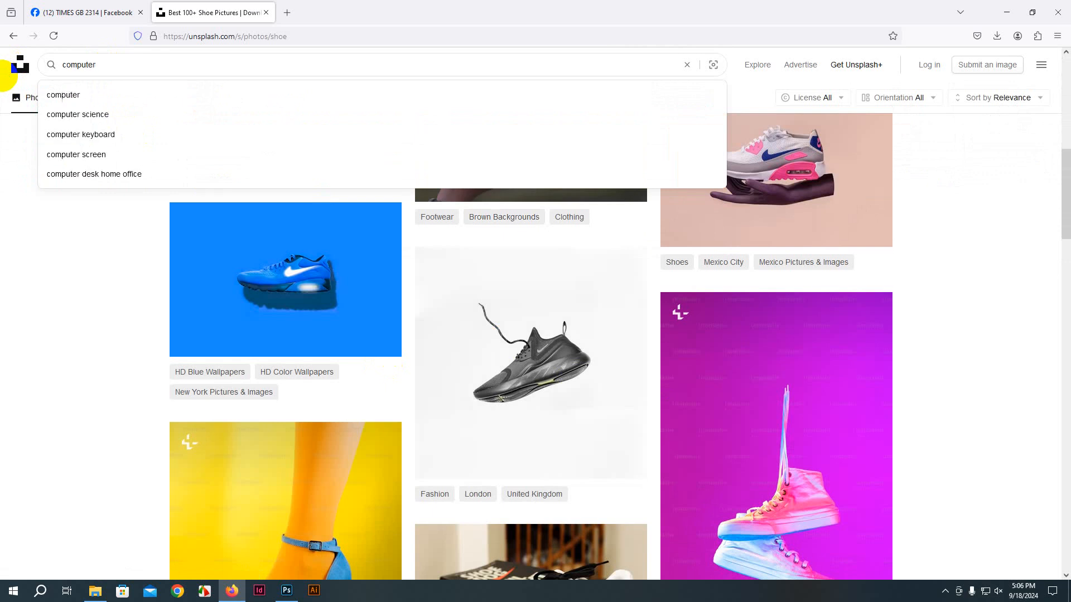
pyautogui.press('Return')
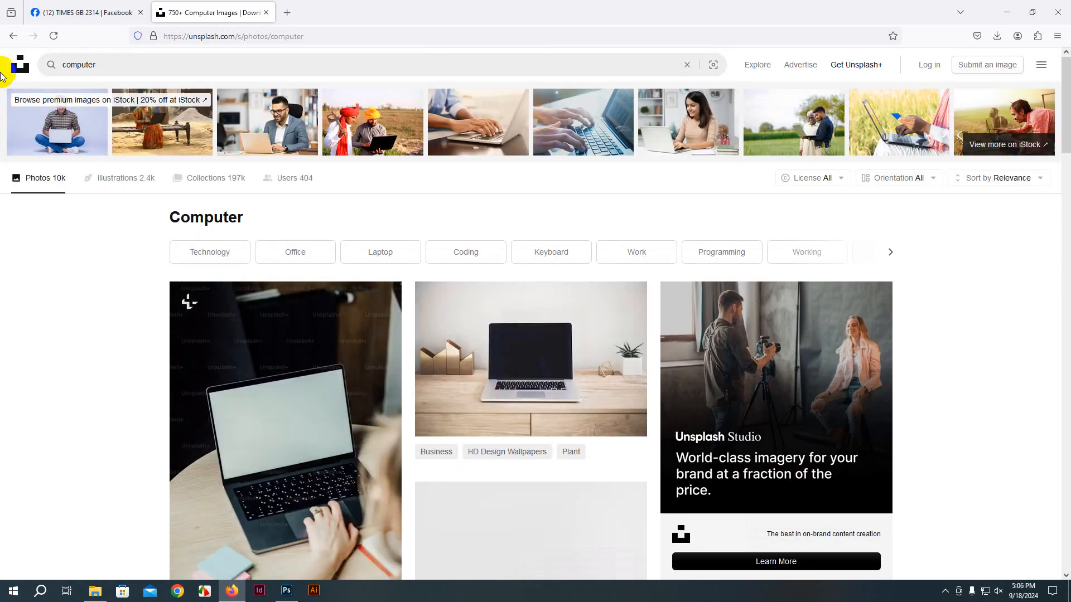
# Step: Browse far down the computer photo results, examining the laptop and desk shots as cutout subjects
pyautogui.scroll(-5, 191, 237)
pyautogui.scroll(-10, 191, 237)
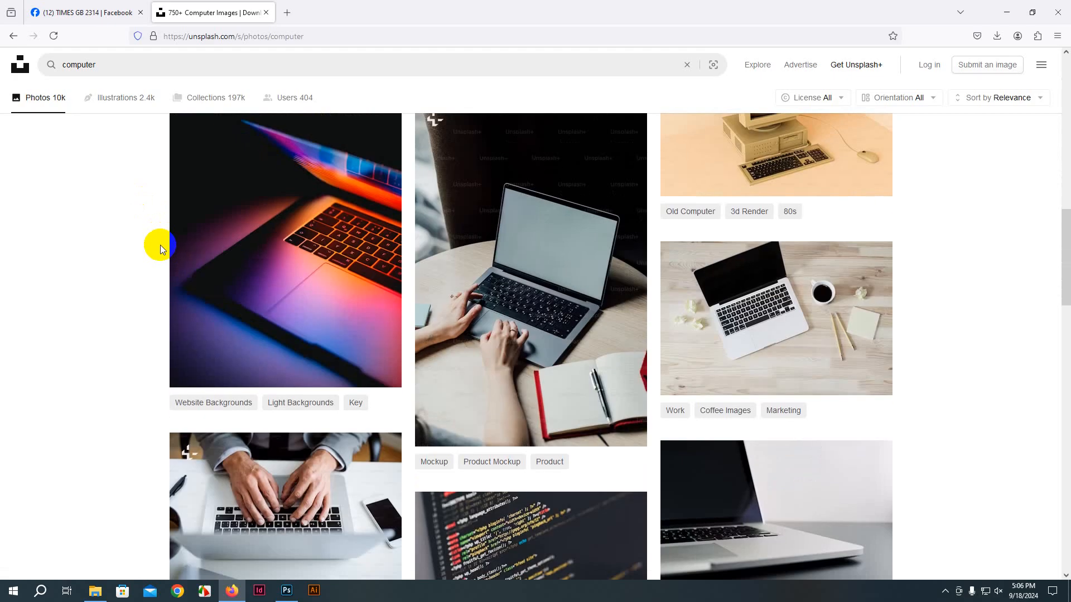
pyautogui.moveTo(178, 292)
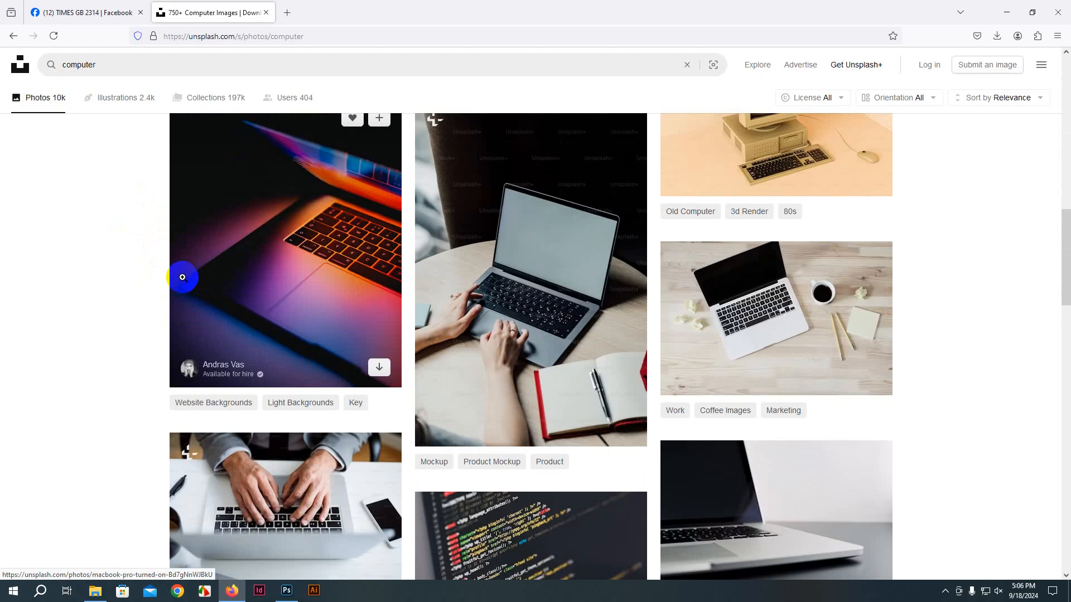
pyautogui.scroll(-10, 182, 278)
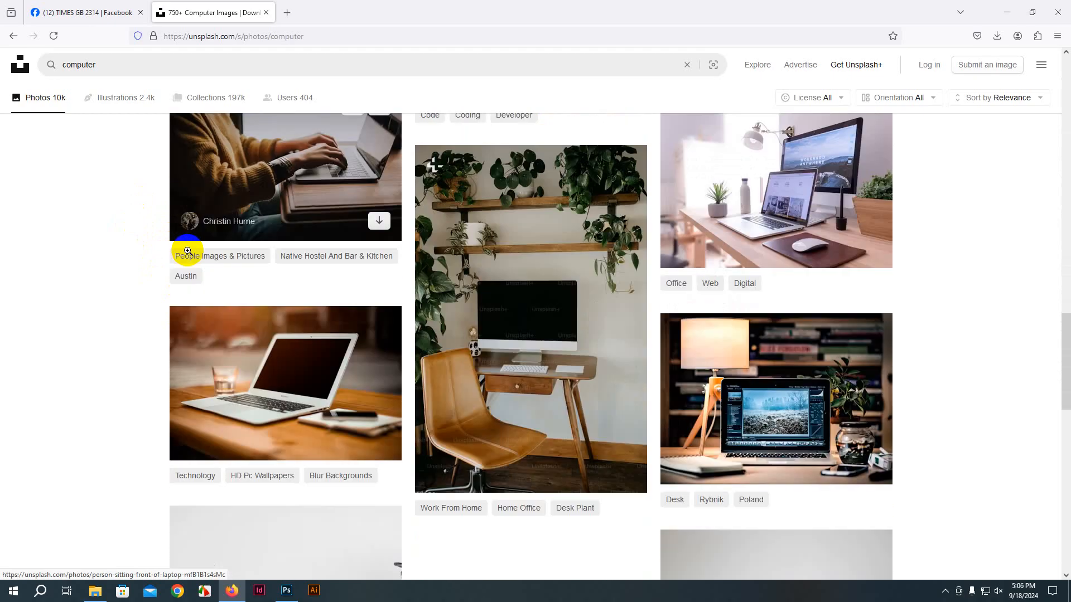
pyautogui.scroll(-10, 188, 252)
pyautogui.click(588, 418)
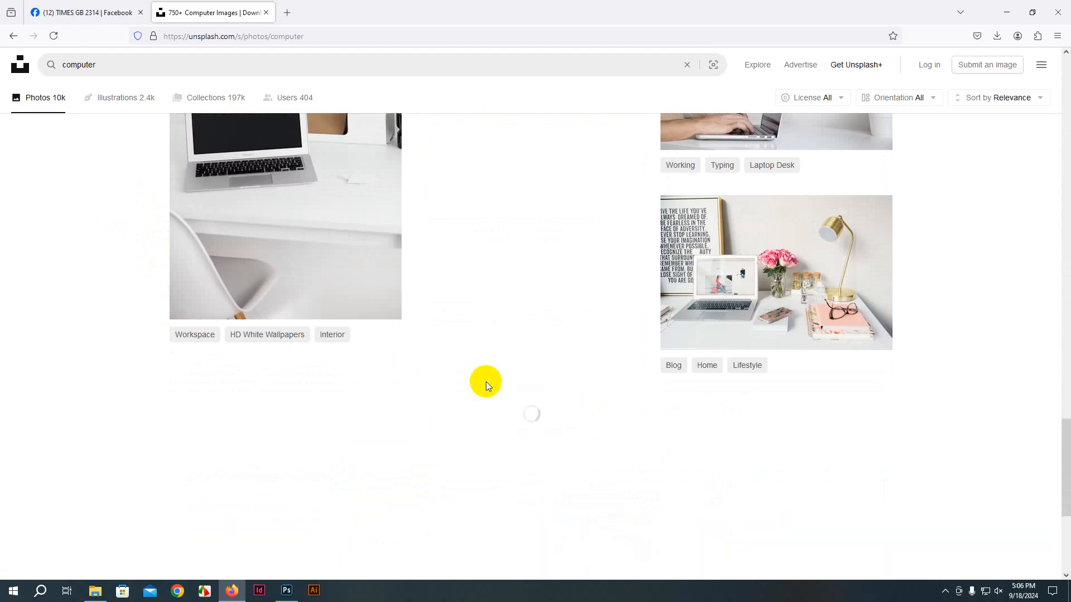
pyautogui.scroll(-5, 379, 329)
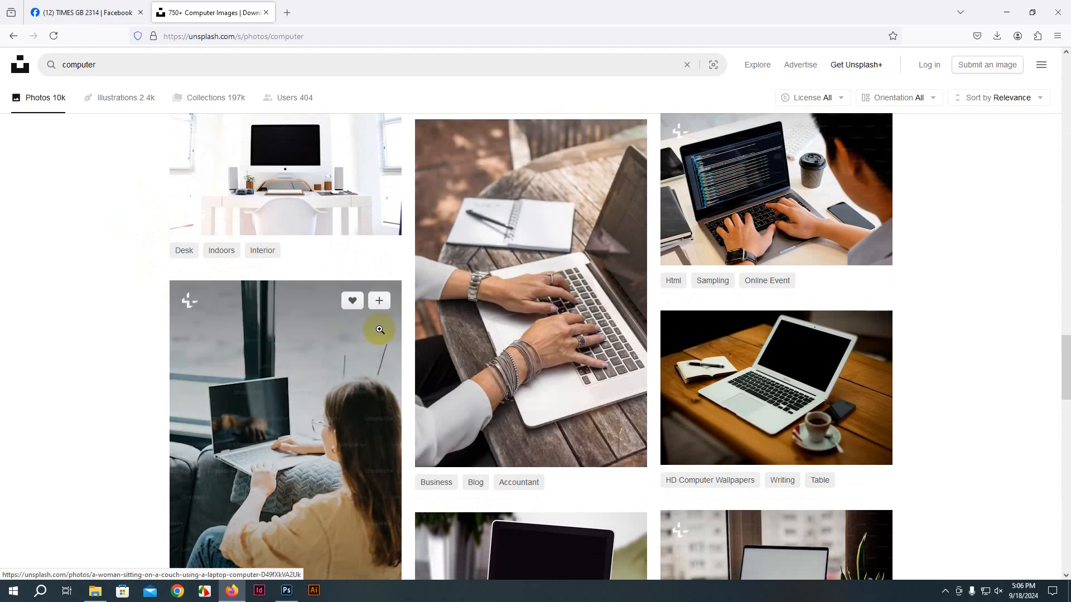
pyautogui.scroll(-2, 379, 329)
pyautogui.scroll(-2, 637, 302)
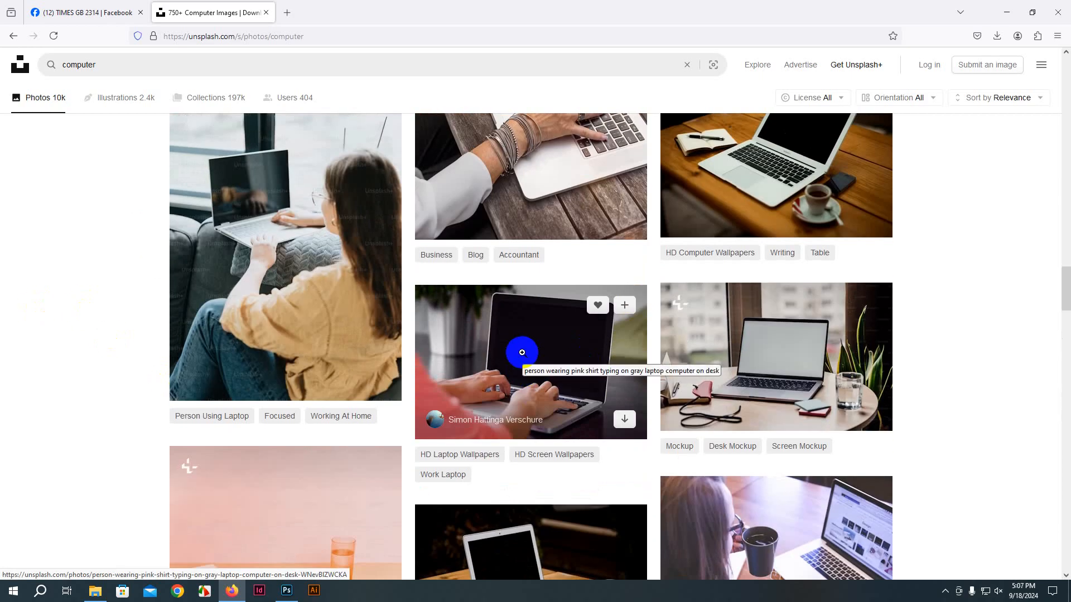
pyautogui.scroll(-4, 522, 352)
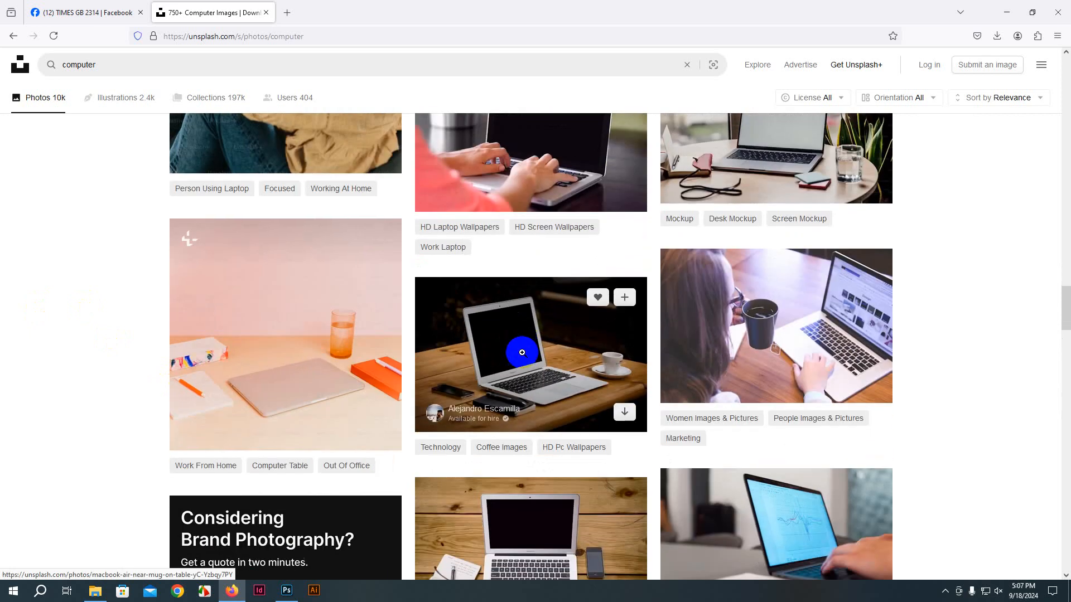
pyautogui.scroll(-6, 521, 350)
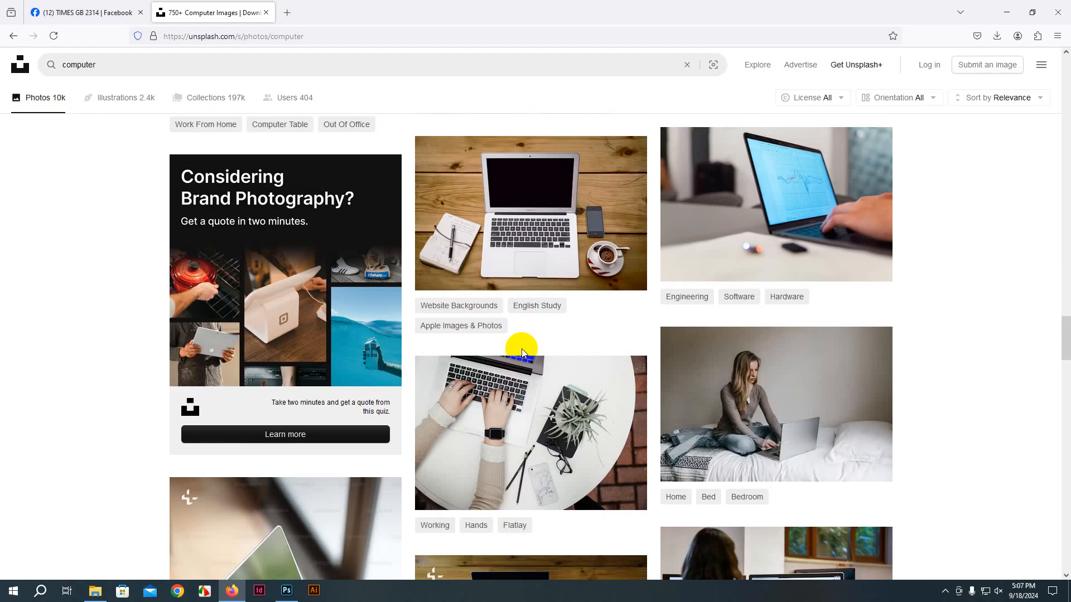
pyautogui.click(67, 12)
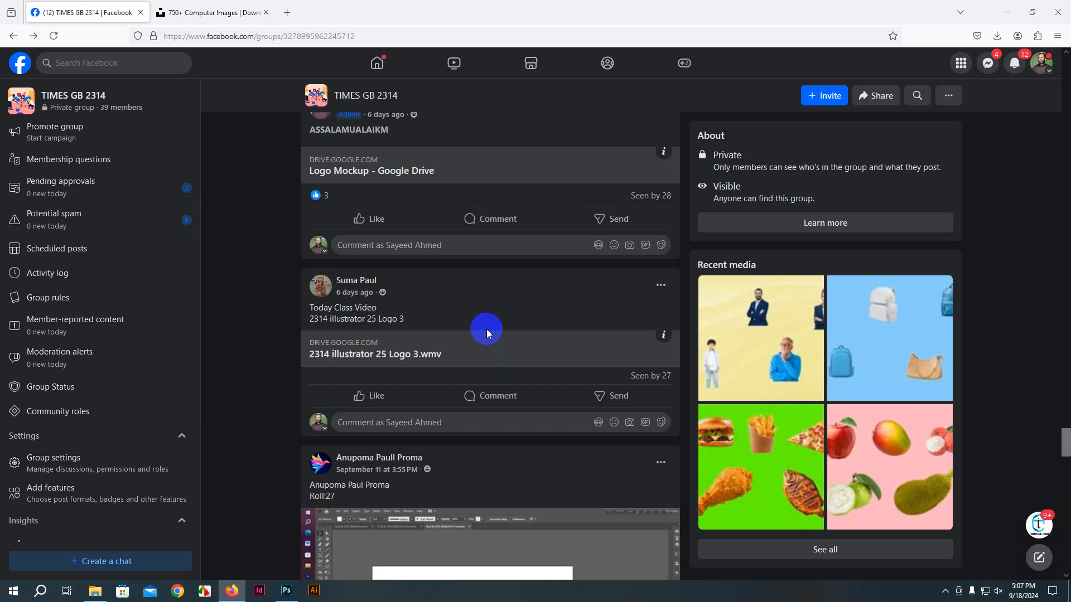
pyautogui.scroll(-1, 467, 311)
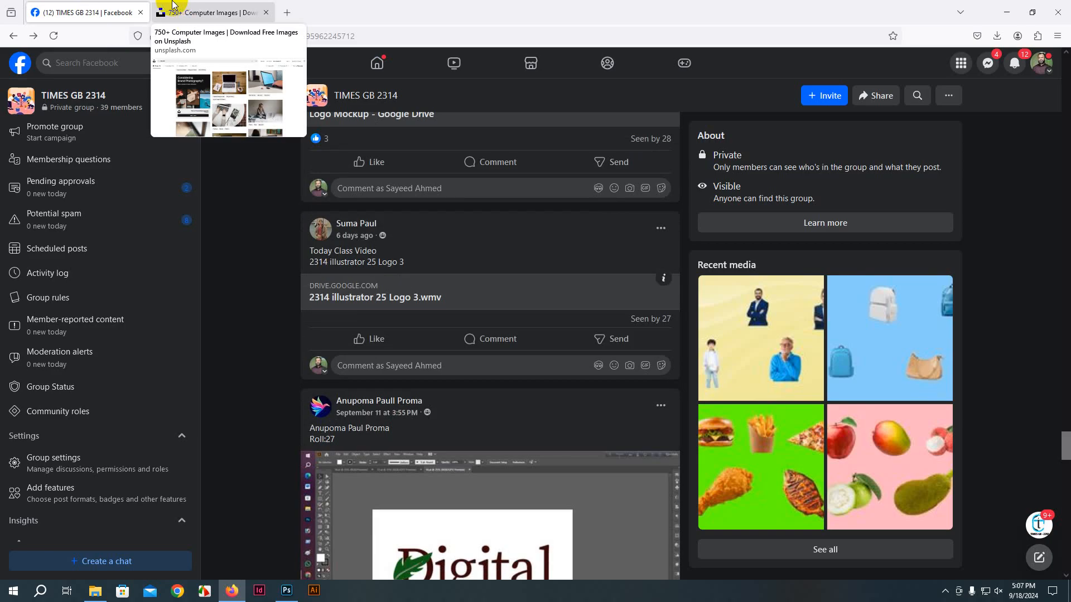
pyautogui.click(226, 17)
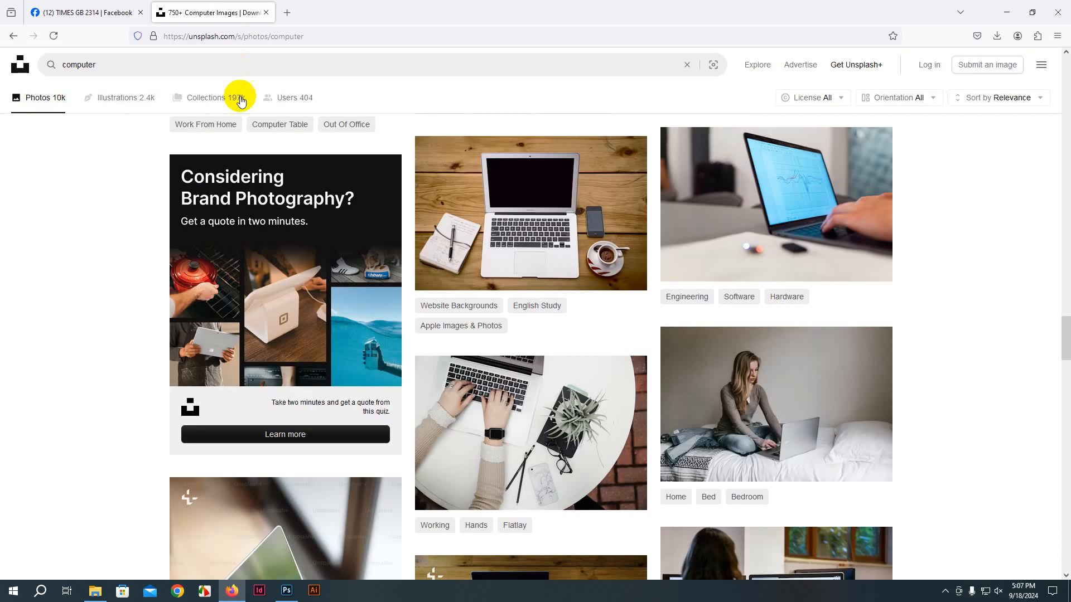
# Step: Replace the Unsplash search term with "business man" and run the photo search
pyautogui.click(148, 64)
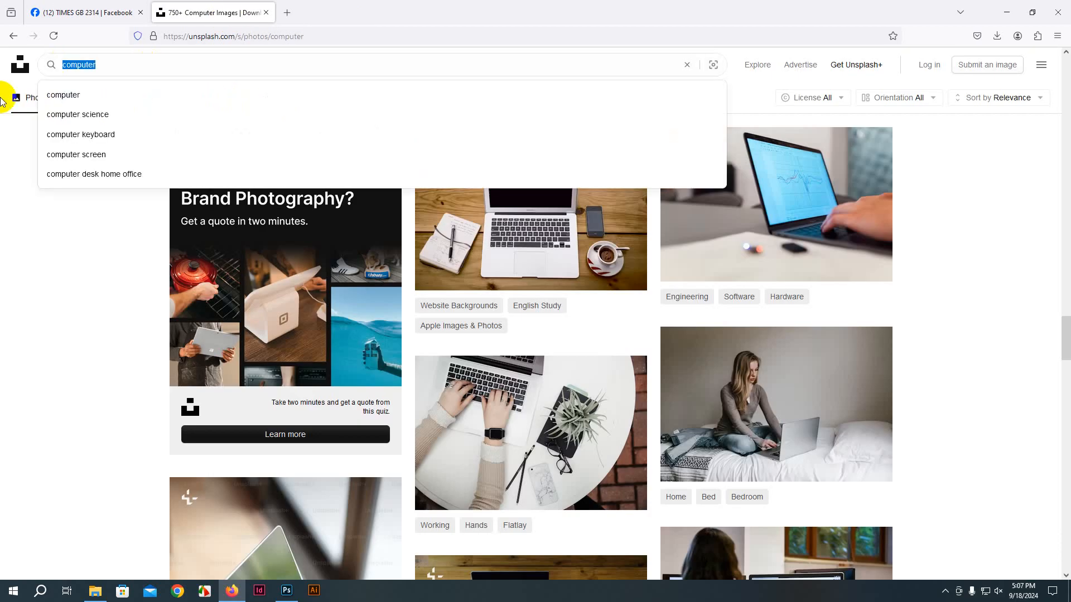
pyautogui.write('man')
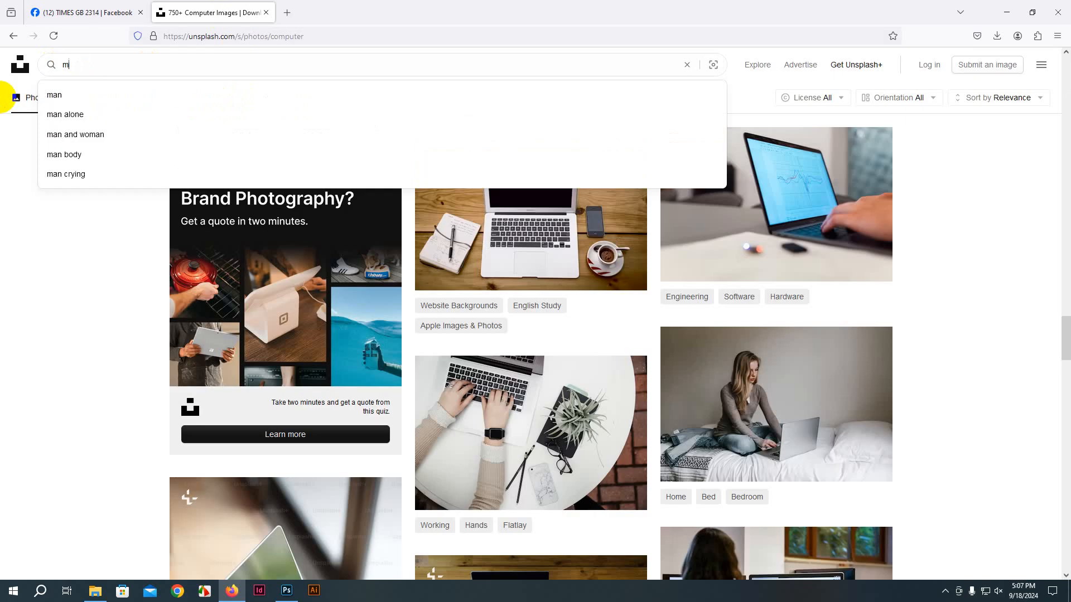
pyautogui.press('BackSpace')
pyautogui.write('busine')
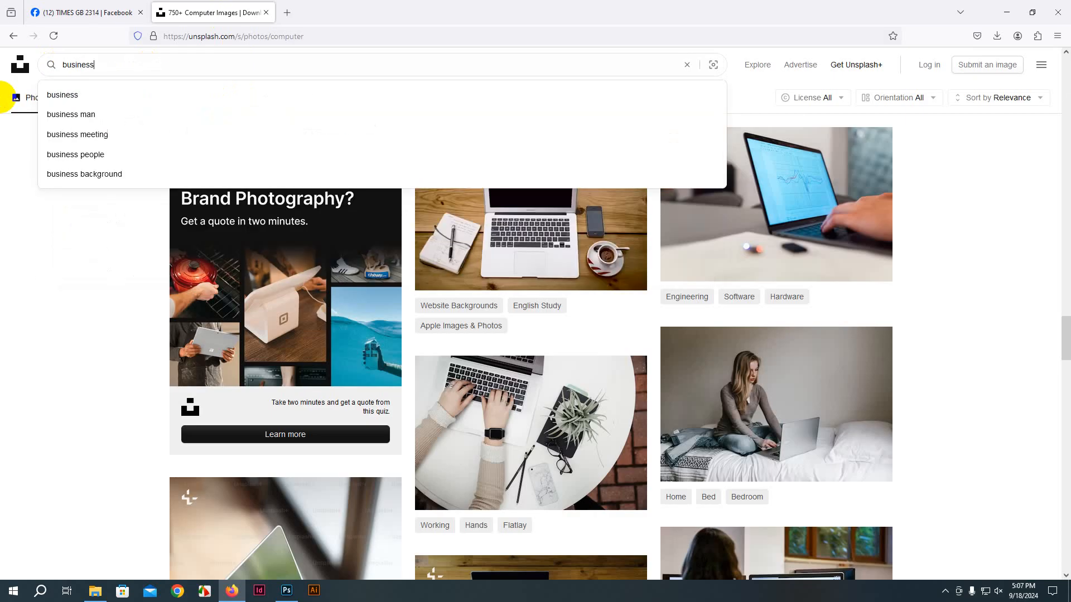
pyautogui.write('ss')
pyautogui.click(45, 114)
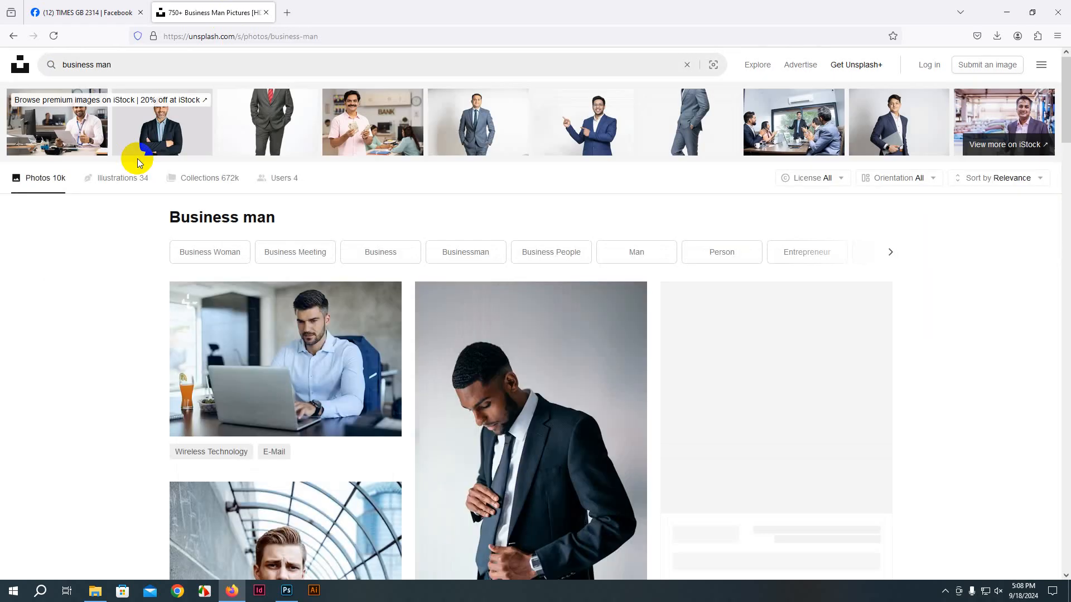
# Step: Look through the business man photos for a cutout subject, previewing the man in the beige suit holding a yellow box
pyautogui.scroll(-6, 296, 216)
pyautogui.scroll(-5, 294, 212)
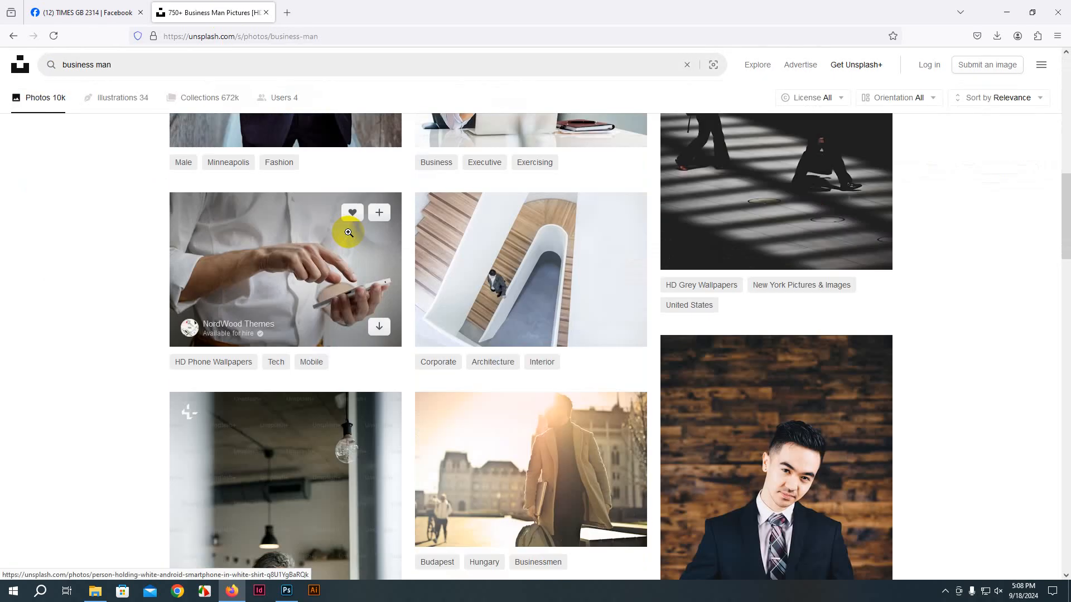
pyautogui.scroll(-5, 348, 232)
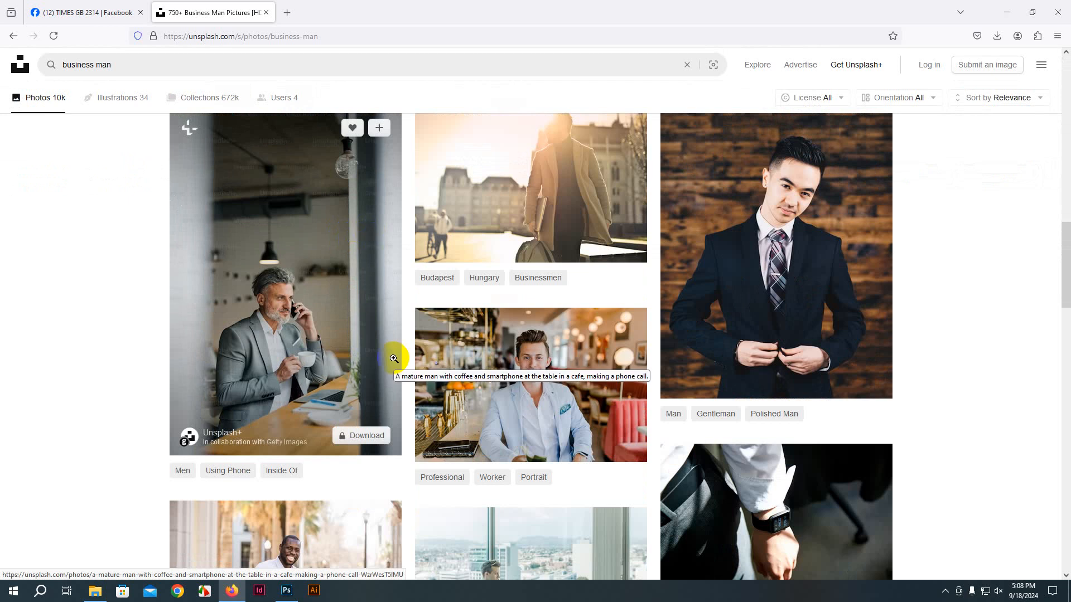
pyautogui.scroll(-1, 690, 467)
pyautogui.scroll(-8, 690, 468)
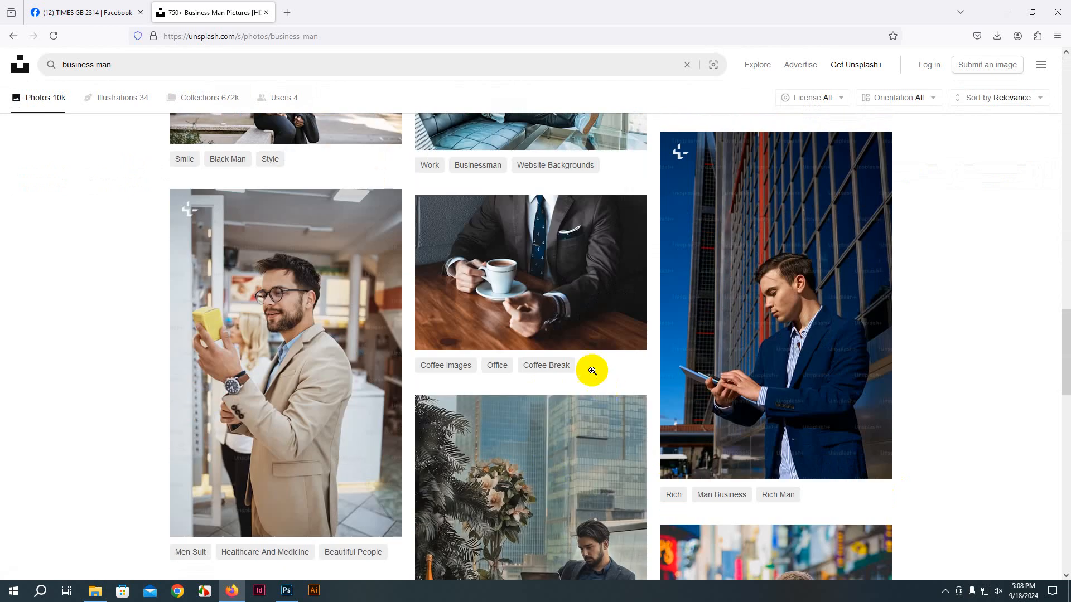
pyautogui.click(280, 286)
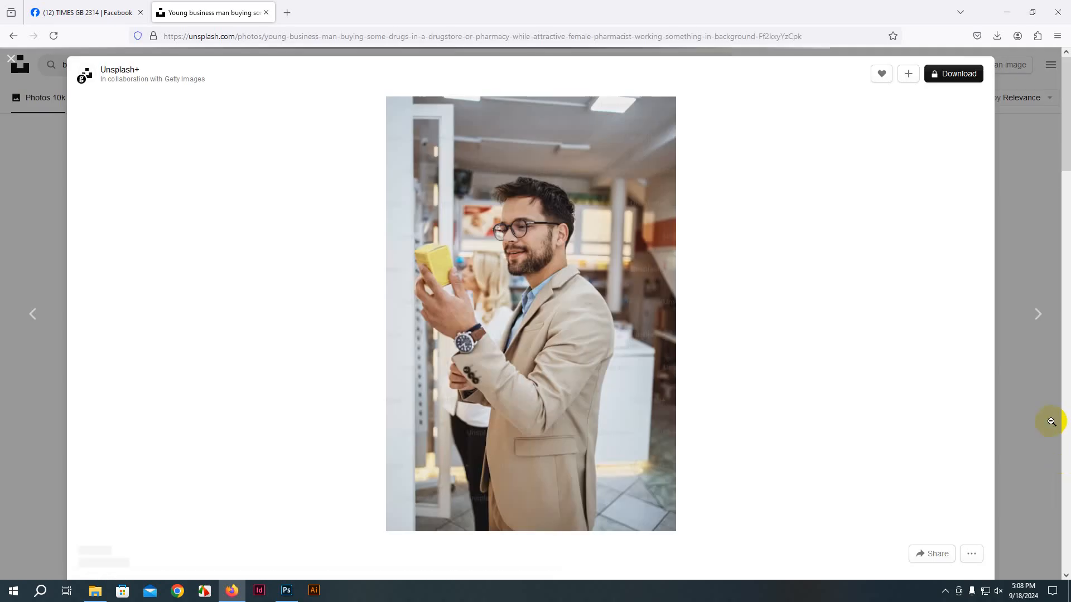
pyautogui.click(22, 158)
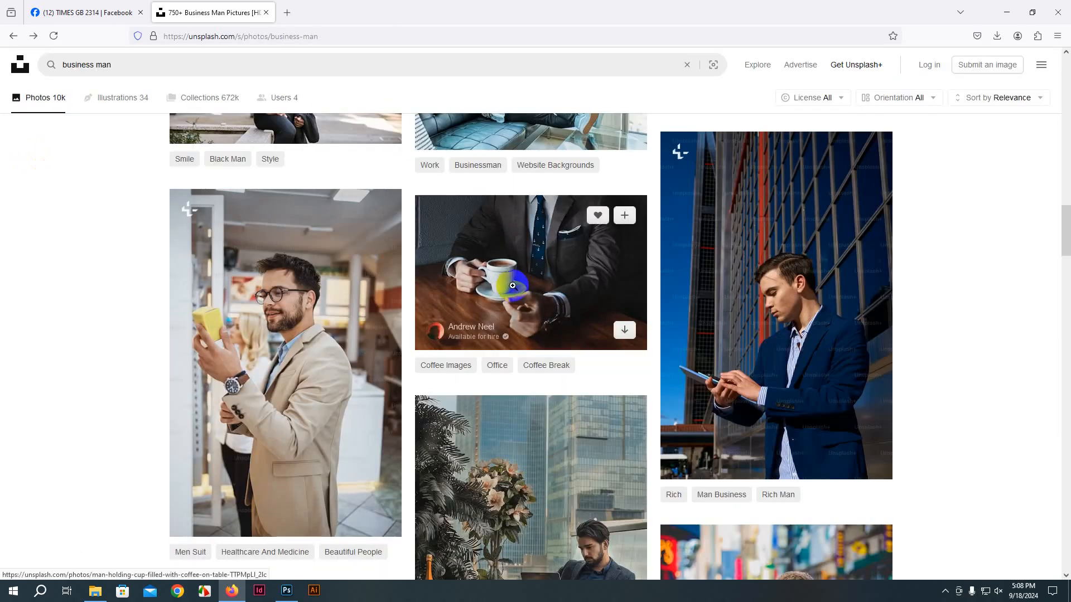
pyautogui.scroll(-6, 587, 329)
pyautogui.scroll(-12, 587, 329)
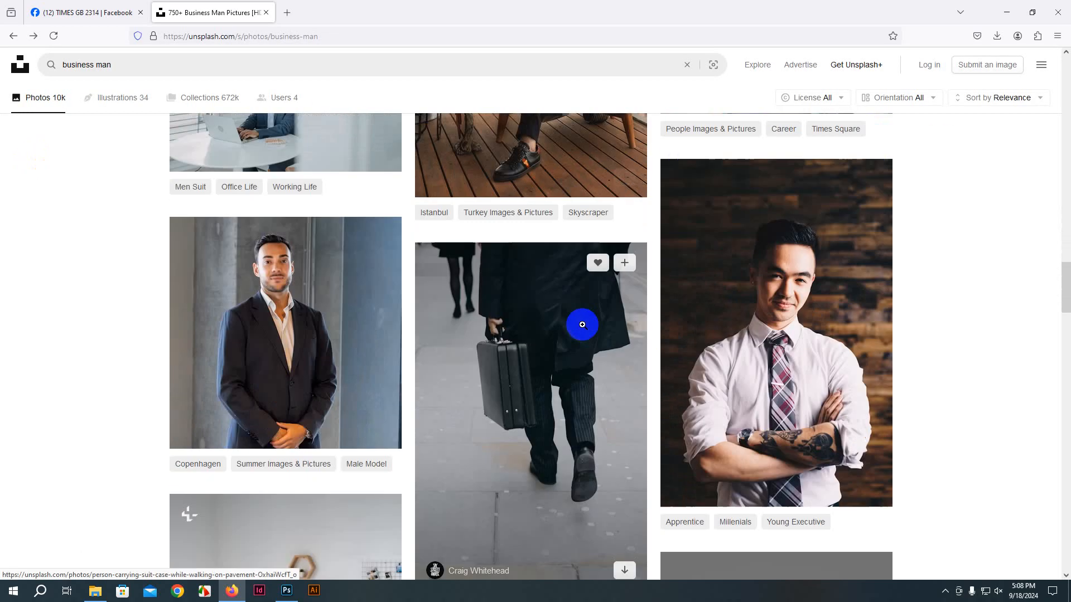
pyautogui.scroll(-15, 553, 322)
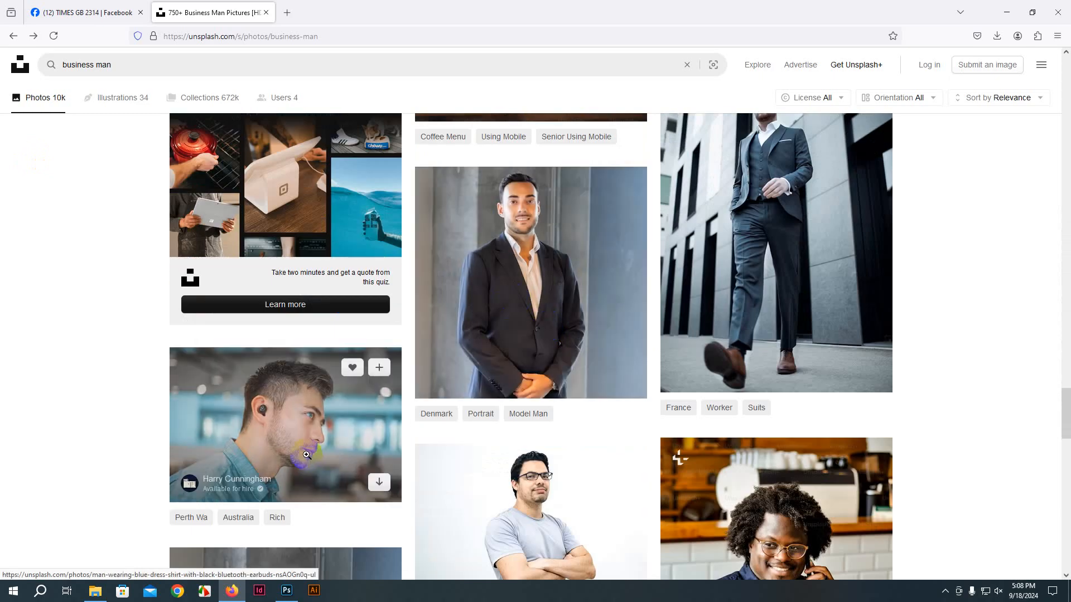
# Step: Download the free profile photo of the man with black earbuds as a JPEG into Downloads and open it in Photoshop
pyautogui.click(244, 464)
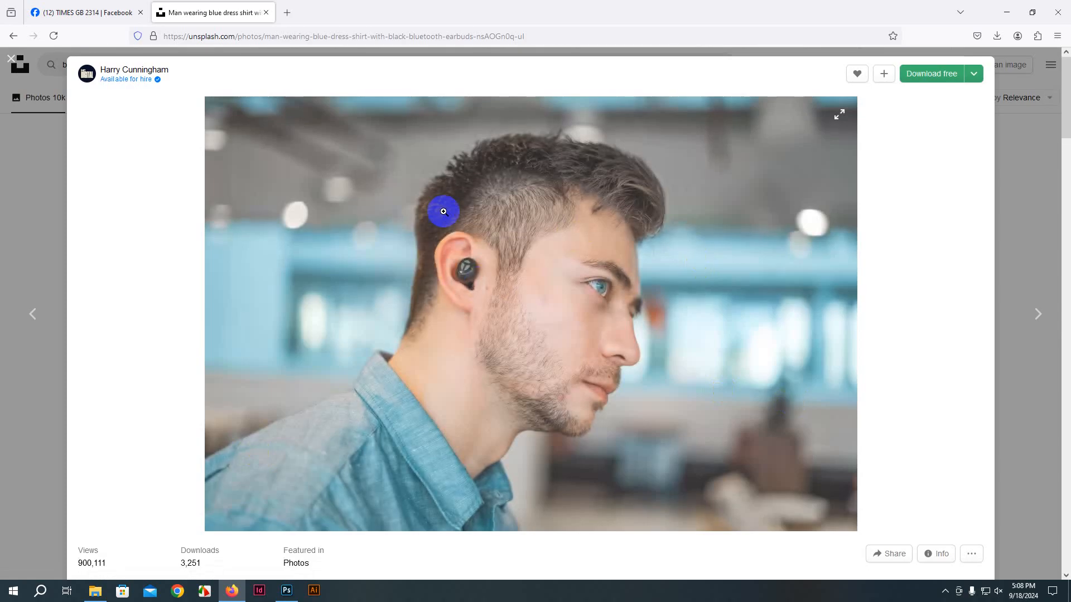
pyautogui.click(948, 80)
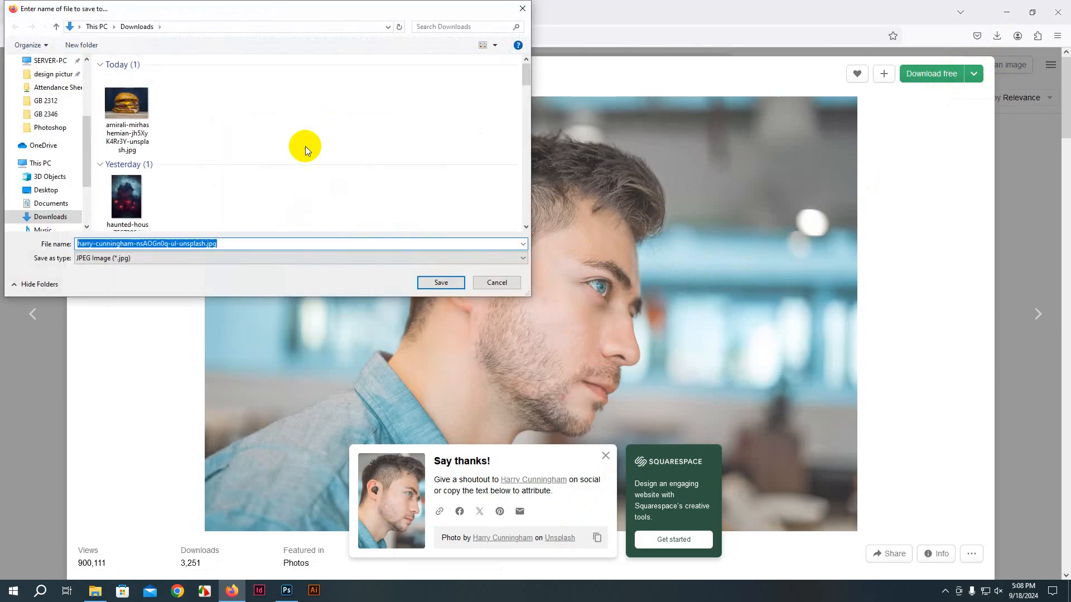
pyautogui.click(432, 286)
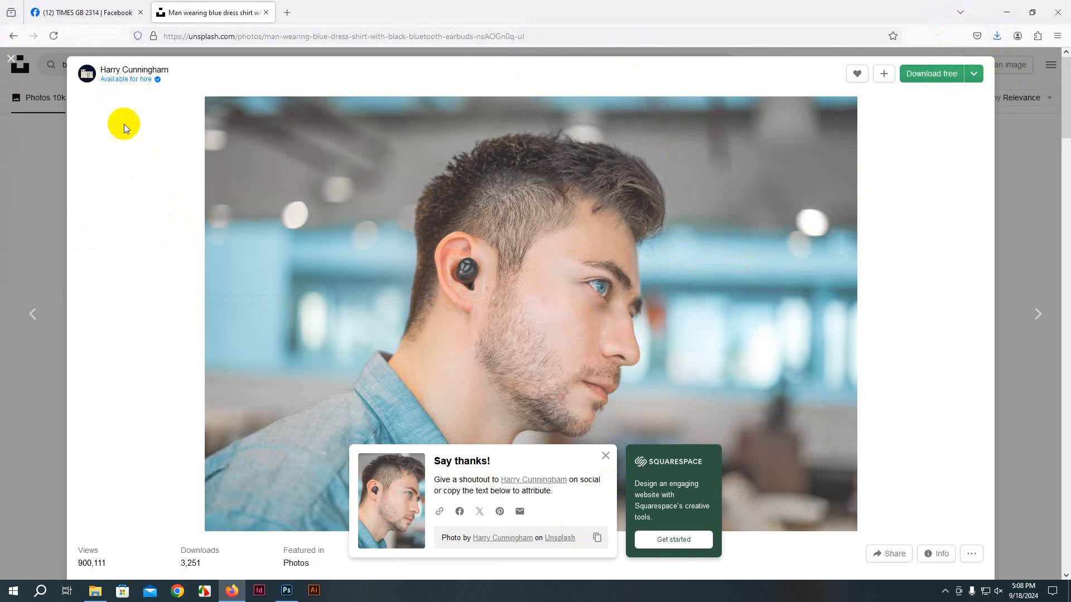
pyautogui.click(997, 36)
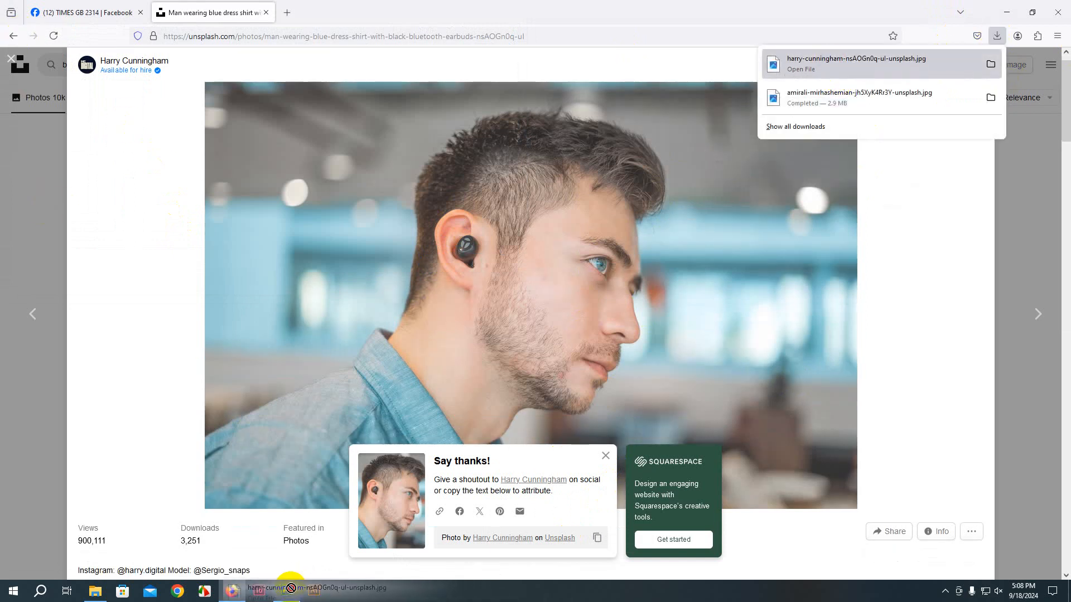
pyautogui.click(287, 590)
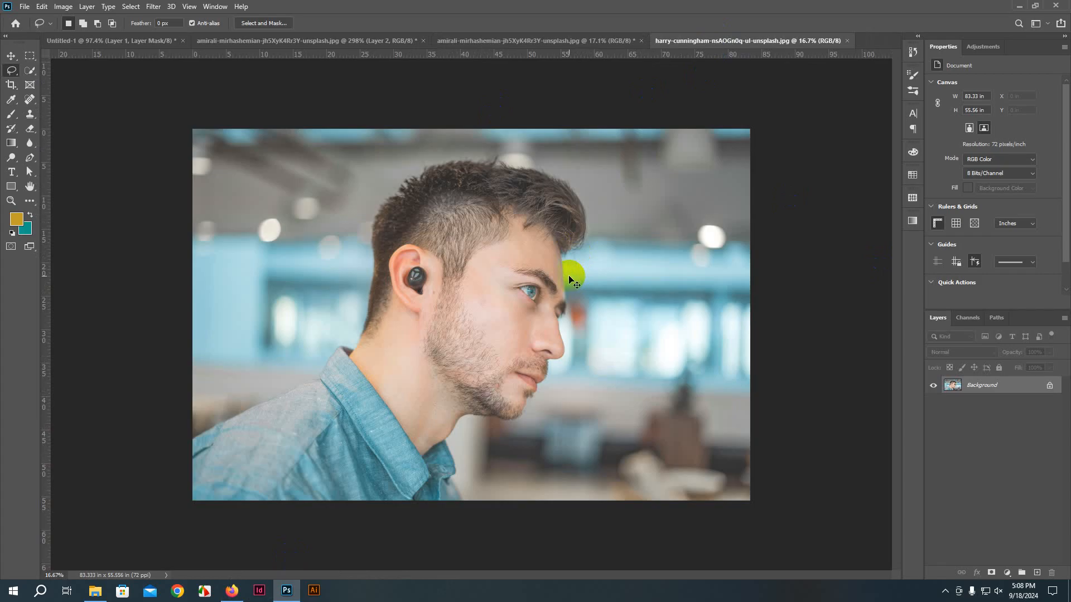
# Step: Duplicate the portrait's background layer and hide the original
pyautogui.hotkey('ctrl', 'j')
pyautogui.click(933, 402)
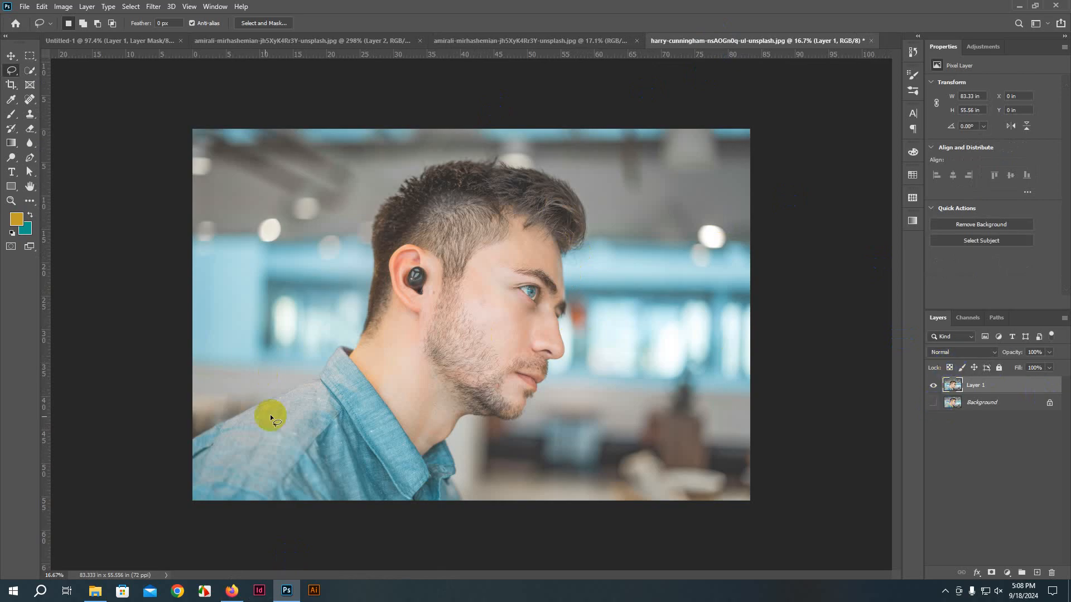
# Step: Select the man with the Object Selection Tool in Lasso mode by loosely outlining his head and shoulders
pyautogui.click(34, 73)
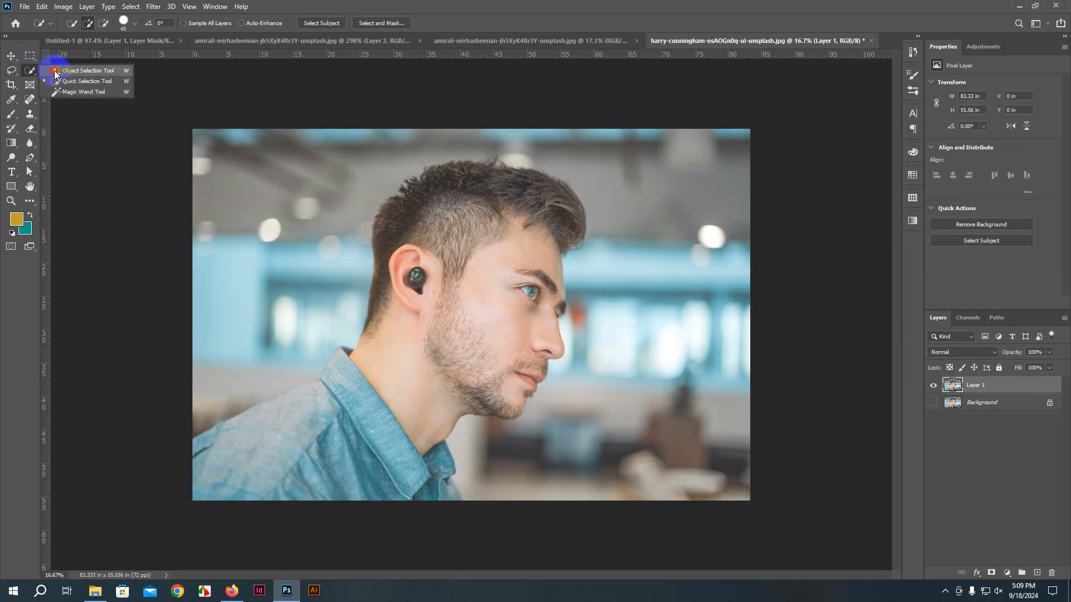
pyautogui.click(55, 71)
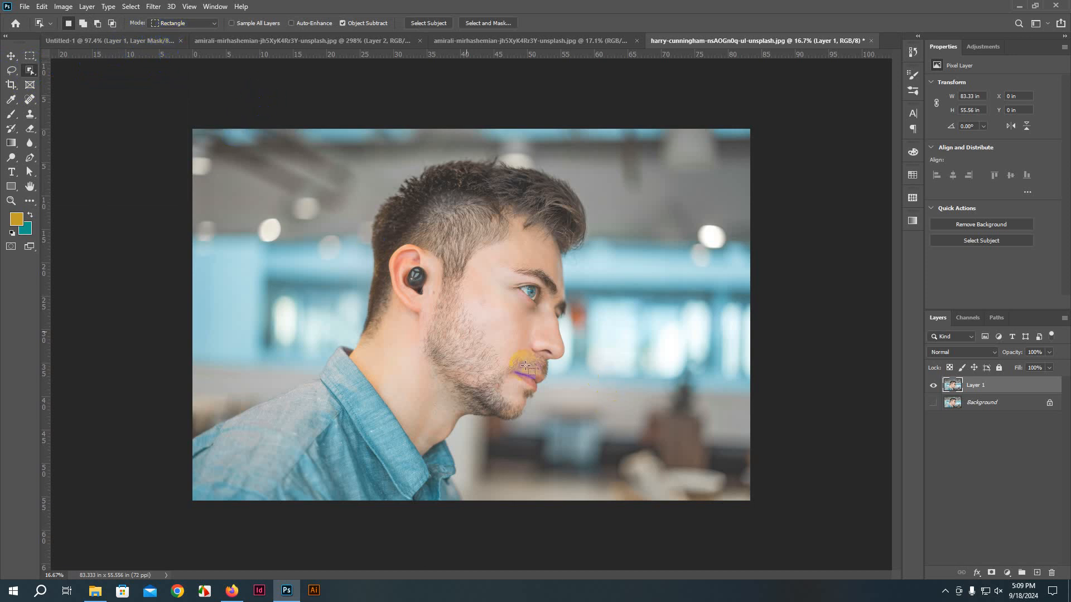
pyautogui.click(187, 23)
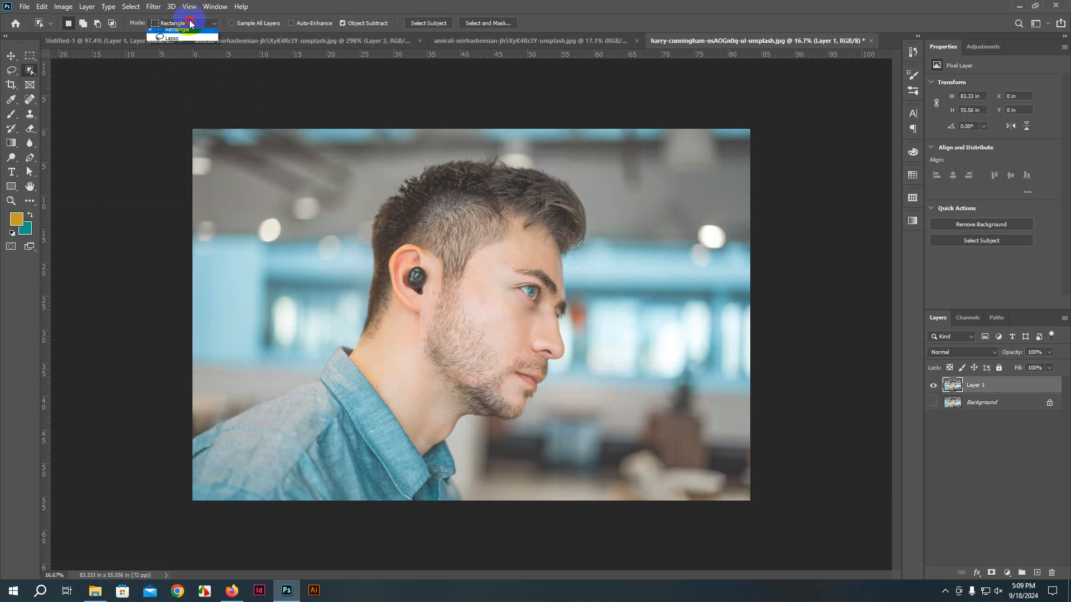
pyautogui.click(170, 43)
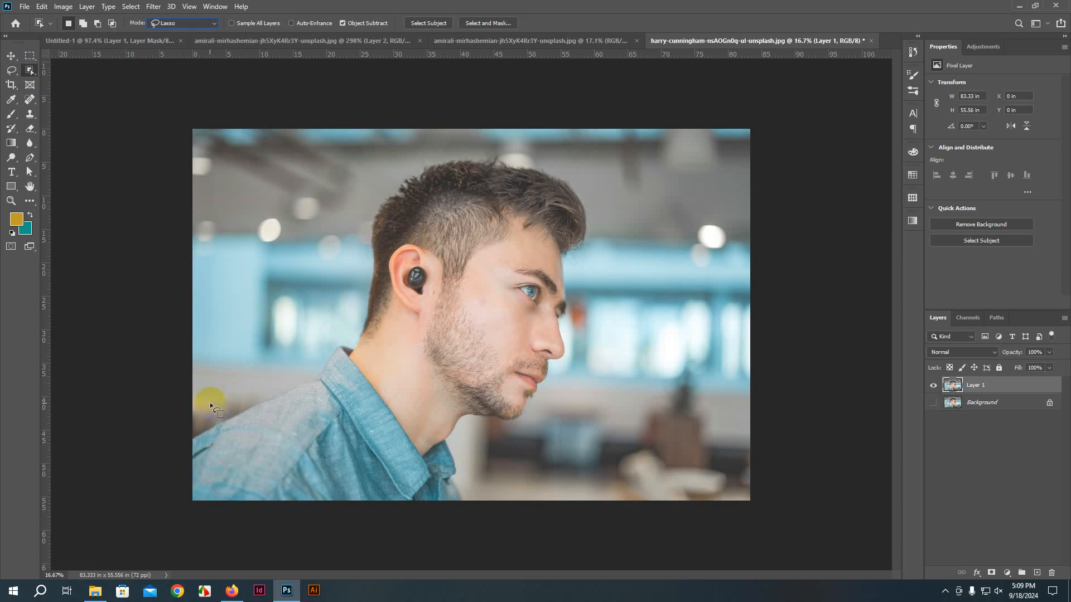
pyautogui.moveTo(210, 400)
pyautogui.mouseDown()
pyautogui.moveTo(187, 398)
pyautogui.moveTo(409, 188)
pyautogui.moveTo(524, 148)
pyautogui.moveTo(570, 223)
pyautogui.mouseUp()
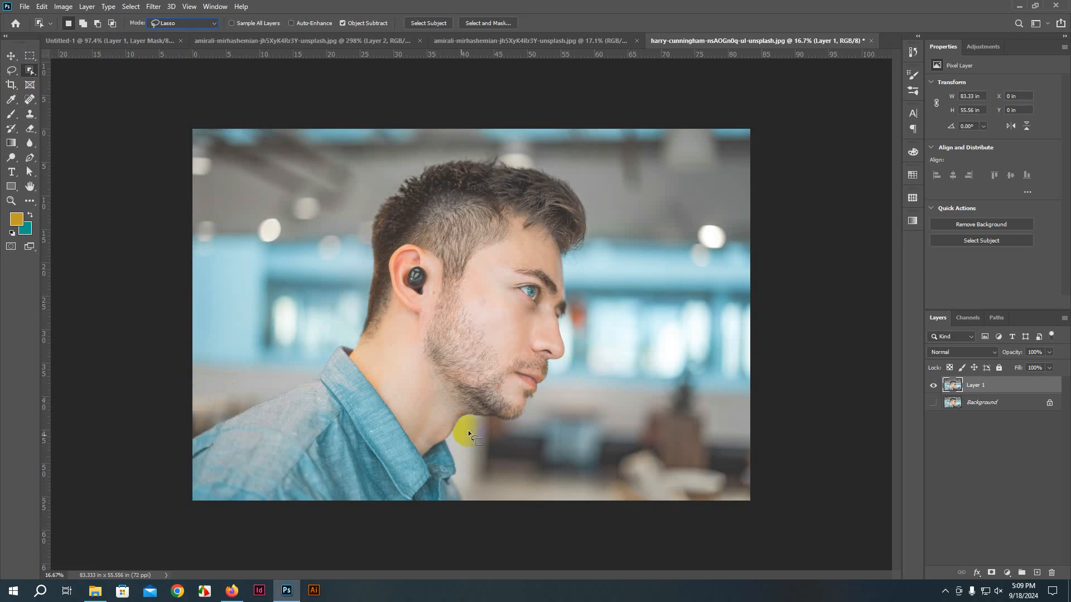
pyautogui.moveTo(184, 428)
pyautogui.mouseDown()
pyautogui.moveTo(332, 324)
pyautogui.moveTo(357, 191)
pyautogui.moveTo(387, 132)
pyautogui.moveTo(456, 130)
pyautogui.moveTo(558, 157)
pyautogui.moveTo(601, 206)
pyautogui.moveTo(611, 259)
pyautogui.moveTo(543, 420)
pyautogui.moveTo(492, 439)
pyautogui.moveTo(472, 508)
pyautogui.moveTo(388, 555)
pyautogui.moveTo(160, 545)
pyautogui.moveTo(129, 507)
pyautogui.moveTo(171, 416)
pyautogui.moveTo(2, 396)
pyautogui.moveTo(3, 334)
pyautogui.moveTo(118, 226)
pyautogui.mouseUp()
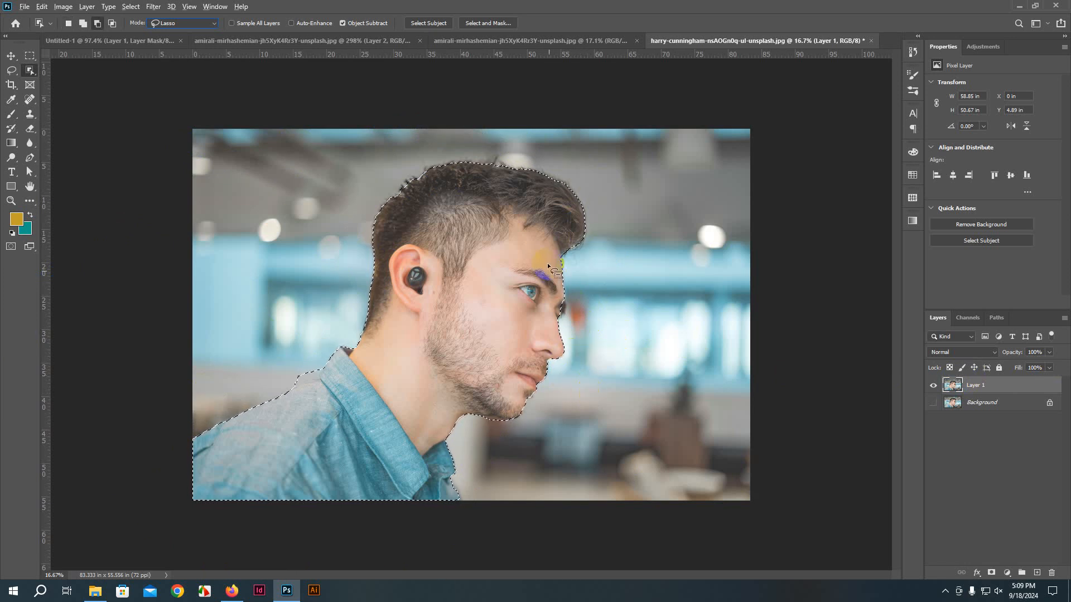
# Step: Add the missed lashes and lid of the far eye, above the nose bridge, to the selection with the Lasso tool
pyautogui.click(10, 57)
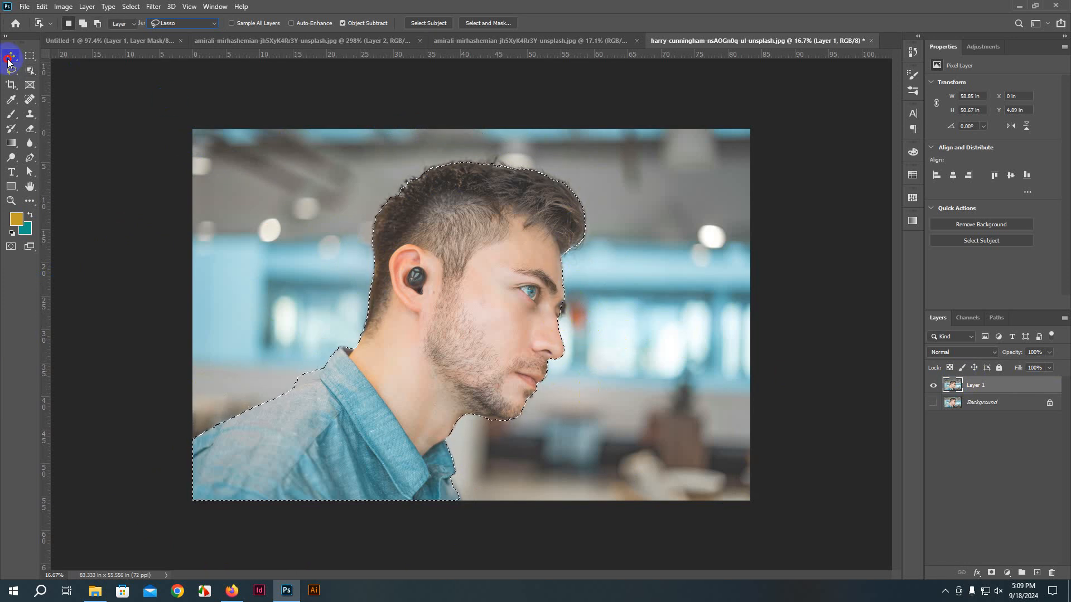
pyautogui.scroll(10, 713, 335)
pyautogui.scroll(4, 612, 330)
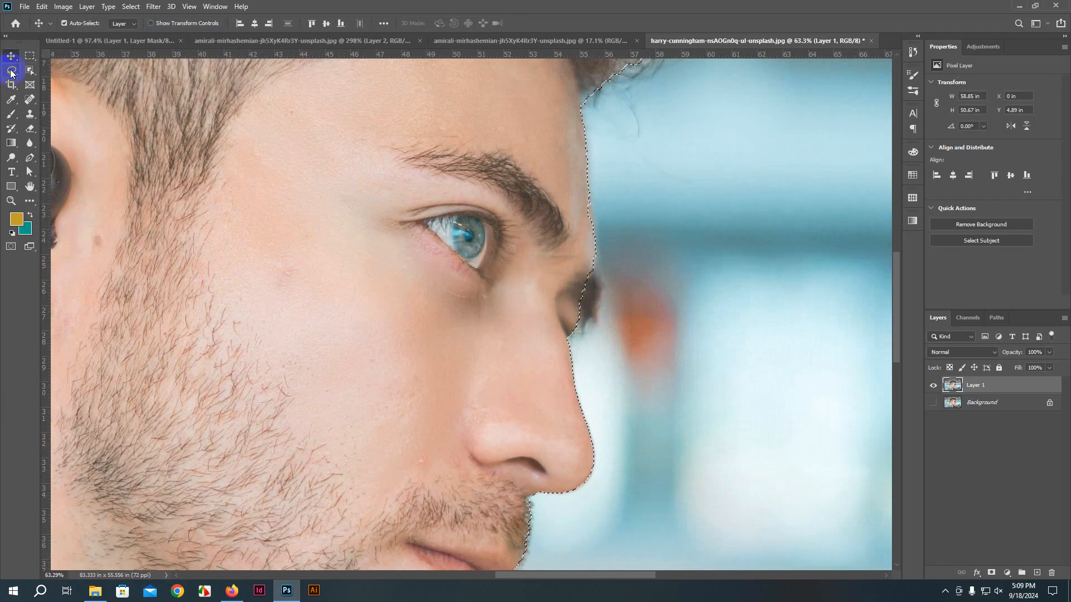
pyautogui.press('l')
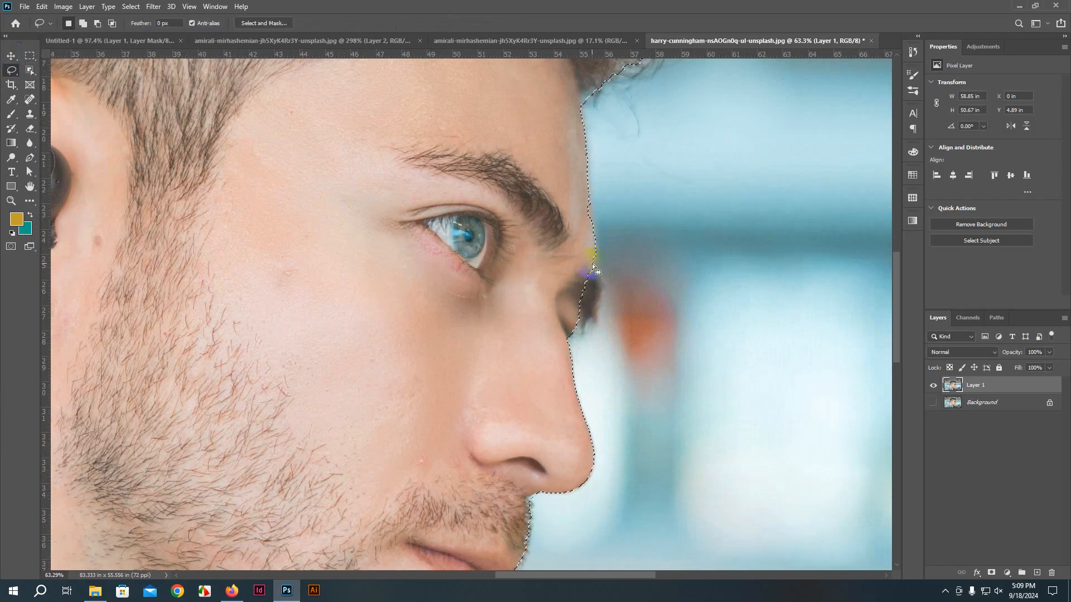
pyautogui.press('shift')
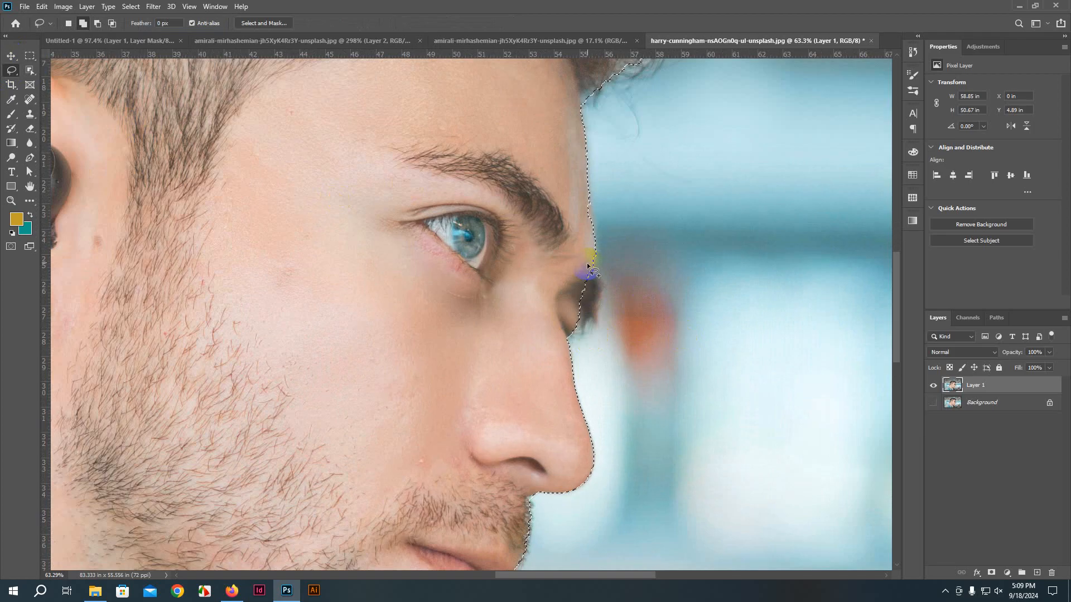
pyautogui.moveTo(592, 246); pyautogui.dragTo(591, 246)
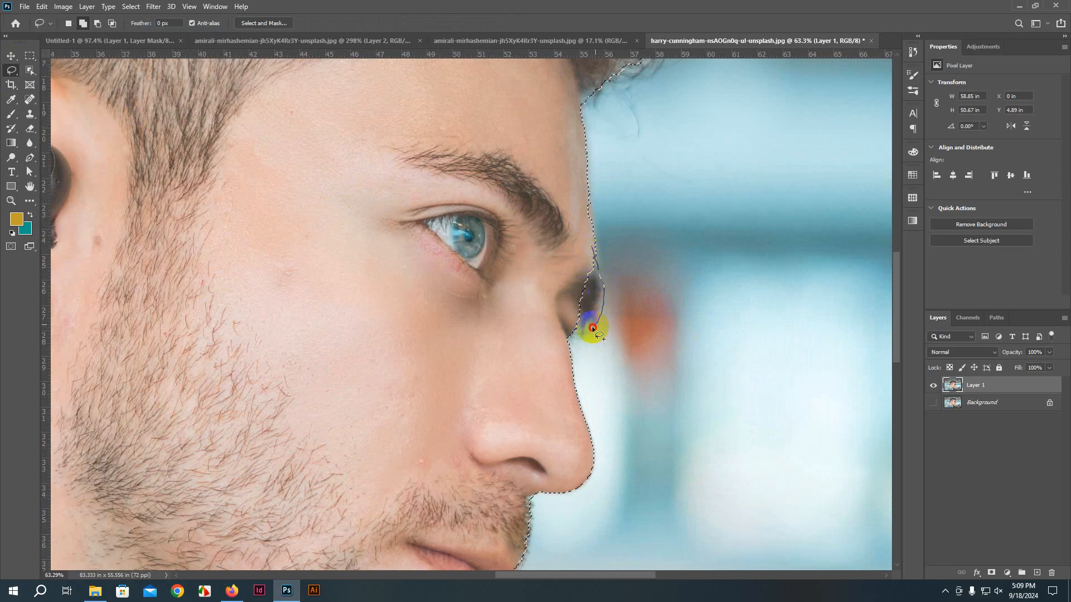
pyautogui.moveTo(565, 347); pyautogui.dragTo(548, 251)
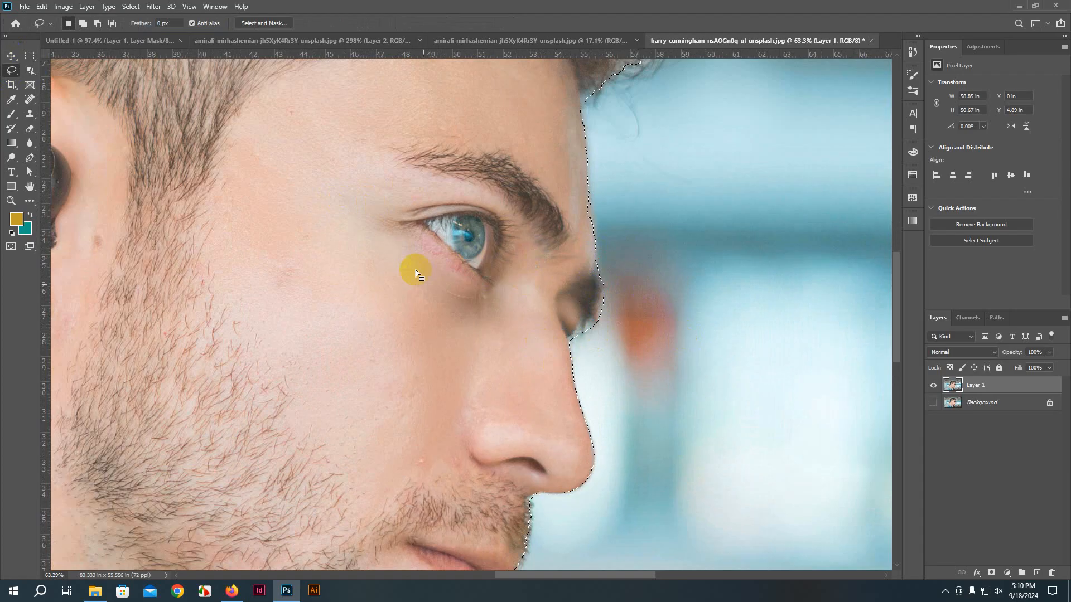
# Step: Copy the selected man onto a new layer and insert an empty layer directly beneath it
pyautogui.scroll(-10, 456, 351)
pyautogui.scroll(-3, 457, 342)
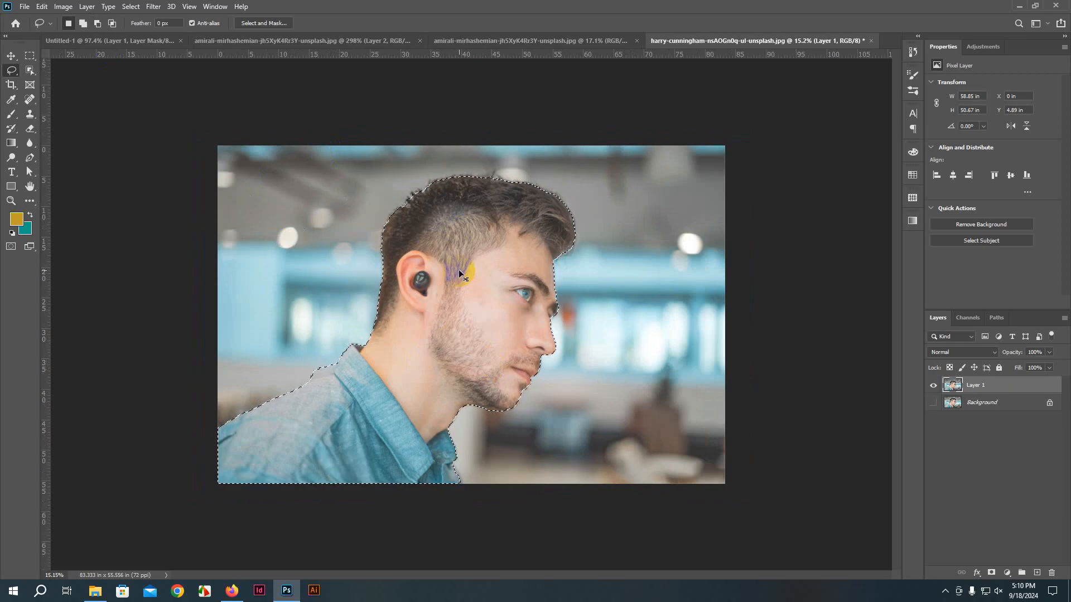
pyautogui.hotkey('ctrl', 'j')
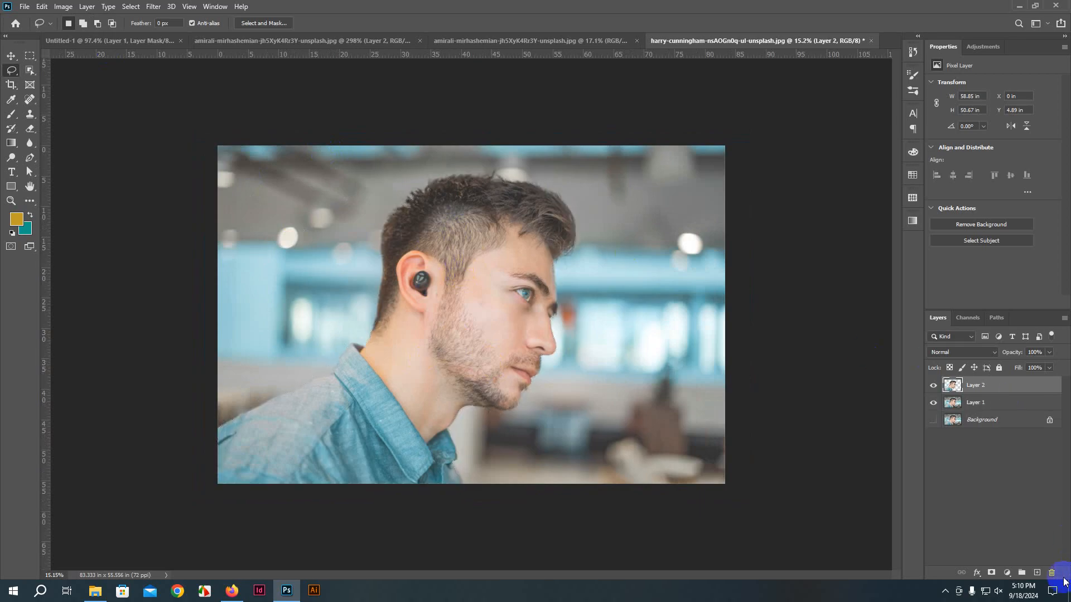
pyautogui.keyDown('ctrl'); pyautogui.click(1037, 573); pyautogui.keyUp('ctrl')
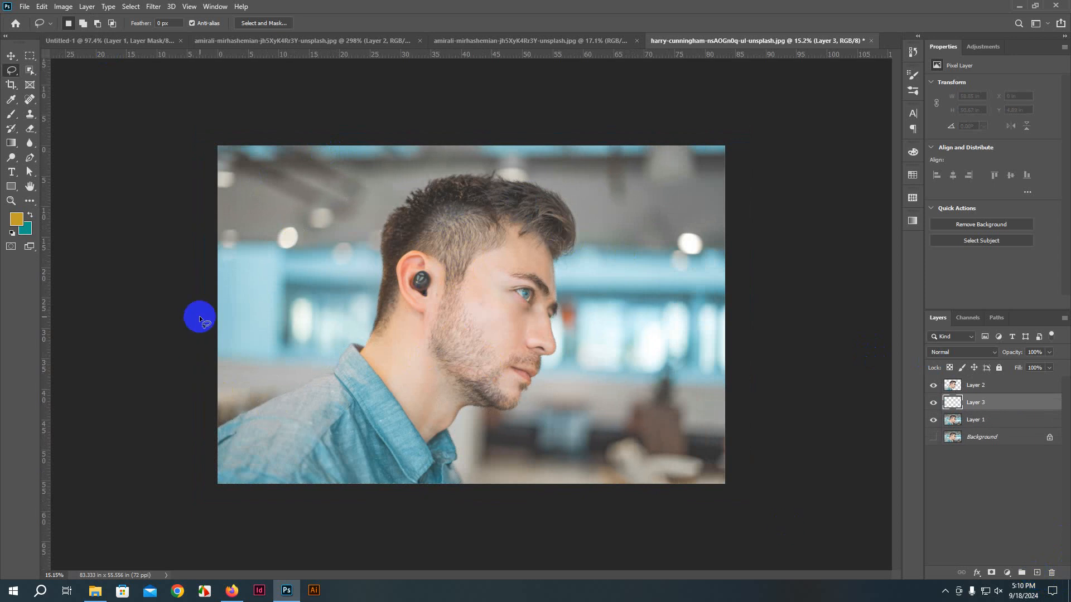
# Step: Fill the empty layer beneath the cutout with the teal background color and inspect the edges of the hair, face and ear
pyautogui.hotkey('ctrl', 'BackSpace')
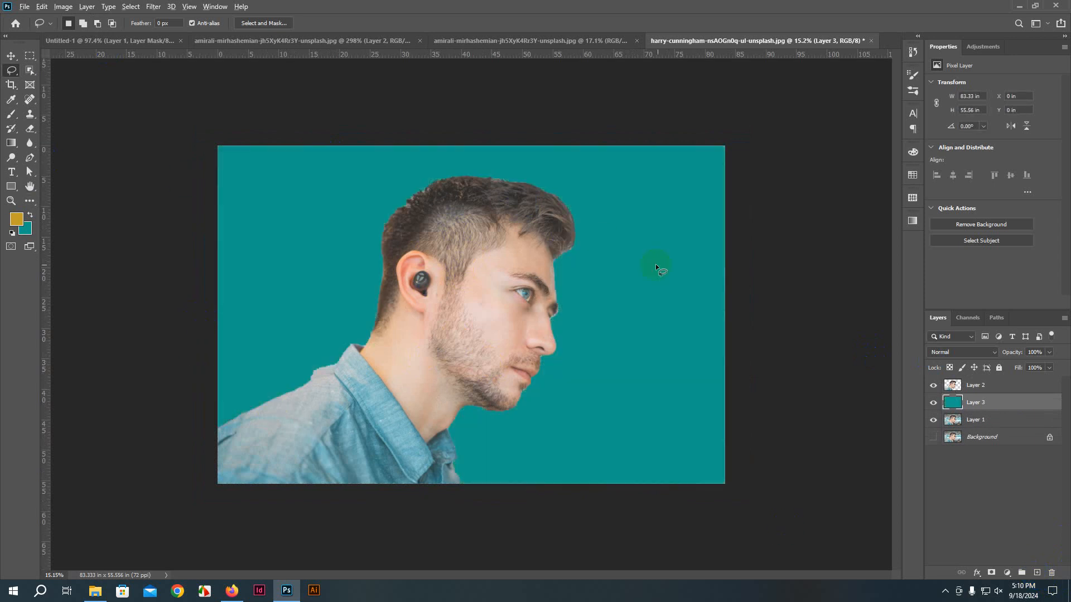
pyautogui.scroll(6, 619, 212)
pyautogui.scroll(10, 619, 212)
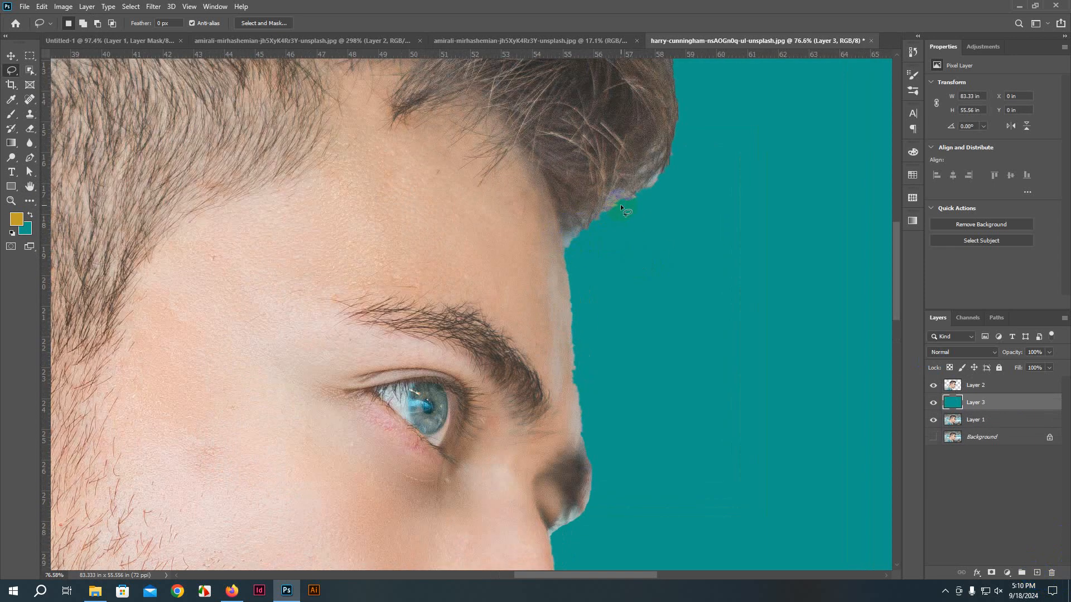
pyautogui.scroll(-10, 650, 157)
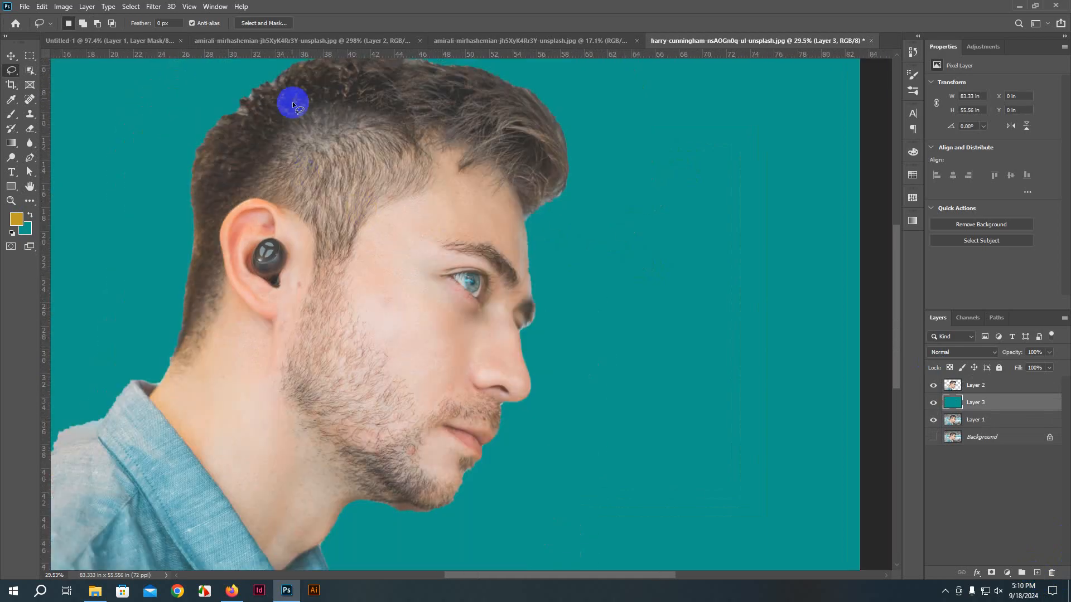
pyautogui.scroll(6, 279, 103)
pyautogui.scroll(6, 262, 106)
pyautogui.scroll(-9, 220, 143)
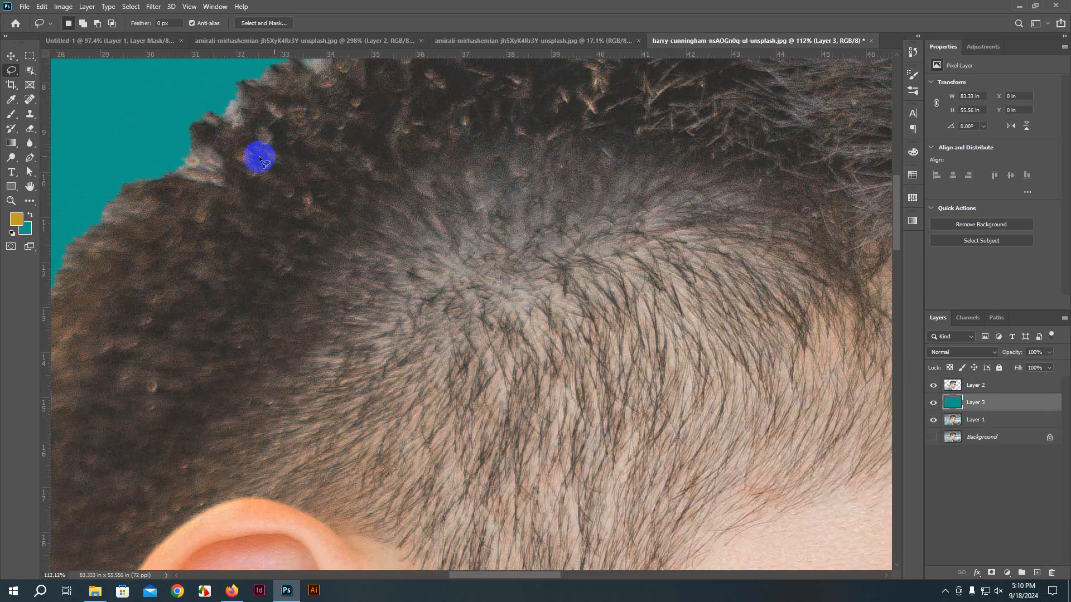
pyautogui.scroll(6, 633, 137)
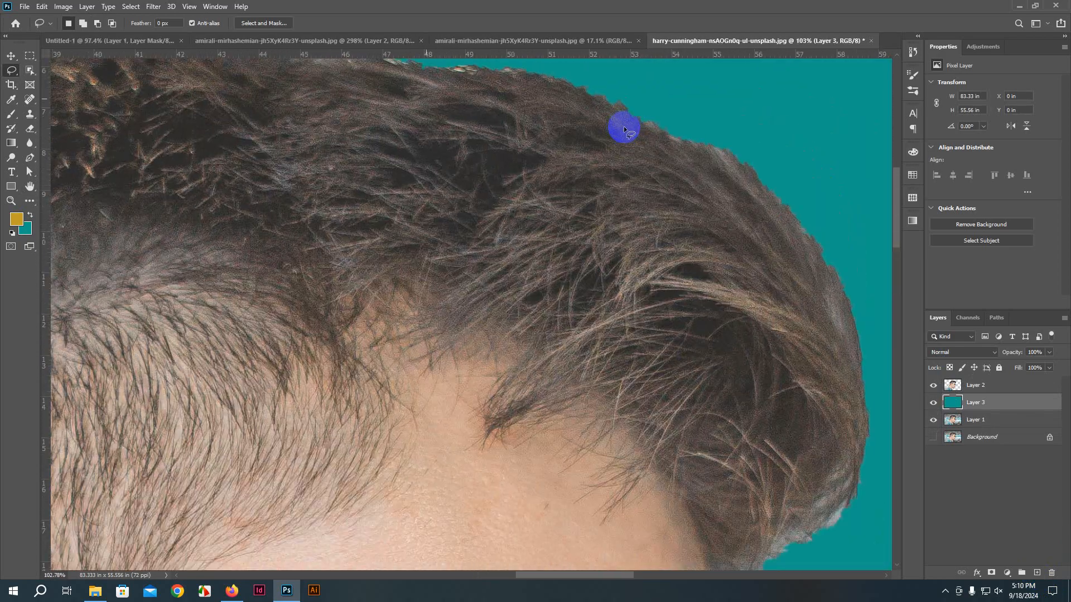
pyautogui.scroll(-9, 223, 143)
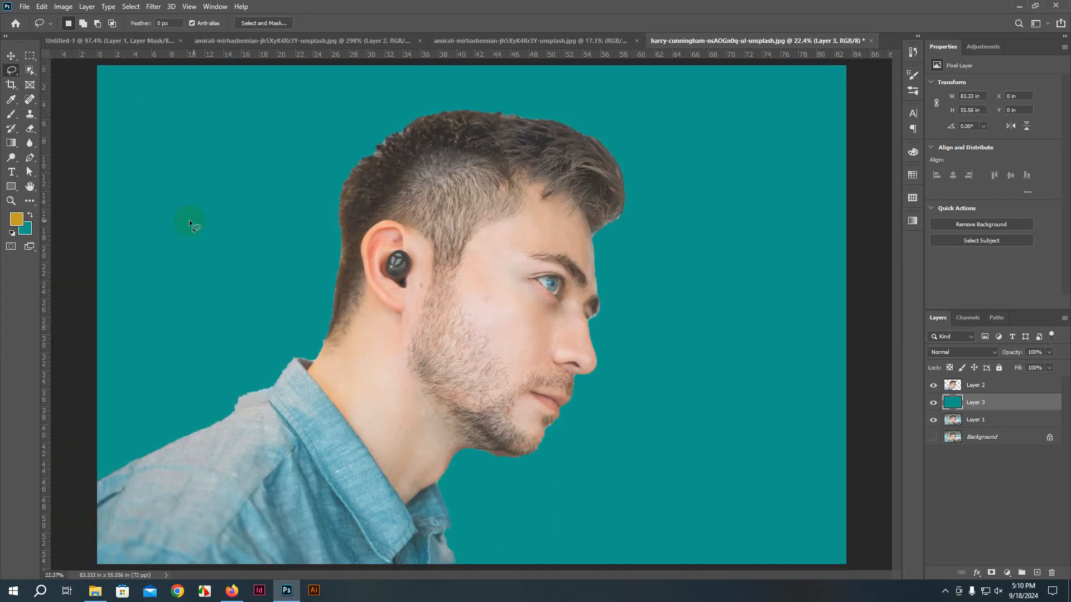
pyautogui.scroll(8, 294, 256)
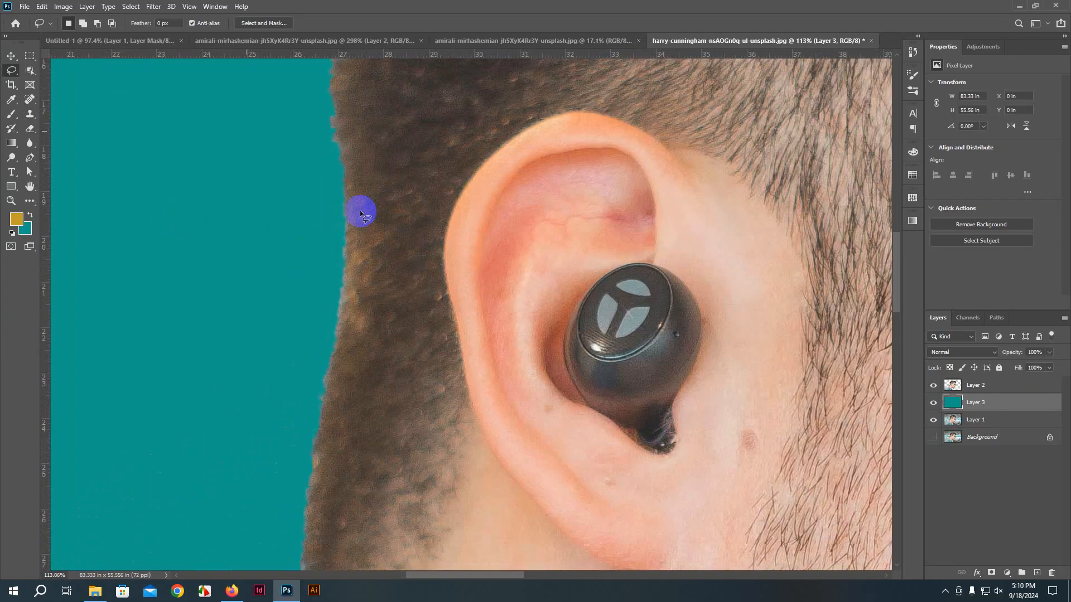
pyautogui.scroll(-5, 323, 224)
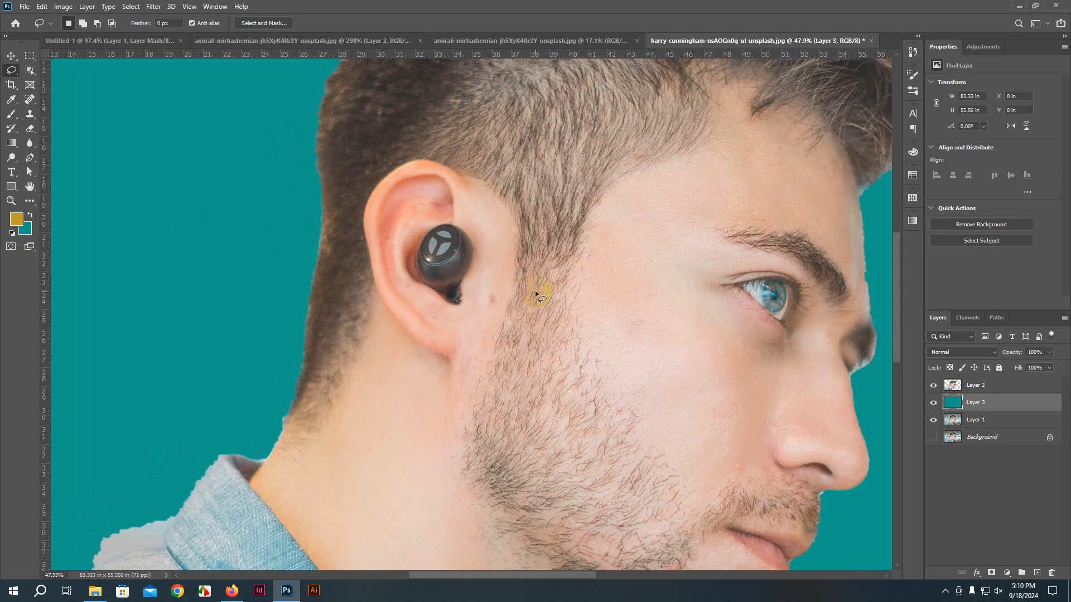
pyautogui.scroll(-3, 388, 296)
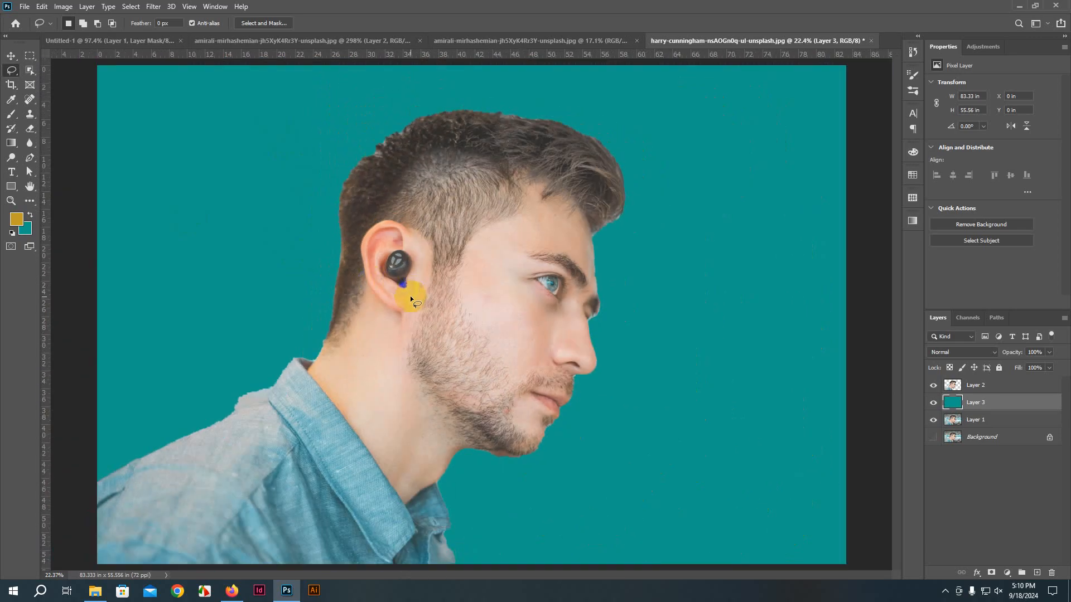
# Step: Undo the teal fill, the empty layer and the cutout layer to bring back the active selection of the man
pyautogui.hotkey('ctrl', 'z')
pyautogui.hotkey('ctrl', 'z')
pyautogui.hotkey('ctrl', 'z')
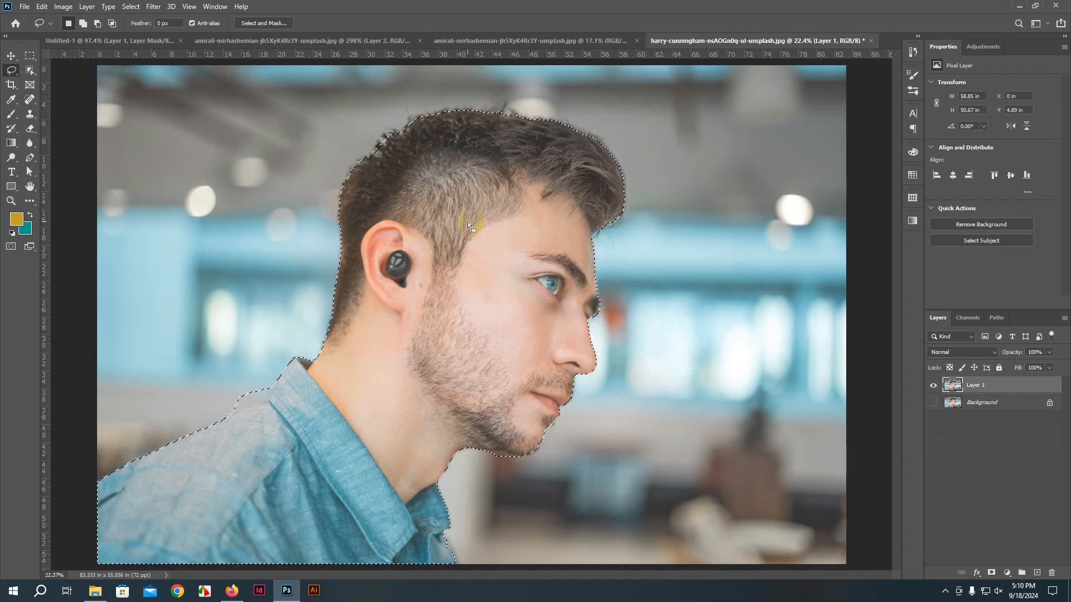
# Step: Switch to the Object Selection Tool and open the man's selection in the Select and Mask workspace
pyautogui.click(277, 24)
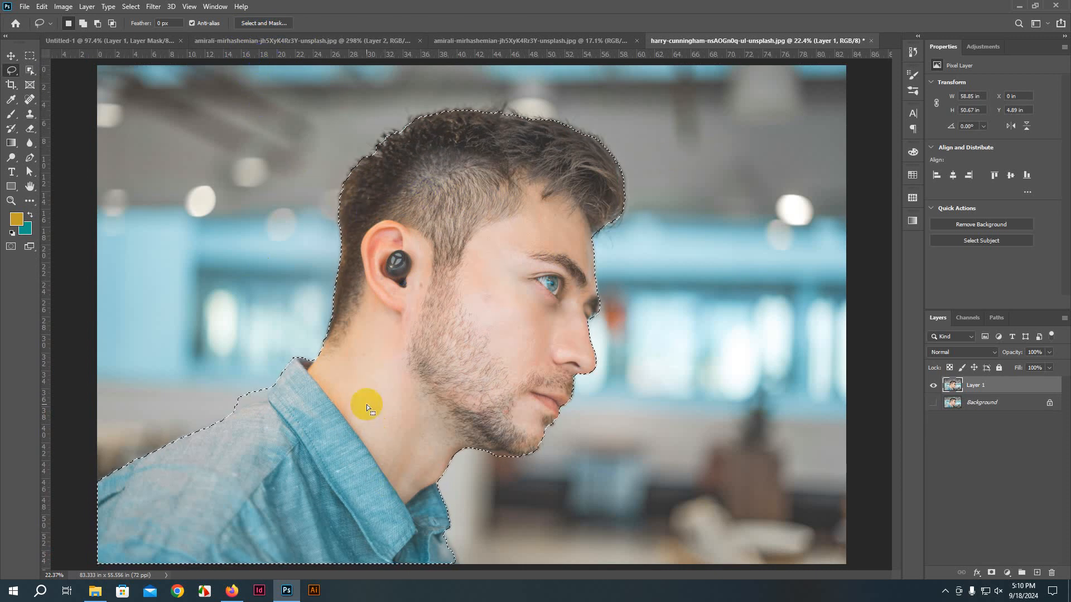
pyautogui.click(29, 72)
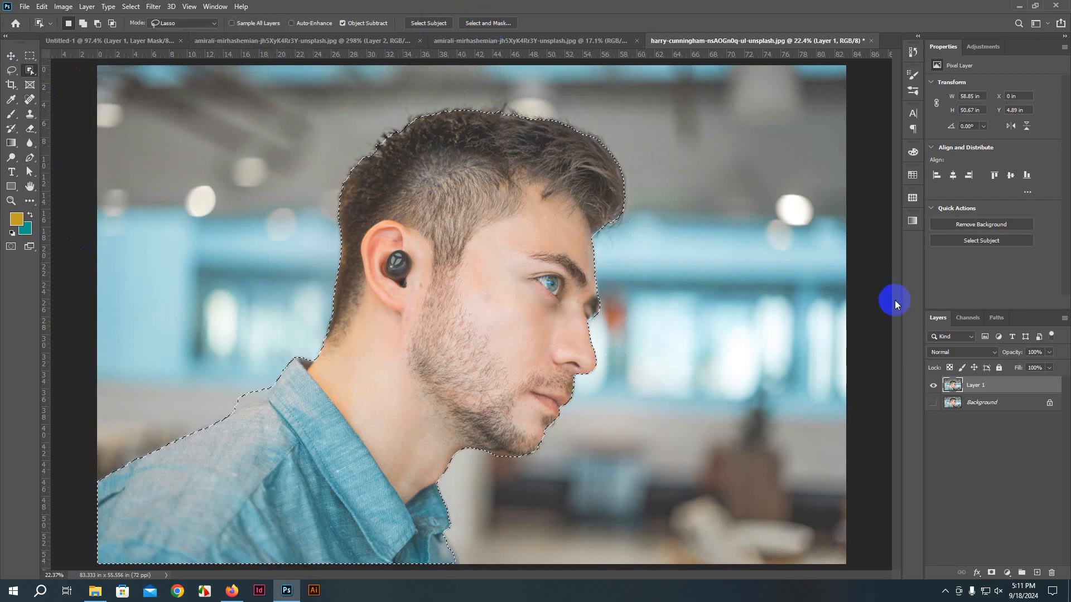
pyautogui.click(489, 24)
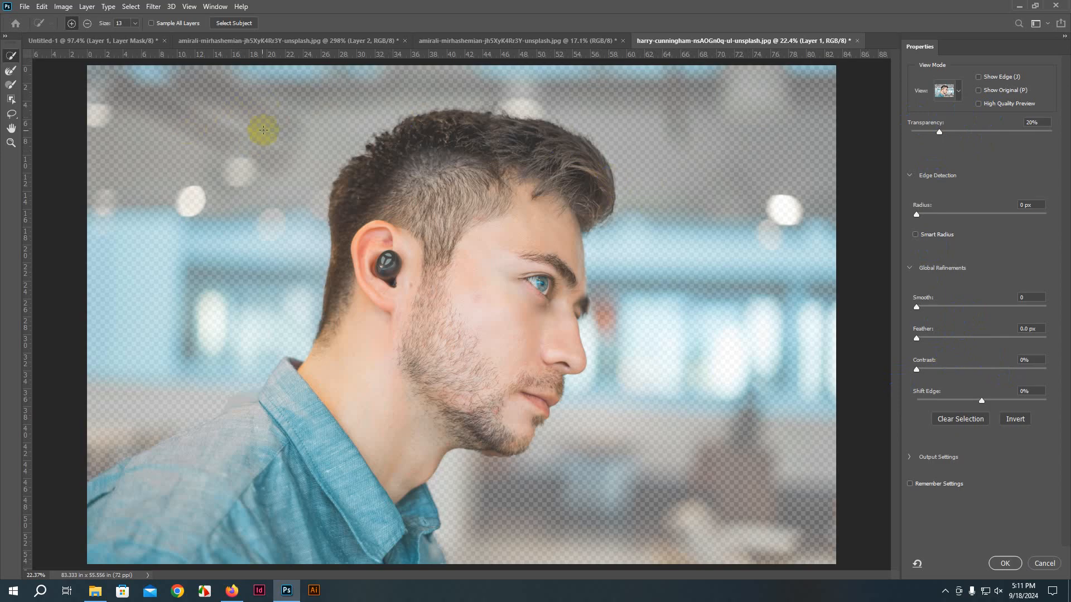
# Step: Compare the Marching Ants, Overlay, On Black and Black & White previews, and set the view mode to Overlay
pyautogui.click(957, 92)
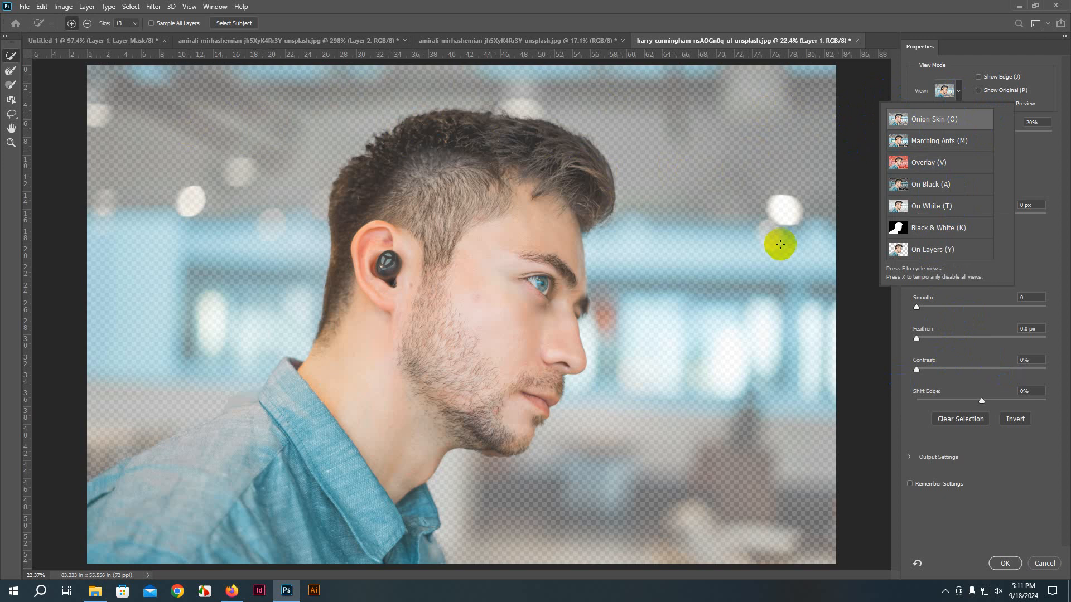
pyautogui.click(934, 146)
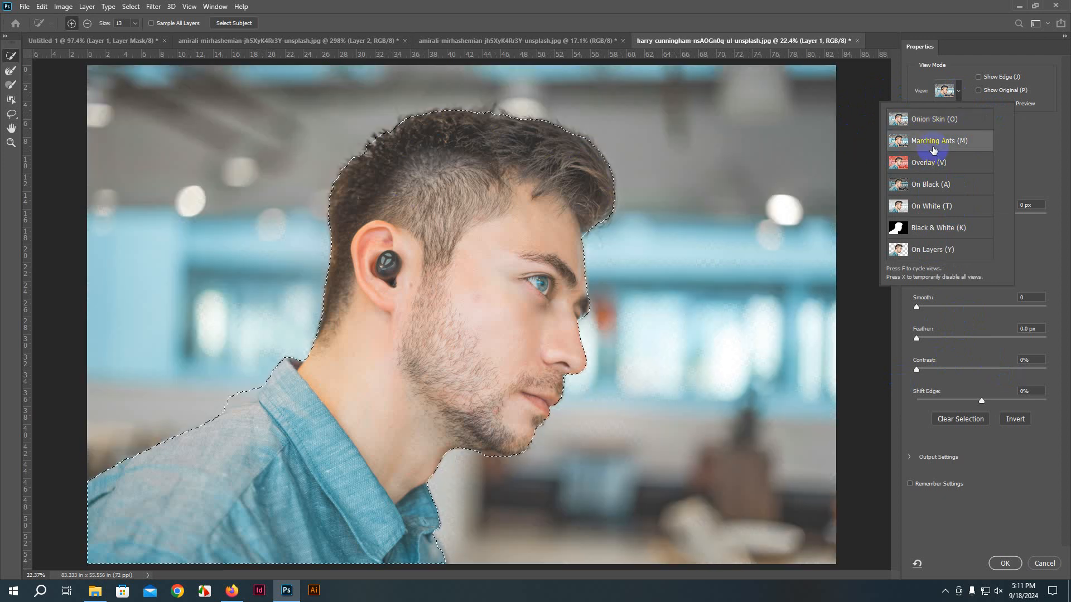
pyautogui.moveTo(620, 130)
pyautogui.mouseDown()
pyautogui.moveTo(555, 150)
pyautogui.moveTo(466, 122)
pyautogui.moveTo(509, 107)
pyautogui.moveTo(590, 144)
pyautogui.mouseUp()
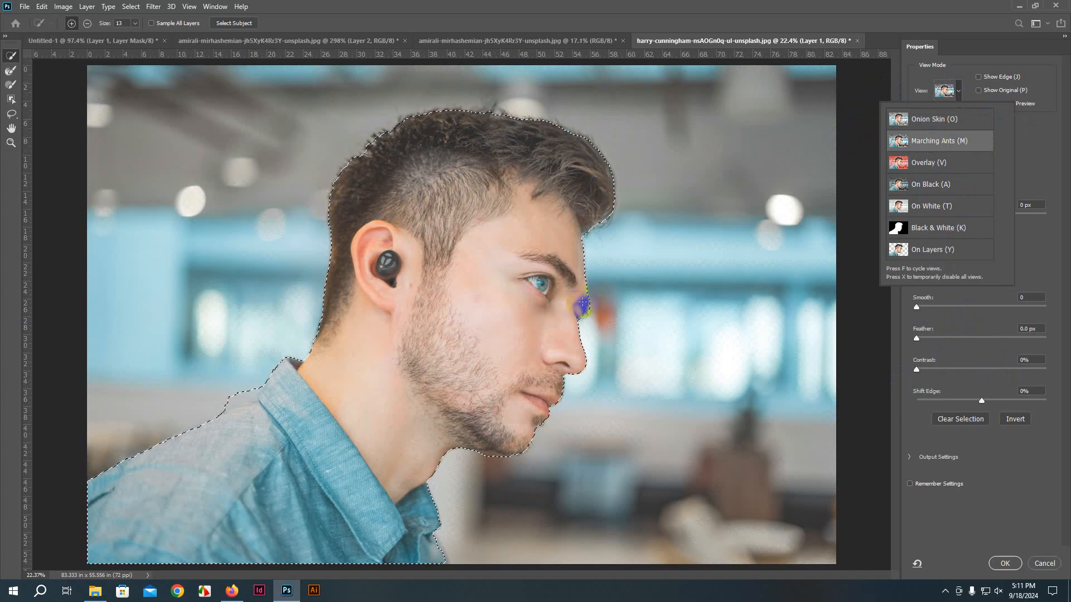
pyautogui.click(923, 167)
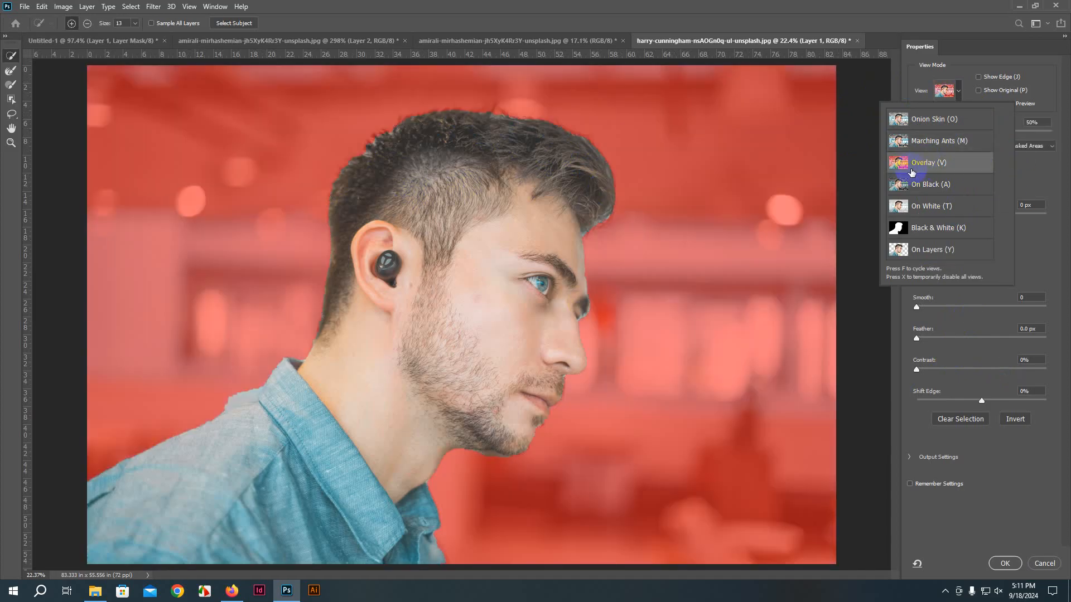
pyautogui.click(923, 192)
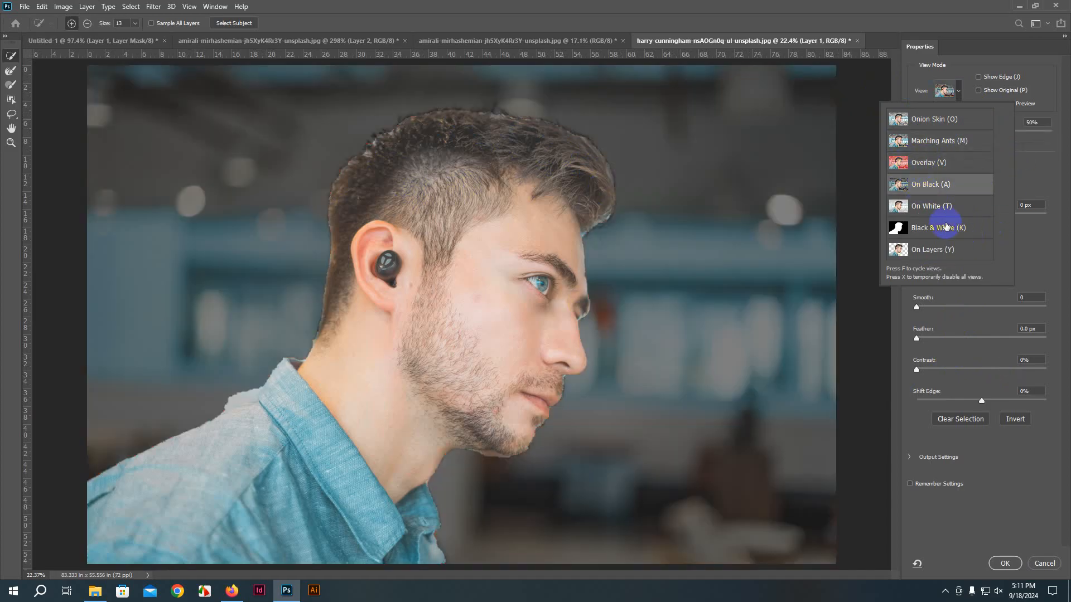
pyautogui.click(926, 229)
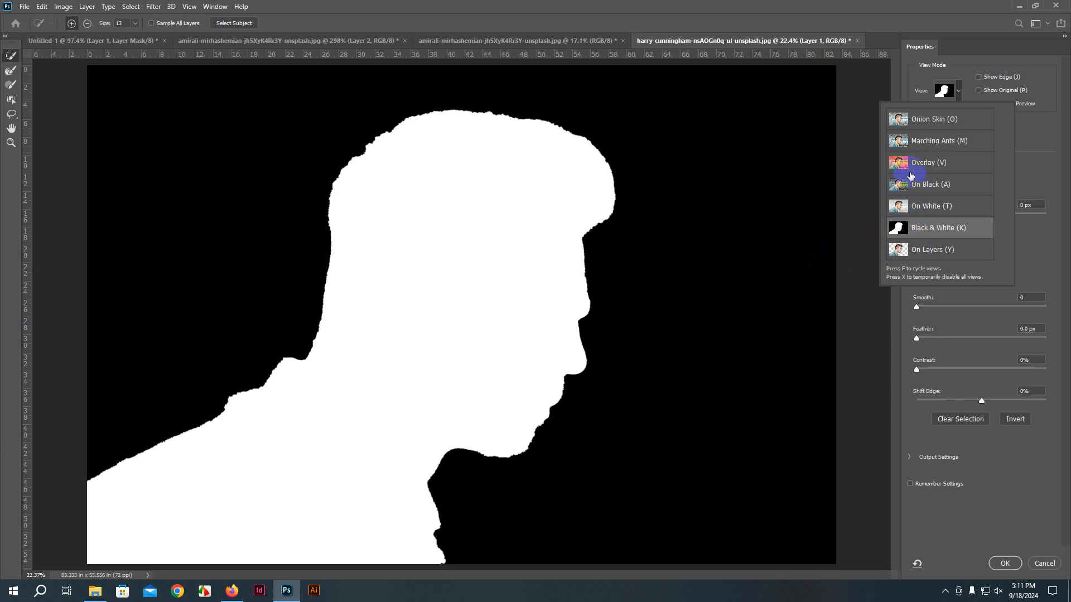
pyautogui.click(911, 166)
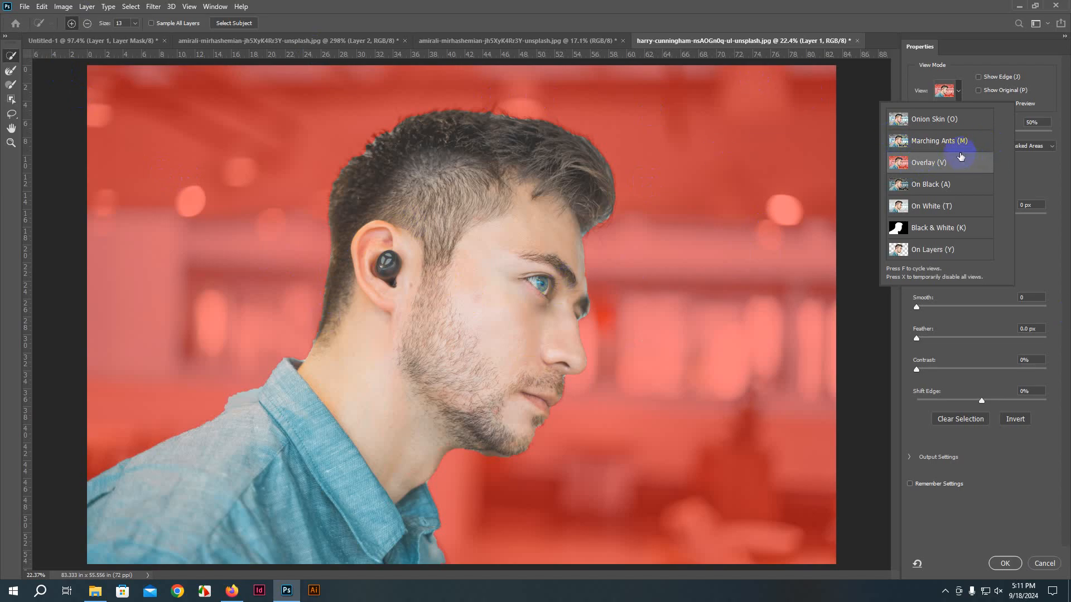
pyautogui.click(1041, 92)
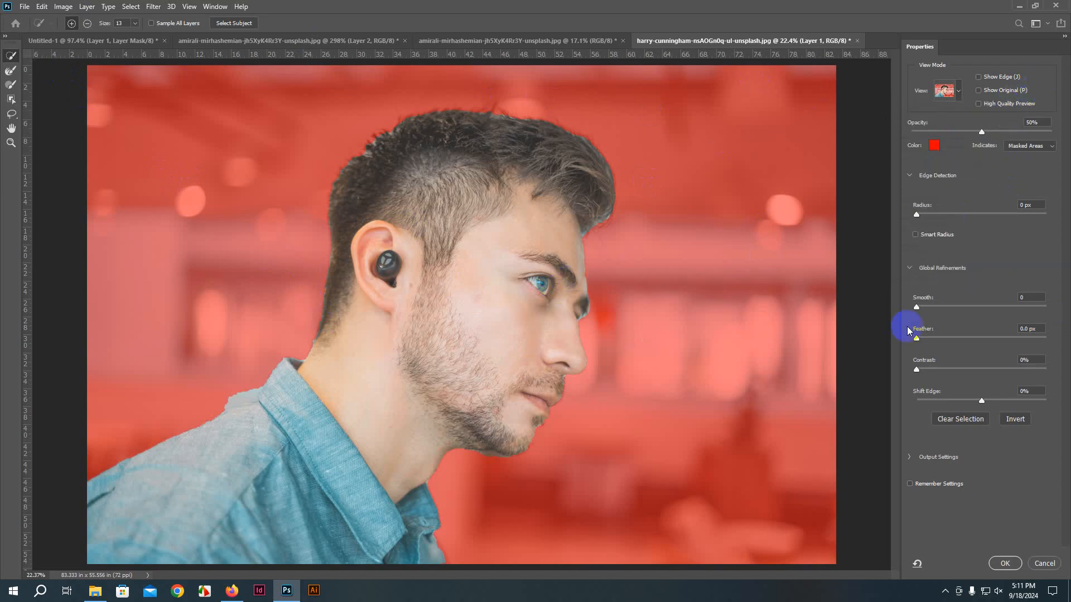
# Step: Enlarge the Refine Edge Brush to 125 and brush along the hair outline from the back of the head to the front
pyautogui.scroll(3, 430, 115)
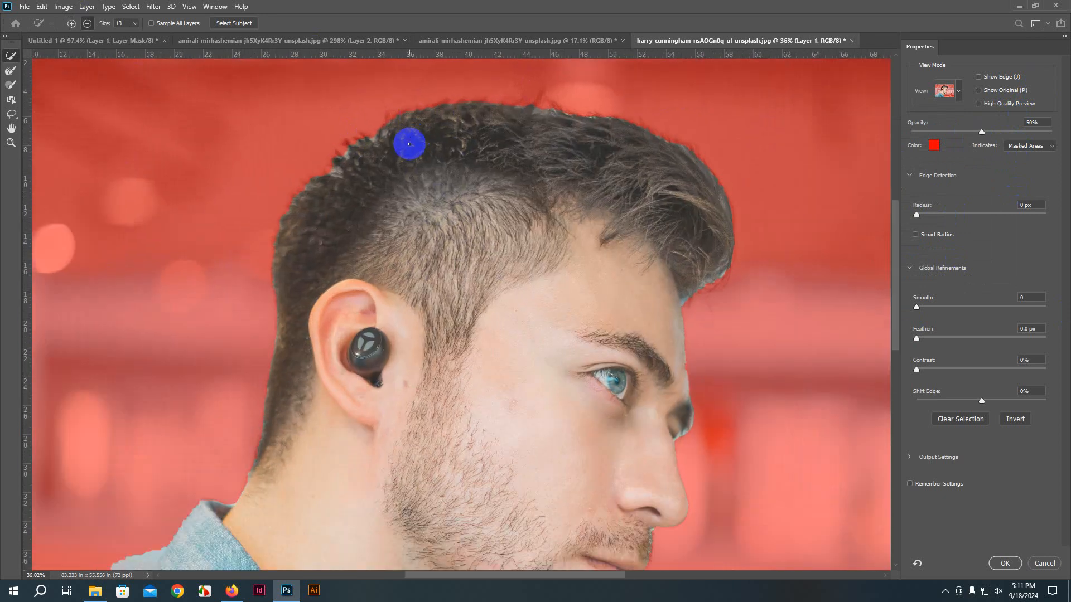
pyautogui.scroll(1, 375, 149)
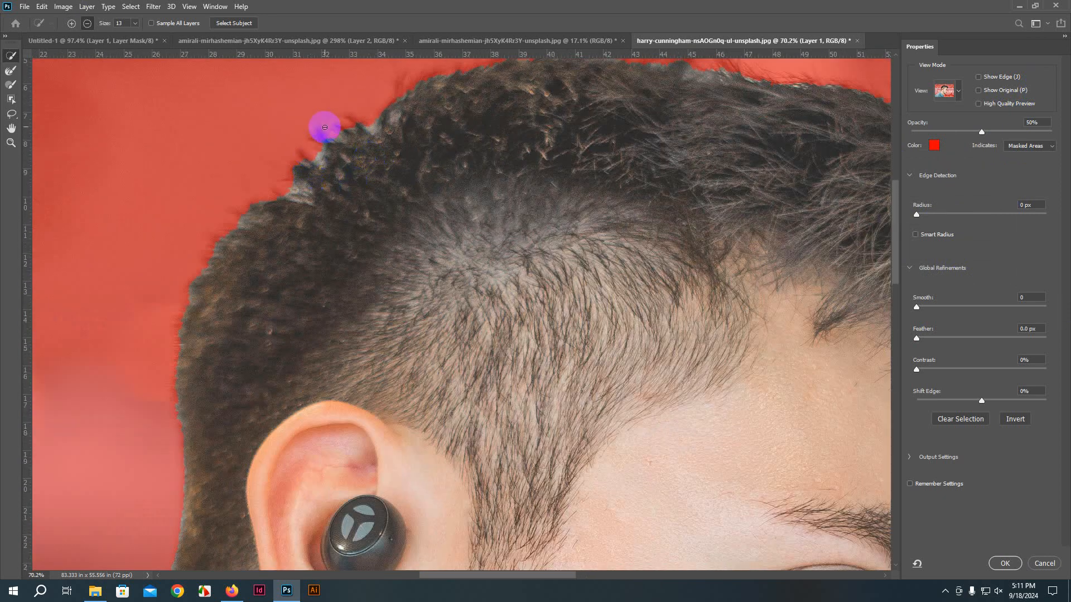
pyautogui.moveTo(319, 137)
pyautogui.mouseDown()
pyautogui.moveTo(320, 147)
pyautogui.moveTo(314, 124)
pyautogui.moveTo(307, 163)
pyautogui.moveTo(327, 164)
pyautogui.mouseUp()
pyautogui.click(324, 255)
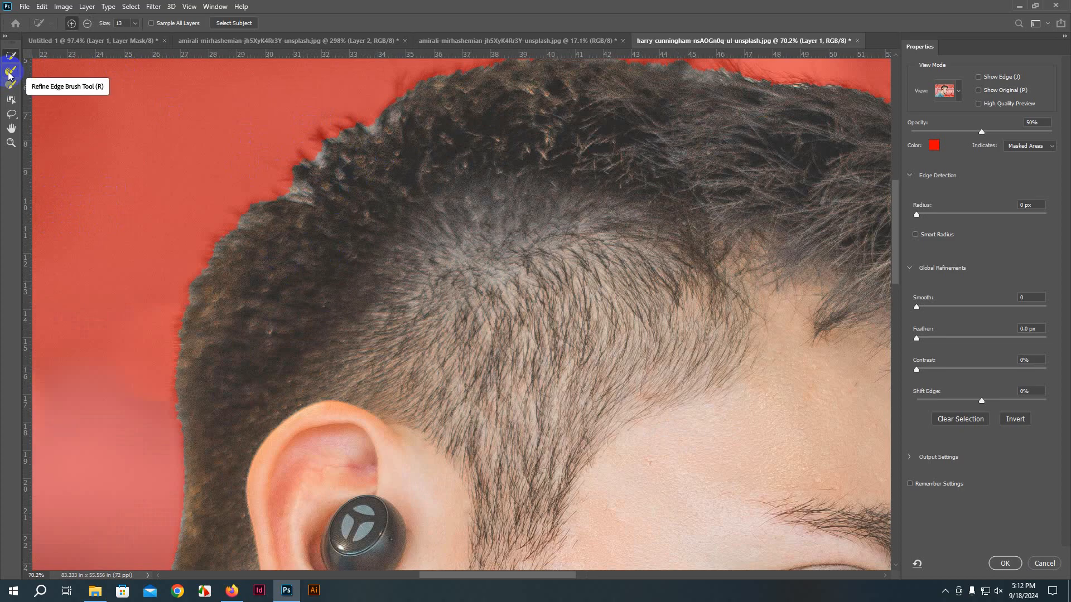
pyautogui.click(9, 75)
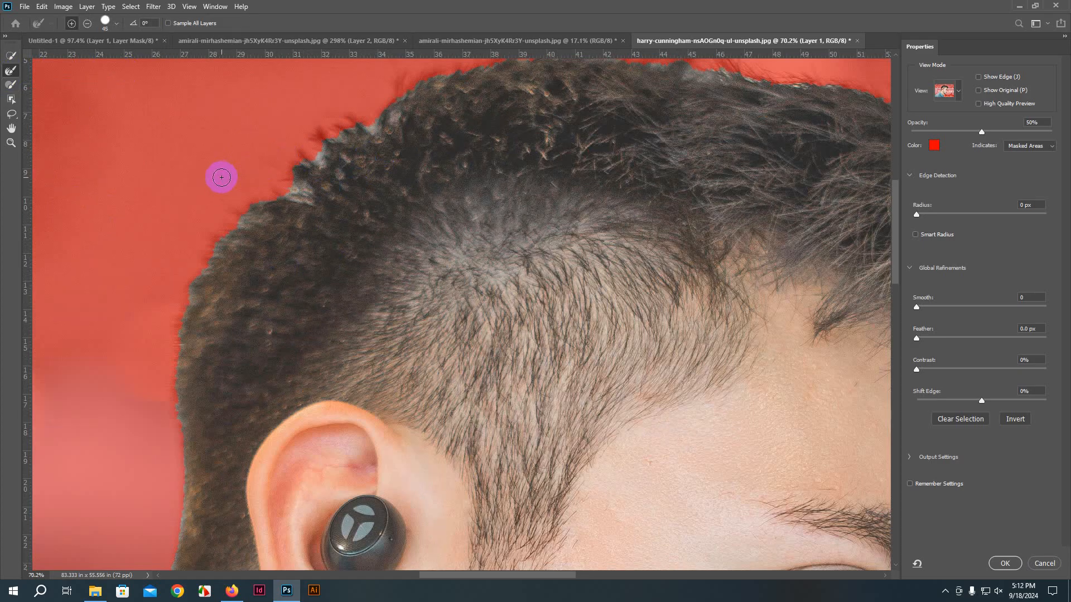
pyautogui.press(']')
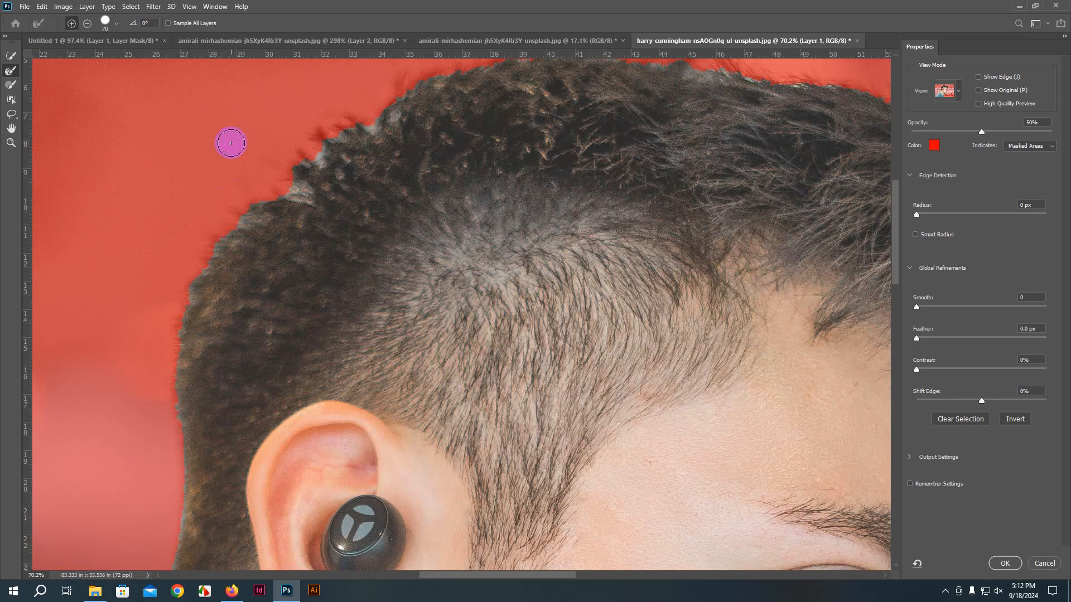
pyautogui.press(']')
pyautogui.press(']')
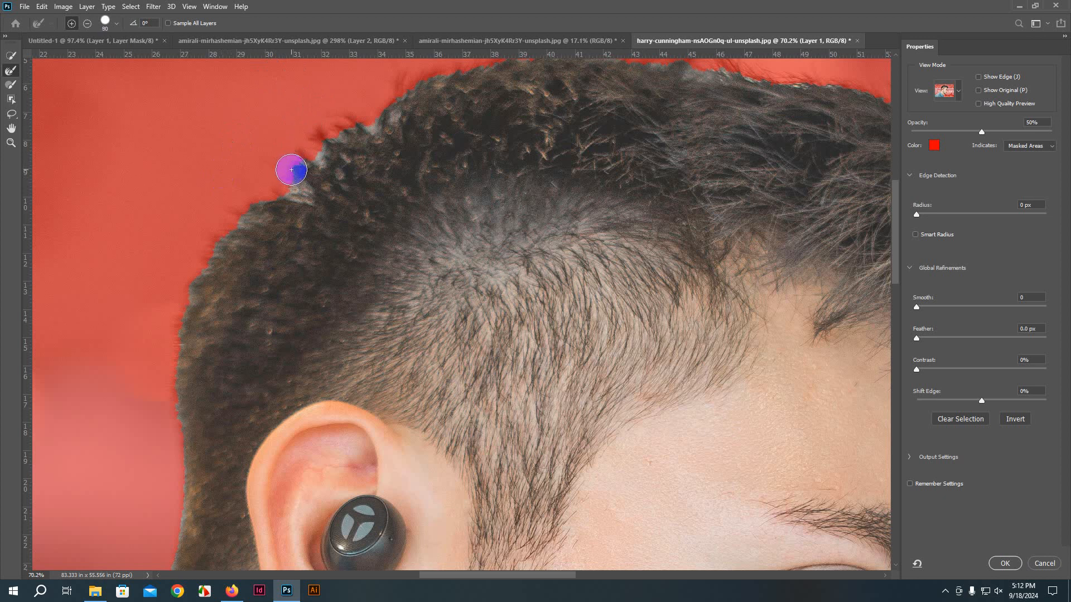
pyautogui.press(']')
pyautogui.press(']')
pyautogui.press(']')
pyautogui.scroll(-1, 499, 266)
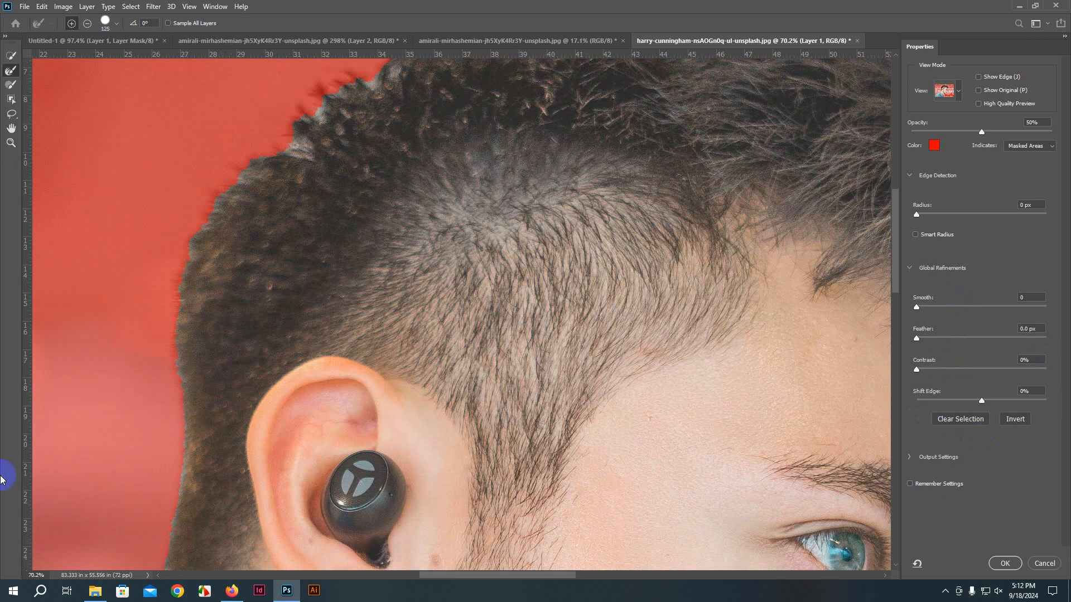
pyautogui.scroll(1, 185, 318)
pyautogui.moveTo(185, 318)
pyautogui.mouseDown()
pyautogui.moveTo(175, 282)
pyautogui.moveTo(186, 320)
pyautogui.moveTo(179, 299)
pyautogui.moveTo(194, 264)
pyautogui.moveTo(235, 203)
pyautogui.moveTo(233, 229)
pyautogui.moveTo(253, 187)
pyautogui.moveTo(274, 169)
pyautogui.moveTo(275, 180)
pyautogui.moveTo(311, 180)
pyautogui.moveTo(310, 151)
pyautogui.moveTo(338, 131)
pyautogui.moveTo(323, 138)
pyautogui.moveTo(295, 222)
pyautogui.moveTo(338, 130)
pyautogui.moveTo(327, 118)
pyautogui.moveTo(384, 112)
pyautogui.moveTo(384, 100)
pyautogui.moveTo(430, 130)
pyautogui.moveTo(363, 311)
pyautogui.moveTo(297, 404)
pyautogui.moveTo(239, 386)
pyautogui.moveTo(224, 354)
pyautogui.moveTo(229, 327)
pyautogui.moveTo(248, 343)
pyautogui.moveTo(363, 309)
pyautogui.moveTo(363, 326)
pyautogui.moveTo(407, 308)
pyautogui.moveTo(425, 315)
pyautogui.moveTo(427, 299)
pyautogui.moveTo(353, 345)
pyautogui.moveTo(242, 337)
pyautogui.moveTo(233, 311)
pyautogui.moveTo(258, 360)
pyautogui.moveTo(310, 351)
pyautogui.moveTo(342, 327)
pyautogui.moveTo(434, 320)
pyautogui.moveTo(477, 332)
pyautogui.moveTo(497, 318)
pyautogui.moveTo(509, 355)
pyautogui.moveTo(531, 317)
pyautogui.moveTo(522, 338)
pyautogui.moveTo(574, 328)
pyautogui.moveTo(621, 351)
pyautogui.moveTo(692, 357)
pyautogui.moveTo(562, 323)
pyautogui.moveTo(691, 384)
pyautogui.moveTo(366, 253)
pyautogui.moveTo(341, 215)
pyautogui.moveTo(435, 236)
pyautogui.moveTo(421, 249)
pyautogui.moveTo(413, 232)
pyautogui.moveTo(505, 276)
pyautogui.moveTo(531, 301)
pyautogui.moveTo(569, 369)
pyautogui.moveTo(576, 480)
pyautogui.moveTo(563, 258)
pyautogui.moveTo(581, 358)
pyautogui.moveTo(557, 410)
pyautogui.moveTo(490, 447)
pyautogui.moveTo(542, 420)
pyautogui.moveTo(535, 347)
pyautogui.mouseUp()
# Step: Refine the edge of the forehead and the far eye's lashes with the Refine Edge Brush
pyautogui.scroll(-5, 535, 348)
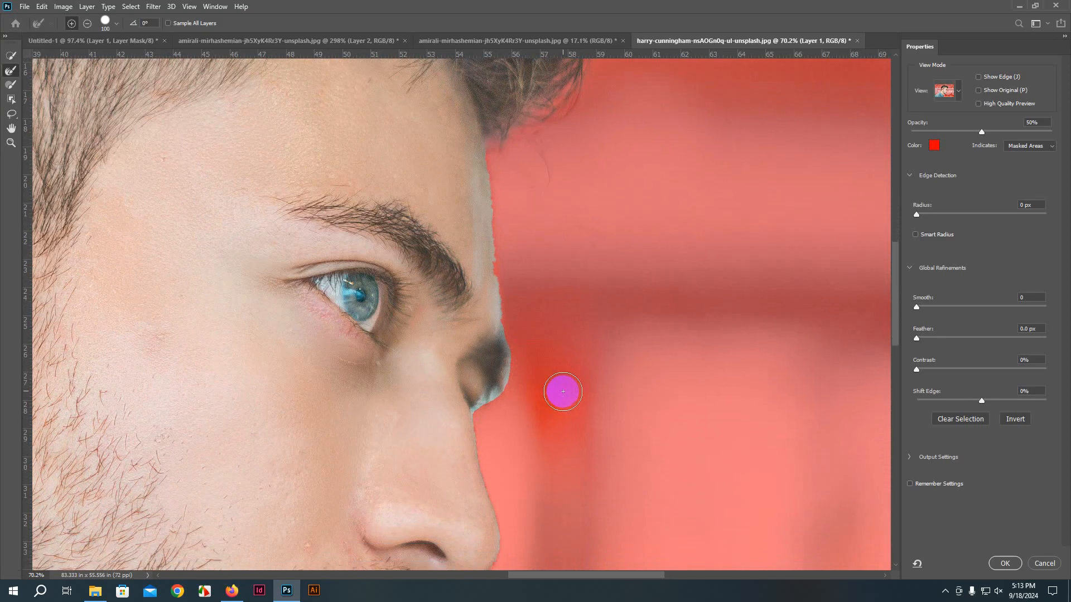
pyautogui.scroll(-1, 550, 344)
pyautogui.moveTo(543, 359)
pyautogui.mouseDown()
pyautogui.moveTo(499, 313)
pyautogui.moveTo(497, 283)
pyautogui.moveTo(507, 318)
pyautogui.moveTo(489, 352)
pyautogui.moveTo(470, 359)
pyautogui.moveTo(494, 280)
pyautogui.moveTo(487, 159)
pyautogui.moveTo(503, 105)
pyautogui.mouseUp()
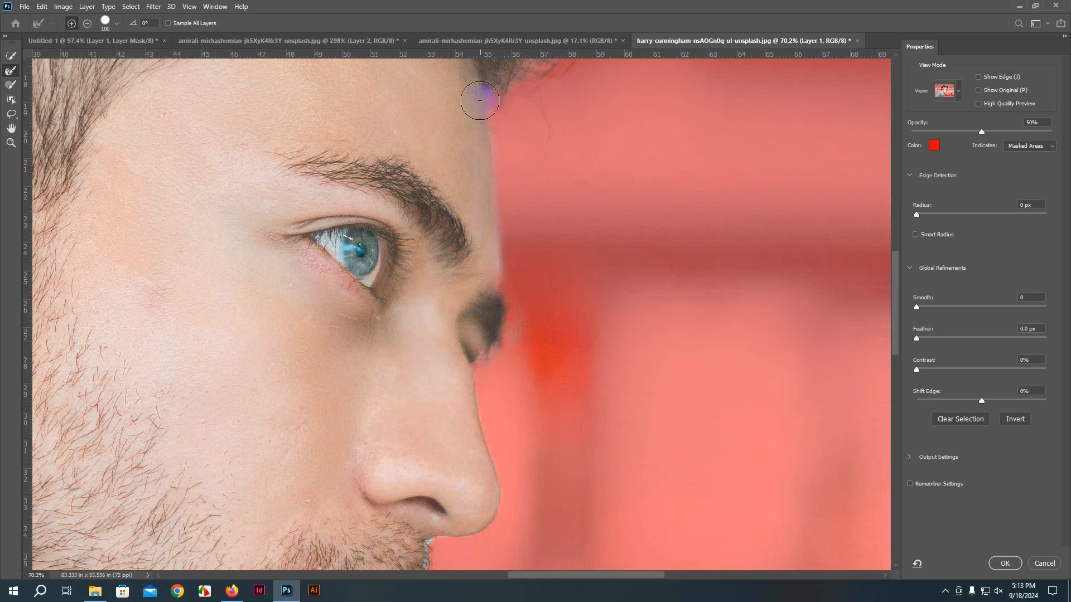
# Step: Refine the edge from the mustache and lips down around the bearded chin and jaw with the Refine Edge Brush
pyautogui.scroll(-5, 547, 339)
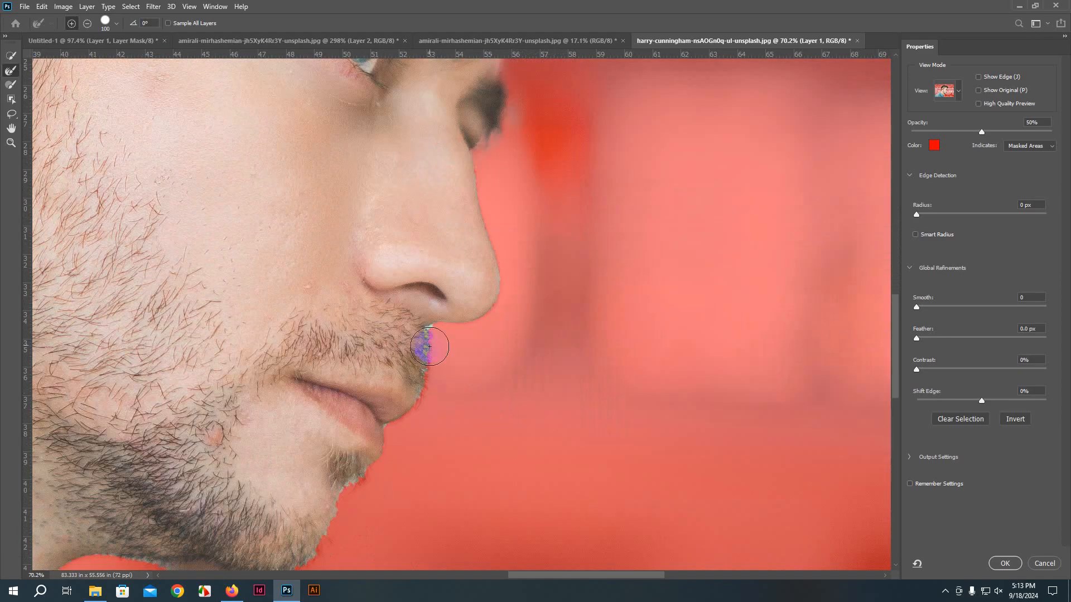
pyautogui.moveTo(427, 332); pyautogui.dragTo(426, 418)
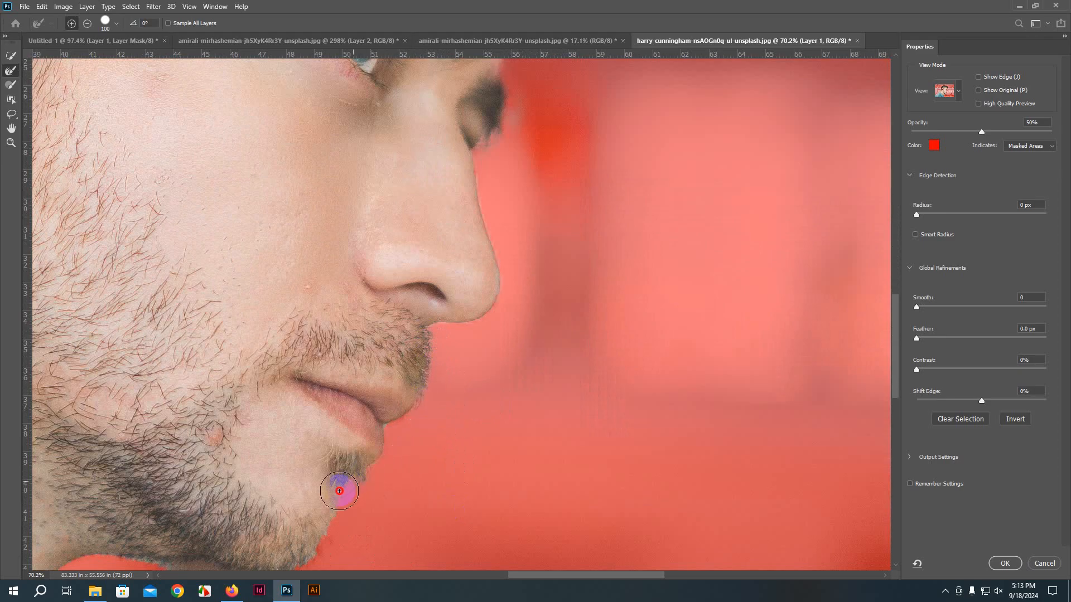
pyautogui.moveTo(383, 494)
pyautogui.mouseDown()
pyautogui.moveTo(486, 294)
pyautogui.moveTo(418, 346)
pyautogui.moveTo(354, 372)
pyautogui.moveTo(206, 357)
pyautogui.moveTo(151, 379)
pyautogui.mouseUp()
pyautogui.moveTo(195, 464)
pyautogui.mouseDown()
pyautogui.moveTo(277, 411)
pyautogui.moveTo(282, 335)
pyautogui.mouseUp()
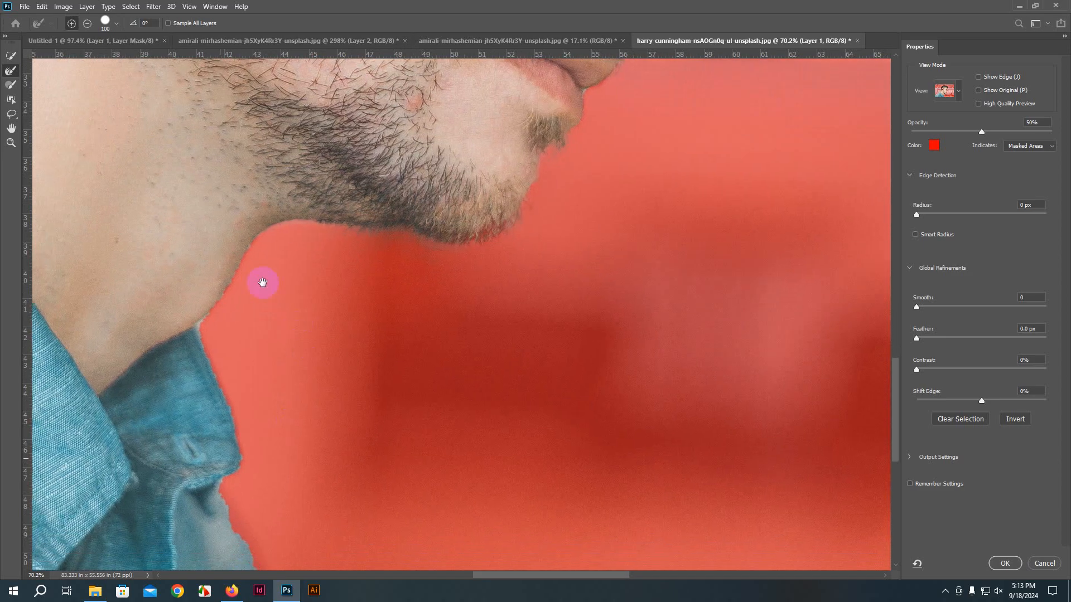
# Step: Refine the edge of the front of the neck and the shirt collar down to the image's lower border
pyautogui.moveTo(254, 242); pyautogui.dragTo(200, 318)
pyautogui.moveTo(263, 467)
pyautogui.mouseDown()
pyautogui.moveTo(267, 280)
pyautogui.moveTo(247, 355)
pyautogui.moveTo(262, 378)
pyautogui.mouseUp()
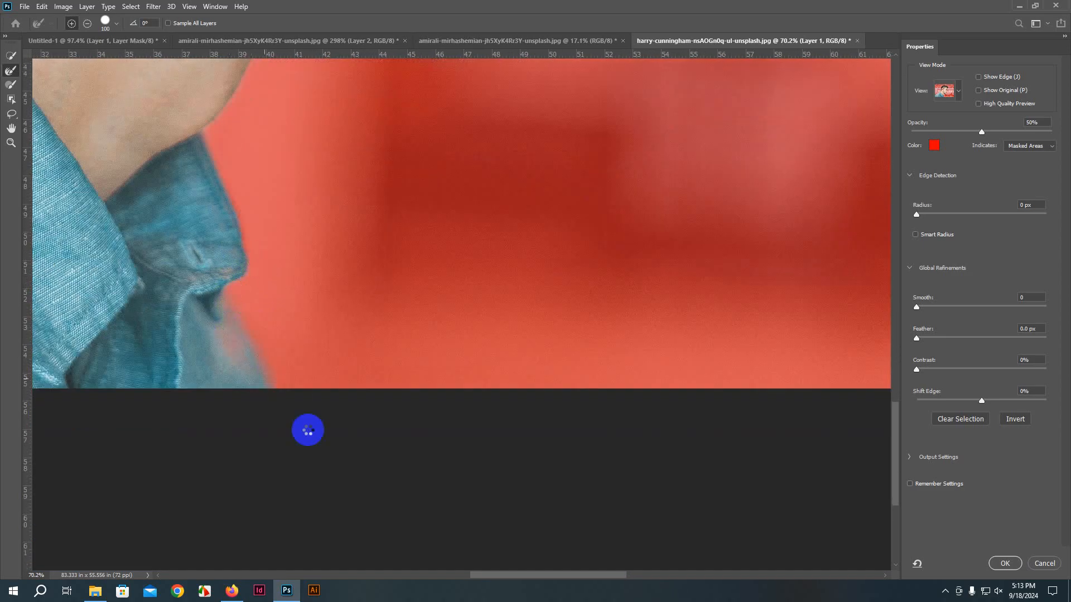
pyautogui.scroll(-1, 297, 399)
pyautogui.scroll(-5, 214, 407)
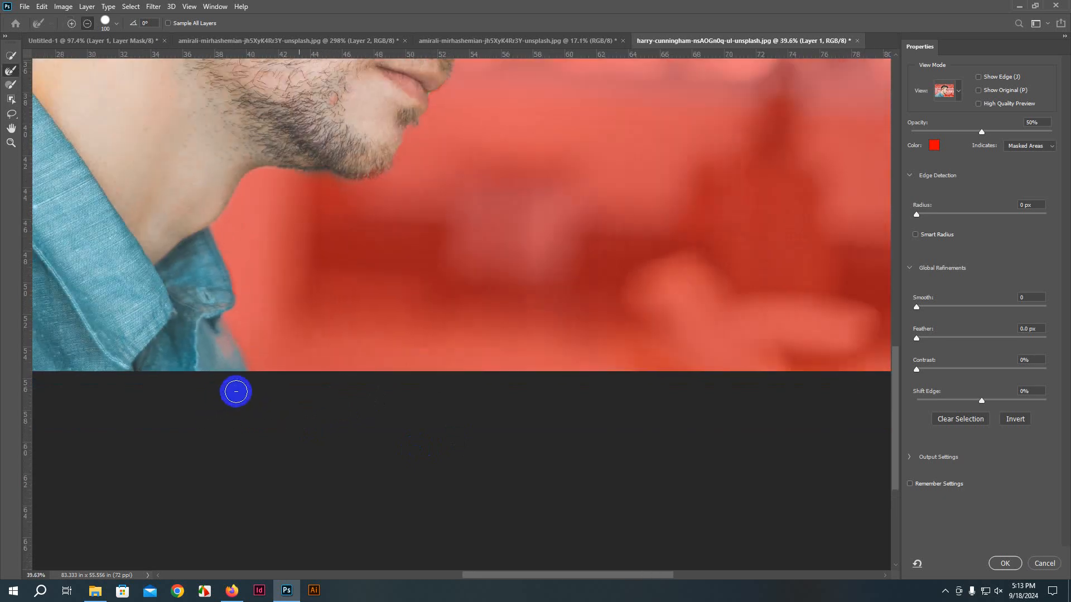
# Step: Refine the edge of the nape, the back of the shirt collar and the shoulder with the Refine Edge Brush
pyautogui.scroll(2, 391, 406)
pyautogui.scroll(1, 391, 406)
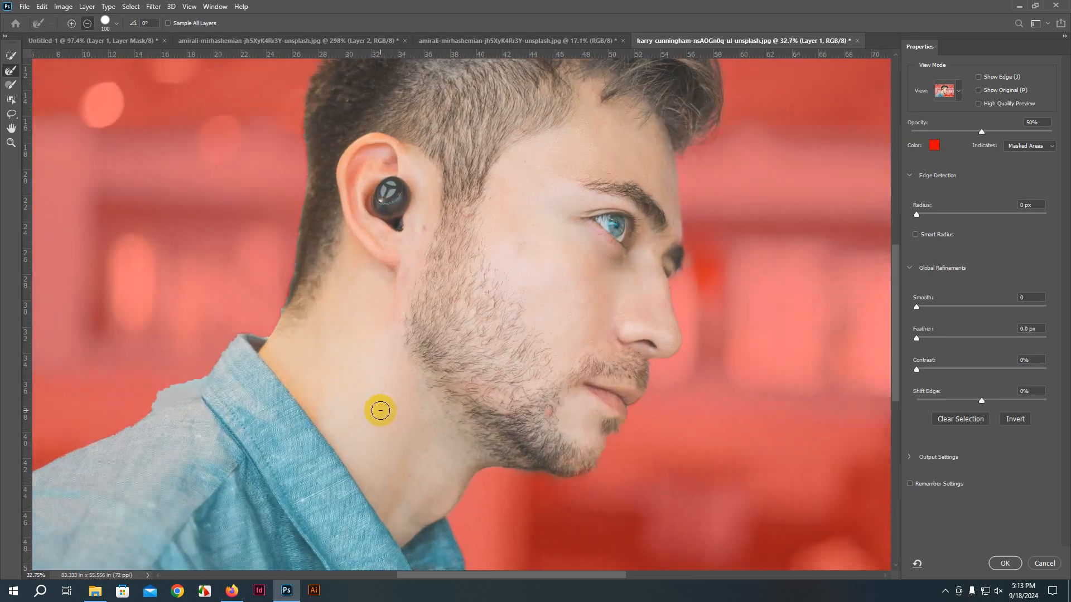
pyautogui.moveTo(313, 354)
pyautogui.mouseDown()
pyautogui.moveTo(304, 107)
pyautogui.moveTo(309, 216)
pyautogui.moveTo(293, 279)
pyautogui.mouseUp()
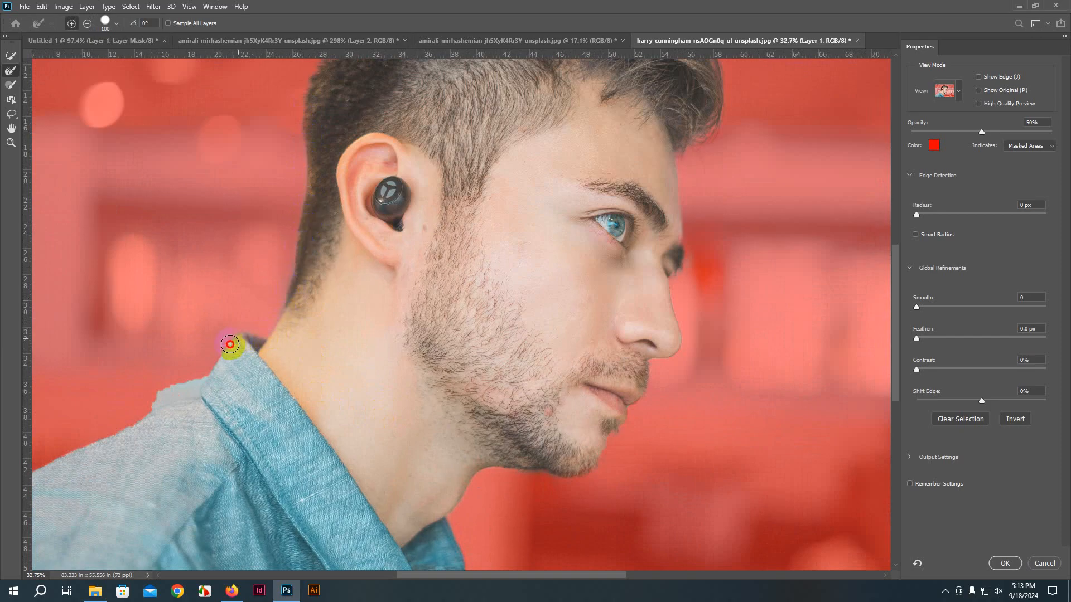
pyautogui.moveTo(230, 344)
pyautogui.mouseDown()
pyautogui.moveTo(176, 393)
pyautogui.moveTo(202, 382)
pyautogui.moveTo(182, 401)
pyautogui.moveTo(159, 397)
pyautogui.moveTo(215, 389)
pyautogui.moveTo(198, 377)
pyautogui.moveTo(144, 403)
pyautogui.moveTo(211, 375)
pyautogui.mouseUp()
pyautogui.moveTo(165, 437); pyautogui.dragTo(406, 314)
pyautogui.moveTo(275, 347)
pyautogui.mouseDown()
pyautogui.moveTo(368, 302)
pyautogui.moveTo(136, 390)
pyautogui.mouseUp()
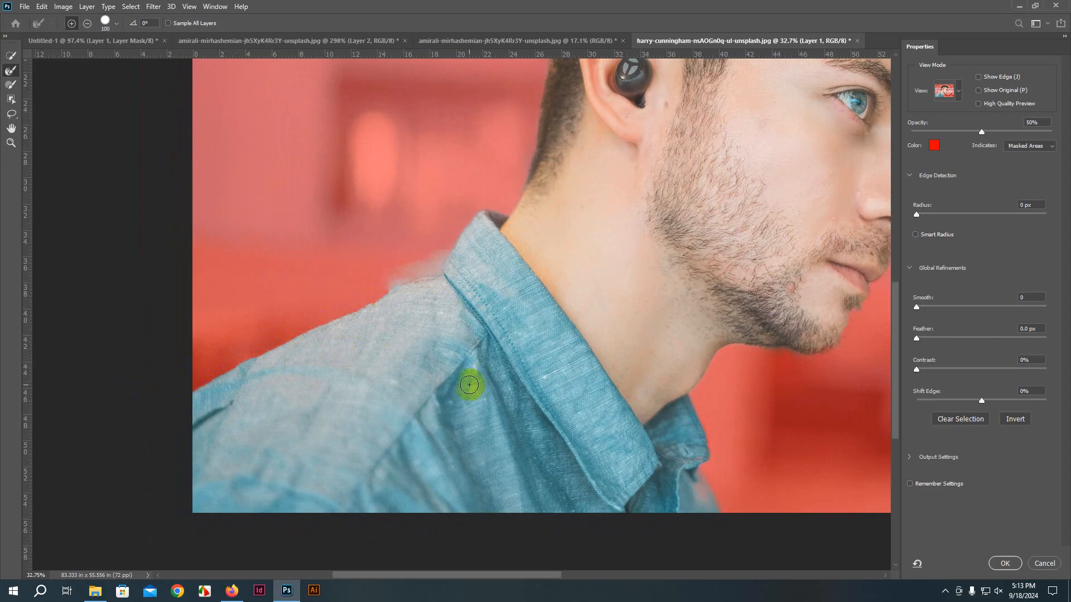
pyautogui.scroll(-1, 549, 396)
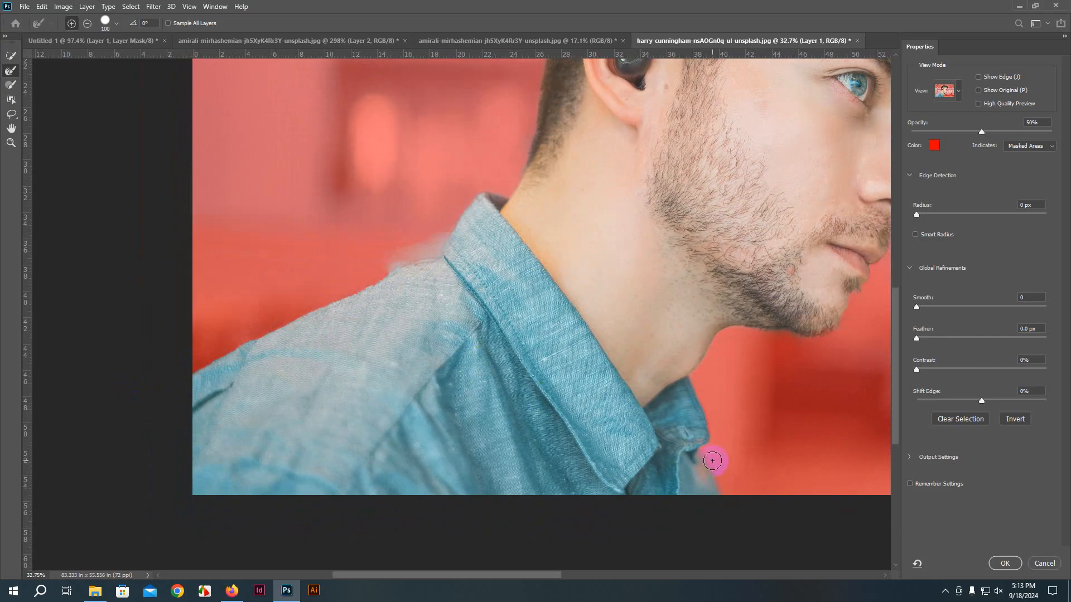
# Step: Enable Decontaminate Colors, set the output to New Layer with Layer Mask, and apply the refined selection
pyautogui.keyDown('alt'); pyautogui.scroll(-1, 105, 445); pyautogui.keyUp('alt')
pyautogui.keyDown('alt'); pyautogui.scroll(-4, 105, 444); pyautogui.keyUp('alt')
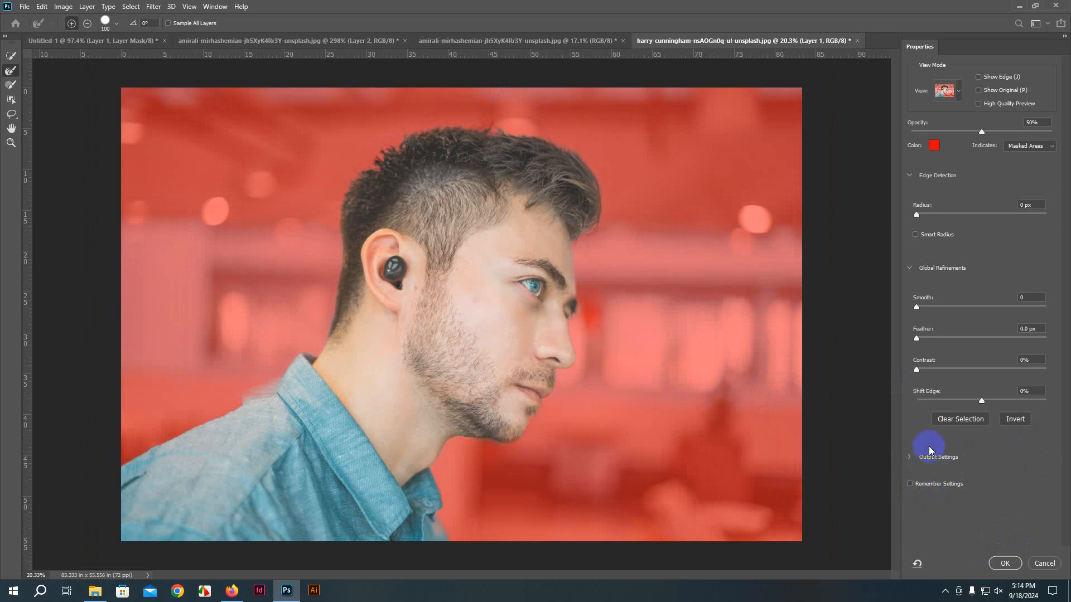
pyautogui.click(910, 456)
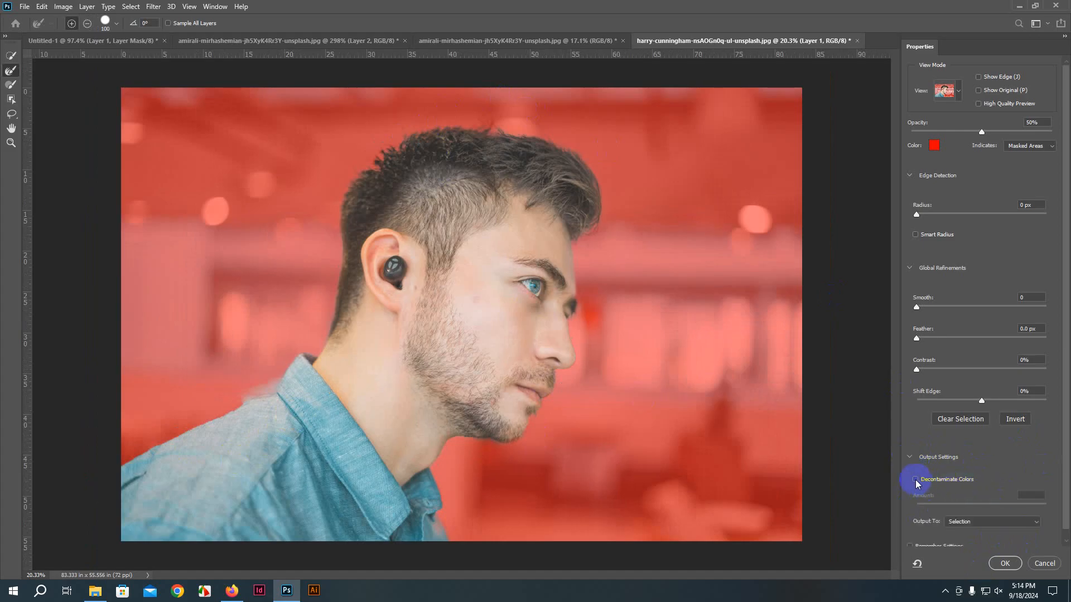
pyautogui.click(916, 479)
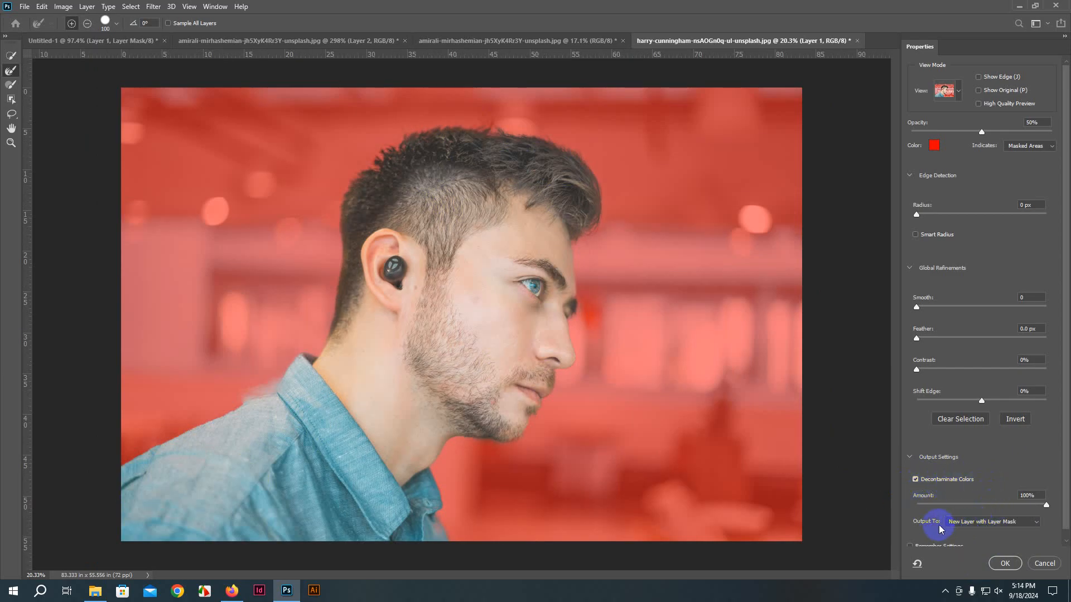
pyautogui.click(980, 522)
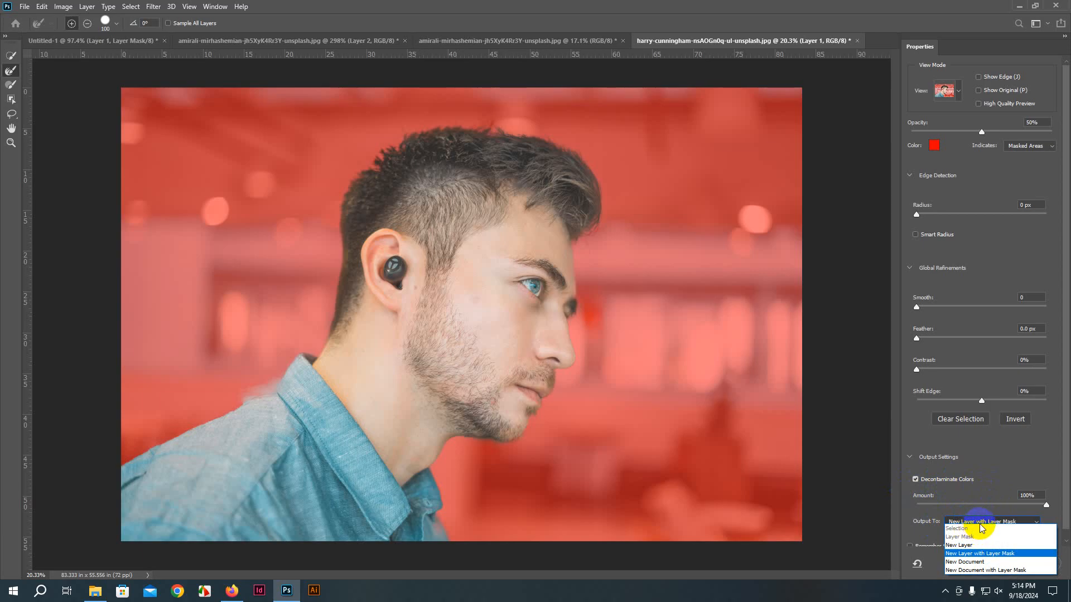
pyautogui.click(983, 554)
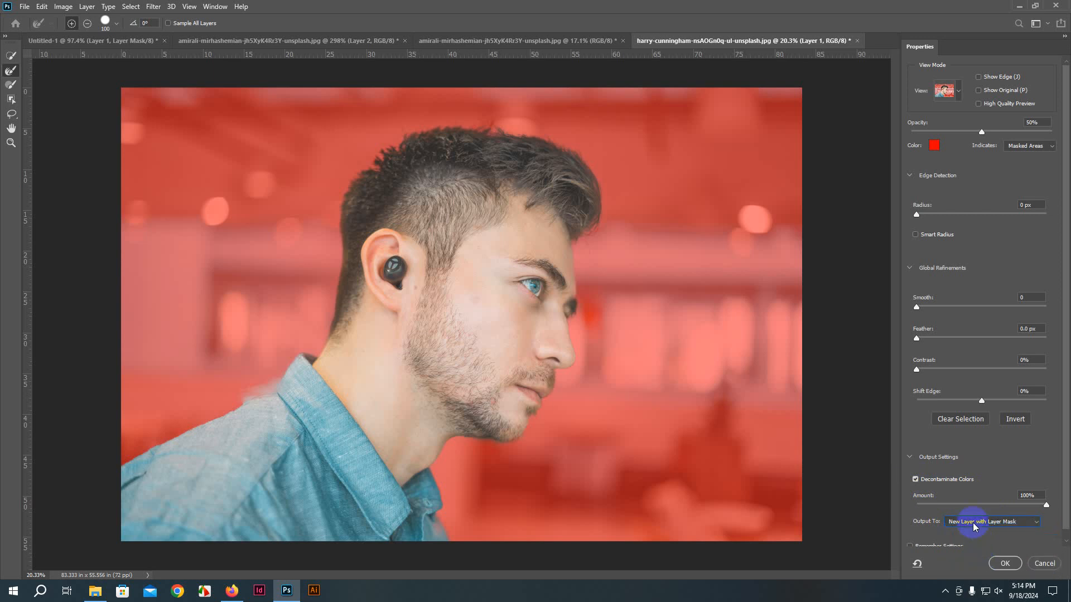
pyautogui.click(1012, 564)
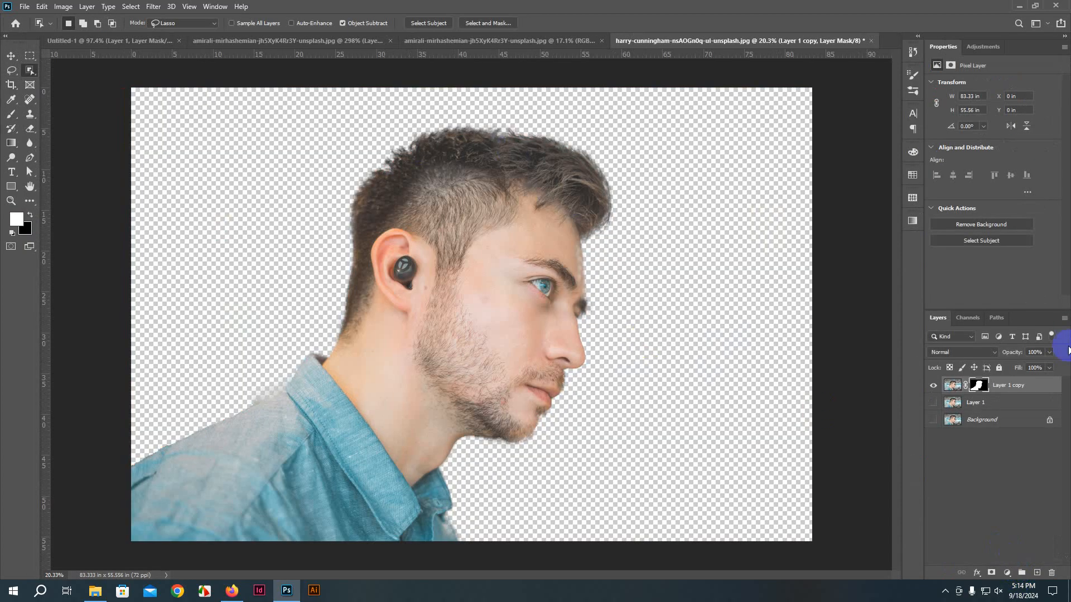
# Step: Add a layer filled with the teal background color beneath the cutout and check the hair and face edges against it
pyautogui.keyDown('ctrl'); pyautogui.click(1037, 571); pyautogui.keyUp('ctrl')
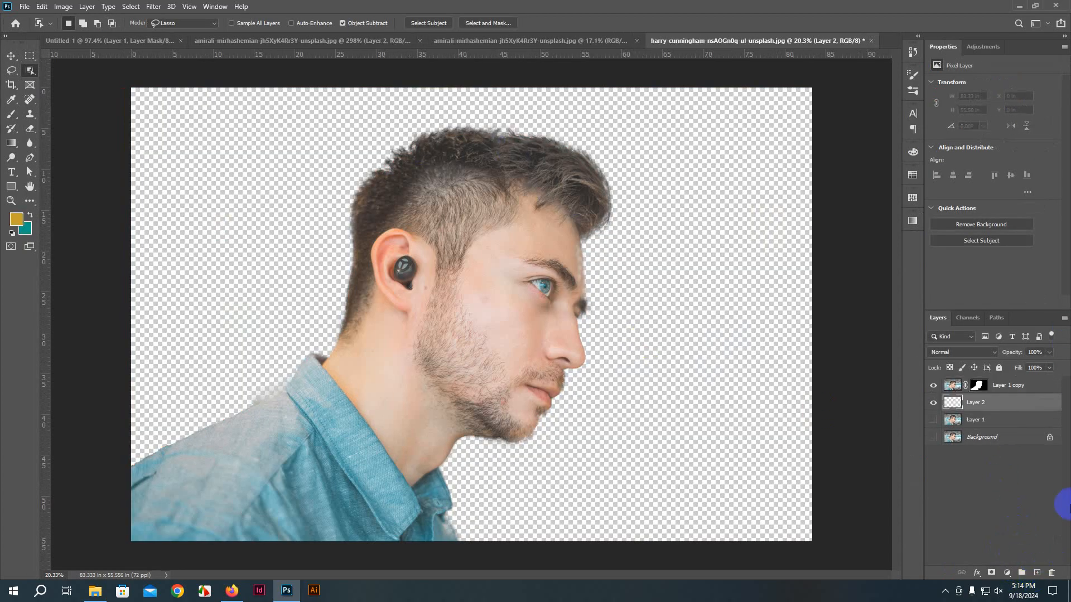
pyautogui.hotkey('ctrl', 'BackSpace')
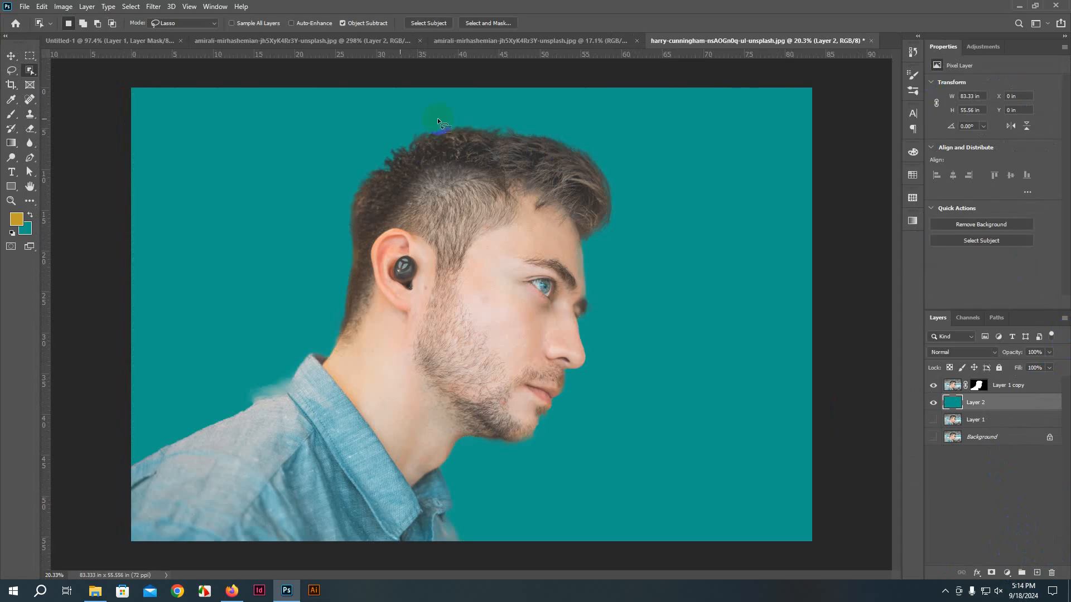
pyautogui.scroll(16, 354, 133)
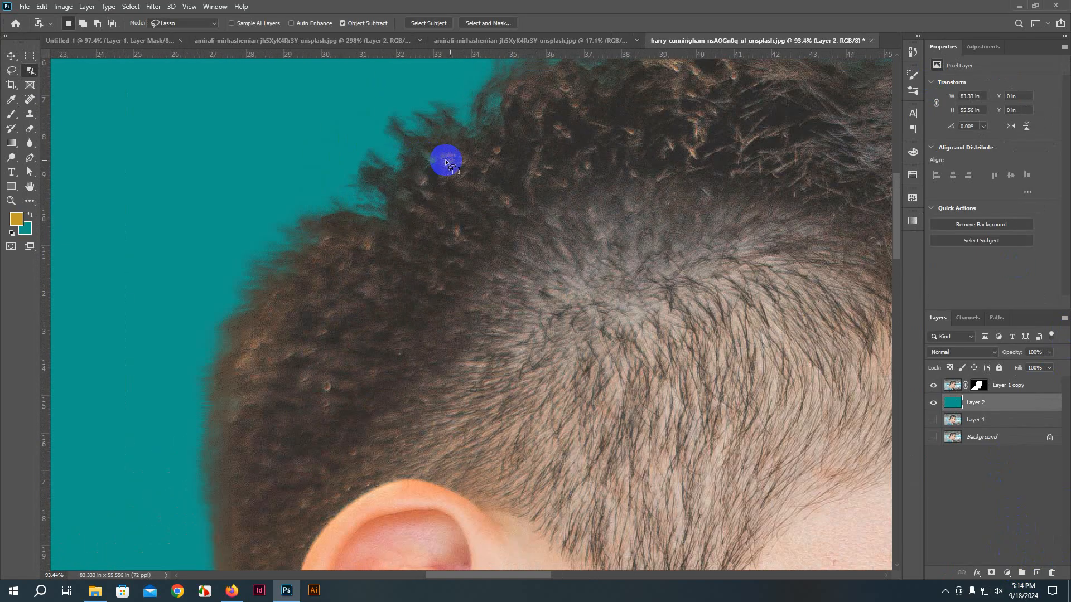
pyautogui.moveTo(542, 196); pyautogui.dragTo(303, 372)
pyautogui.moveTo(773, 412); pyautogui.dragTo(195, 100)
pyautogui.moveTo(558, 328); pyautogui.dragTo(605, 157)
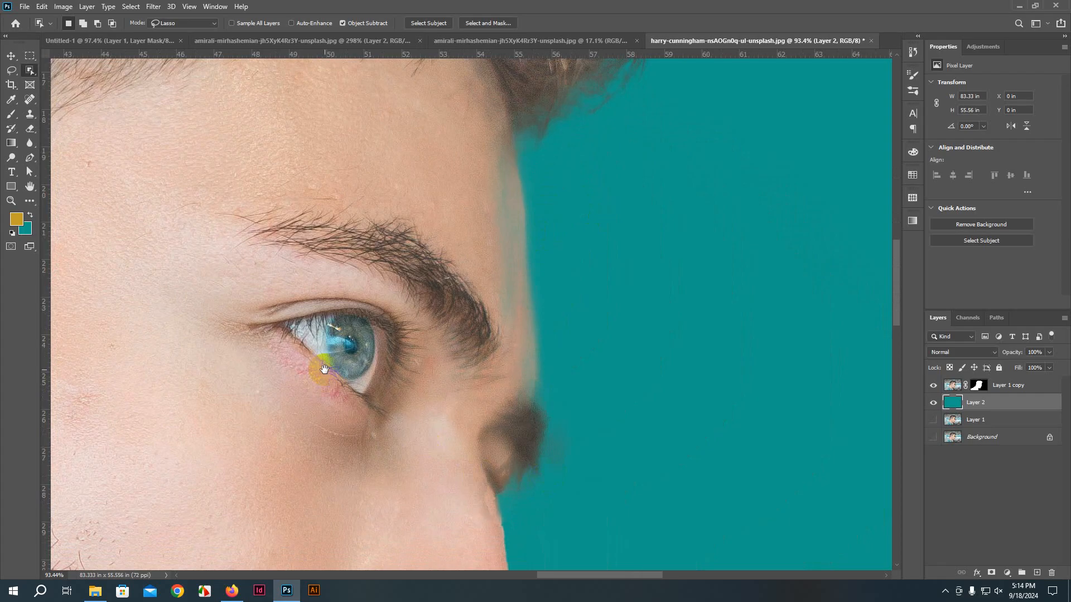
pyautogui.scroll(-15, 323, 369)
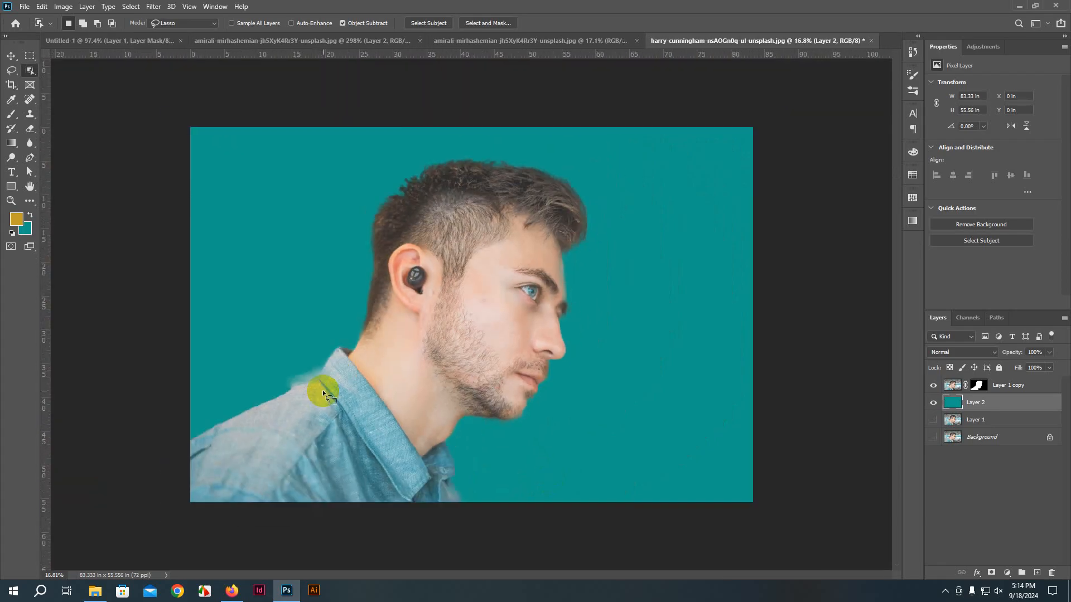
# Step: Paint black on the cutout's layer mask to hide the hazy background remnants above the shoulder, behind the collar
pyautogui.scroll(6, 322, 390)
pyautogui.scroll(5, 263, 416)
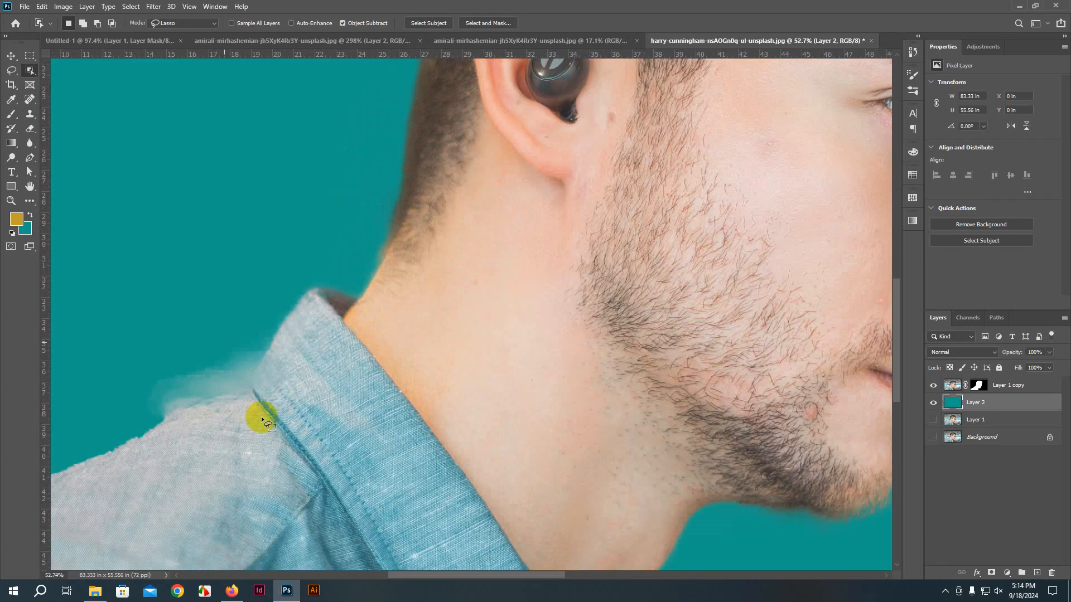
pyautogui.click(977, 391)
pyautogui.click(12, 232)
pyautogui.click(11, 114)
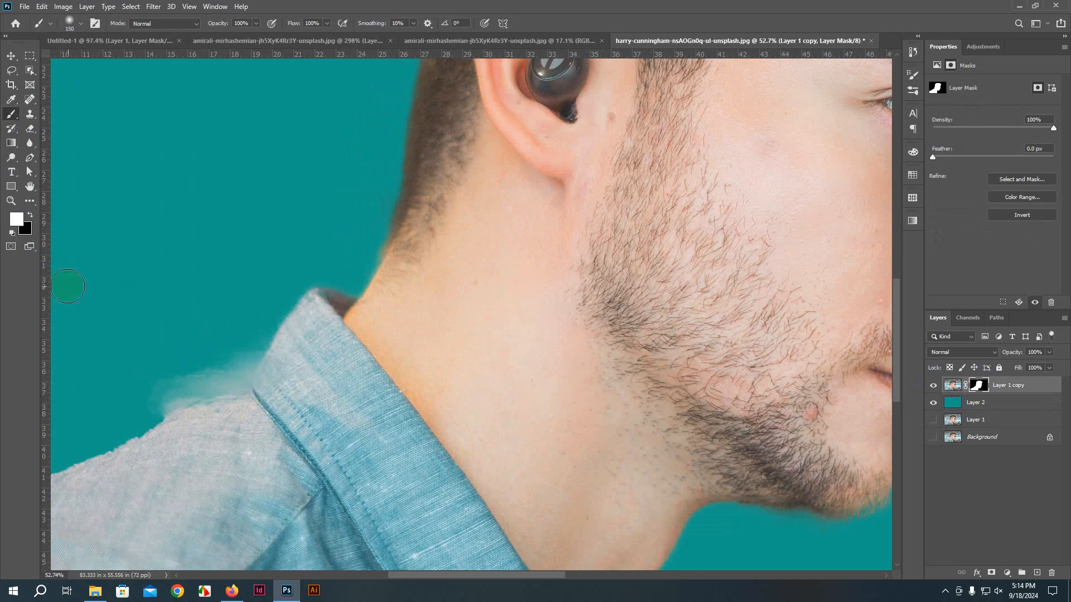
pyautogui.press('x')
pyautogui.moveTo(207, 382)
pyautogui.mouseDown()
pyautogui.moveTo(151, 386)
pyautogui.moveTo(177, 385)
pyautogui.moveTo(160, 392)
pyautogui.moveTo(226, 368)
pyautogui.moveTo(249, 342)
pyautogui.moveTo(228, 371)
pyautogui.moveTo(160, 397)
pyautogui.moveTo(186, 398)
pyautogui.moveTo(252, 343)
pyautogui.moveTo(193, 392)
pyautogui.moveTo(128, 418)
pyautogui.mouseUp()
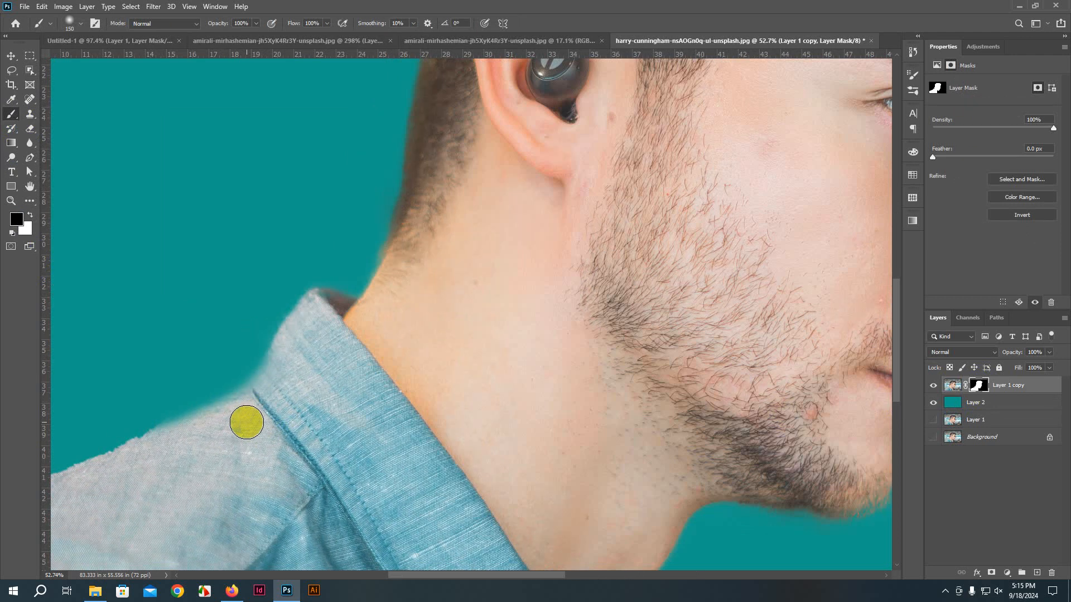
# Step: Paint white on the layer mask to restore the shirt's shoulder edge beside the collar, and check the whole cutout
pyautogui.press('x')
pyautogui.moveTo(256, 421)
pyautogui.mouseDown()
pyautogui.moveTo(190, 425)
pyautogui.moveTo(162, 442)
pyautogui.moveTo(271, 393)
pyautogui.moveTo(291, 361)
pyautogui.moveTo(232, 422)
pyautogui.mouseUp()
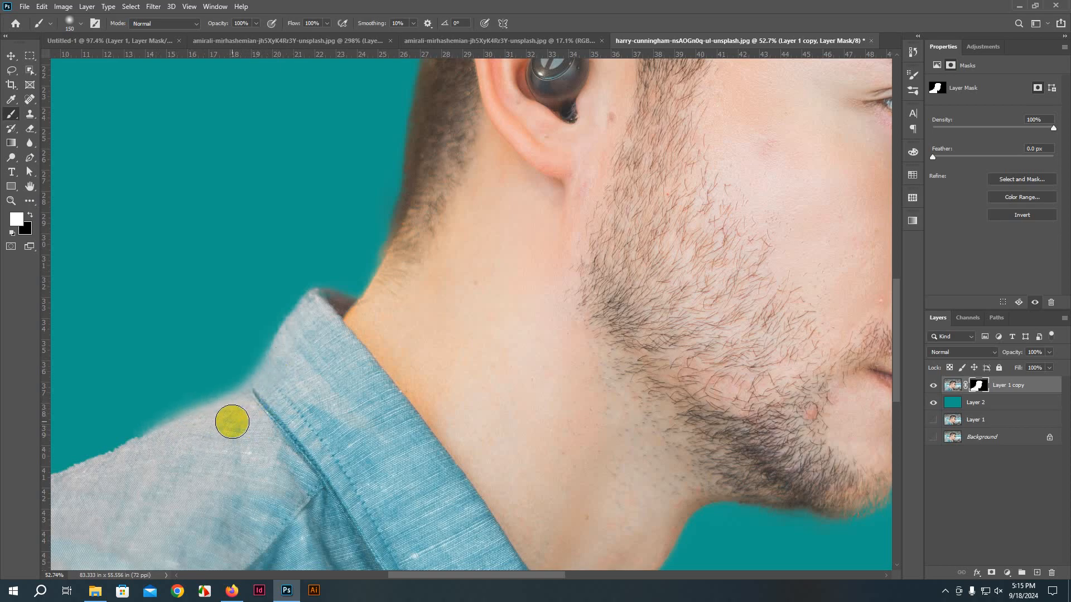
pyautogui.press('x')
pyautogui.scroll(-2, 252, 422)
pyautogui.scroll(-6, 263, 437)
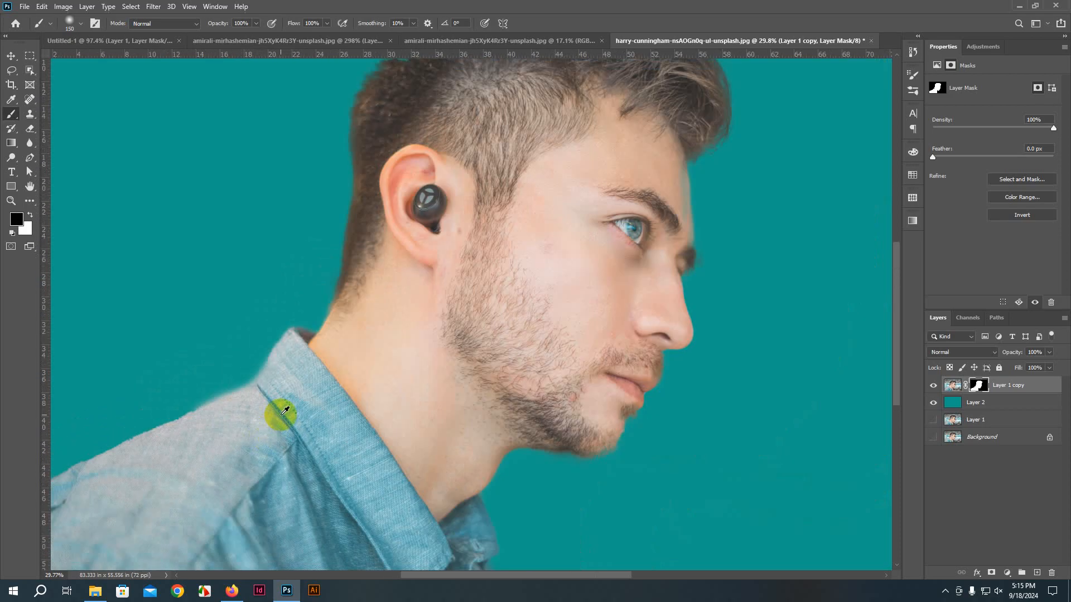
pyautogui.scroll(-5, 285, 411)
pyautogui.click(501, 209)
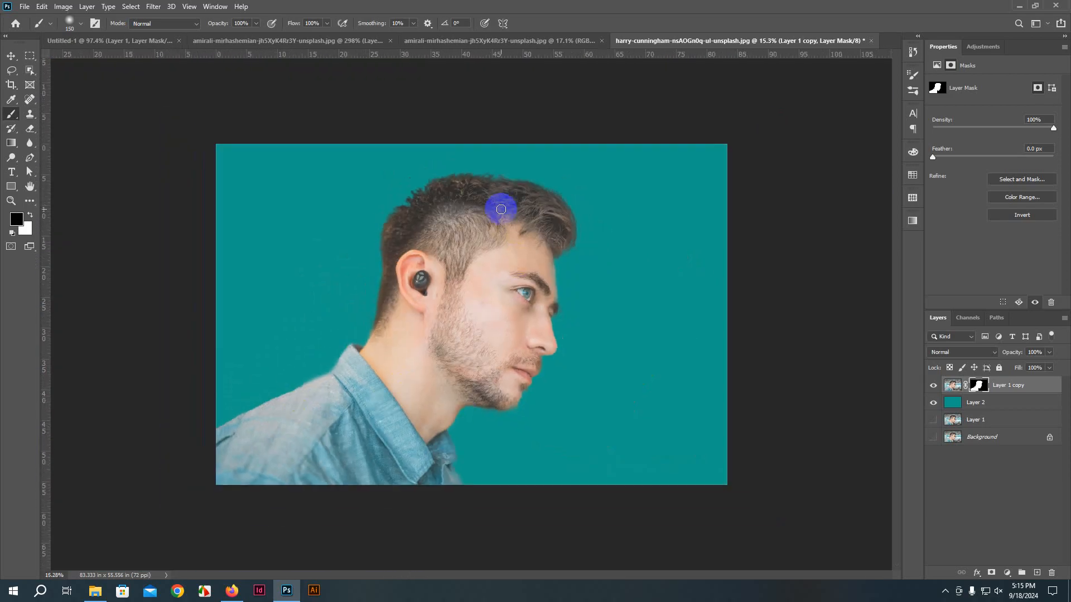
pyautogui.scroll(5, 446, 101)
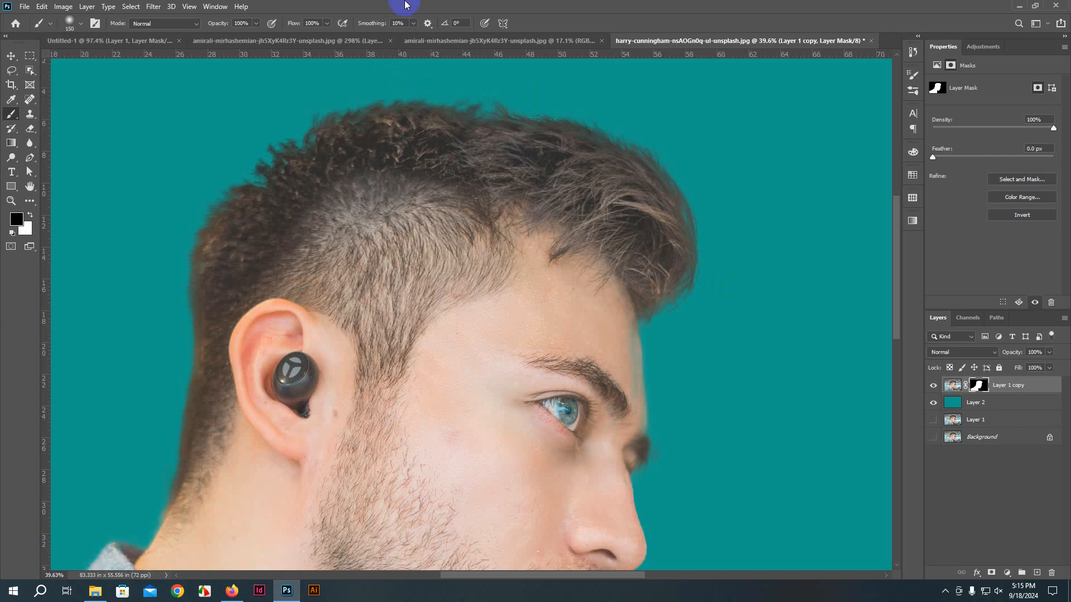
# Step: Switch to the Untitled-1 document, activate the Pen tool, and undo the removal of the burger layer
pyautogui.click(142, 40)
pyautogui.scroll(-2, 335, 190)
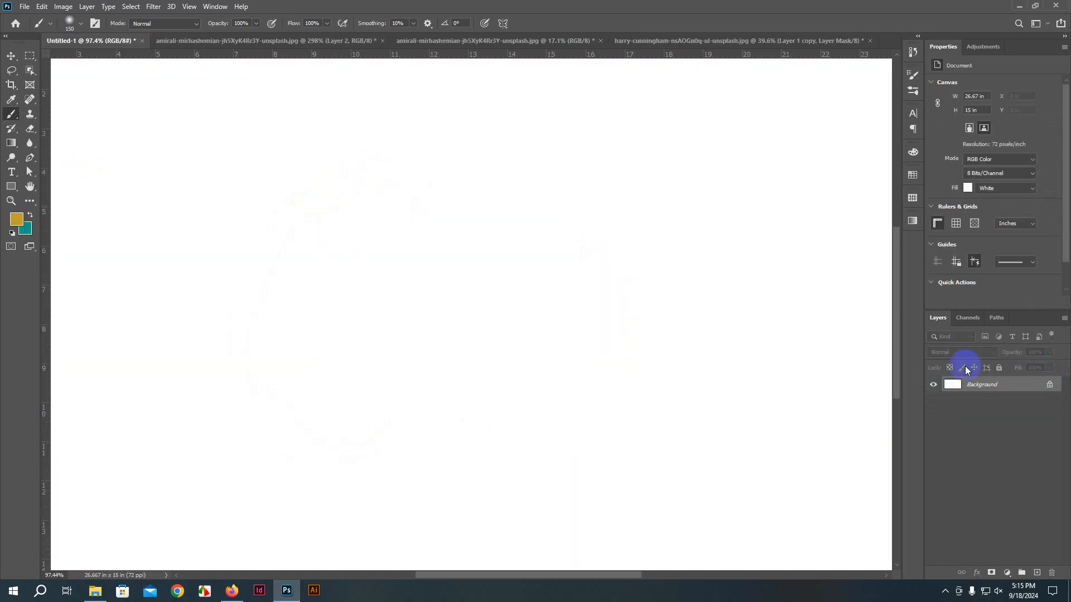
pyautogui.click(191, 67)
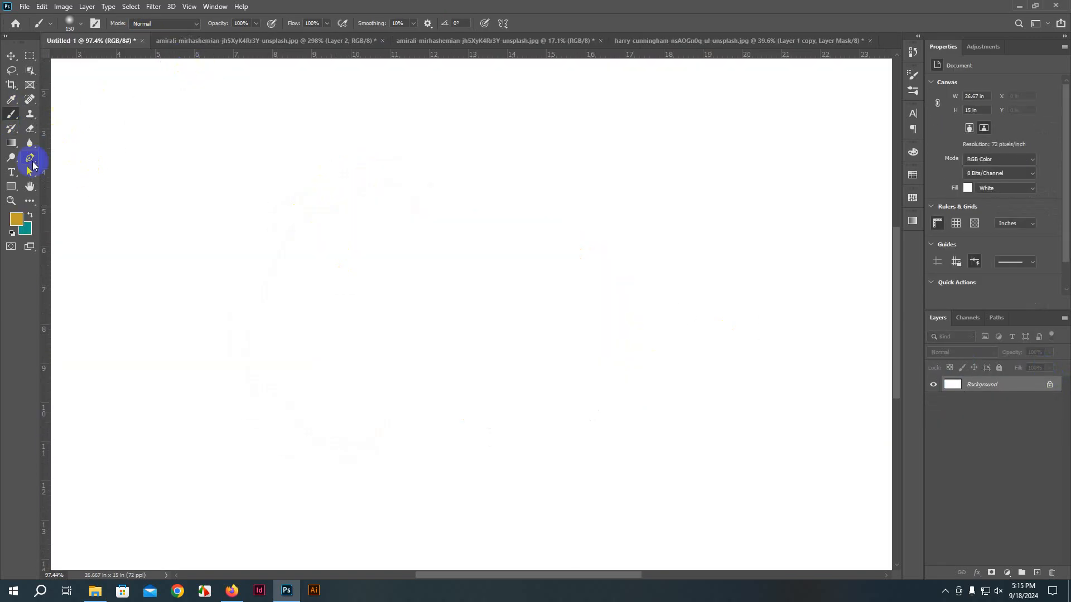
pyautogui.click(32, 159)
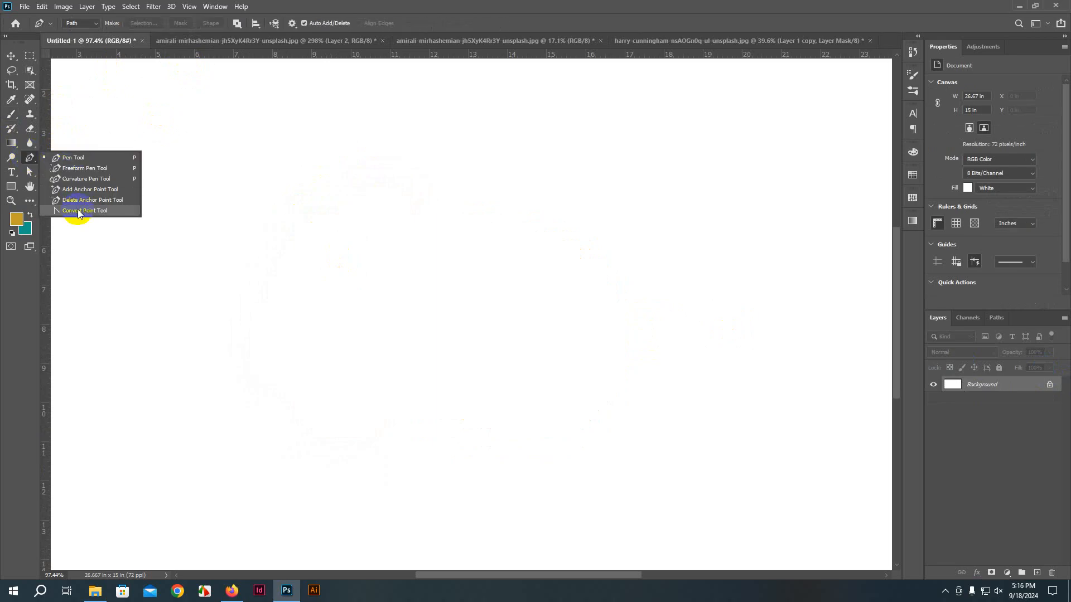
pyautogui.click(338, 6)
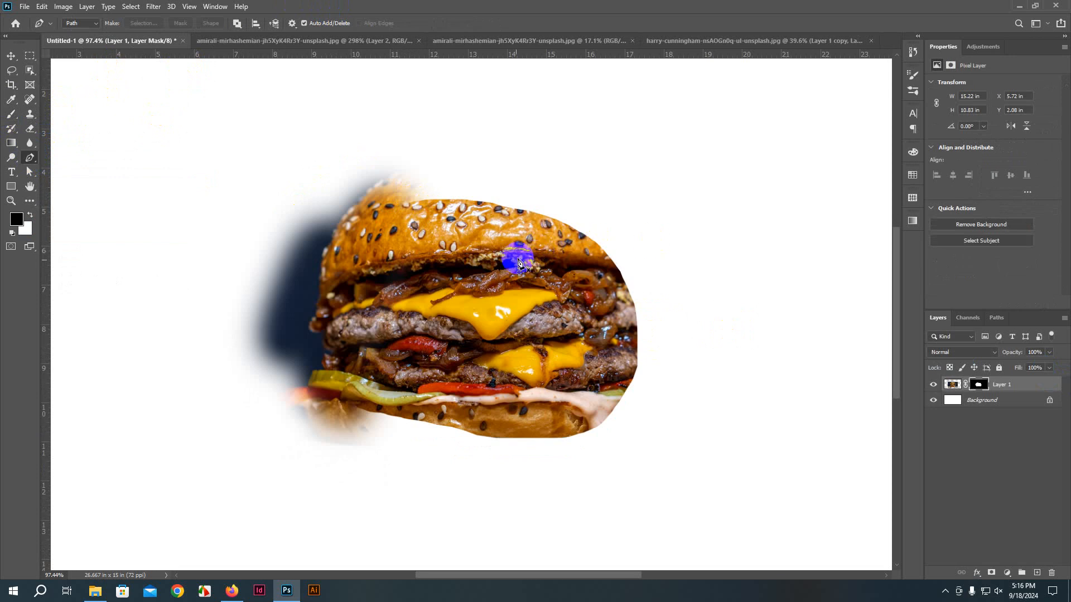
# Step: Delete the layer mask from the burger's layer without applying it
pyautogui.scroll(-1, 502, 262)
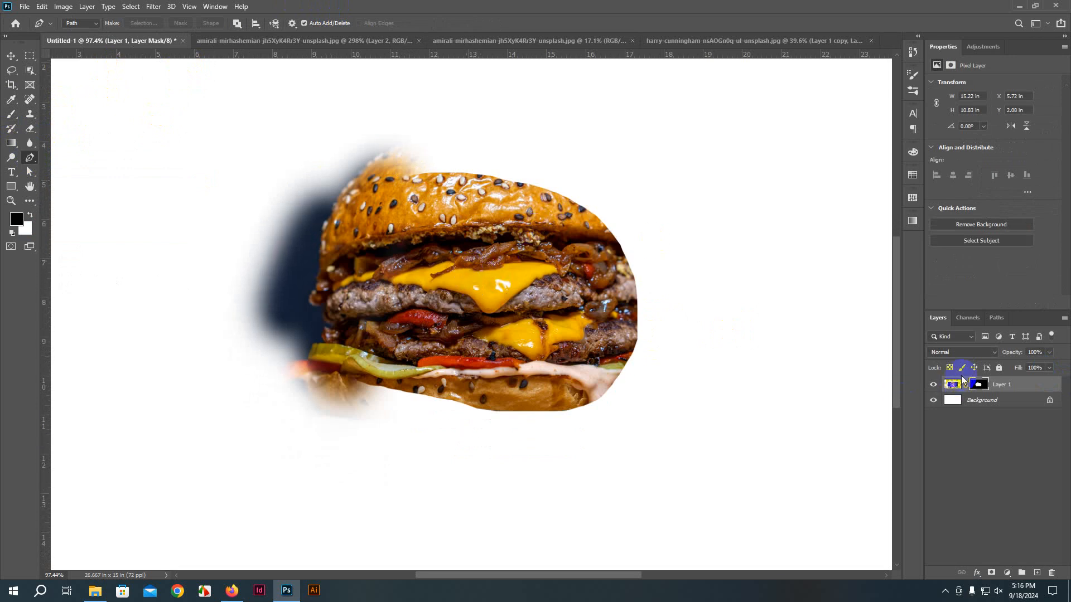
pyautogui.moveTo(979, 384); pyautogui.dragTo(1051, 573)
pyautogui.click(568, 219)
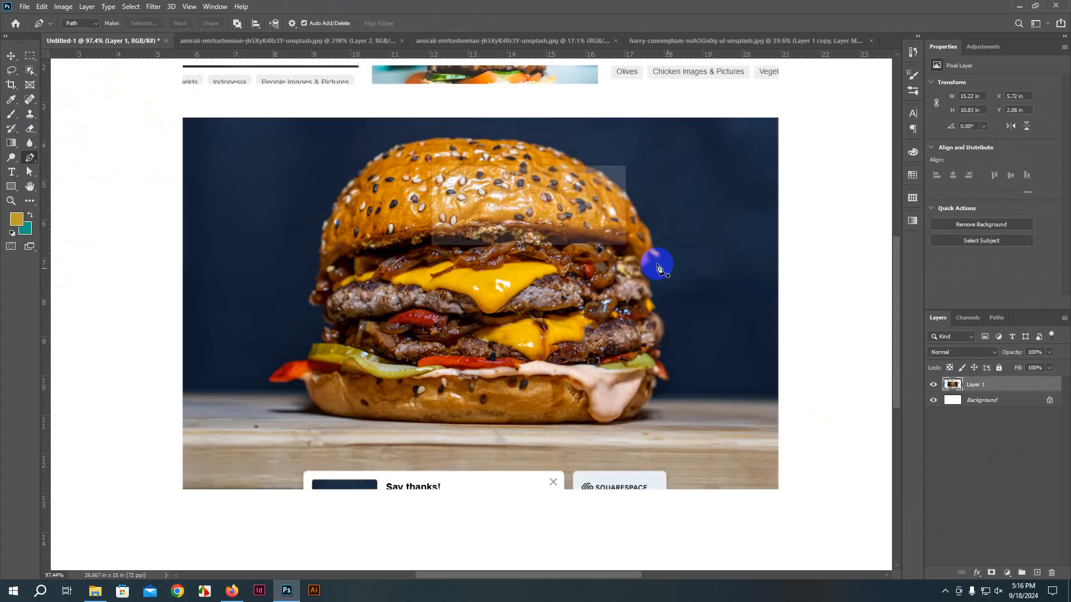
# Step: Start a Pen path around the tip of the red slice sticking out at the burger's lower left
pyautogui.scroll(4, 320, 251)
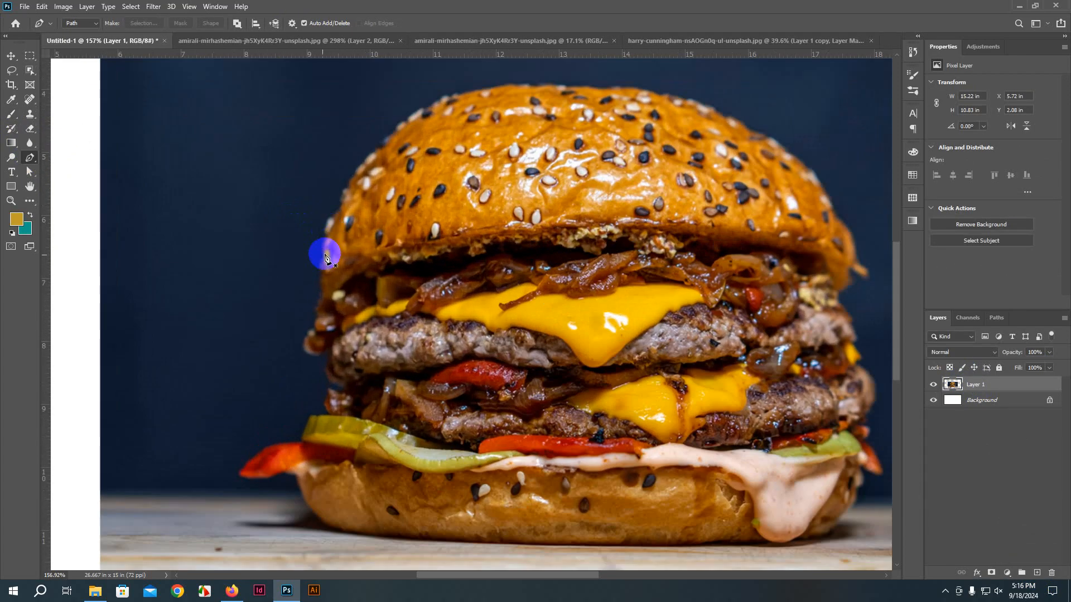
pyautogui.scroll(-3, 317, 258)
pyautogui.scroll(2, 375, 291)
pyautogui.moveTo(376, 292); pyautogui.dragTo(330, 249)
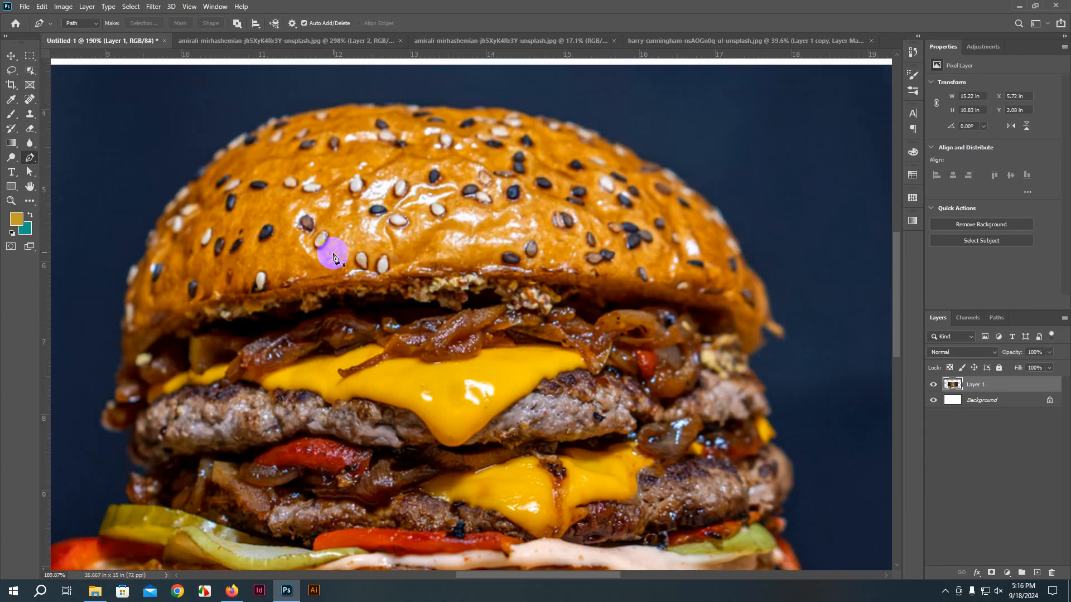
pyautogui.scroll(-3, 178, 223)
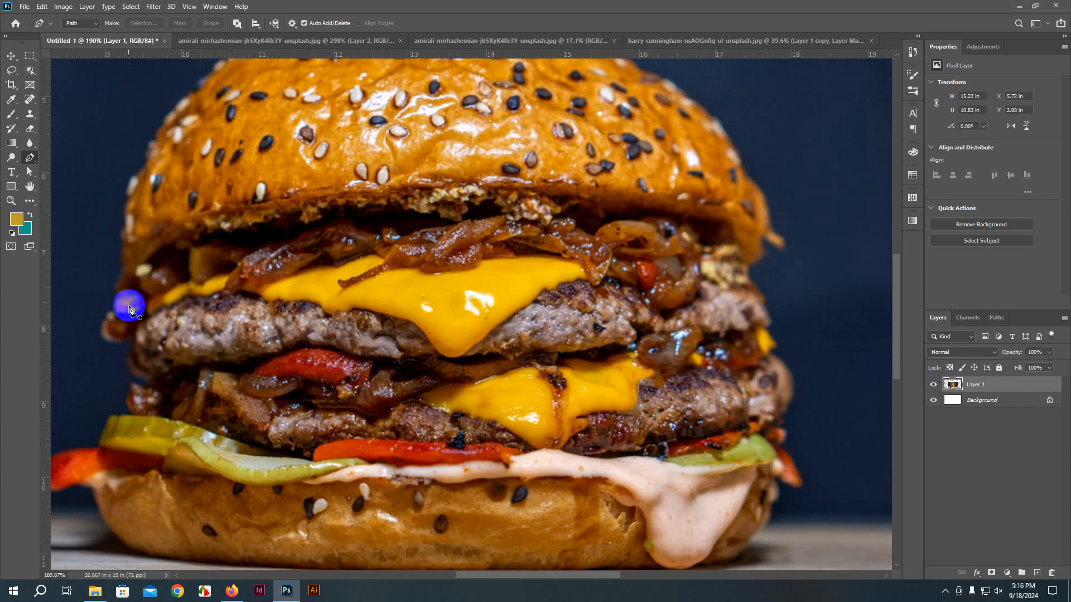
pyautogui.scroll(-2, 313, 385)
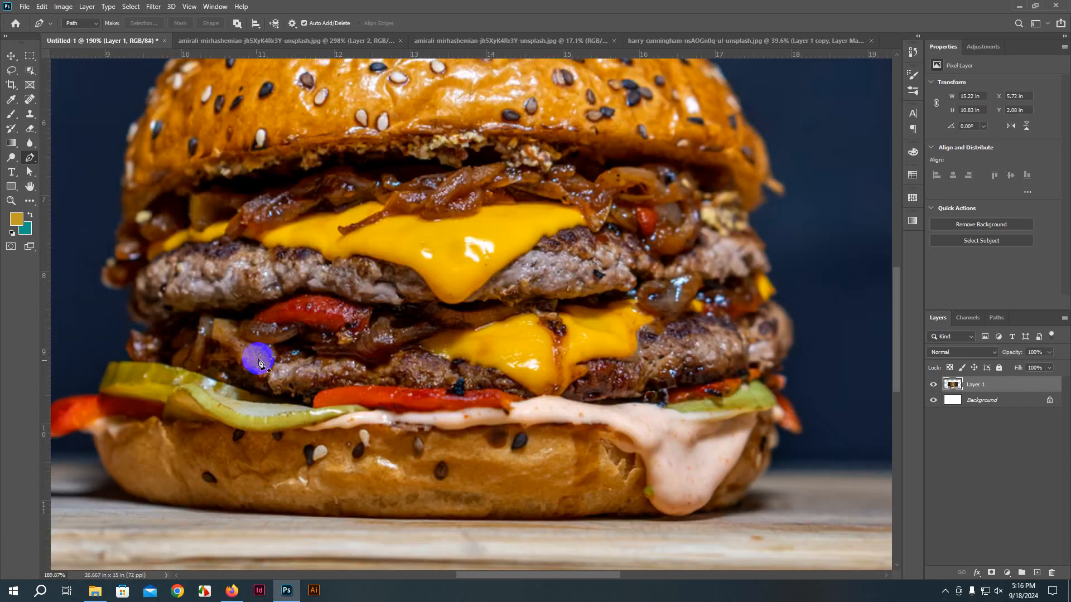
pyautogui.moveTo(249, 330); pyautogui.dragTo(427, 354)
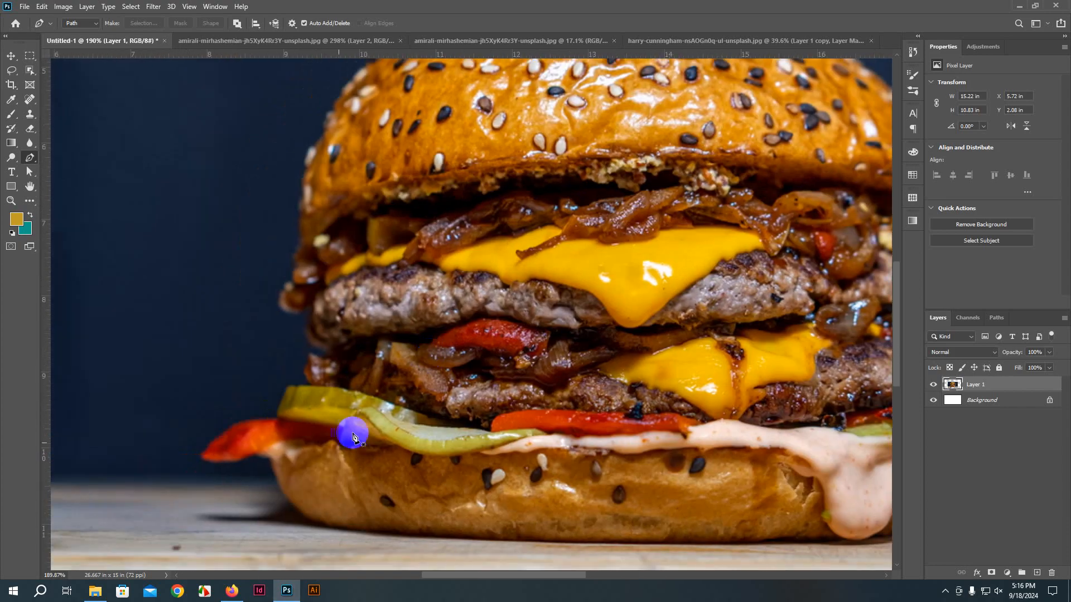
pyautogui.click(268, 454)
pyautogui.click(225, 462)
pyautogui.click(205, 462)
pyautogui.click(228, 434)
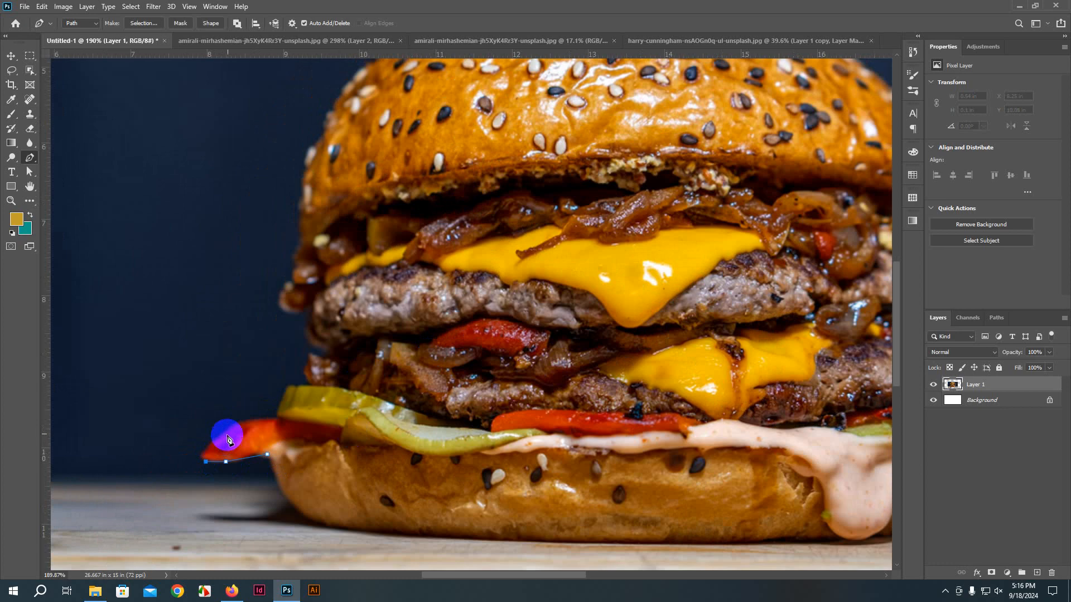
# Step: Continue the Pen path up the burger's left edge, curve it through the patties and below the bottom bun, and close it at the red slice
pyautogui.click(268, 425)
pyautogui.click(314, 400)
pyautogui.click(315, 350)
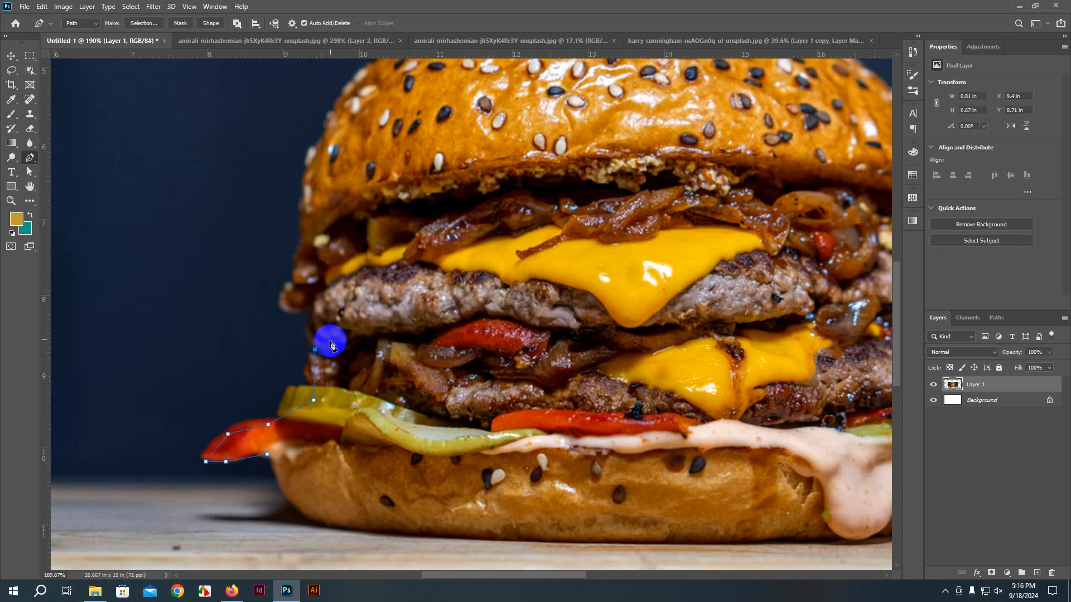
pyautogui.click(324, 321)
pyautogui.click(319, 299)
pyautogui.moveTo(572, 363); pyautogui.dragTo(581, 393)
pyautogui.moveTo(536, 521); pyautogui.dragTo(505, 551)
pyautogui.moveTo(344, 556); pyautogui.dragTo(339, 553)
pyautogui.click(267, 456)
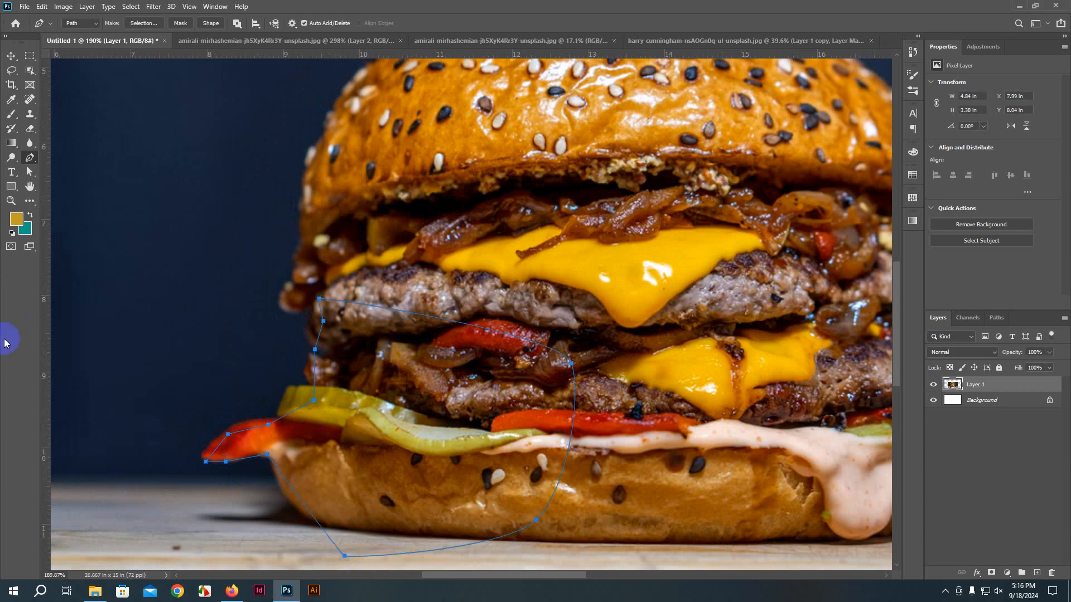
# Step: Refine the path along the red slice's upper edge with added anchor points, and move the neighbouring anchor to the pickle's upper left corner
pyautogui.scroll(-2, 72, 342)
pyautogui.scroll(5, 170, 446)
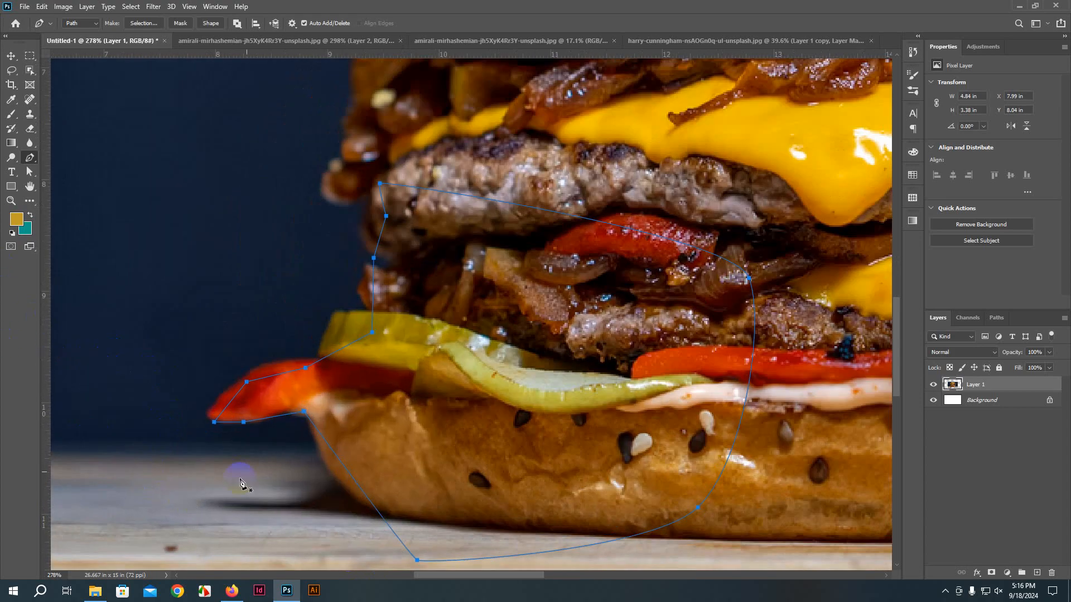
pyautogui.scroll(-1, 192, 413)
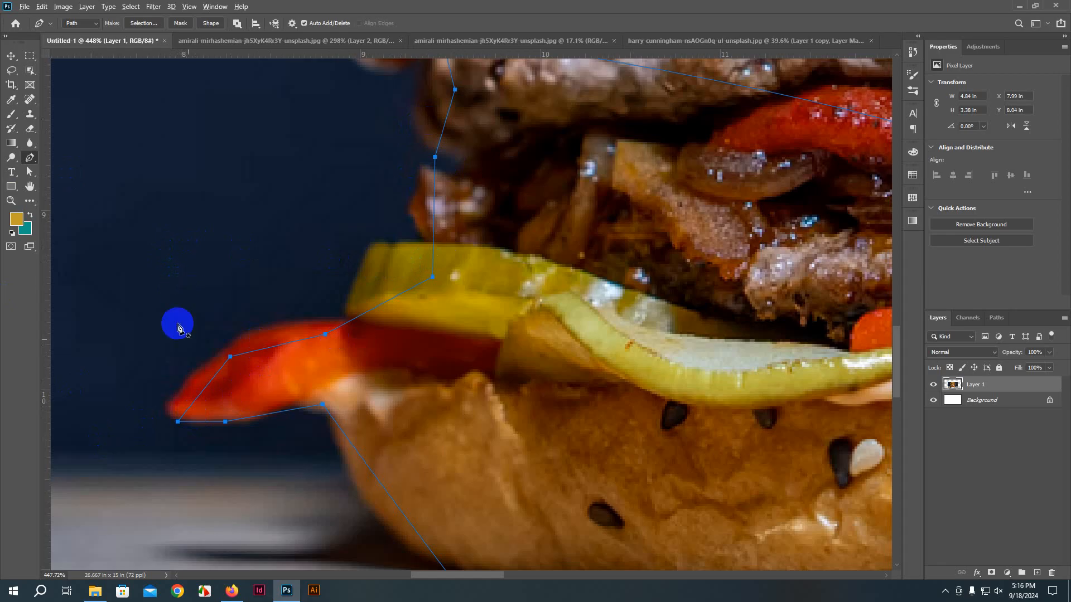
pyautogui.click(207, 385)
pyautogui.click(206, 387)
pyautogui.moveTo(208, 387); pyautogui.dragTo(258, 330)
pyautogui.moveTo(326, 334)
pyautogui.mouseDown()
pyautogui.moveTo(341, 330)
pyautogui.moveTo(325, 322)
pyautogui.mouseUp()
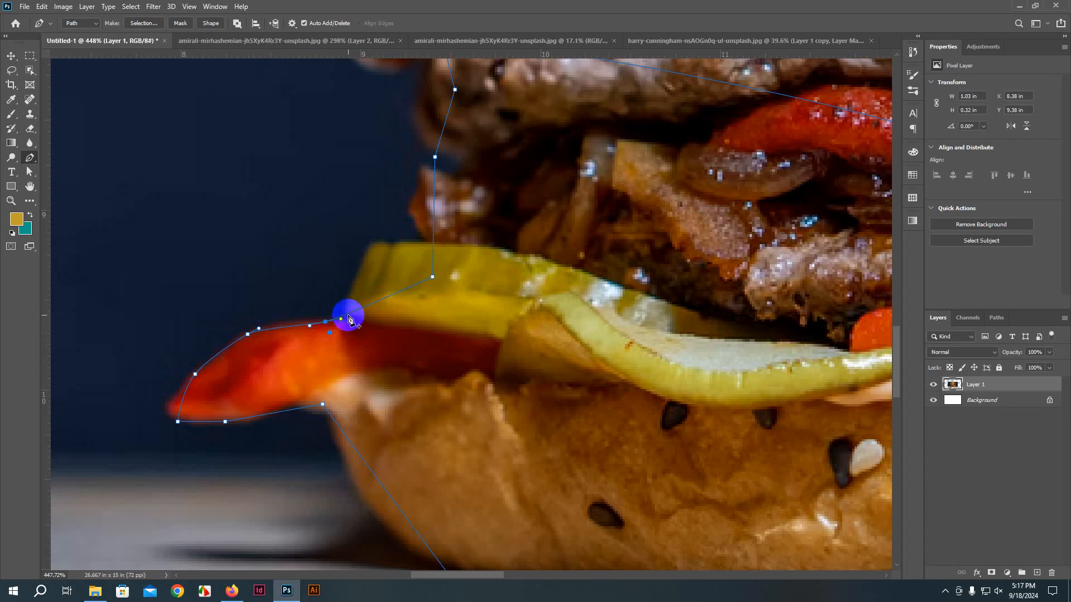
pyautogui.moveTo(349, 317); pyautogui.dragTo(347, 323)
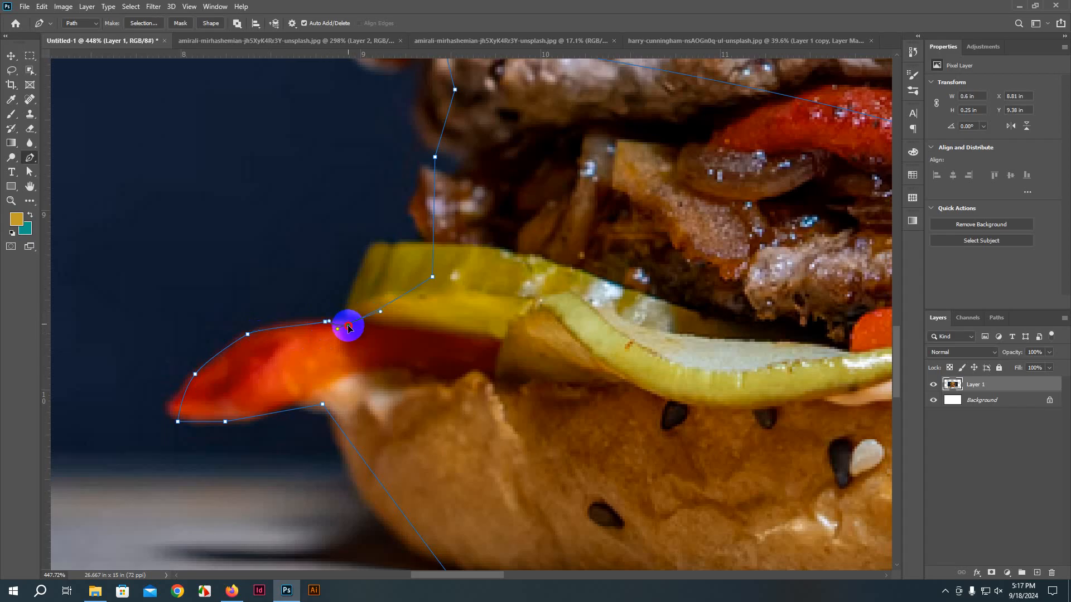
pyautogui.moveTo(434, 278); pyautogui.dragTo(372, 255)
pyautogui.moveTo(375, 244); pyautogui.dragTo(370, 246)
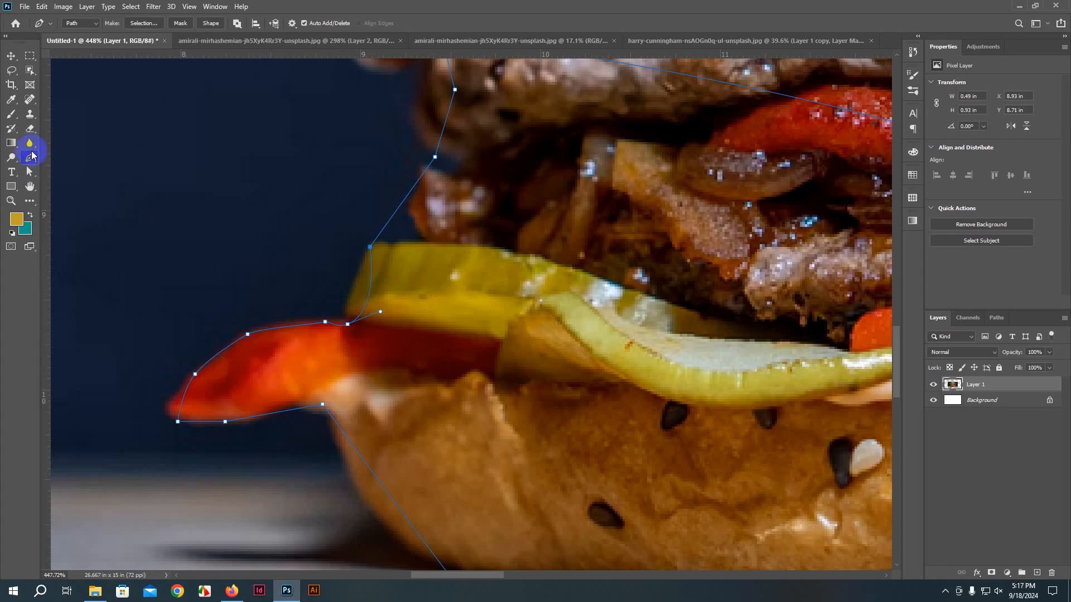
# Step: With the Curvature Pen tool, bend the path around the small brown piece just above the pickle
pyautogui.moveTo(31, 159); pyautogui.dragTo(70, 178)
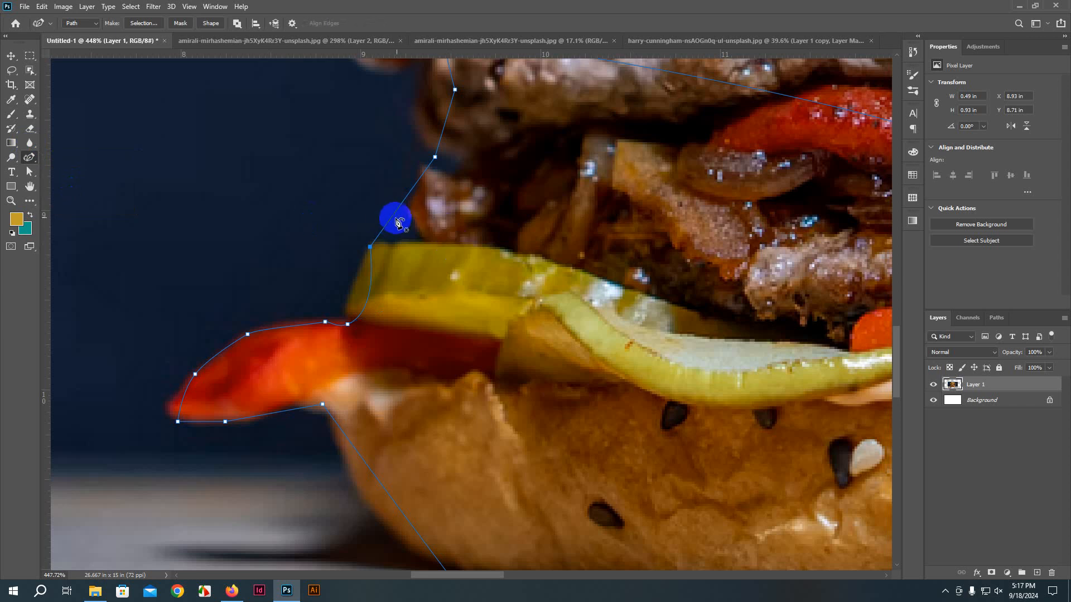
pyautogui.moveTo(395, 217); pyautogui.dragTo(416, 210)
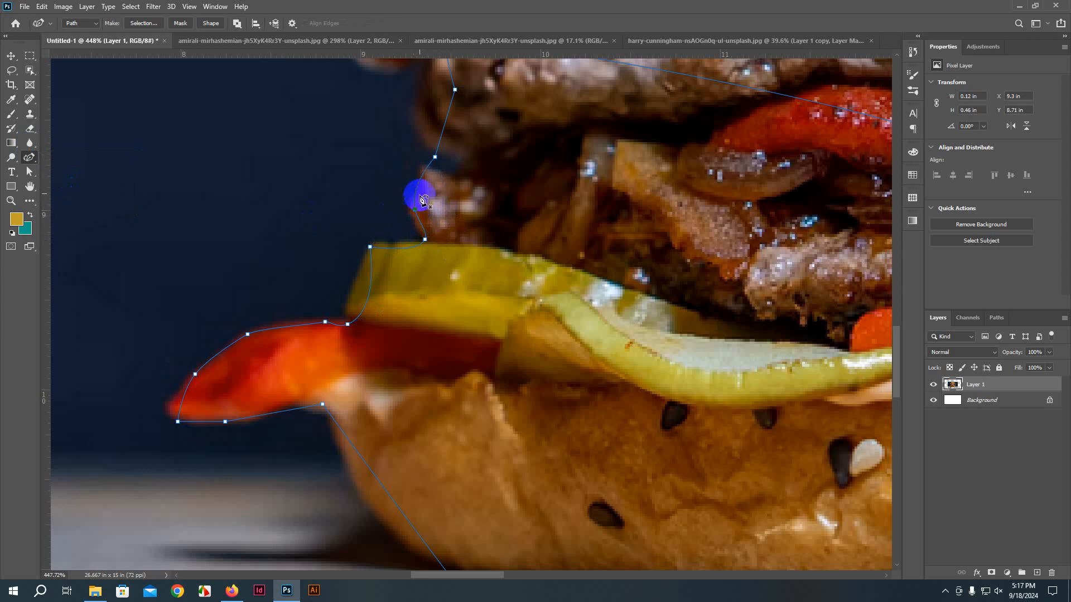
pyautogui.click(431, 164)
pyautogui.moveTo(428, 165); pyautogui.dragTo(482, 181)
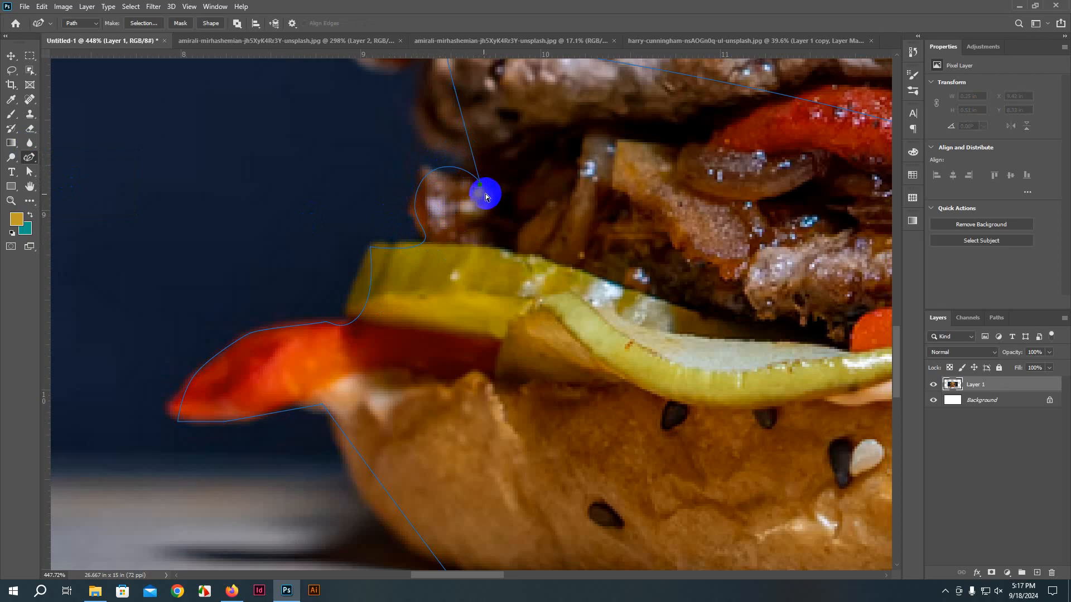
pyautogui.click(416, 200)
pyautogui.hotkey('ctrl', 'z')
pyautogui.hotkey('ctrl', 'z')
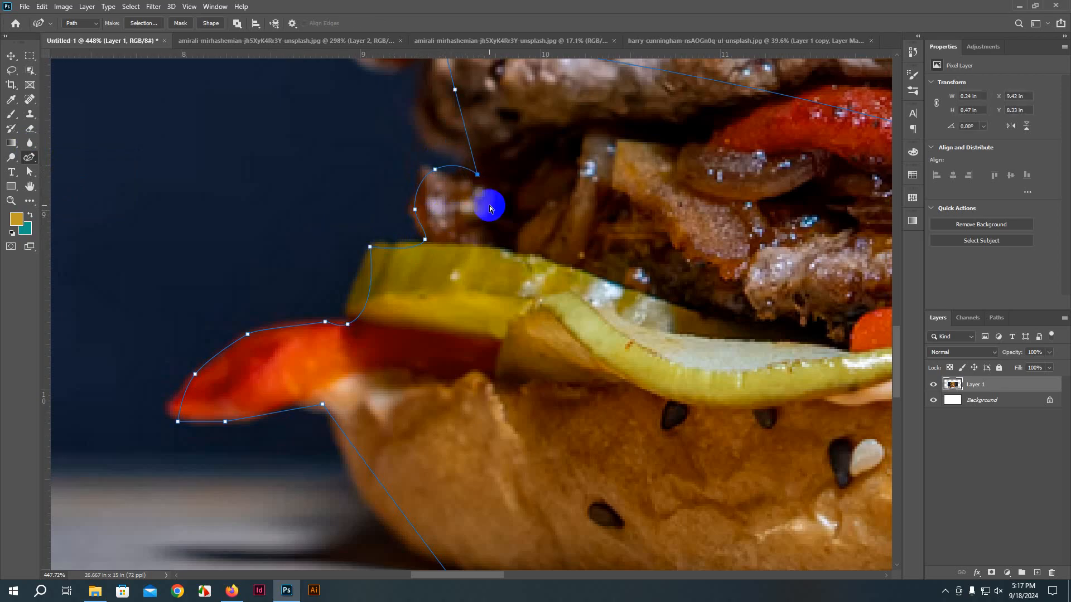
pyautogui.click(477, 175)
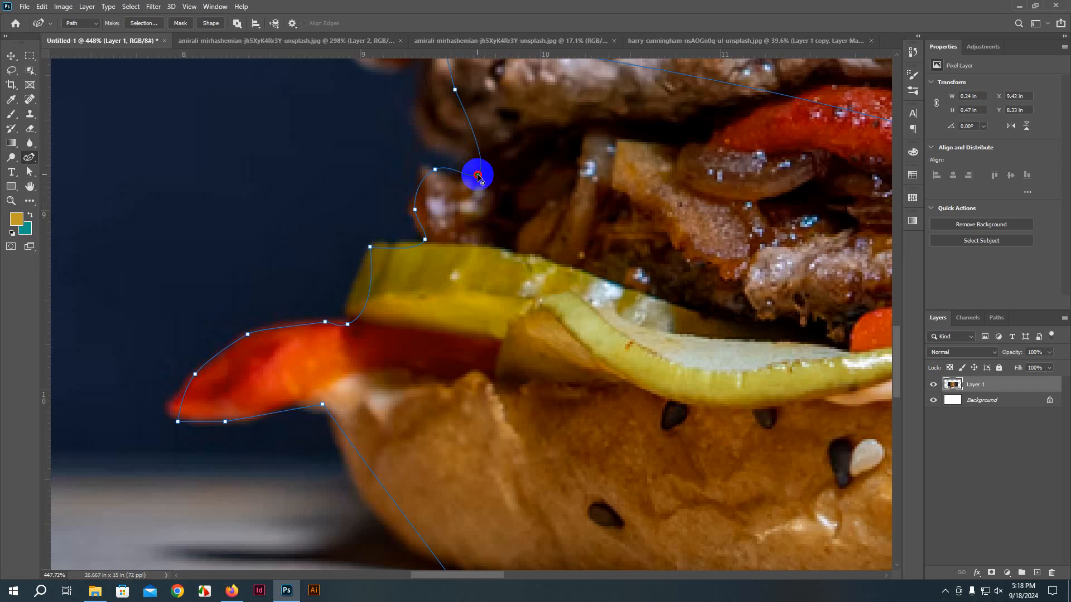
pyautogui.moveTo(476, 175); pyautogui.dragTo(485, 190)
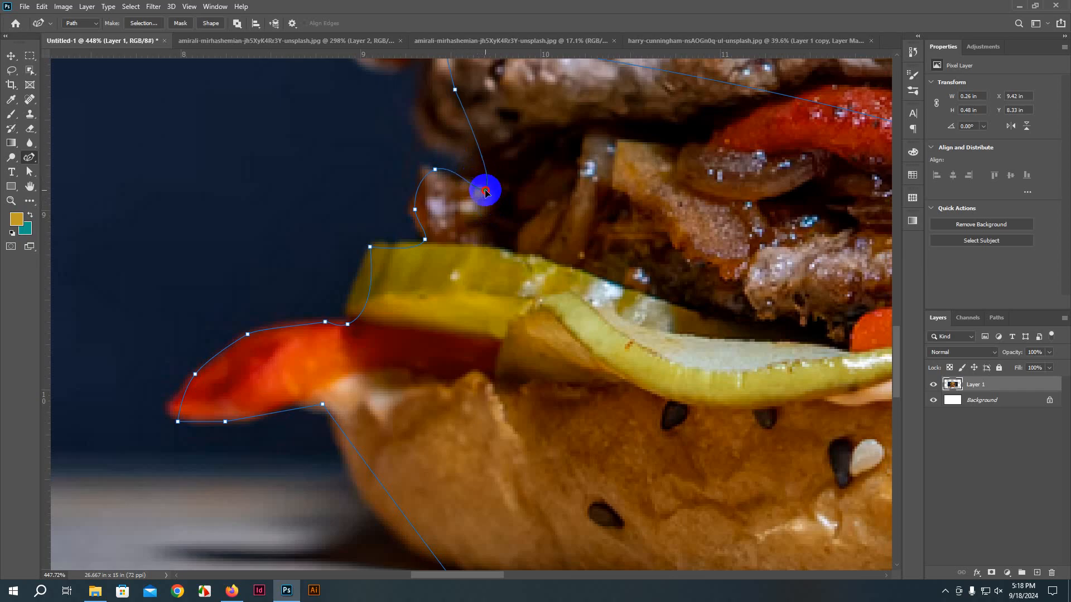
# Step: Reshape the path with curved points along the upper patty's left end and up past the onions beside it
pyautogui.click(453, 92)
pyautogui.moveTo(453, 92); pyautogui.dragTo(438, 104)
pyautogui.moveTo(513, 131); pyautogui.dragTo(450, 352)
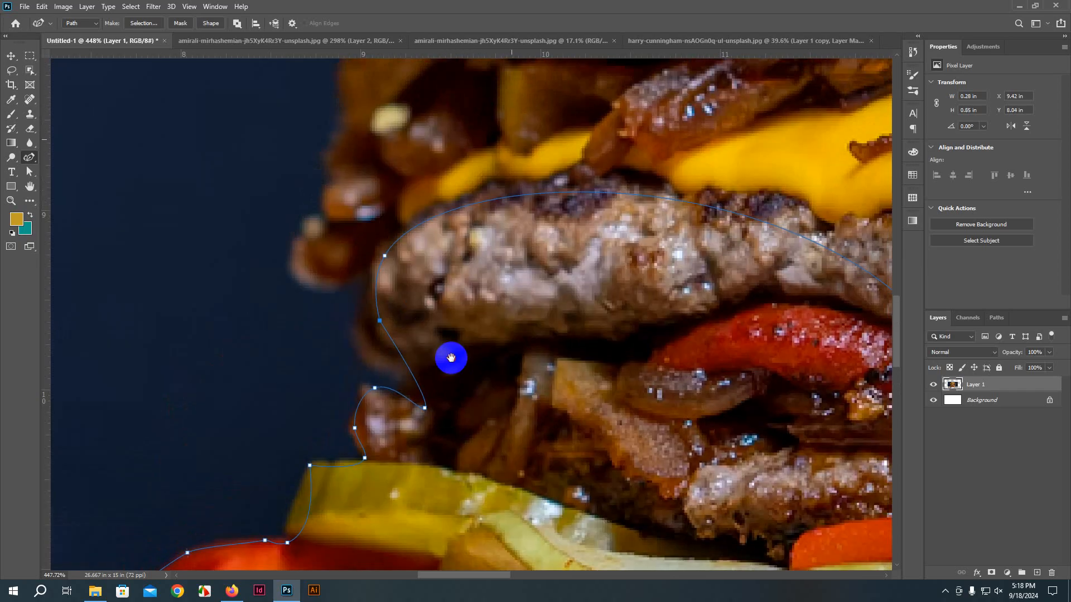
pyautogui.moveTo(391, 258); pyautogui.dragTo(372, 282)
pyautogui.click(344, 215)
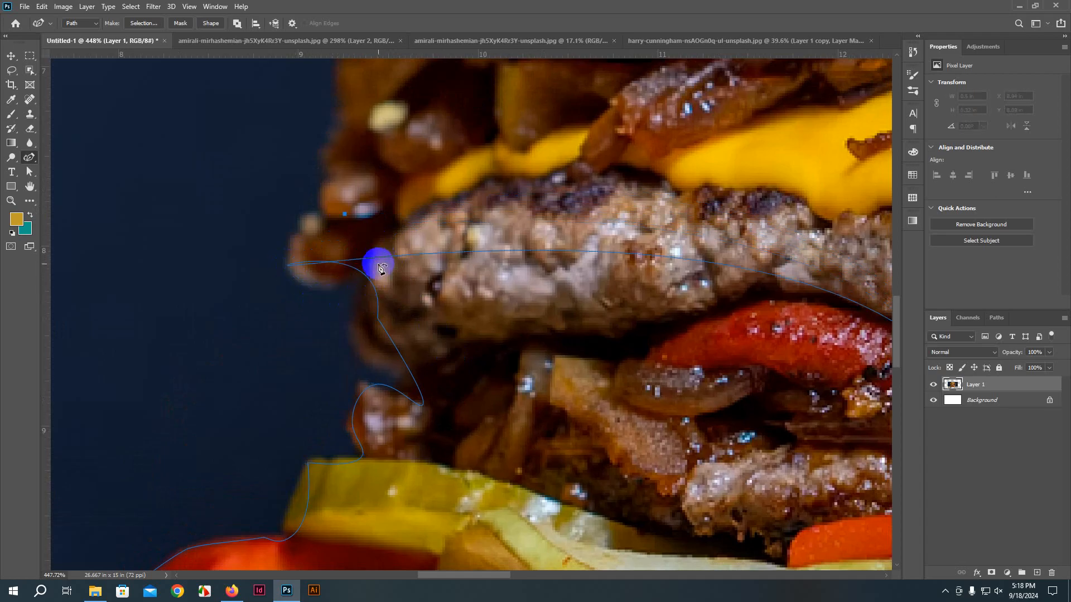
pyautogui.hotkey('ctrl', 'z')
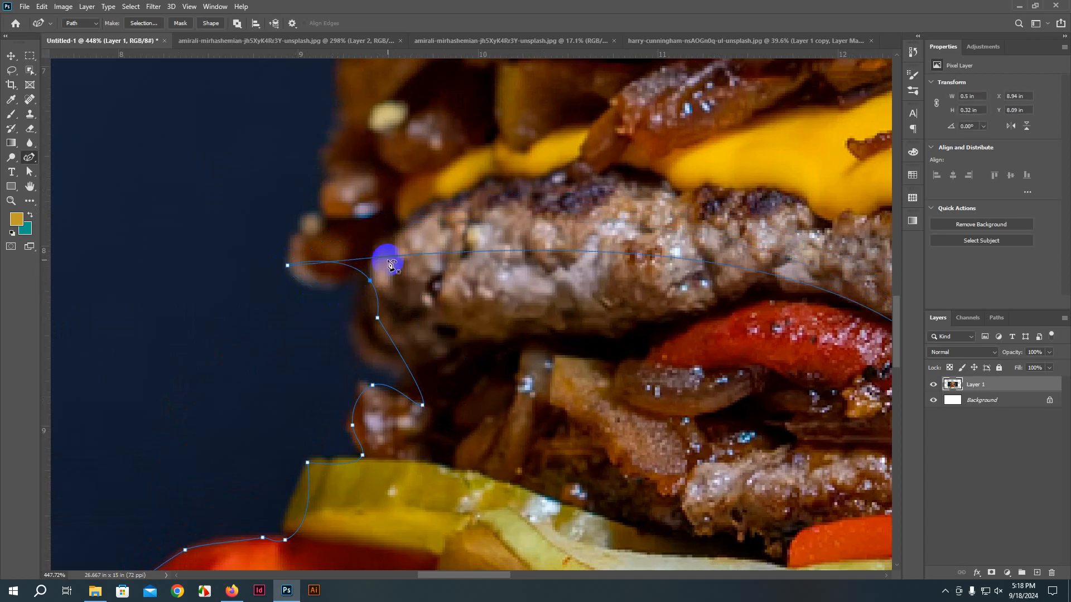
pyautogui.moveTo(389, 260); pyautogui.dragTo(324, 166)
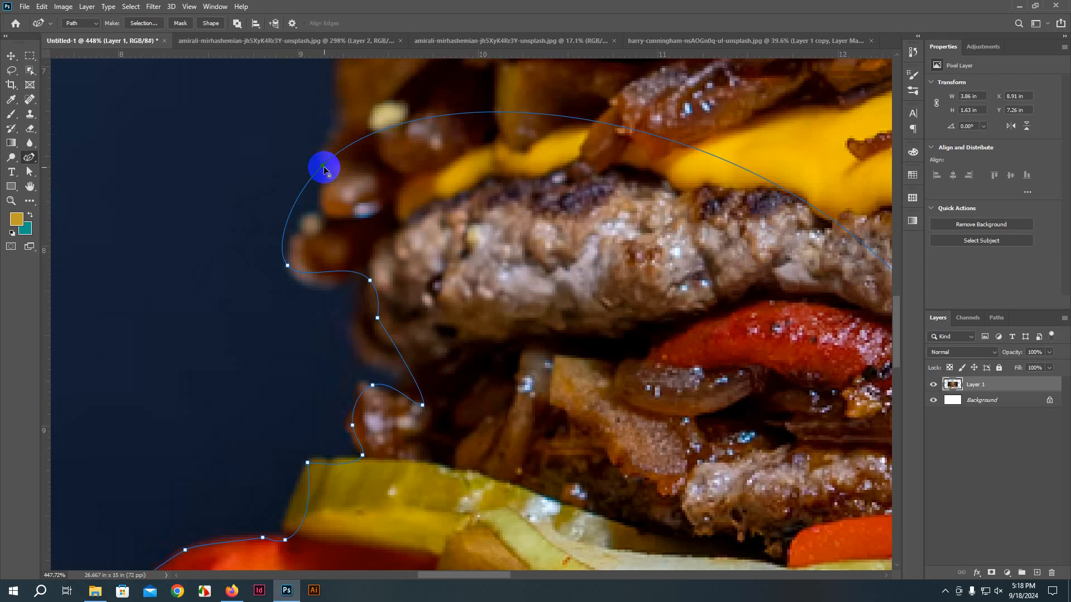
# Step: Review the Pen tool variants, including Add Anchor Point, Delete Anchor Point and Convert Point, against the path's anchors
pyautogui.click(29, 158)
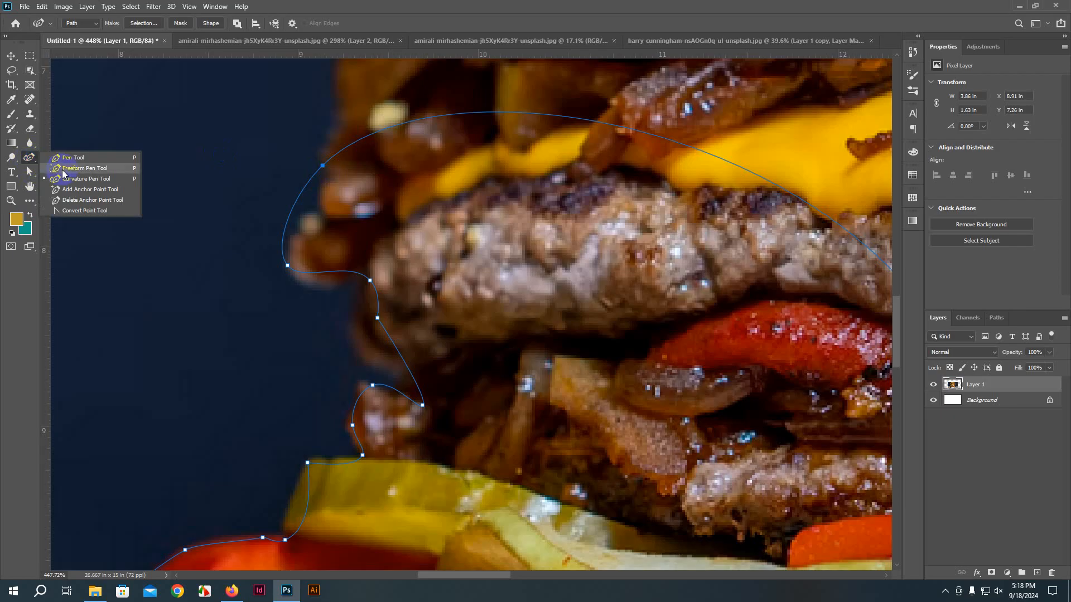
pyautogui.click(65, 200)
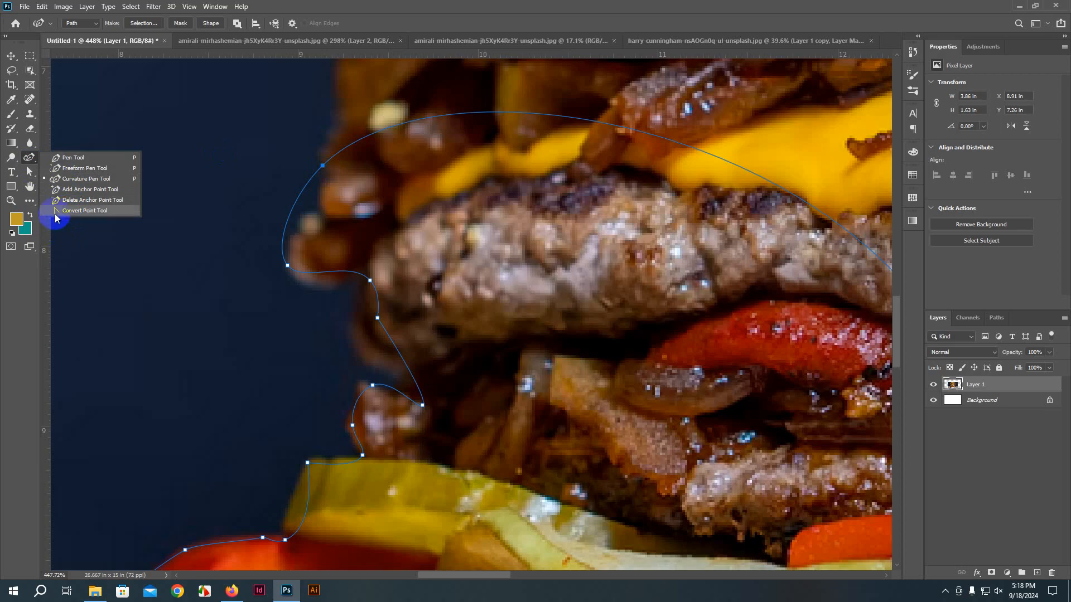
pyautogui.click(55, 218)
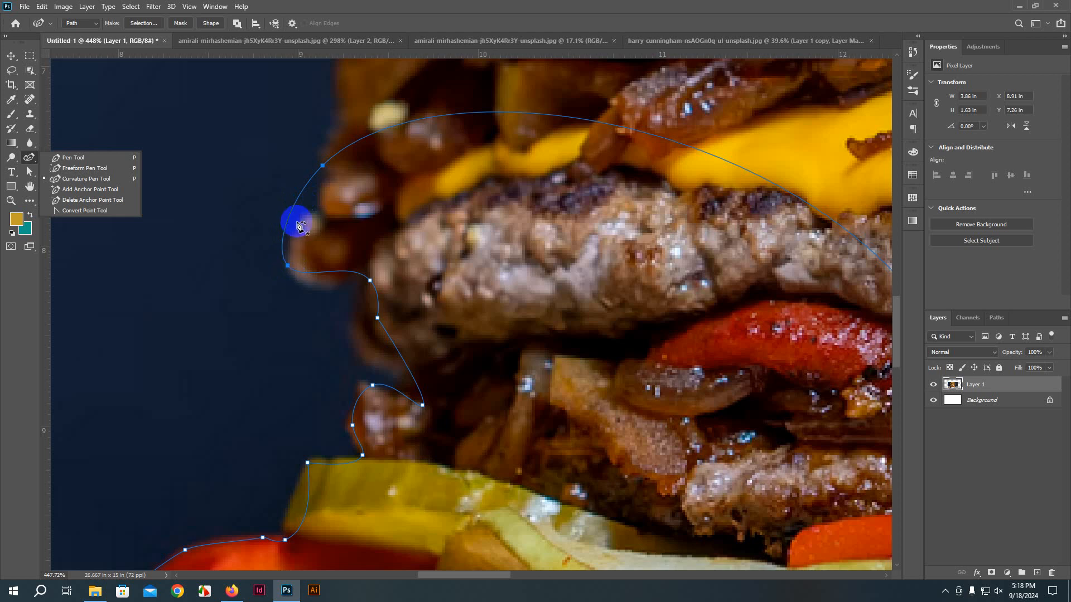
pyautogui.click(322, 165)
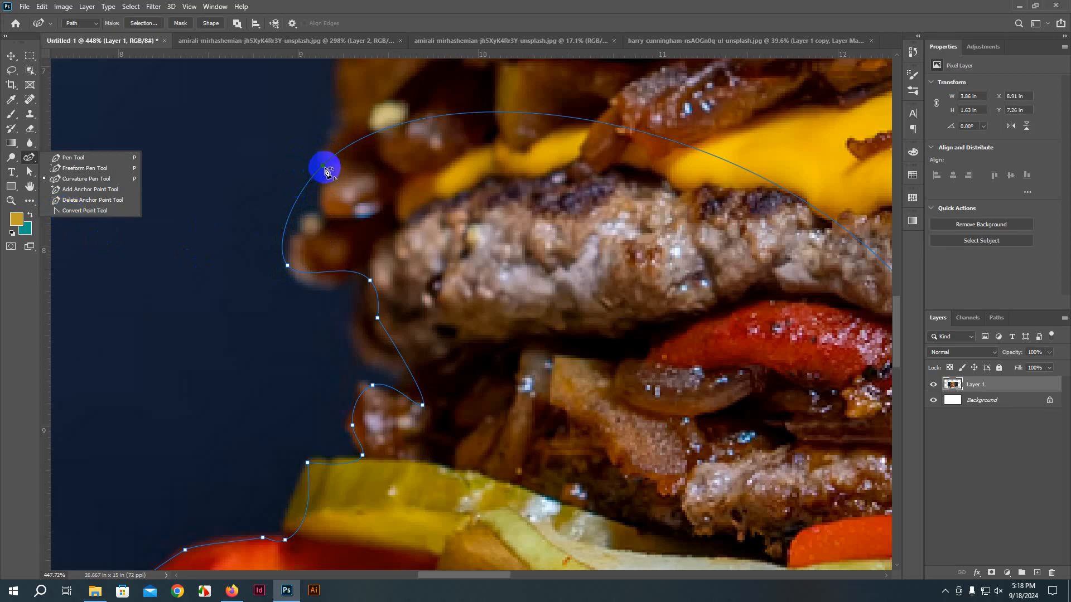
pyautogui.click(322, 166)
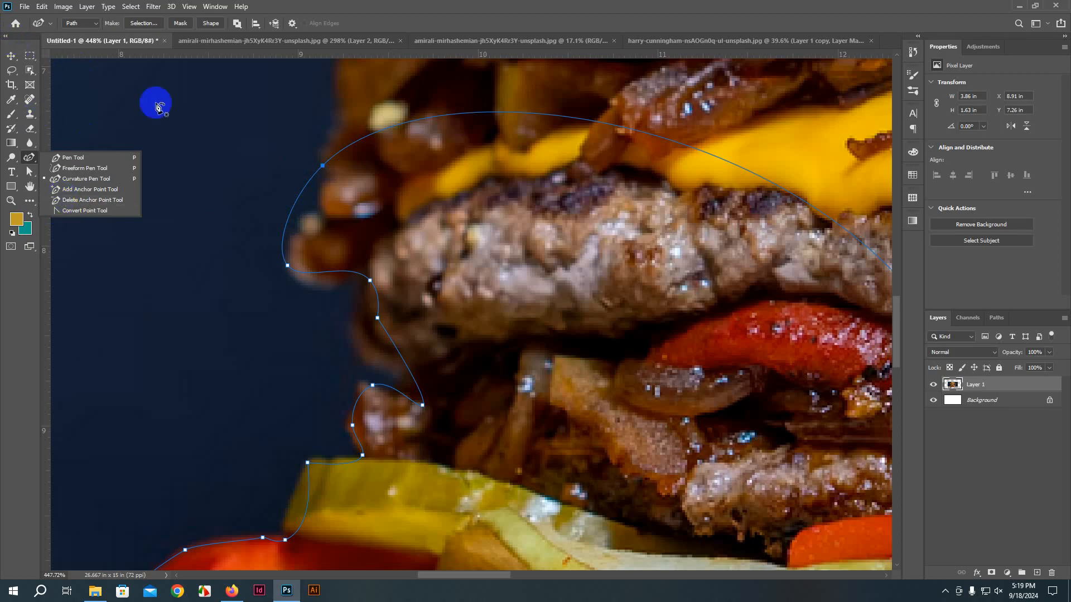
pyautogui.click(342, 7)
# Step: Switch to the Move tool, dismiss the path, and hide the burger's Layer 1 to leave a blank white canvas
pyautogui.scroll(-5, 442, 418)
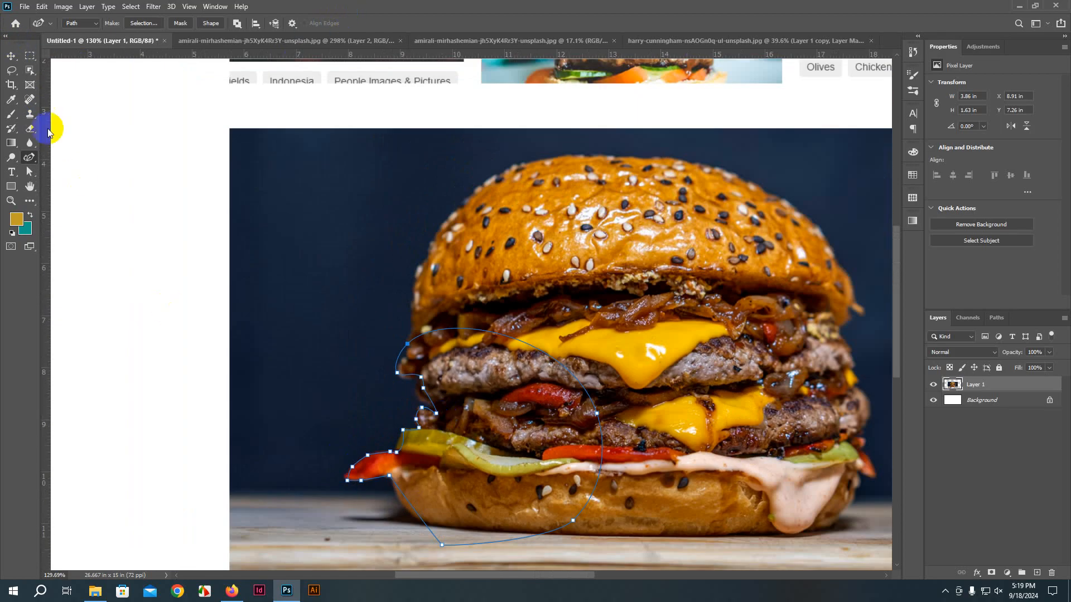
pyautogui.click(11, 56)
pyautogui.click(408, 359)
pyautogui.press('Escape')
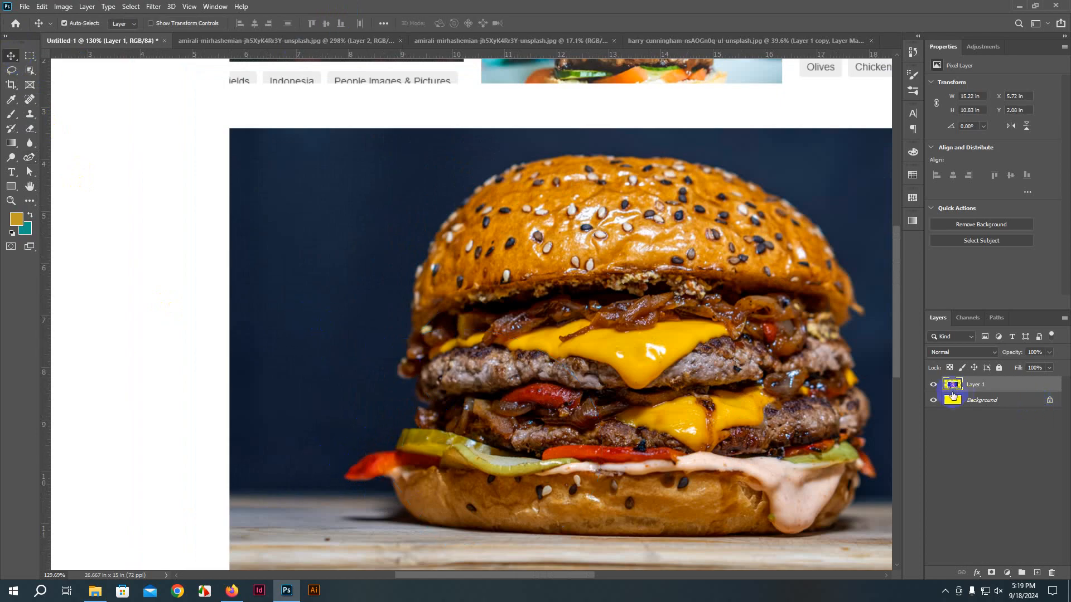
pyautogui.click(933, 384)
pyautogui.scroll(-2, 611, 360)
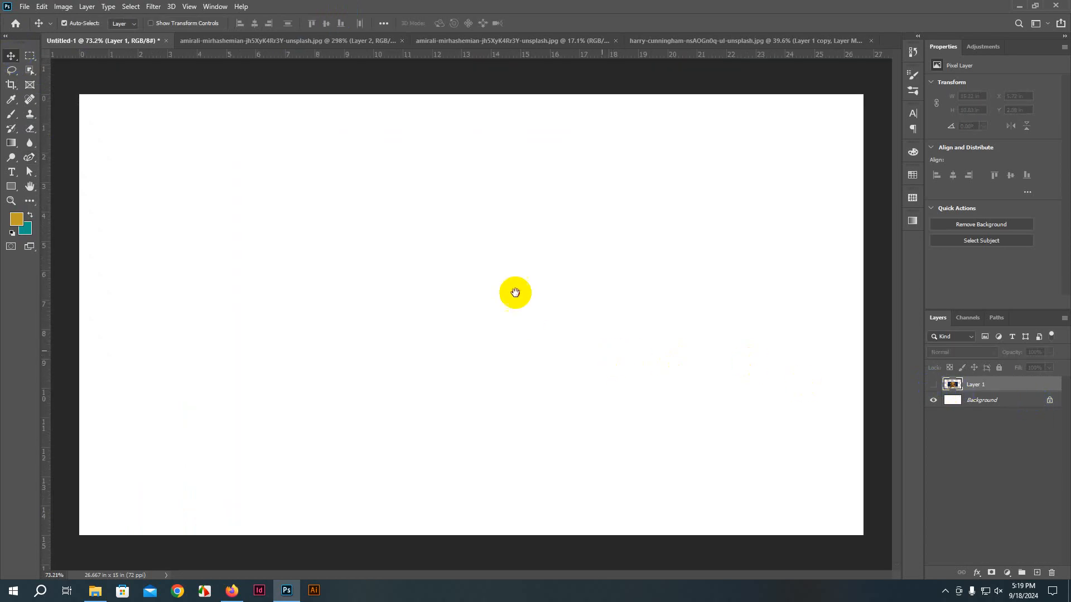
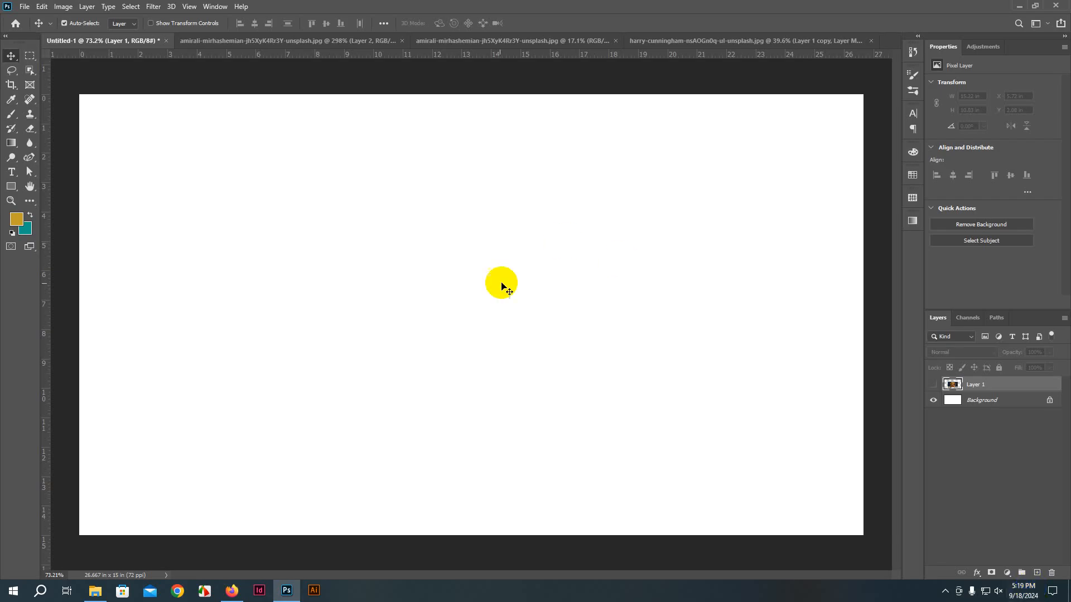
# Step: With the Rectangle tool, draw a black rectangle about 591 × 631 px and a square about 490 × 490 px, undoing each
pyautogui.click(11, 187)
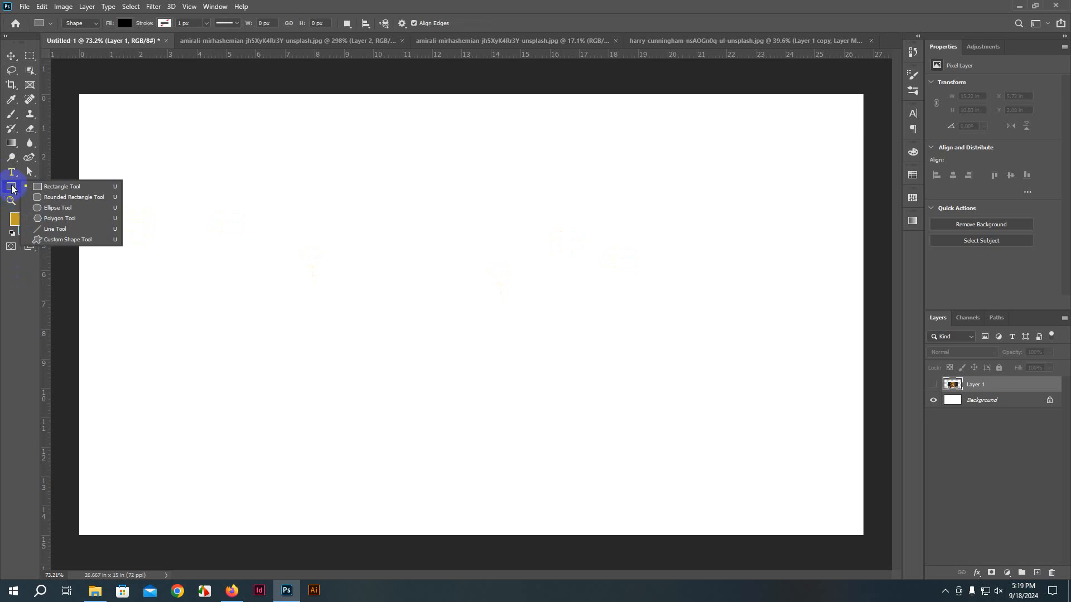
pyautogui.click(35, 187)
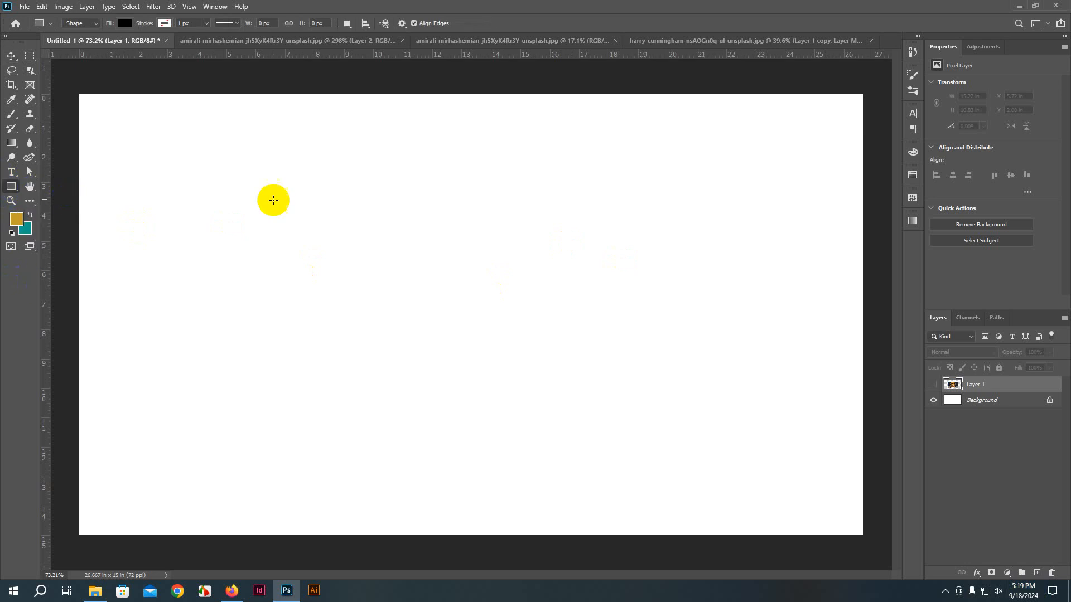
pyautogui.moveTo(246, 173); pyautogui.dragTo(488, 430)
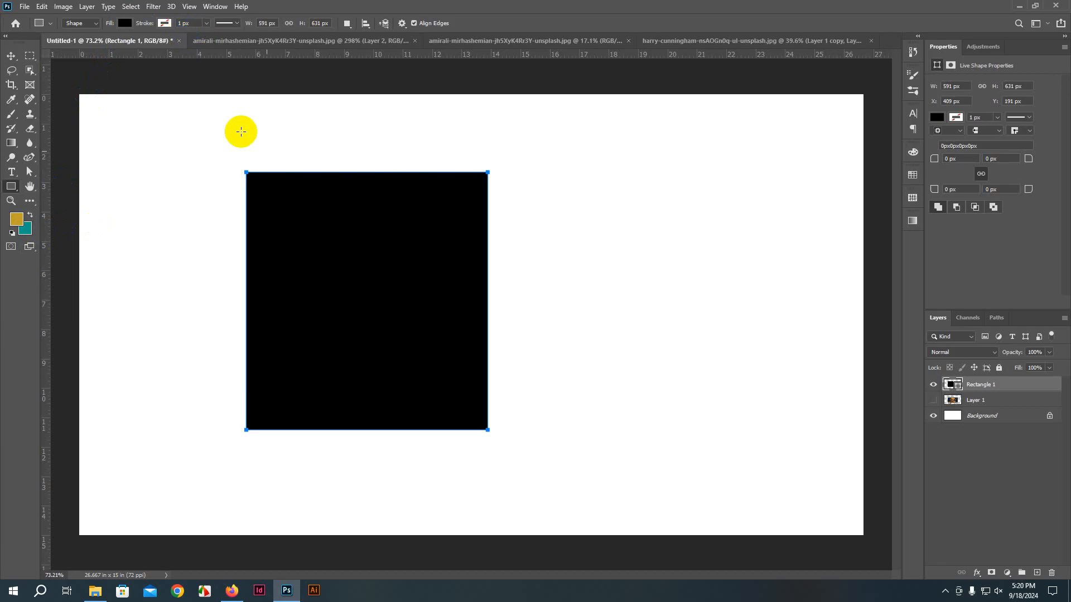
pyautogui.click(268, 290)
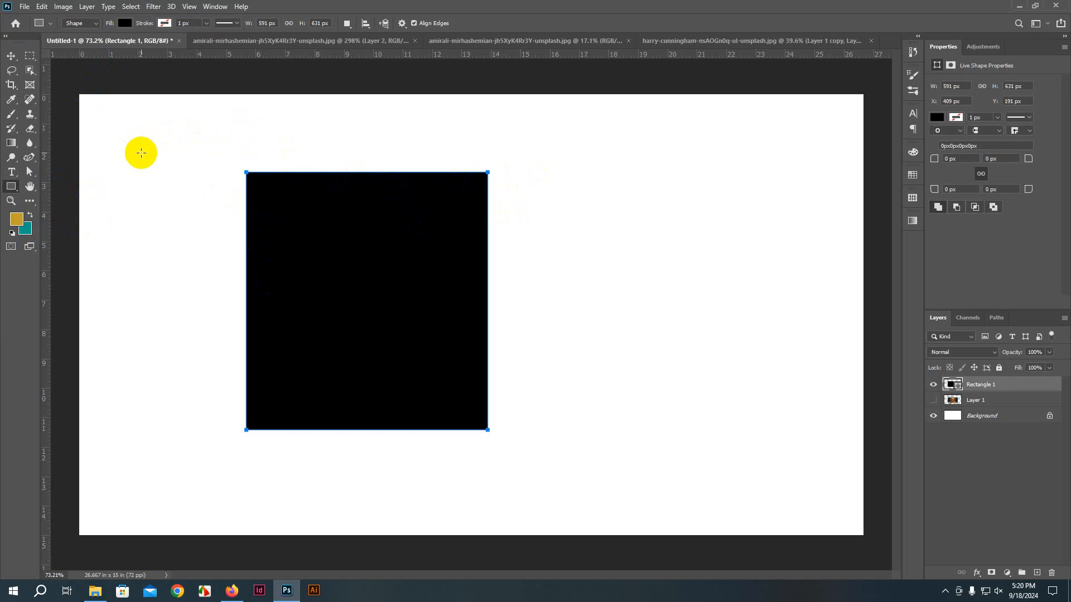
pyautogui.hotkey('ctrl', 'z')
pyautogui.moveTo(189, 151); pyautogui.dragTo(390, 352)
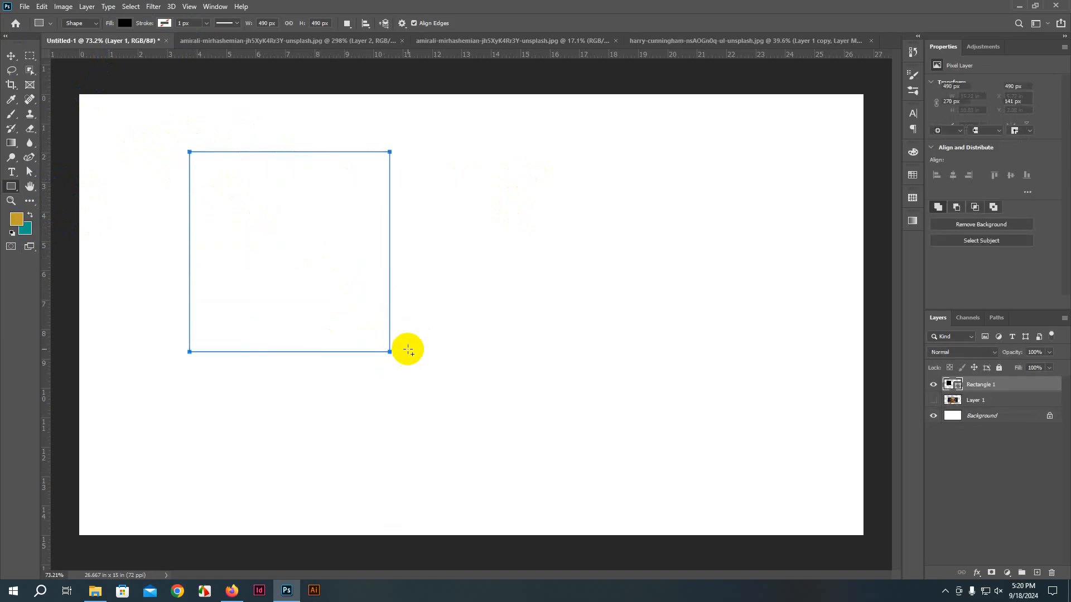
pyautogui.hotkey('ctrl', 'z')
# Step: Create a 100 × 100 px black square by specifying its dimensions, and delete it
pyautogui.click(227, 179)
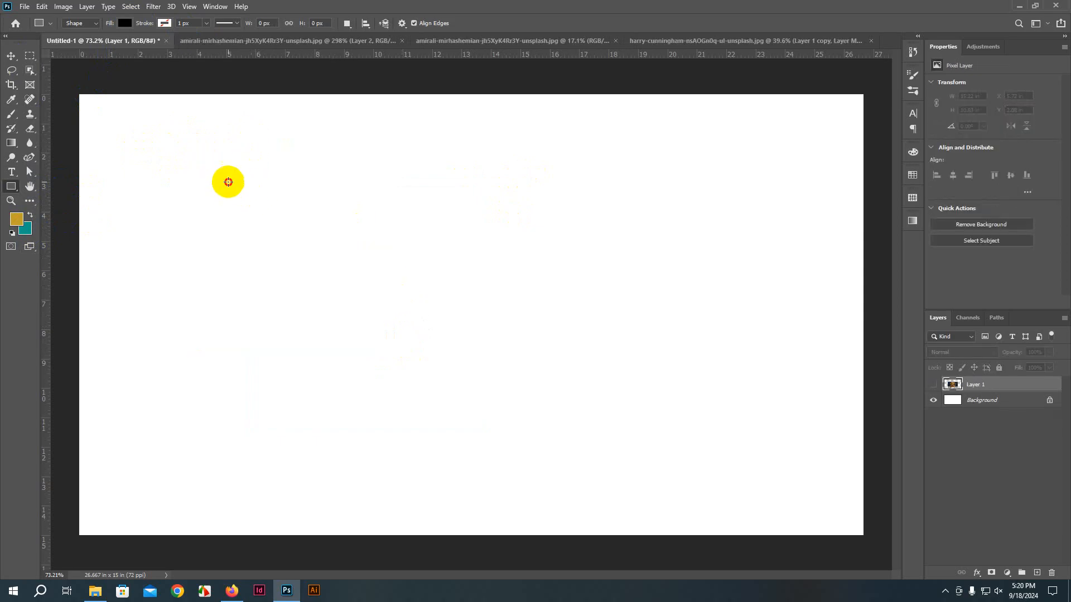
pyautogui.click(496, 218)
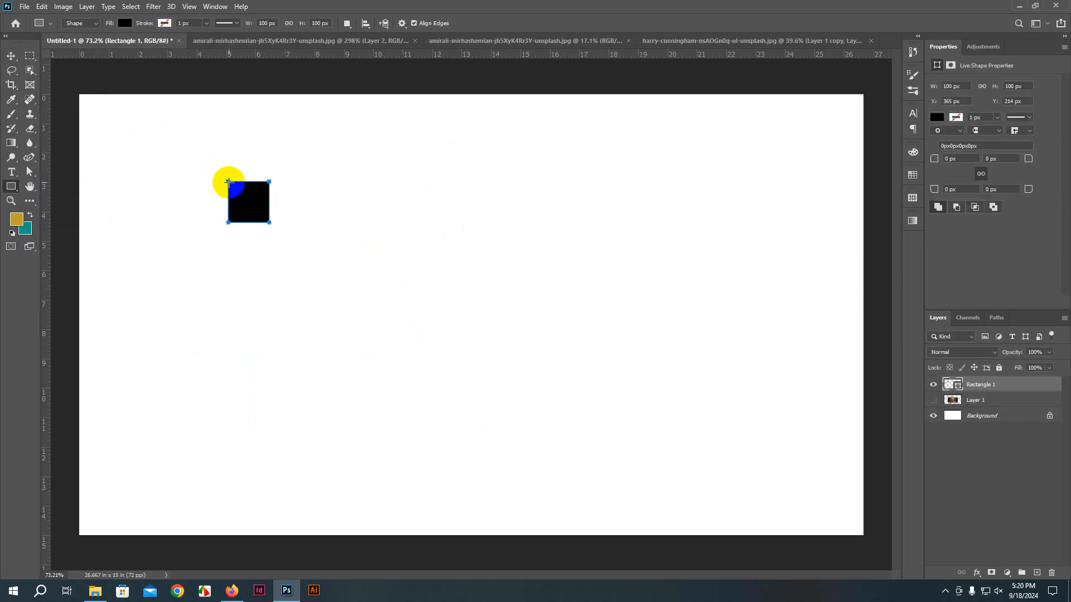
pyautogui.press('Delete')
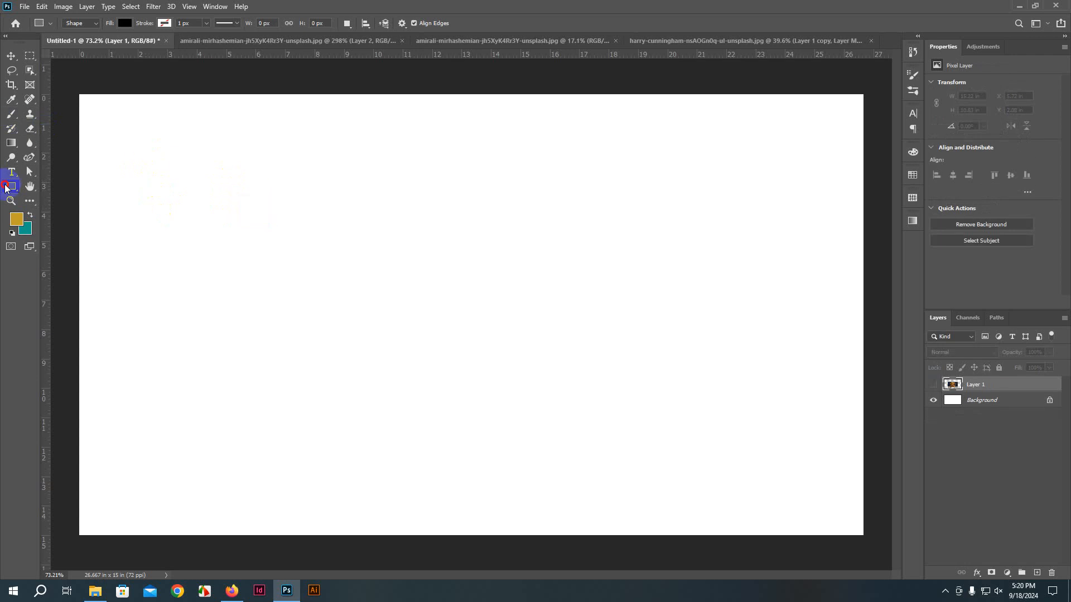
# Step: With the Rounded Rectangle tool at a 10 px radius, draw a black shape about 729 × 473 px and inspect its corners
pyautogui.rightClick(11, 187)
pyautogui.click(47, 200)
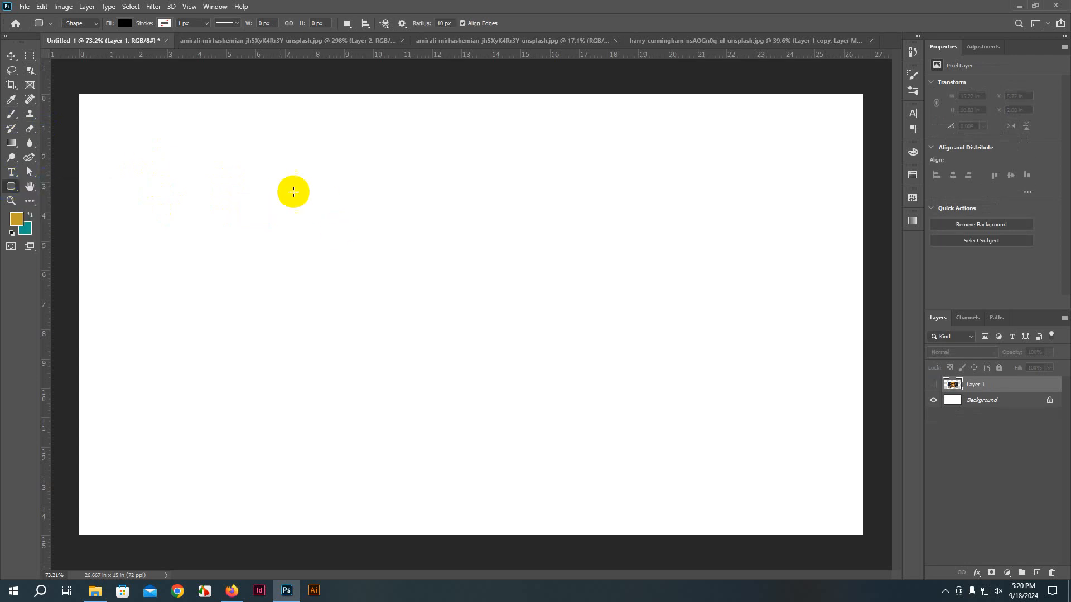
pyautogui.moveTo(237, 182); pyautogui.dragTo(533, 374)
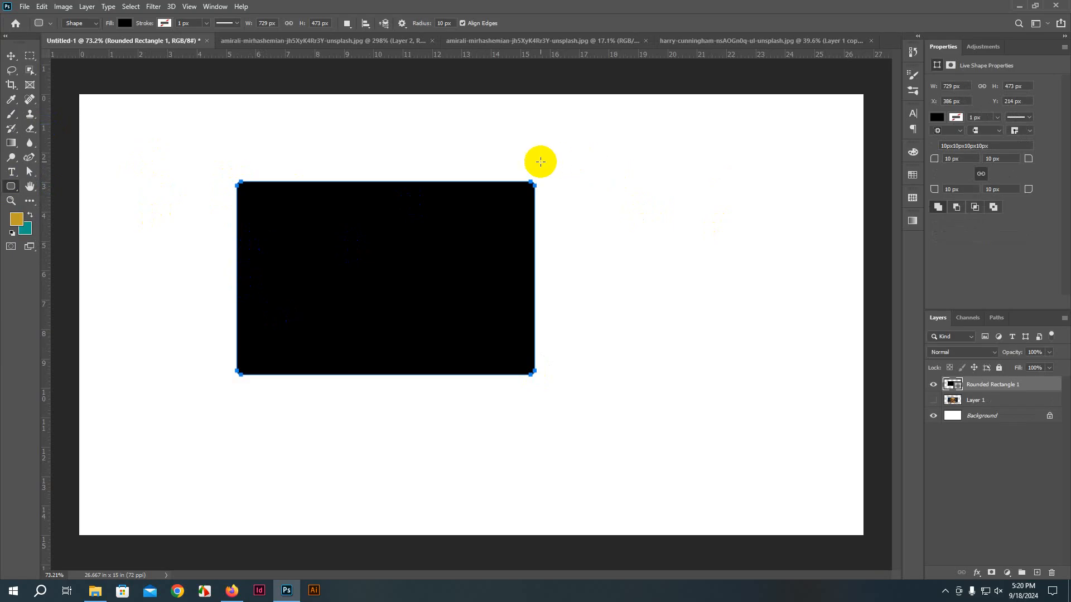
pyautogui.click(253, 185)
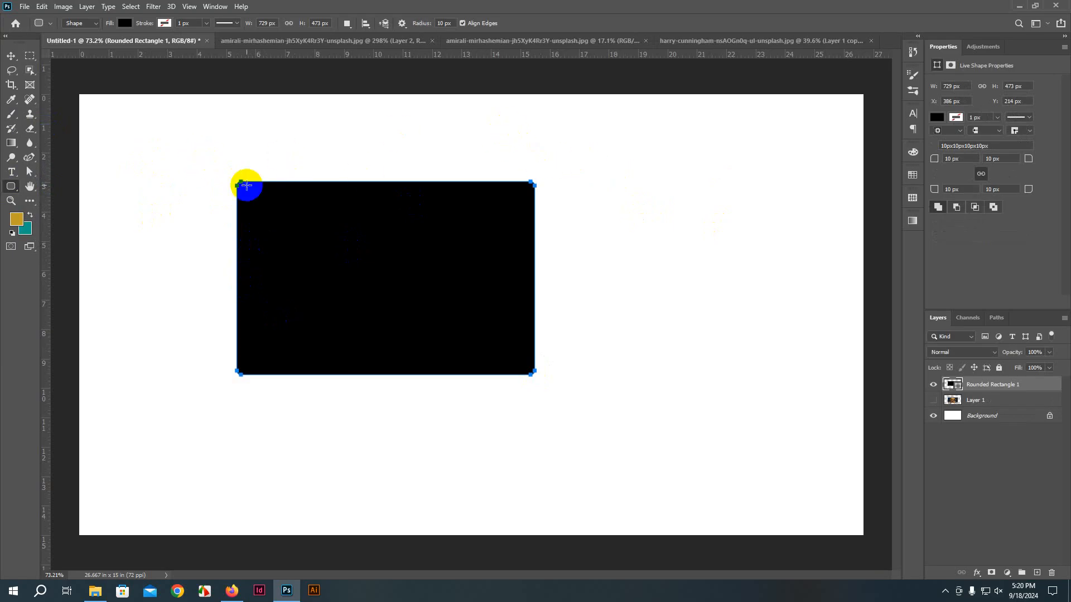
pyautogui.scroll(2, 271, 170)
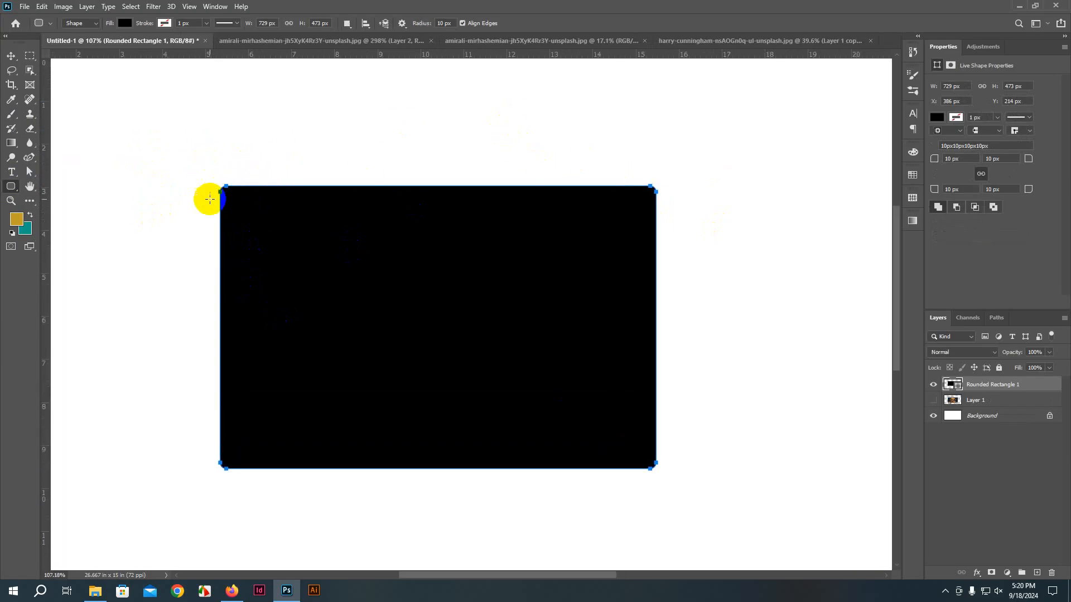
pyautogui.scroll(-3, 208, 192)
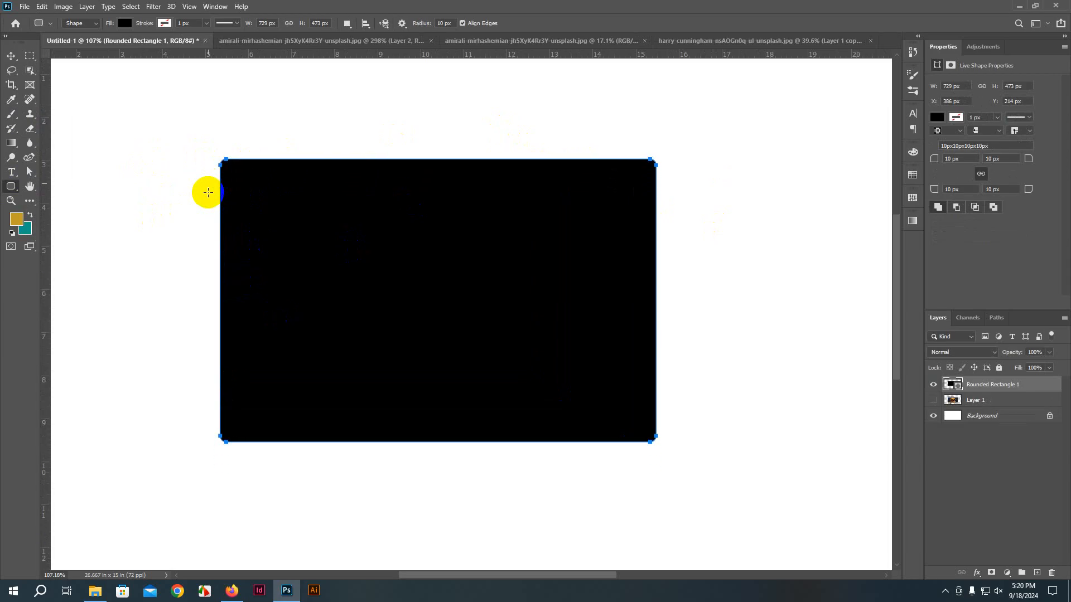
pyautogui.scroll(1, 209, 191)
pyautogui.scroll(4, 220, 177)
pyautogui.scroll(-4, 220, 177)
pyautogui.scroll(-2, 220, 178)
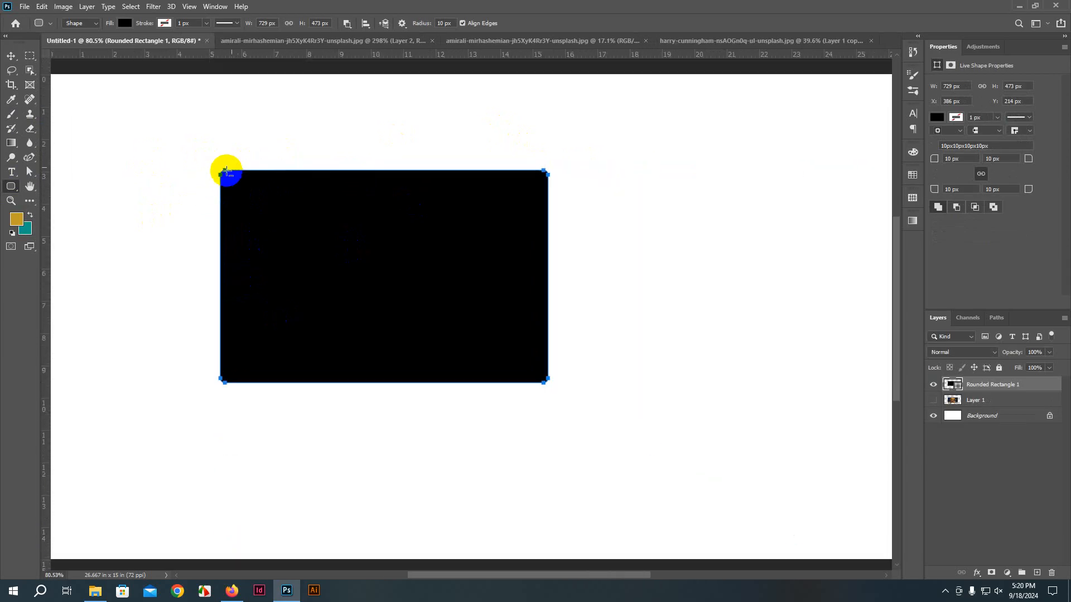
# Step: Set the corner radius to 30 px and draw a second rounded rectangle about 442 × 338 px beside the first
pyautogui.click(444, 23)
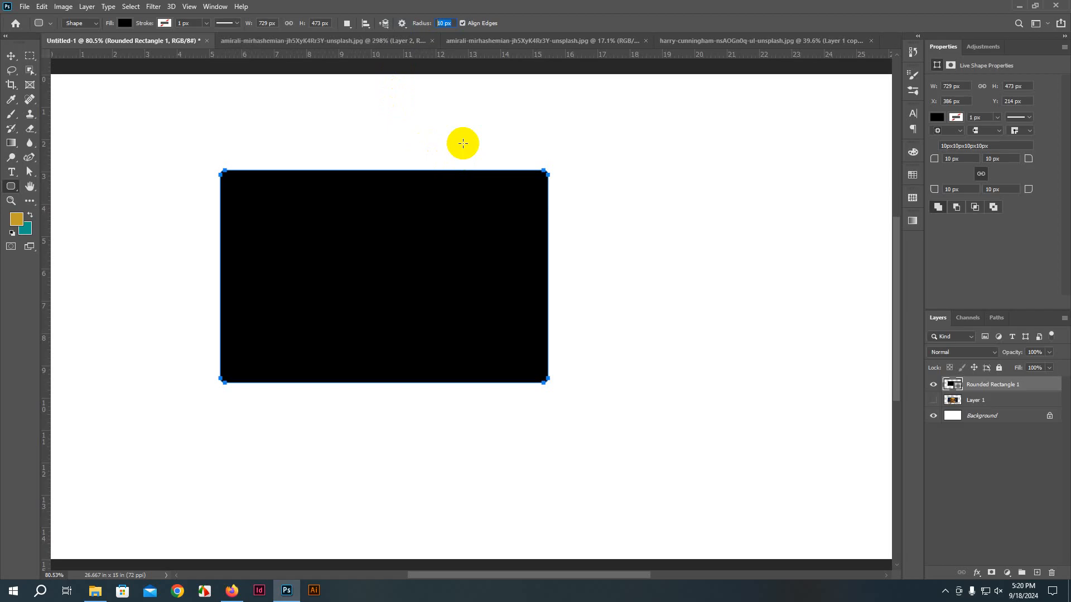
pyautogui.write('30')
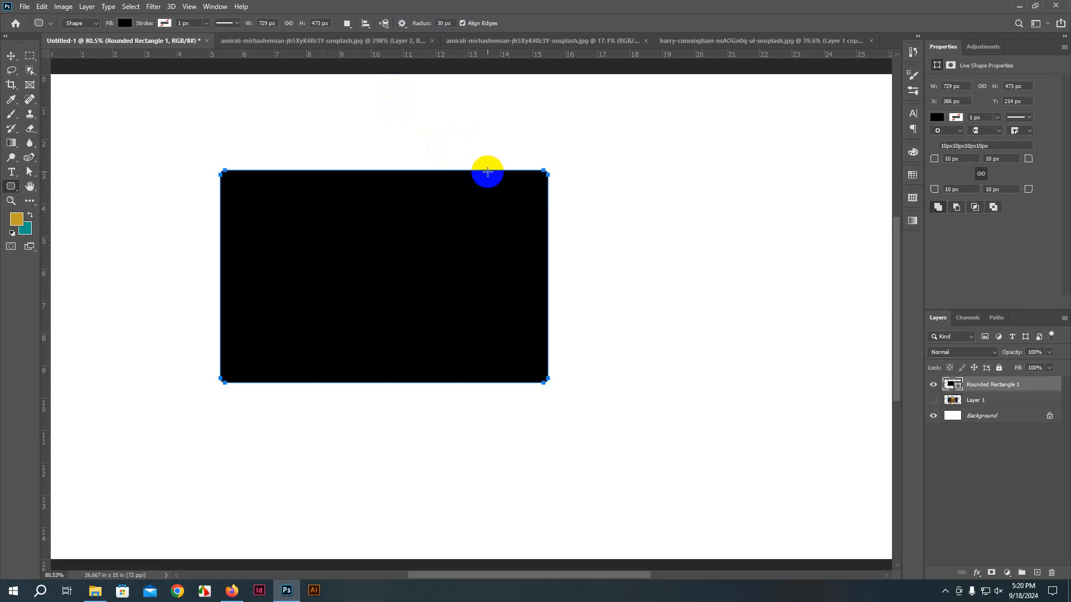
pyautogui.scroll(-3, 419, 278)
pyautogui.scroll(-2, 489, 291)
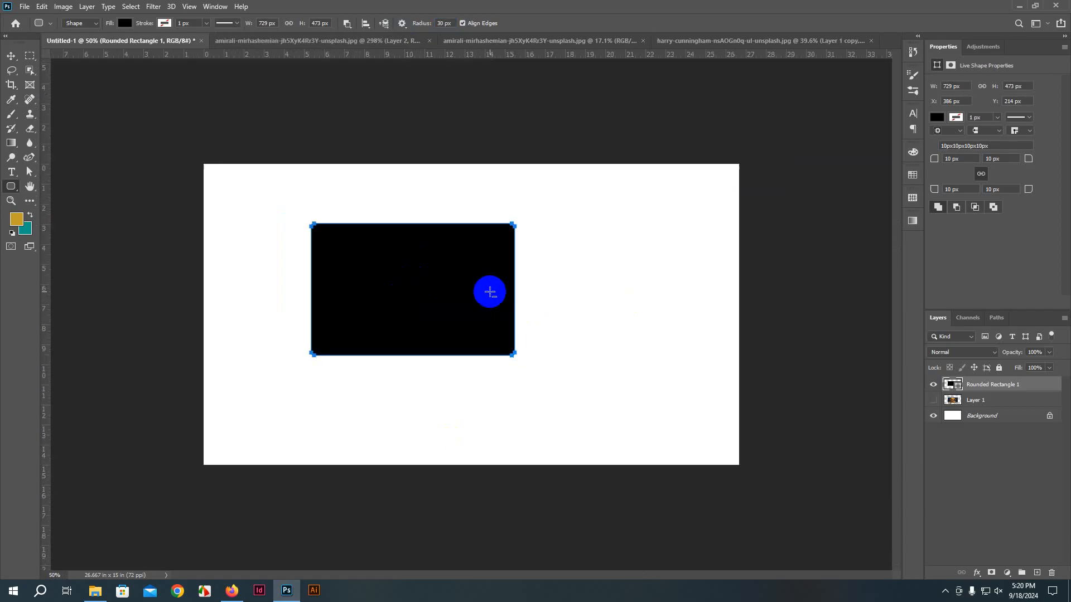
pyautogui.moveTo(584, 219)
pyautogui.mouseDown()
pyautogui.moveTo(617, 256)
pyautogui.moveTo(708, 312)
pyautogui.mouseUp()
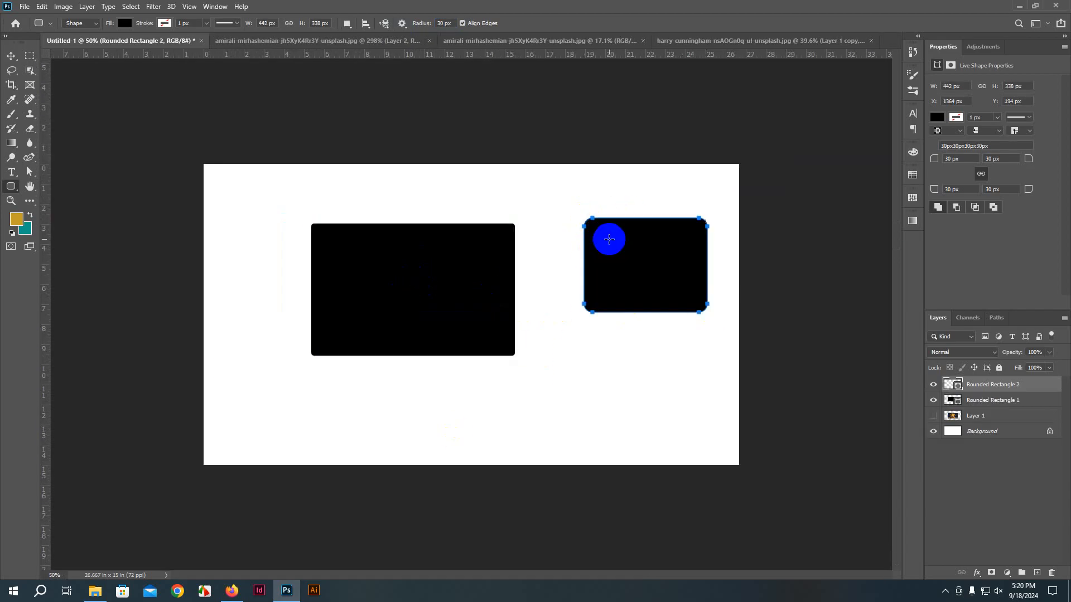
pyautogui.scroll(5, 585, 210)
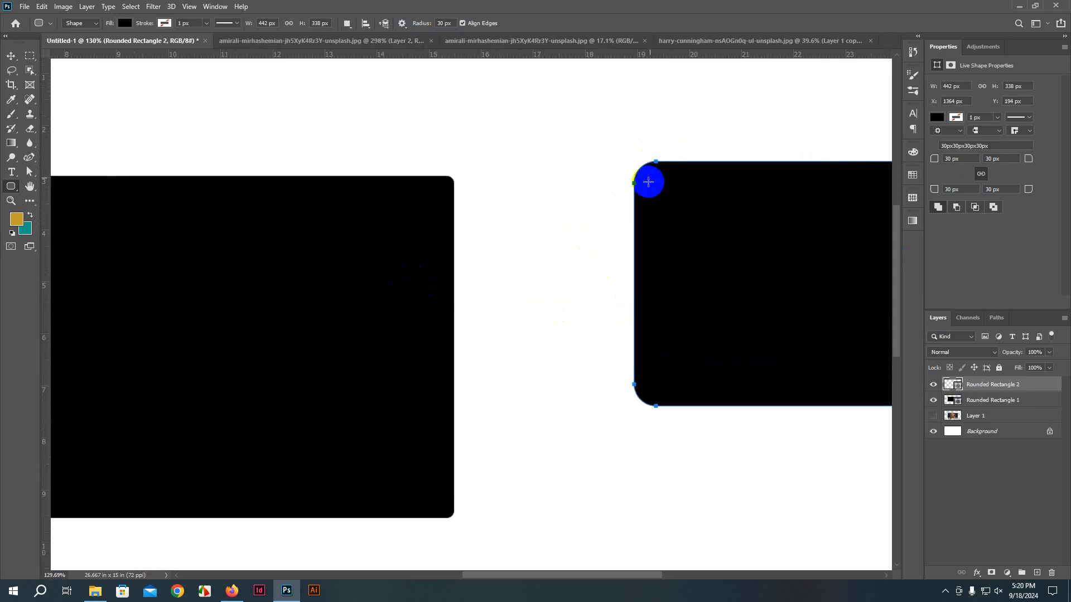
pyautogui.scroll(-3, 641, 172)
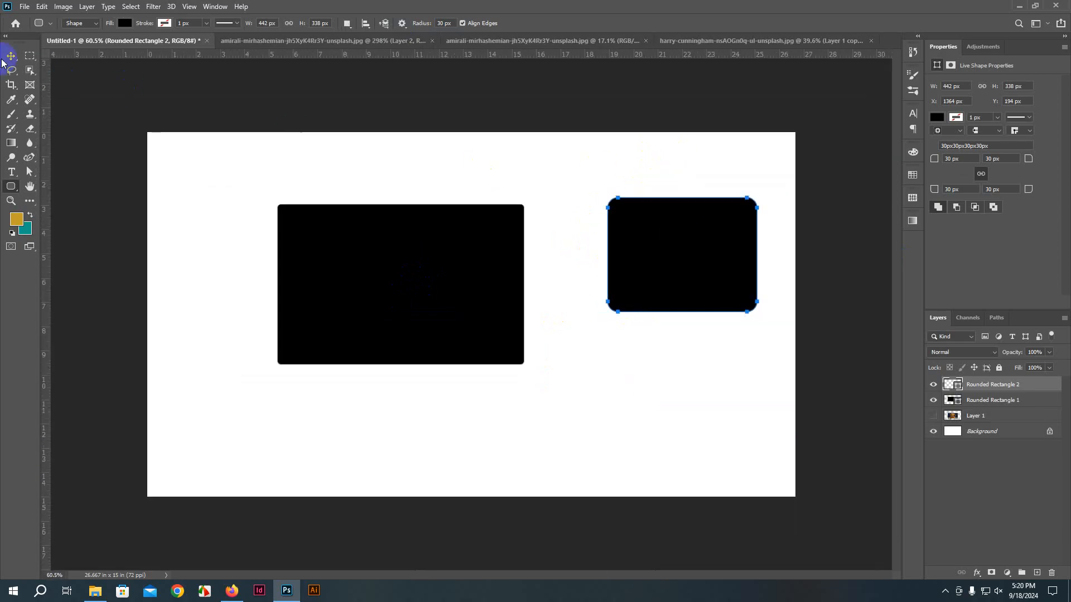
# Step: Delete both rounded rectangles from the canvas, the large one first
pyautogui.click(9, 58)
pyautogui.click(390, 249)
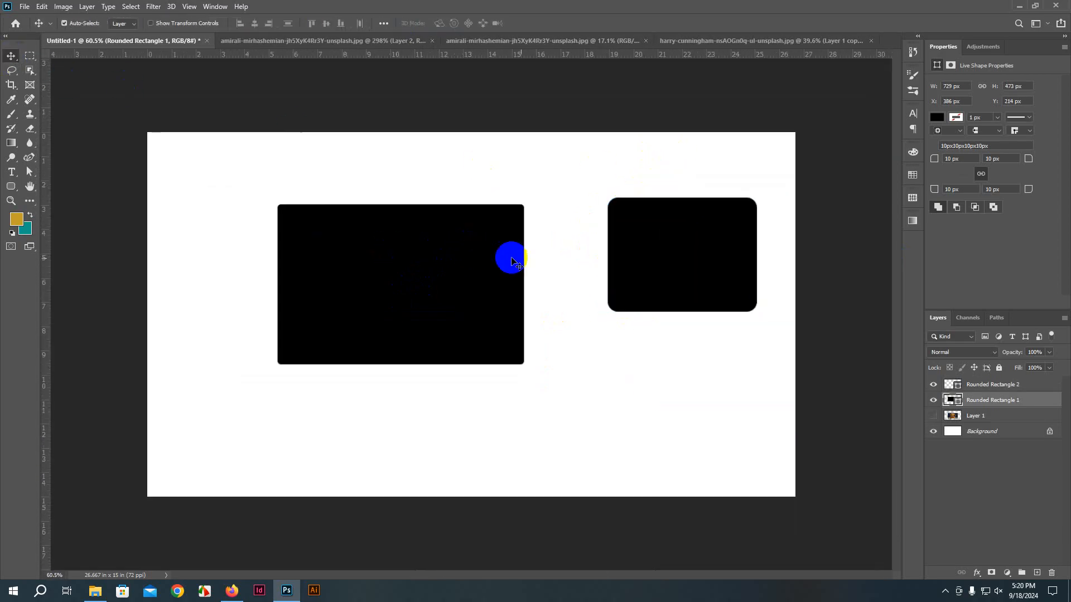
pyautogui.press('Delete')
pyautogui.click(691, 270)
pyautogui.press('Delete')
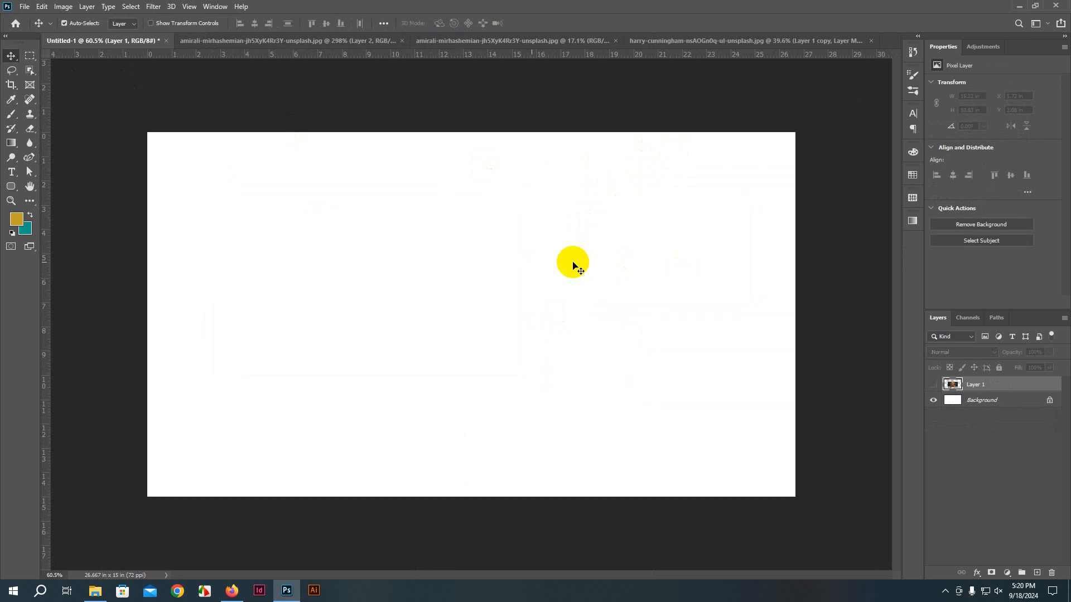
# Step: Draw a rounded rectangle about 589 × 345 px with a 30 px corner radius, and delete it
pyautogui.click(3, 189)
pyautogui.moveTo(273, 196); pyautogui.dragTo(474, 314)
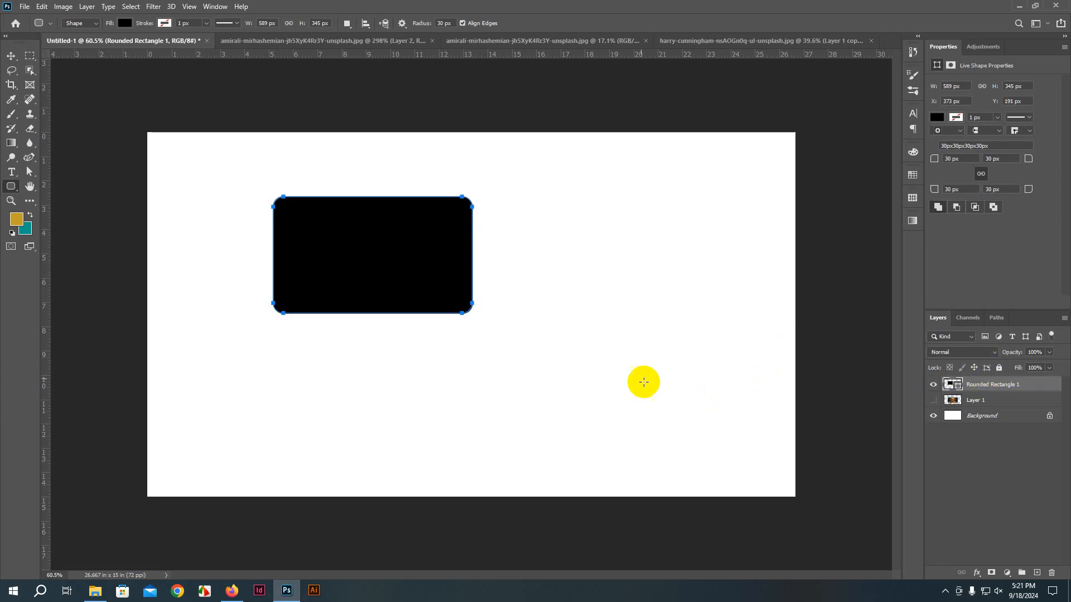
pyautogui.press('Delete')
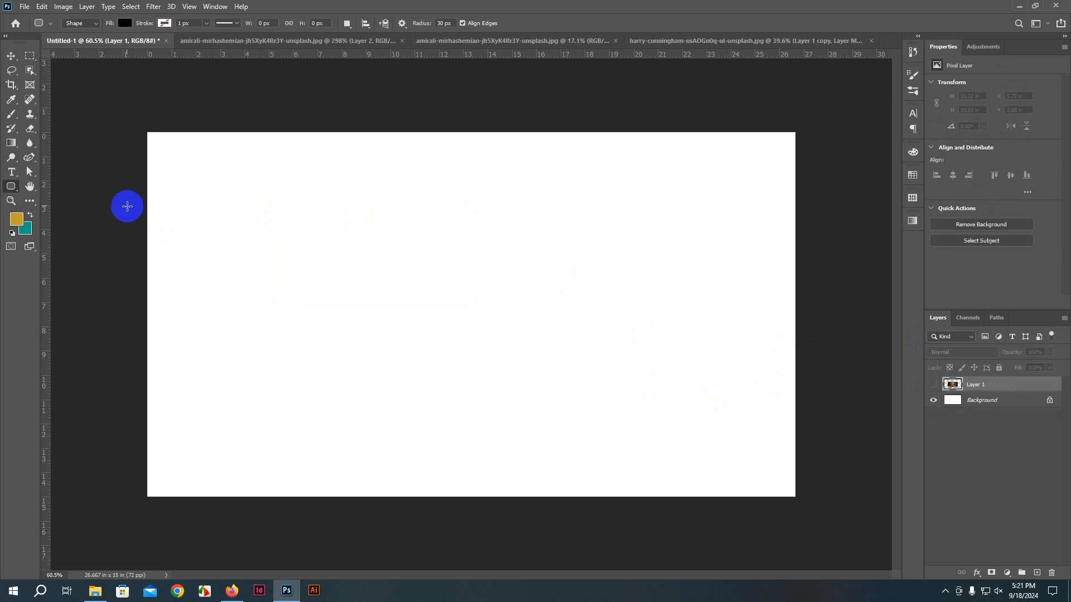
# Step: With the Rectangle tool, draw a black rectangle about 650 × 496 px and round all its linked corners to 60 px
pyautogui.rightClick(13, 186)
pyautogui.click(49, 193)
pyautogui.moveTo(282, 203); pyautogui.dragTo(502, 371)
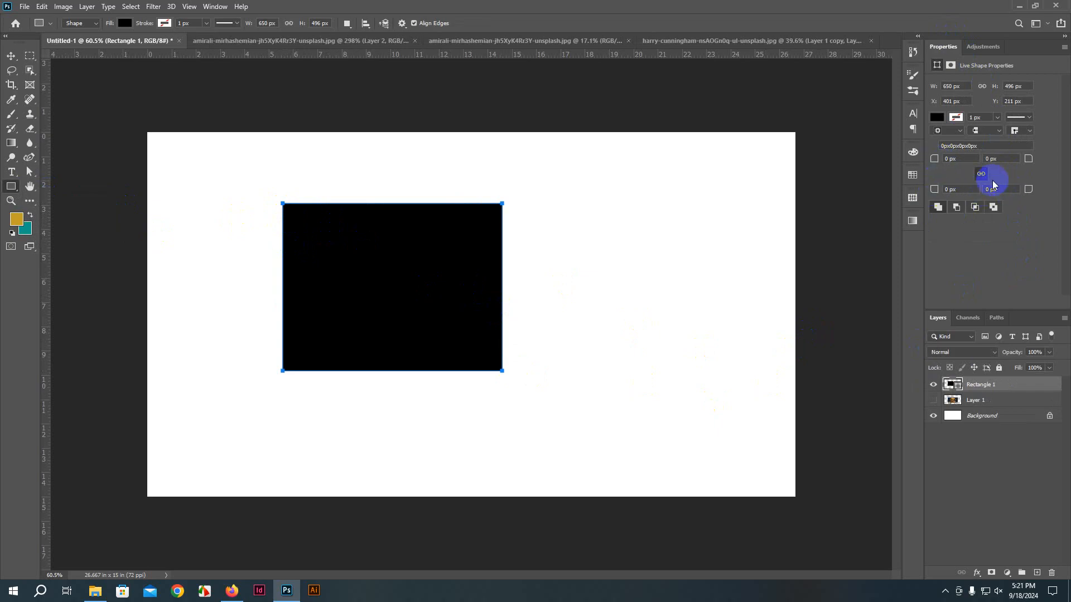
pyautogui.click(953, 161)
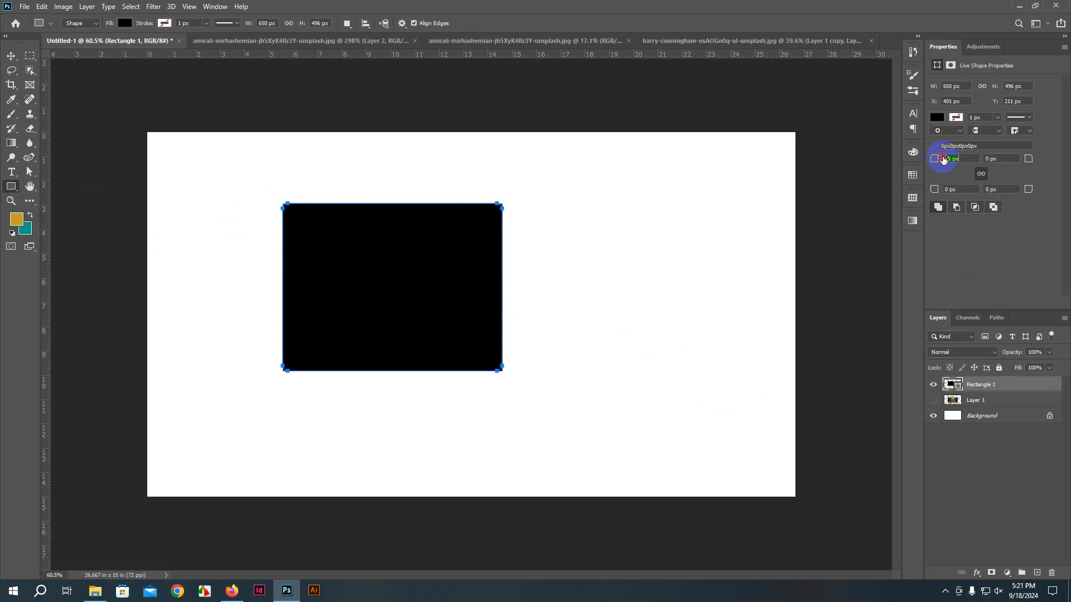
pyautogui.moveTo(947, 159); pyautogui.dragTo(923, 160)
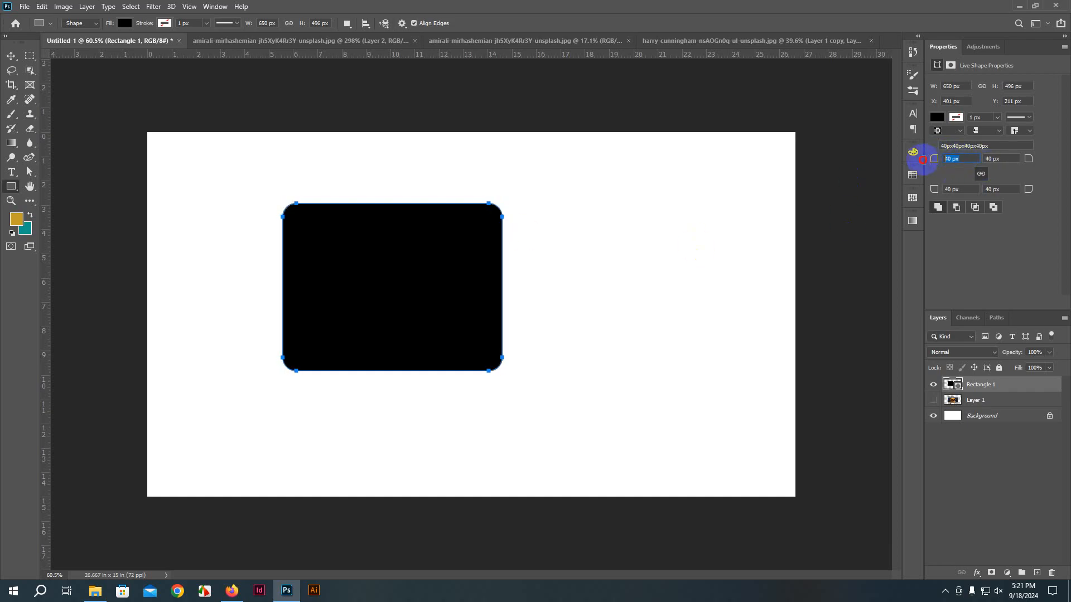
pyautogui.write('60')
pyautogui.press('Return')
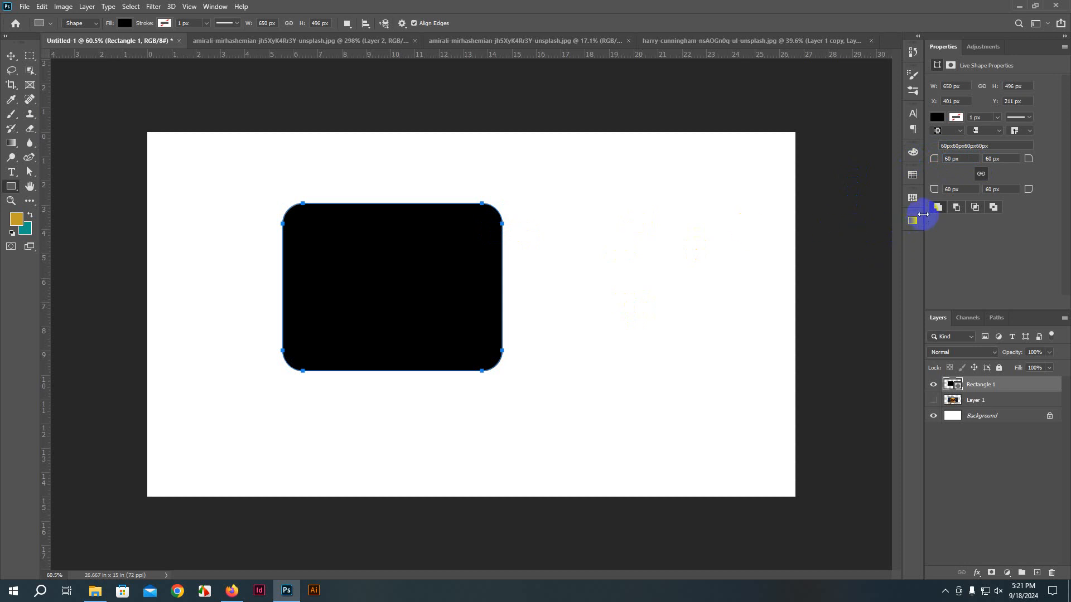
# Step: Reset the rectangle's corners to 0 px, unlink the radii, and round only the top-right corner to about 138 px
pyautogui.moveTo(939, 161); pyautogui.dragTo(819, 155)
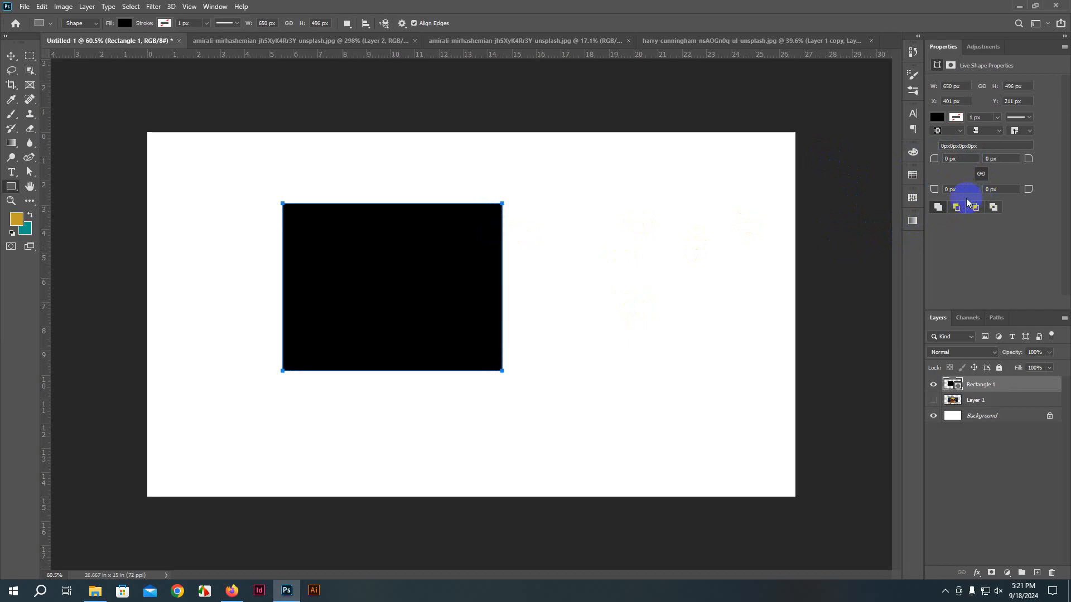
pyautogui.click(985, 175)
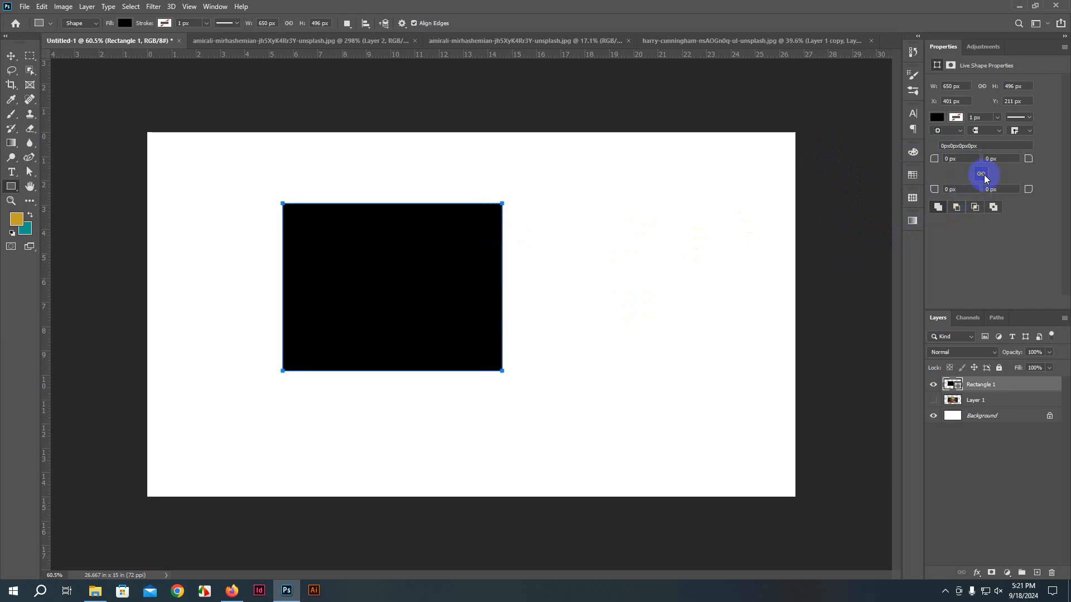
pyautogui.click(1009, 164)
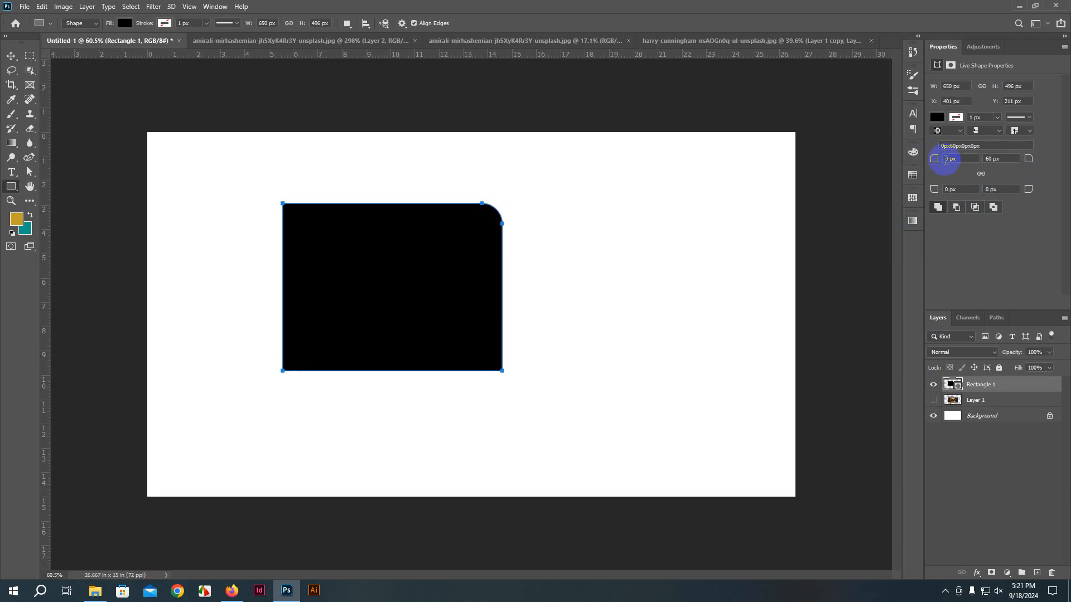
pyautogui.moveTo(1028, 163); pyautogui.dragTo(569, 418)
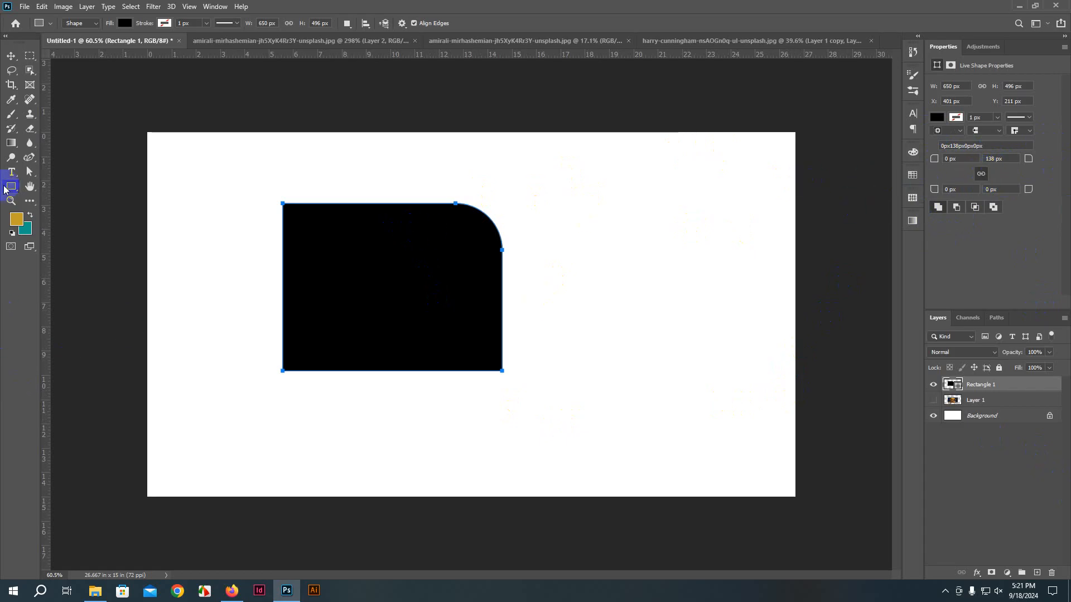
# Step: Switch to the Move tool and delete the rectangle with the single rounded corner
pyautogui.click(11, 56)
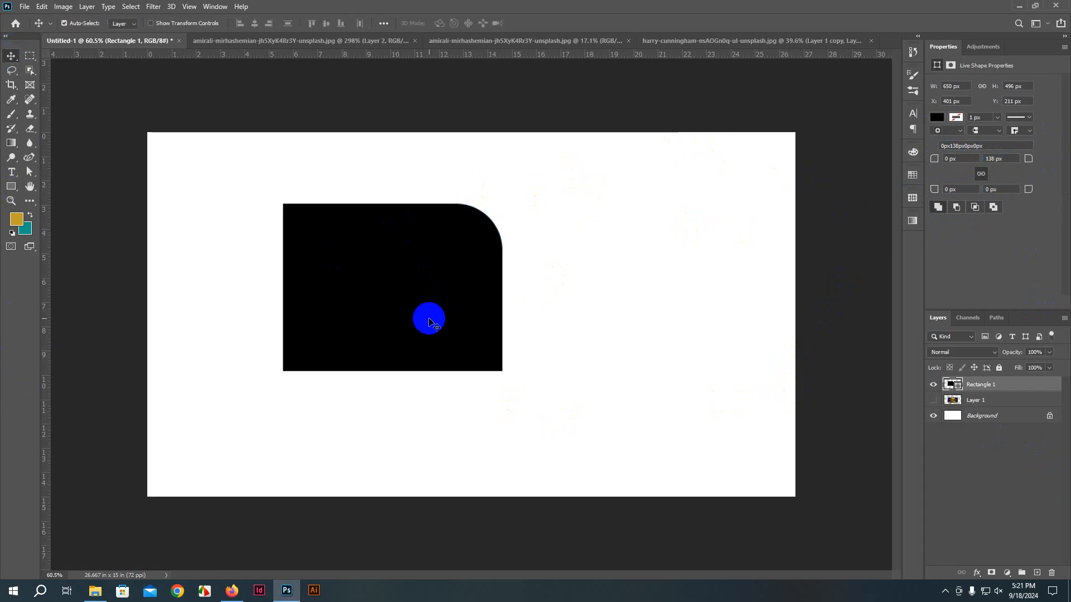
pyautogui.press('Delete')
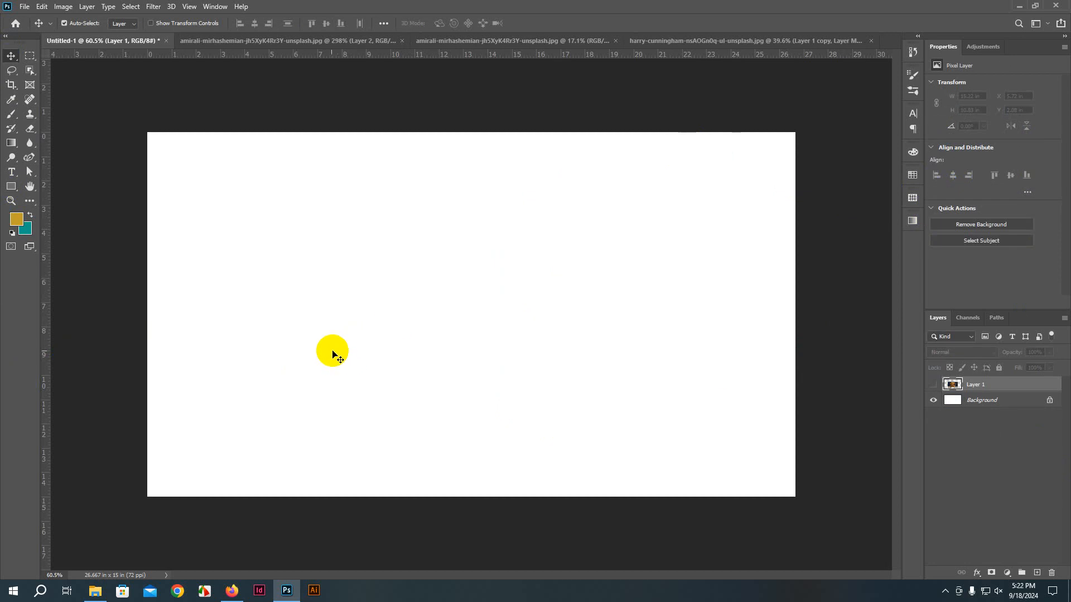
# Step: With the Ellipse tool, draw a black ellipse about 687 × 508 px and undo it
pyautogui.click(10, 188)
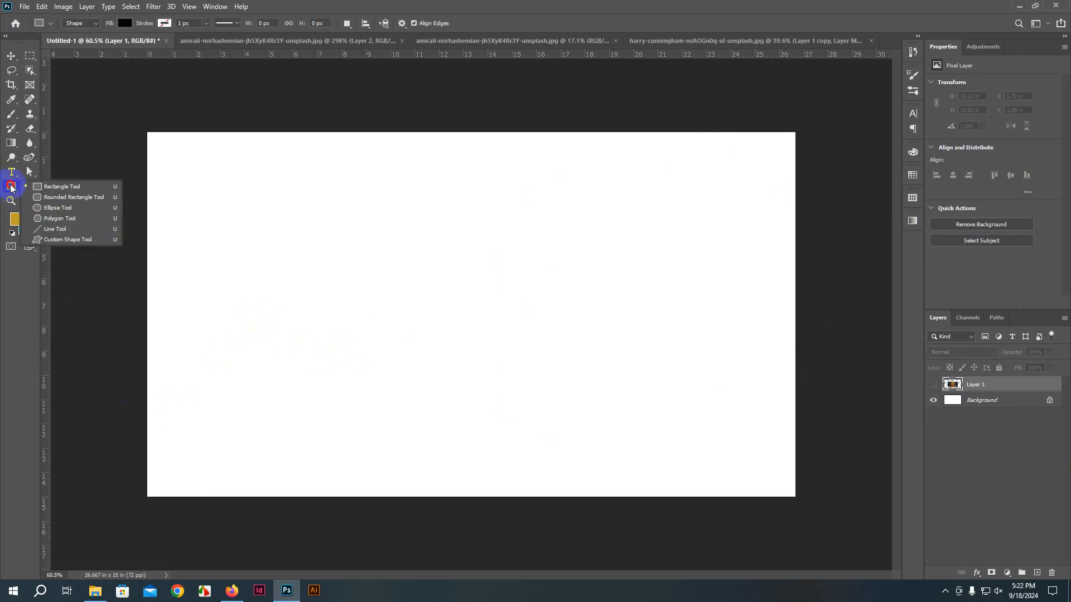
pyautogui.click(45, 210)
pyautogui.moveTo(271, 221); pyautogui.dragTo(503, 392)
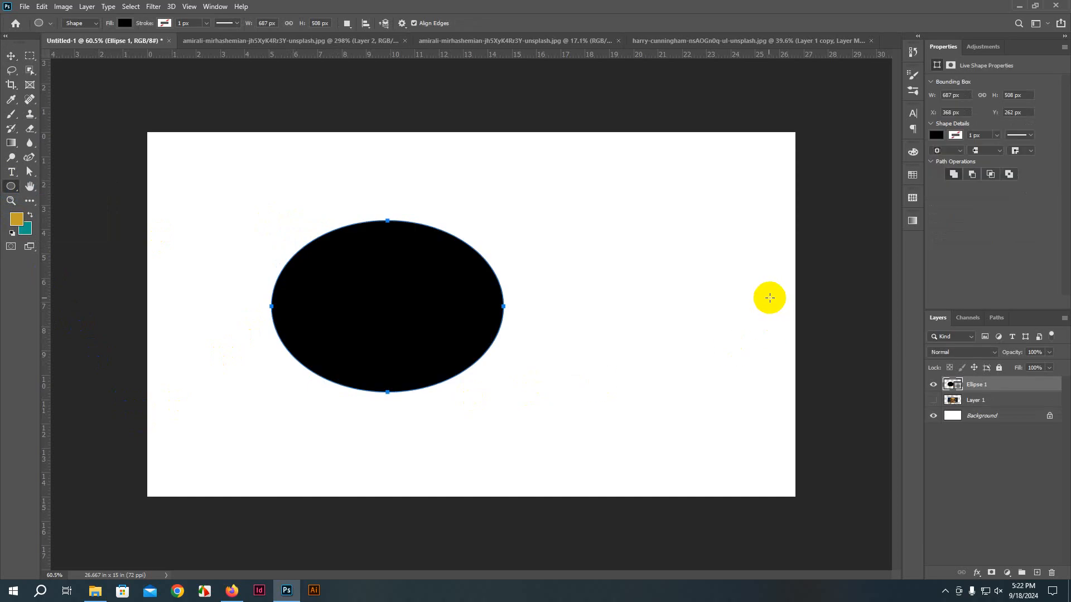
pyautogui.hotkey('ctrl', 'z')
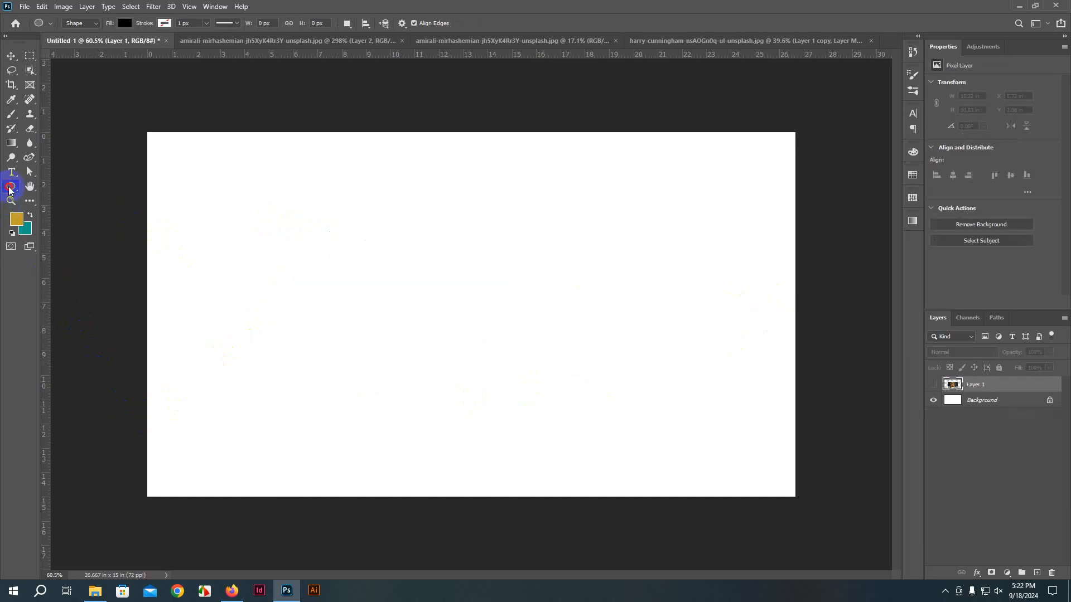
# Step: With the Polygon tool at 5 sides, draw a black pentagon about 539 × 532 px left of the canvas centre
pyautogui.rightClick(10, 188)
pyautogui.click(45, 222)
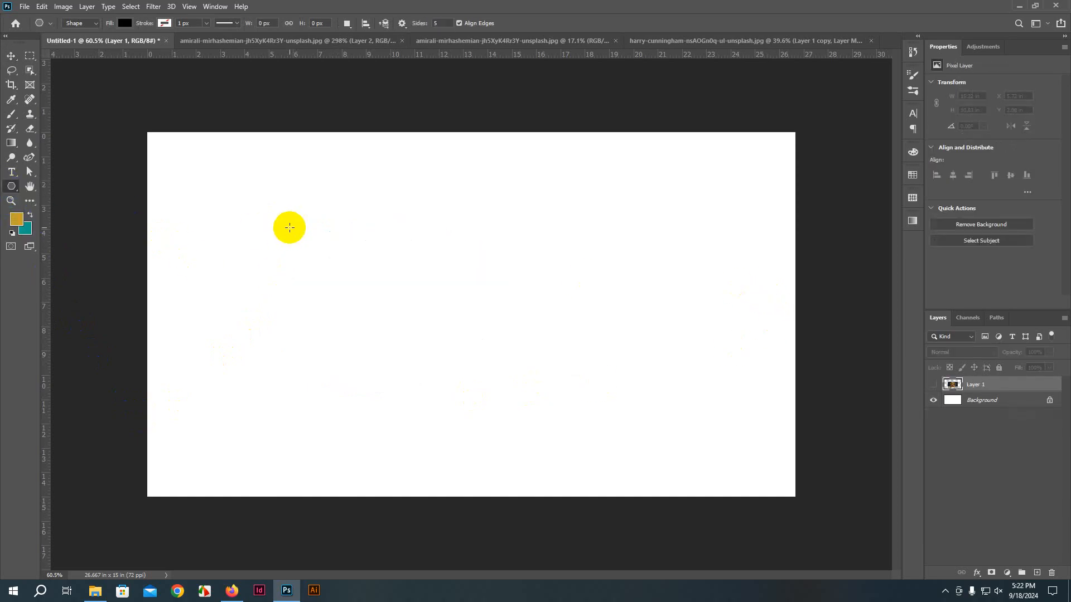
pyautogui.moveTo(258, 217); pyautogui.dragTo(452, 329)
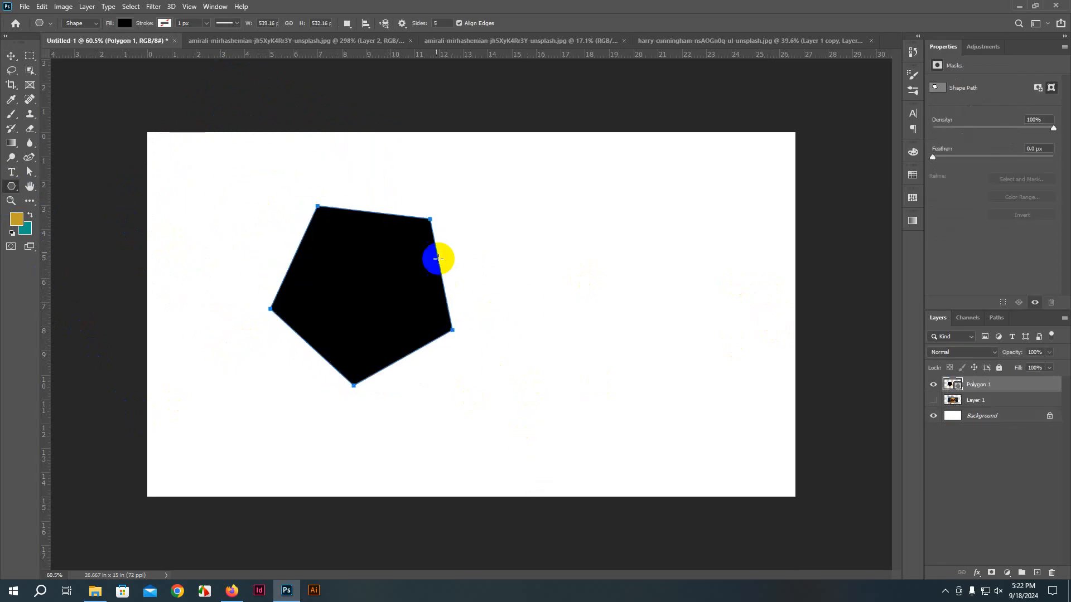
# Step: Draw a six-sided polygon about 388 × 379 px right of the pentagon and a three-sided one about 376 × 354 px below them
pyautogui.click(440, 24)
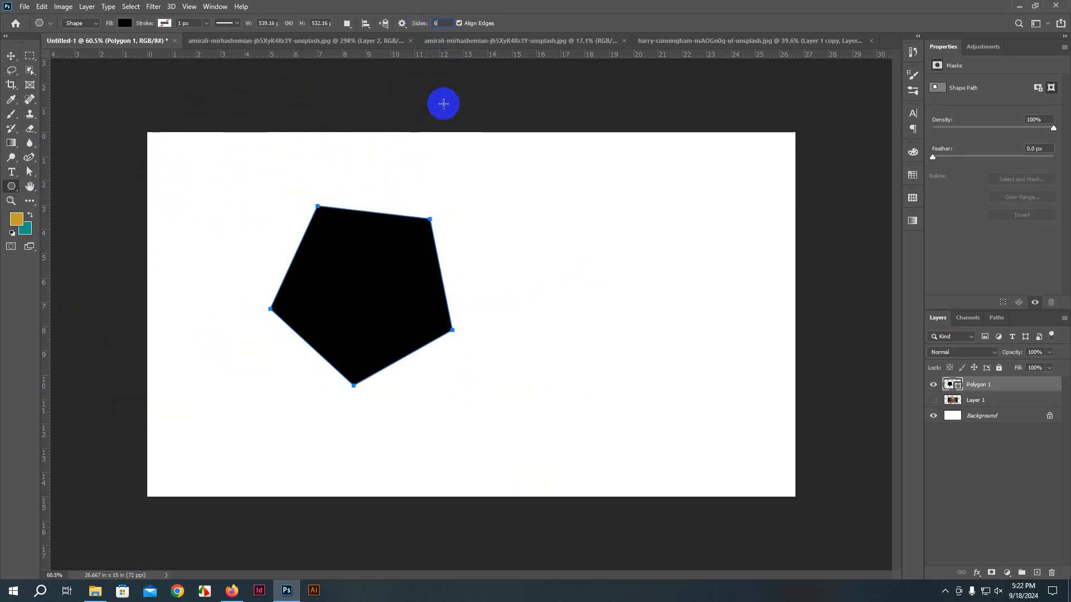
pyautogui.moveTo(617, 258); pyautogui.dragTo(658, 314)
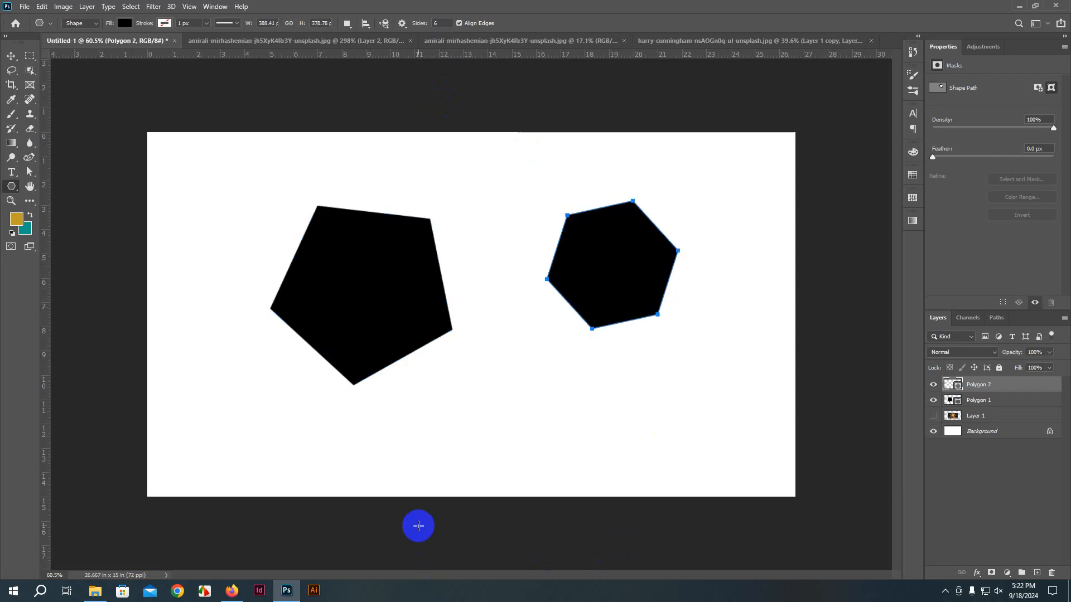
pyautogui.click(443, 23)
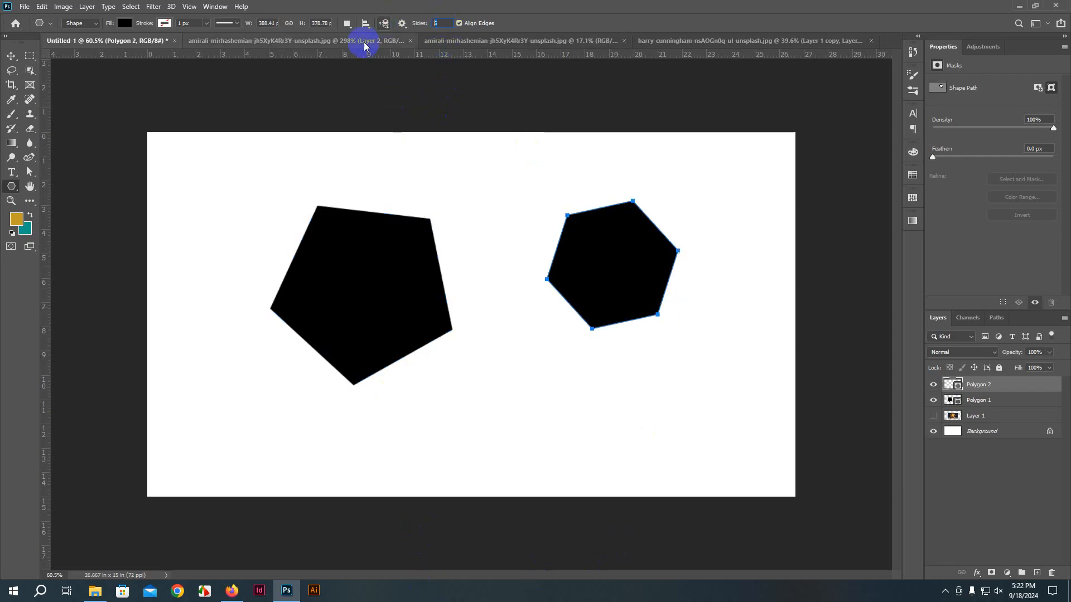
pyautogui.write('3')
pyautogui.moveTo(520, 398); pyautogui.dragTo(578, 446)
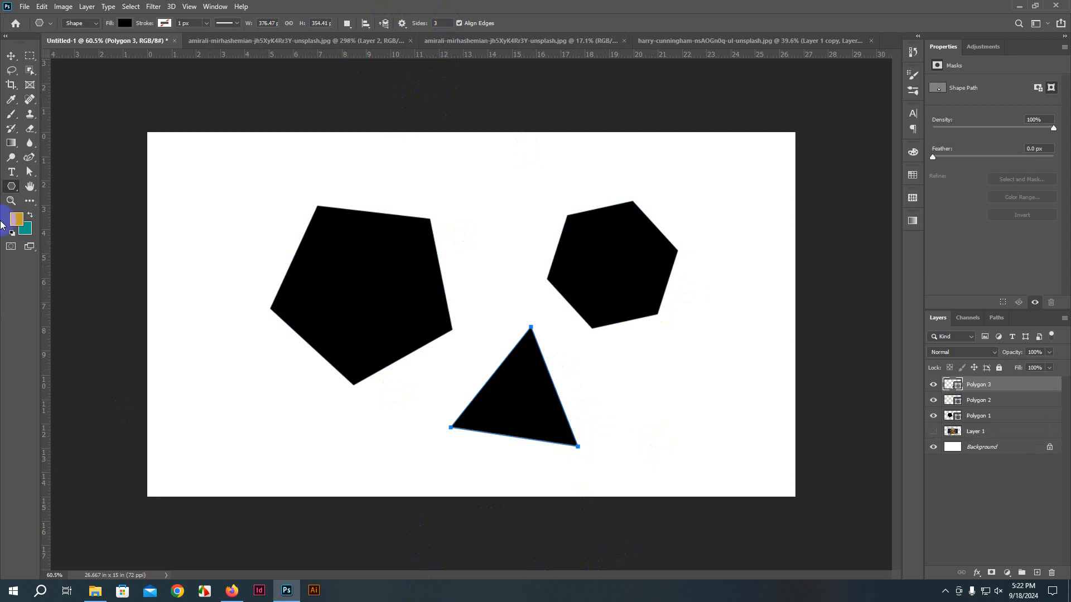
# Step: With the Move tool, delete the pentagon and the hexagon, and move the triangle to the upper-left part of the canvas
pyautogui.click(11, 61)
pyautogui.click(376, 251)
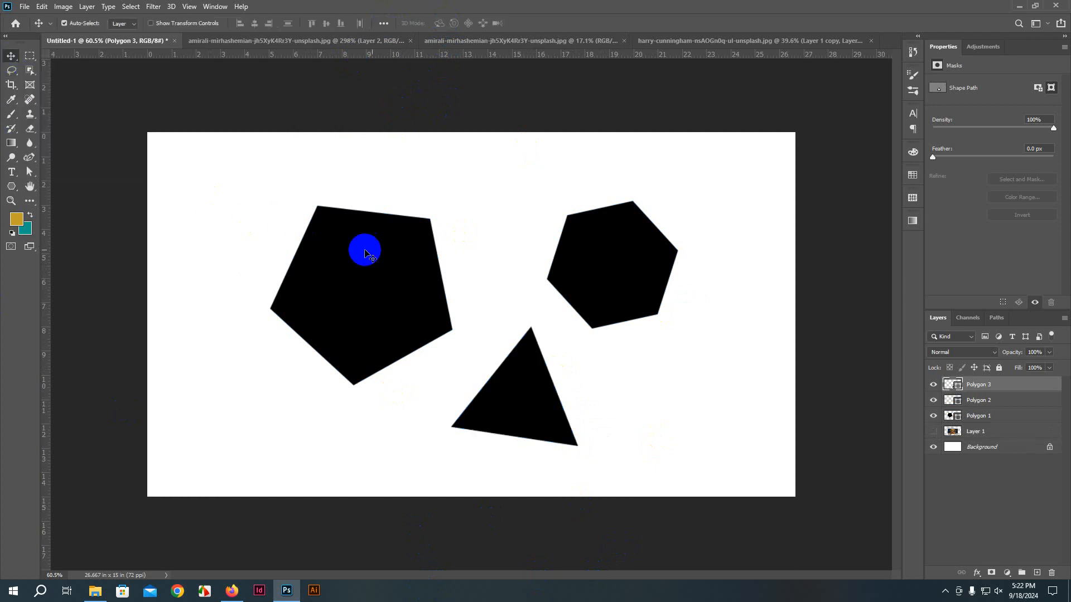
pyautogui.press('Delete')
pyautogui.click(602, 239)
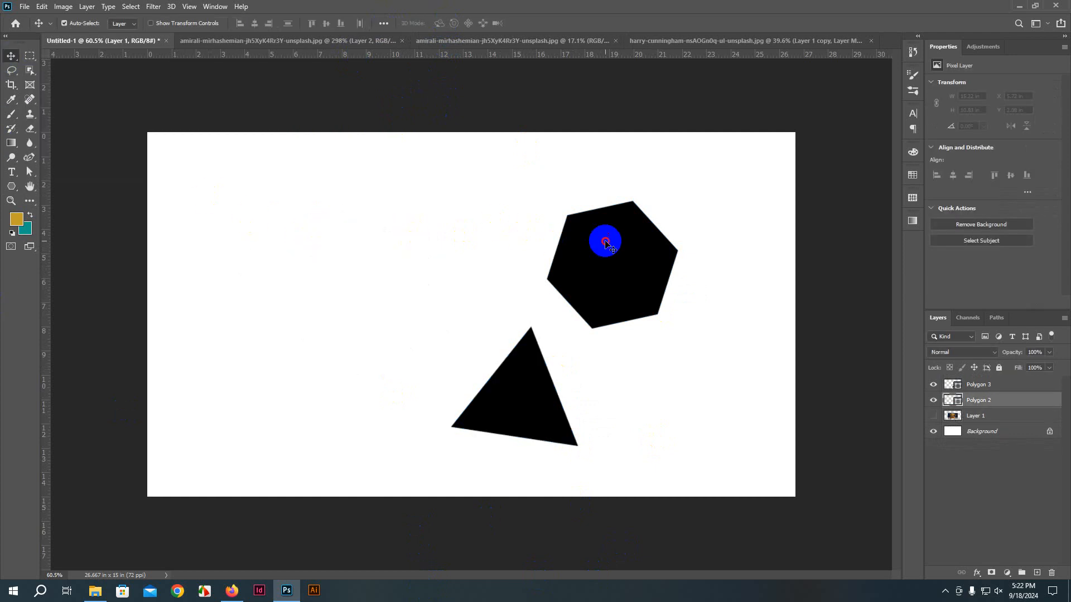
pyautogui.press('Delete')
pyautogui.moveTo(516, 378); pyautogui.dragTo(291, 276)
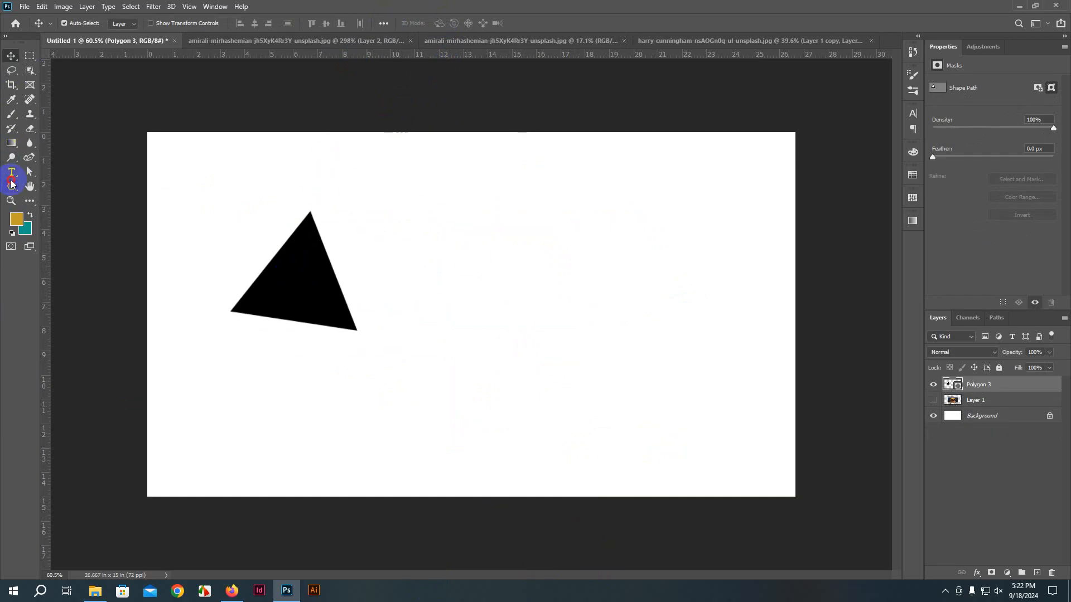
# Step: Enable Smooth Corners for the Polygon tool, draw a rounded three-sided shape about 447 × 446 px, and undo the shape
pyautogui.click(11, 184)
pyautogui.click(402, 24)
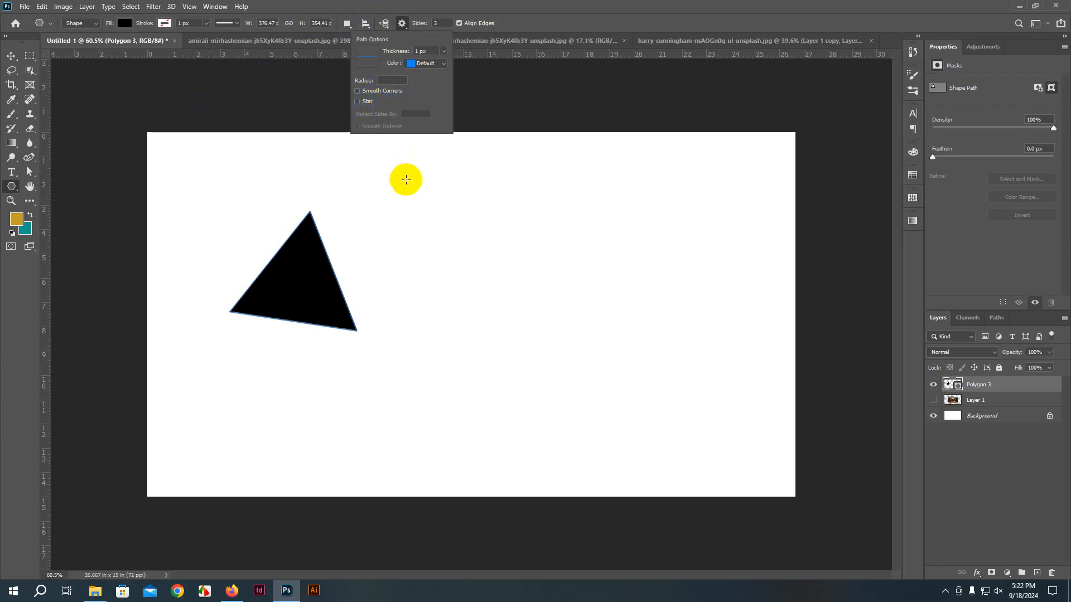
pyautogui.click(355, 102)
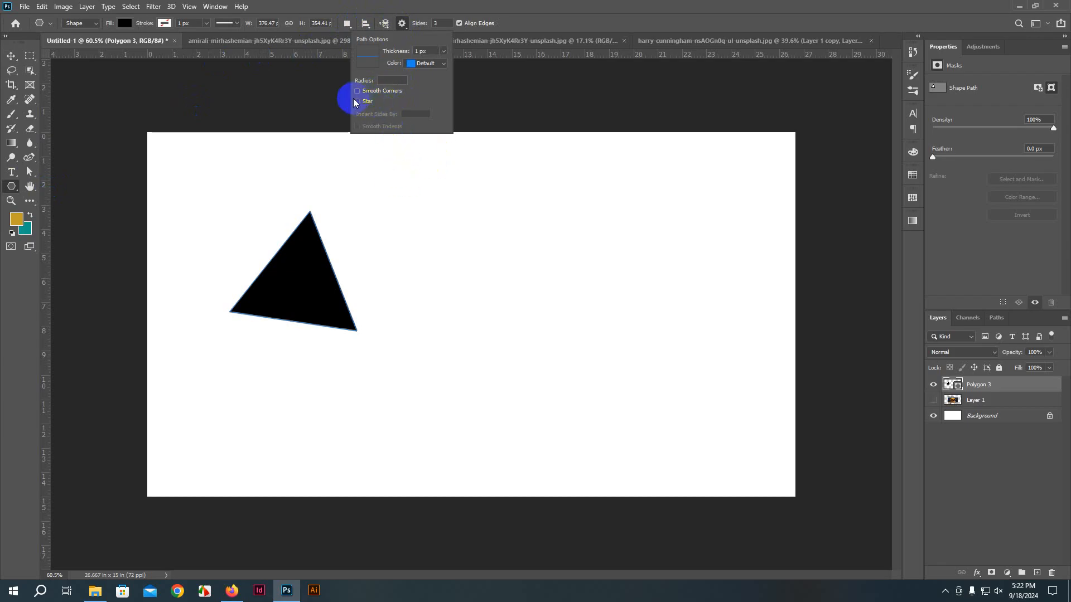
pyautogui.moveTo(461, 181); pyautogui.dragTo(494, 312)
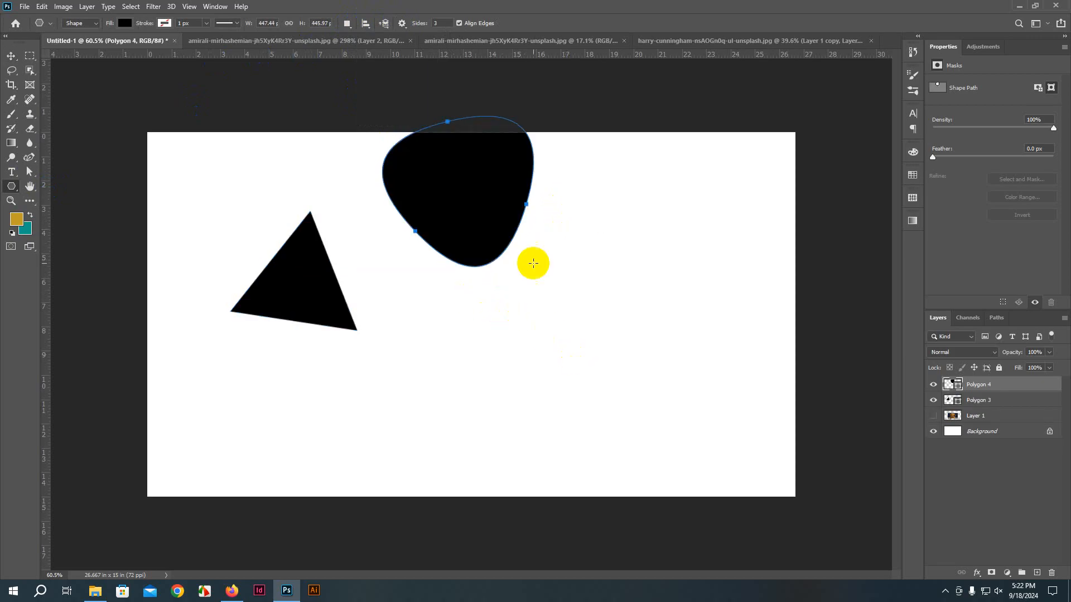
pyautogui.click(544, 212)
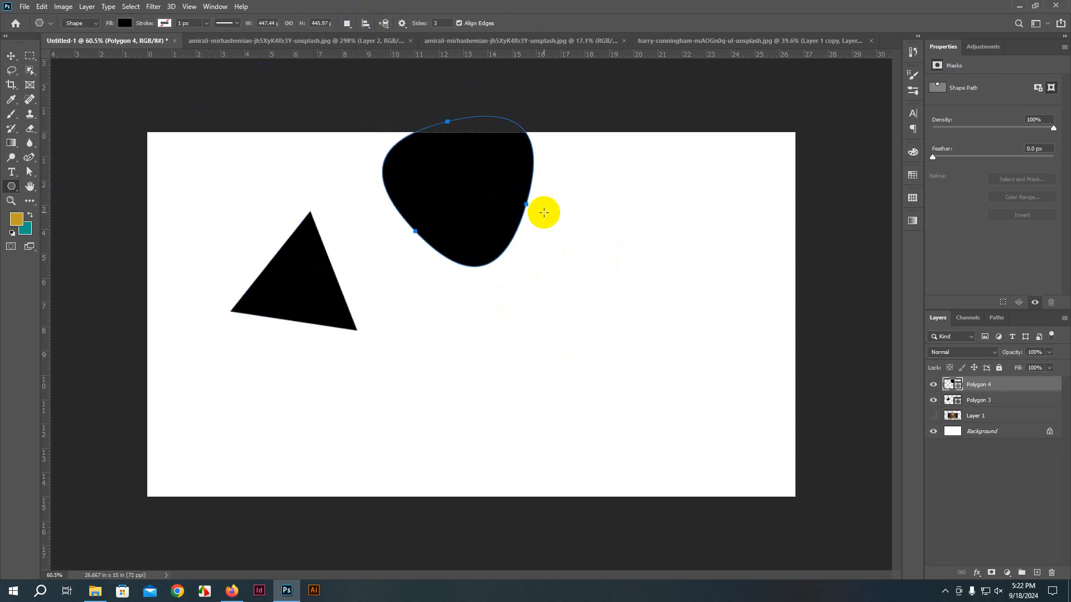
pyautogui.hotkey('ctrl', 'z')
# Step: Set the polygon sides to 6, draw a smooth-cornered polygon about 462 × 460 px, and undo the shape
pyautogui.click(444, 24)
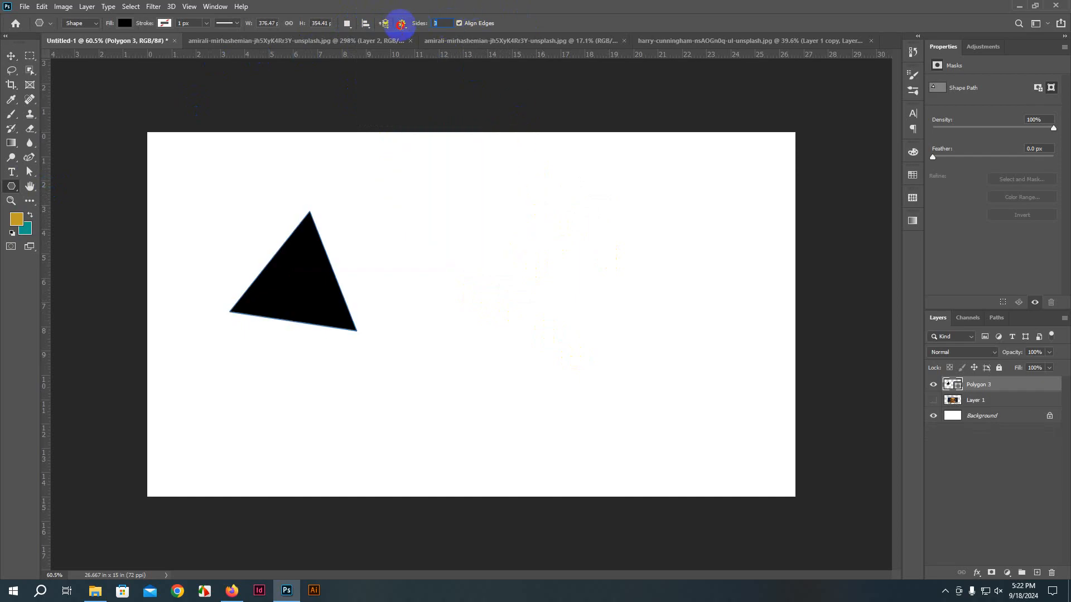
pyautogui.write('6')
pyautogui.moveTo(518, 239); pyautogui.dragTo(571, 313)
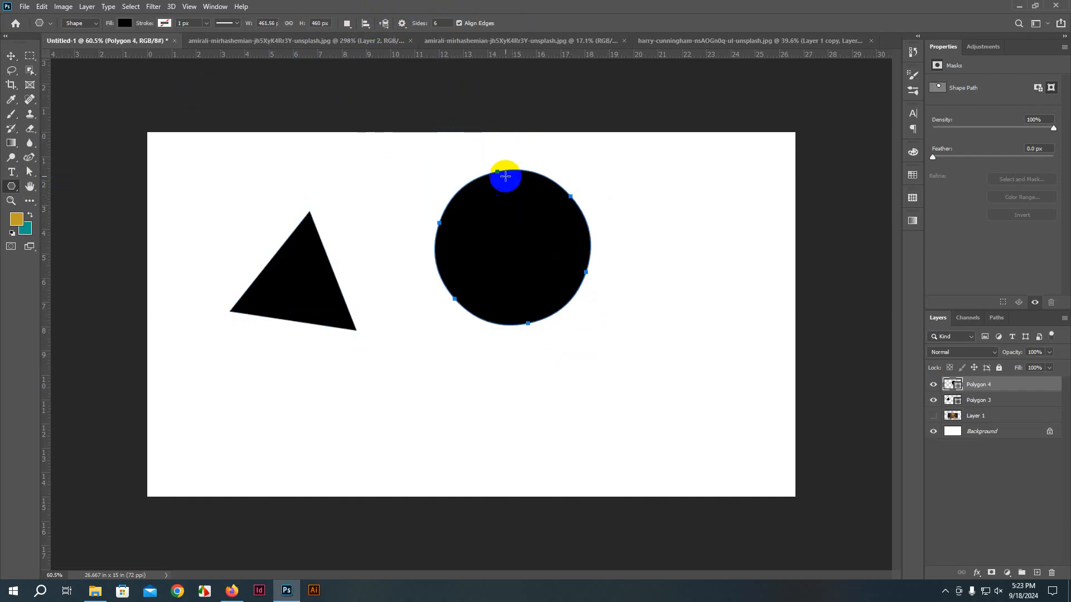
pyautogui.hotkey('ctrl', 'z')
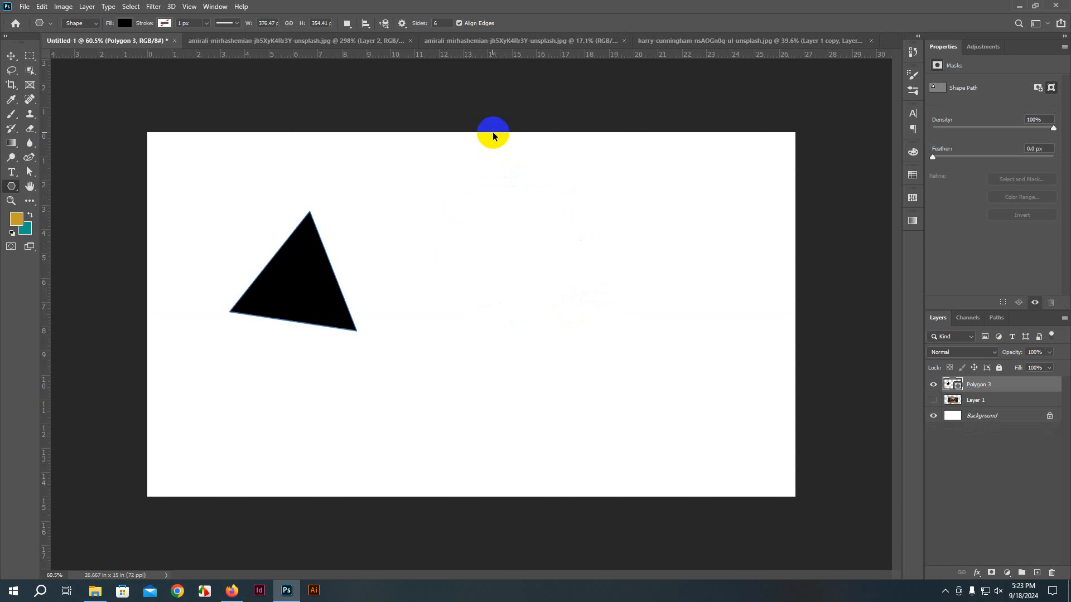
# Step: Enable Star for the polygon and draw a six-pointed star with smooth corners, about 286 × 289 px, near the canvas's upper centre
pyautogui.click(441, 23)
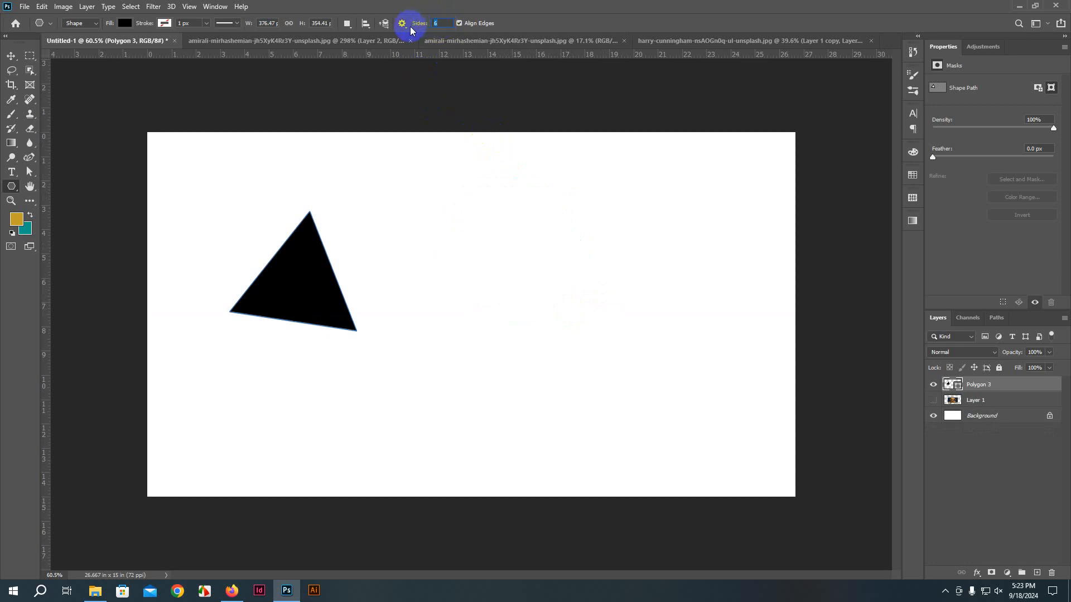
pyautogui.click(402, 23)
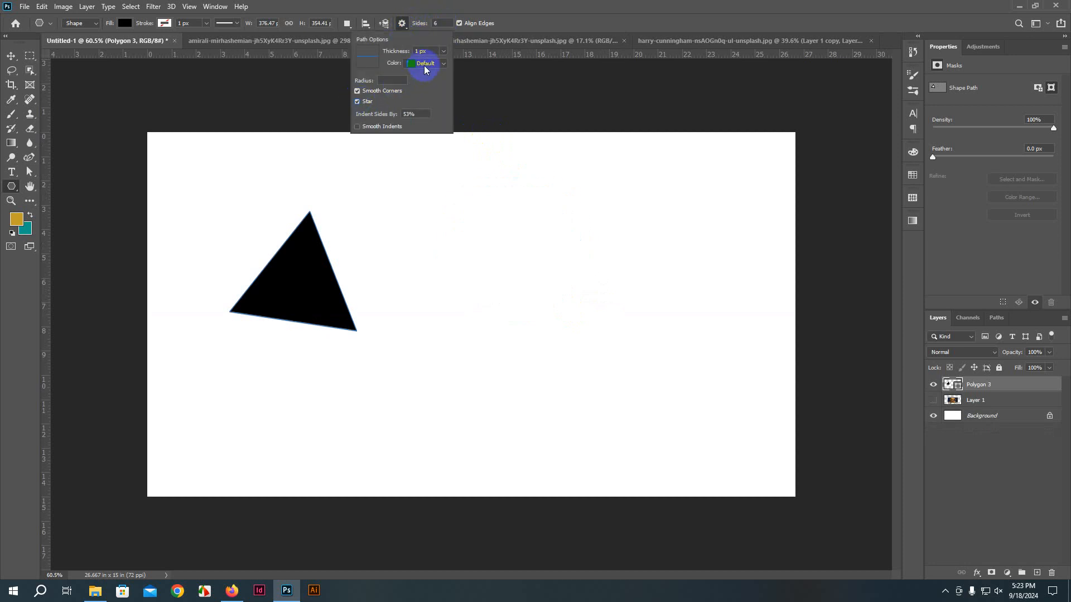
pyautogui.click(522, 202)
pyautogui.moveTo(522, 202); pyautogui.dragTo(578, 256)
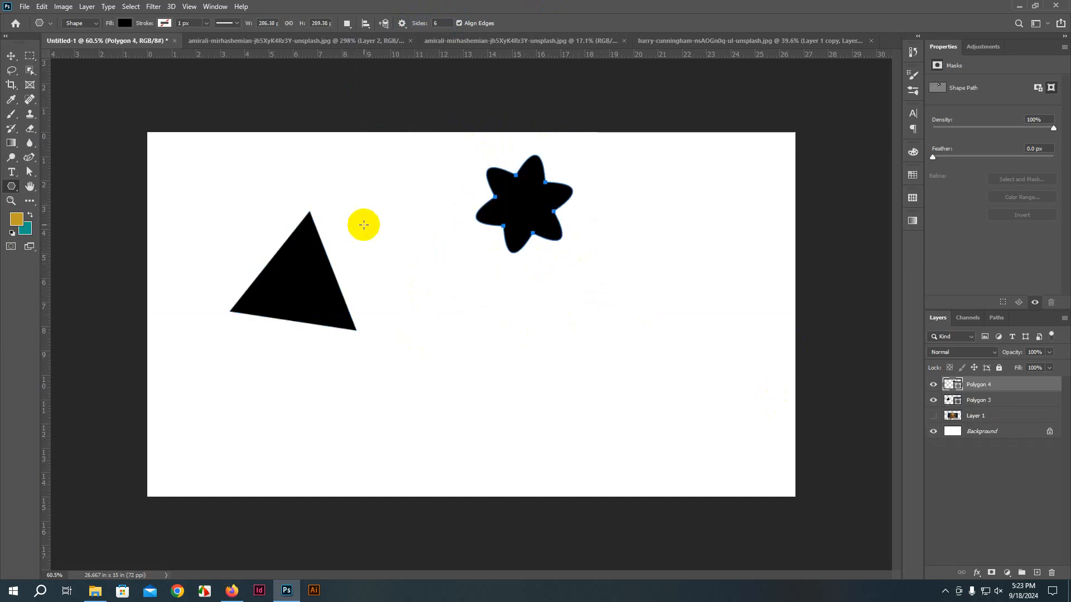
# Step: Turn off Smooth Corners and draw a sharp six-pointed star about 345 × 323 px between the triangle and the rounded star
pyautogui.click(321, 23)
pyautogui.click(430, 28)
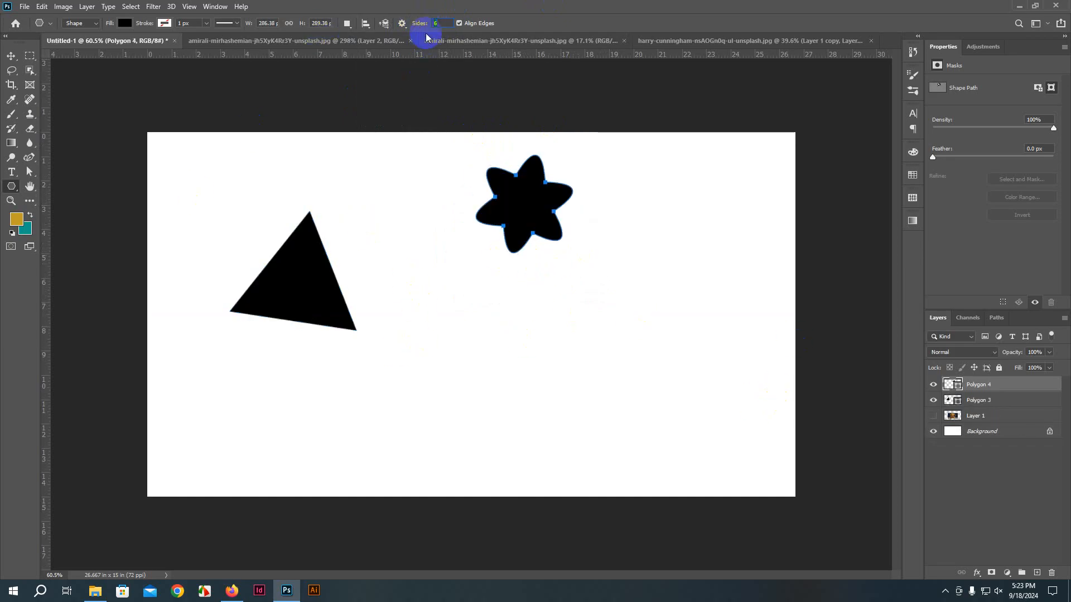
pyautogui.click(402, 23)
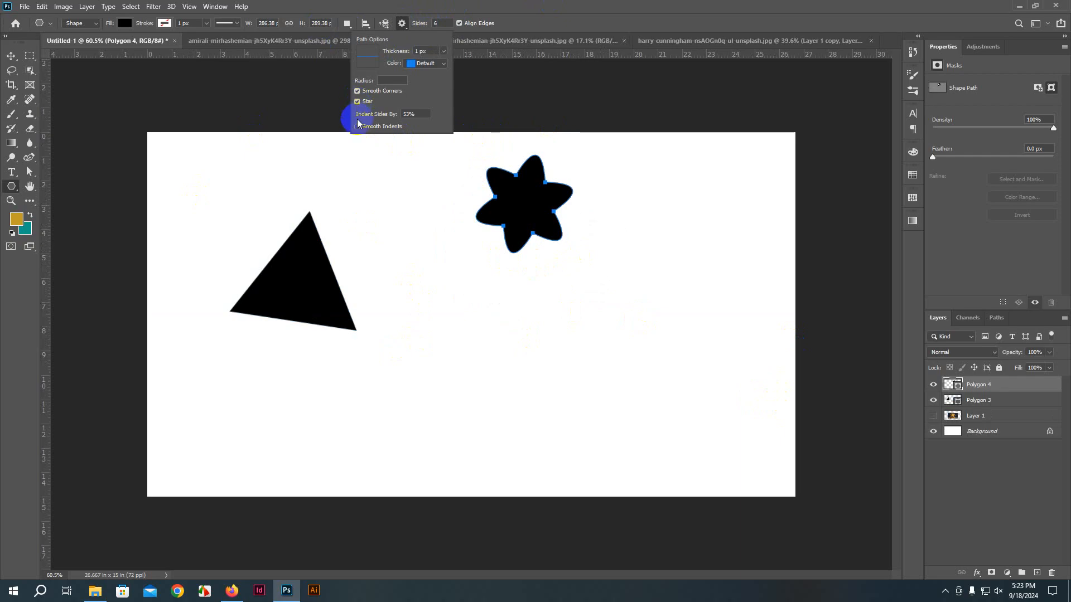
pyautogui.moveTo(456, 329); pyautogui.dragTo(494, 373)
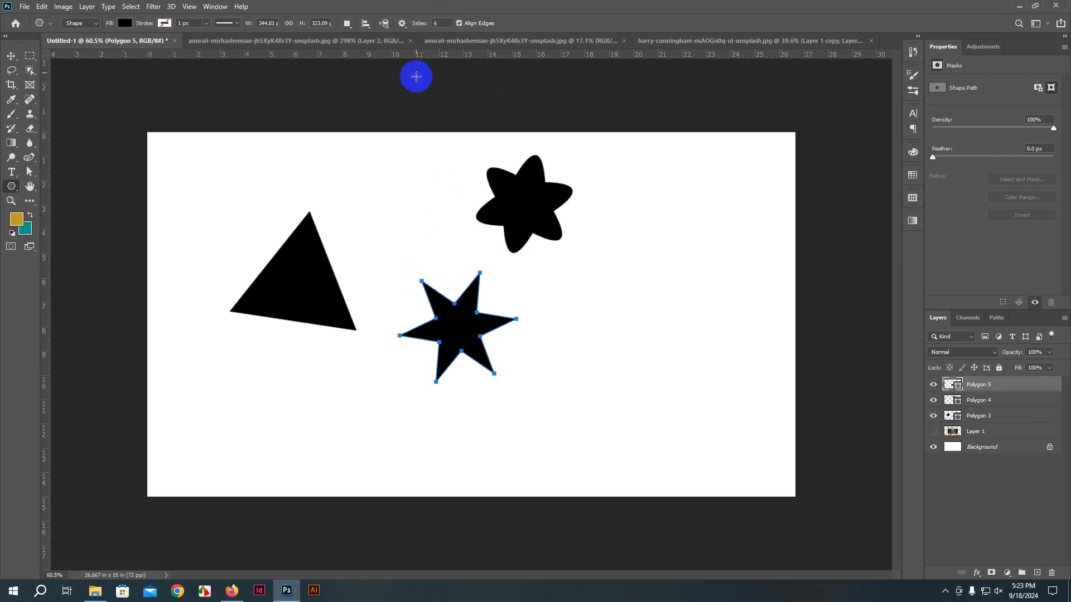
# Step: Turn Smooth Corners back on and draw a rounded six-pointed star about 237 × 226 px to the right of the sharp star
pyautogui.click(402, 23)
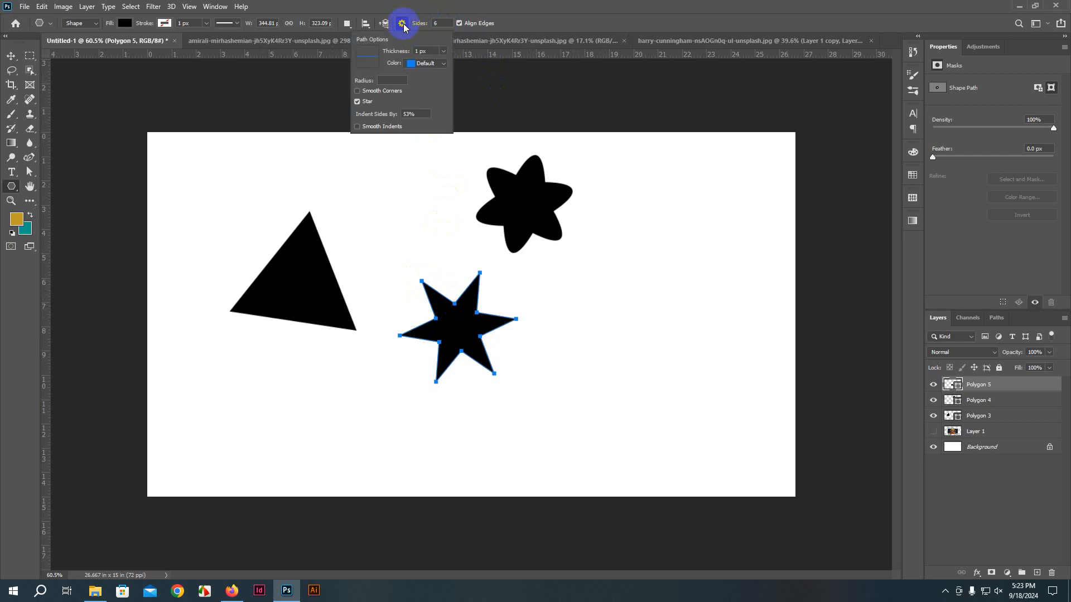
pyautogui.click(356, 91)
pyautogui.click(614, 280)
pyautogui.moveTo(615, 280); pyautogui.dragTo(652, 330)
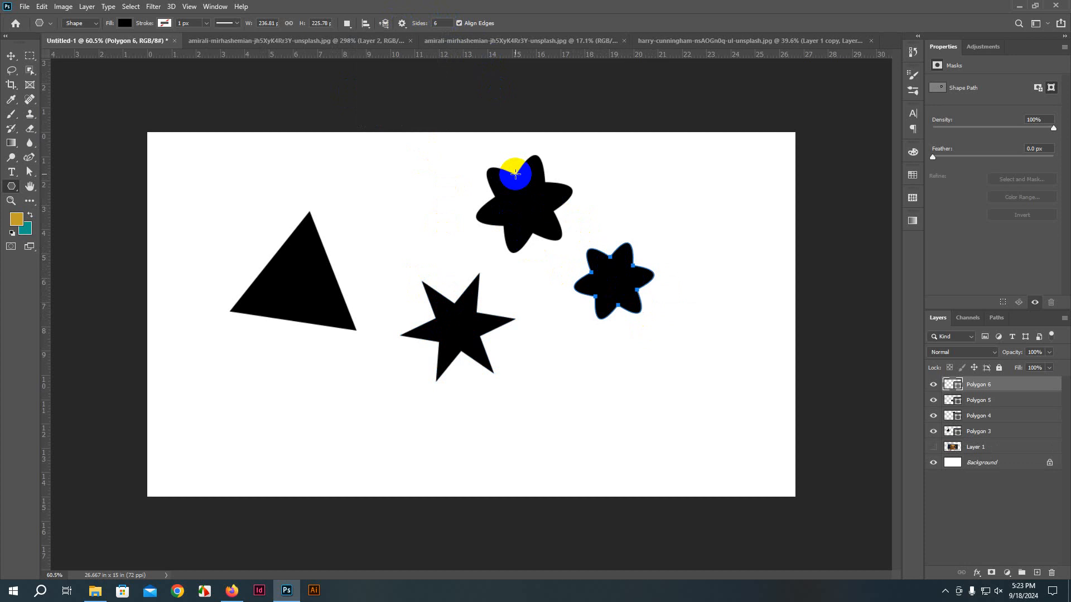
# Step: Enable Smooth Indents and draw two six-pointed stars, about 261 × 269 px near the bottom and about 290 × 271 px above the triangle
pyautogui.click(402, 24)
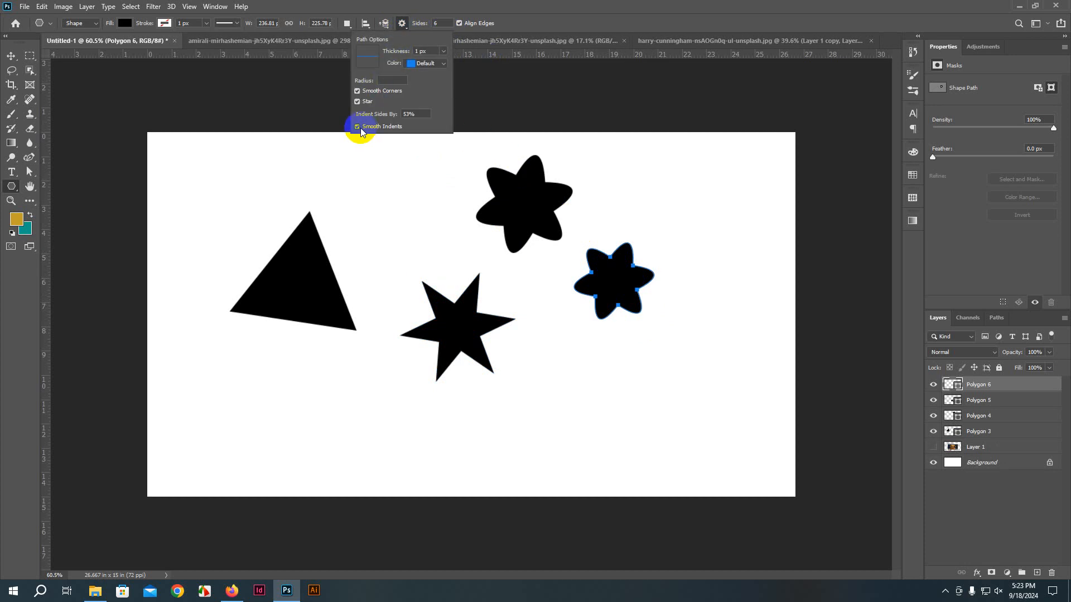
pyautogui.moveTo(593, 399); pyautogui.dragTo(636, 432)
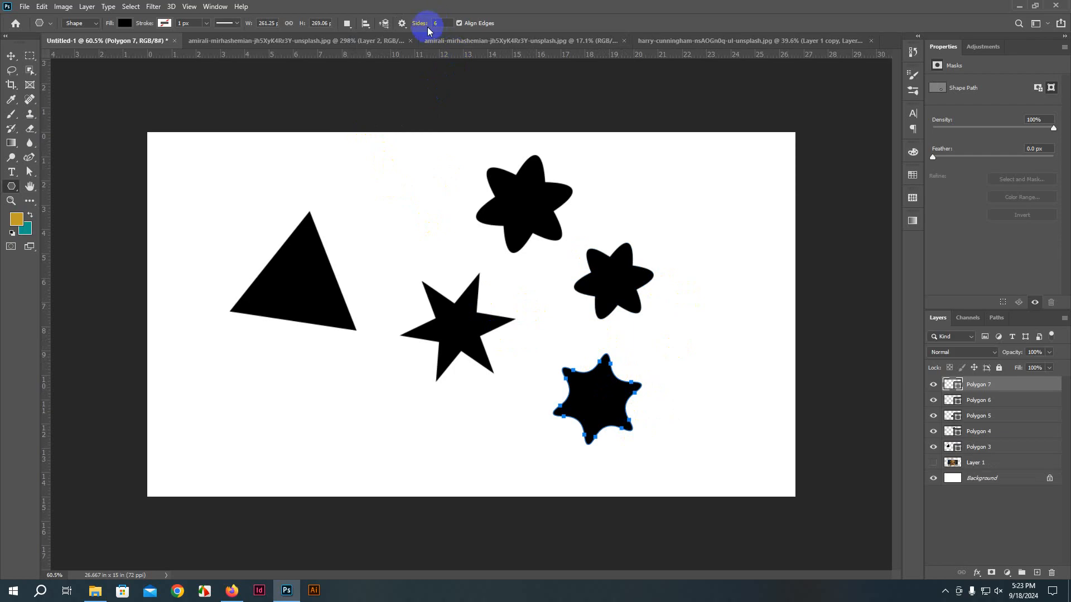
pyautogui.click(403, 26)
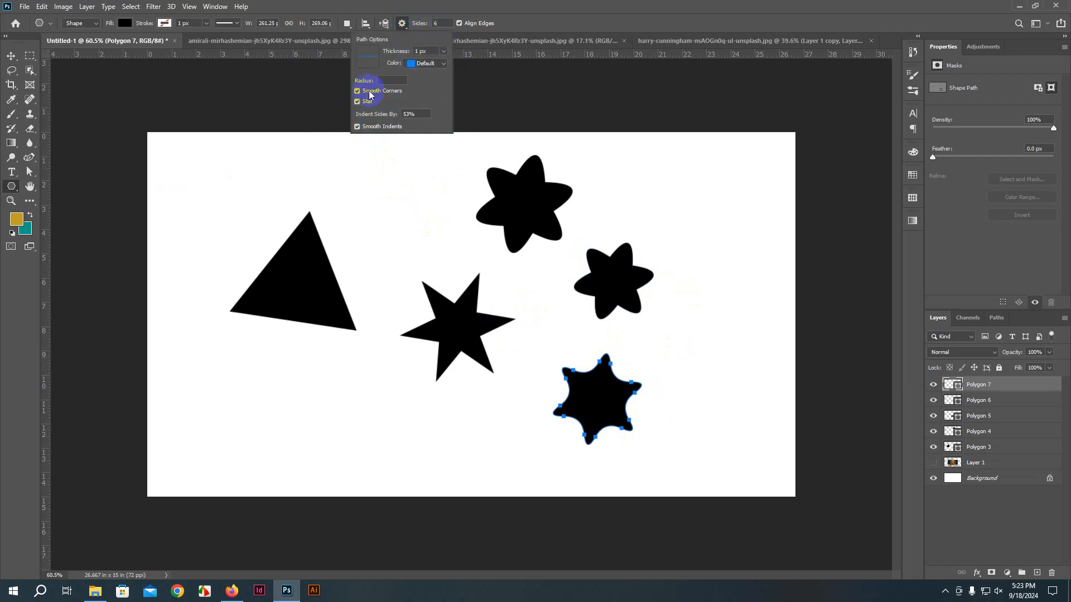
pyautogui.click(484, 2)
pyautogui.moveTo(362, 196); pyautogui.dragTo(397, 244)
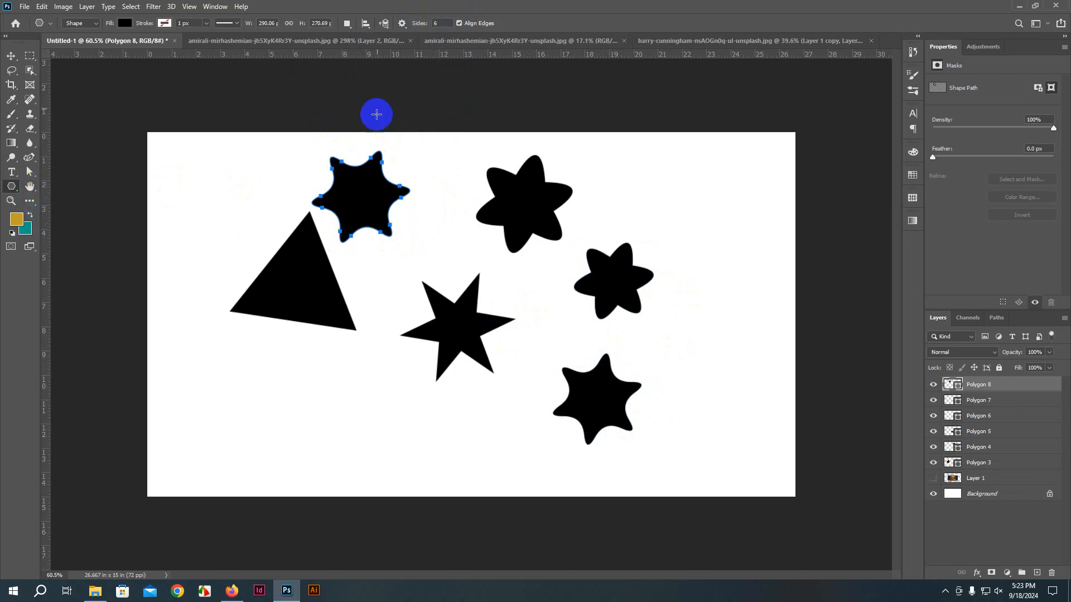
# Step: Turn off Star and Smooth Corners and draw a plain hexagon about 265 × 245 px in the upper-right area of the canvas
pyautogui.click(410, 25)
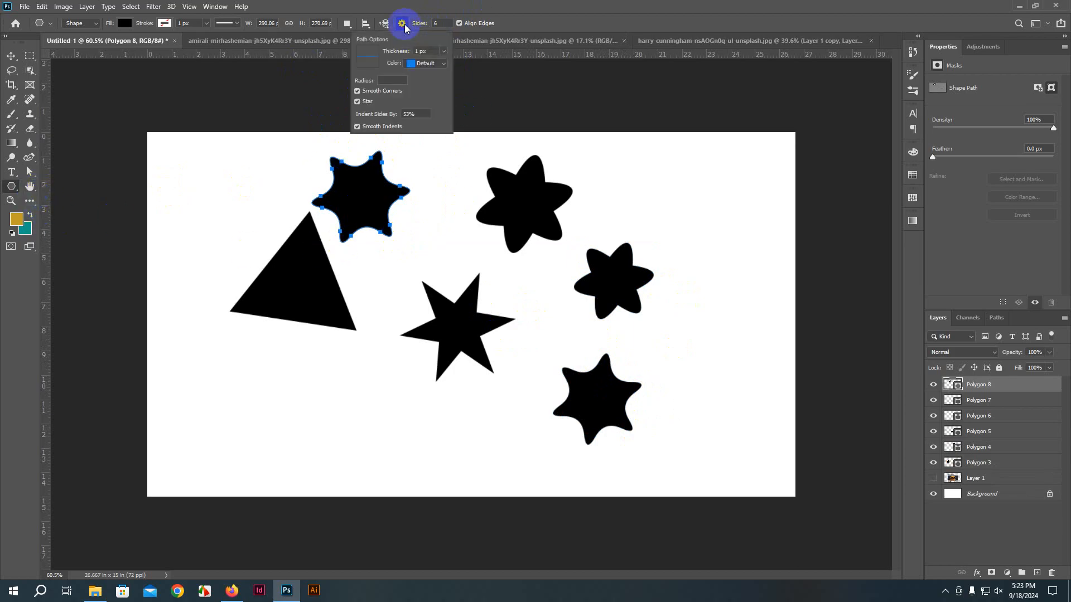
pyautogui.click(358, 101)
pyautogui.click(357, 90)
pyautogui.moveTo(598, 157); pyautogui.dragTo(647, 239)
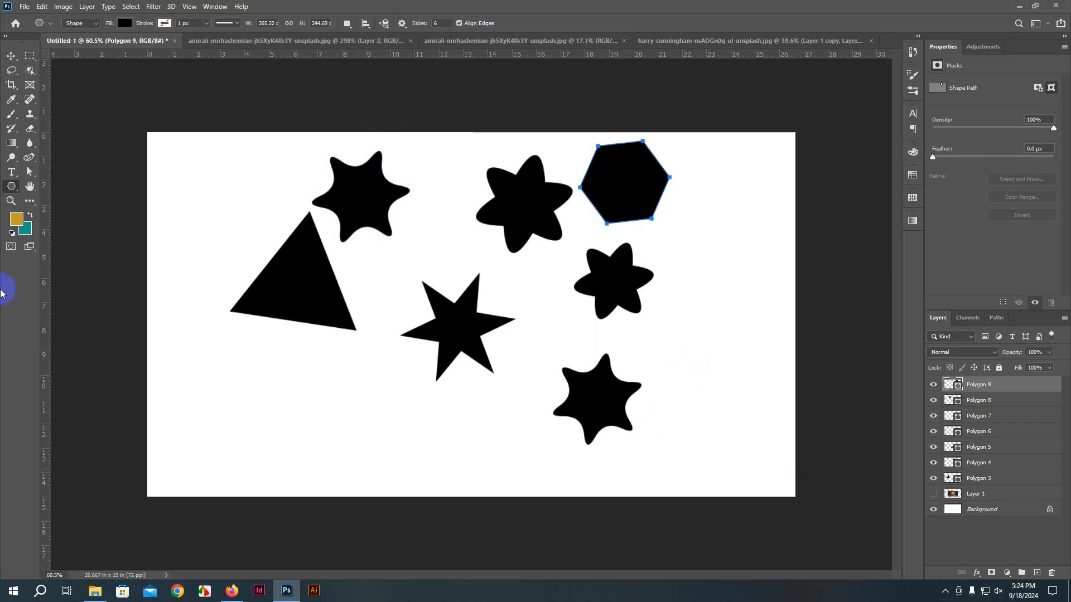
# Step: With the Custom Shape tool, choose the location pin shape and draw it about 136 × 186 px in the canvas's lower-left area
pyautogui.rightClick(11, 187)
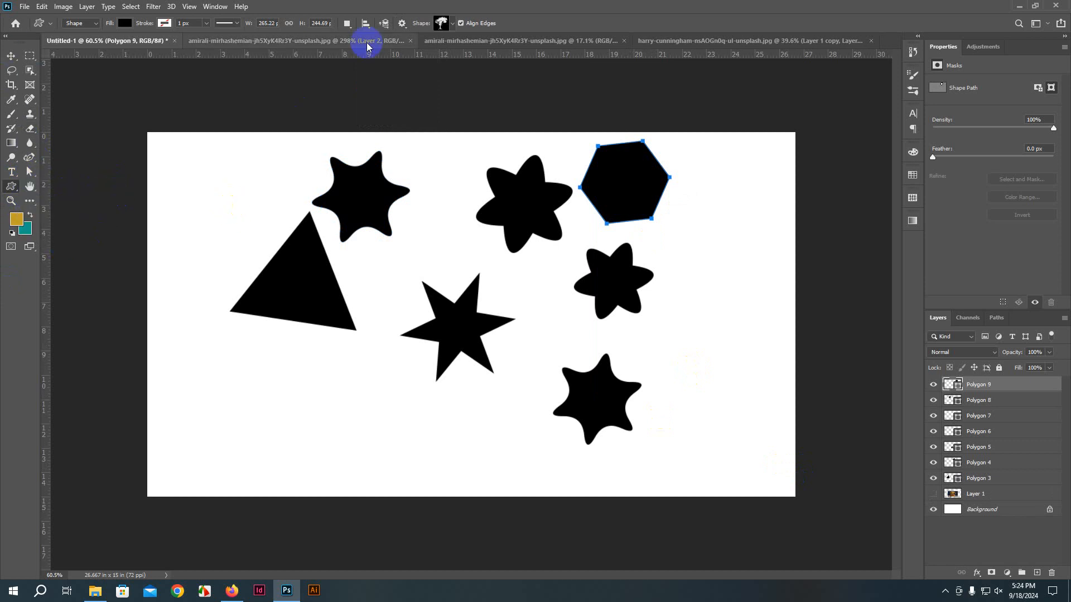
pyautogui.click(441, 22)
pyautogui.click(399, 96)
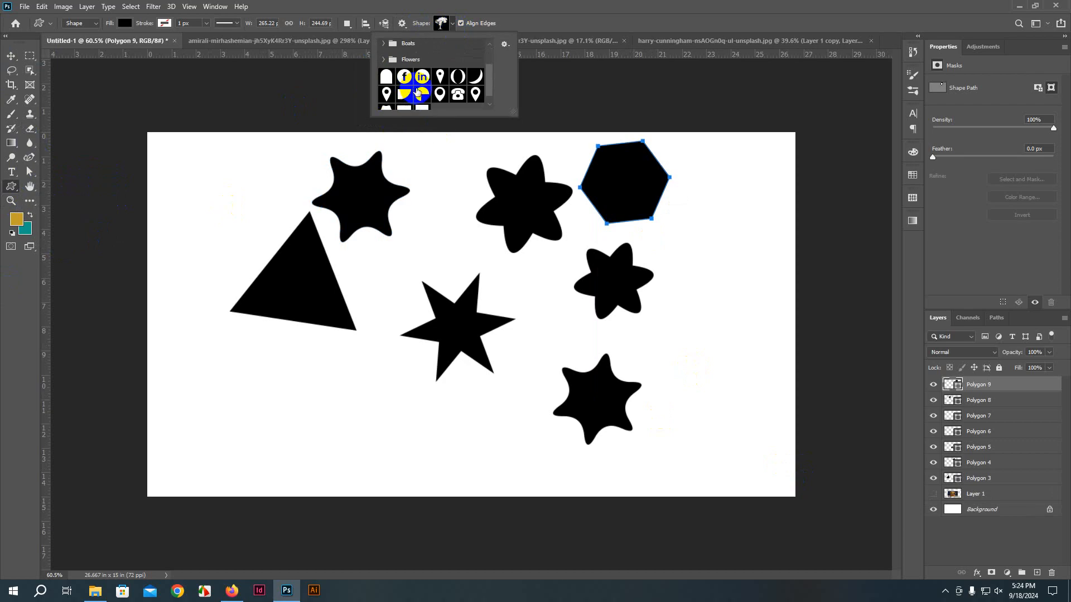
pyautogui.click(495, 99)
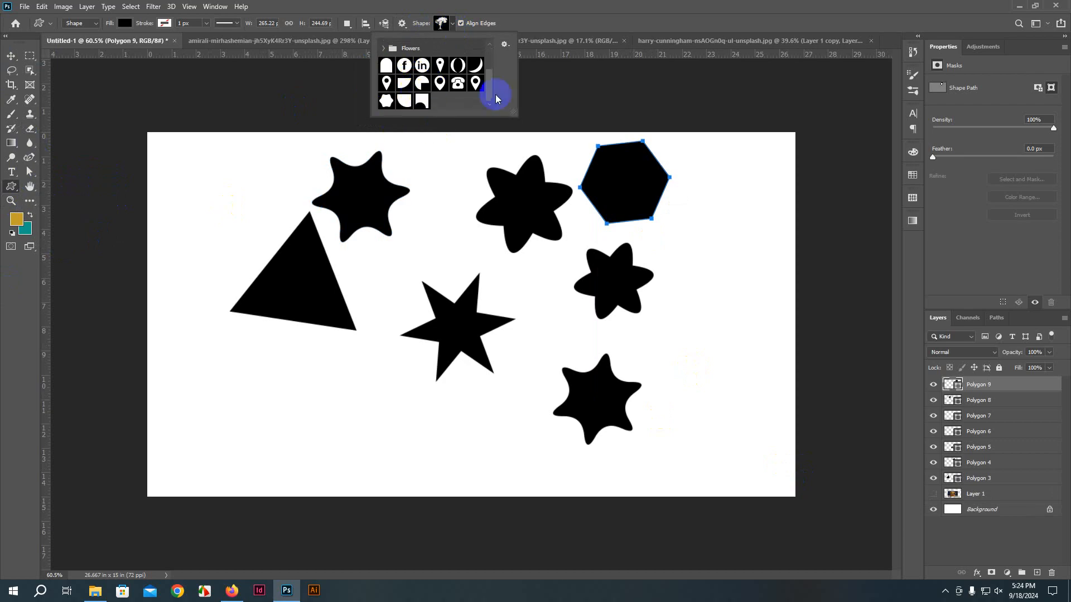
pyautogui.click(440, 82)
pyautogui.moveTo(224, 411); pyautogui.dragTo(280, 472)
# Step: Choose the single sailboat shape from the Boats group and draw it about 163 × 236 px near the canvas's right edge
pyautogui.click(455, 26)
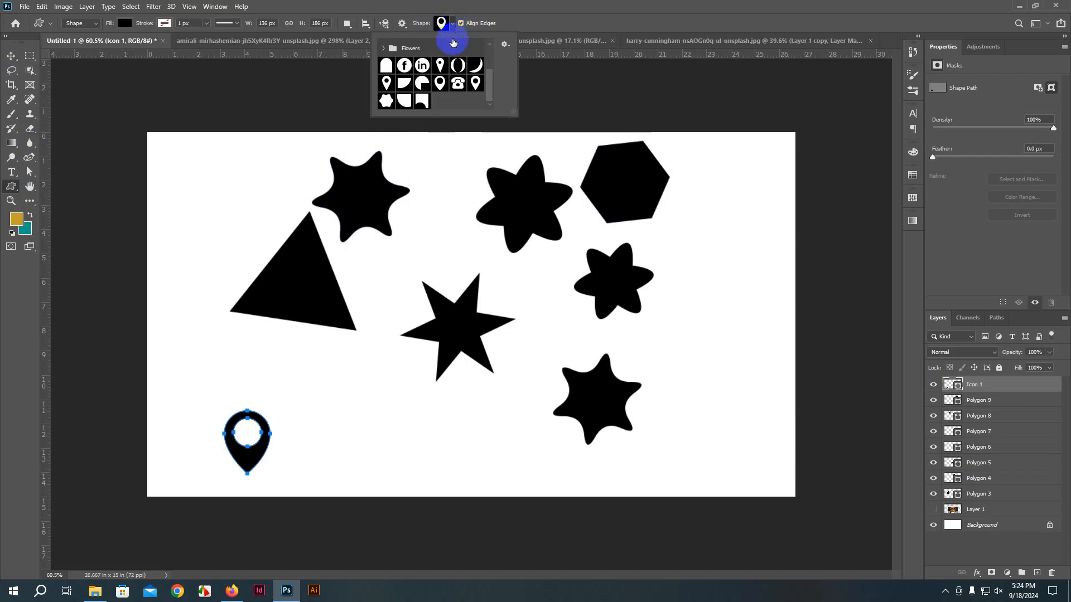
pyautogui.scroll(3, 435, 83)
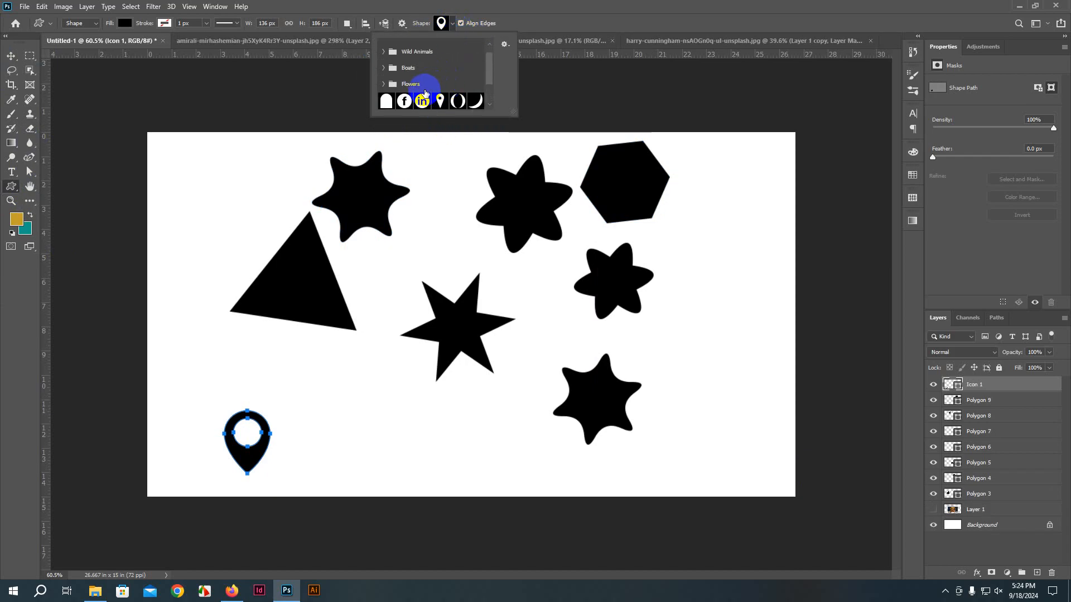
pyautogui.click(387, 69)
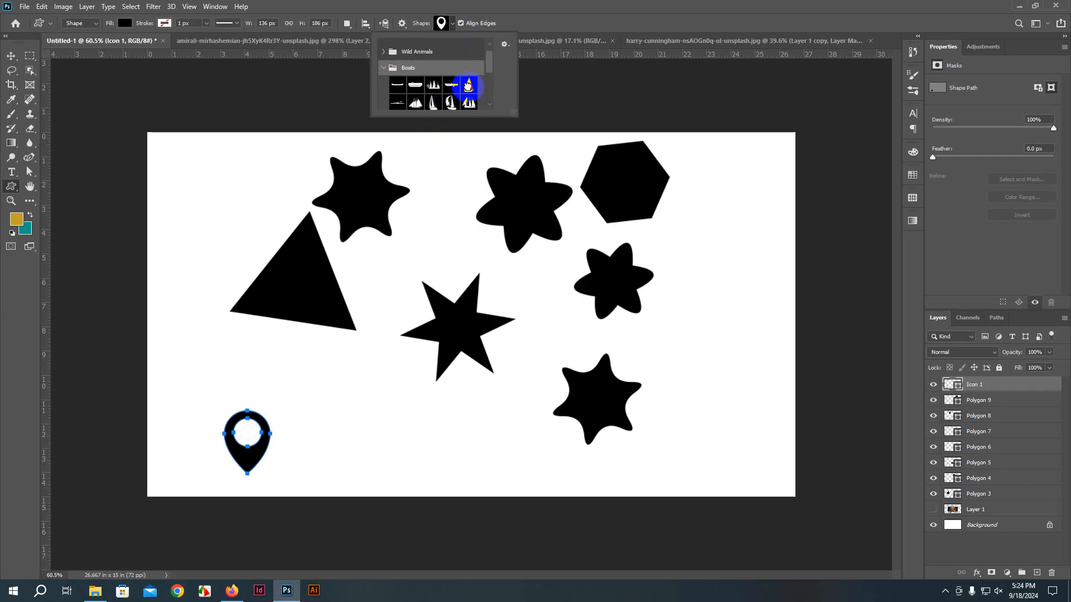
pyautogui.click(469, 87)
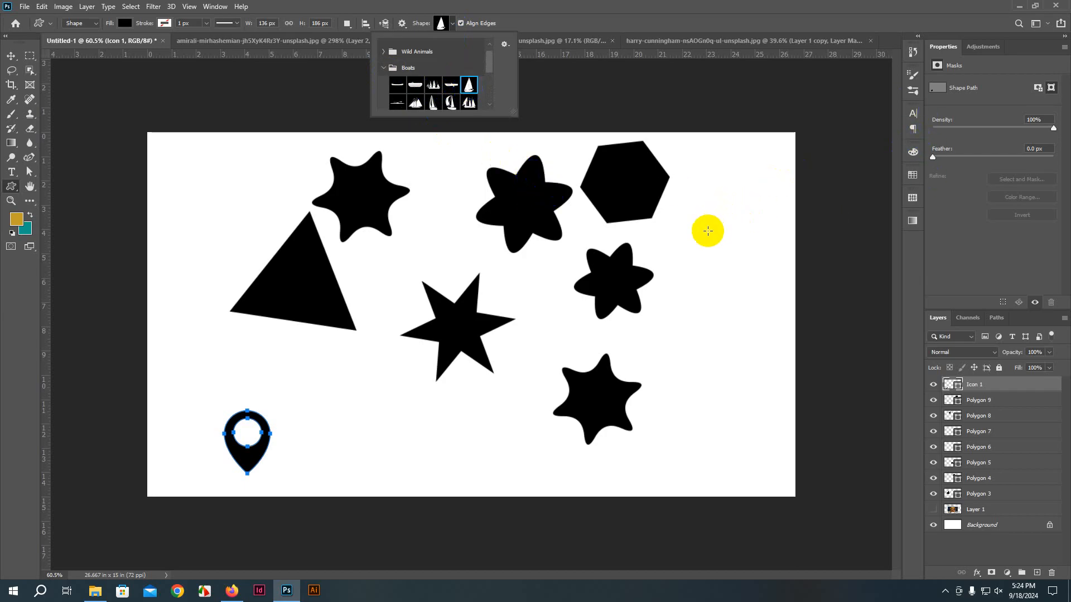
pyautogui.moveTo(691, 232); pyautogui.dragTo(747, 315)
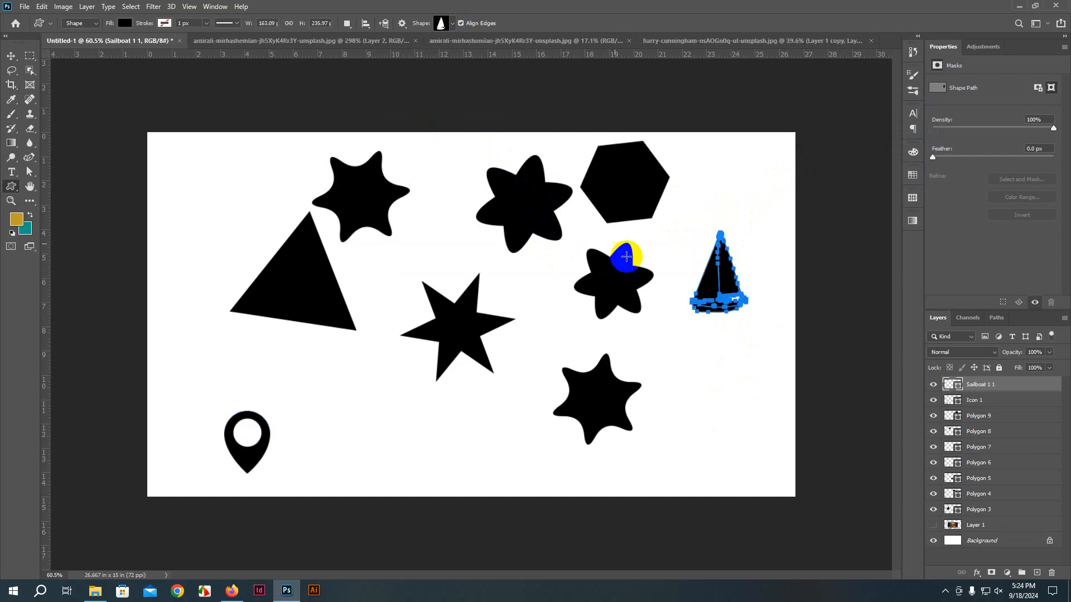
# Step: With the Move tool, move the sailboat up beside the hexagon, and select the large triangle
pyautogui.click(11, 56)
pyautogui.click(178, 150)
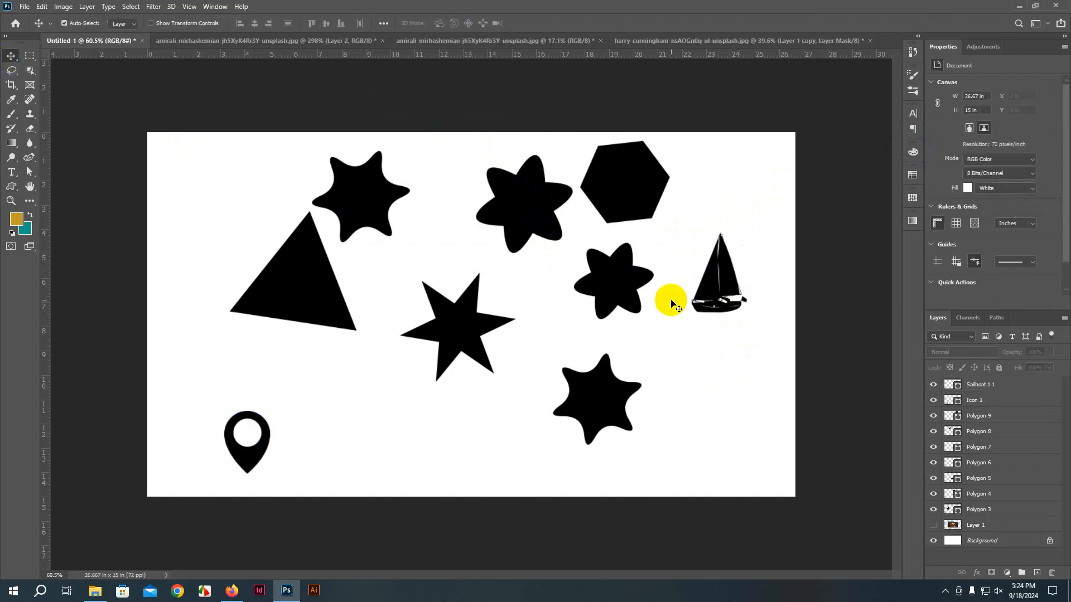
pyautogui.moveTo(734, 286); pyautogui.dragTo(740, 204)
pyautogui.click(723, 323)
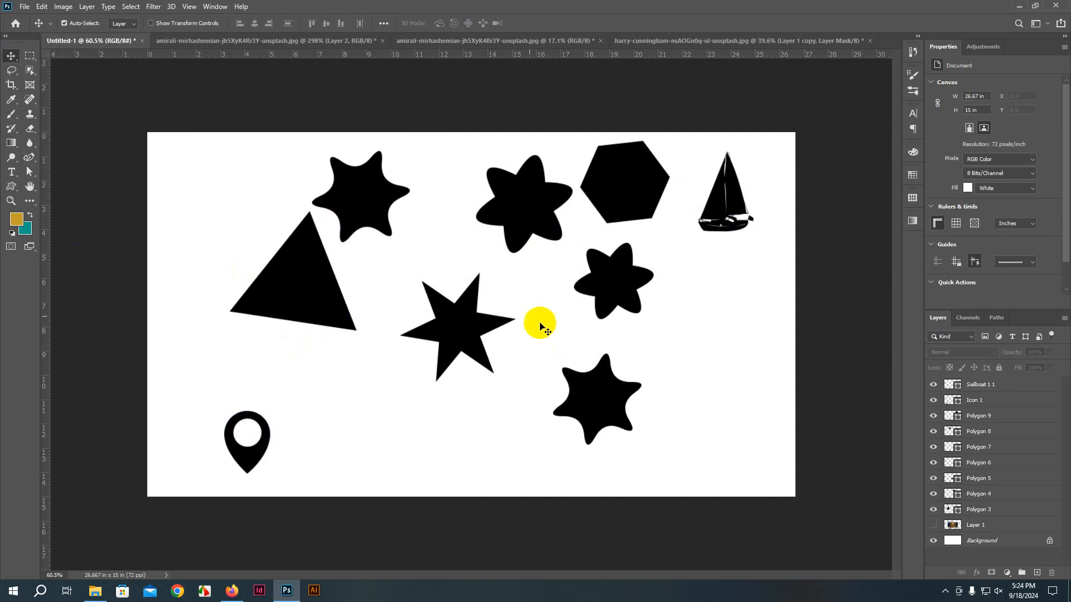
pyautogui.click(333, 281)
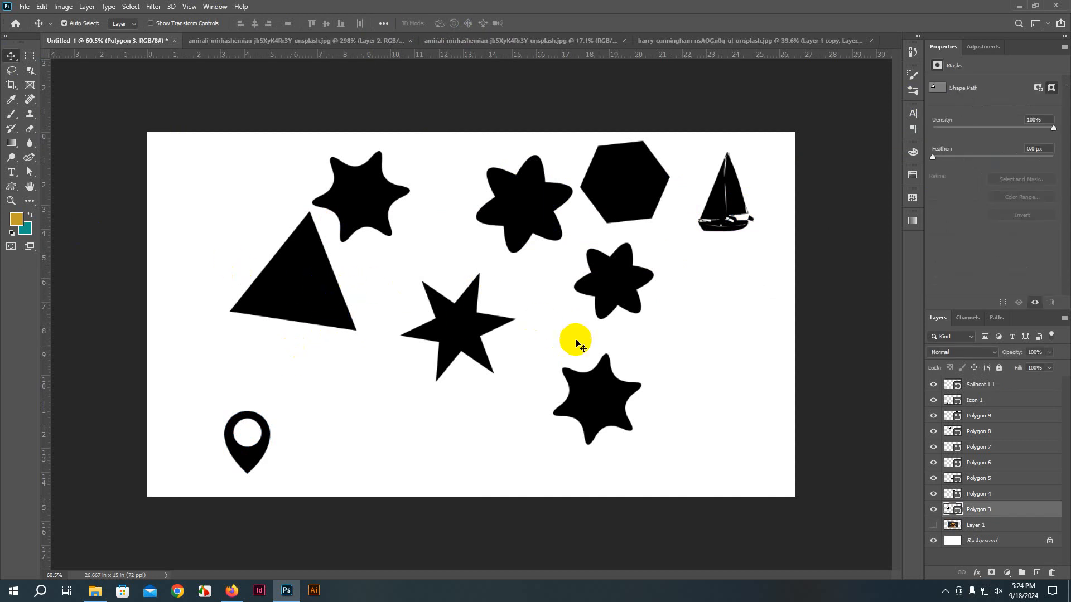
# Step: Recolour the large triangle's solid fill to red (#f02828)
pyautogui.doubleClick(952, 509)
pyautogui.moveTo(733, 273); pyautogui.dragTo(777, 160)
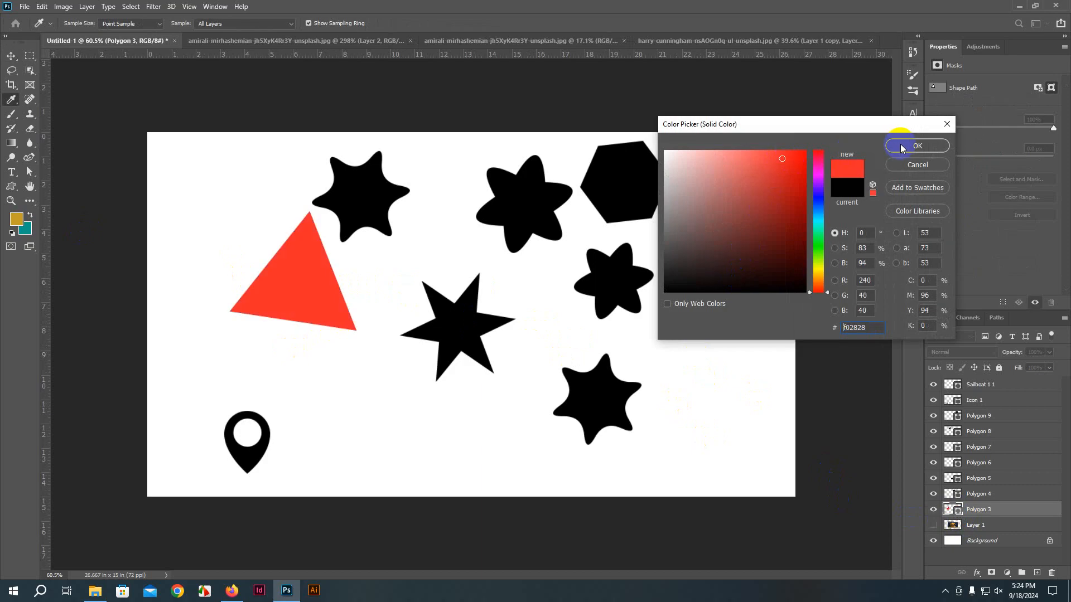
pyautogui.click(898, 145)
# Step: With the Custom Shape tool active, change the large triangle's fill to a black-to-white gradient
pyautogui.click(11, 186)
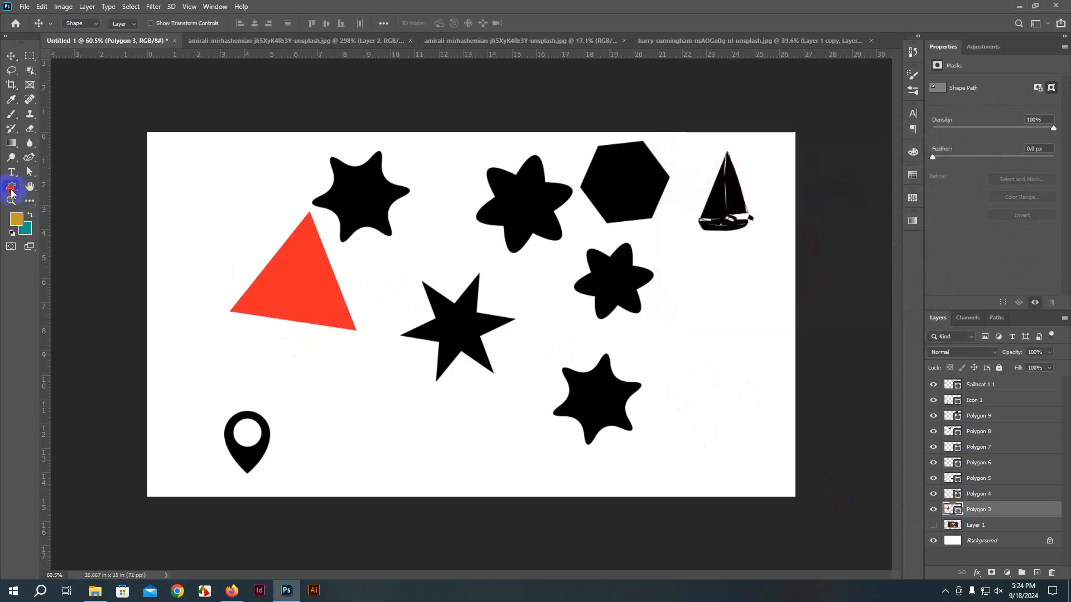
pyautogui.click(124, 23)
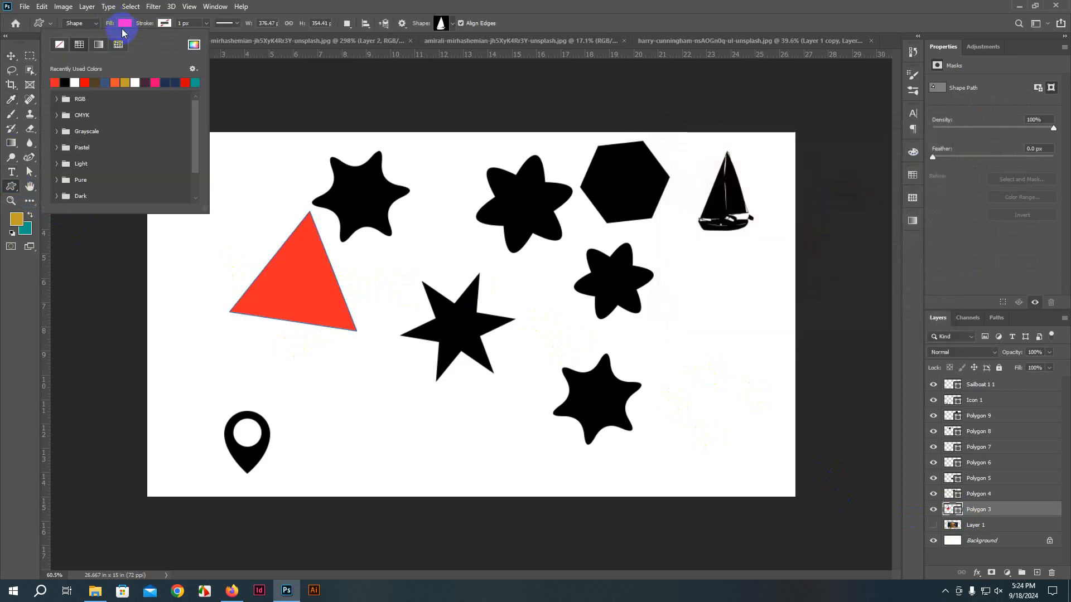
pyautogui.click(99, 44)
# Step: Edit the triangle's gradient fill and set the gradient's starting colour stop to bright red
pyautogui.doubleClick(952, 509)
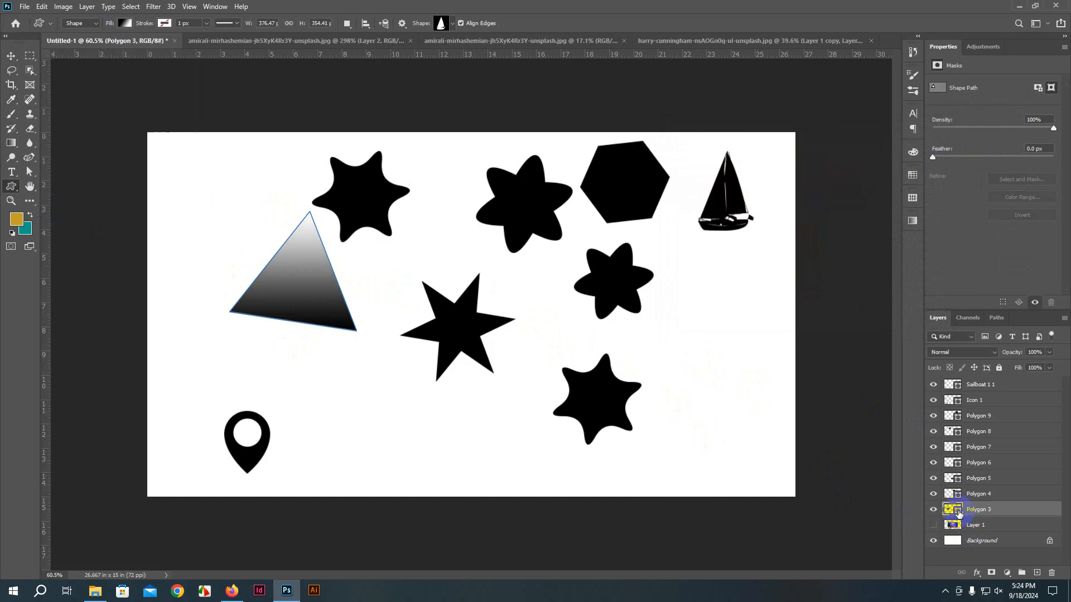
pyautogui.click(500, 154)
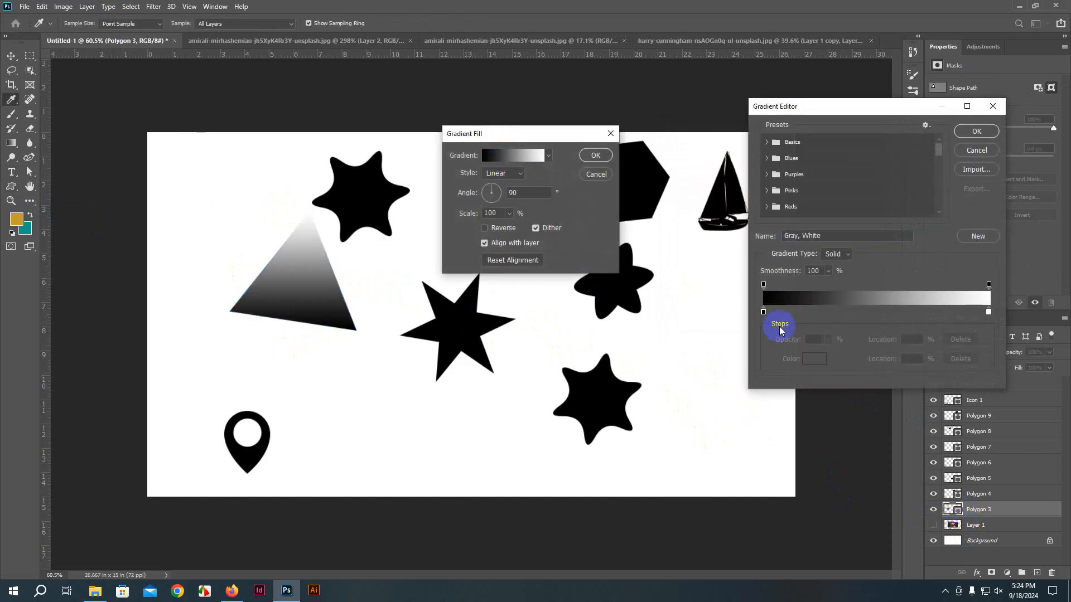
pyautogui.click(763, 313)
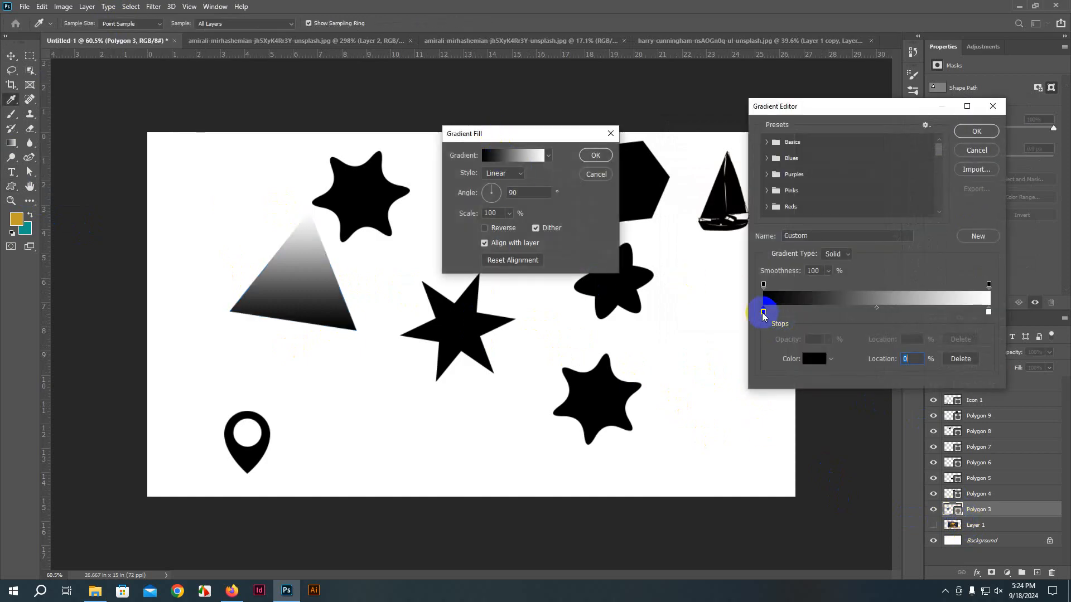
pyautogui.click(830, 360)
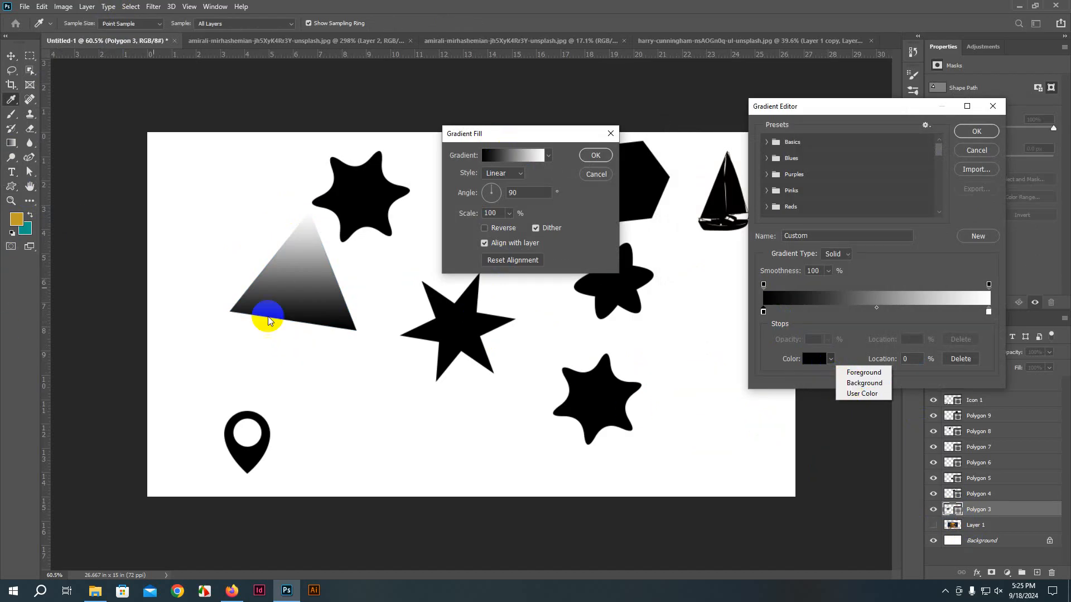
pyautogui.click(859, 394)
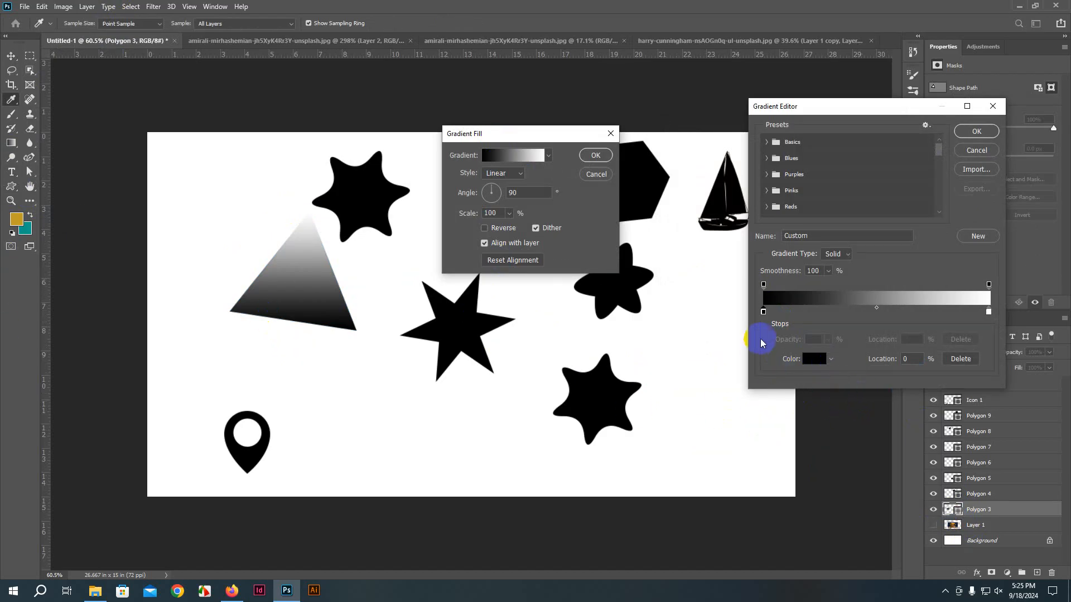
pyautogui.click(814, 359)
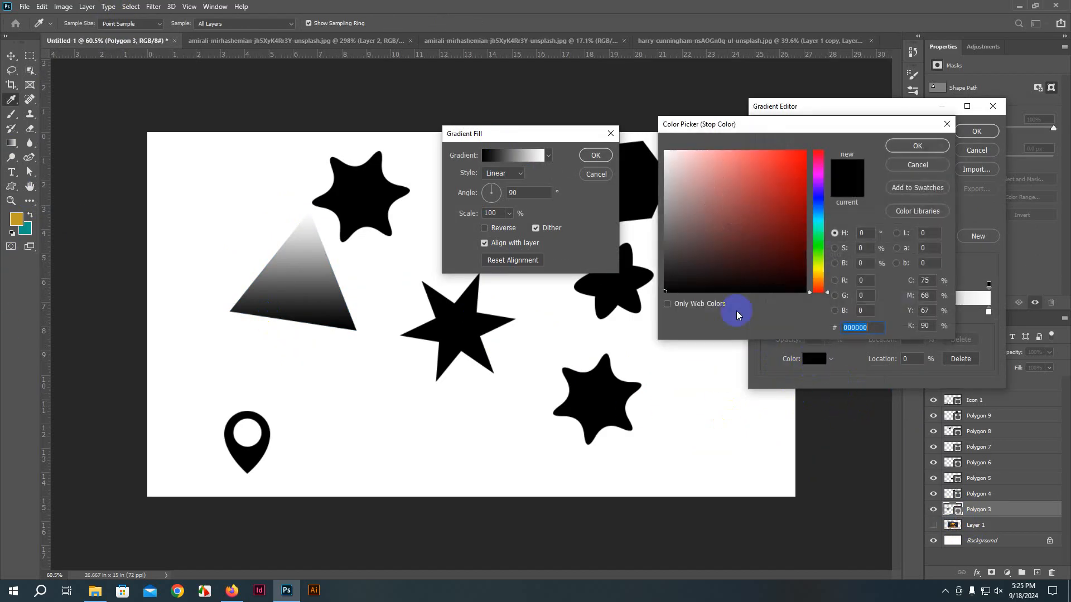
pyautogui.click(776, 185)
pyautogui.moveTo(775, 185); pyautogui.dragTo(806, 150)
pyautogui.click(926, 144)
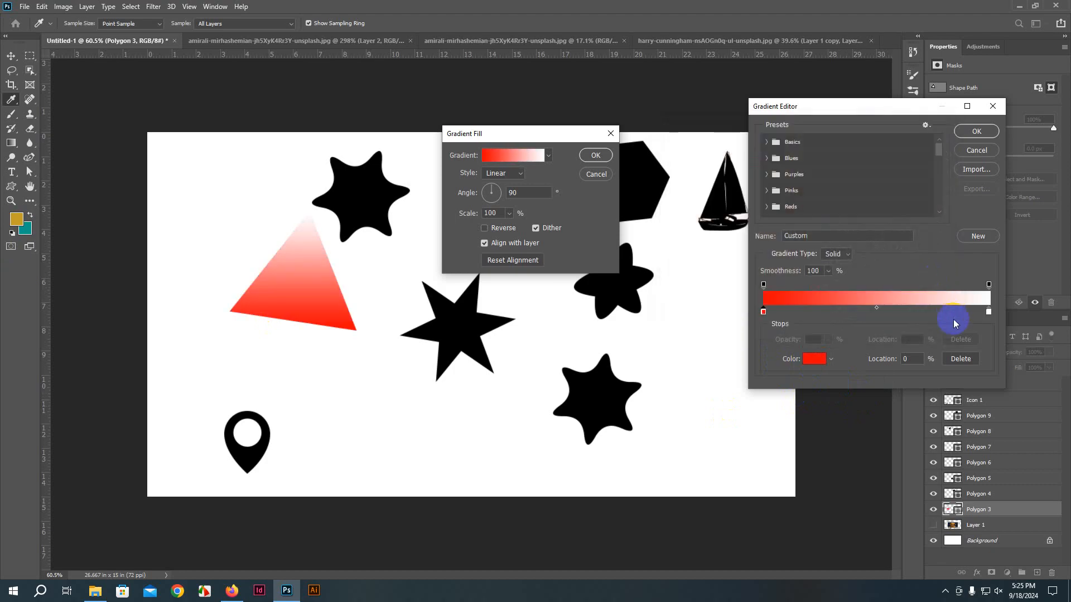
# Step: Set the gradient's end colour stop to olive green (#748634) and accept the edited gradient
pyautogui.click(988, 311)
pyautogui.click(814, 359)
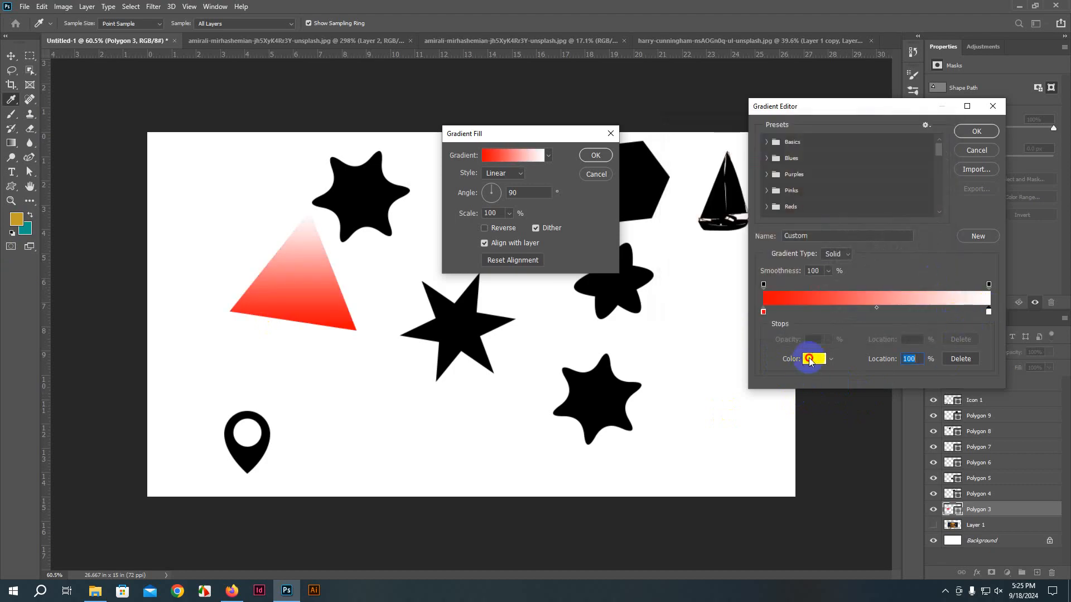
pyautogui.click(749, 172)
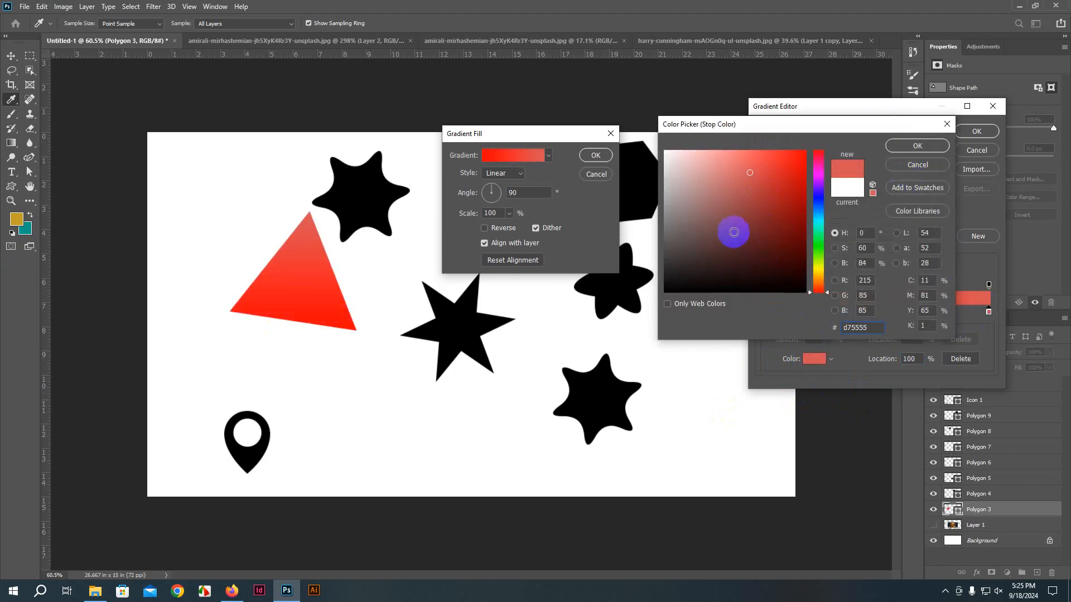
pyautogui.click(819, 263)
pyautogui.click(750, 218)
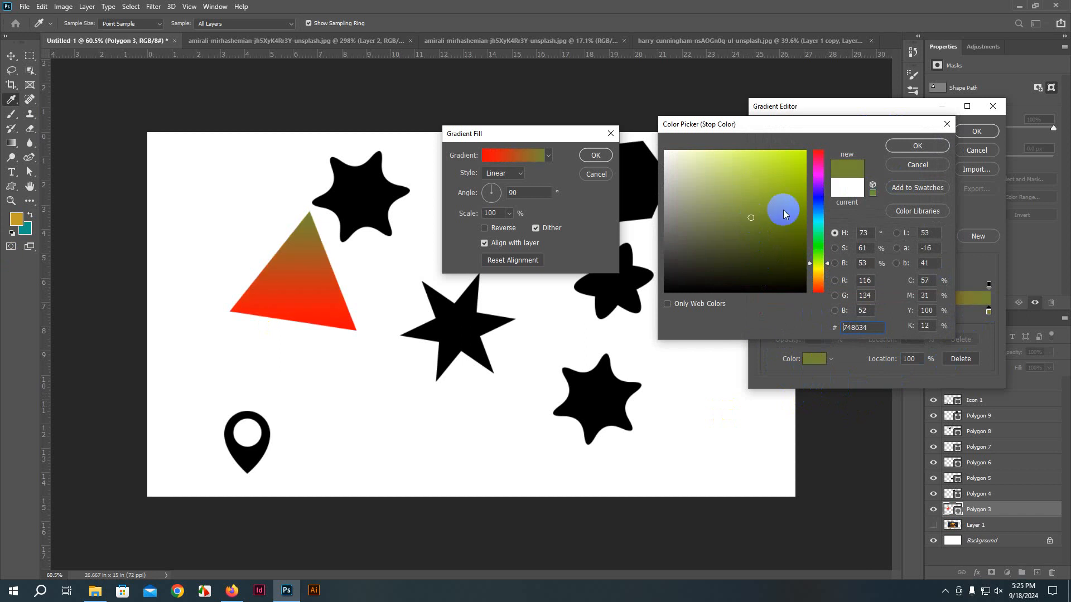
pyautogui.click(914, 147)
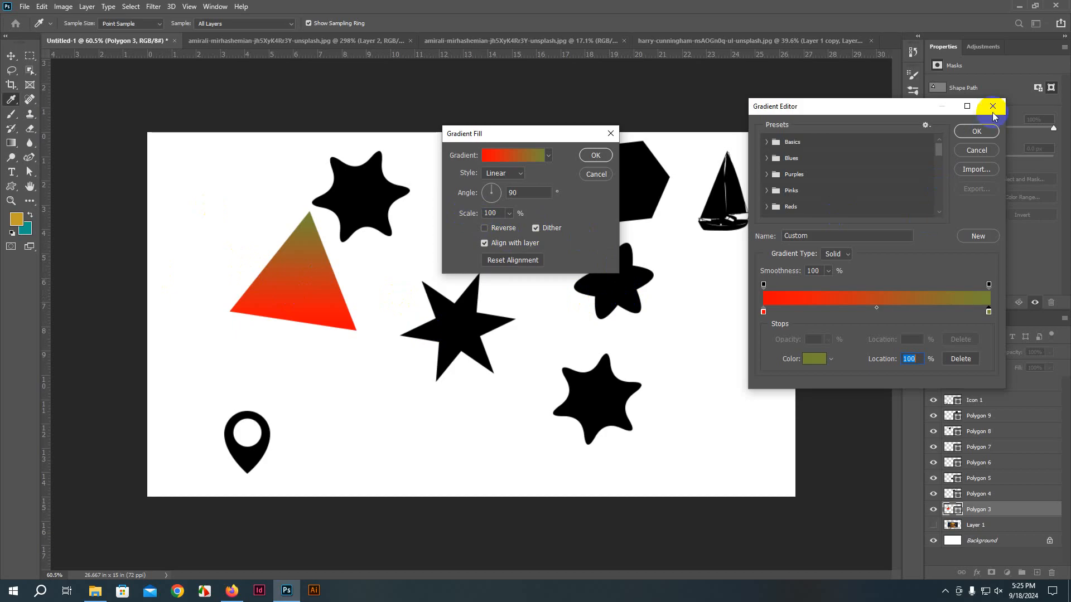
pyautogui.click(977, 131)
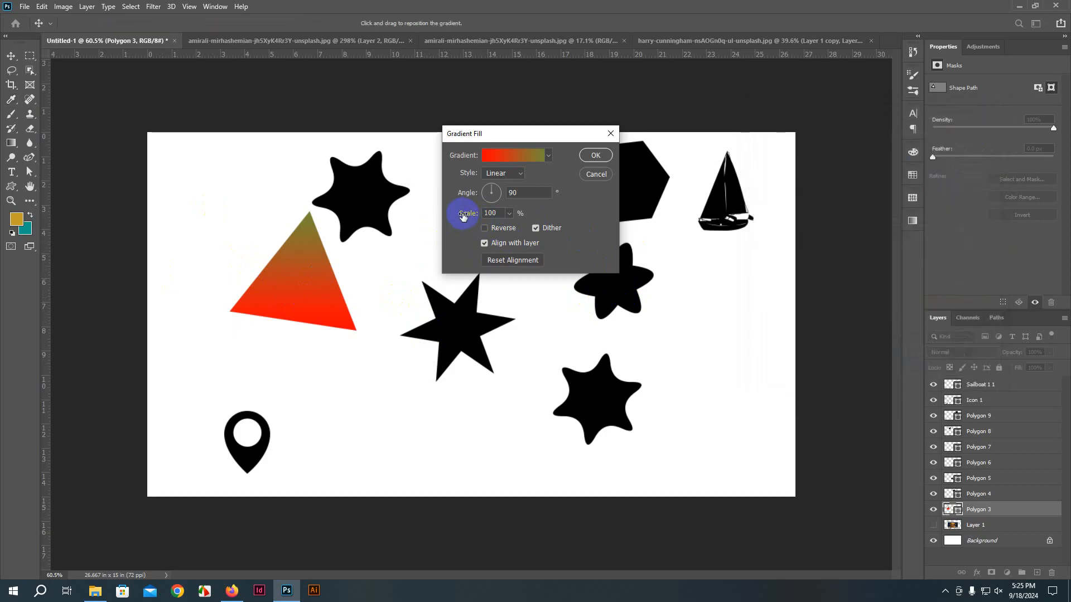
# Step: Set the gradient's scale to 37% and its angle to 159.73°, and try Reverse on and off
pyautogui.moveTo(462, 216); pyautogui.dragTo(418, 229)
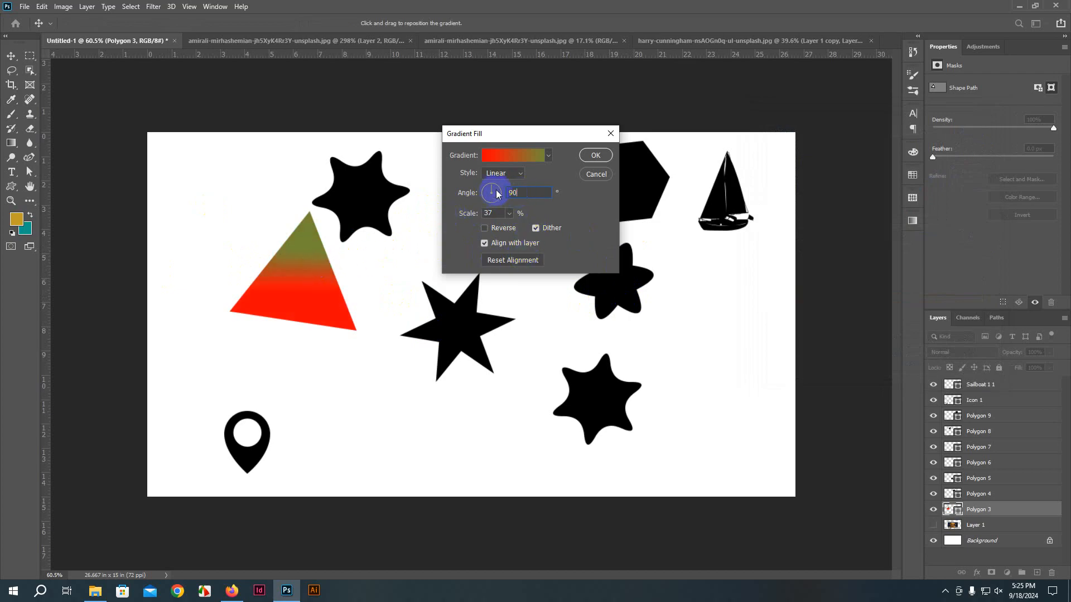
pyautogui.moveTo(497, 194); pyautogui.dragTo(487, 195)
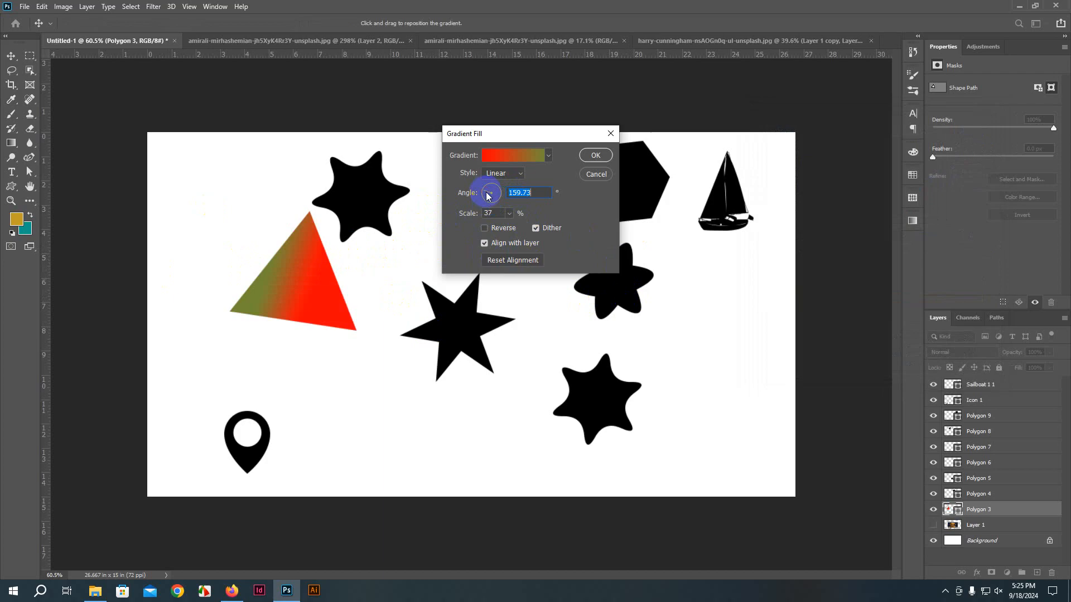
pyautogui.click(481, 230)
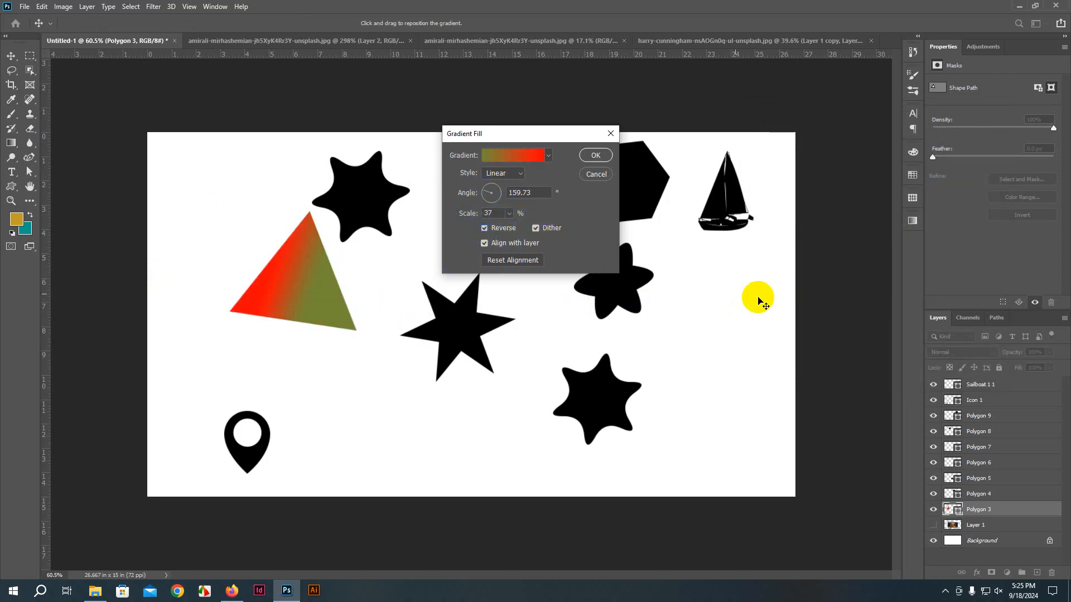
pyautogui.click(482, 229)
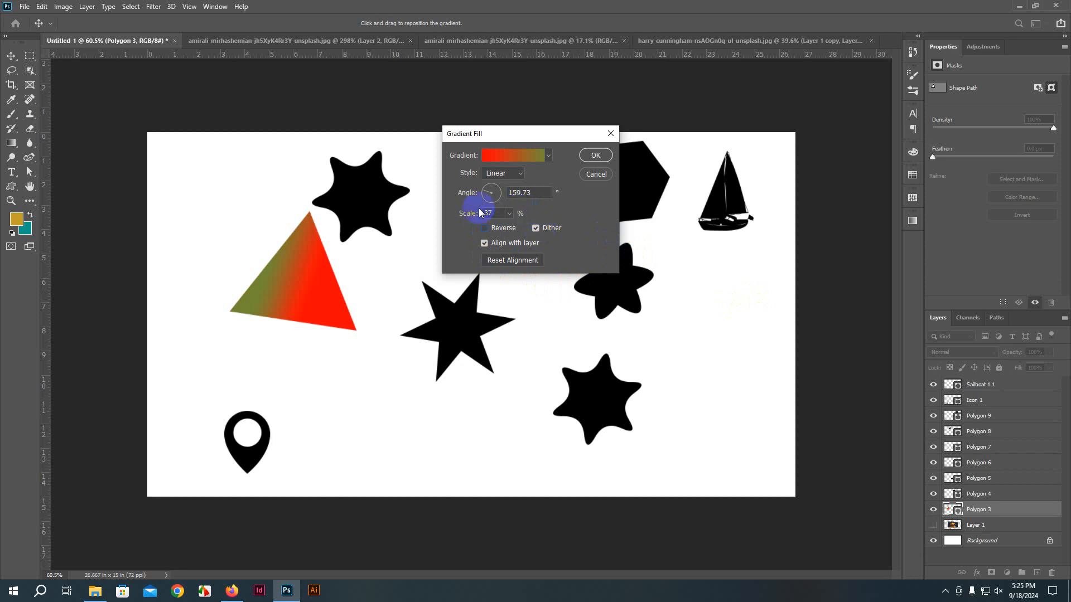
# Step: Try the Radial, Angle, Reflected and Diamond gradient styles on the triangle, and cancel the gradient fill edits
pyautogui.click(502, 173)
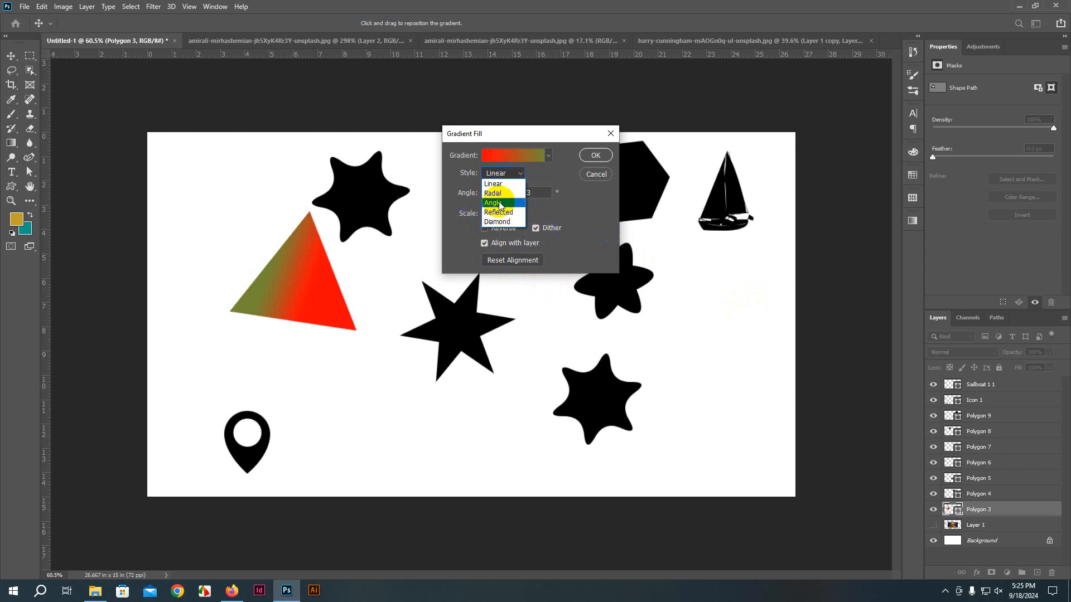
pyautogui.click(498, 195)
pyautogui.click(502, 173)
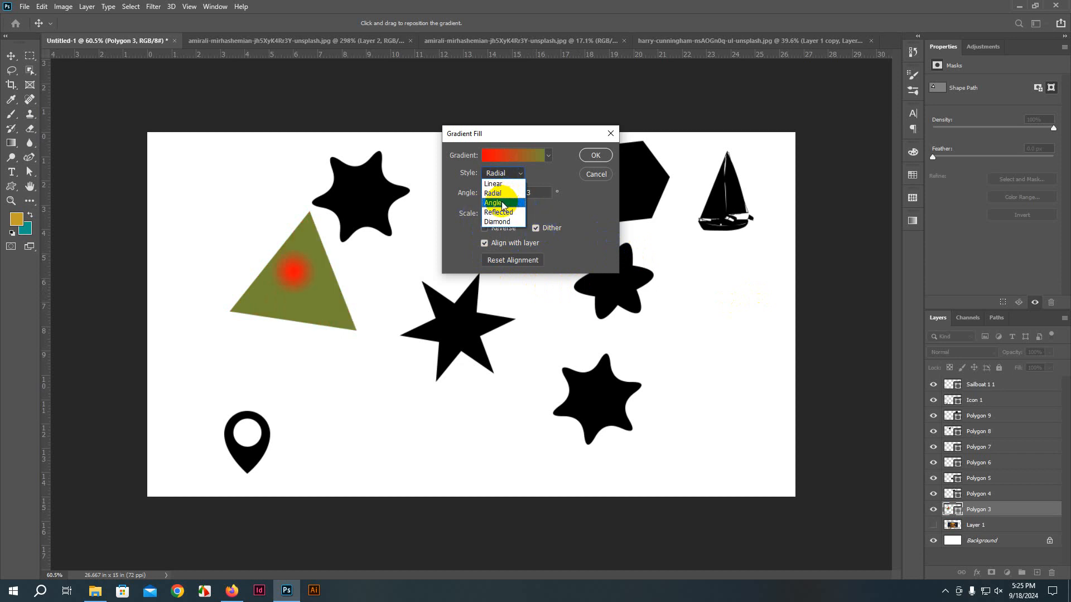
pyautogui.click(494, 202)
pyautogui.click(508, 180)
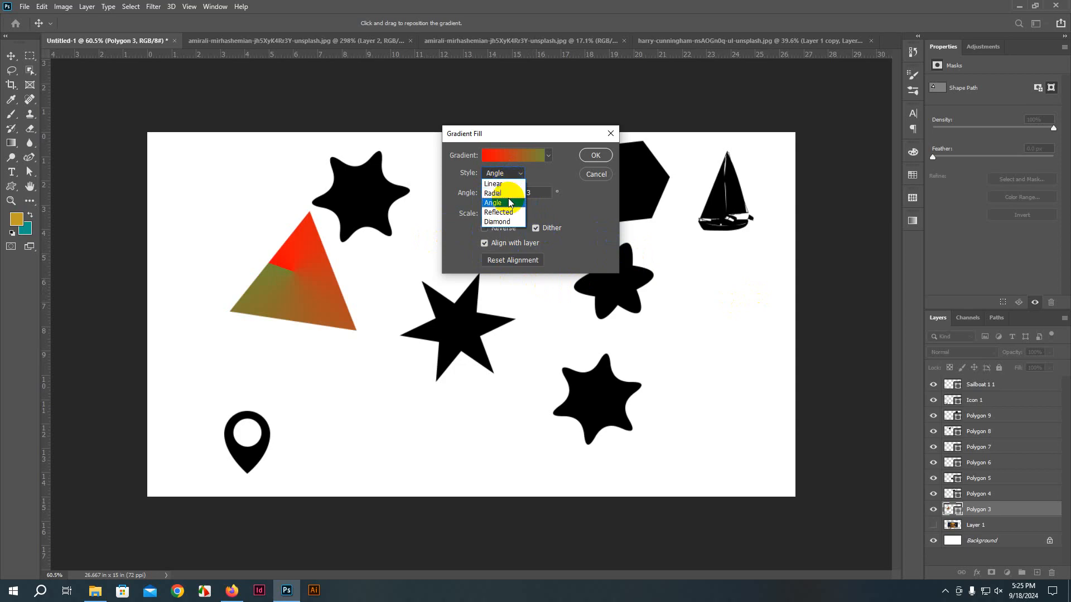
pyautogui.click(501, 210)
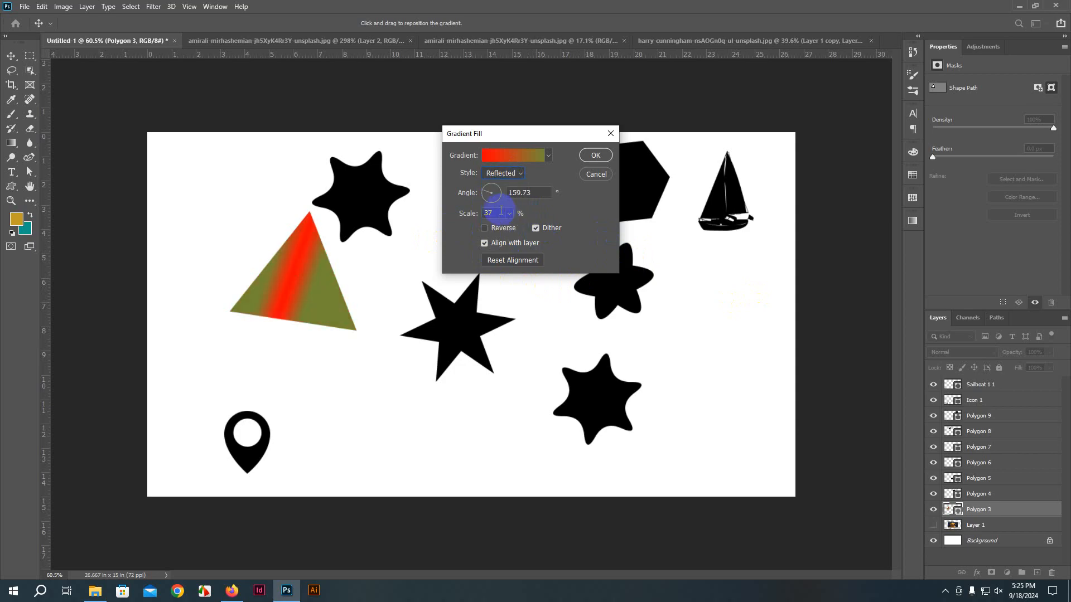
pyautogui.click(499, 179)
pyautogui.click(500, 218)
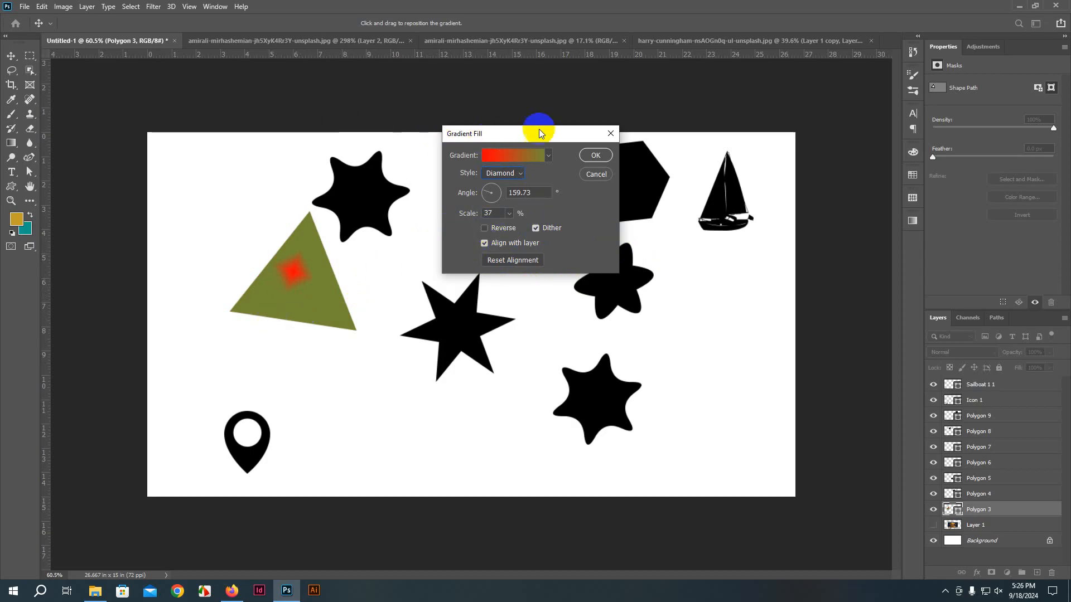
pyautogui.click(598, 174)
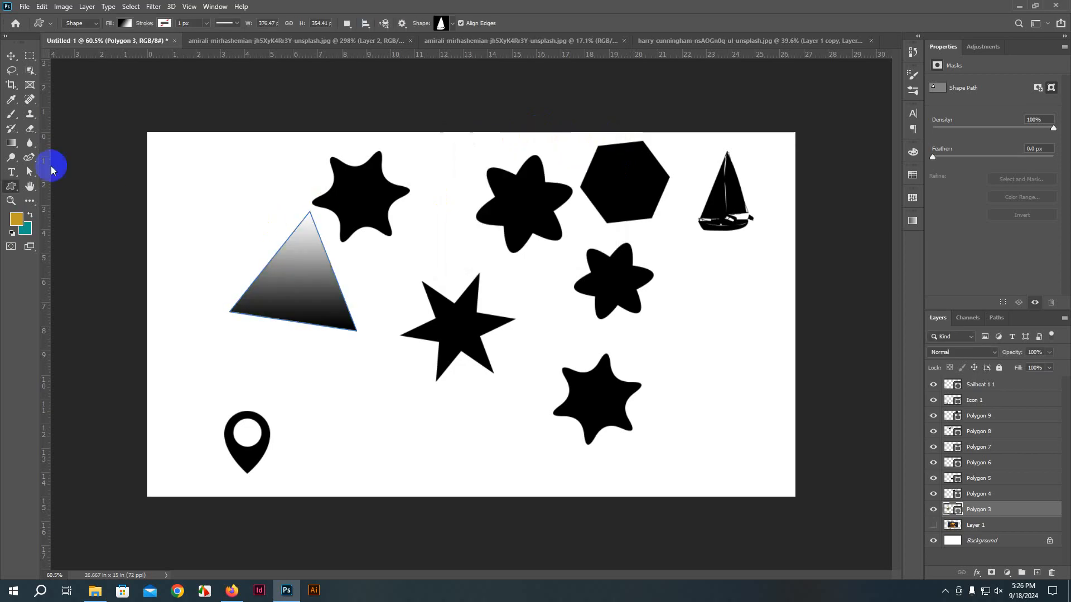
pyautogui.click(11, 56)
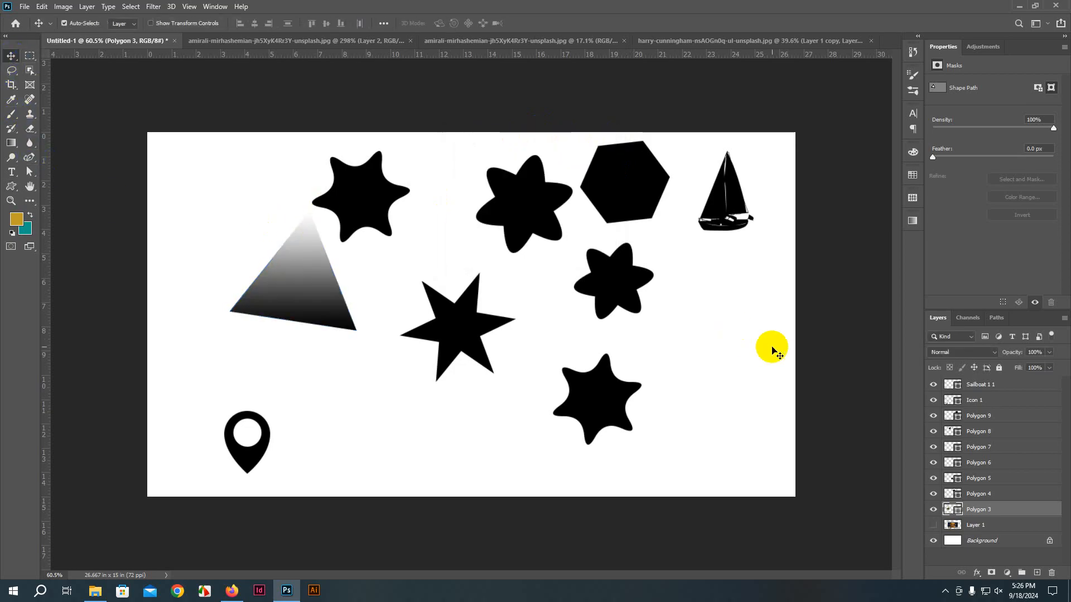